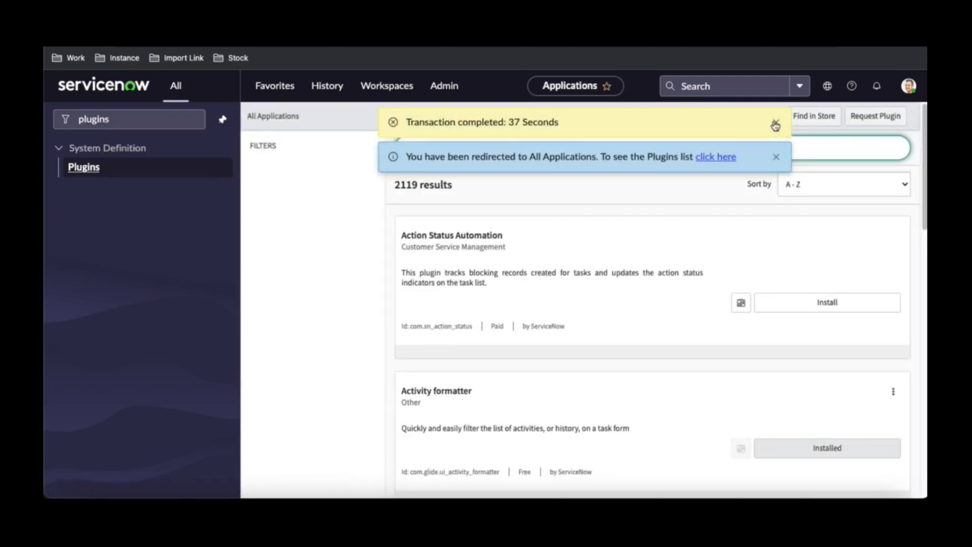
Dismiss the notification banners and search All Applications for "agile dev".
left_click(775, 124)
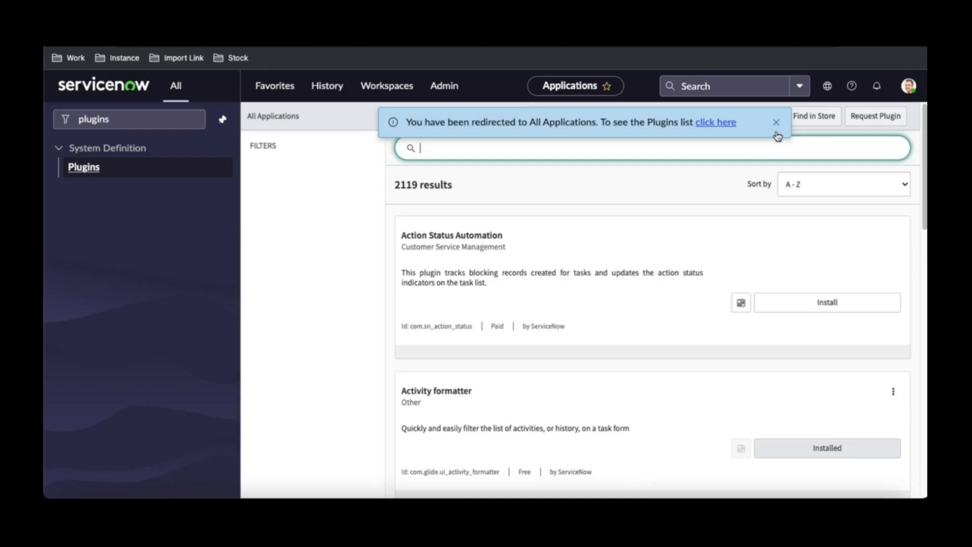
left_click(776, 123)
left_click(455, 150)
type("agile")
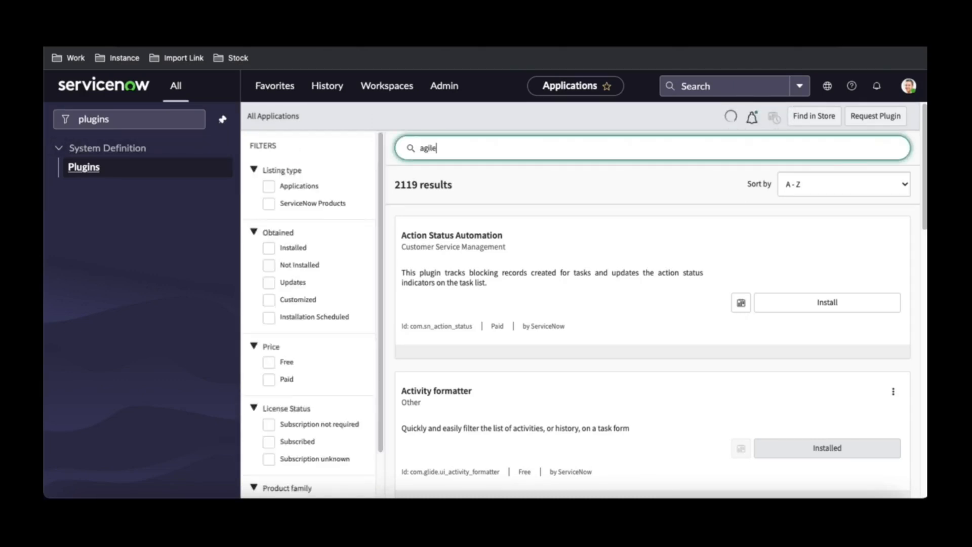
type(" dev")
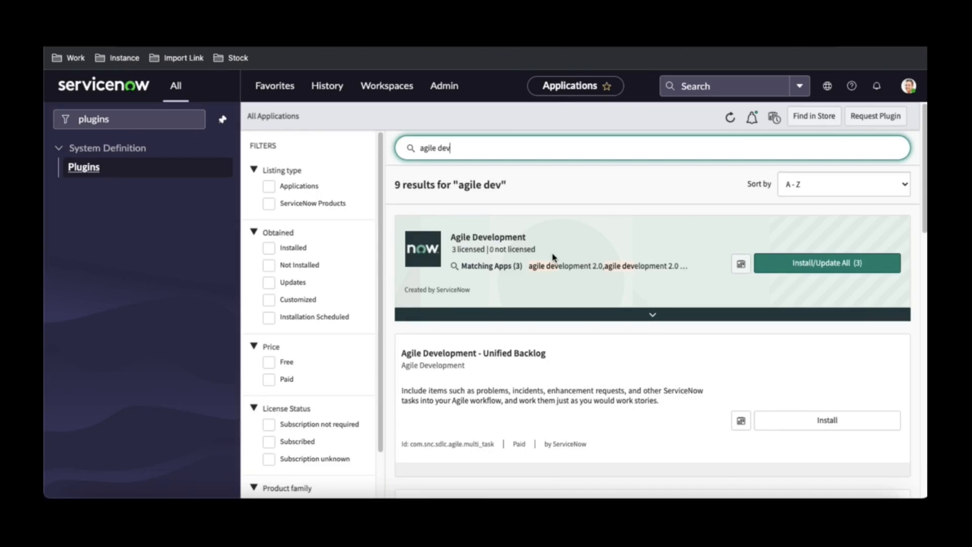
Expand the Agile Development product and examine the licensed applications it includes, with their descriptions, IDs and prices.
left_click(644, 315)
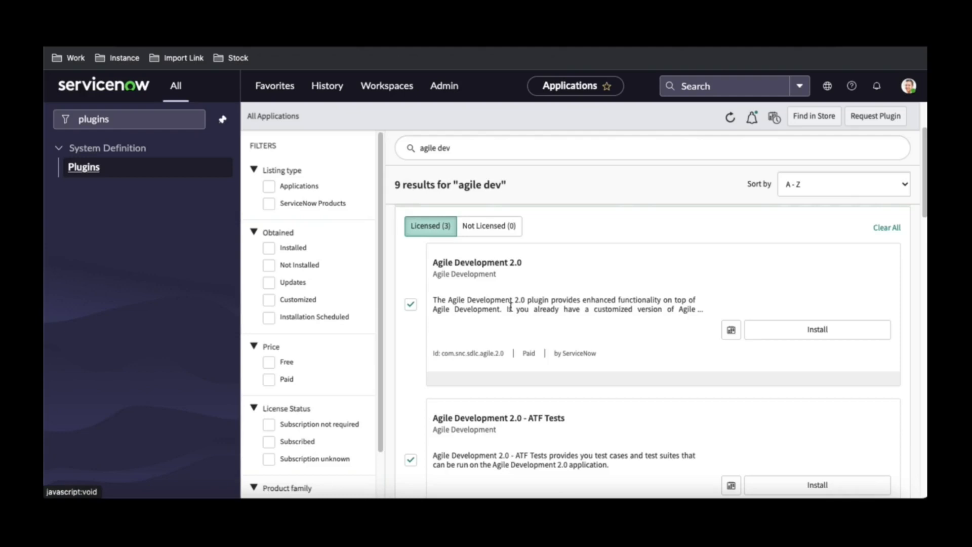
scroll(530, 307, "down", 2)
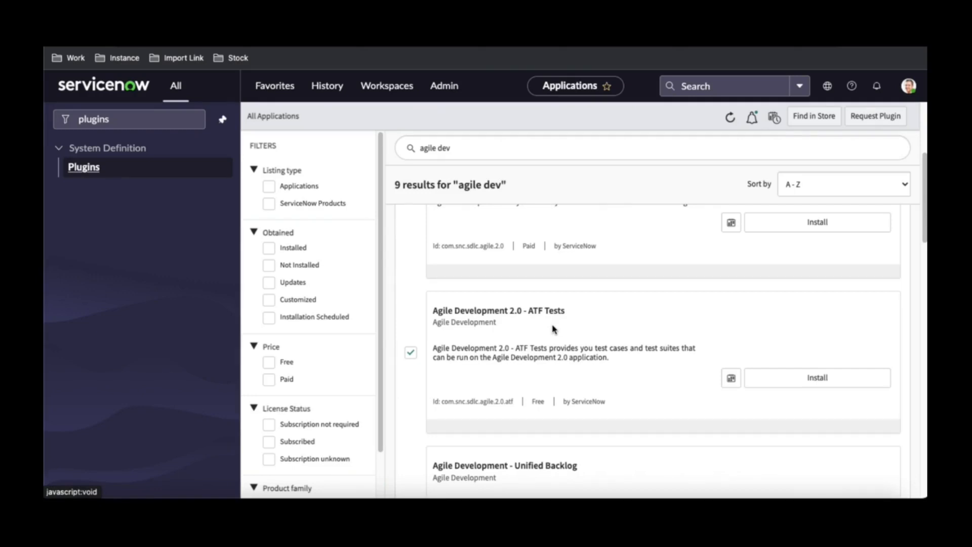
scroll(553, 329, "down", 1)
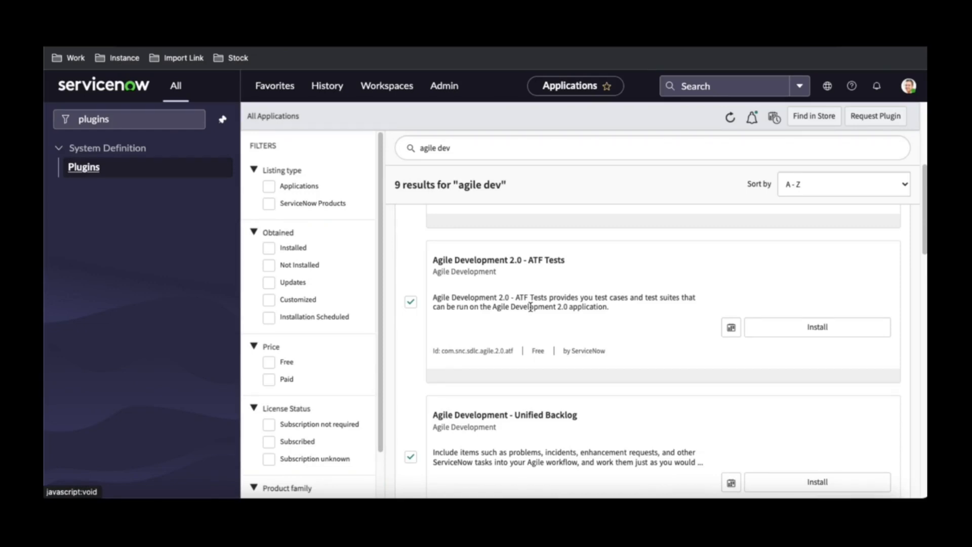
scroll(530, 307, "down", 2)
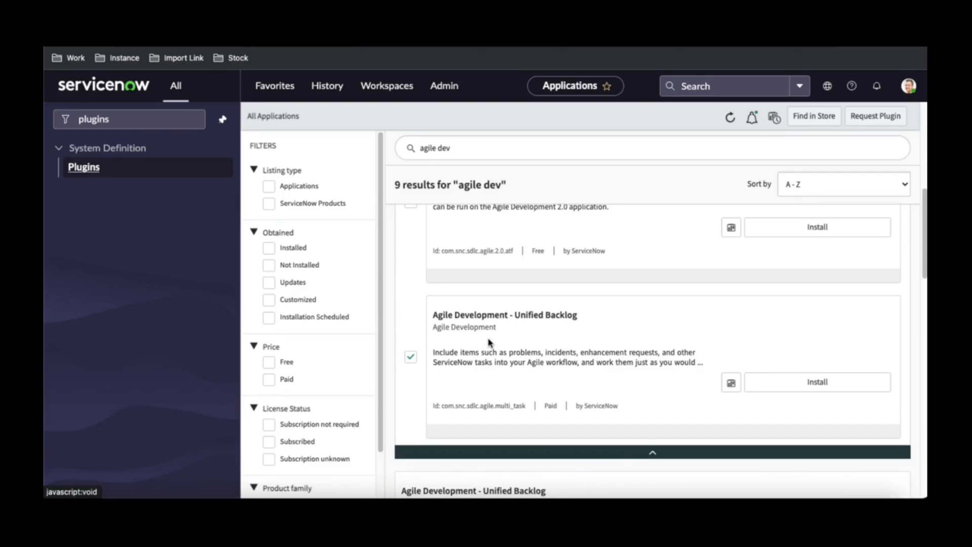
scroll(489, 343, "up", 7)
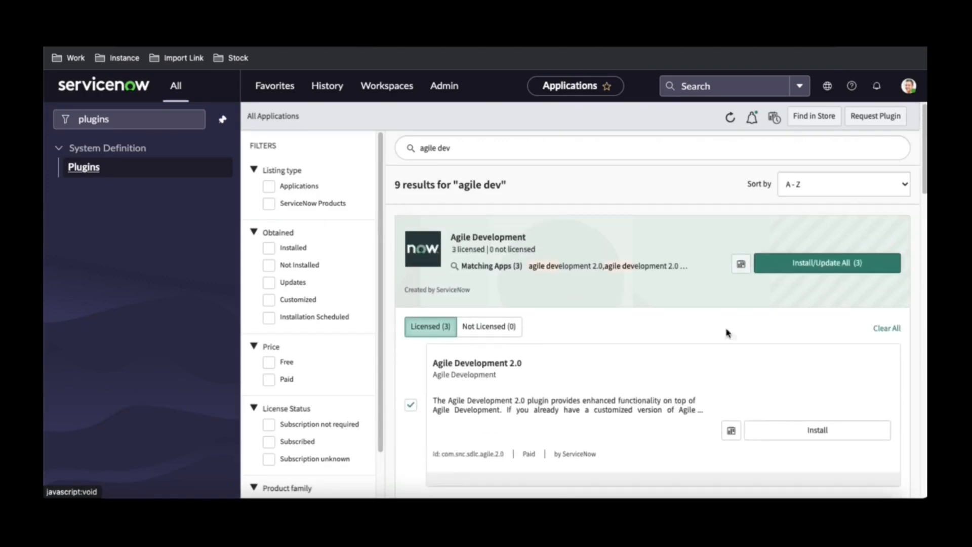
scroll(687, 373, "down", 2)
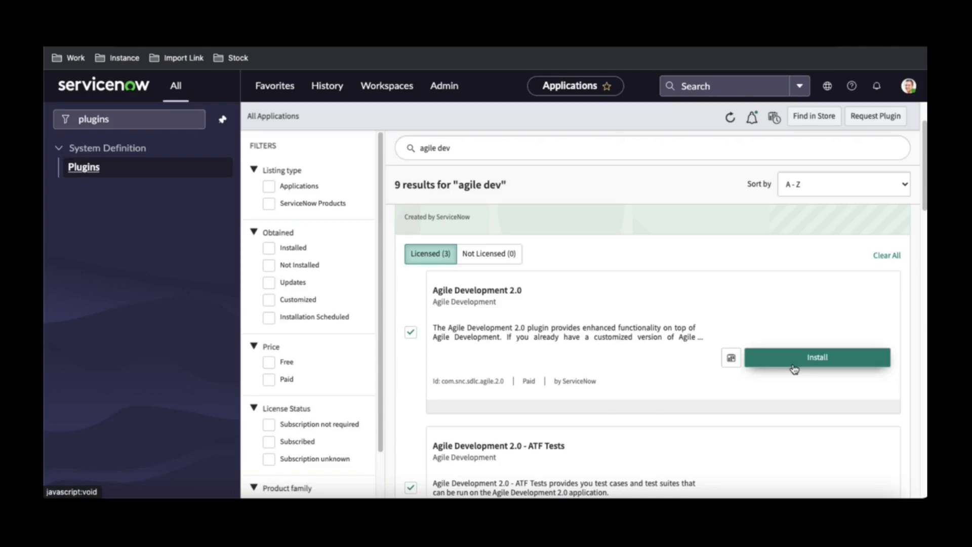
scroll(794, 368, "down", 1)
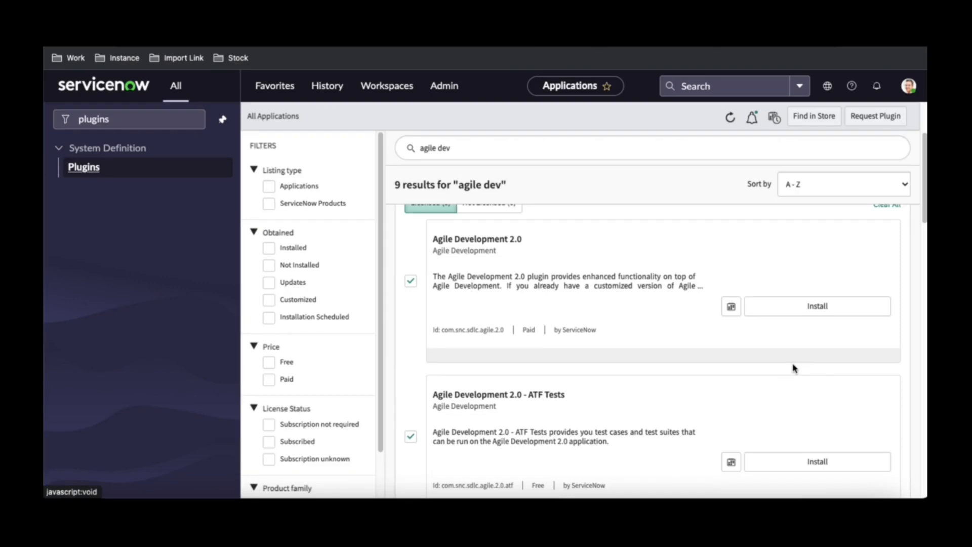
scroll(794, 369, "up", 2)
scroll(794, 369, "down", 2)
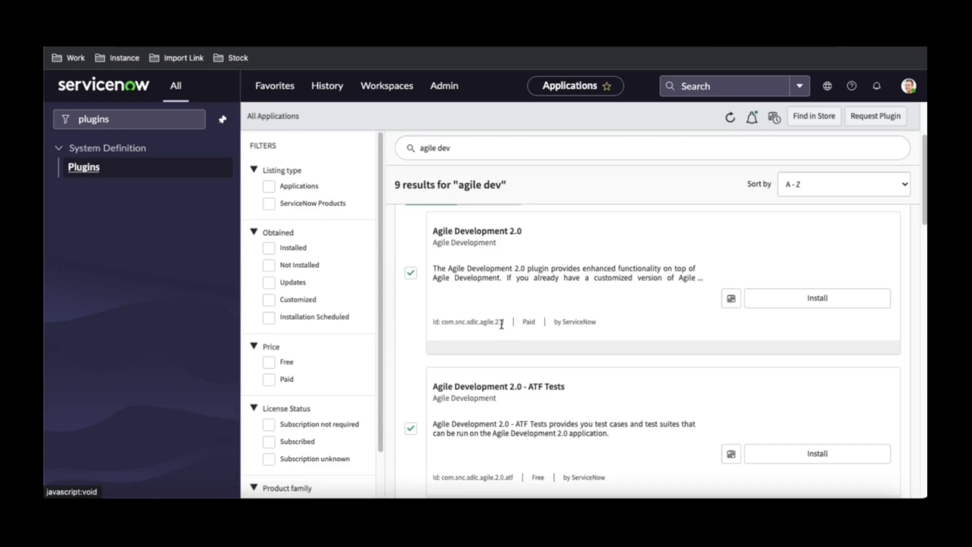
scroll(540, 323, "down", 2)
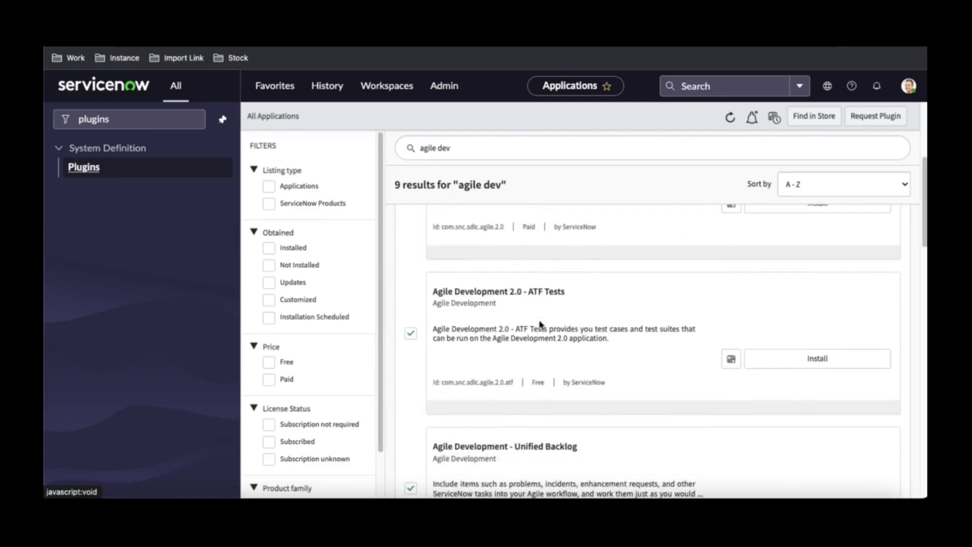
scroll(538, 386, "down", 1)
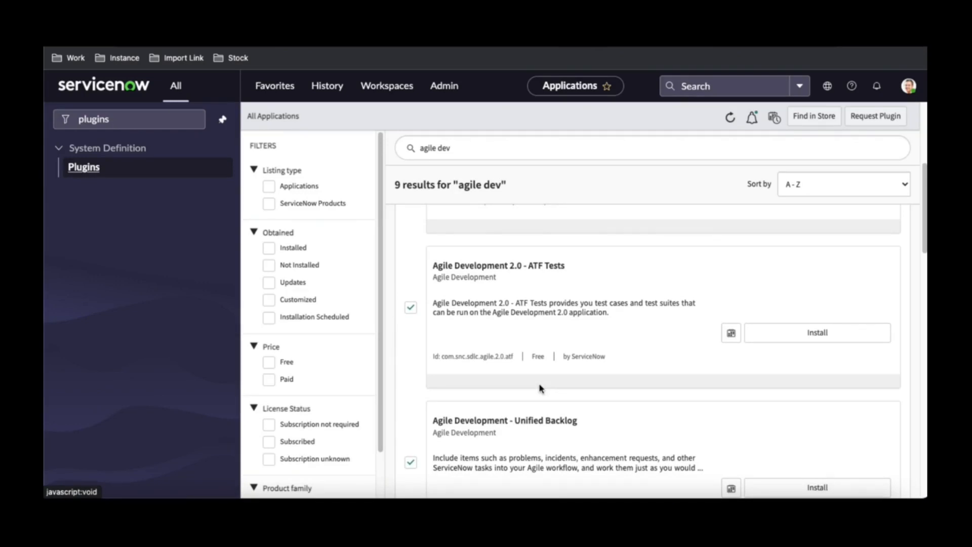
scroll(539, 388, "down", 3)
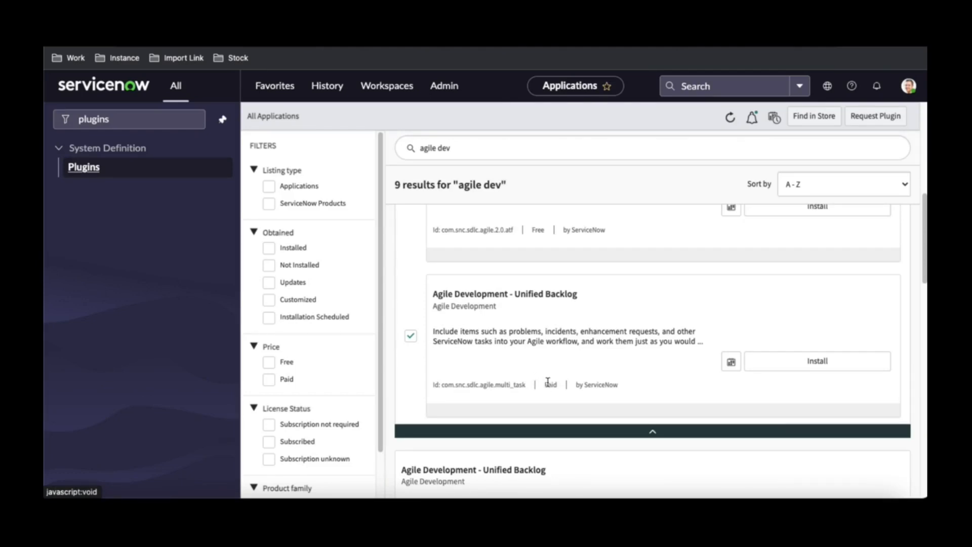
scroll(547, 382, "up", 5)
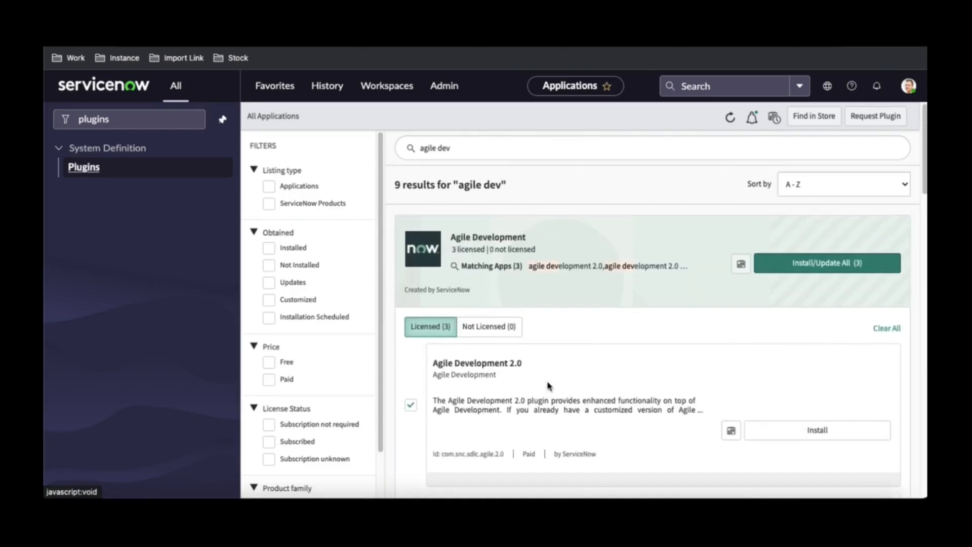
Replace the application navigator filter with "agile" to check for existing Agile modules, and clear the filter.
left_click(142, 122)
key("BackSpace")
key("BackSpace")
key("BackSpace")
key("BackSpace")
key("BackSpace")
key("BackSpace")
key("BackSpace")
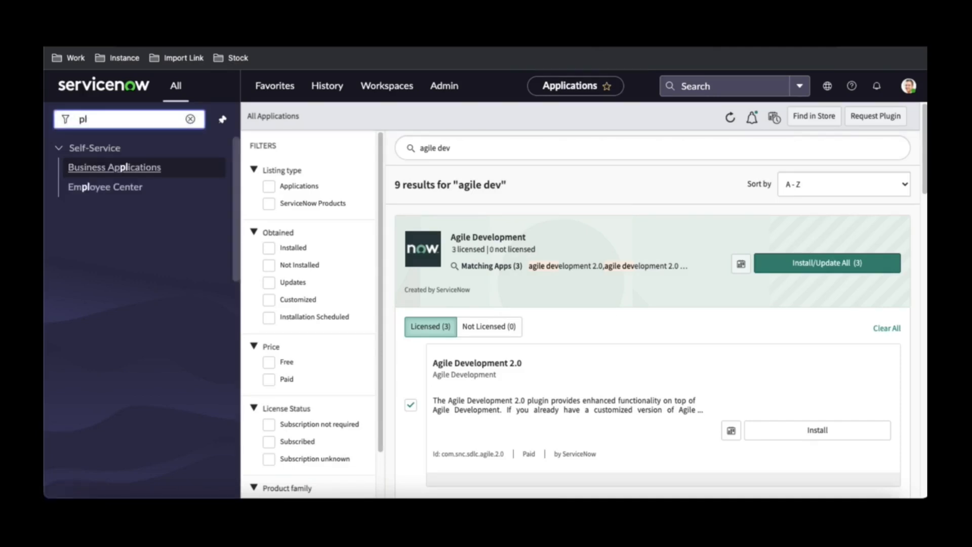
type("agile")
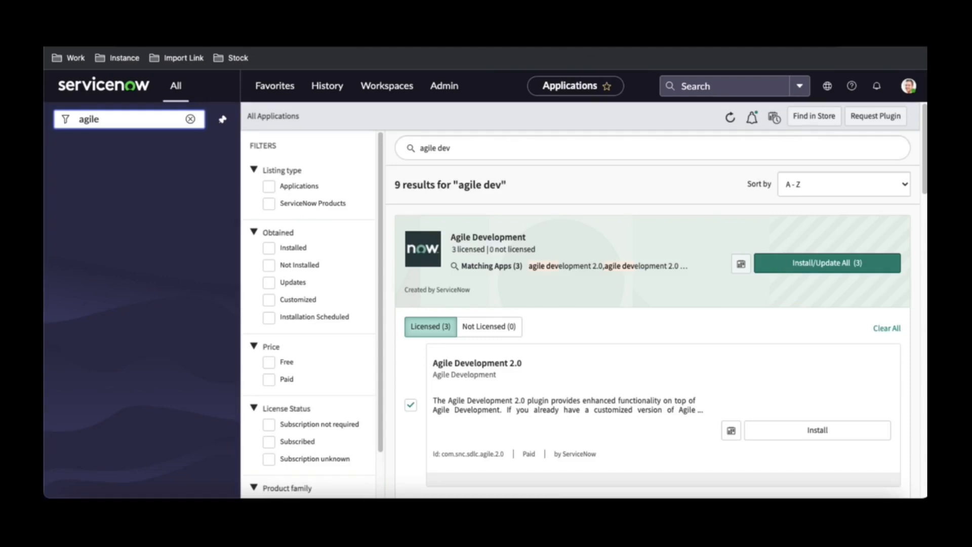
key("BackSpace")
key("BackSpace")
key("BackSpace")
key("BackSpace")
key("BackSpace")
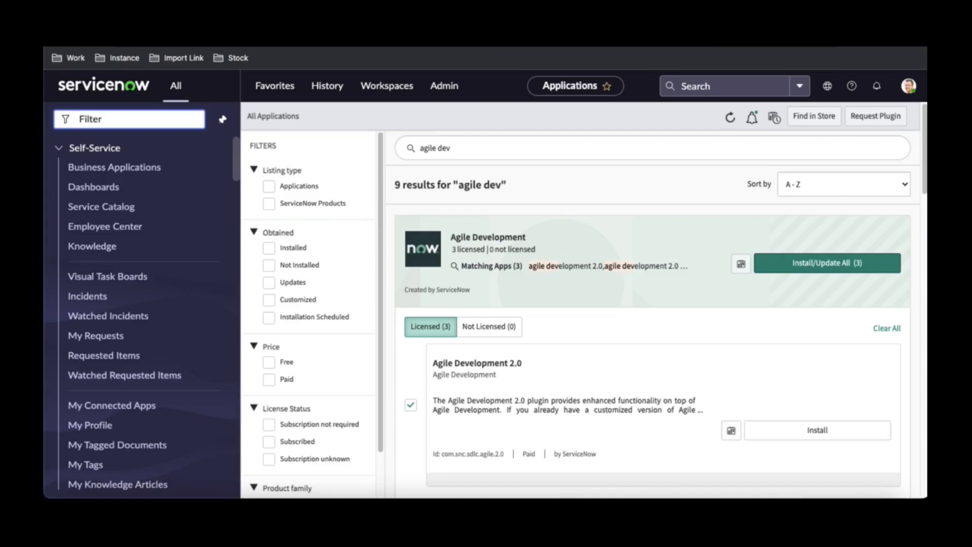
Install all three Agile Development applications with demo data loaded, and close the installation dialog when it finishes.
left_click(793, 268)
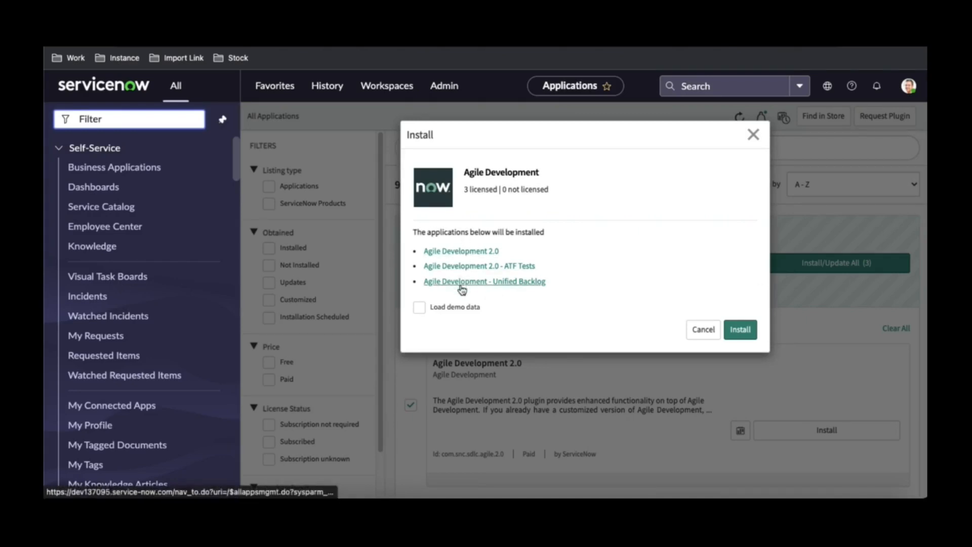
left_click(419, 308)
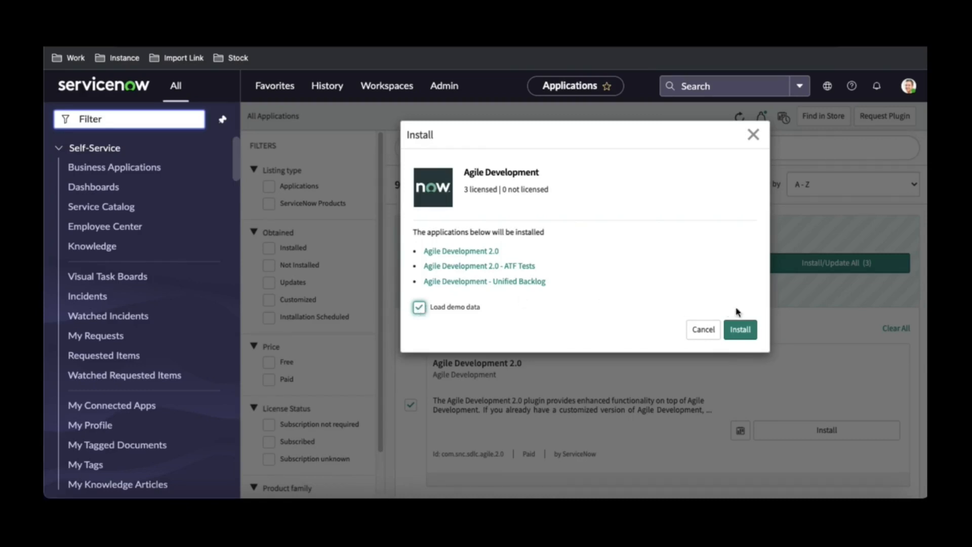
left_click(740, 329)
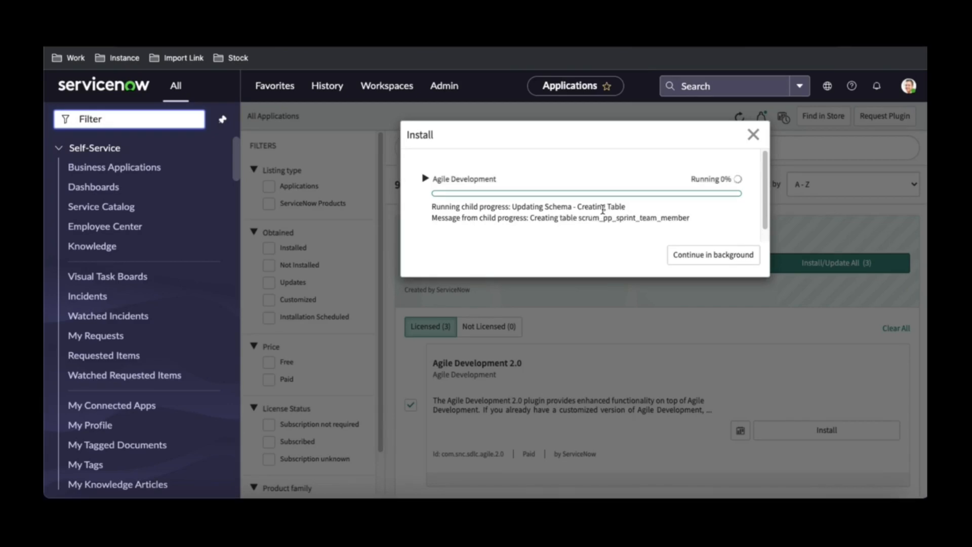
left_click(433, 181)
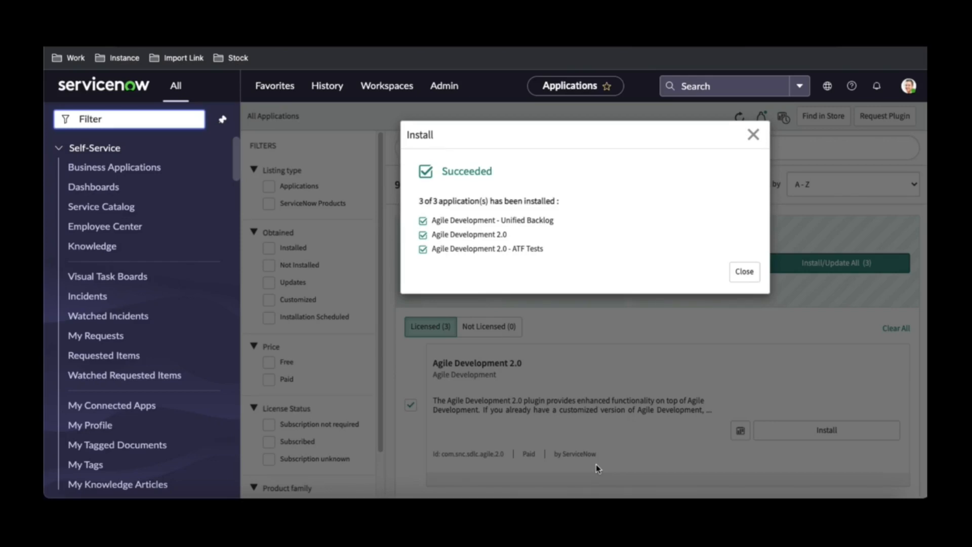
left_click(743, 273)
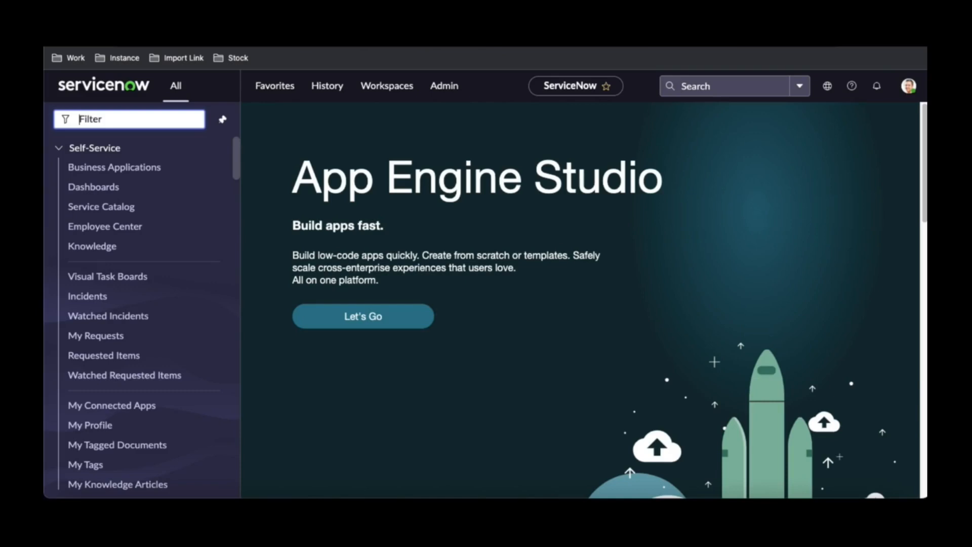
Filter the application navigator by "agile" to check the Agile Development modules.
type("agile")
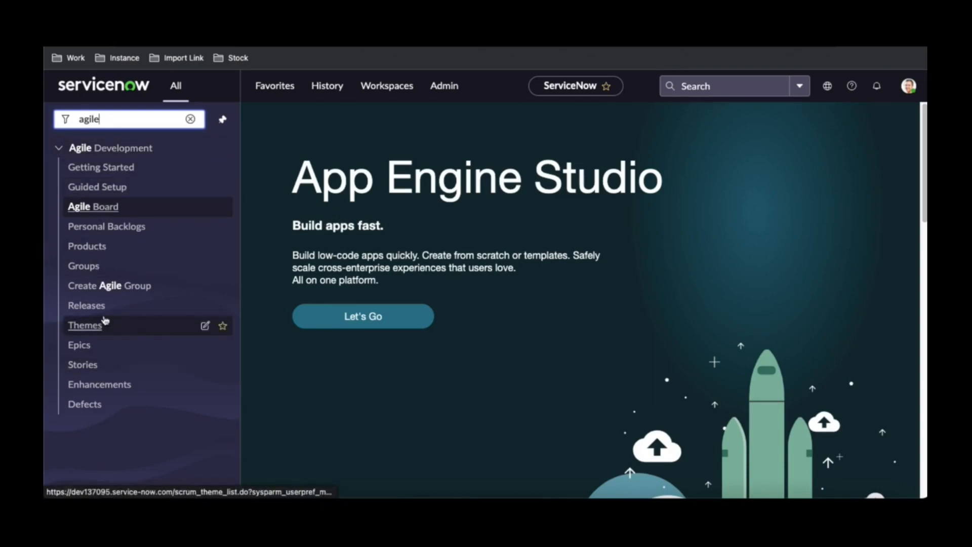
left_click(120, 189)
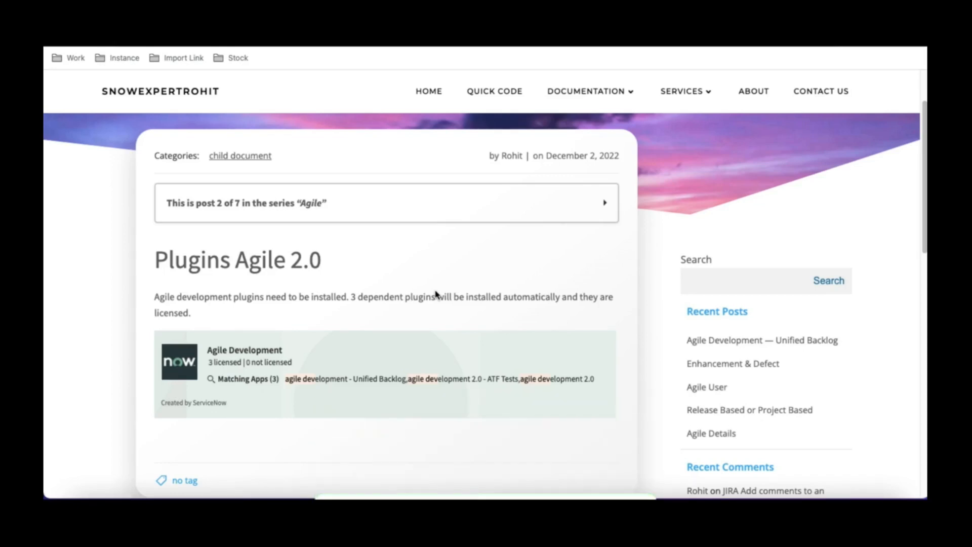
Open the Agile User post from the Agile series on the SnowExpertRohit site and examine its diagram of Scrum roles and purposes.
left_click(386, 218)
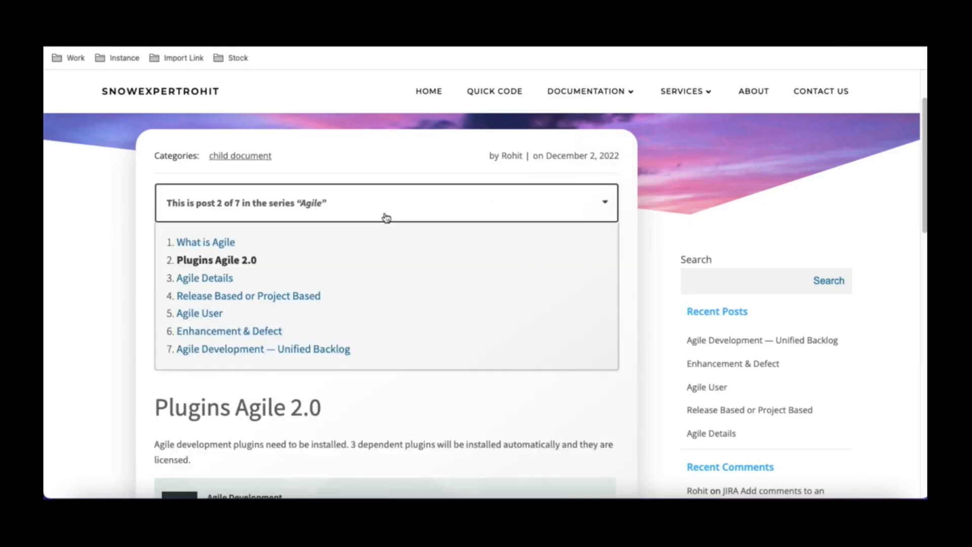
left_click(214, 317)
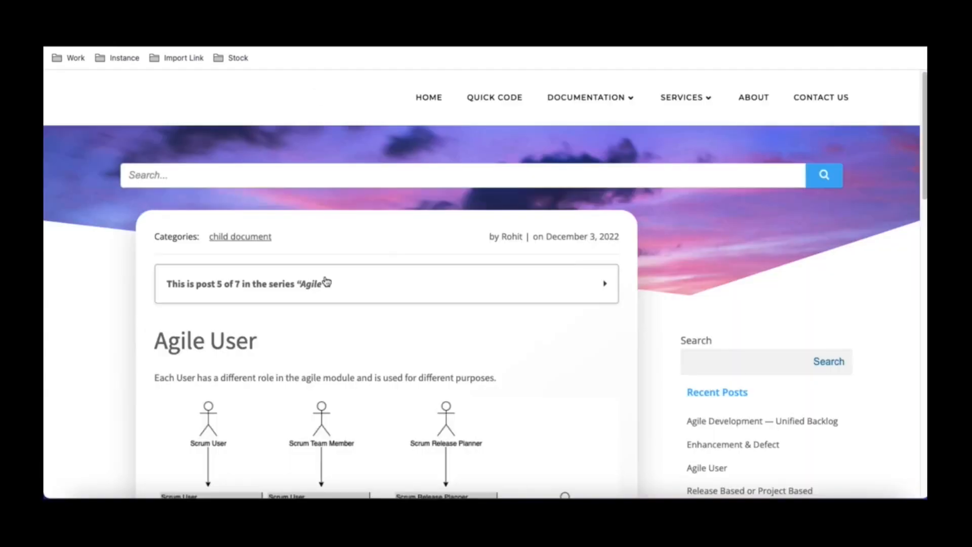
scroll(327, 282, "down", 3)
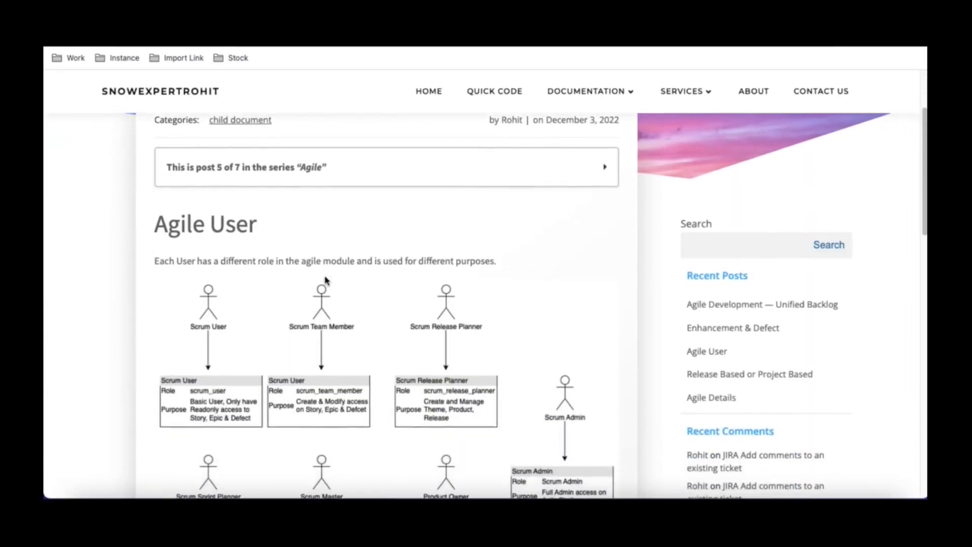
scroll(326, 281, "down", 2)
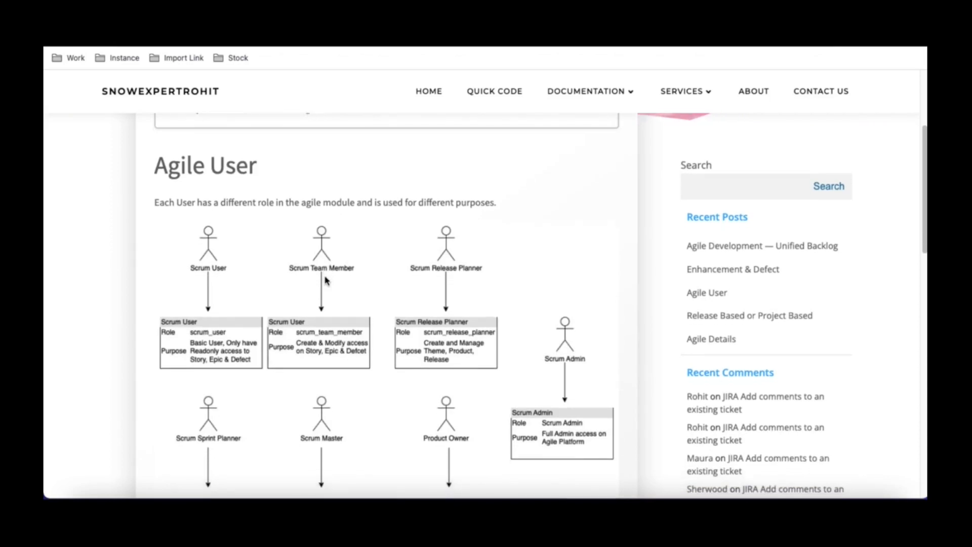
scroll(327, 280, "down", 1)
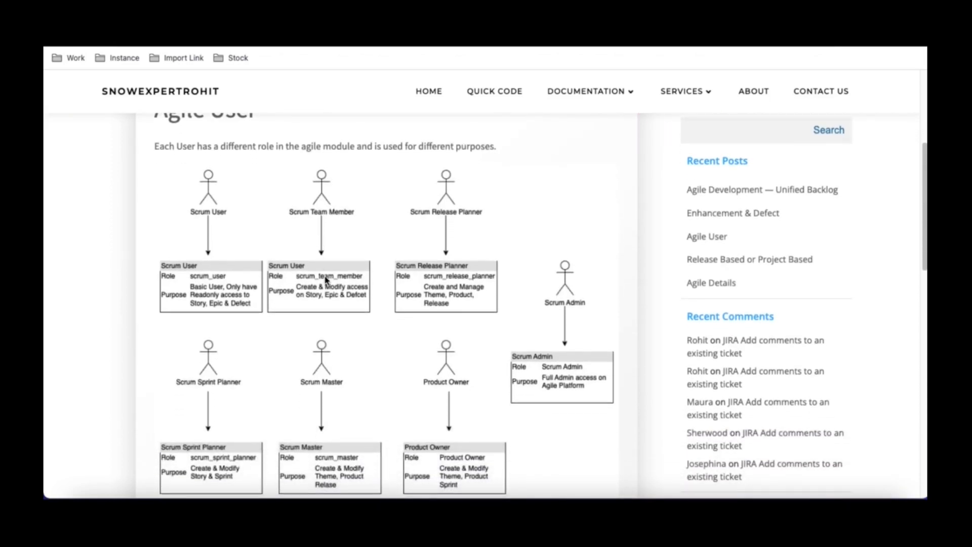
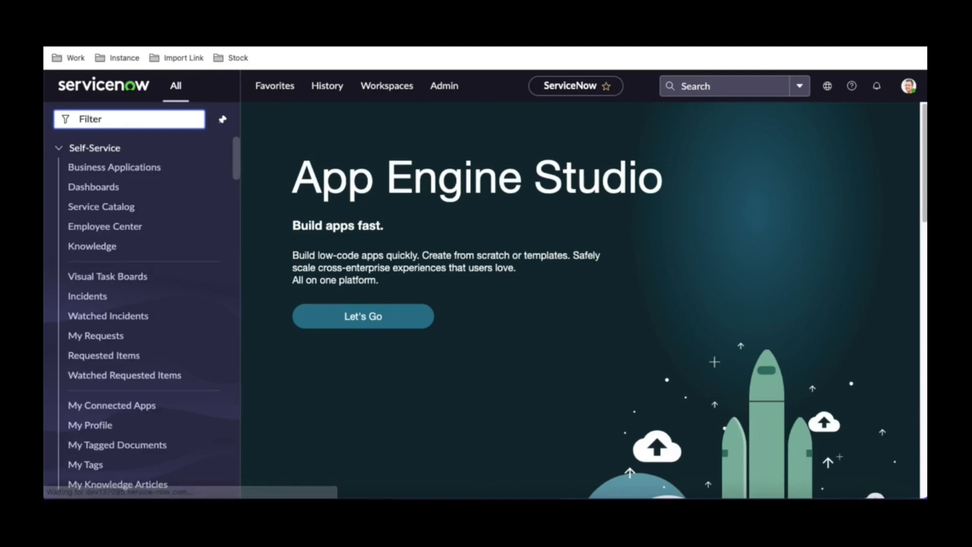
Filter the ServiceNow Users list to names starting with "scrum" and compare the users with the role diagram in the Agile User post.
left_click(433, 180)
type("scrum")
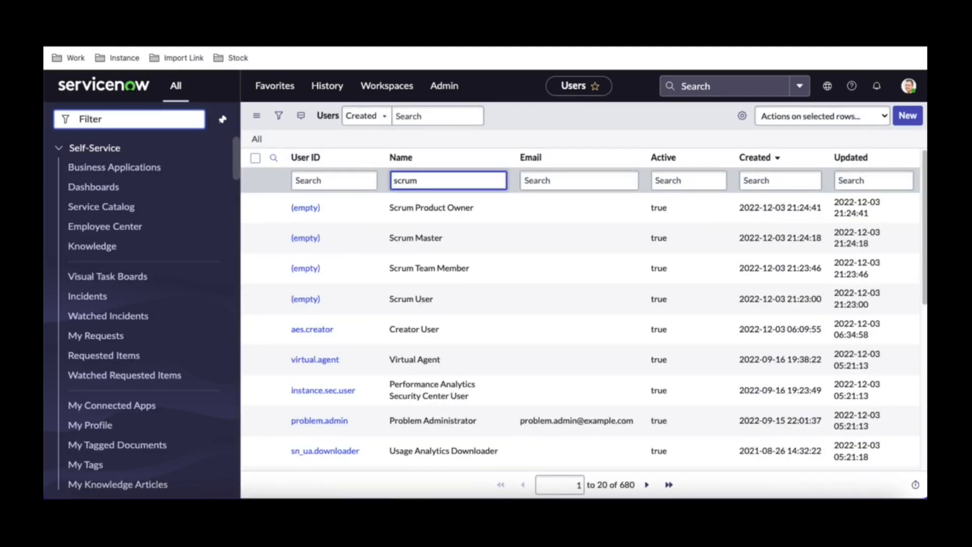
key("Return")
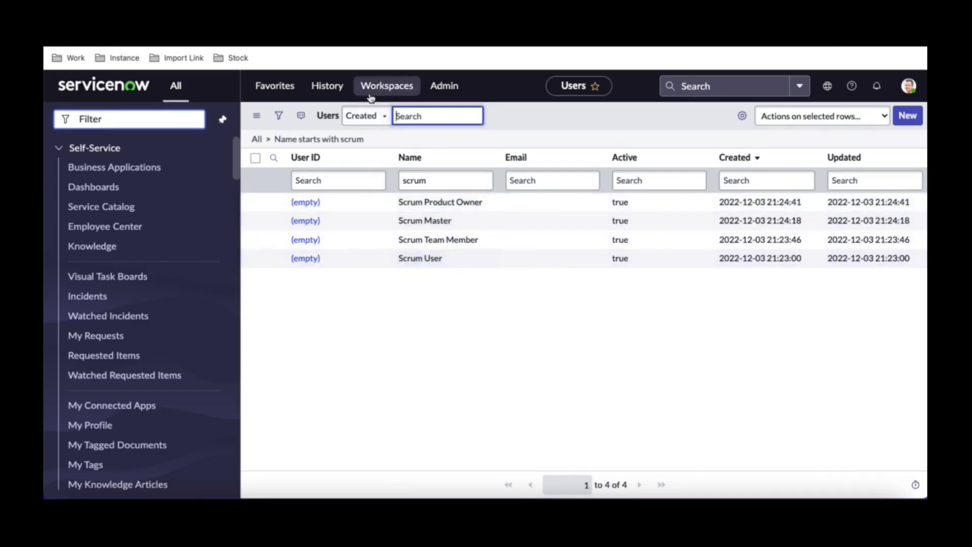
key("ctrl+Tab")
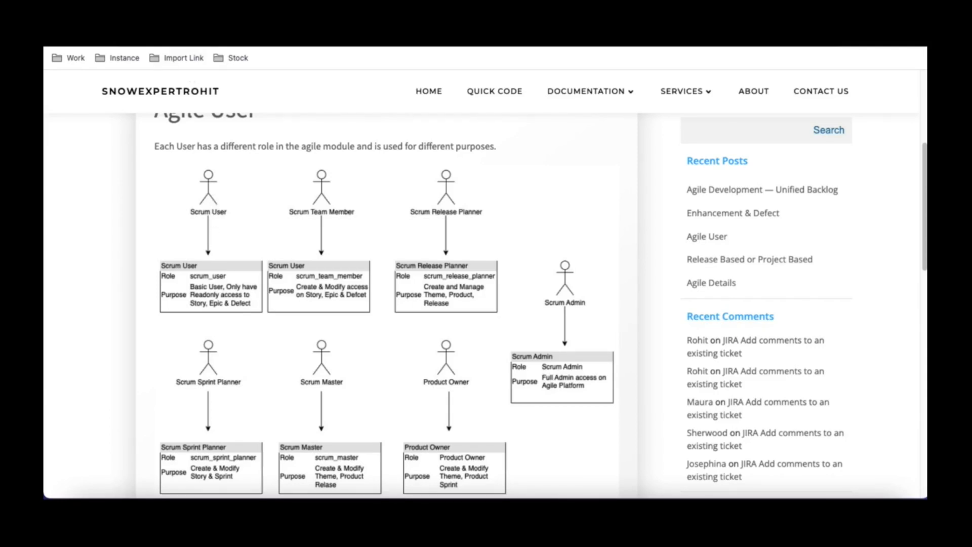
key("ctrl+shift+Tab")
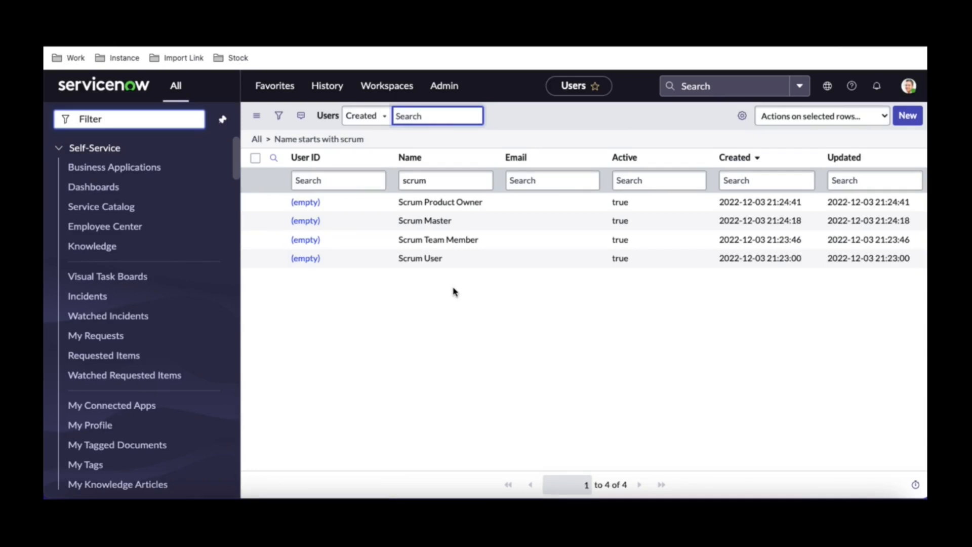
Open the Scrum User record and check its assigned roles and entitled custom tables.
left_click(310, 259)
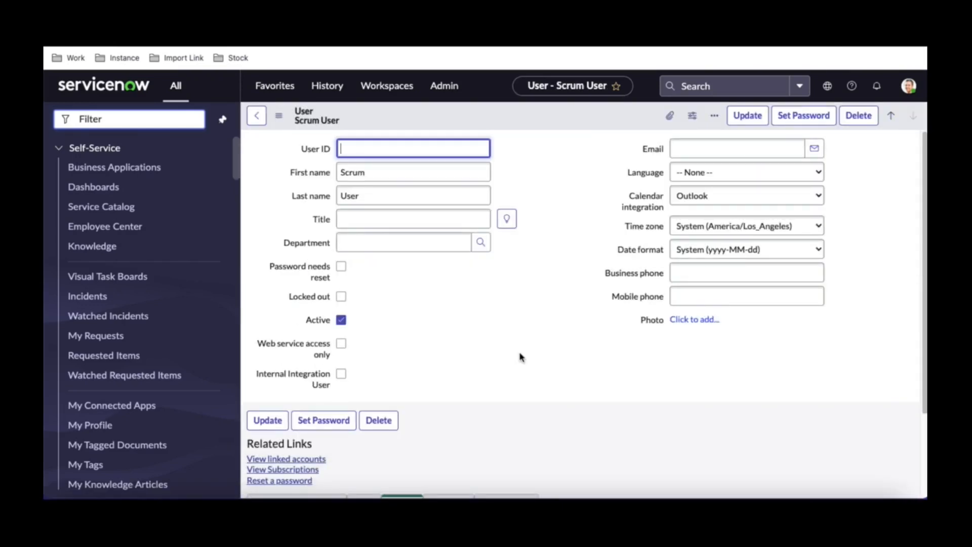
scroll(521, 357, "down", 5)
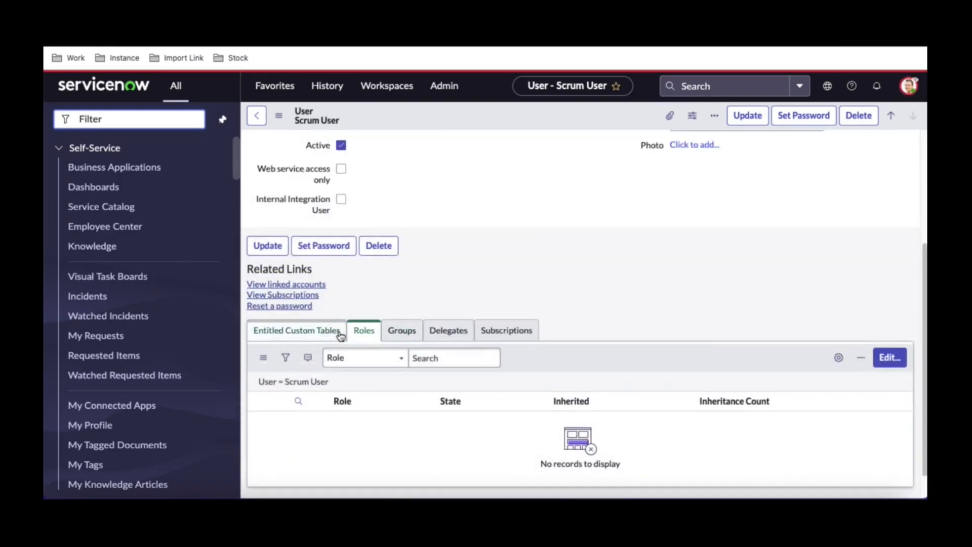
left_click(334, 332)
scroll(547, 286, "up", 3)
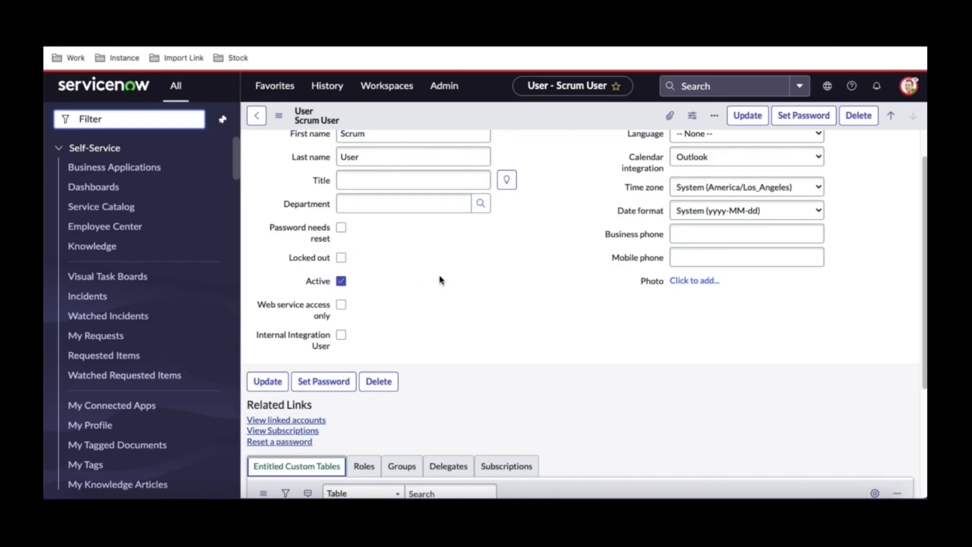
scroll(439, 280, "up", 1)
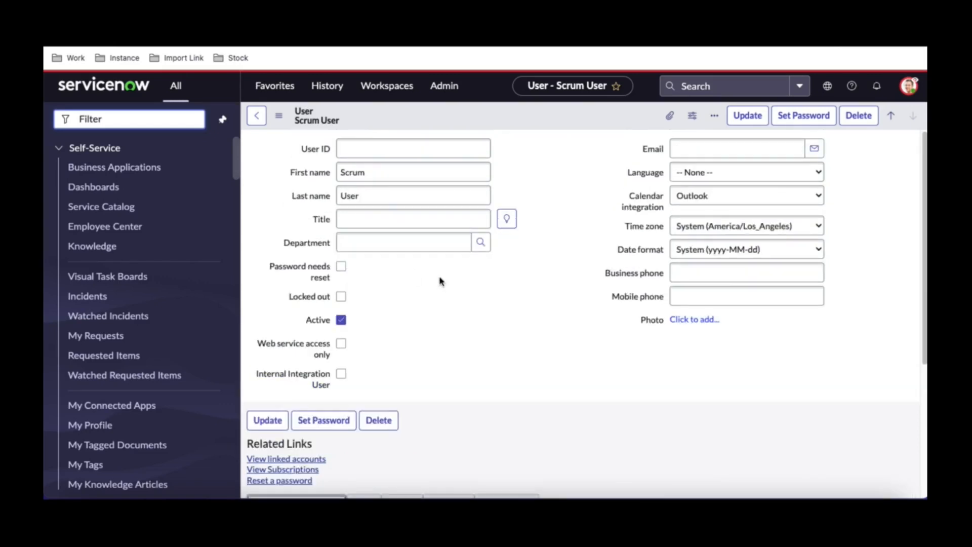
Impersonate Scrum User and dismiss the "Work your way" introduction.
left_click(910, 93)
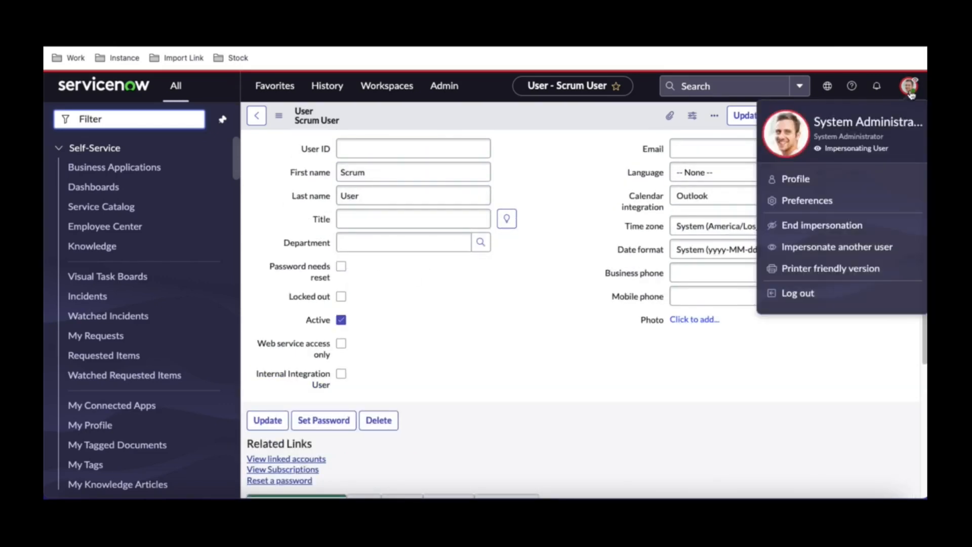
left_click(814, 247)
left_click(450, 212)
type("ad")
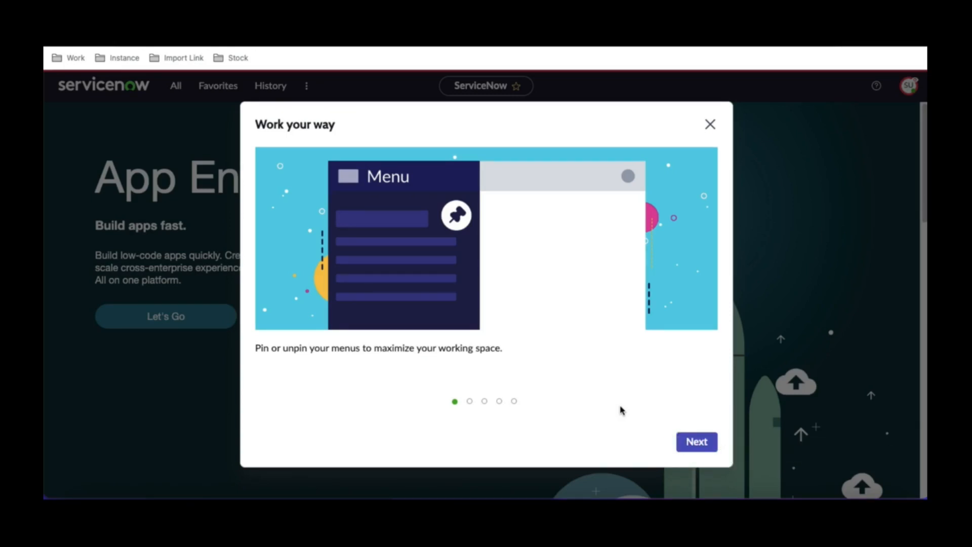
left_click(710, 125)
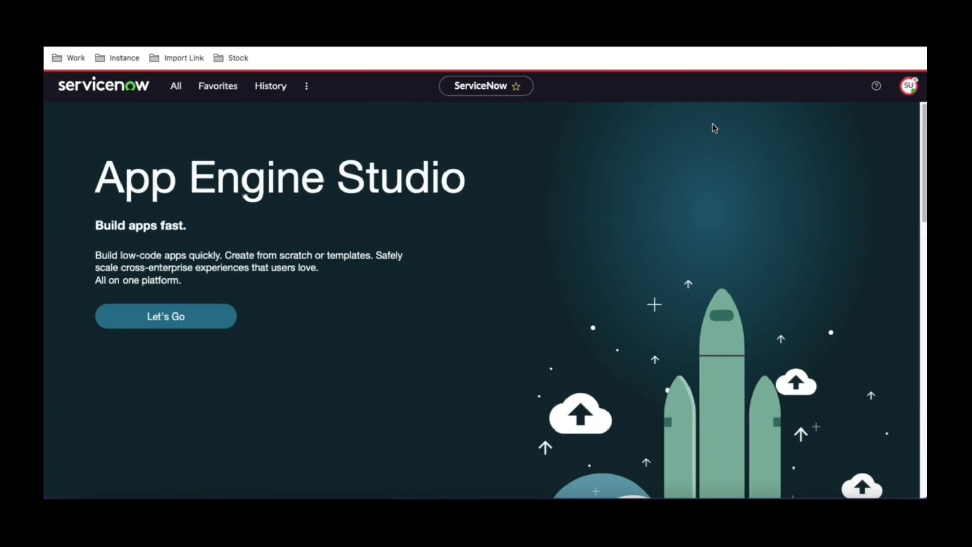
Filter the application navigator by "agi" to check for Agile modules, and clear the filter.
left_click(174, 95)
left_click(124, 119)
type("agi")
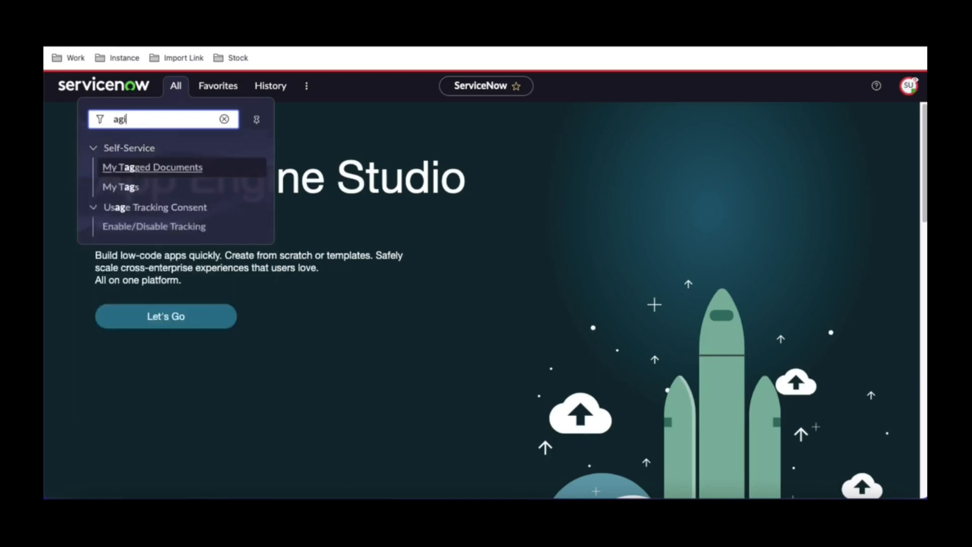
key("BackSpace")
key("BackSpace")
key("BackSpace")
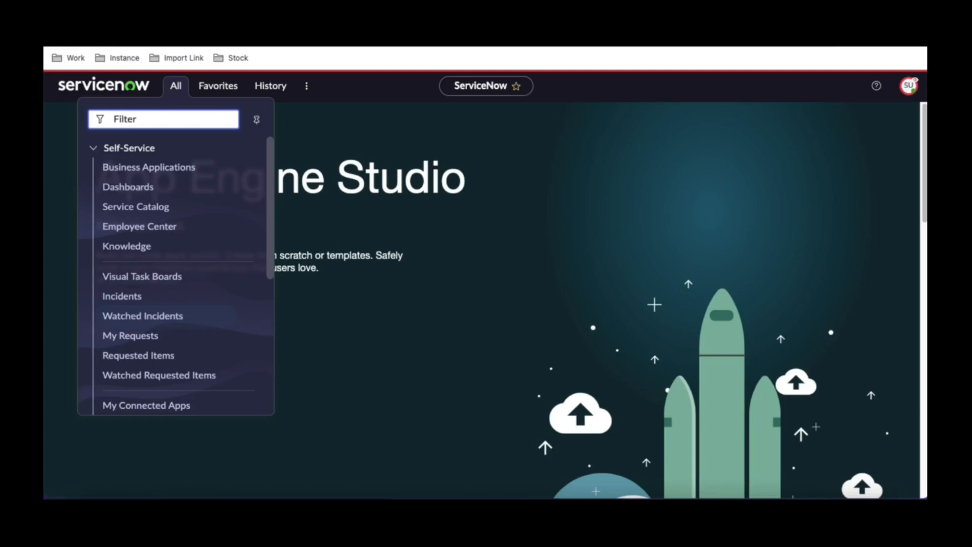
Look through all modules available to Scrum User, filter them by "ag" again, and close the navigator.
type("ag")
key("BackSpace")
key("BackSpace")
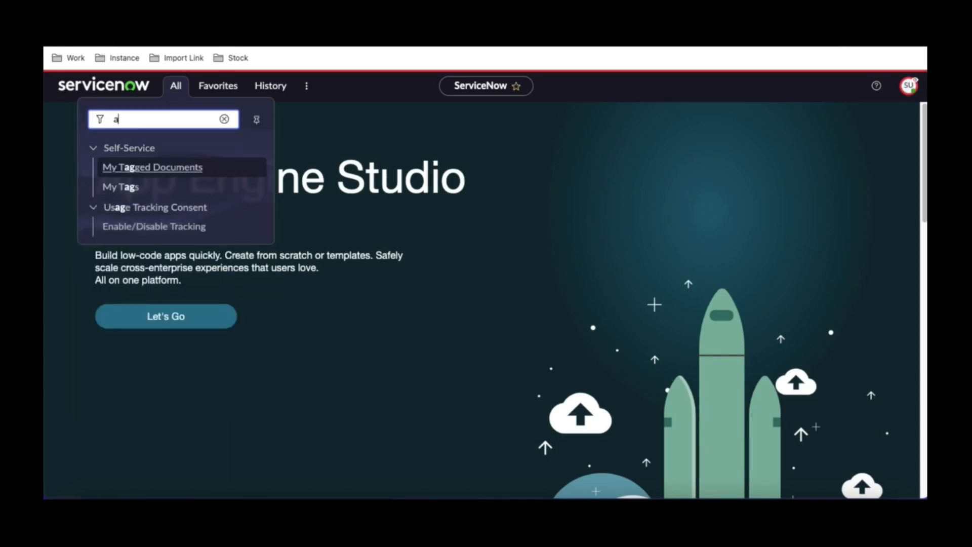
scroll(130, 270, "down", 5)
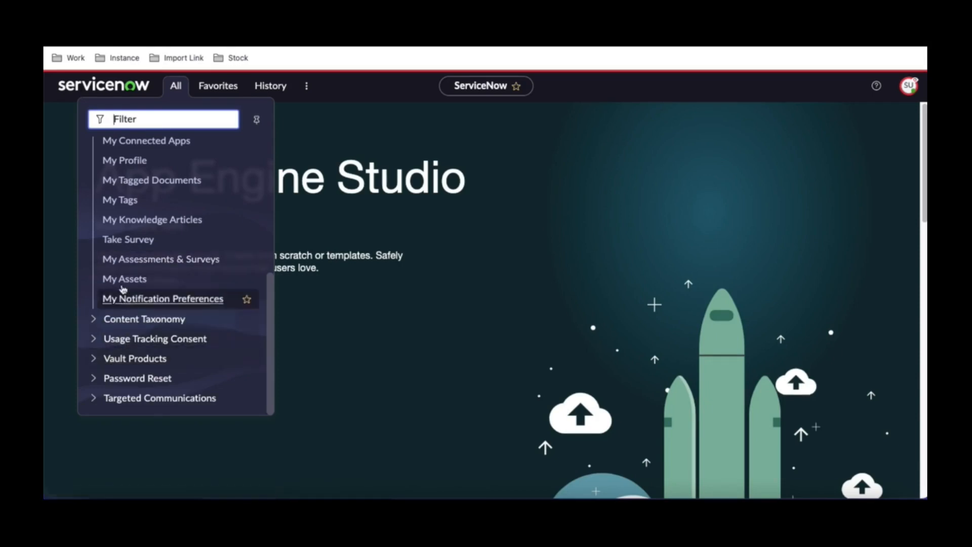
scroll(123, 287, "up", 5)
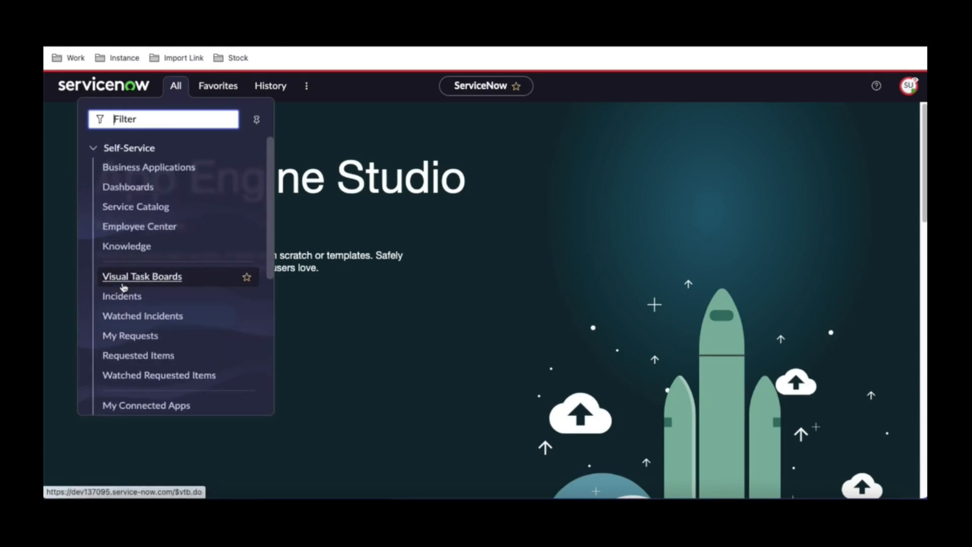
type("ag")
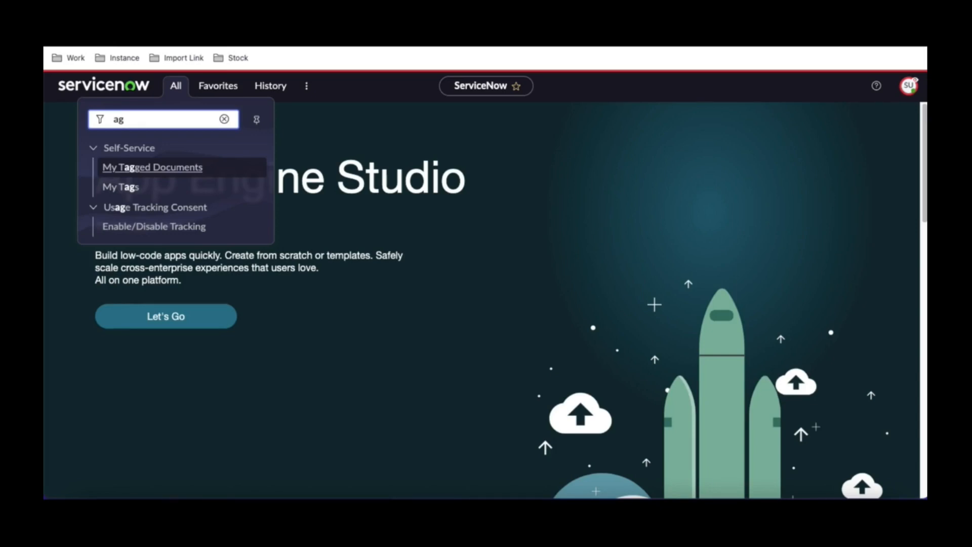
left_click(579, 297)
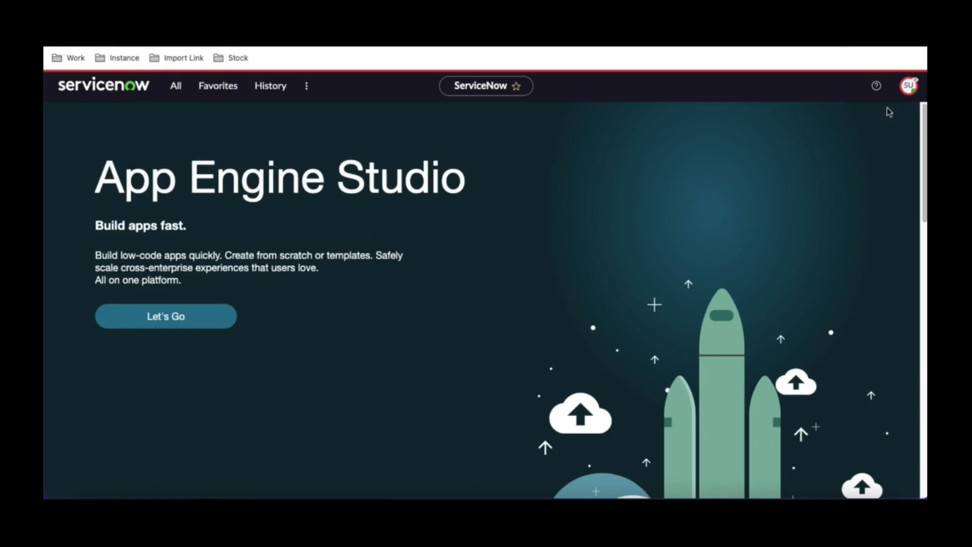
End the impersonation and open the Users list with sys_user.list.
left_click(909, 87)
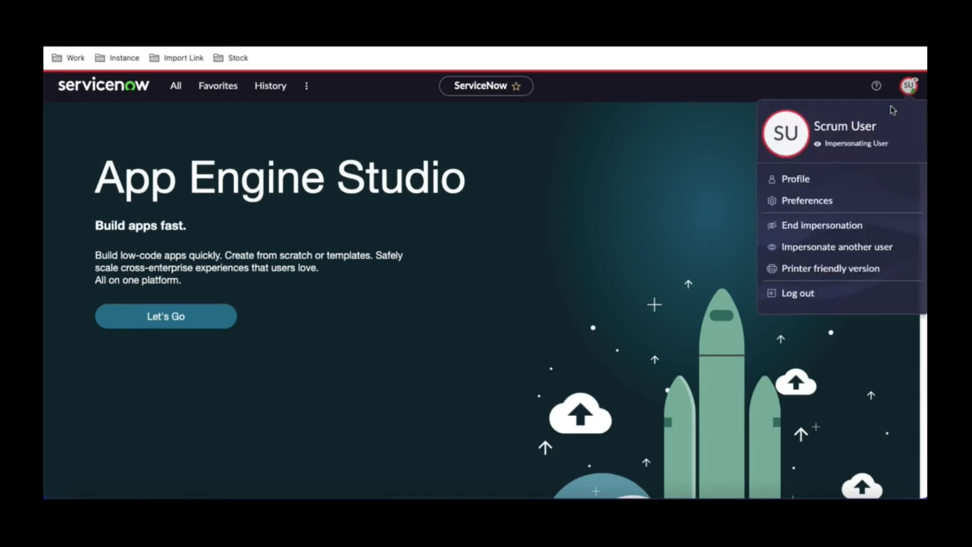
left_click(806, 229)
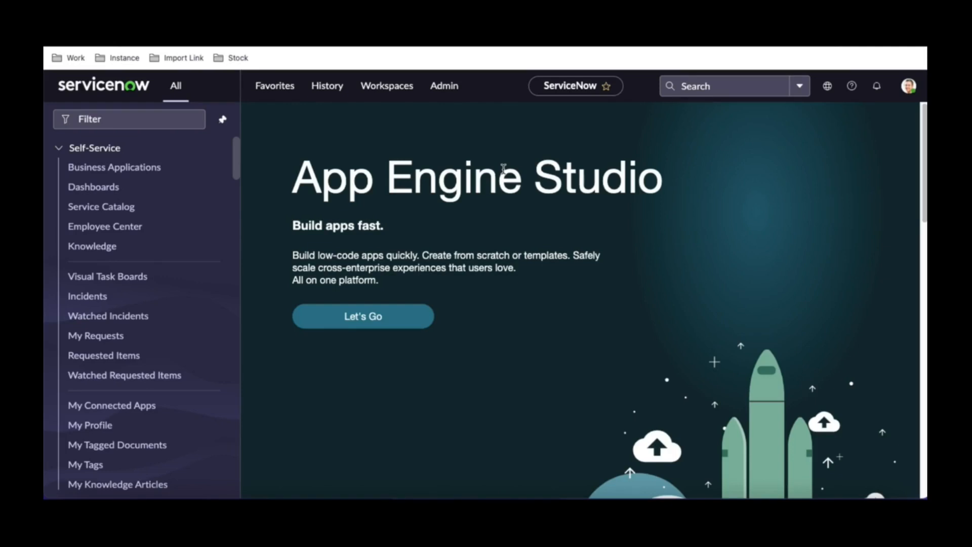
key("ctrl+alt+f")
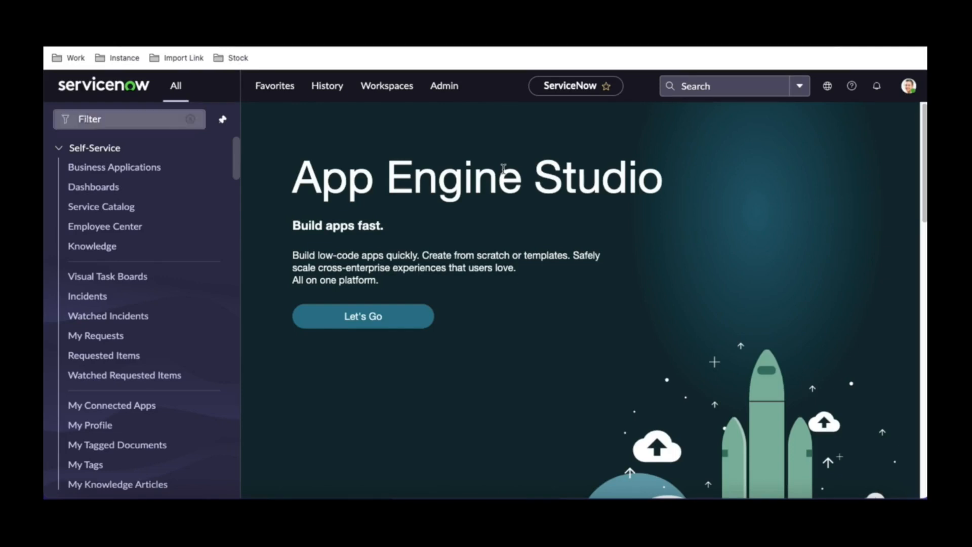
type("sys_user")
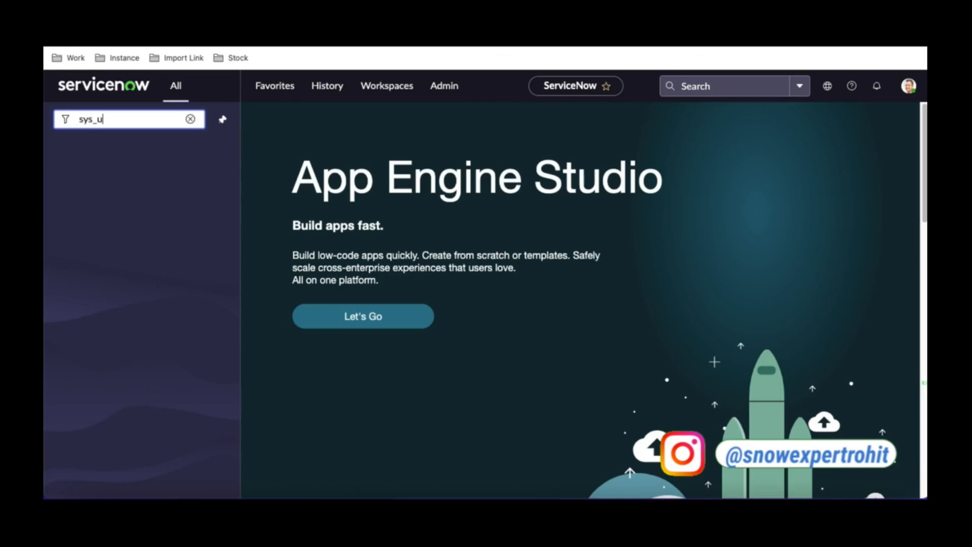
type(".list")
key("Return")
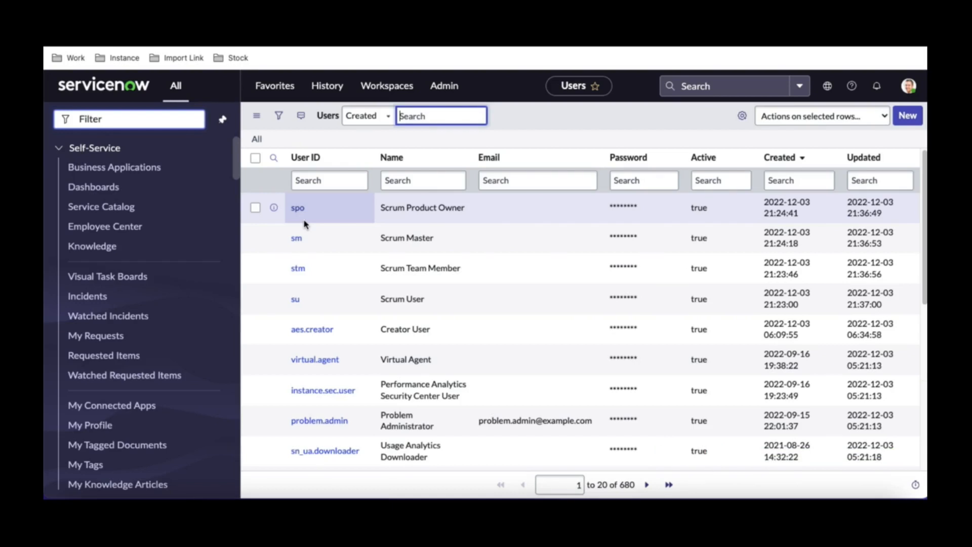
Assign the scrum_user role to the Scrum User record and save the role list.
left_click(296, 302)
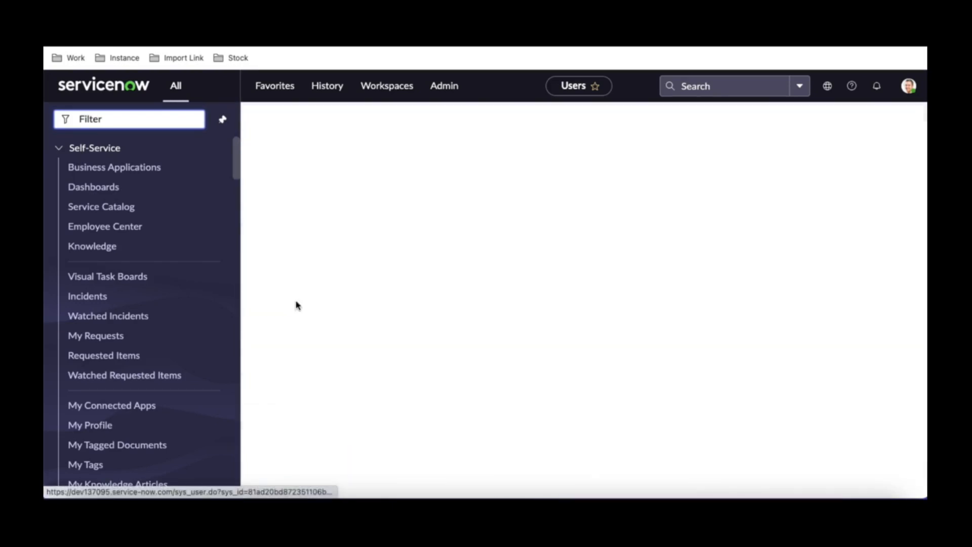
scroll(532, 217, "down", 4)
left_click(366, 299)
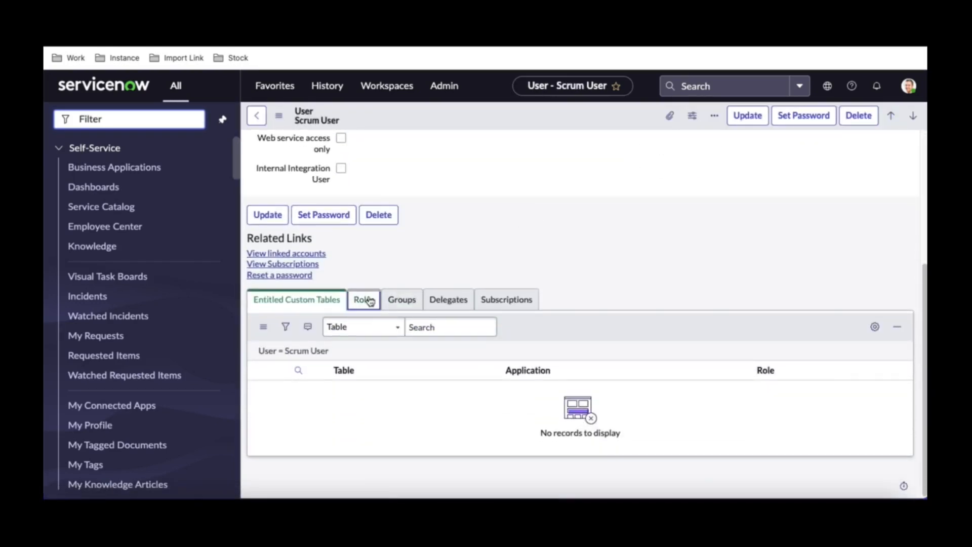
left_click(891, 333)
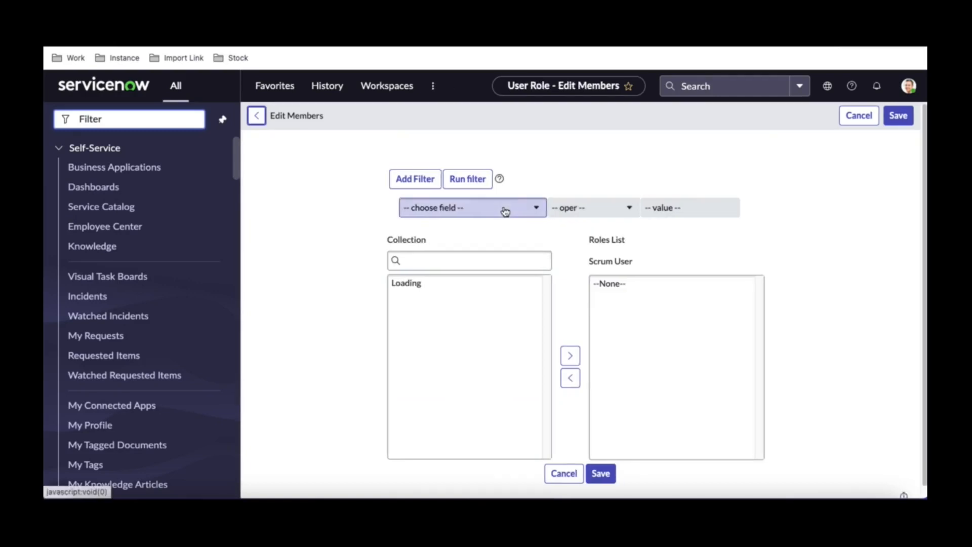
left_click(447, 263)
type("sc")
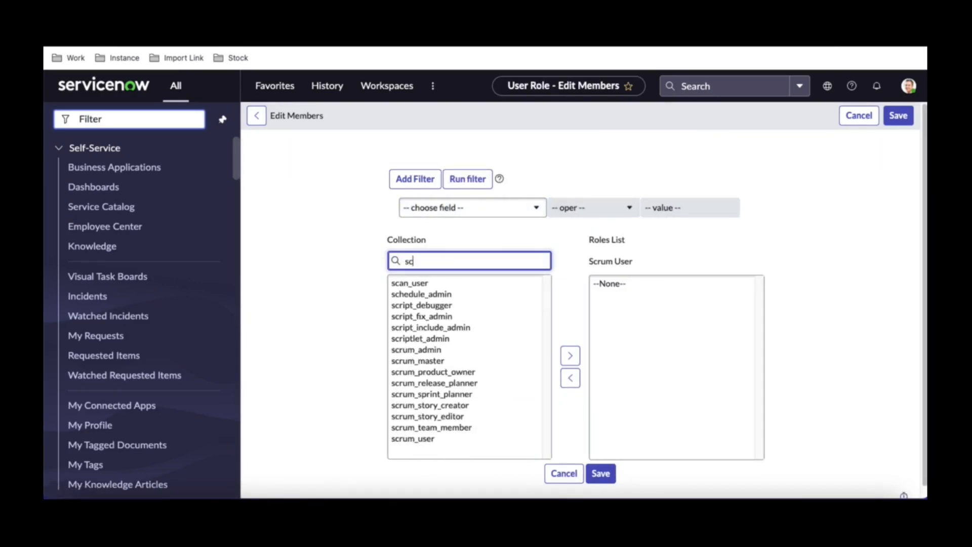
type("rum_")
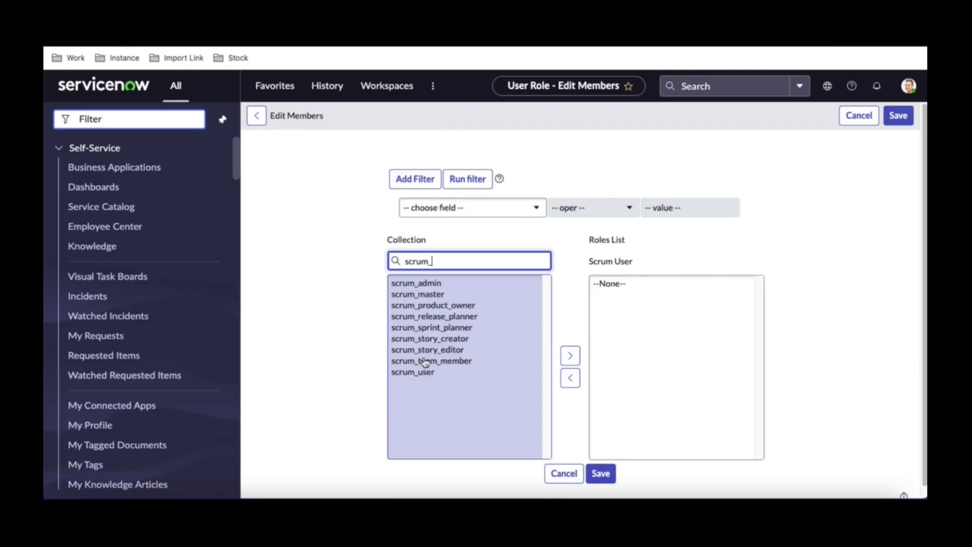
left_click(419, 378)
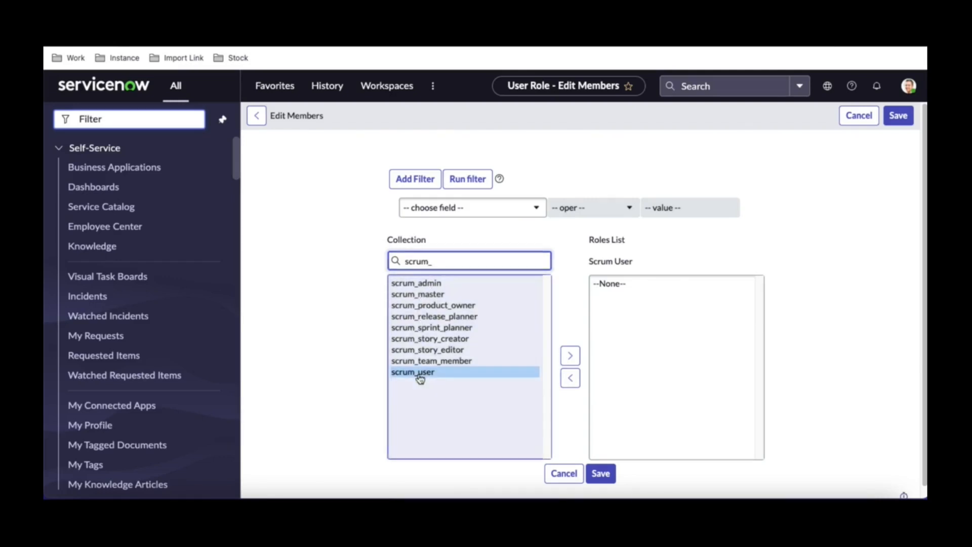
left_click(570, 355)
left_click(601, 474)
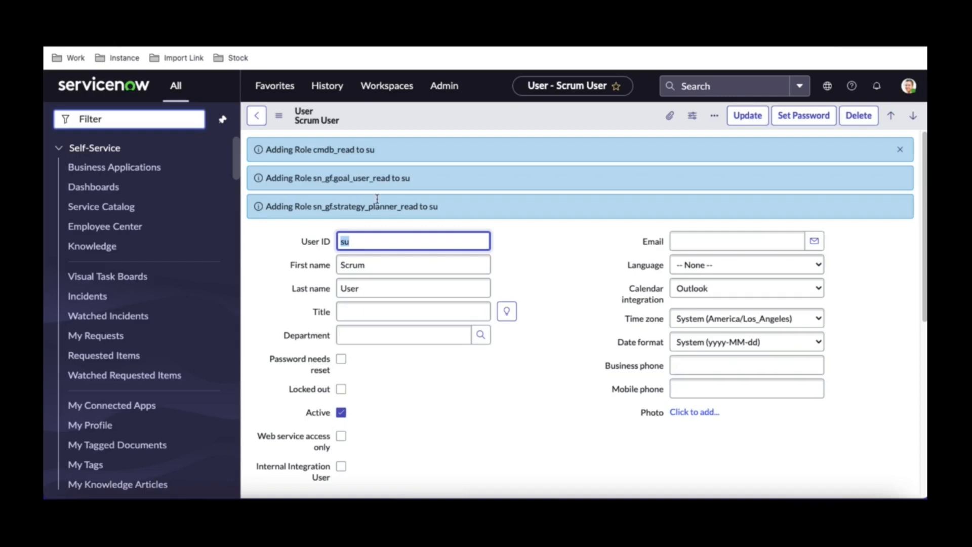
Impersonate Scrum User from the recent impersonations.
left_click(909, 87)
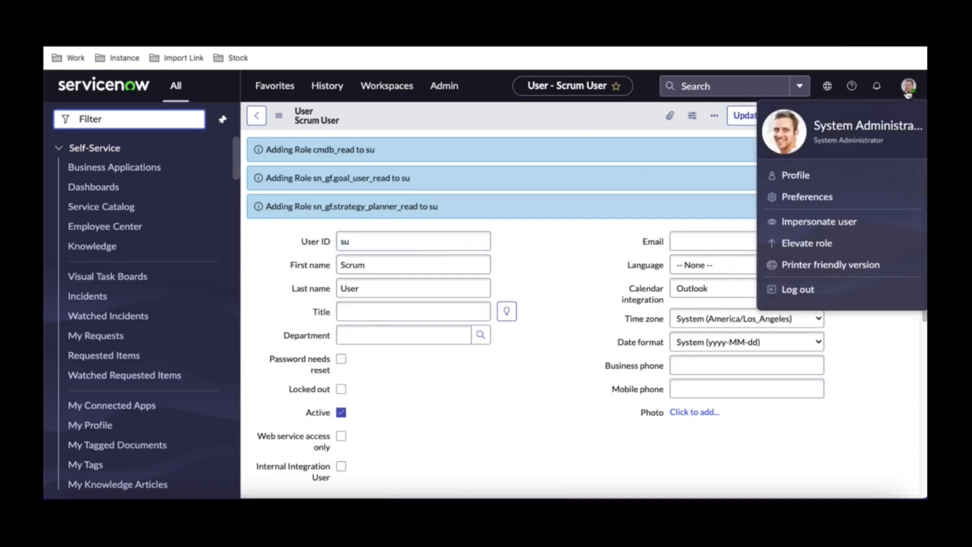
left_click(817, 223)
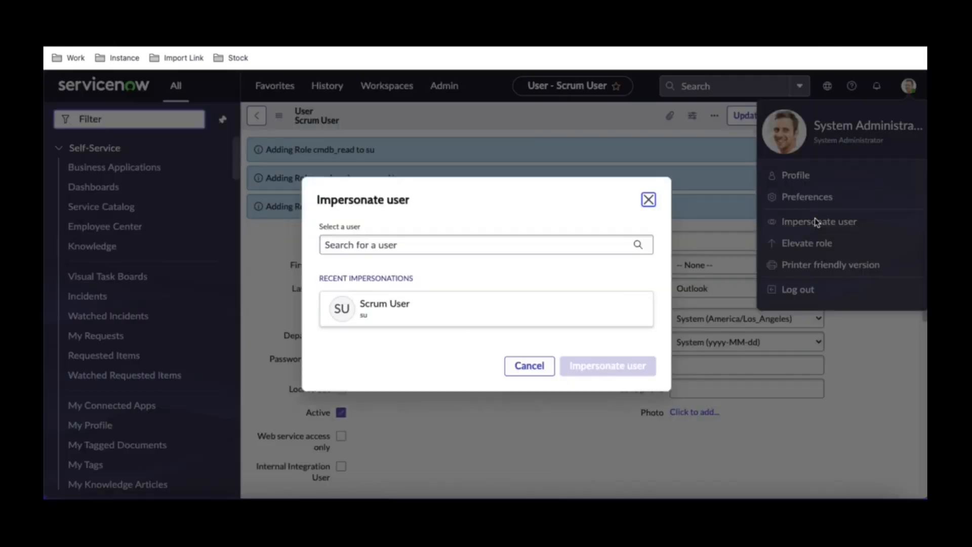
left_click(458, 312)
left_click(627, 366)
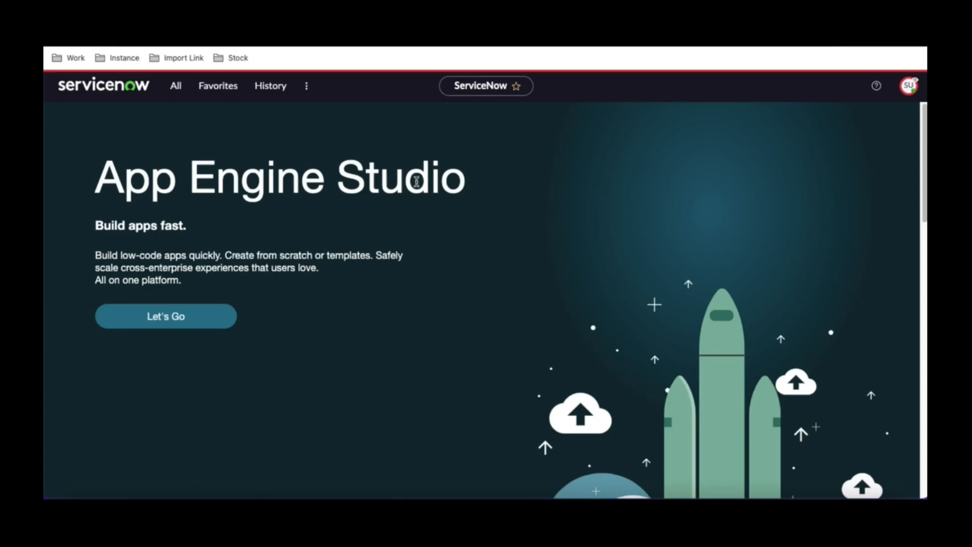
Filter the application navigator by "agi" and open the Agile Board.
left_click(176, 86)
left_click(160, 117)
type("agi")
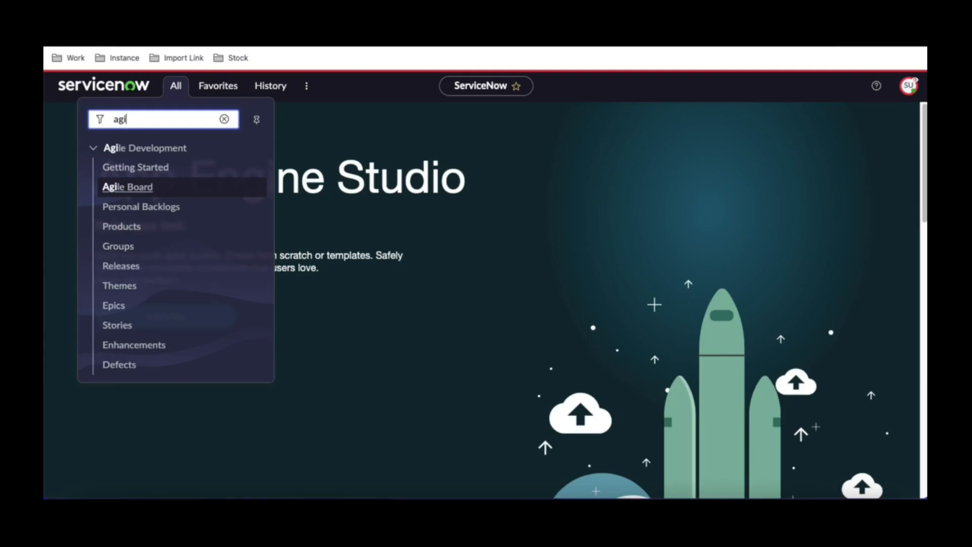
left_click(130, 187)
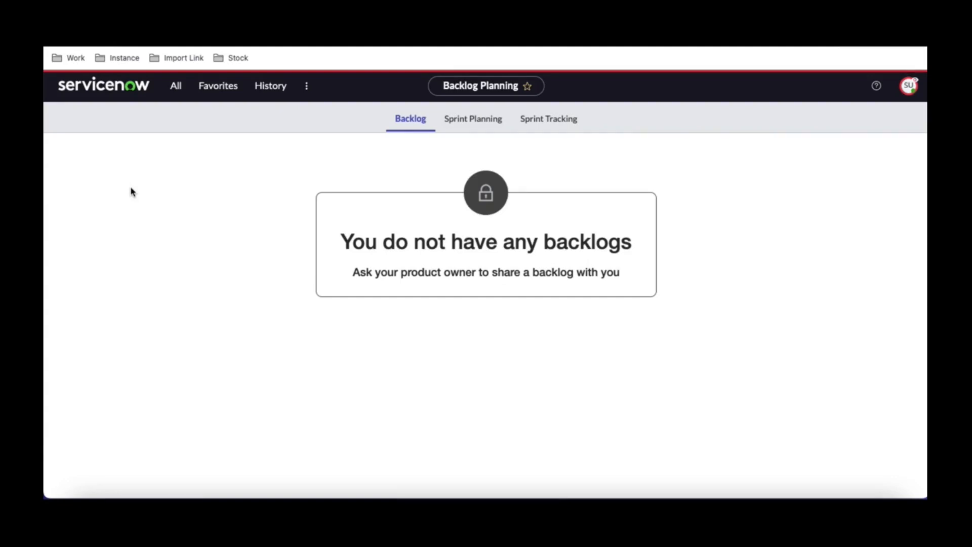
Check the Agile Board's Sprint Planning and Sprint Tracking views, and open the Personal Backlogs list.
left_click(483, 127)
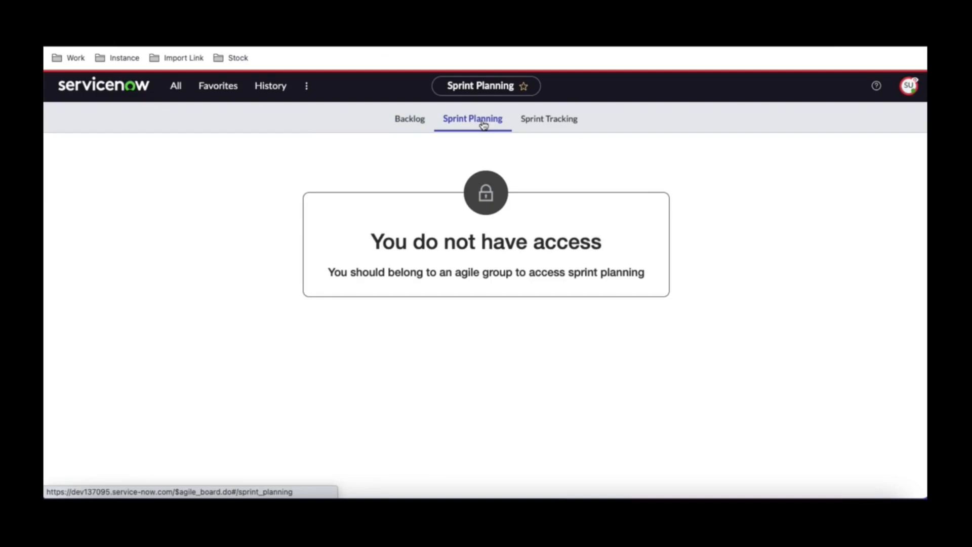
left_click(547, 120)
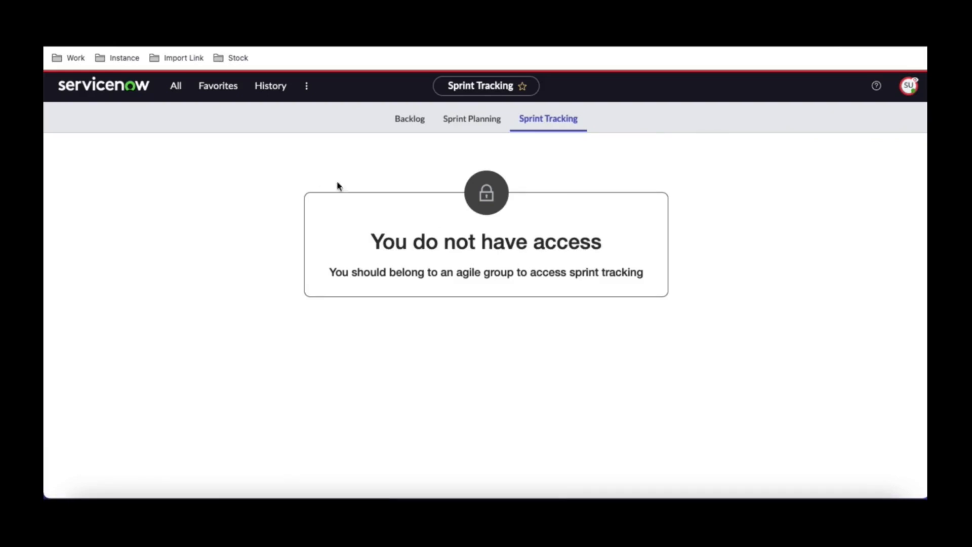
left_click(175, 87)
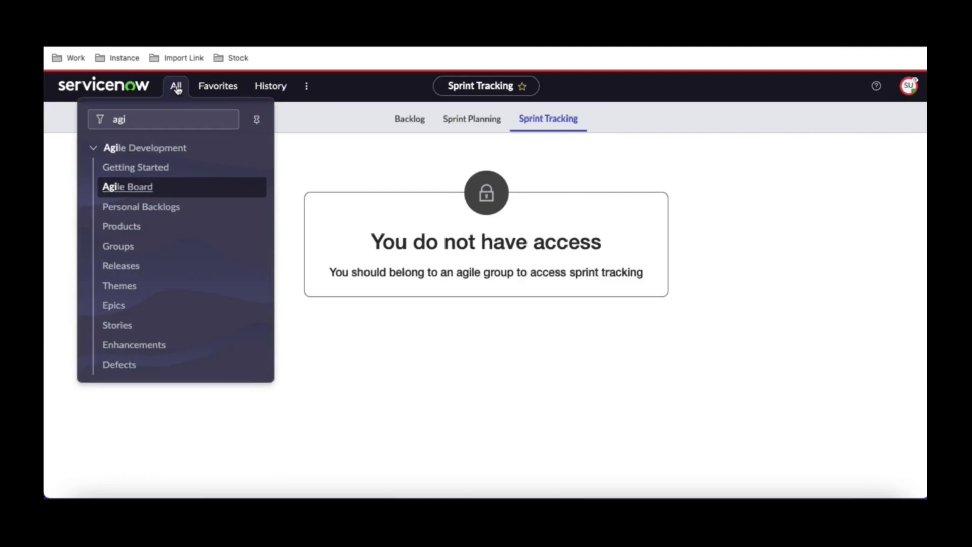
left_click(149, 209)
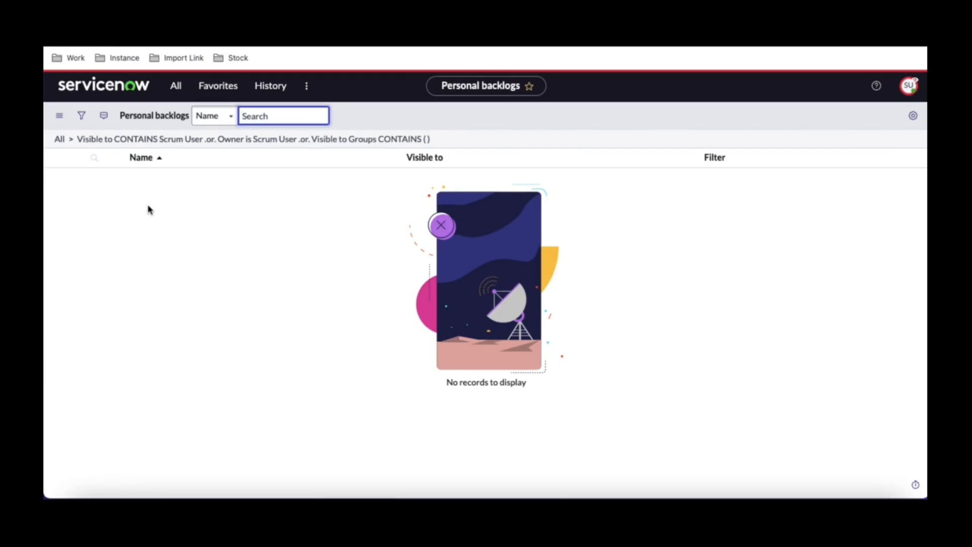
Open the Products list and view the Continual Improvement Management application model.
left_click(175, 85)
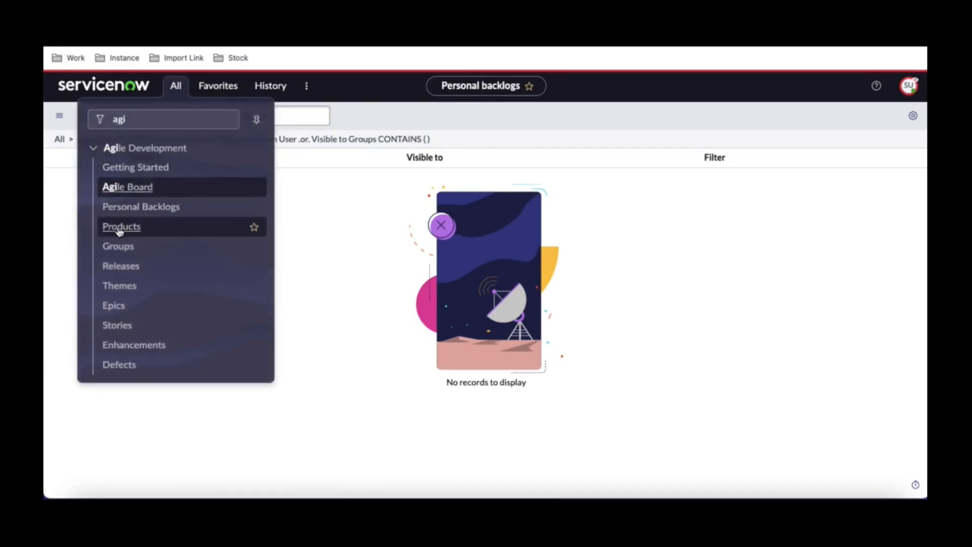
left_click(120, 231)
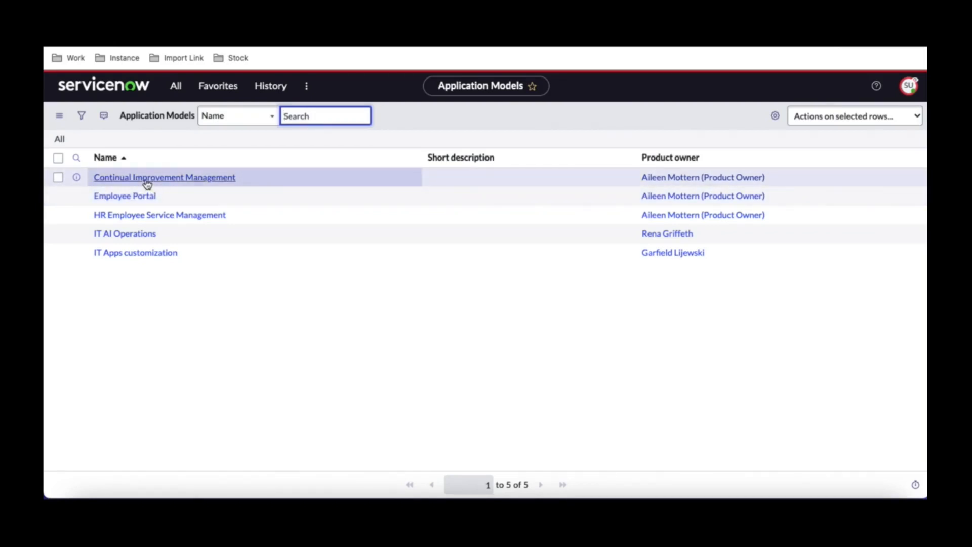
left_click(147, 178)
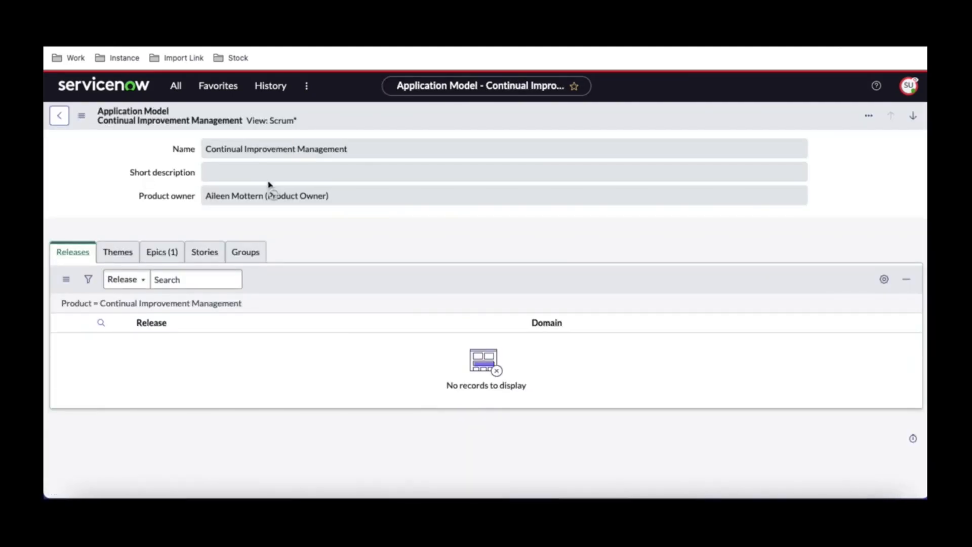
Open the Agile Development Groups list and view the Career App Development Team record.
left_click(176, 86)
type("agi")
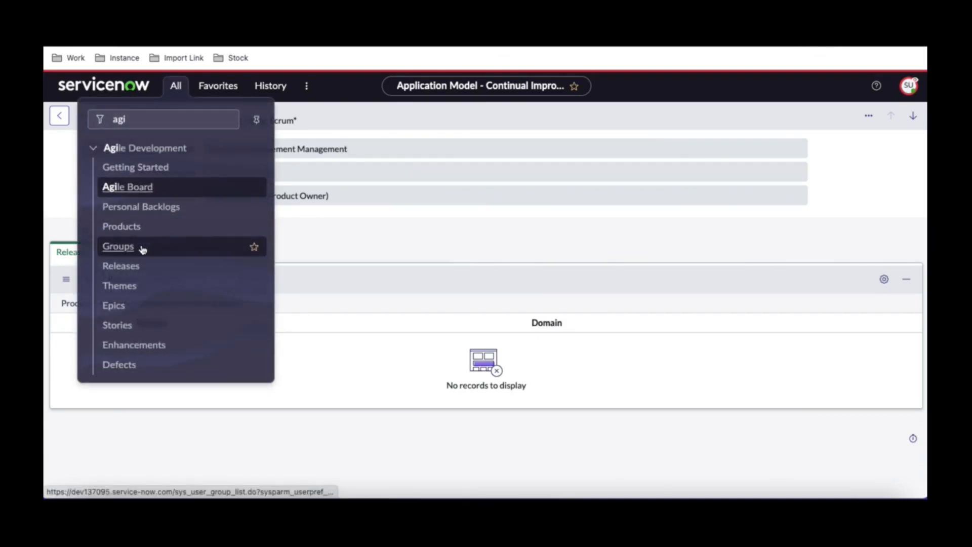
left_click(142, 248)
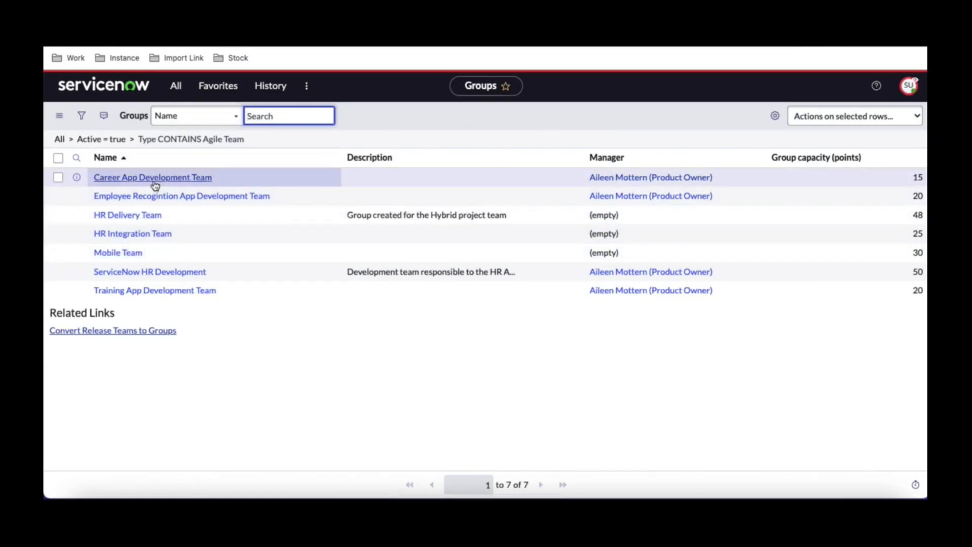
left_click(154, 184)
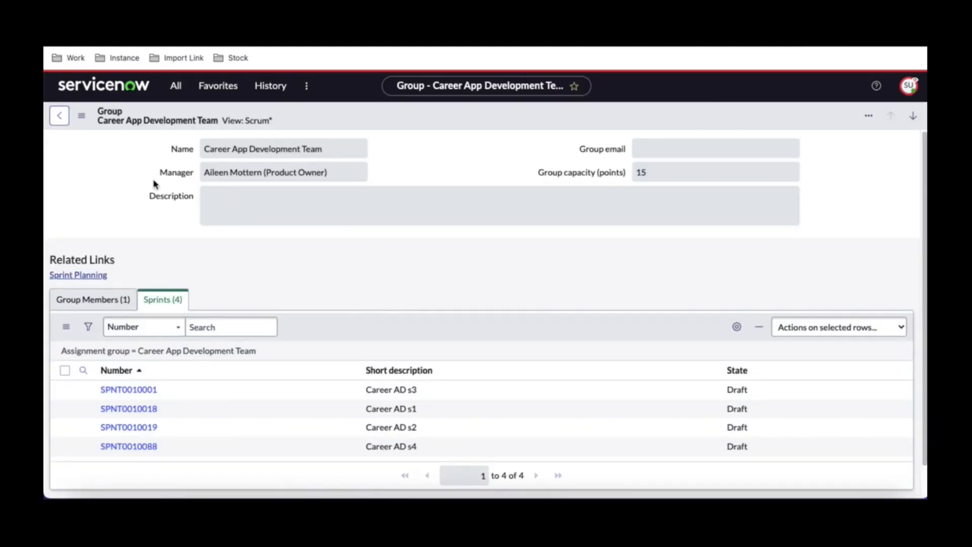
Check the Scrum releases list, and view the Network health check epic from the Epics list.
left_click(176, 87)
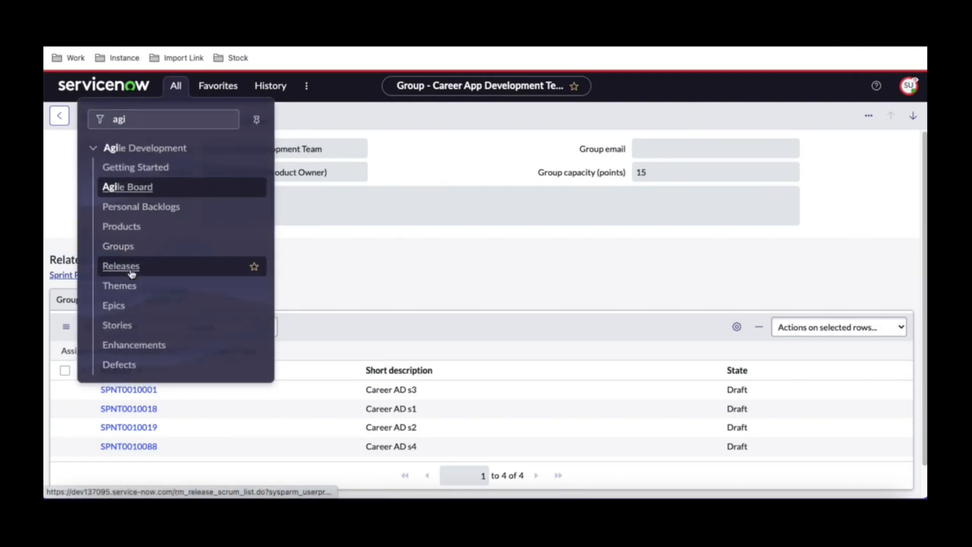
left_click(132, 273)
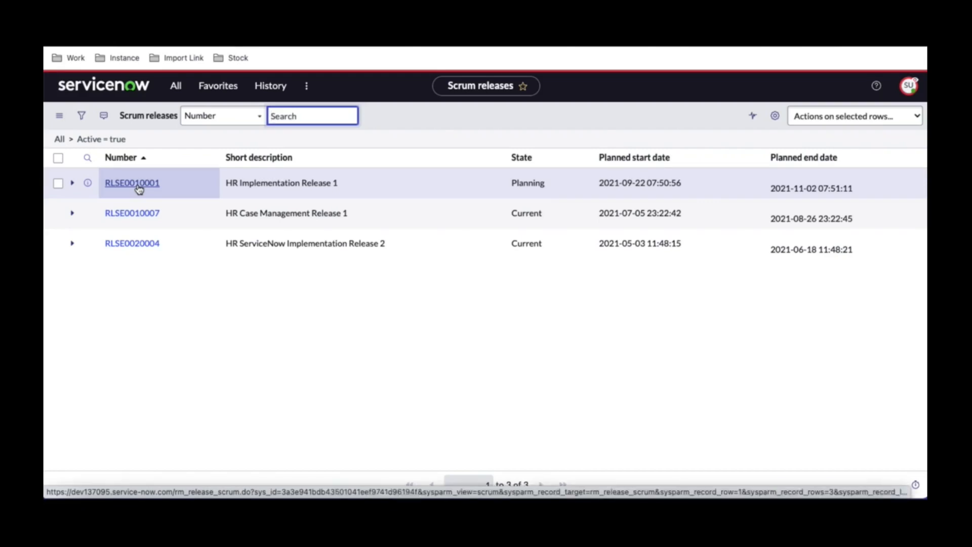
left_click(176, 86)
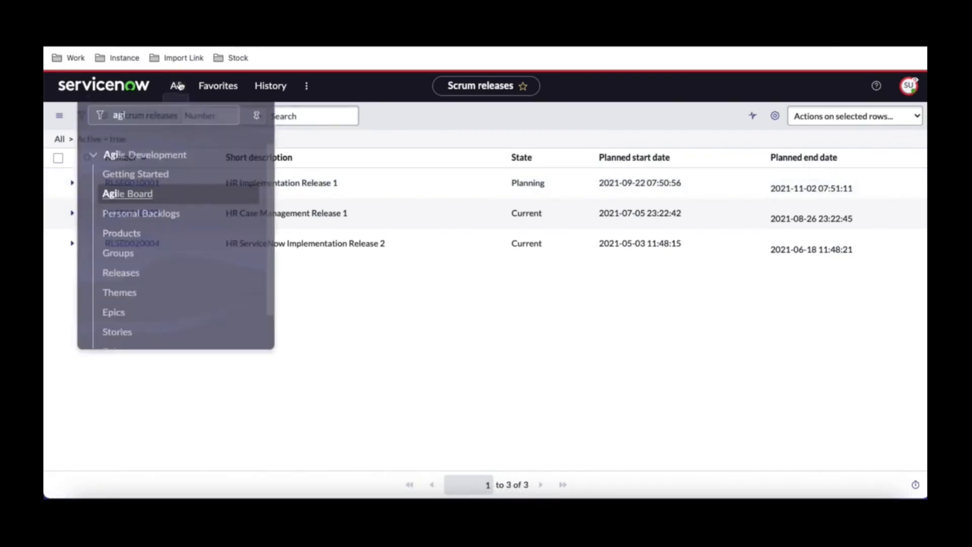
left_click(122, 306)
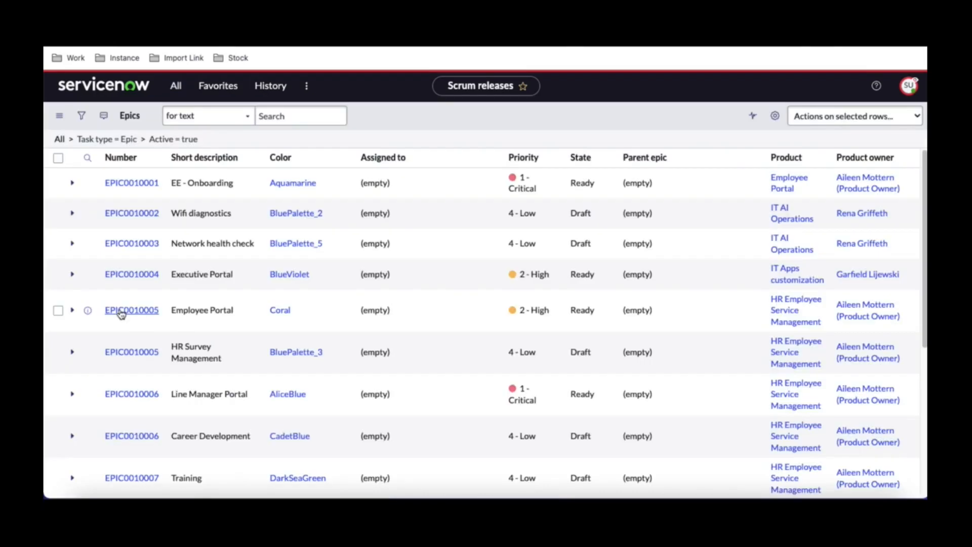
left_click(133, 248)
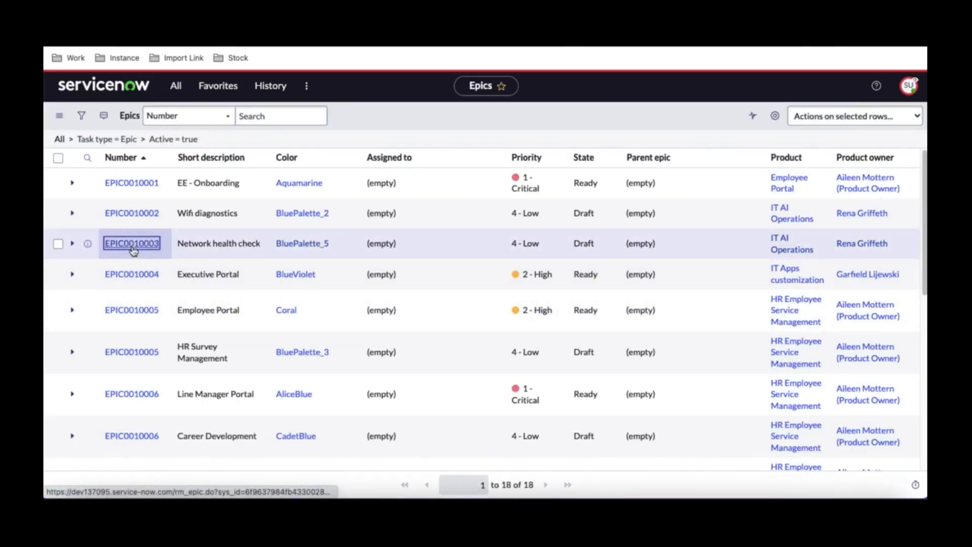
left_click(133, 244)
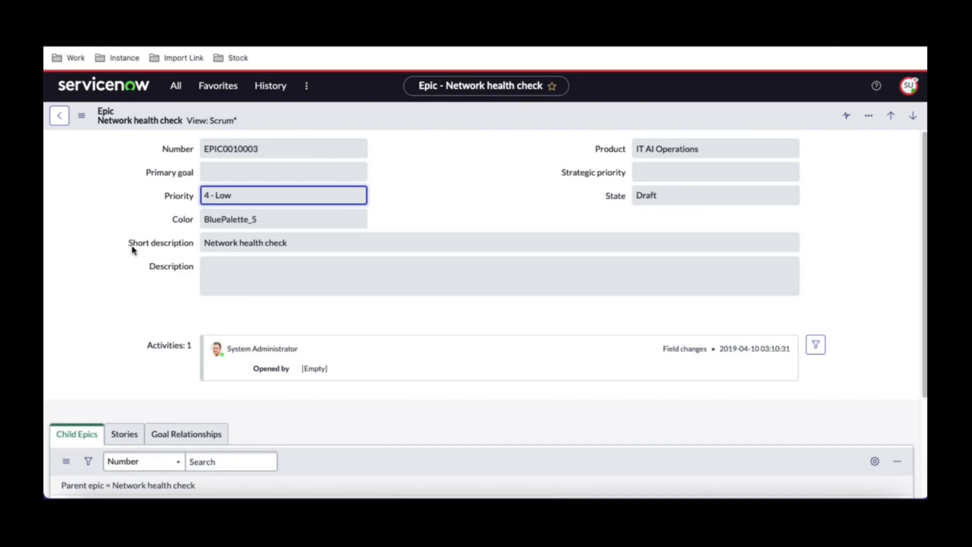
Review the Agile Development modules offered to Scrum User and end the impersonation.
left_click(175, 85)
type("agi")
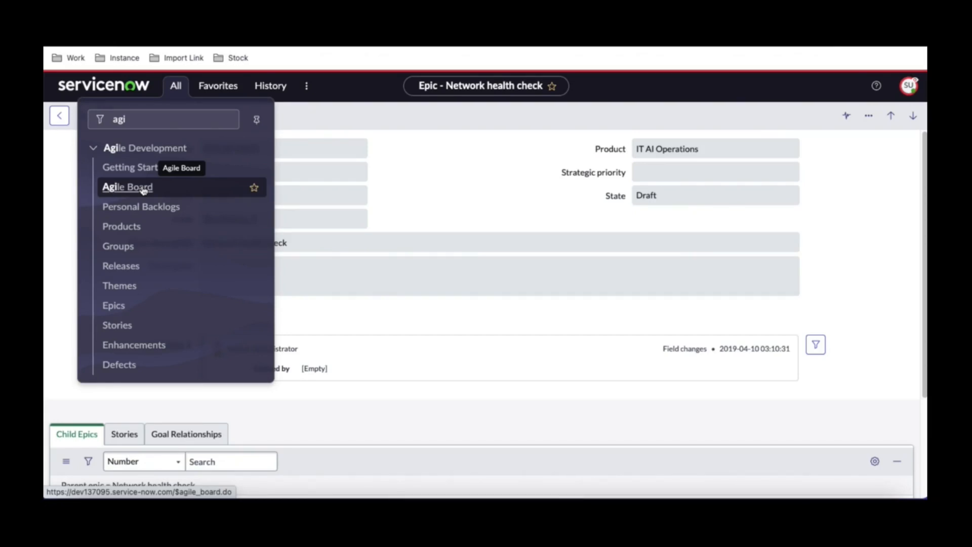
left_click(910, 87)
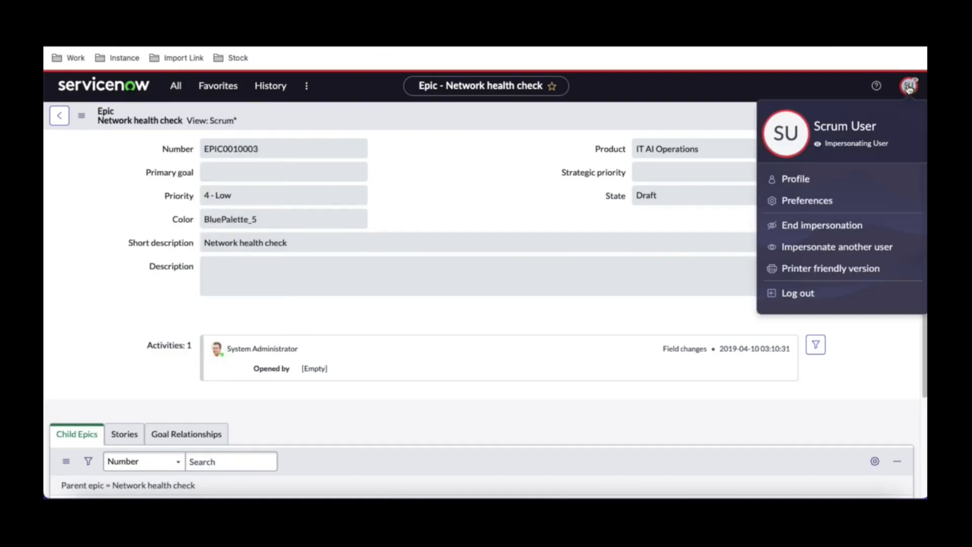
left_click(798, 229)
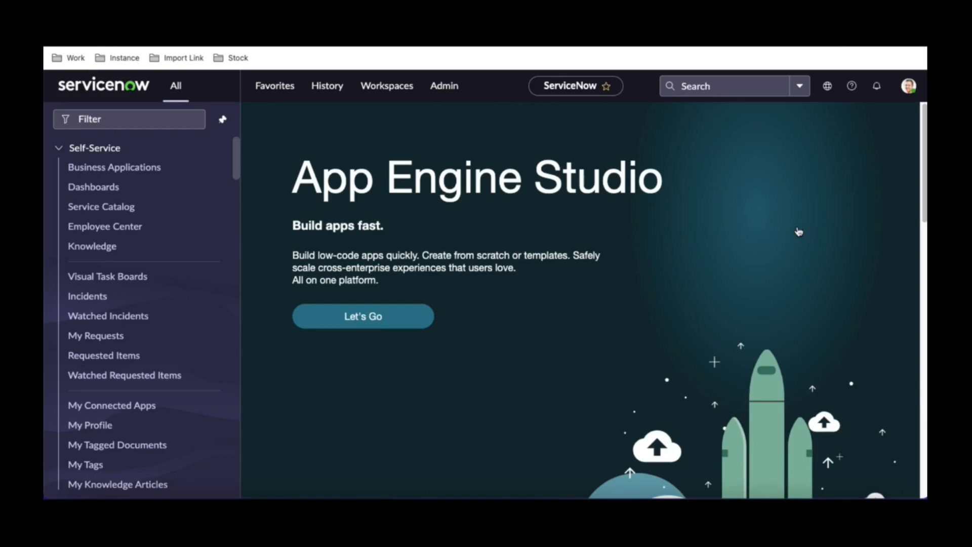
Filter the application navigator by "agile" and open the Groups list.
left_click(107, 119)
type("agile")
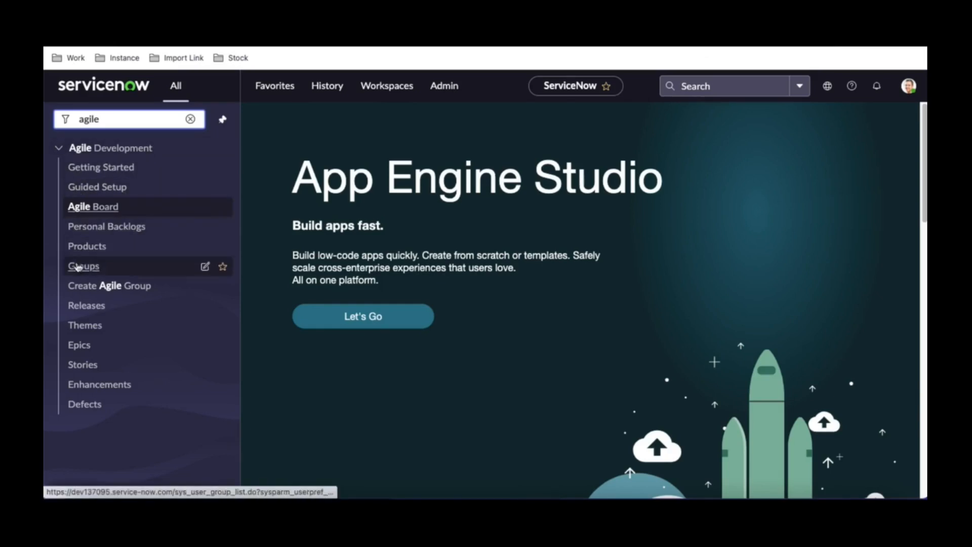
left_click(98, 268)
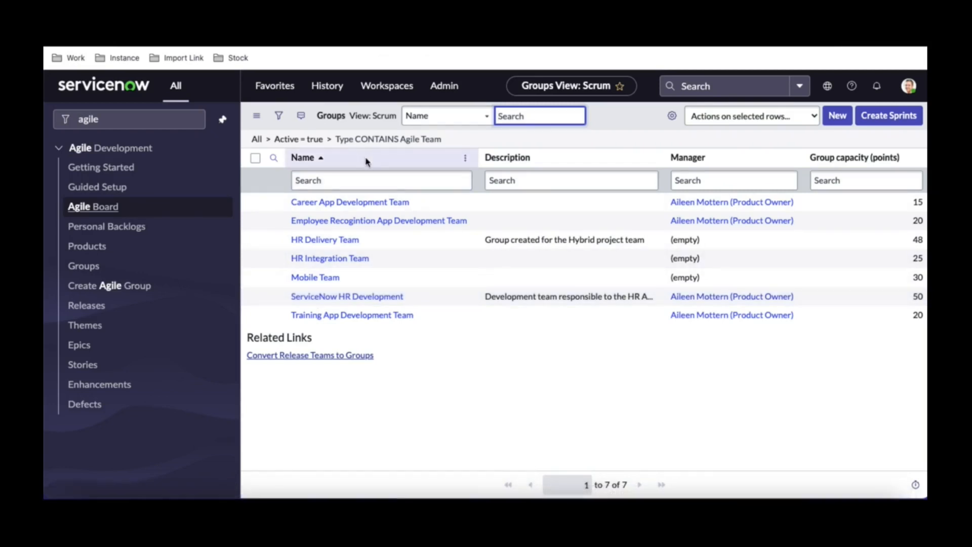
Add the Type column to the Groups list and reload the list.
left_click(672, 116)
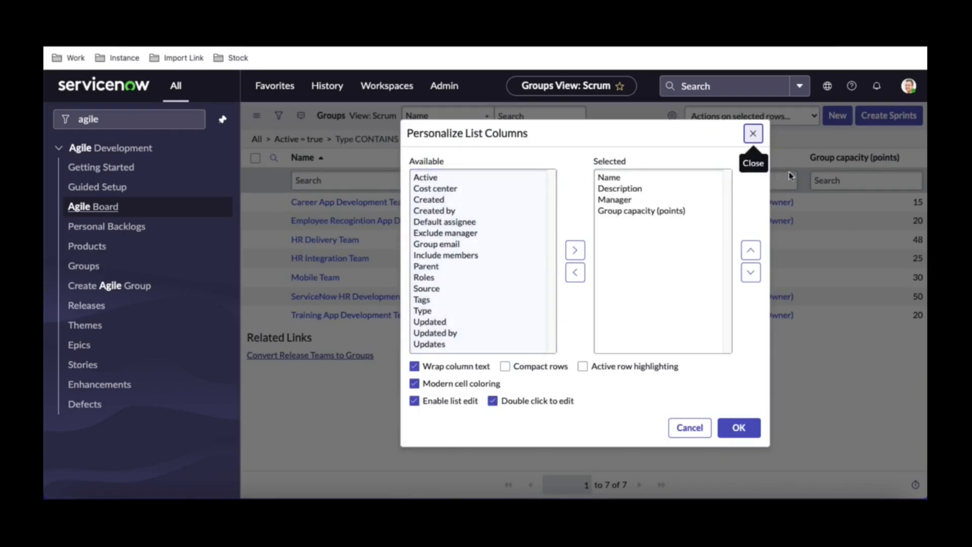
left_click(434, 266)
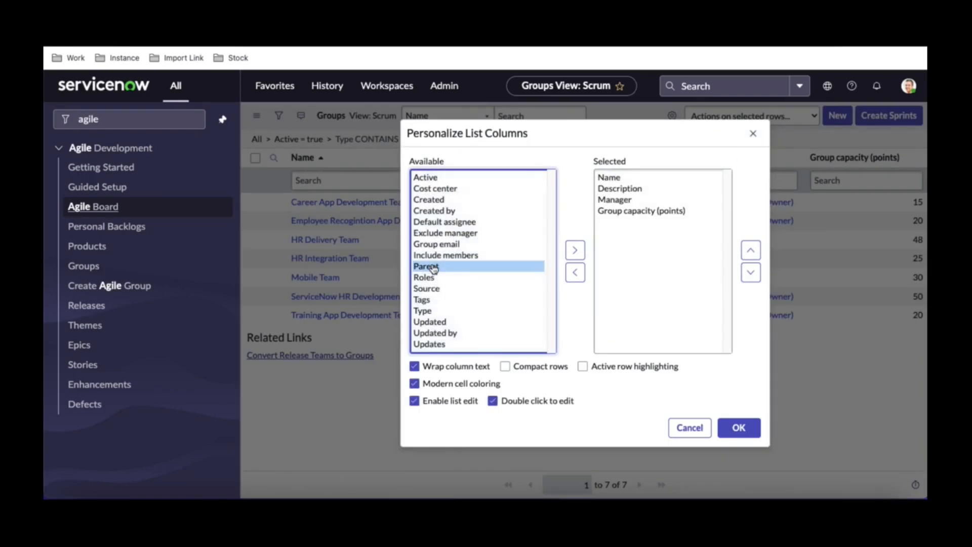
key("Down")
key("Down")
key("Down")
key("Down")
left_click(575, 250)
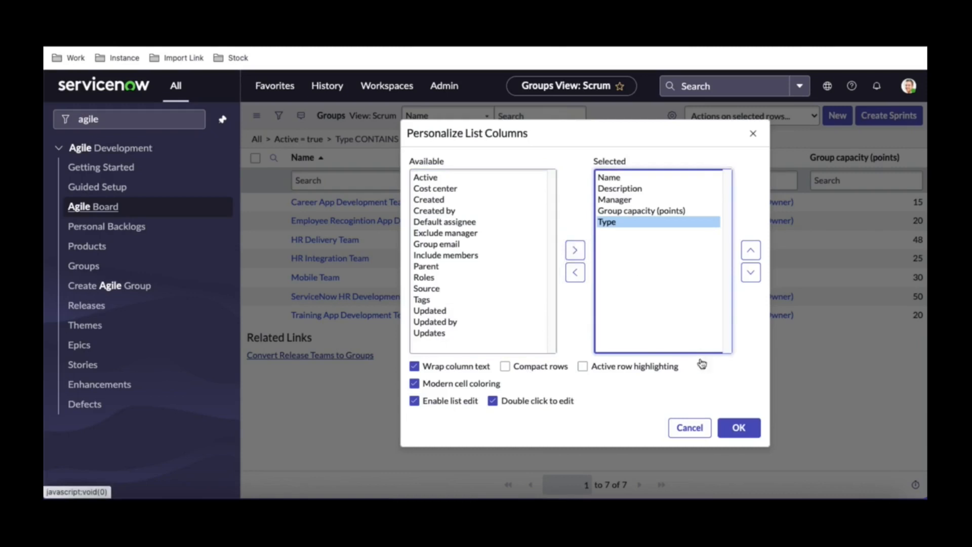
left_click(733, 434)
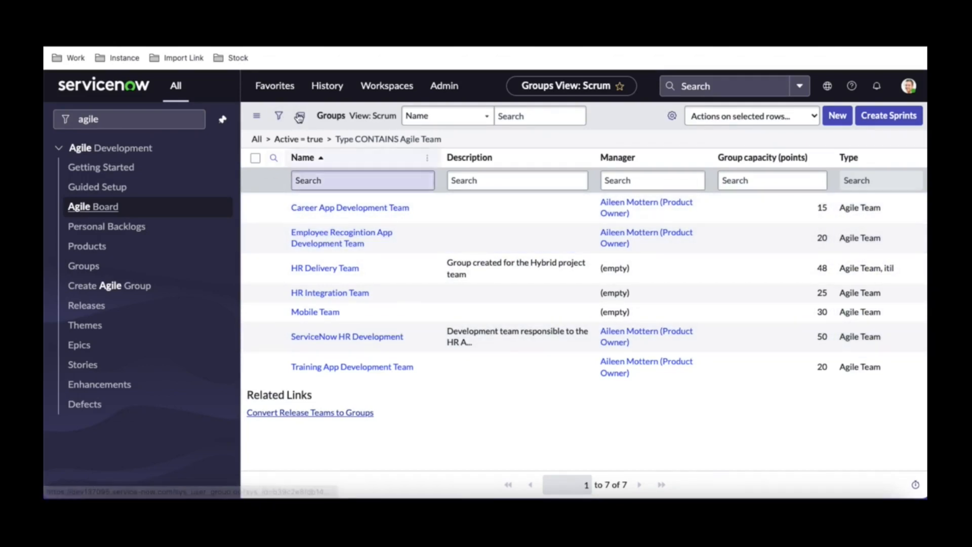
left_click(102, 268)
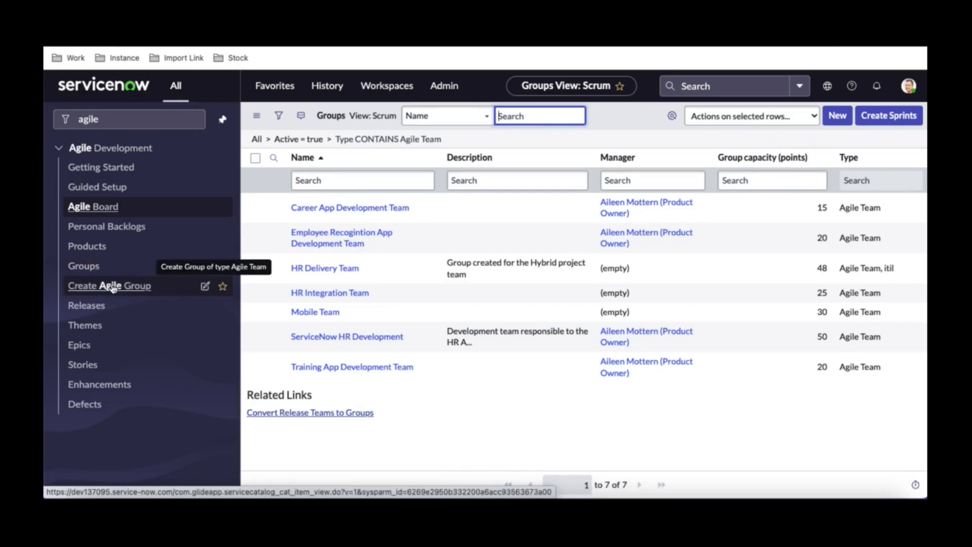
Create an Agile group with "Agile ReadOnly Access Customer" as both its name and description.
left_click(102, 291)
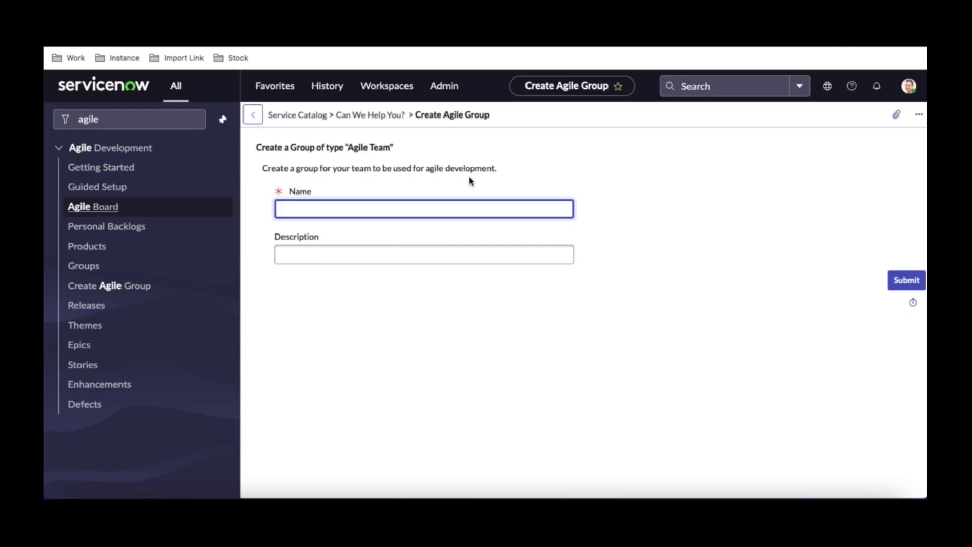
type("Agile ReadOnly Access ")
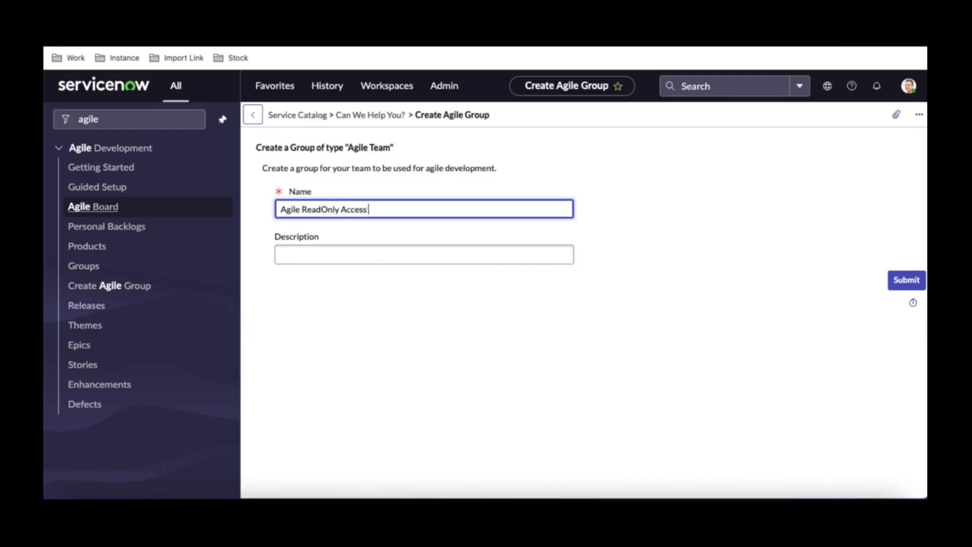
type("Customer")
key("ctrl+a")
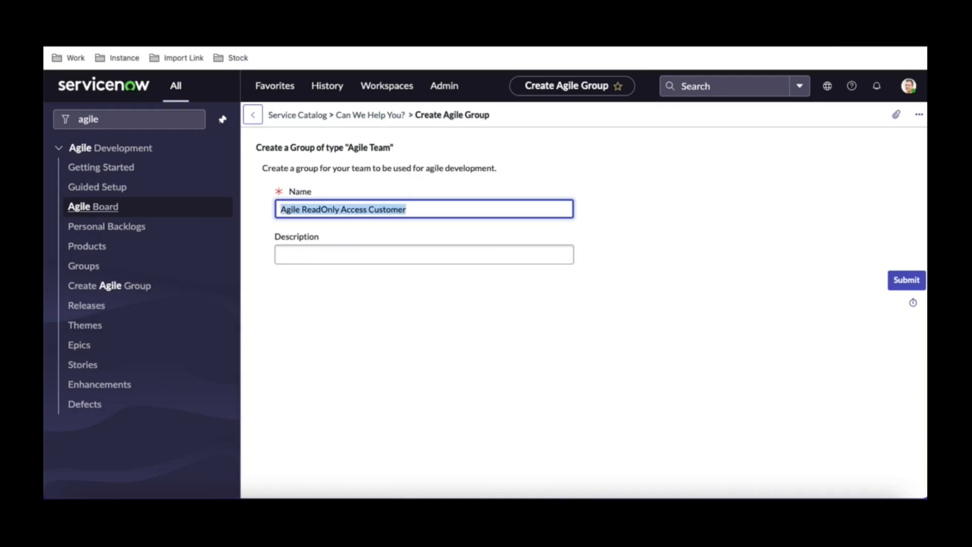
left_click(441, 261)
left_click(526, 314)
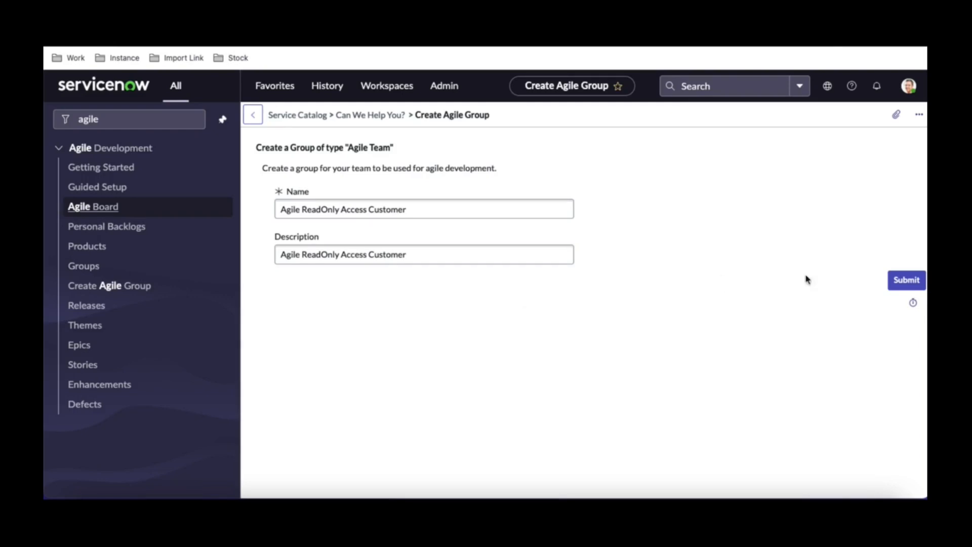
left_click(919, 284)
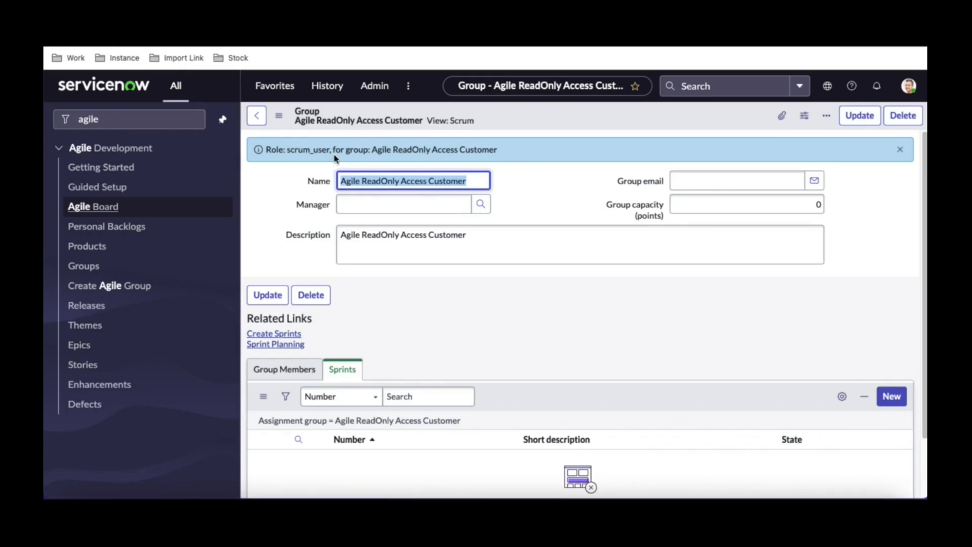
Switch the new group's form from the Scrum view to the default view and check its assigned roles.
left_click(404, 118)
left_click(416, 141)
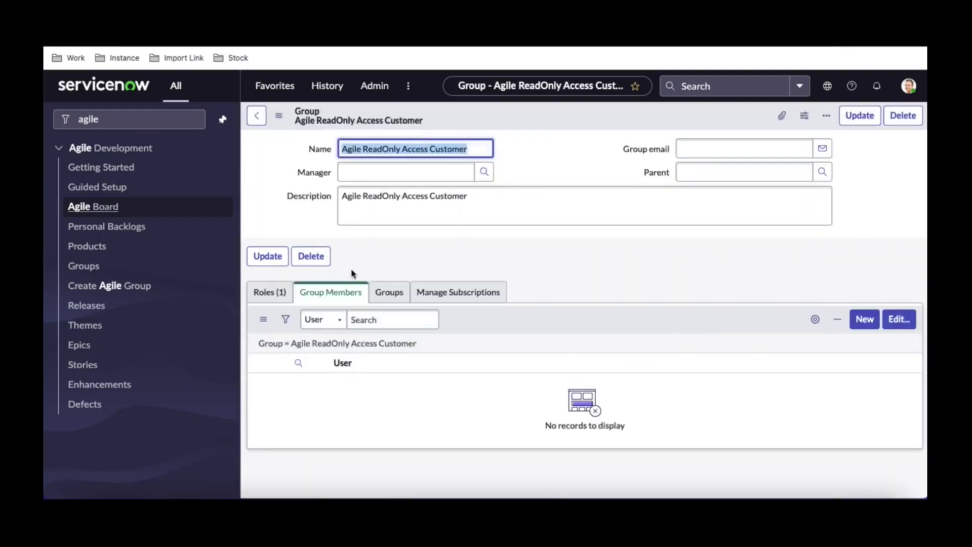
left_click(278, 292)
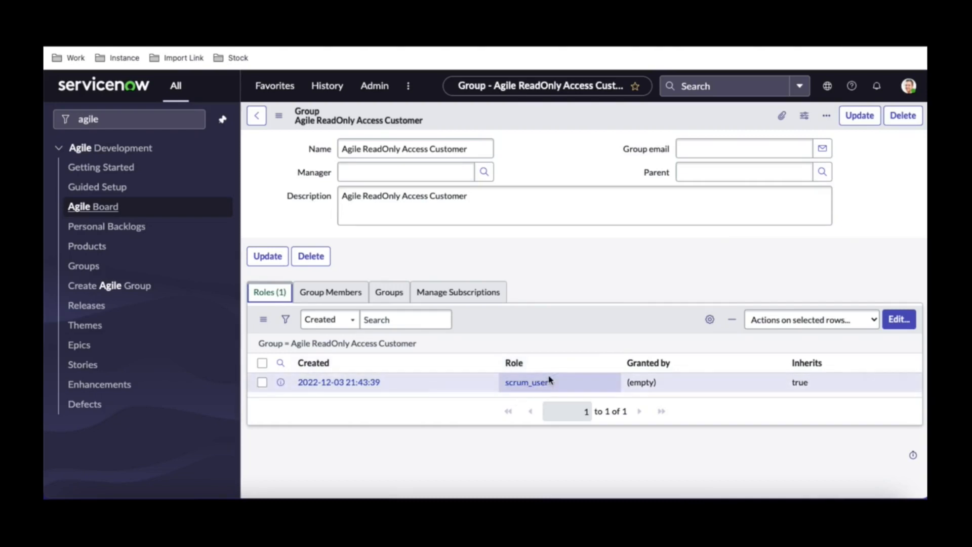
Add Scrum User as a member of the Agile ReadOnly Access Customer group and save the member list.
left_click(350, 297)
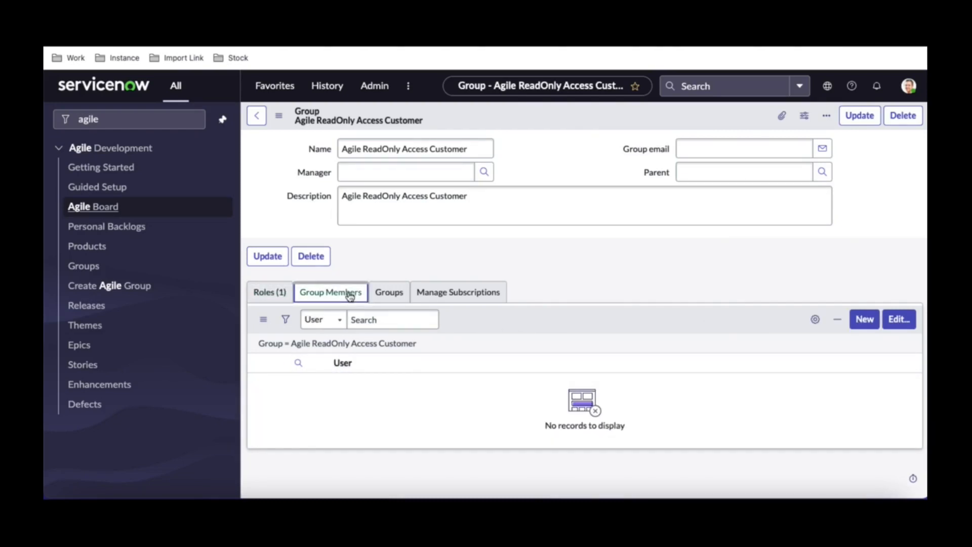
left_click(900, 322)
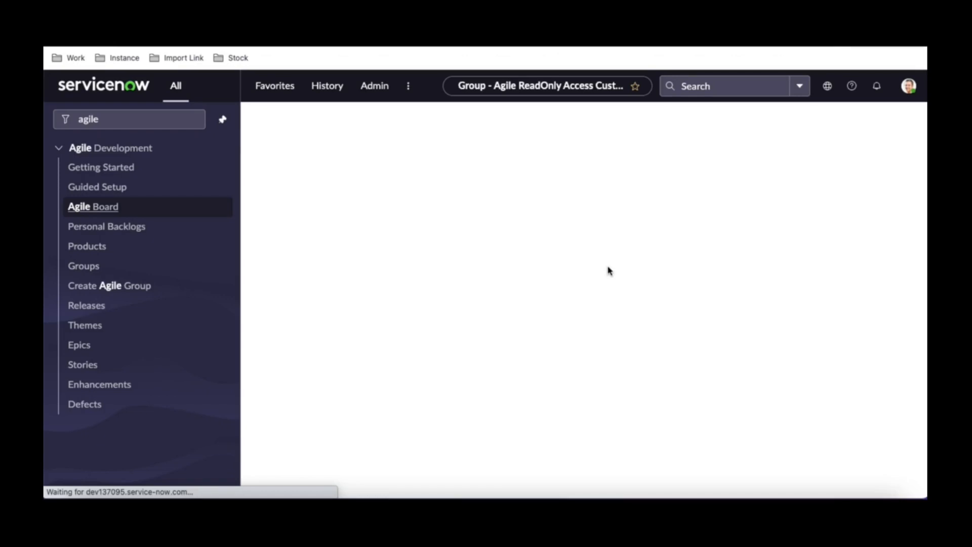
left_click(426, 262)
type("scrum")
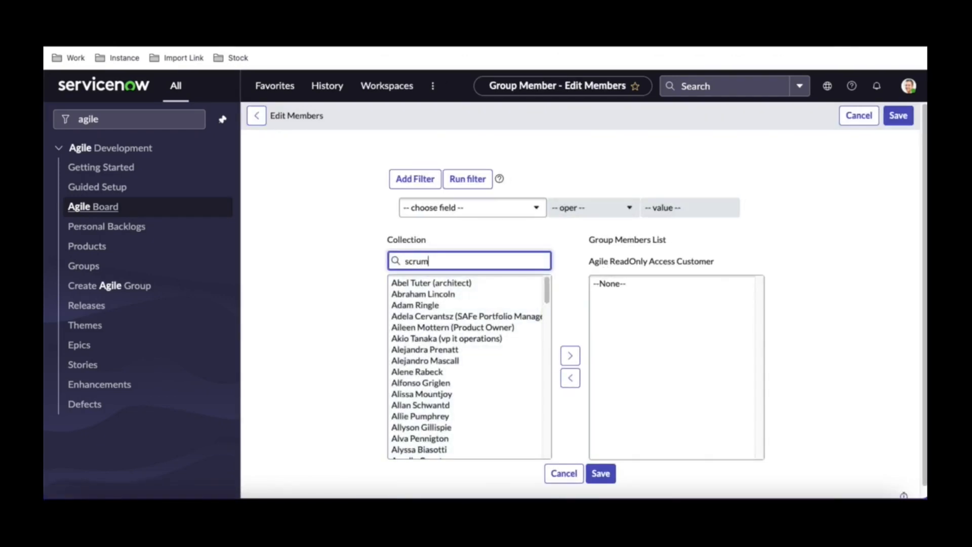
type(" us")
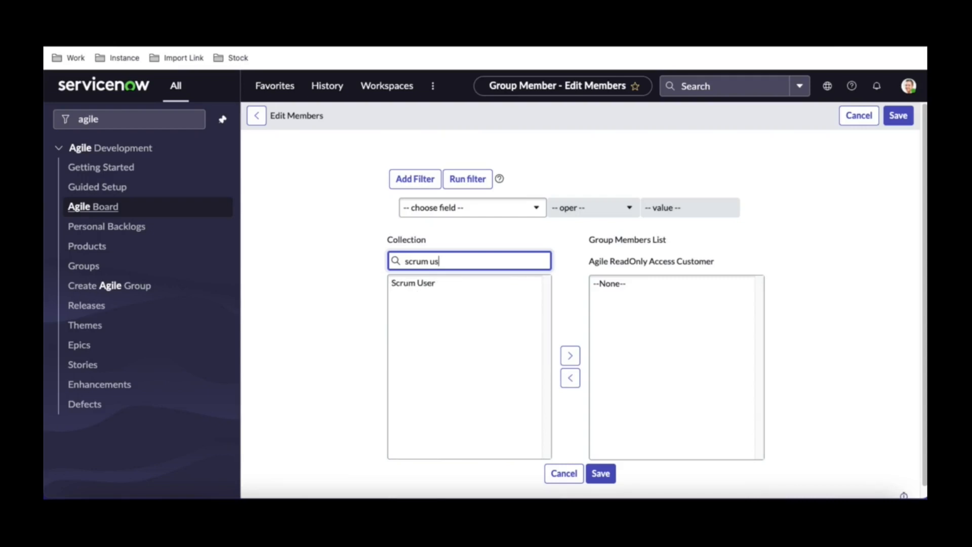
left_click(422, 286)
left_click(570, 357)
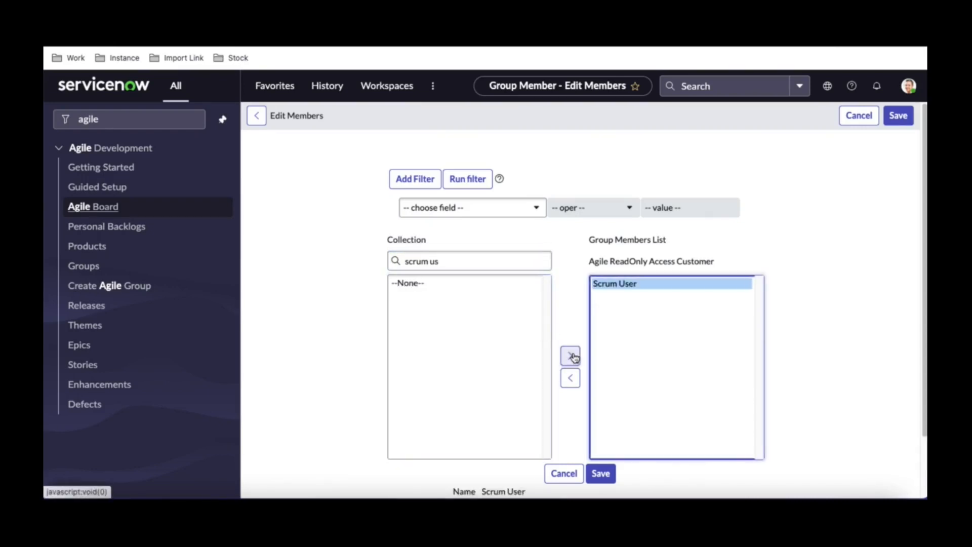
left_click(597, 474)
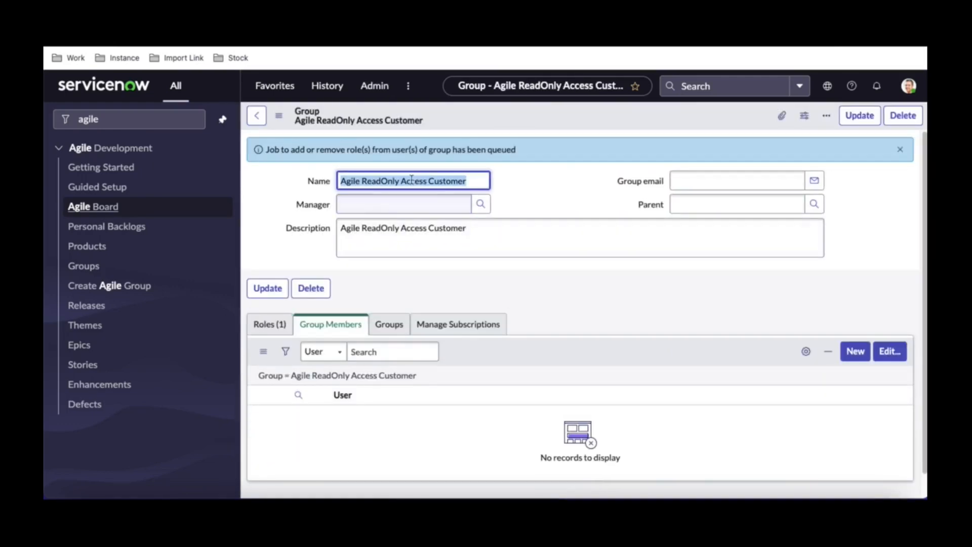
Refresh the Agile ReadOnly Access Customer member list, open the Scrum User record and check its roles and groups.
left_click(345, 377)
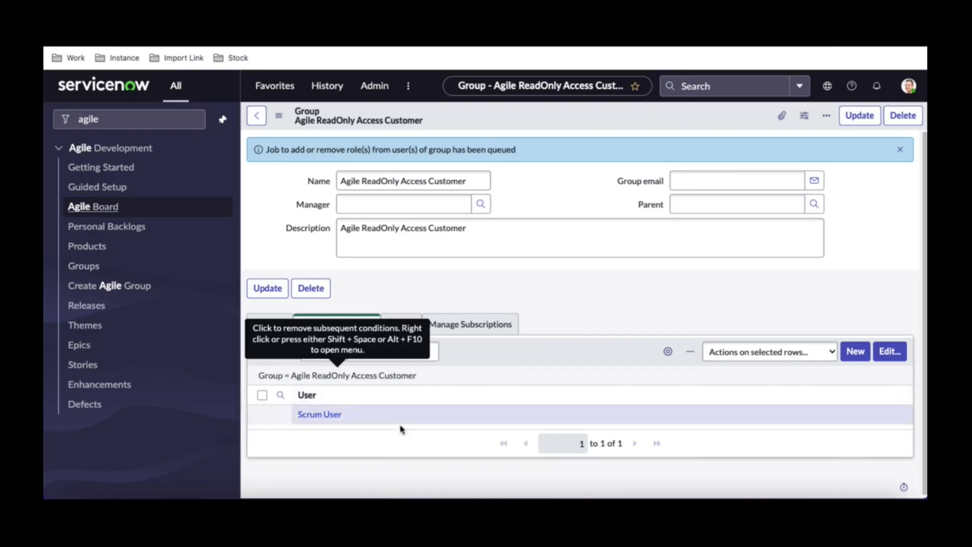
left_click(319, 415)
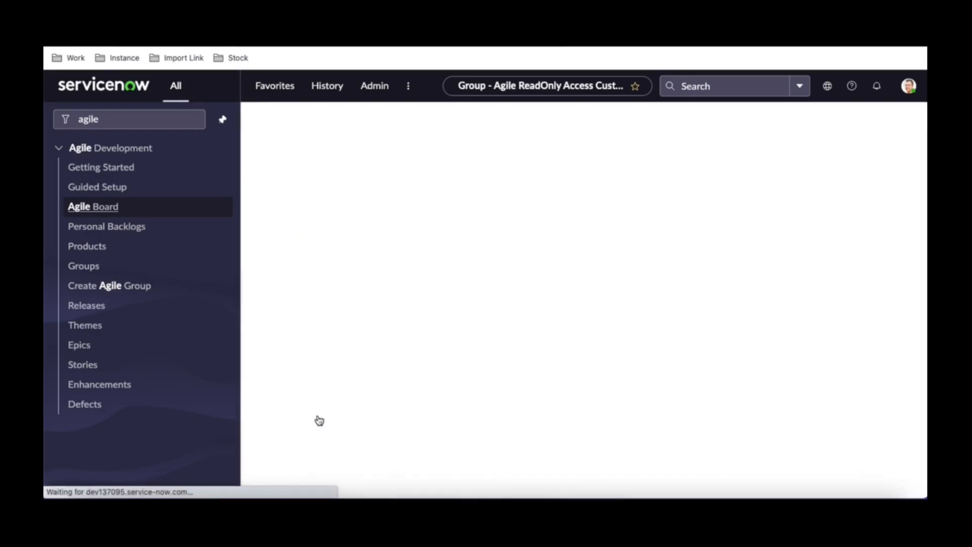
scroll(514, 350, "down", 5)
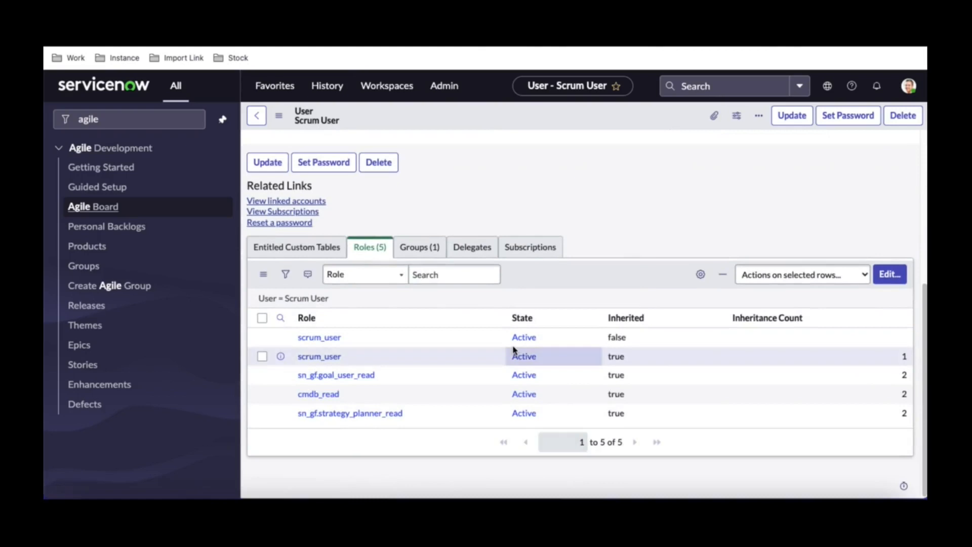
left_click(423, 248)
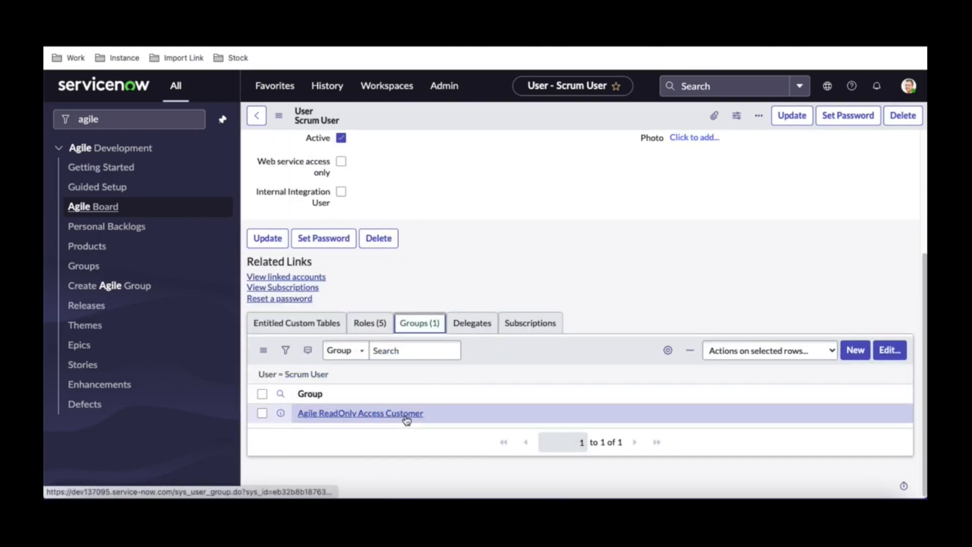
Remove the directly assigned scrum_user role from the Scrum User record, save, and review its remaining roles.
left_click(374, 329)
left_click(893, 357)
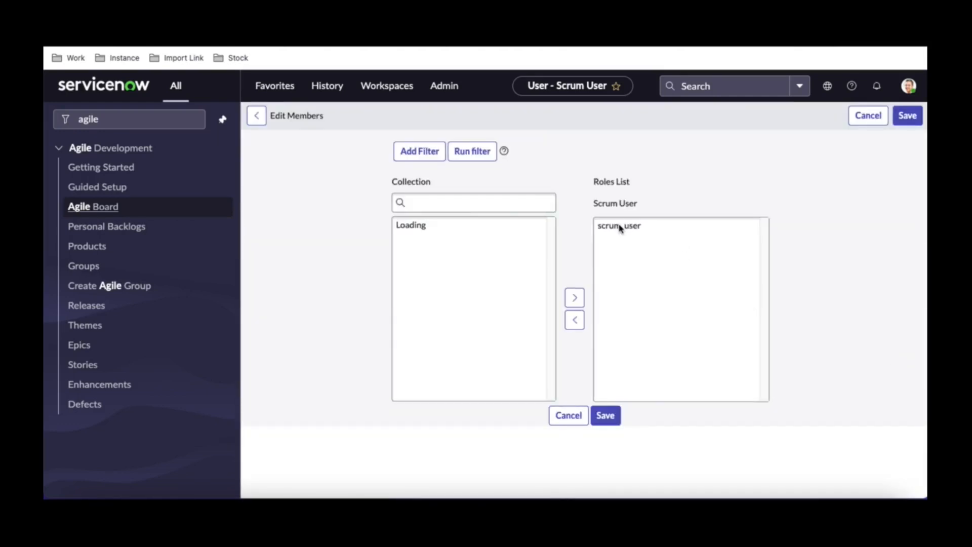
left_click(605, 285)
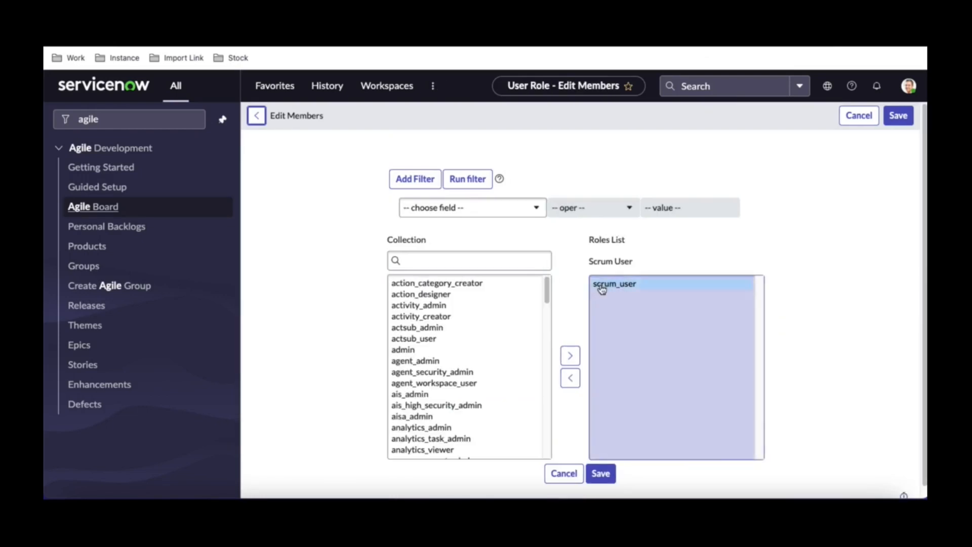
left_click(572, 378)
scroll(772, 426, "down", 1)
left_click(601, 448)
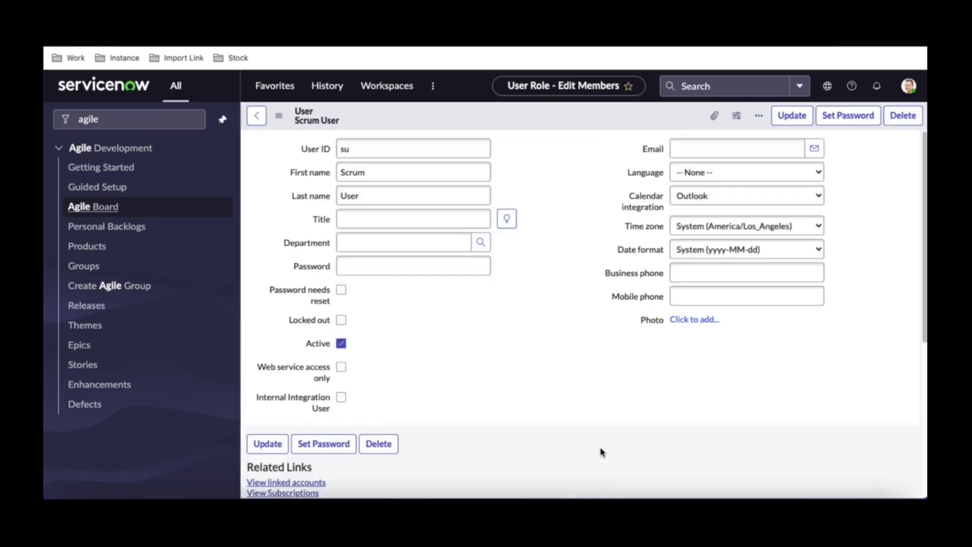
scroll(601, 452, "down", 4)
scroll(601, 452, "down", 2)
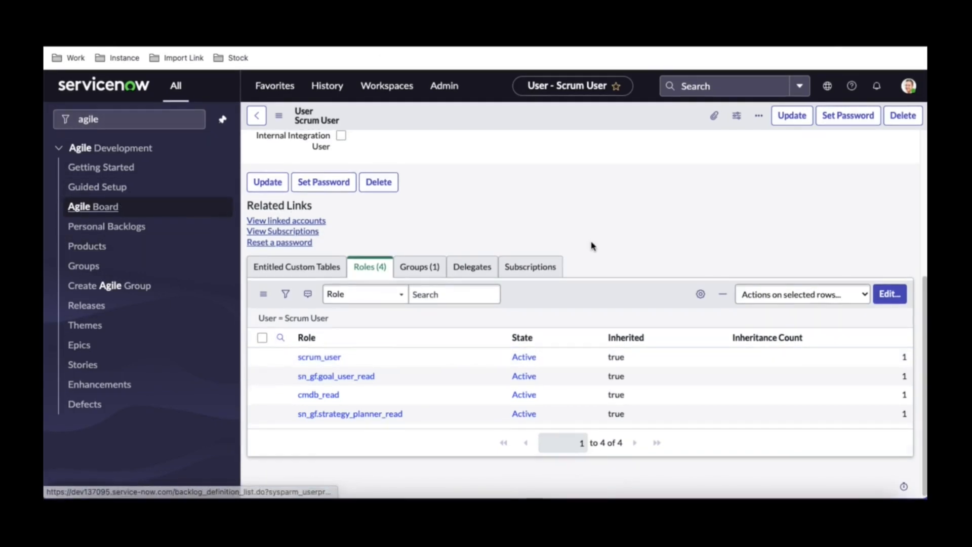
Impersonate Scrum User to test the access inherited through the group.
scroll(590, 245, "up", 5)
scroll(443, 319, "down", 1)
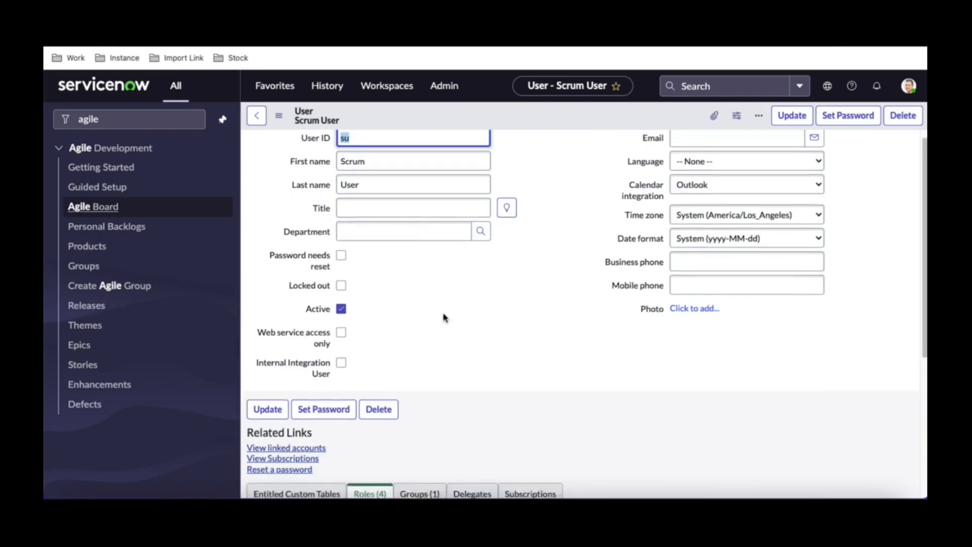
left_click(909, 86)
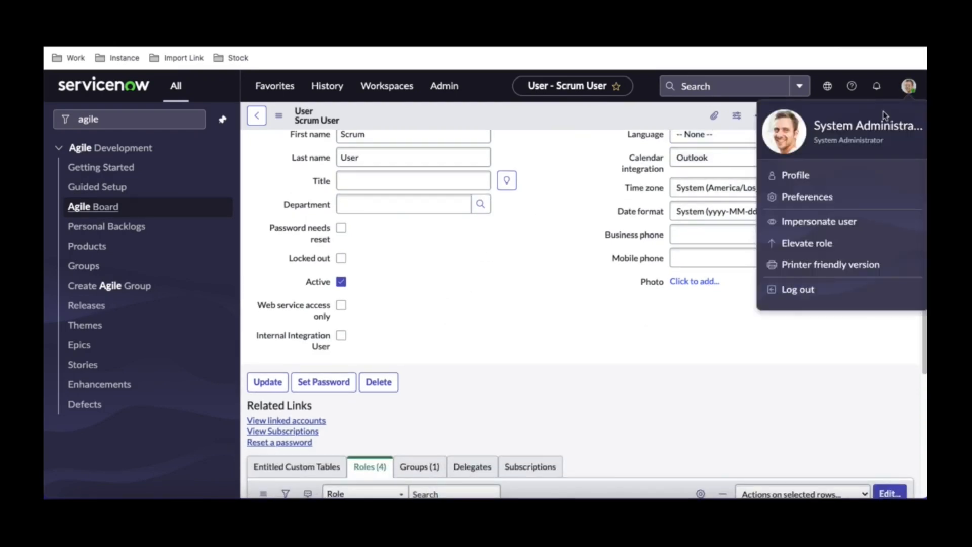
left_click(804, 228)
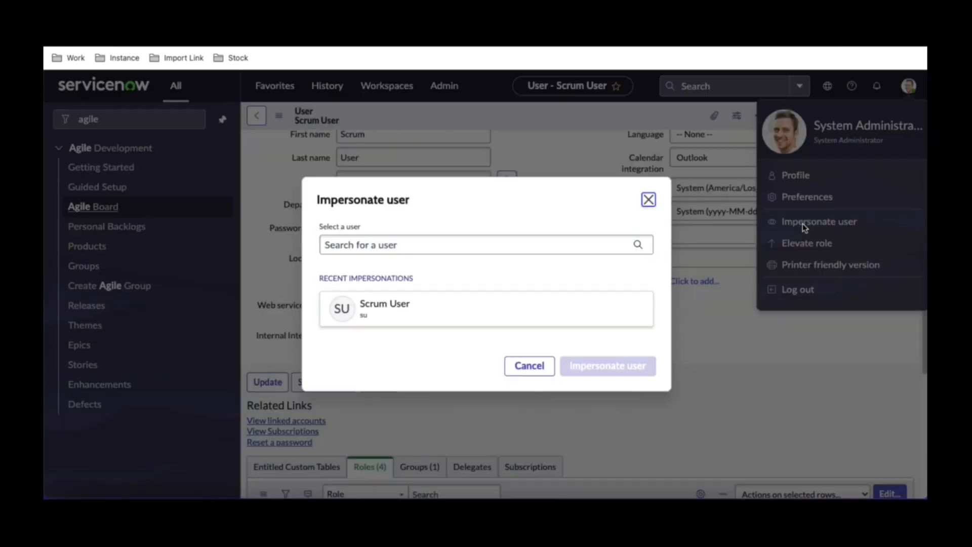
left_click(383, 316)
left_click(601, 372)
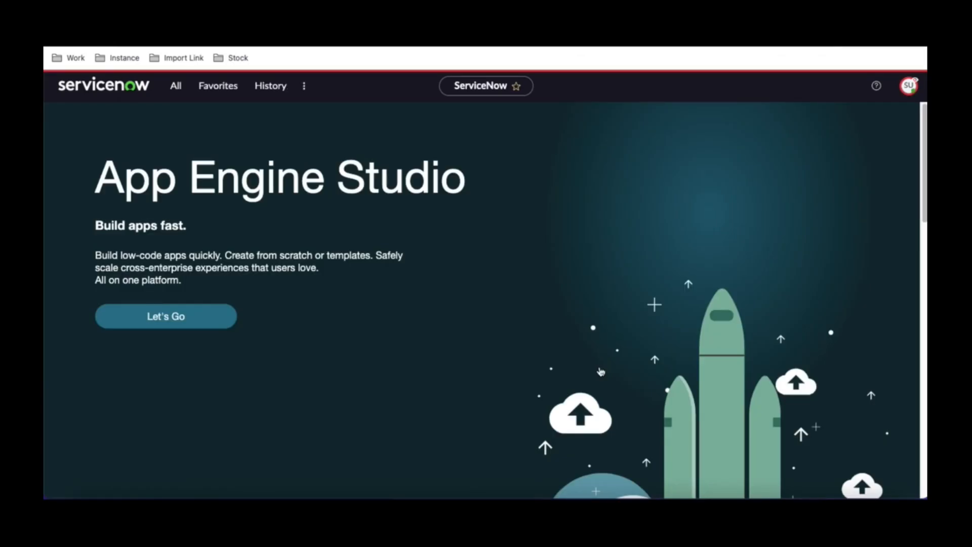
Filter the application navigator by "agile" and open the Agile Board.
left_click(176, 93)
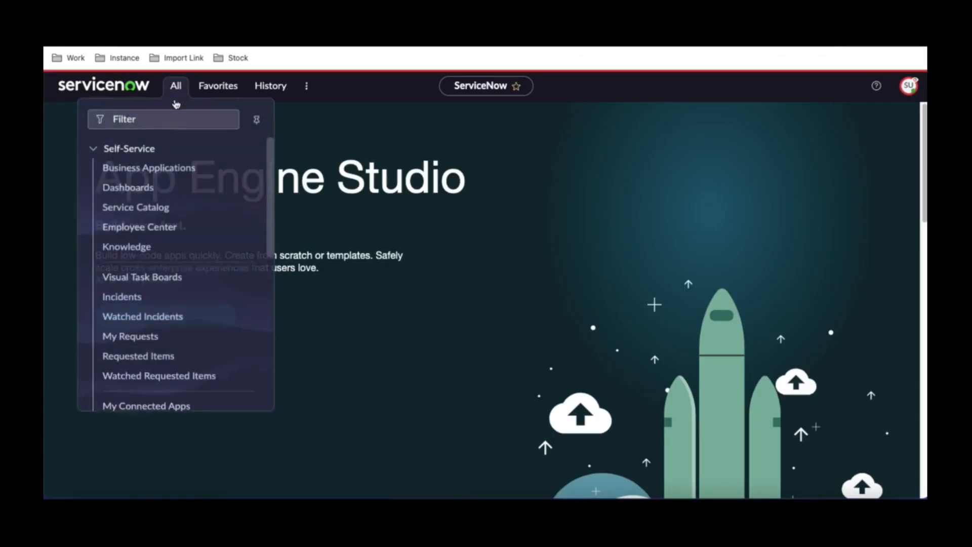
type("agile")
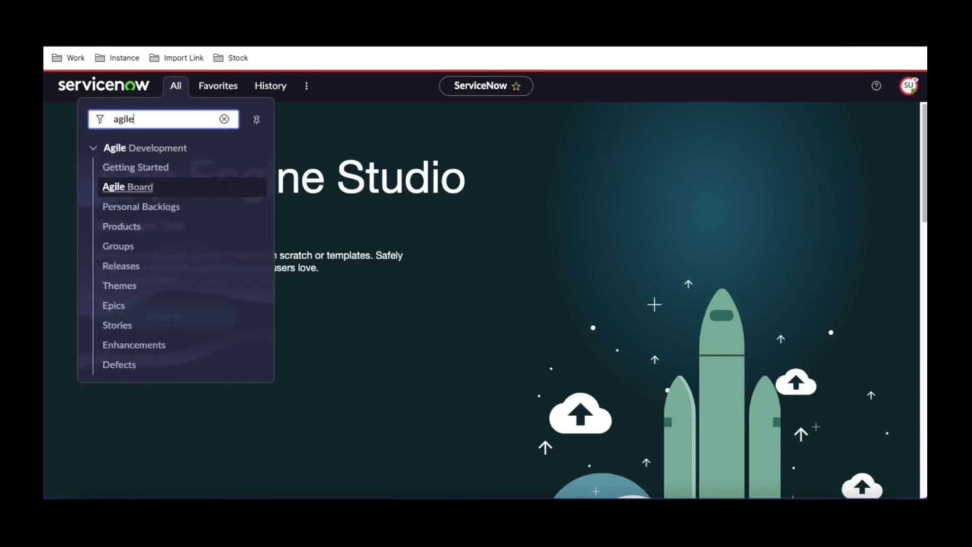
left_click(126, 189)
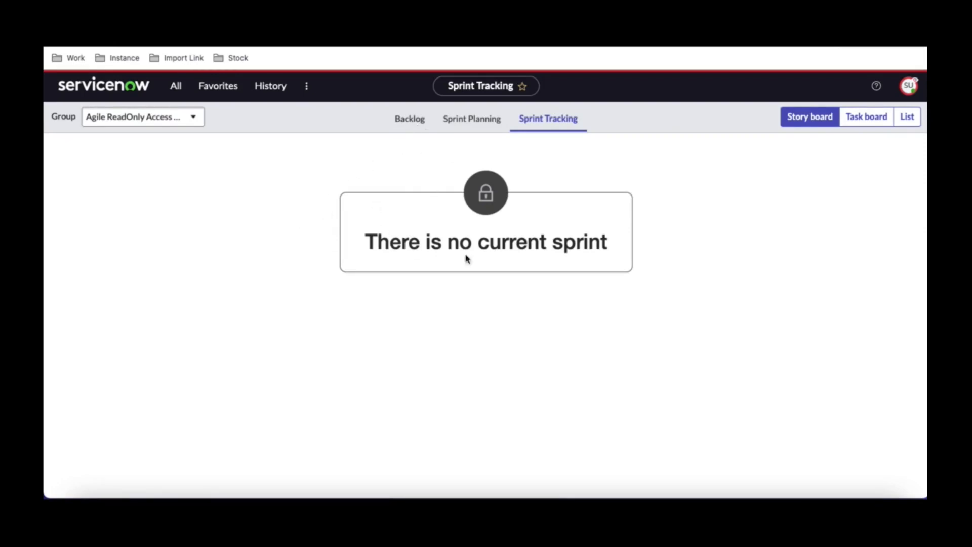
Examine the Agile Board's Backlog, Sprint Planning and Sprint Tracking views and the groups offered for sprint planning.
left_click(411, 124)
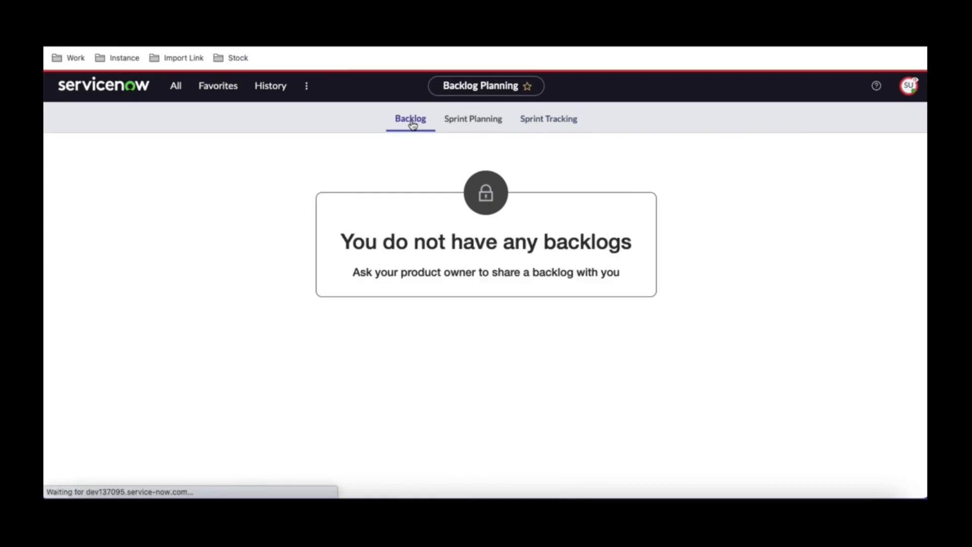
left_click(471, 123)
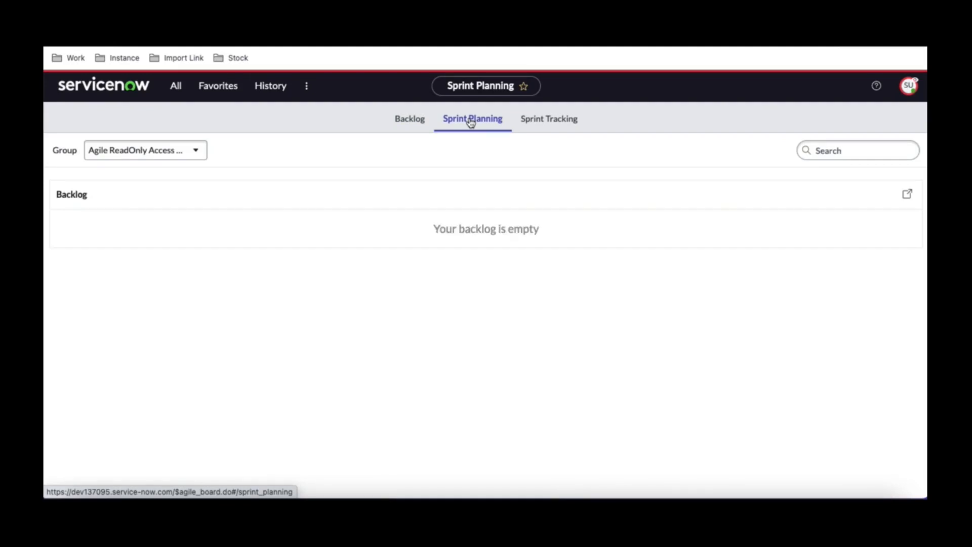
left_click(544, 122)
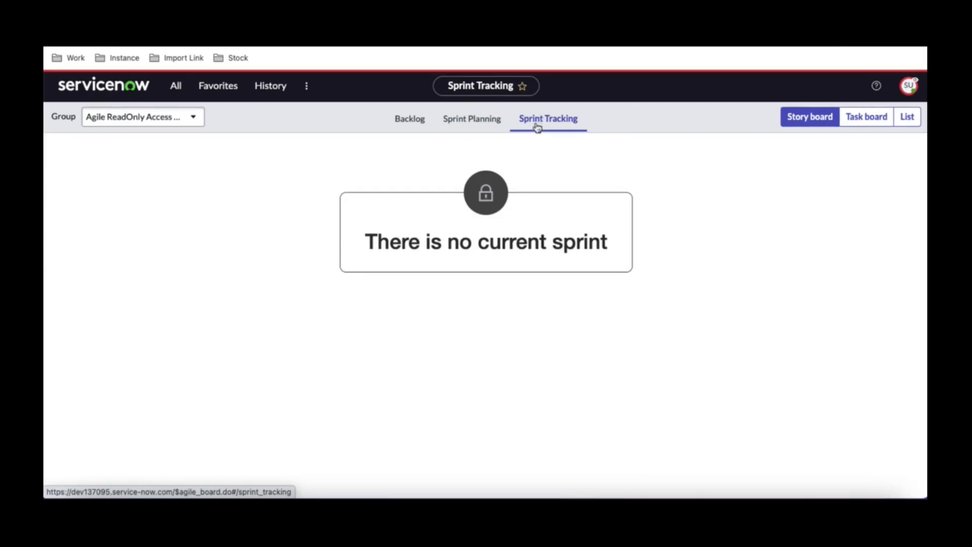
left_click(489, 122)
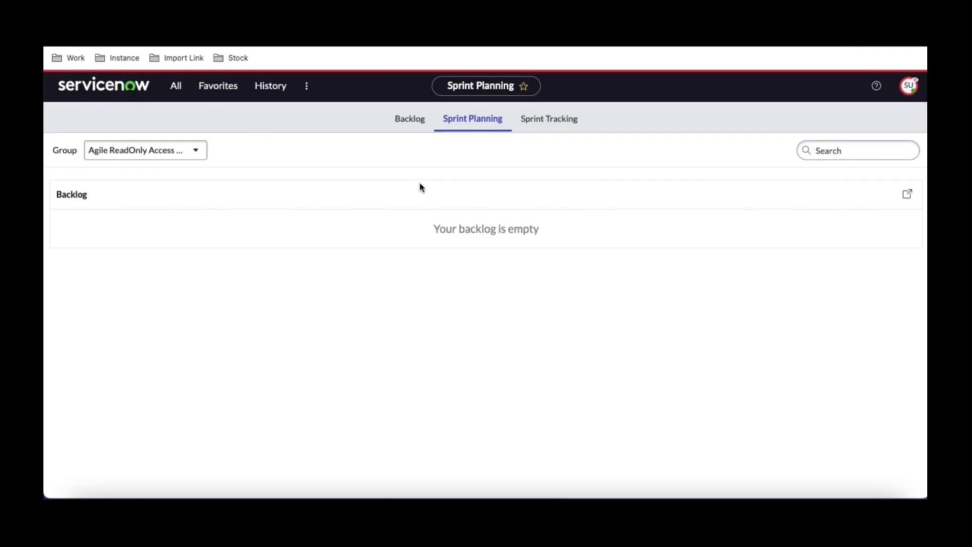
left_click(552, 124)
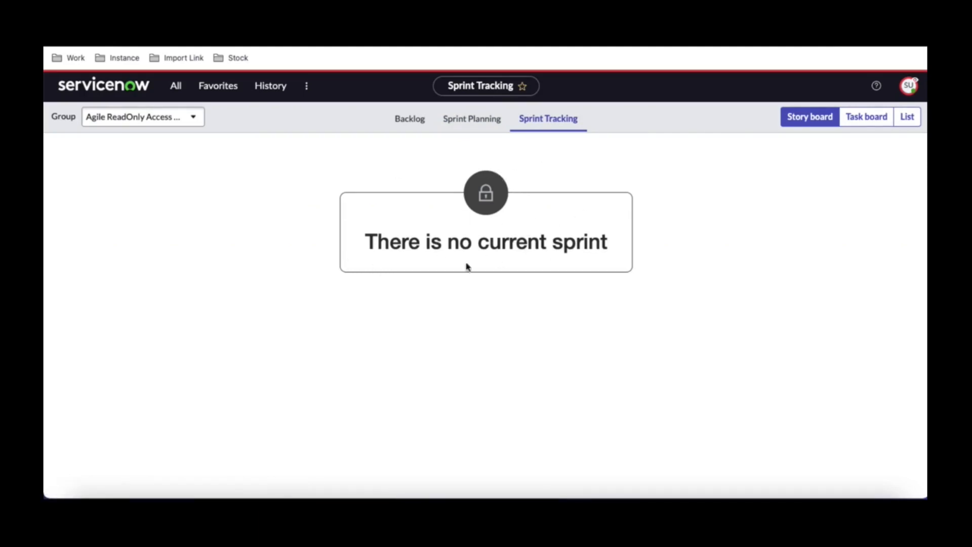
left_click(456, 123)
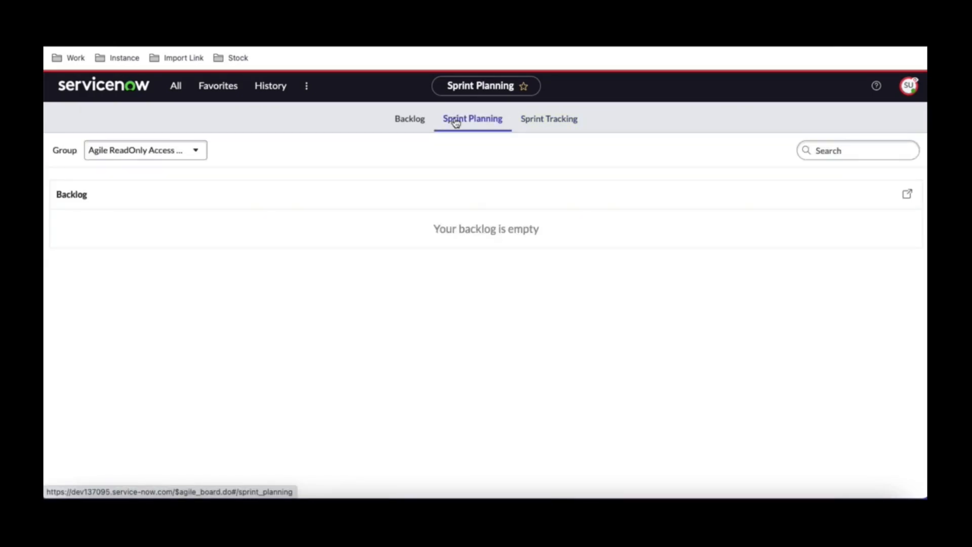
left_click(201, 154)
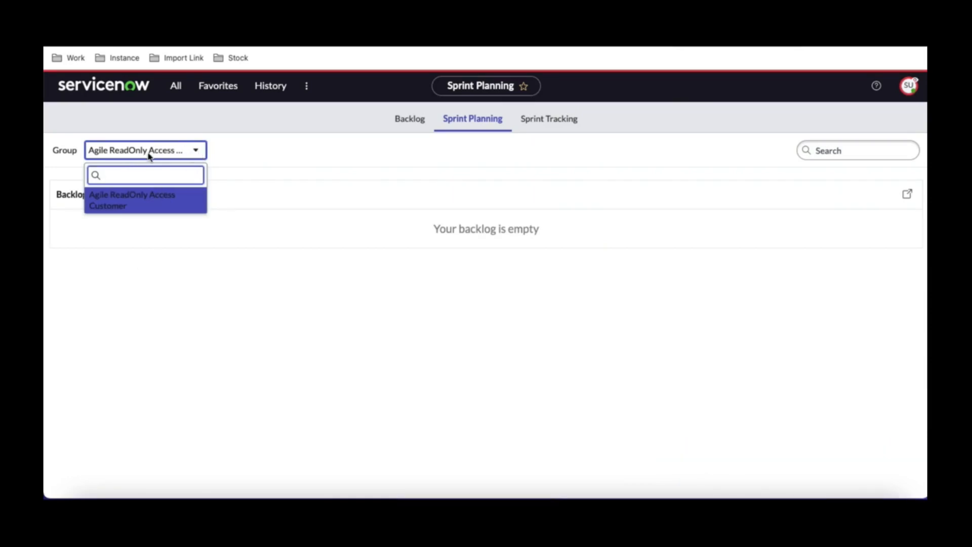
left_click(237, 133)
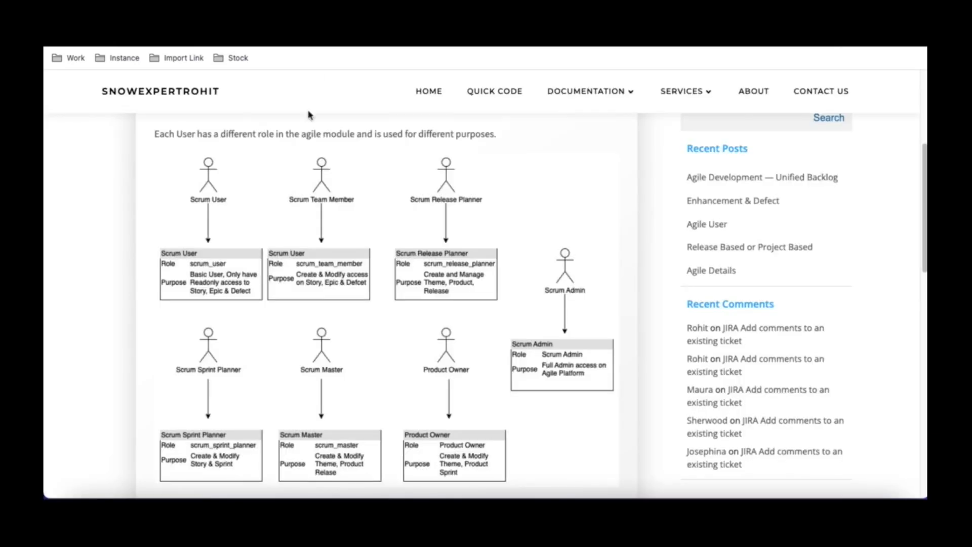
Switch from the Agile roles web page to ServiceNow, filter the navigator by "agile" and open the Create Agile Group form.
scroll(358, 211, "down", 1)
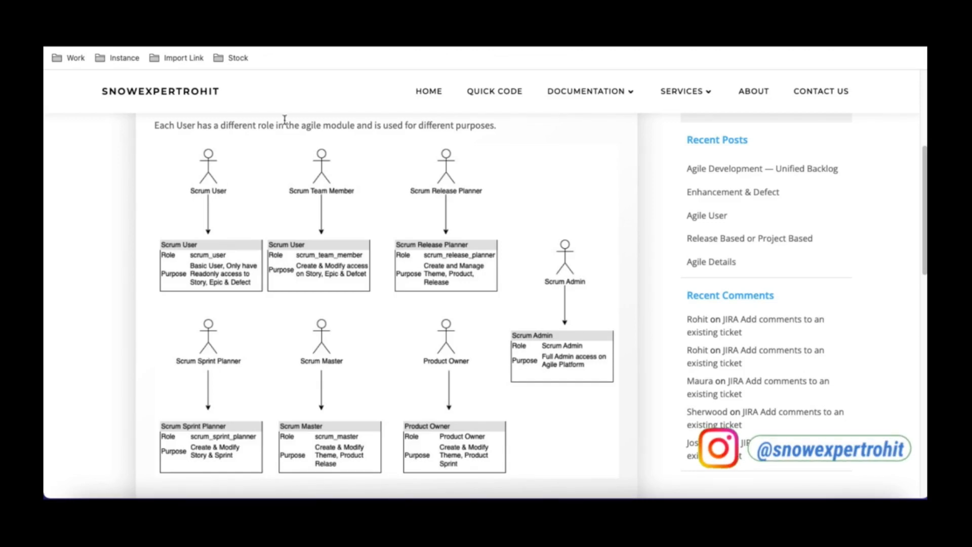
left_click(160, 16)
left_click(155, 119)
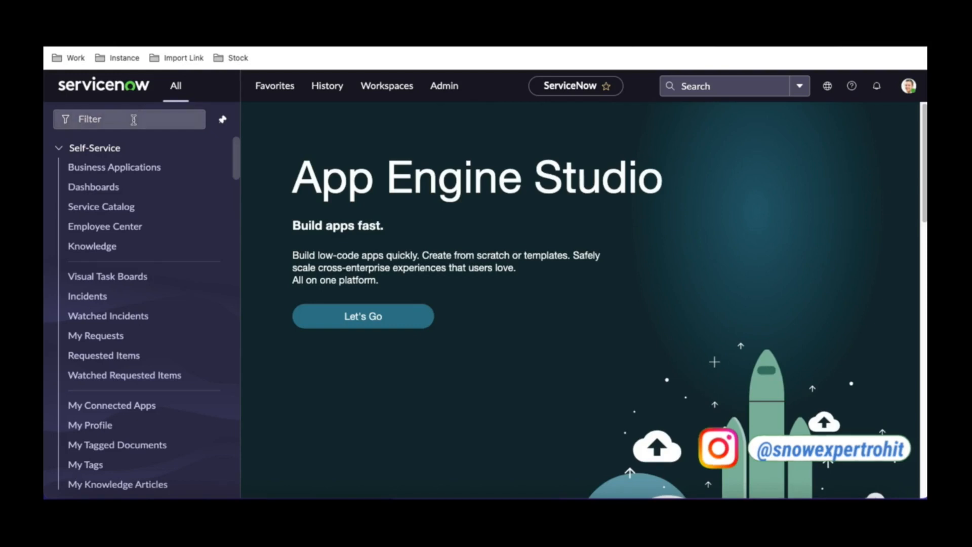
type("agiel")
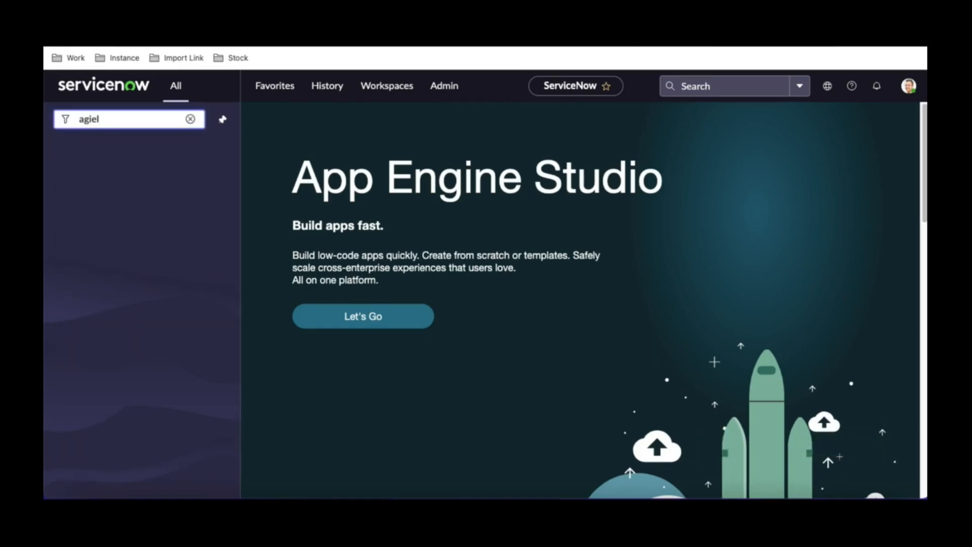
key("BackSpace")
key("BackSpace")
type("le")
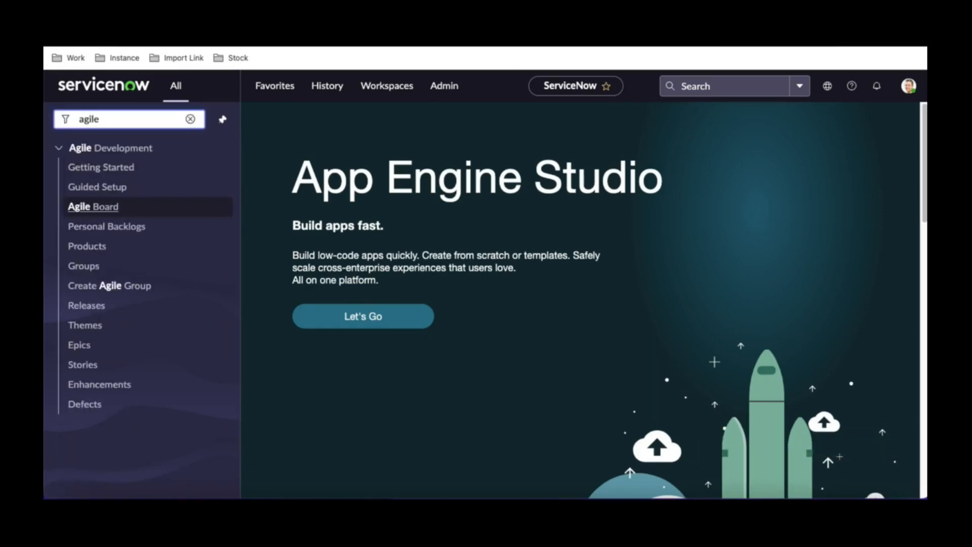
left_click(108, 290)
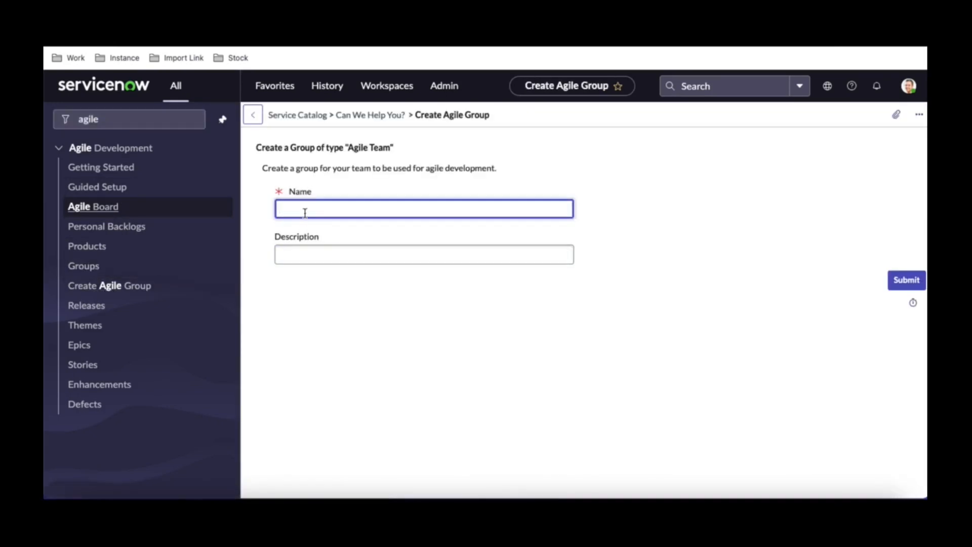
Create an Agile group with "Agile Developers 1" as both its name and description.
type("Agiel")
type("le")
type(" Dev")
type("elo")
type("per")
type("s 1")
key("ctrl+a")
key("ctrl+c")
left_click(466, 255)
key("ctrl+v")
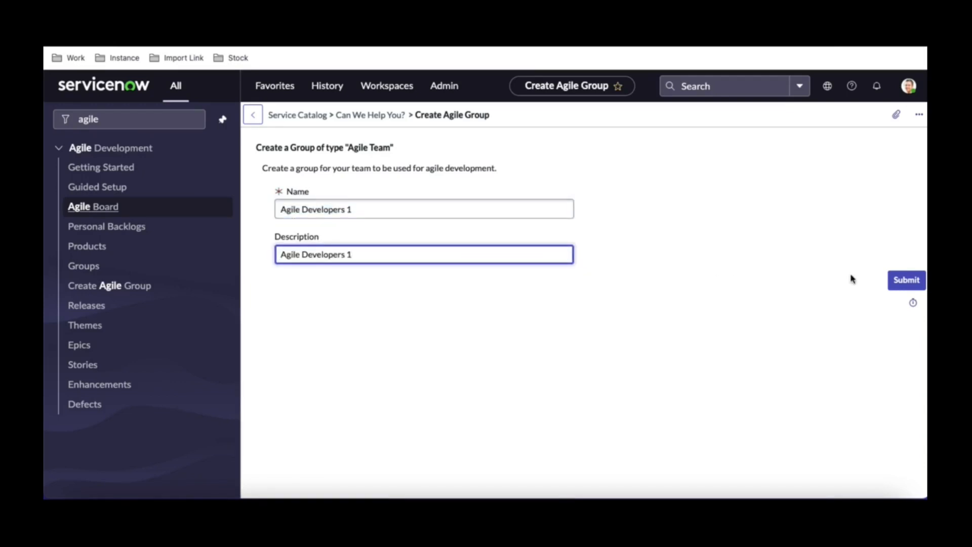
left_click(897, 285)
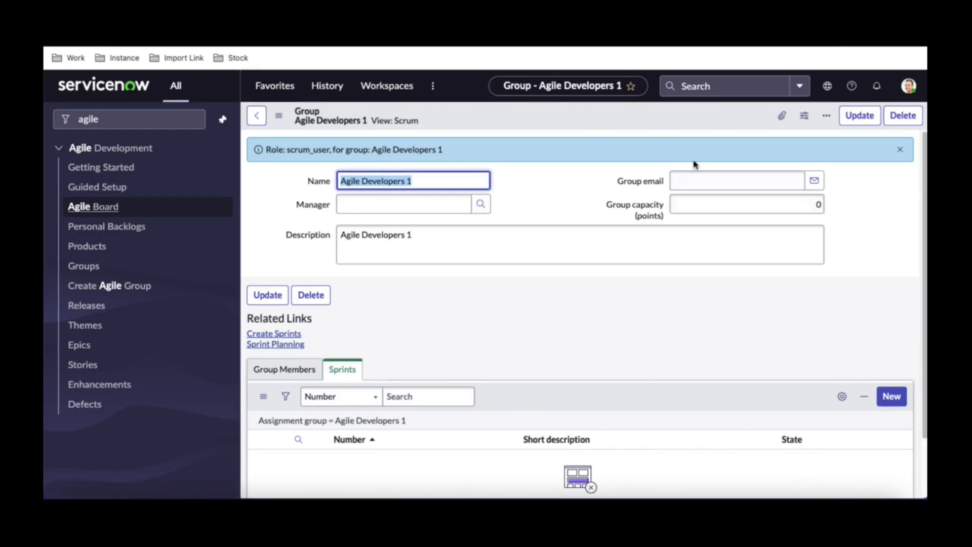
Switch the Agile Developers 1 group form to the default view and add the scrum_team_member role to the group.
left_click(342, 124)
left_click(375, 147)
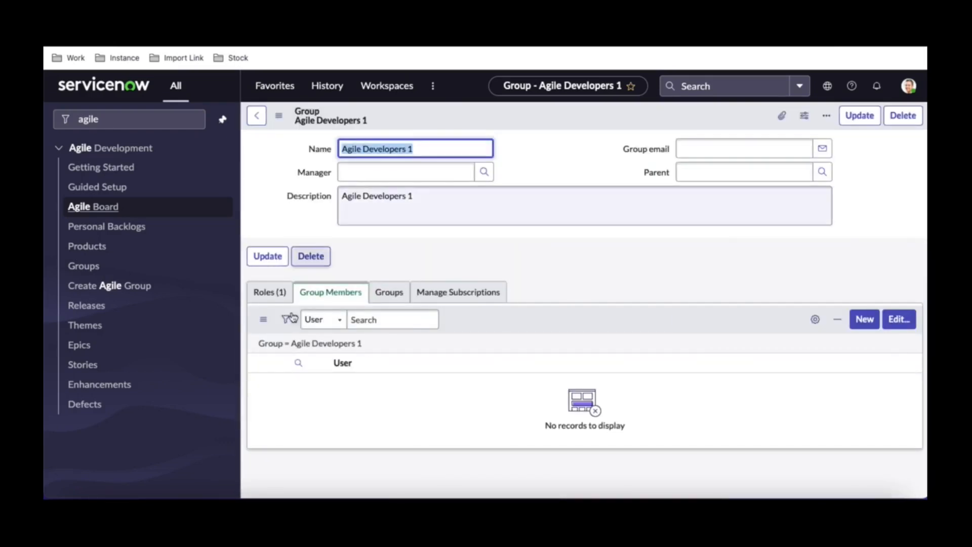
left_click(266, 292)
left_click(897, 324)
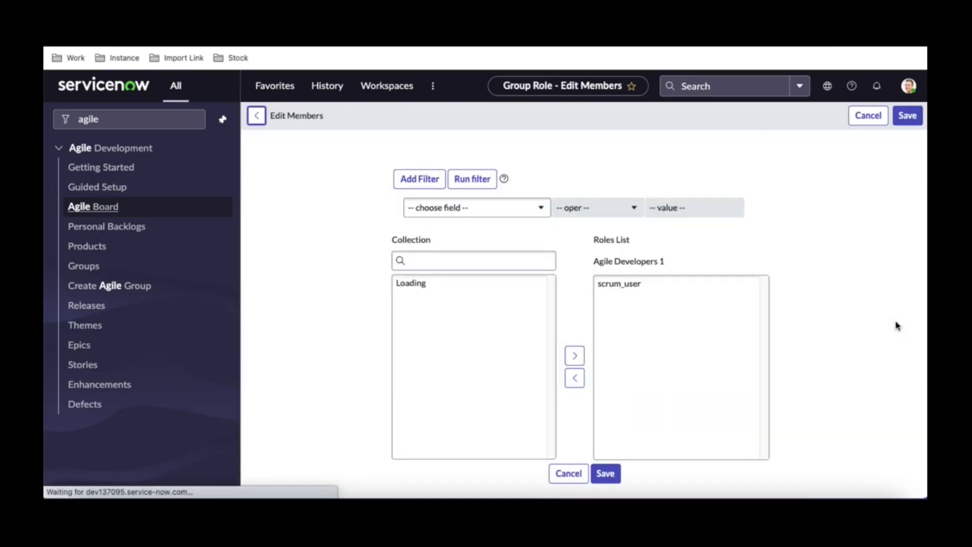
left_click(500, 260)
type("a")
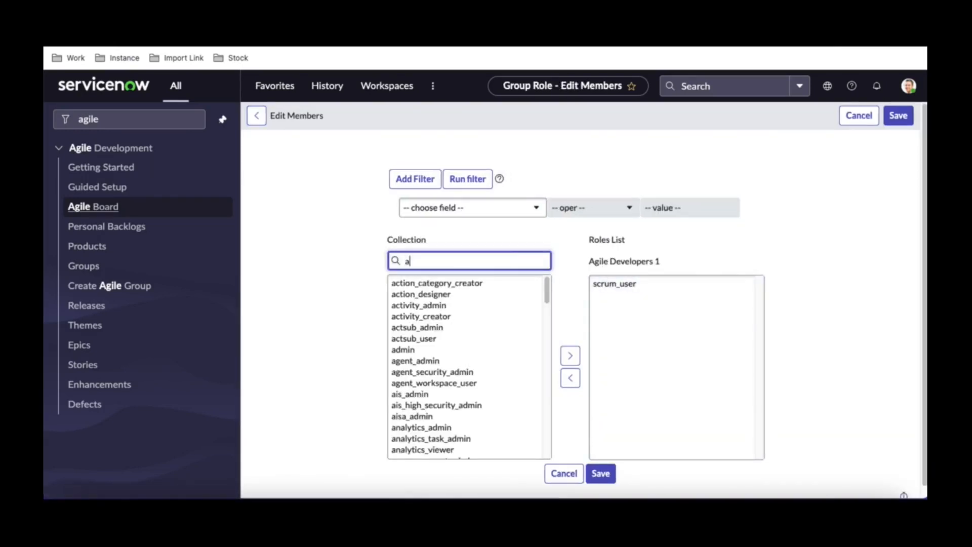
type("crum")
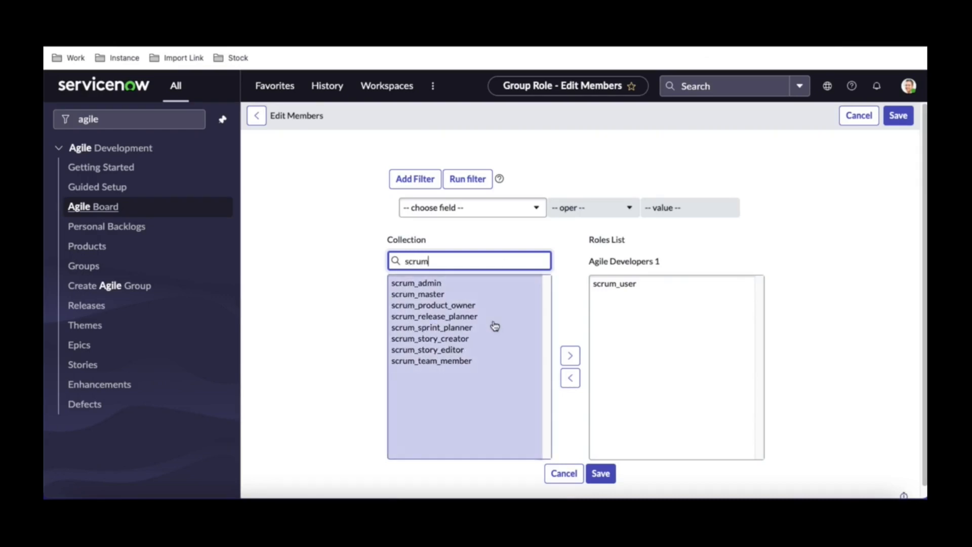
left_click(448, 363)
left_click(570, 355)
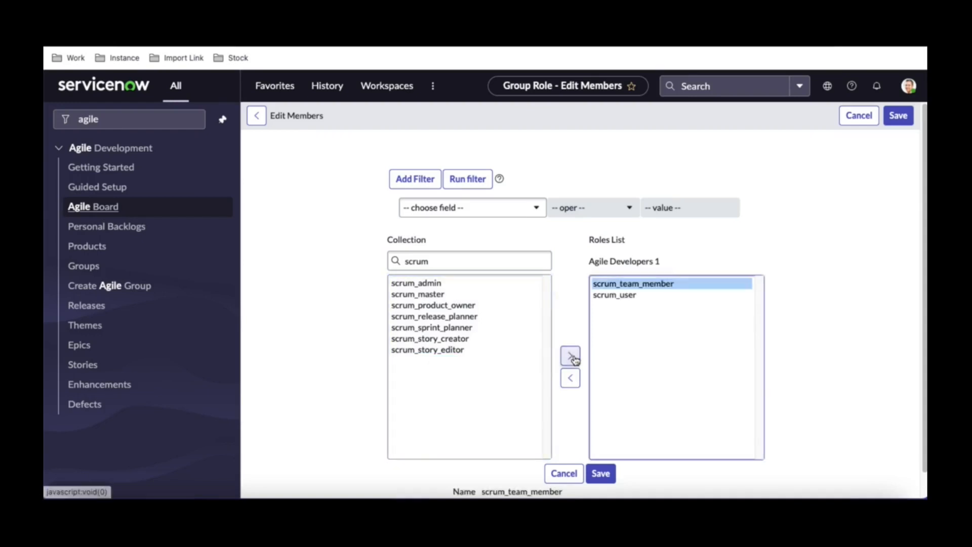
left_click(600, 477)
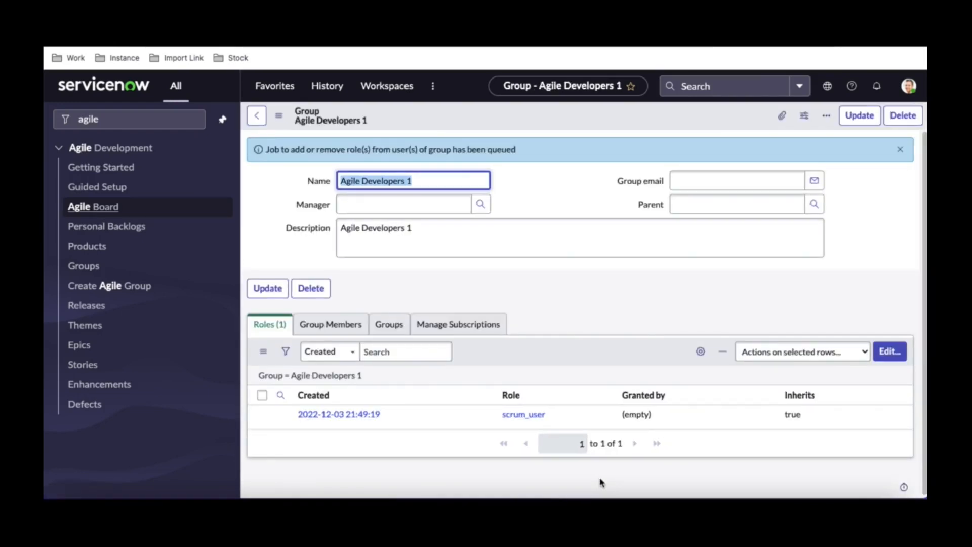
Add the user Scrum Team Member to the members of the Agile Developers 1 group and save.
left_click(316, 328)
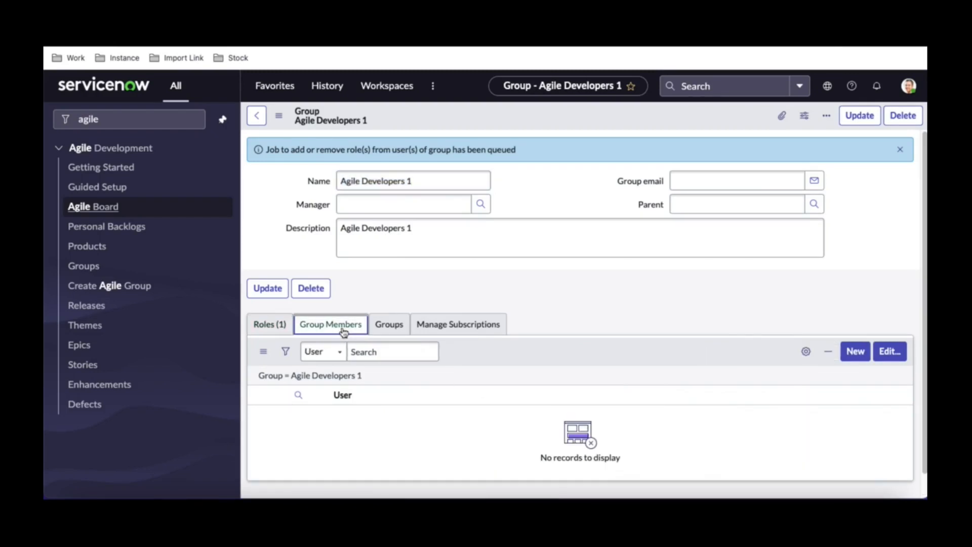
left_click(897, 358)
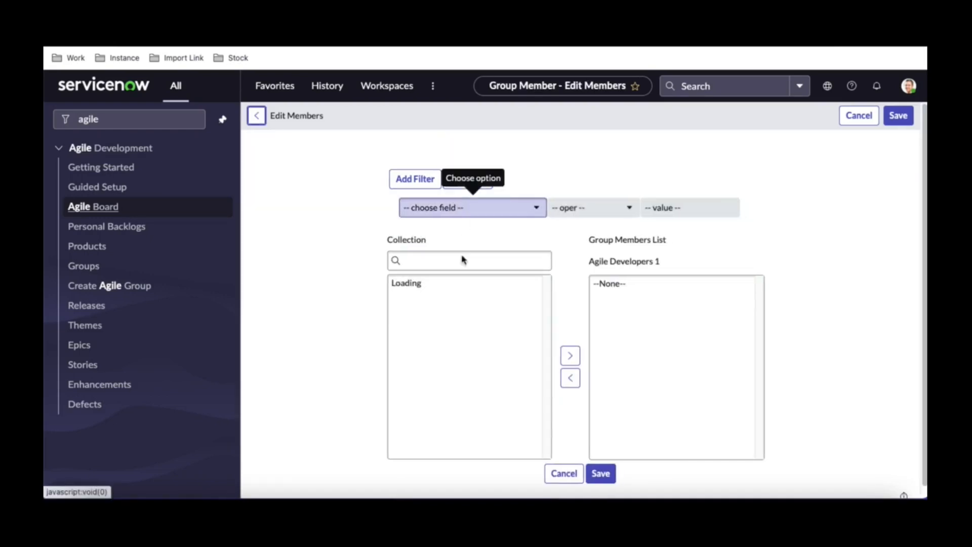
left_click(457, 261)
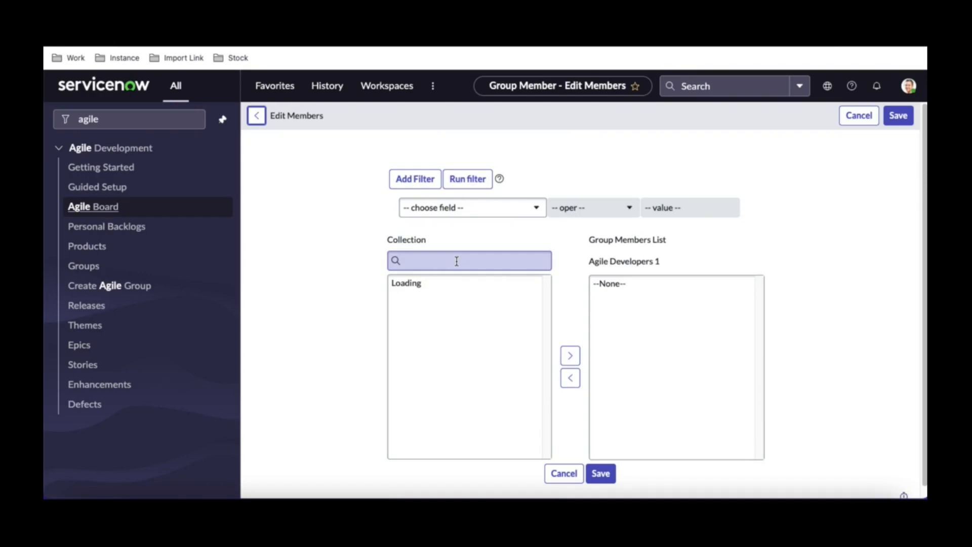
type("scrum t")
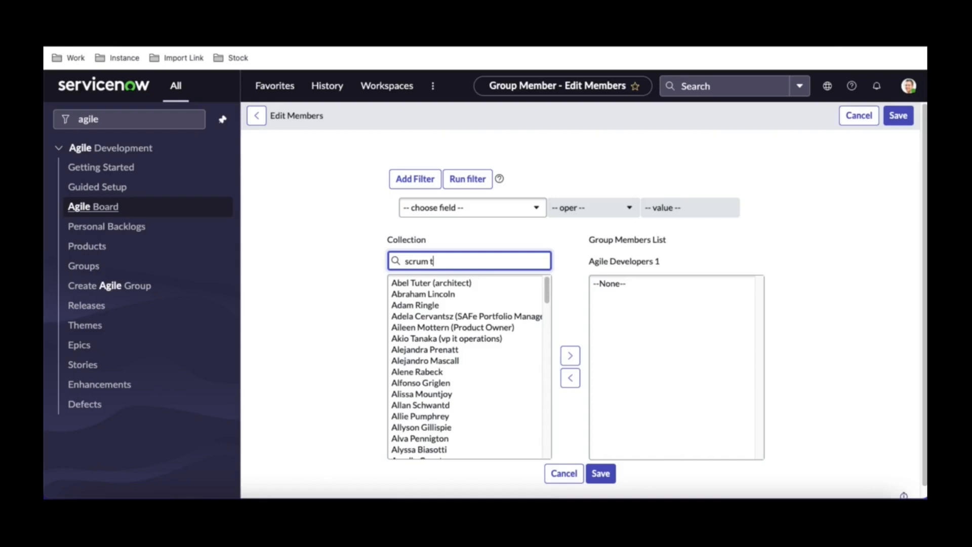
left_click(444, 283)
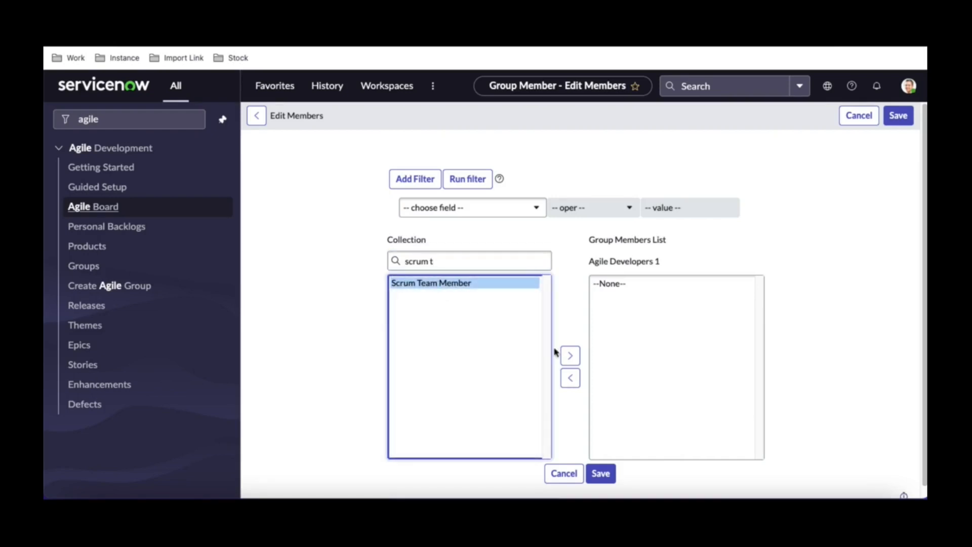
left_click(570, 365)
left_click(602, 475)
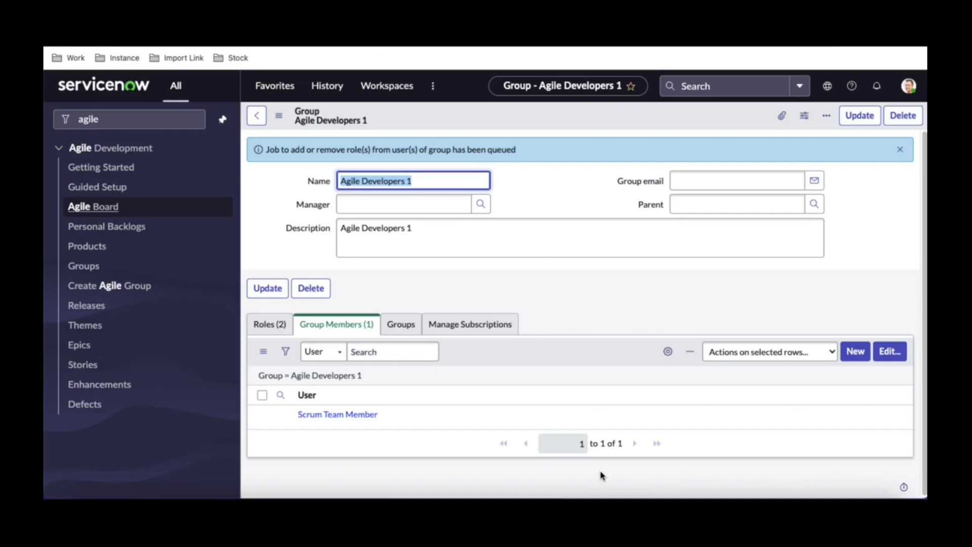
Impersonate the Scrum Team Member user, reusing the name from the group's member list.
triple_click(378, 414)
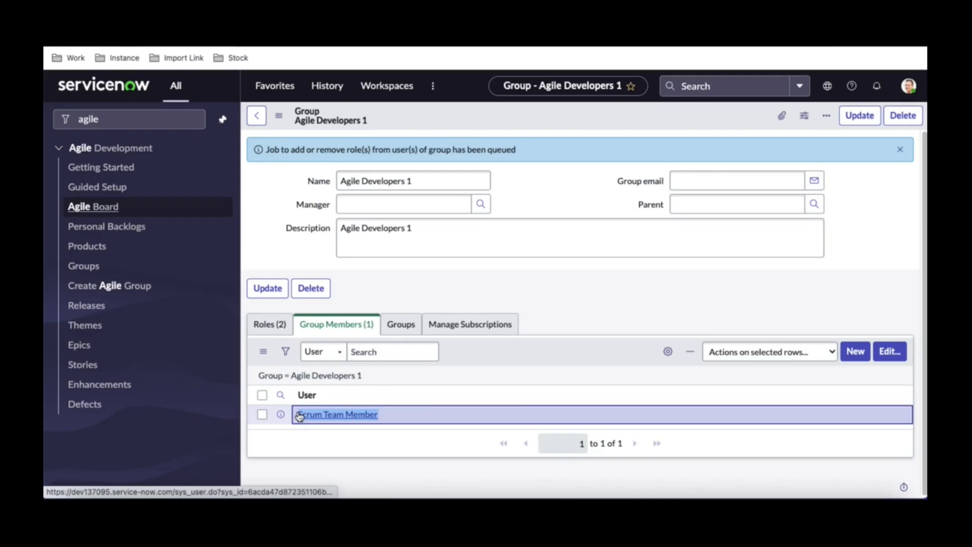
left_click(909, 85)
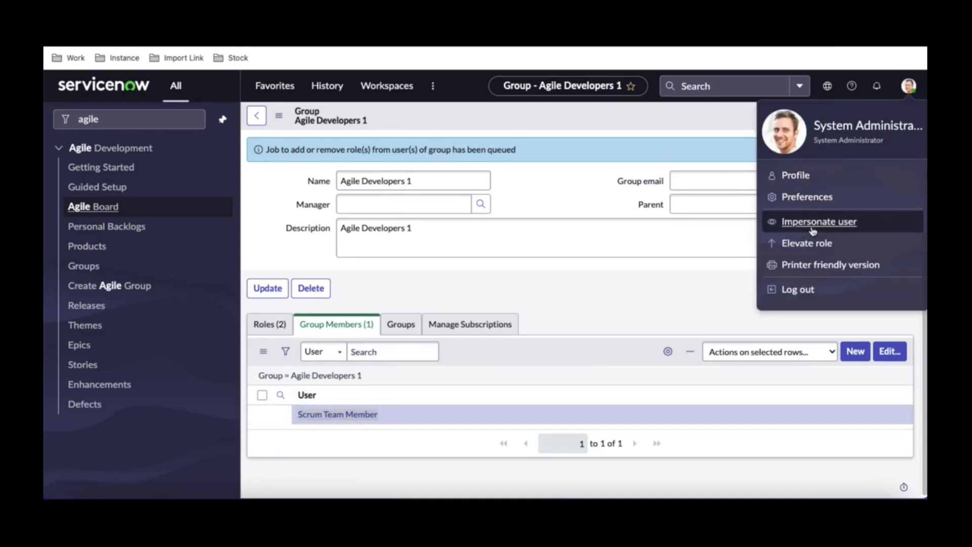
left_click(812, 232)
key("ctrl+v")
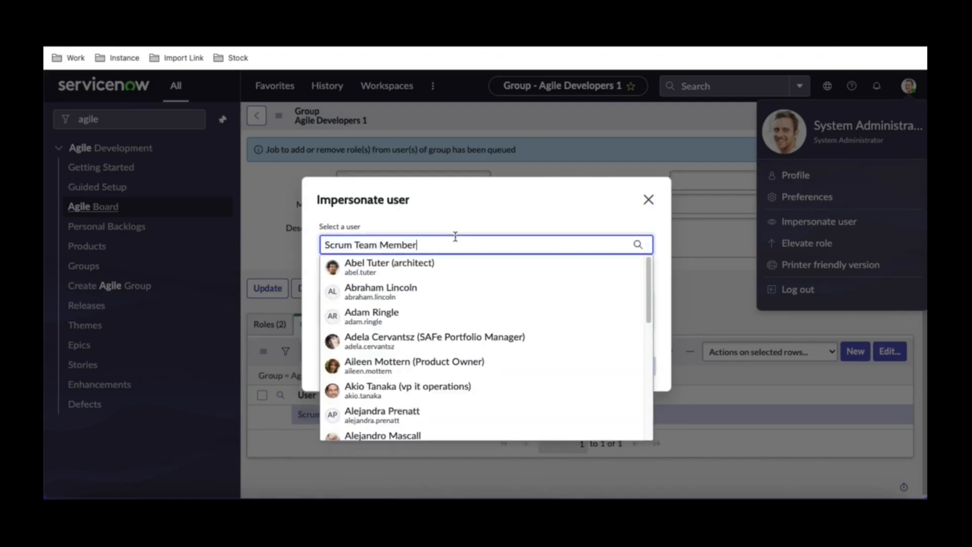
left_click(391, 271)
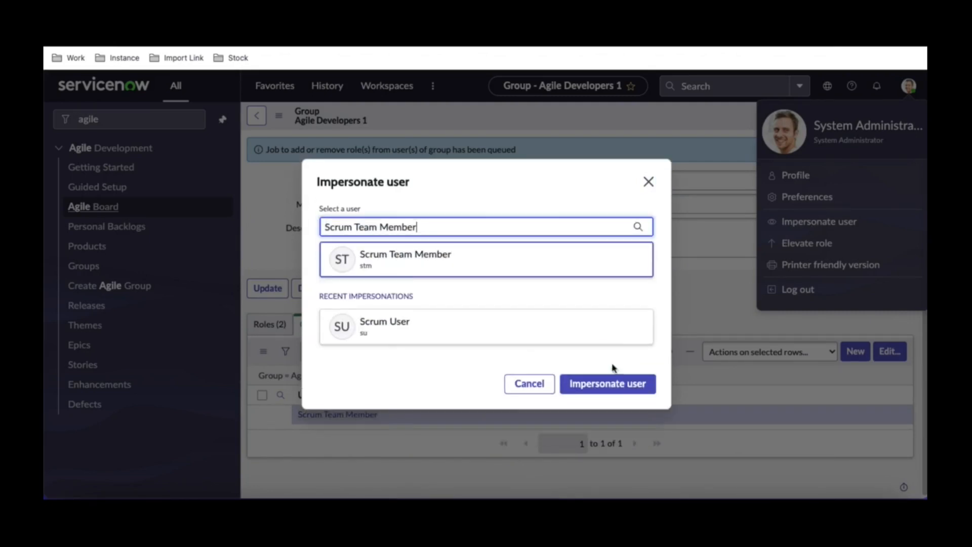
left_click(615, 388)
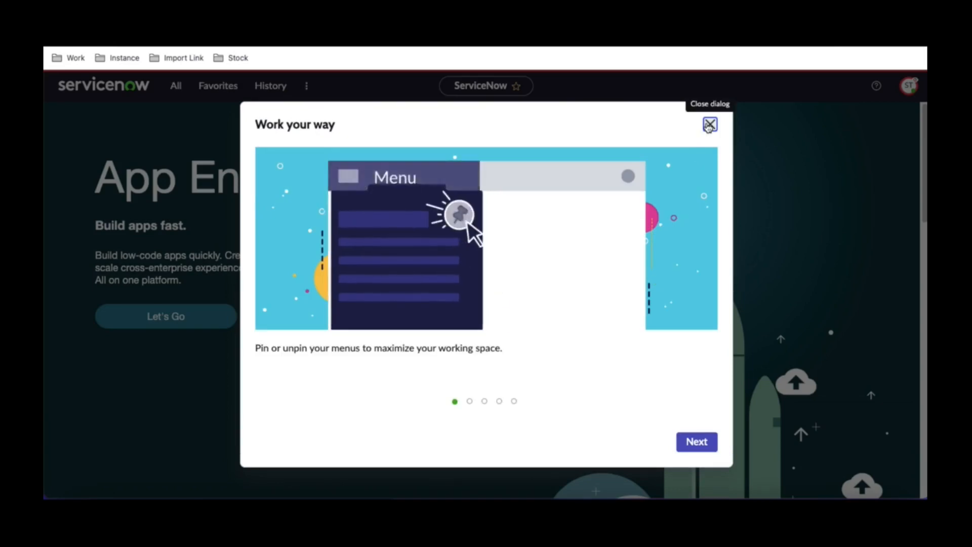
Dismiss the introductory dialog, filter the application navigator by "agile" and open the Products list.
left_click(709, 124)
left_click(175, 85)
left_click(143, 117)
type("agile")
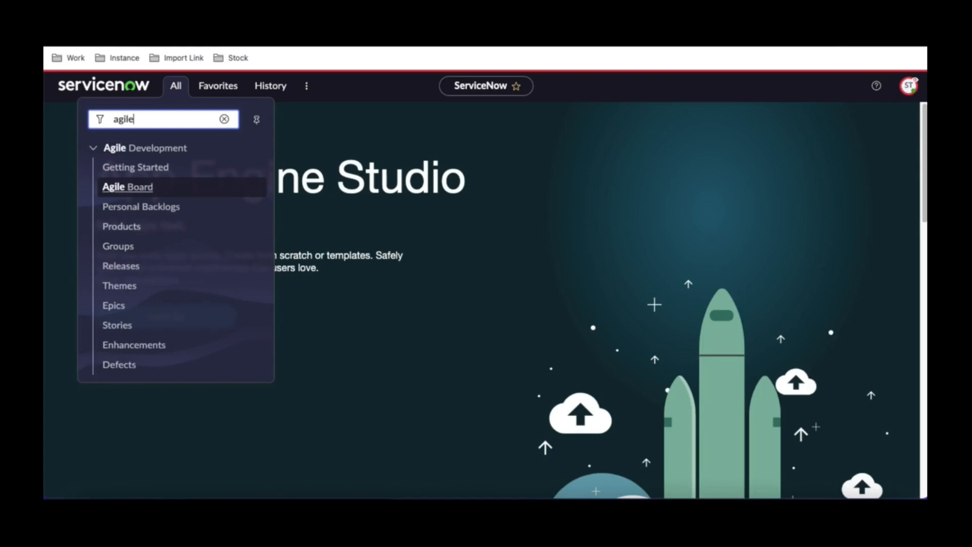
left_click(126, 234)
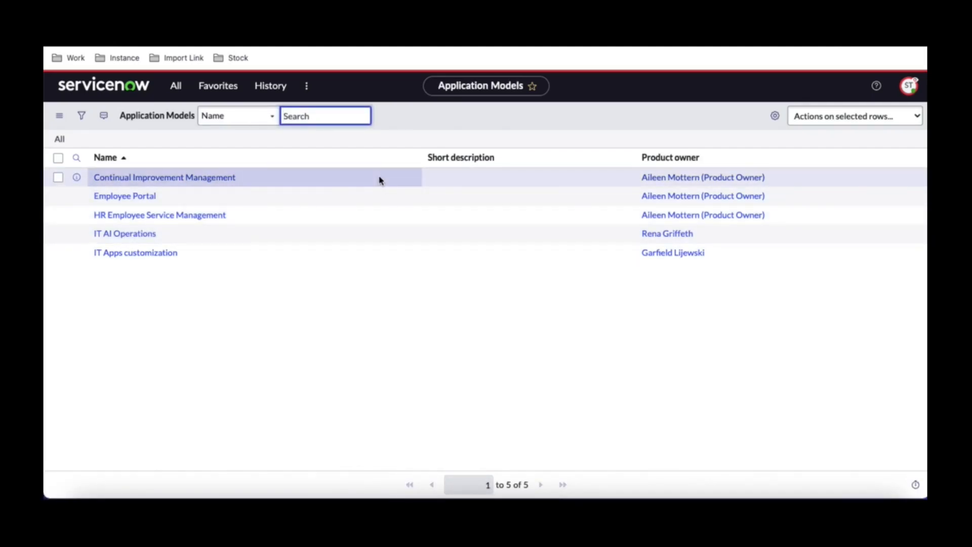
Consult the Agile roles web page, return to ServiceNow and check the access to Groups, Releases and Themes.
left_click(175, 86)
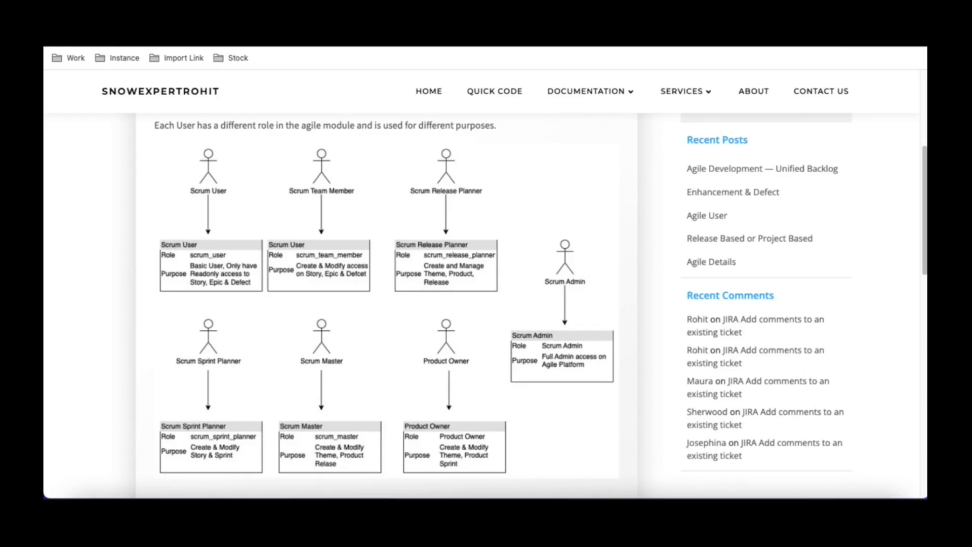
left_click(121, 58)
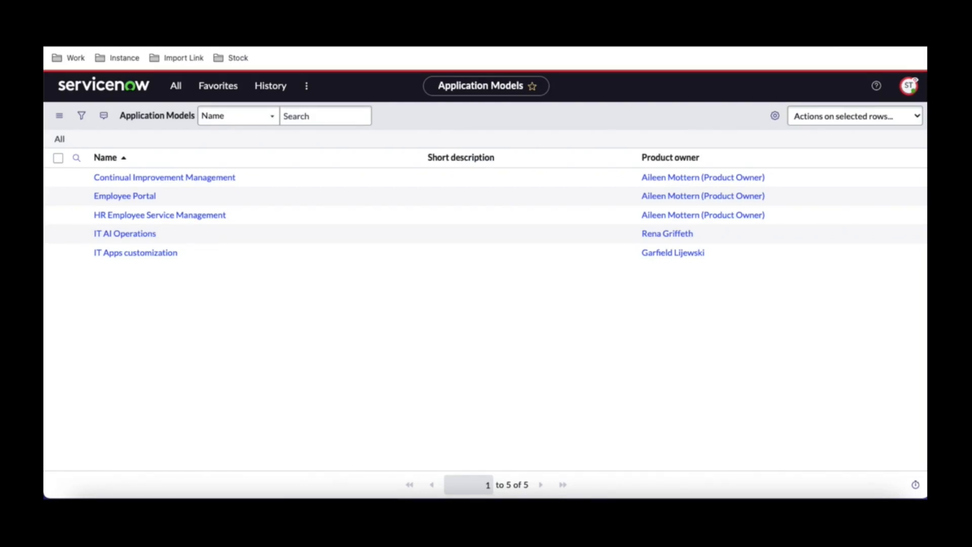
left_click(173, 95)
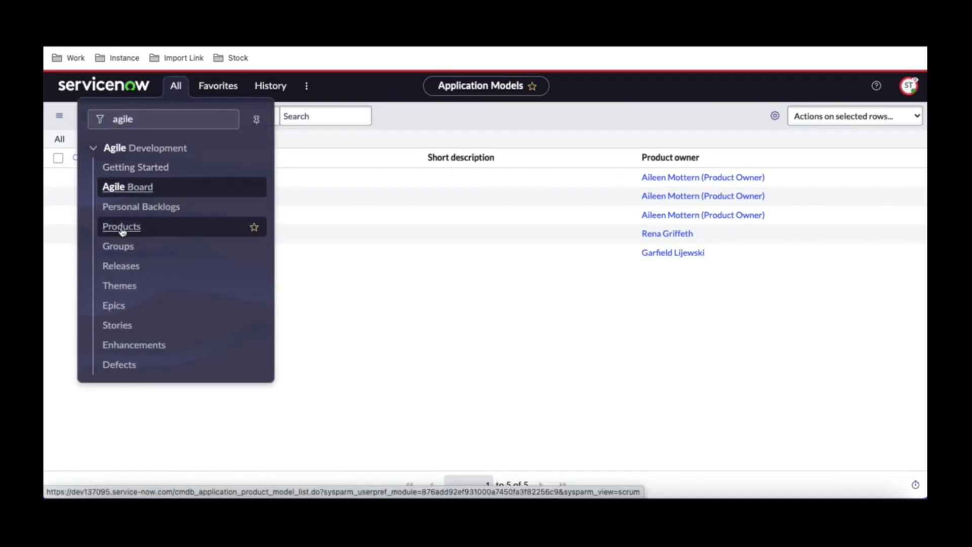
left_click(121, 247)
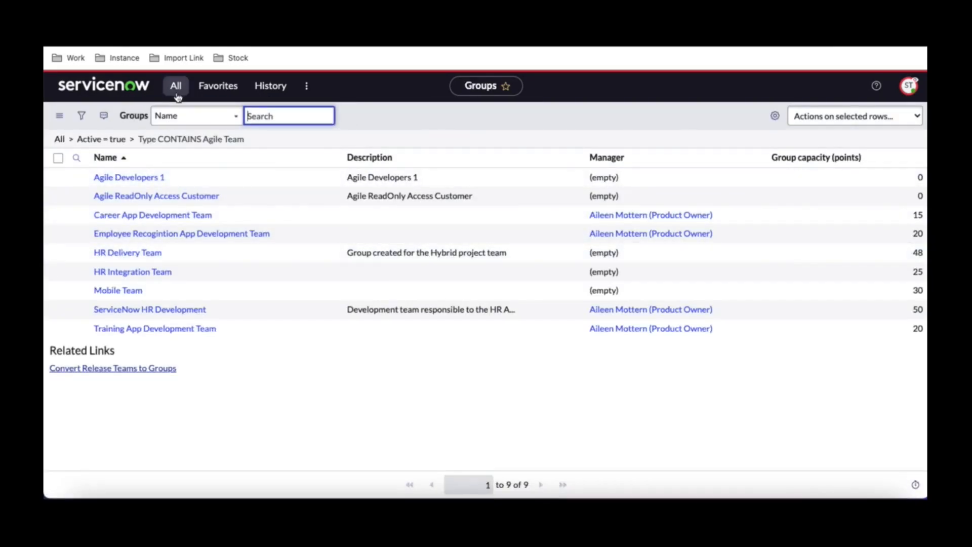
left_click(176, 95)
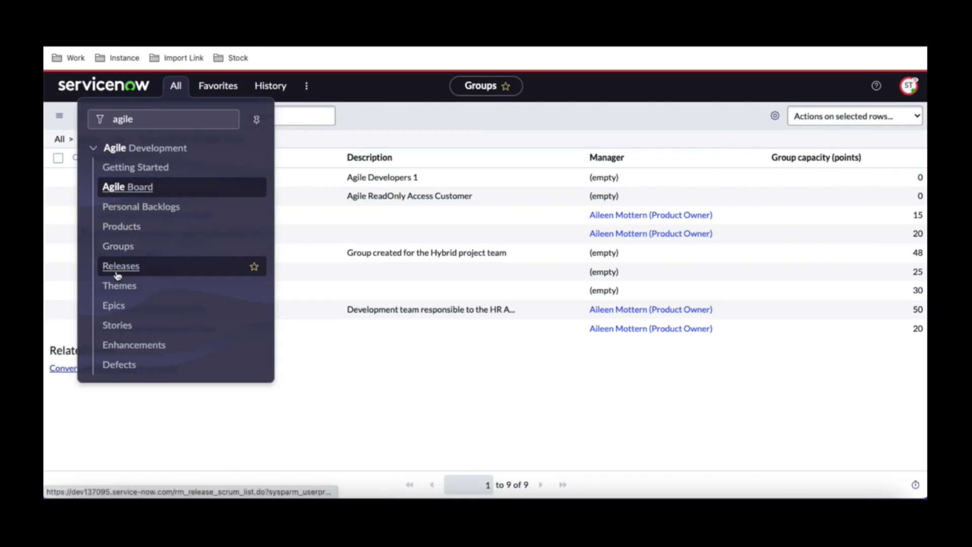
left_click(117, 267)
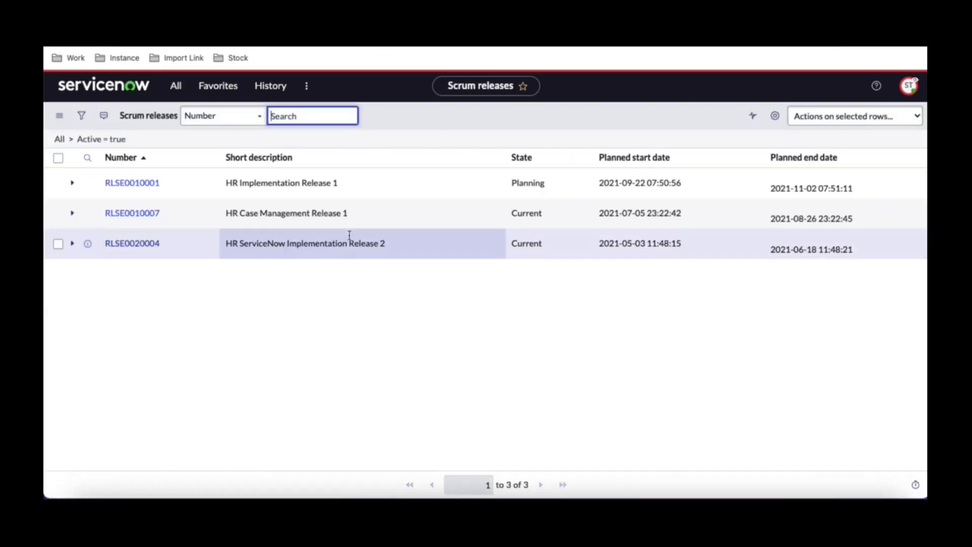
left_click(183, 89)
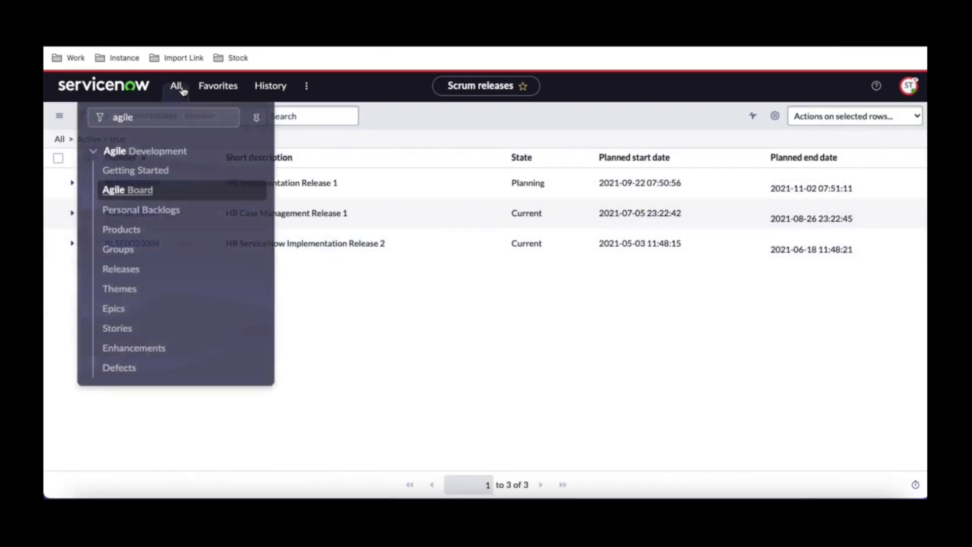
left_click(136, 288)
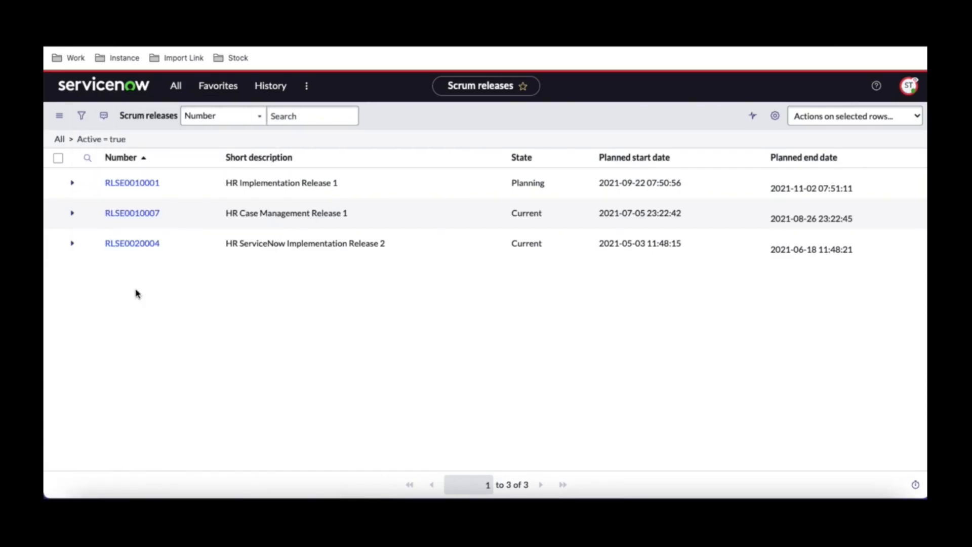
Open the Stories and Enhancements lists to check whether the impersonated team member can create records.
left_click(176, 87)
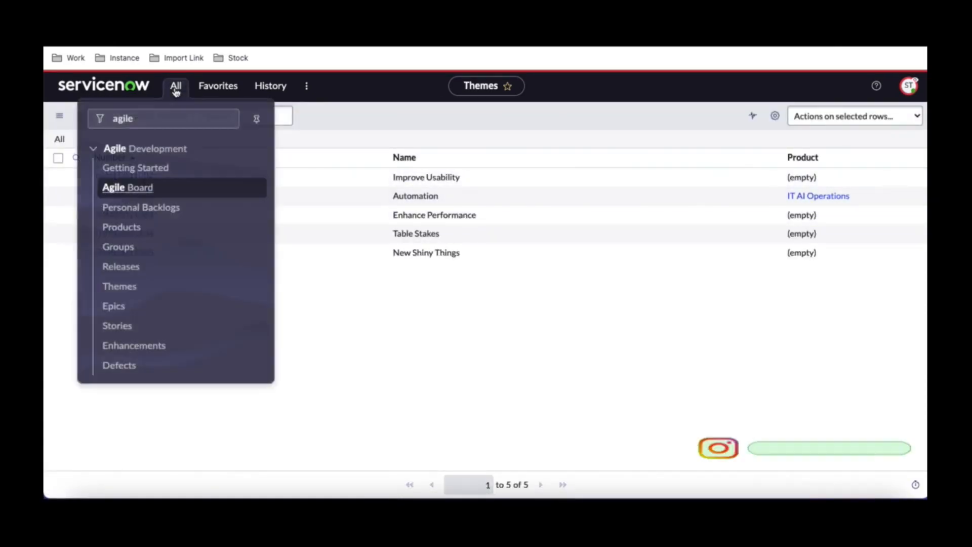
left_click(133, 331)
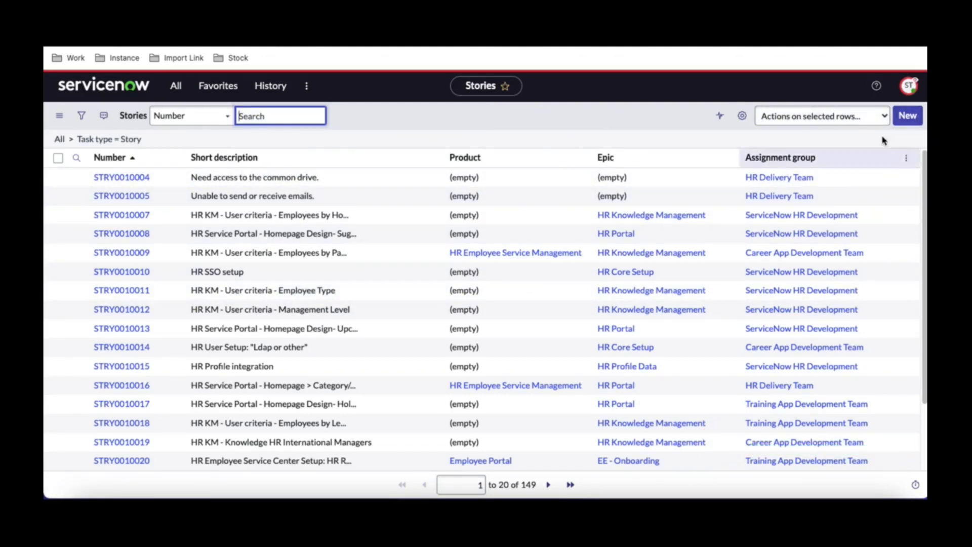
left_click(180, 87)
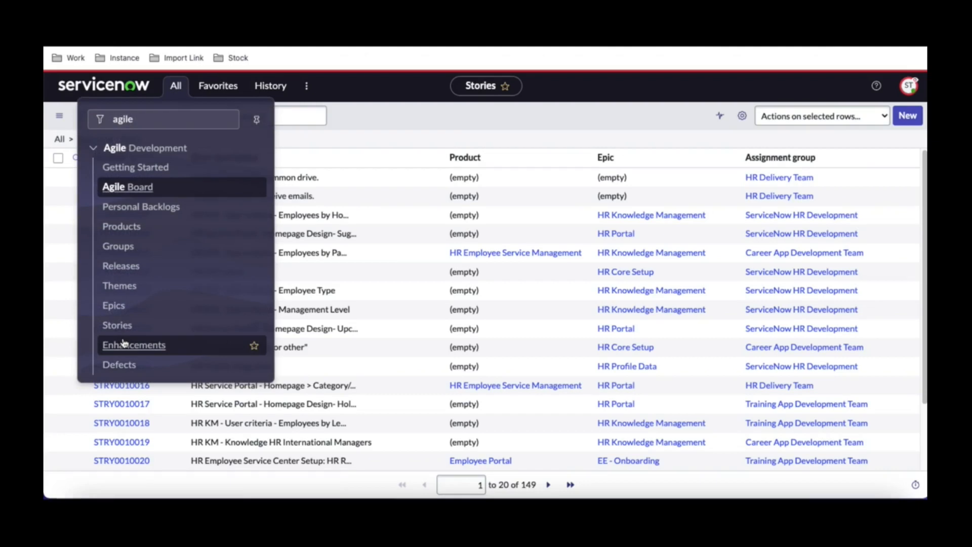
left_click(123, 343)
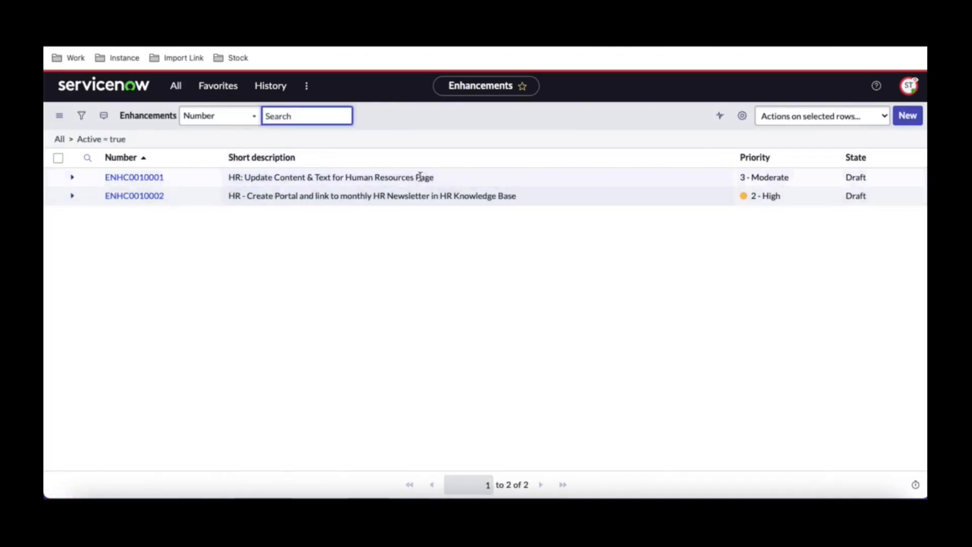
Open the Defects list and the defect DFCT0010002 to check which of its fields the team member can edit.
left_click(176, 86)
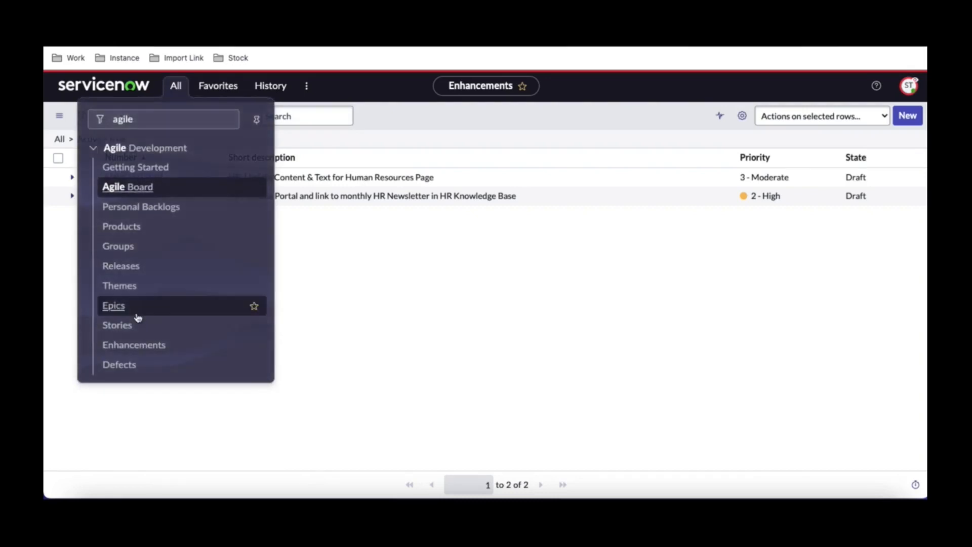
left_click(129, 365)
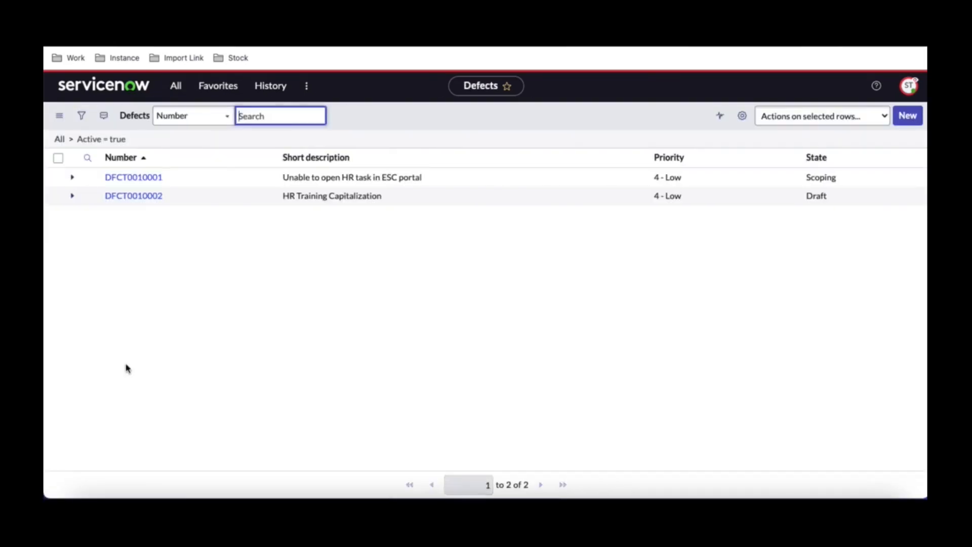
left_click(129, 197)
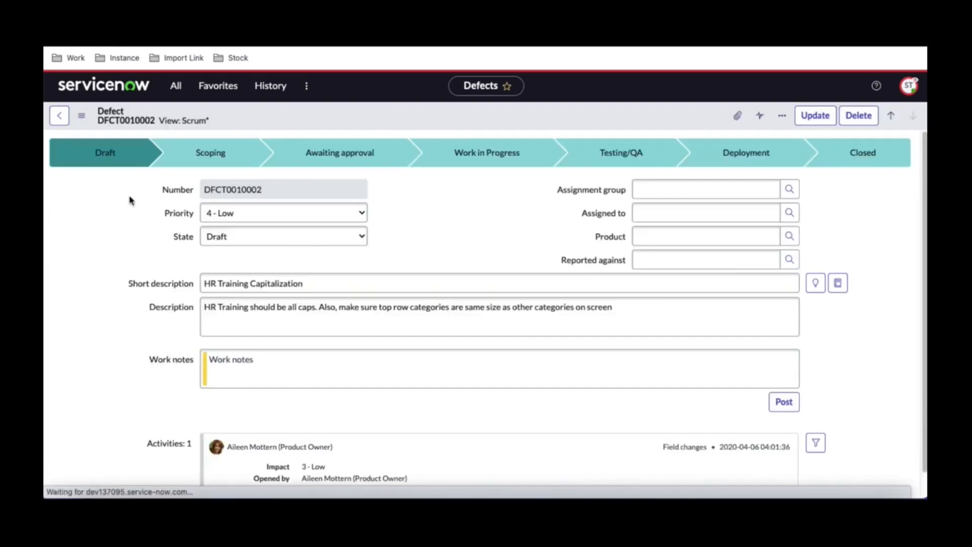
left_click(321, 287)
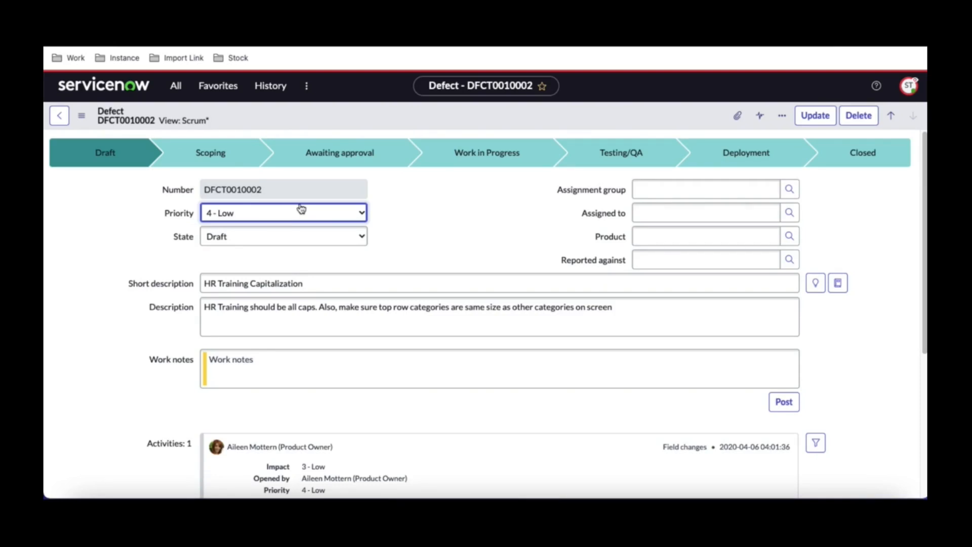
Open enhancement ENHC0010002 and story STRY0010013 to check which fields the team member can edit, comparing with the Agile roles web page.
left_click(176, 85)
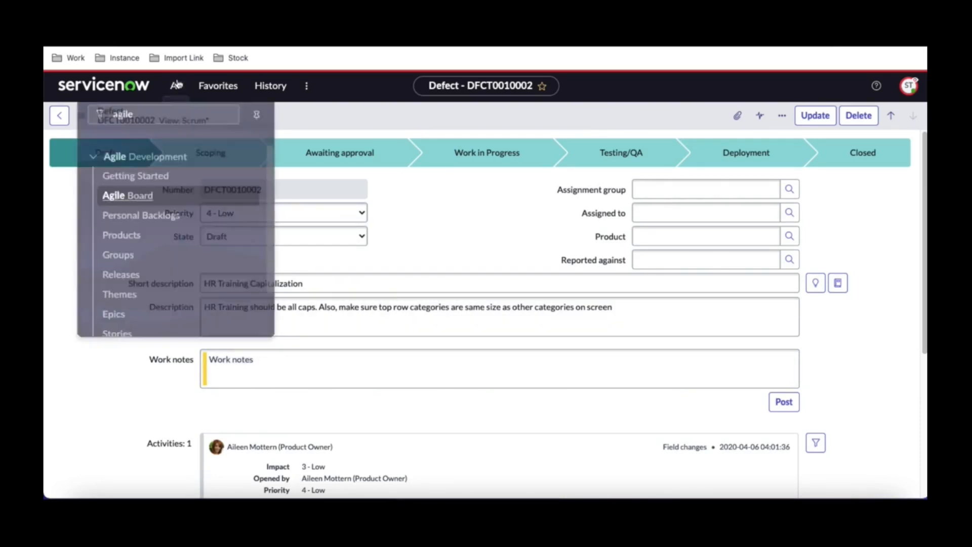
left_click(135, 348)
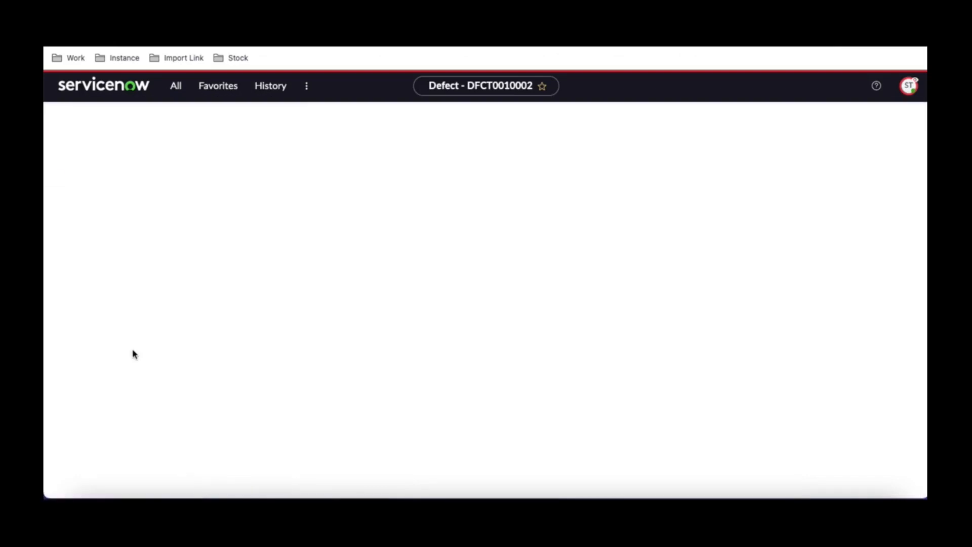
left_click(125, 200)
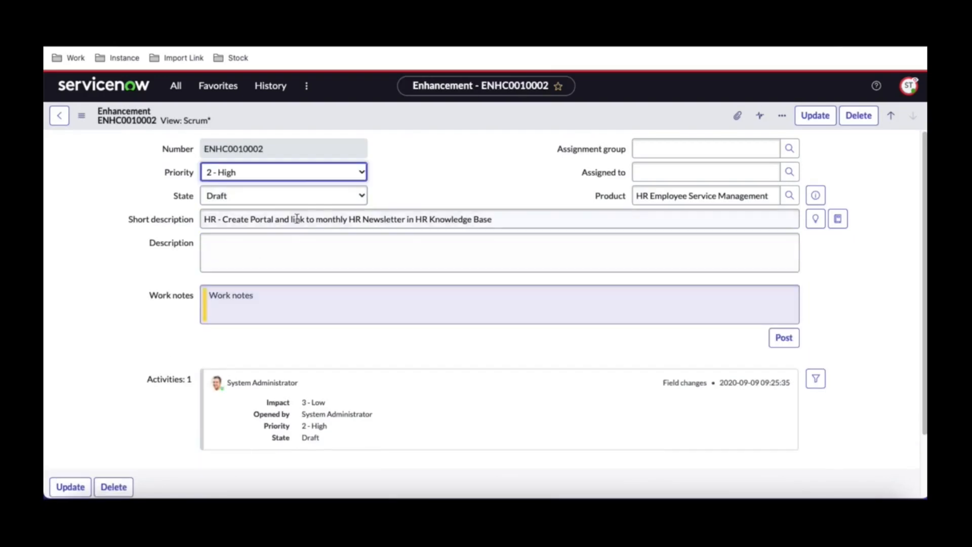
left_click(176, 86)
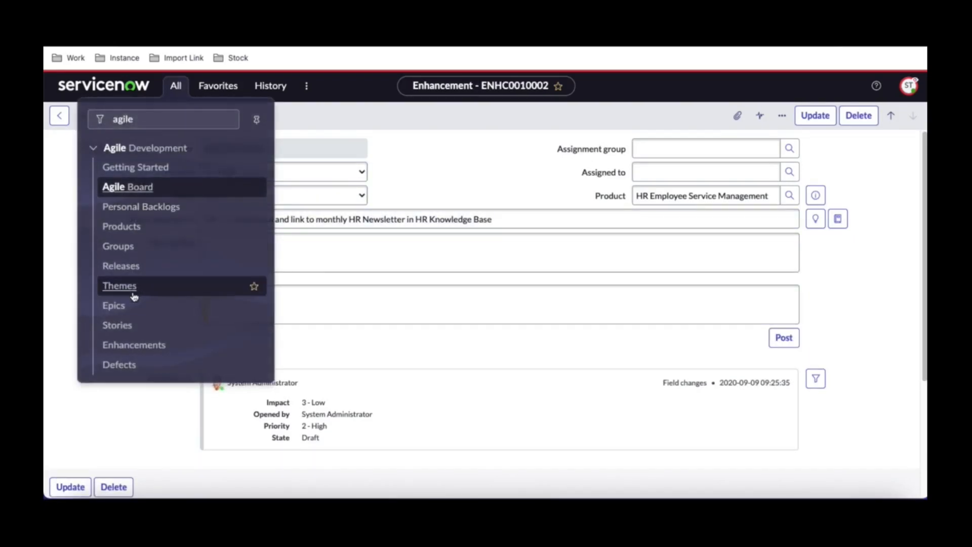
left_click(129, 330)
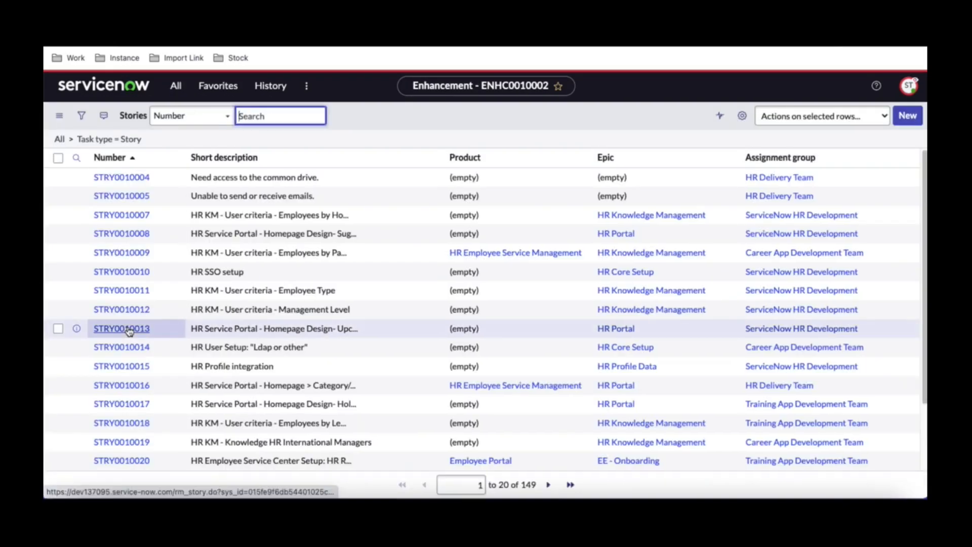
left_click(129, 330)
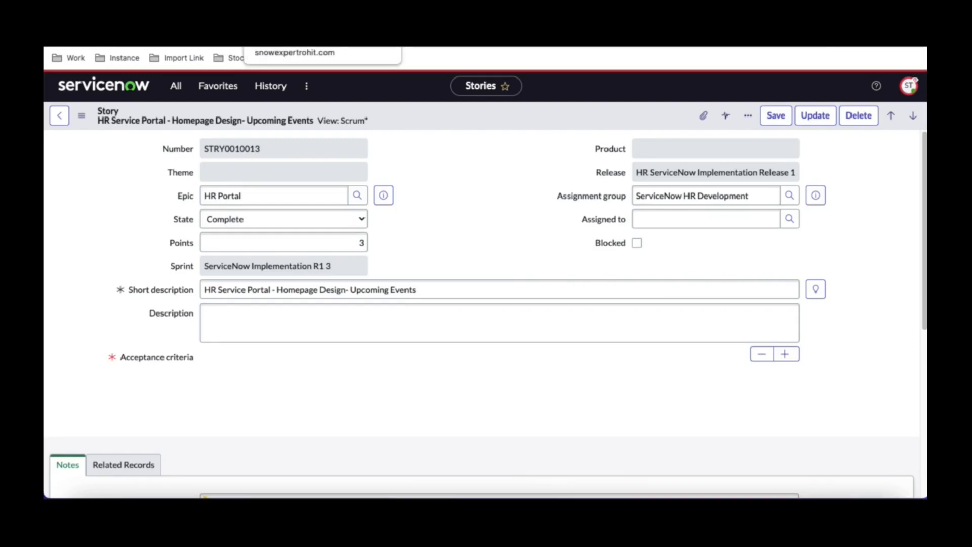
left_click(303, 12)
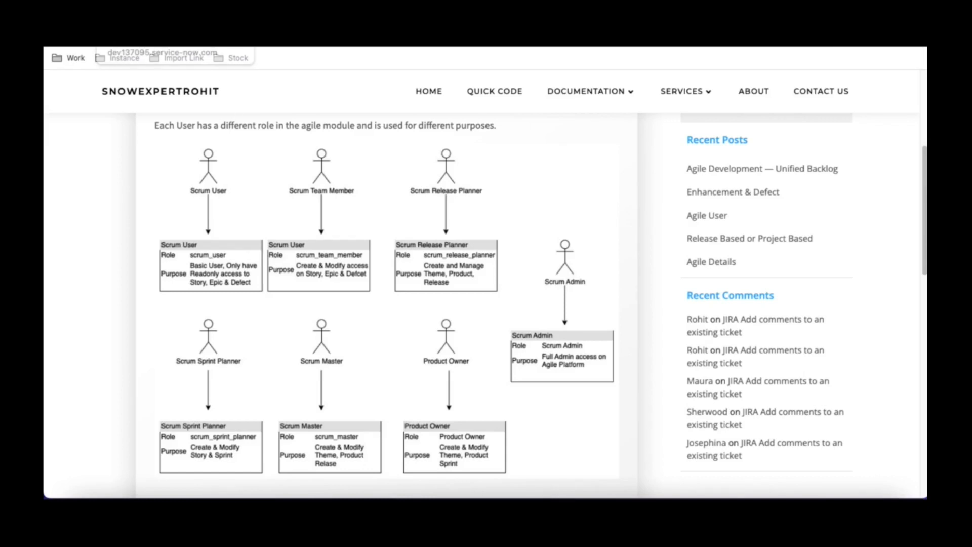
left_click(152, 13)
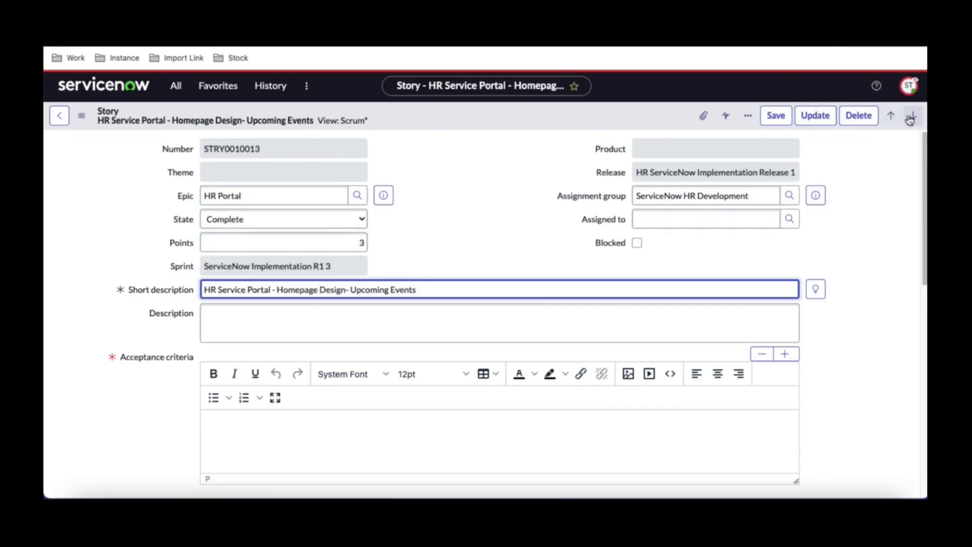
End the team member's impersonation, consult the Agile roles web page and return to ServiceNow.
left_click(909, 86)
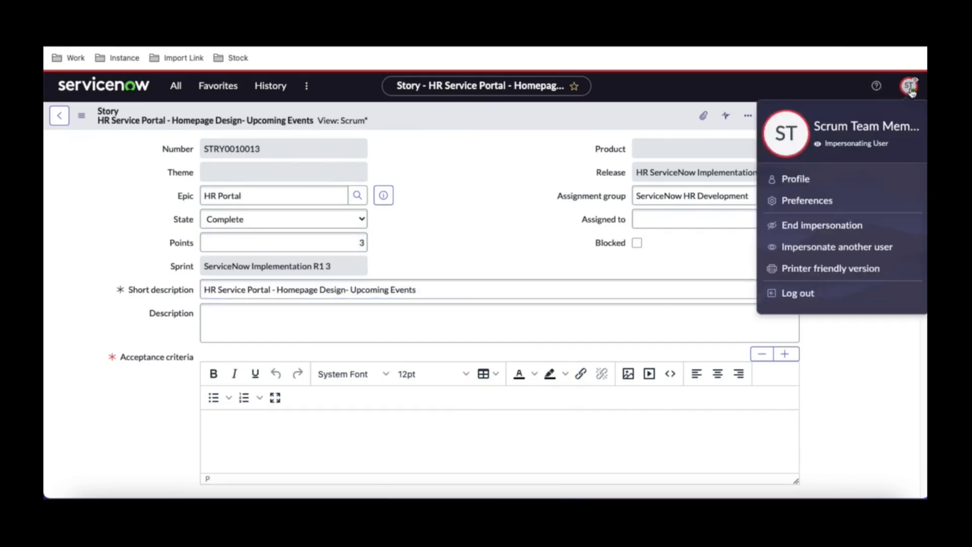
left_click(839, 231)
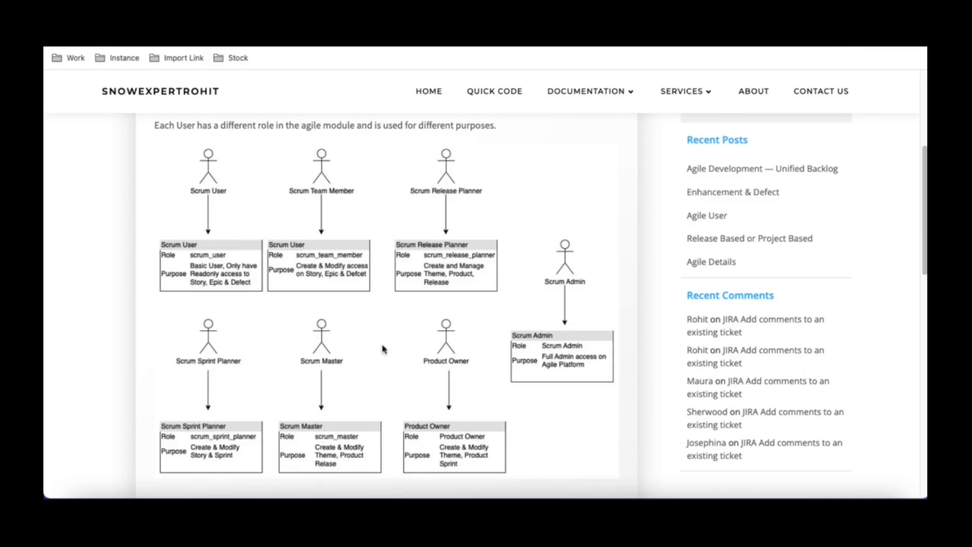
key("ctrl+Tab")
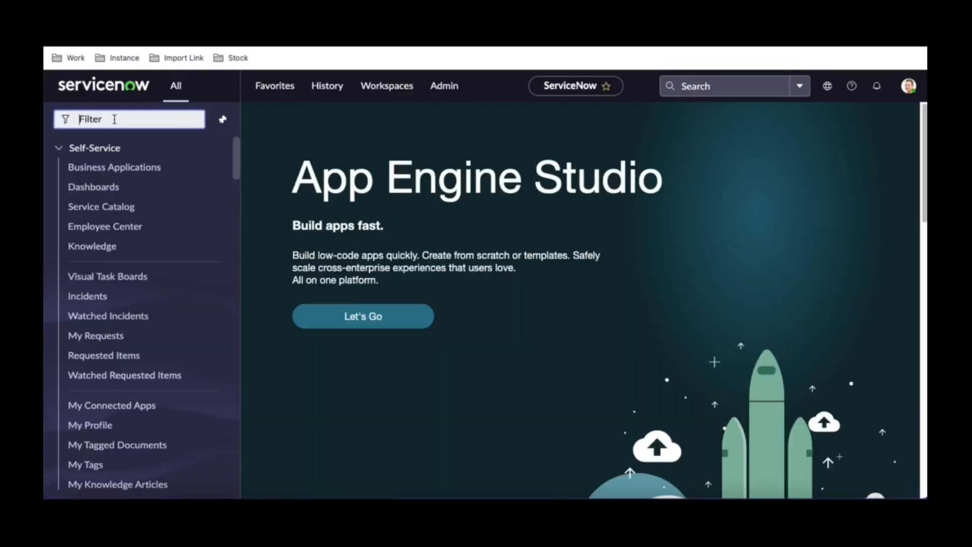
Filter the application navigator by "agile" and create an Agile group with the name and description "Agile PO".
type("agile")
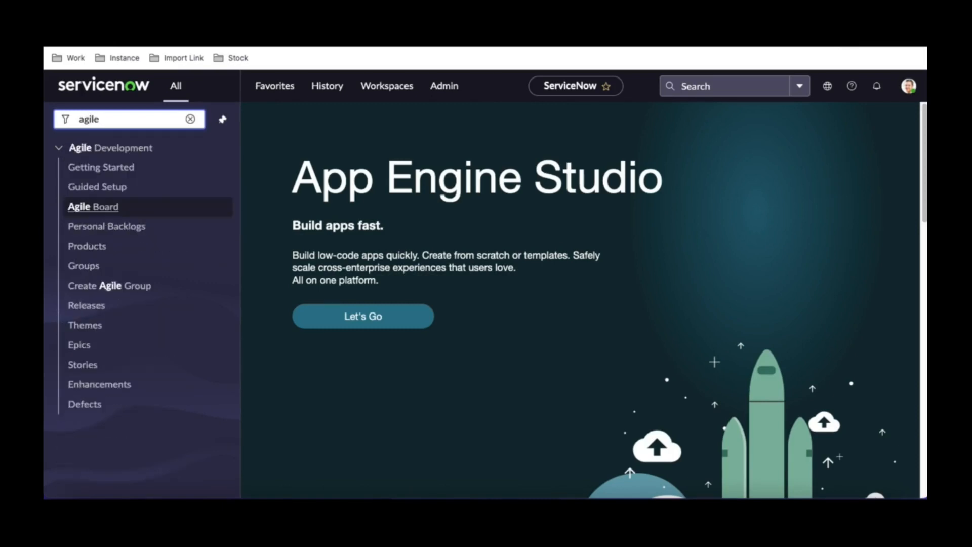
left_click(108, 293)
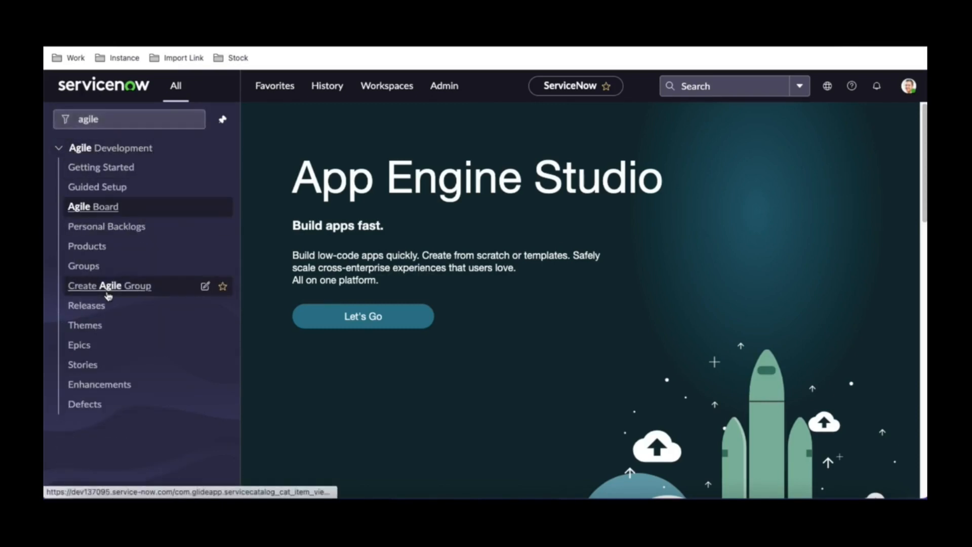
type("Agile PO")
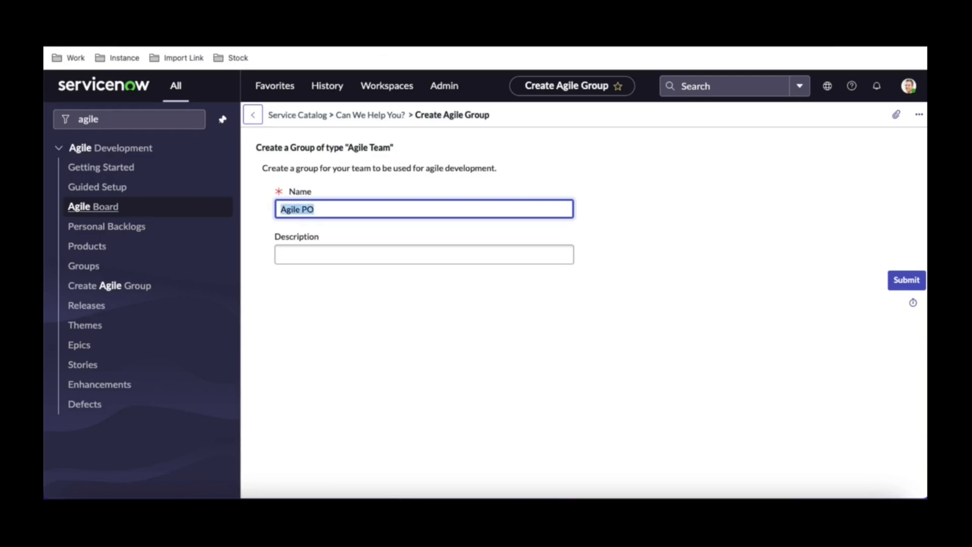
left_click(330, 259)
type("Agile PO")
left_click(909, 287)
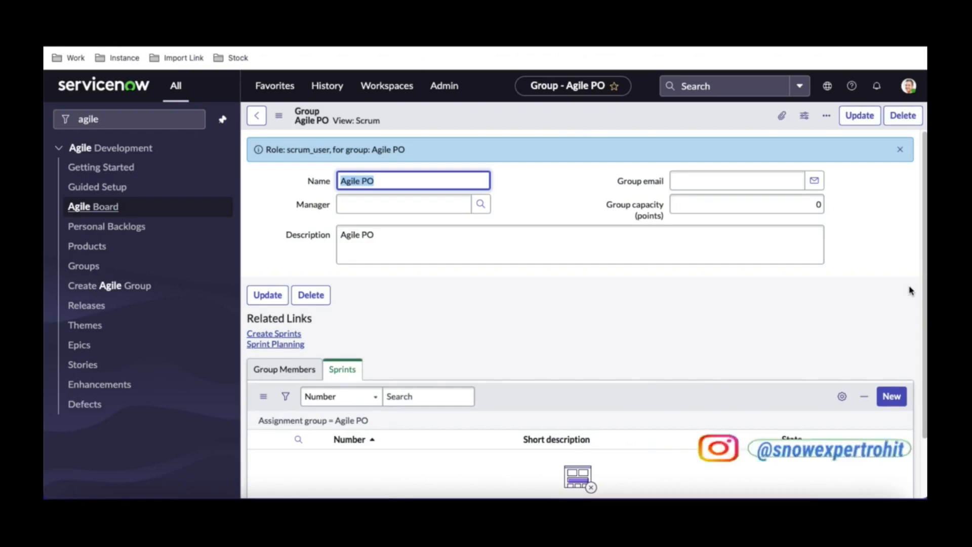
Switch the Agile PO group form from the Scrum view to the default view and show the group's roles.
left_click(332, 124)
left_click(352, 148)
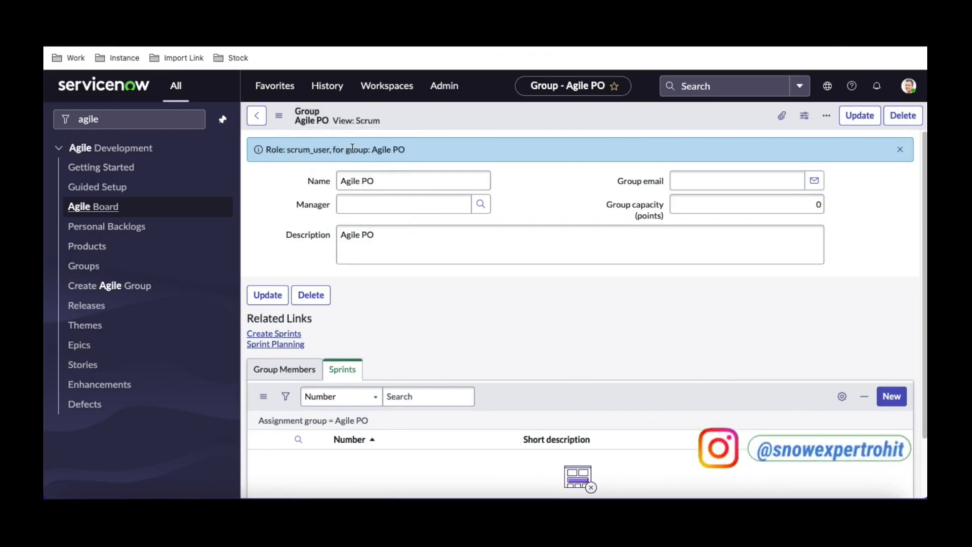
left_click(264, 299)
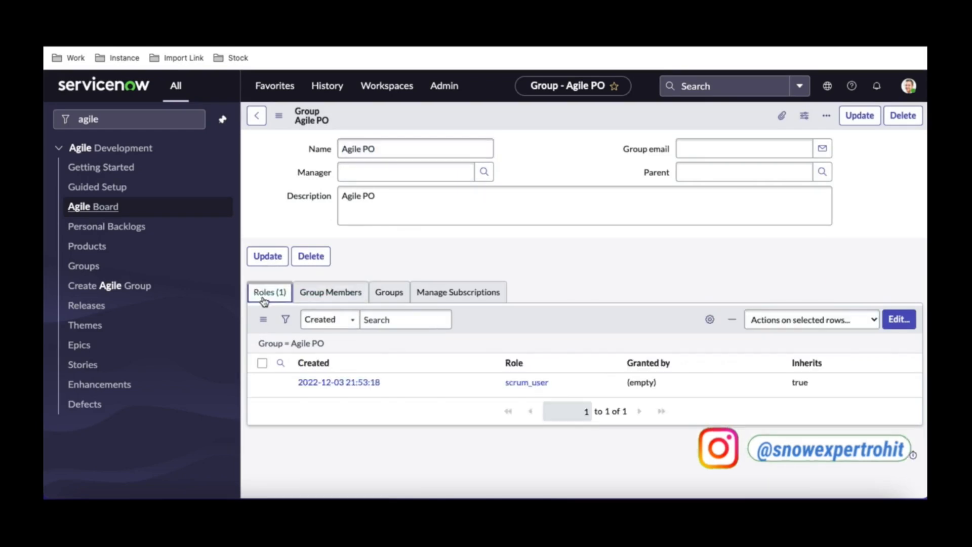
Add the scrum_product_owner role to the Agile PO group and save the role list.
left_click(895, 323)
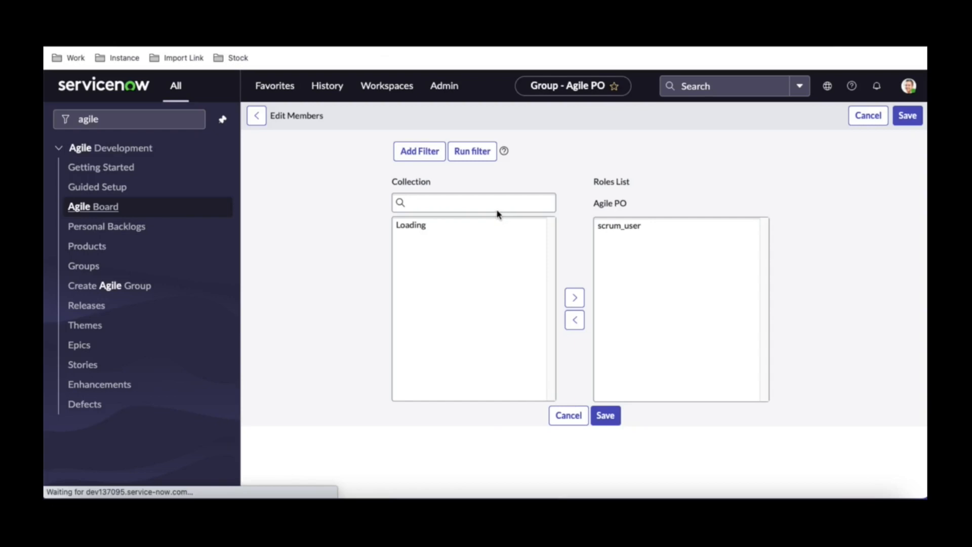
left_click(448, 259)
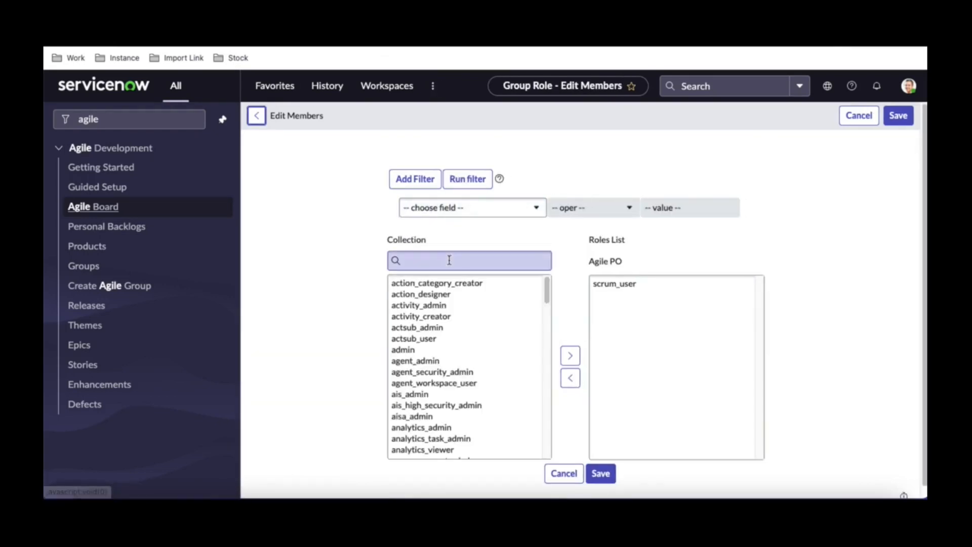
type("p")
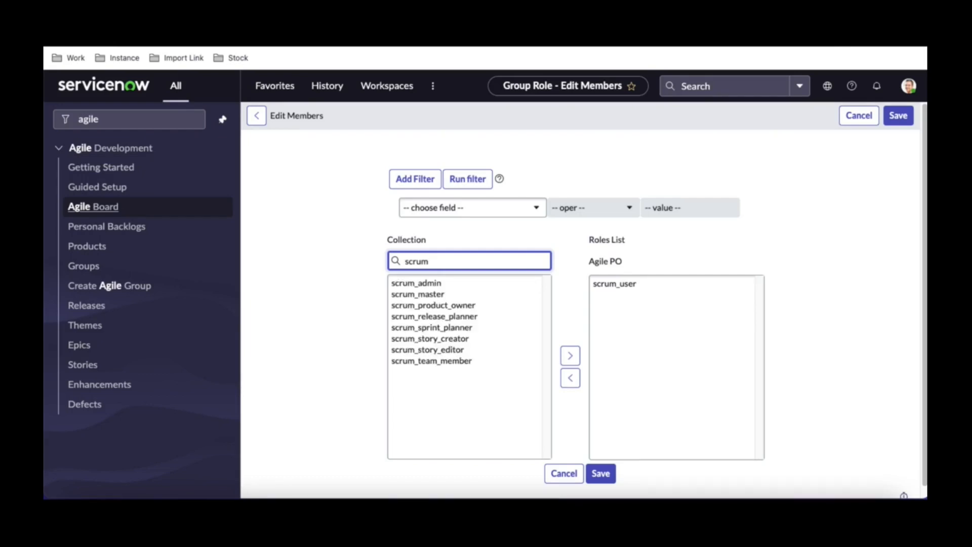
left_click(430, 305)
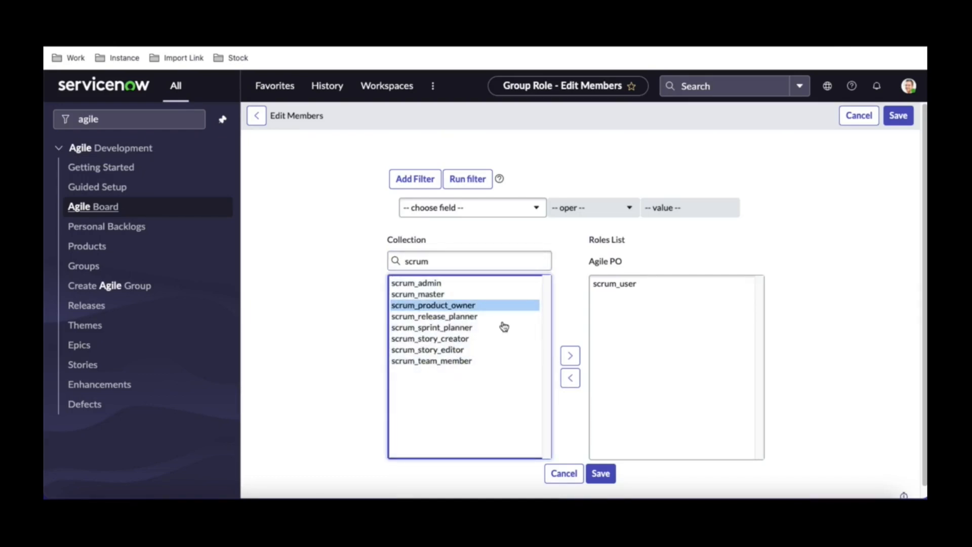
left_click(570, 357)
left_click(601, 474)
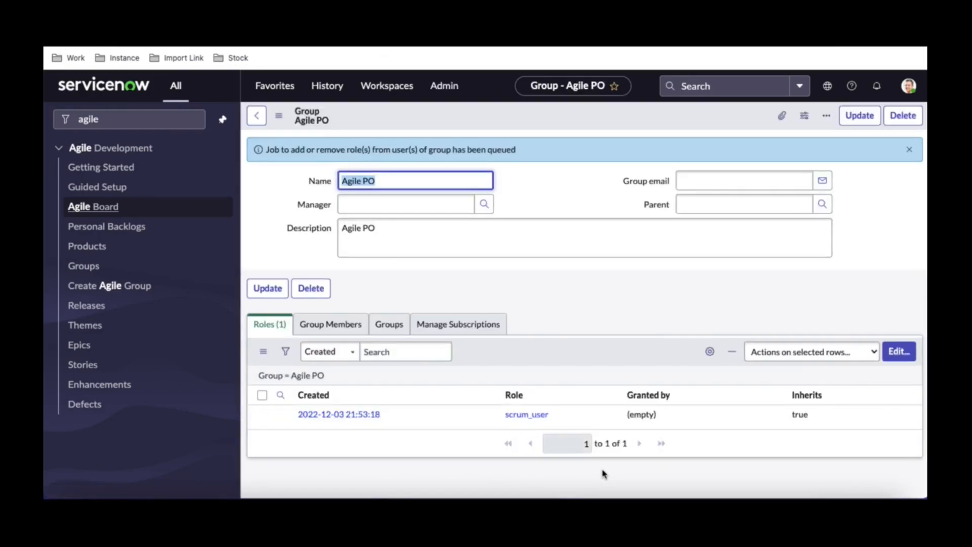
Add the Scrum Product Owner user as a member of the Agile PO group and save the member list.
left_click(339, 326)
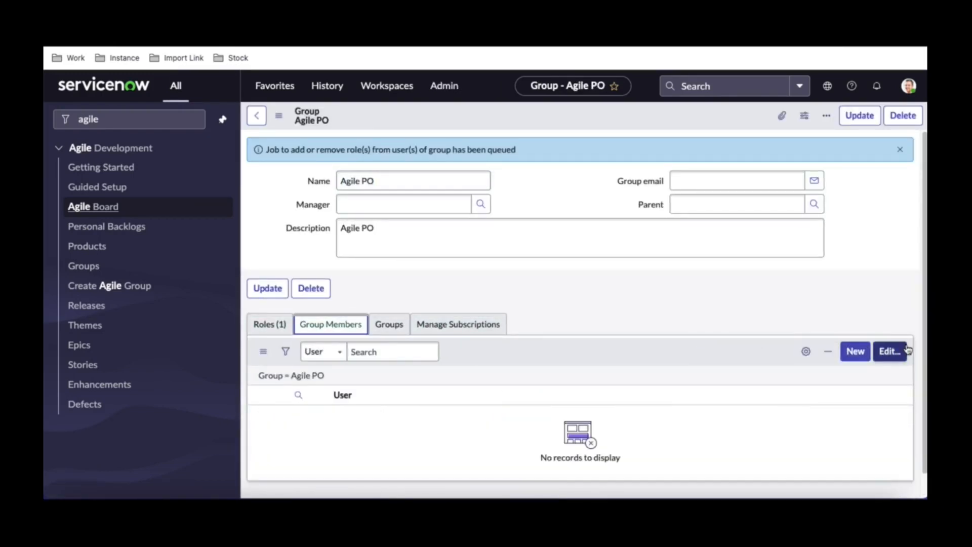
left_click(892, 357)
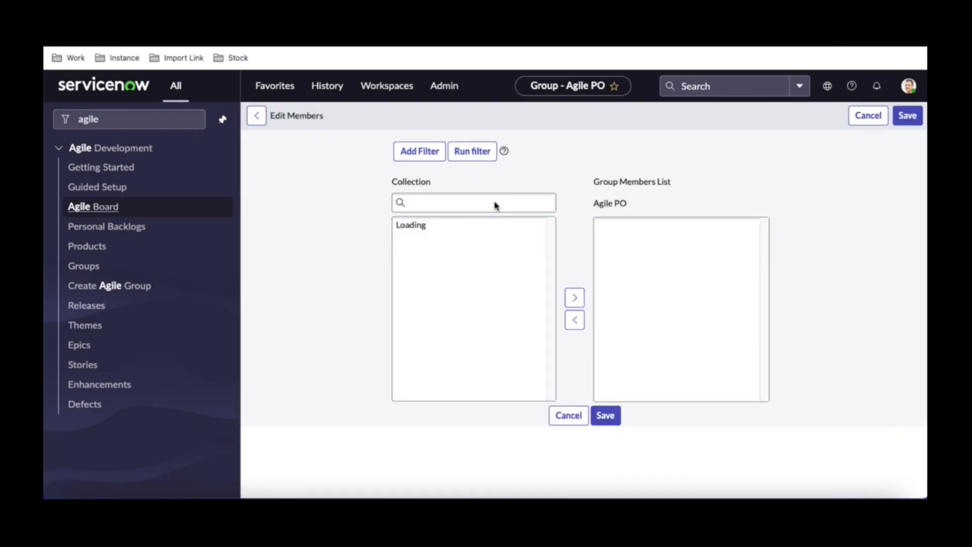
left_click(433, 260)
type("scrum p")
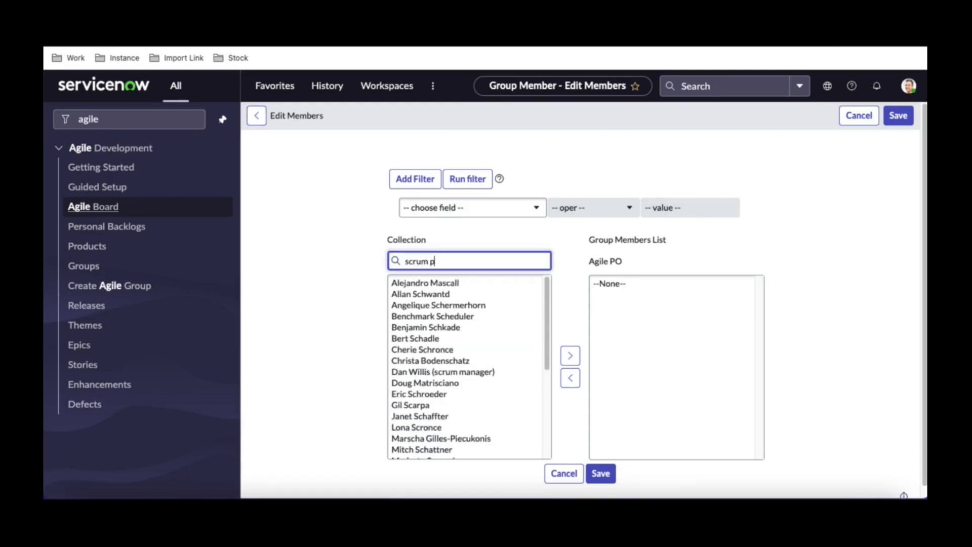
left_click(431, 282)
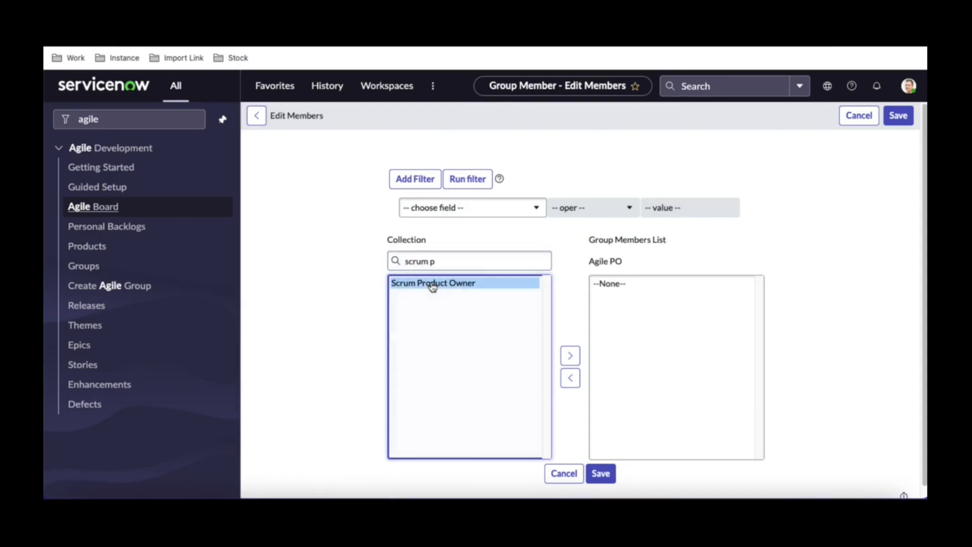
left_click(570, 355)
left_click(599, 475)
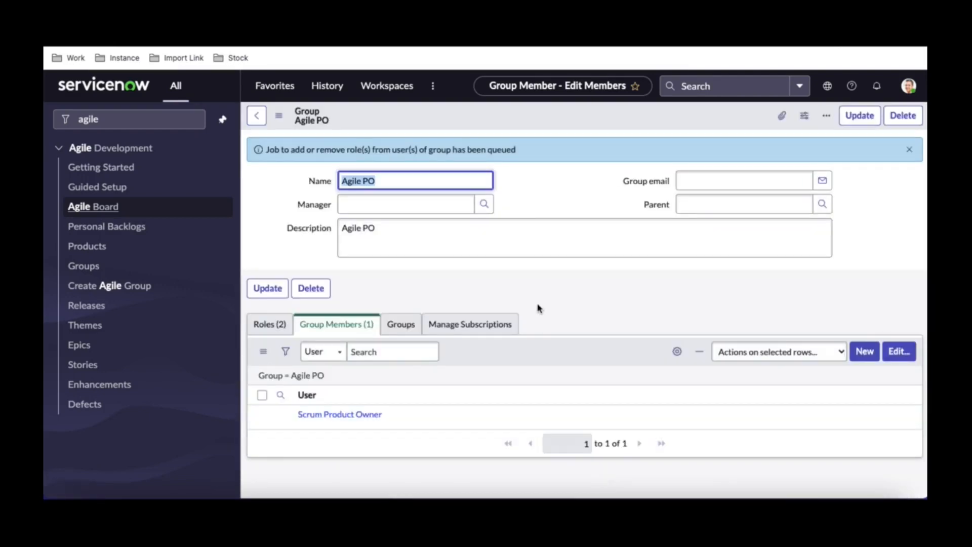
Copy the group member's name and use it to impersonate the Scrum Product Owner user.
left_click_drag(386, 415, 299, 418)
key("ctrl+c")
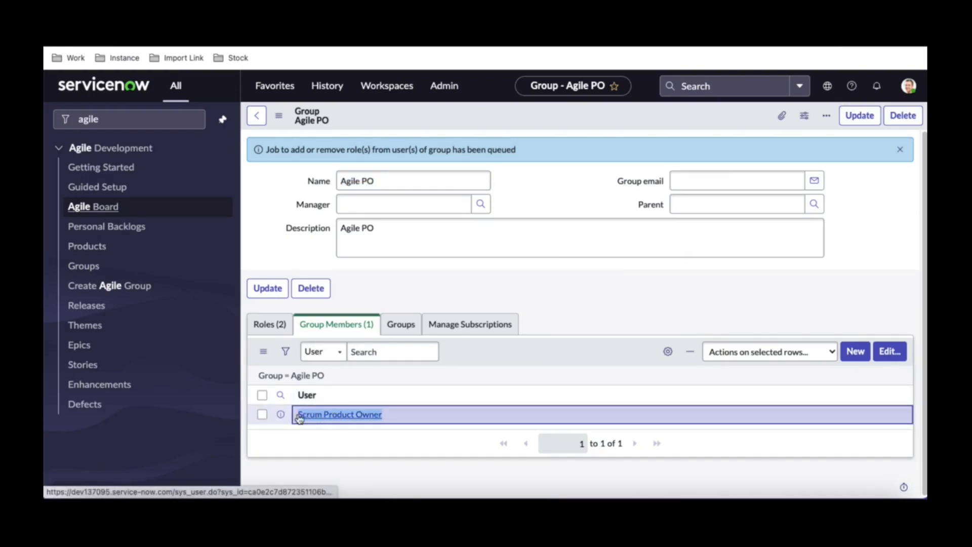
left_click(908, 85)
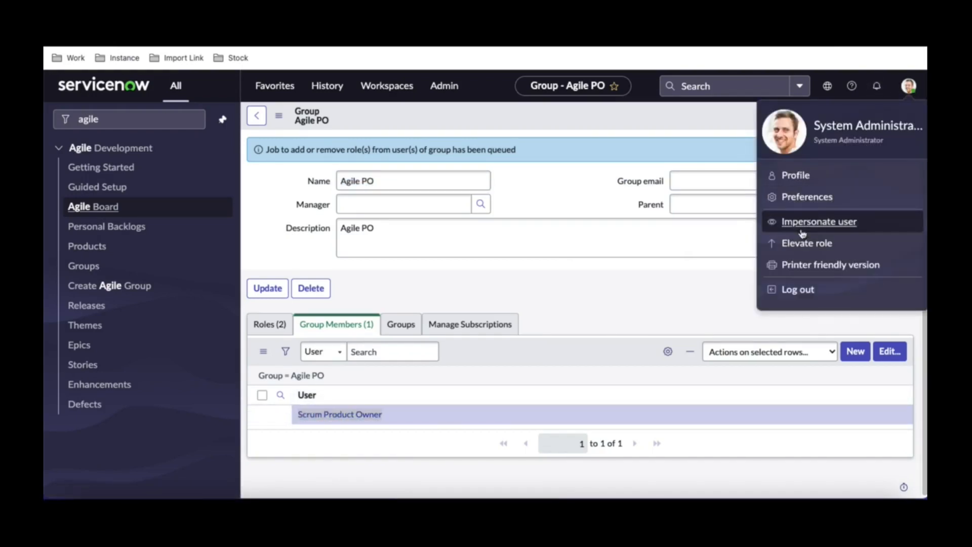
left_click(805, 228)
left_click(380, 223)
key("ctrl+v")
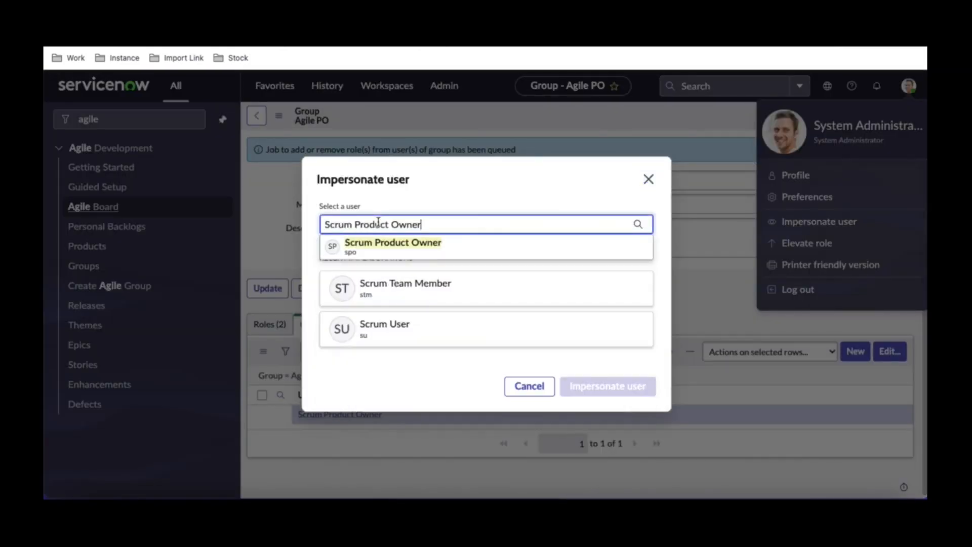
left_click(386, 244)
left_click(605, 399)
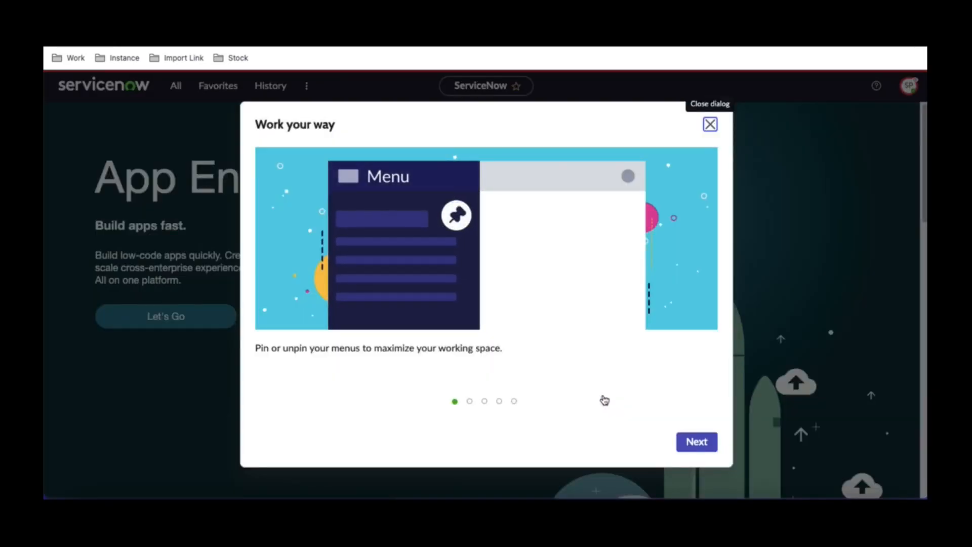
Close the introductory dialog, filter the navigator by "agile" and open the Products list to check the product owner's access.
left_click(711, 125)
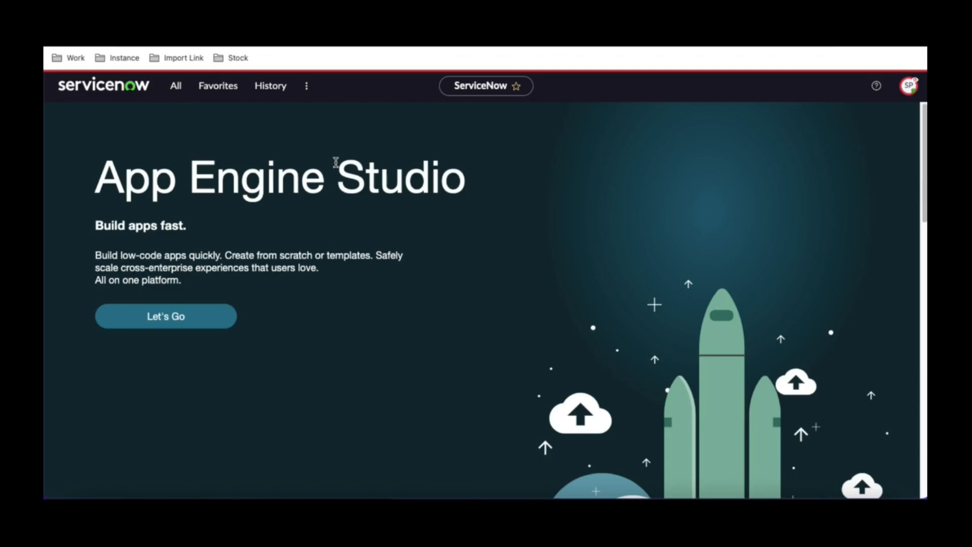
left_click(177, 88)
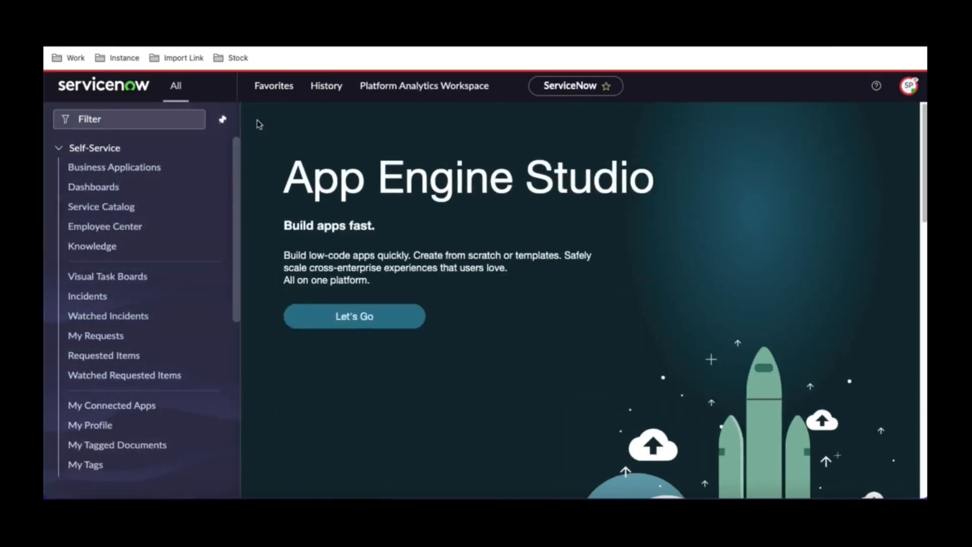
type("agile")
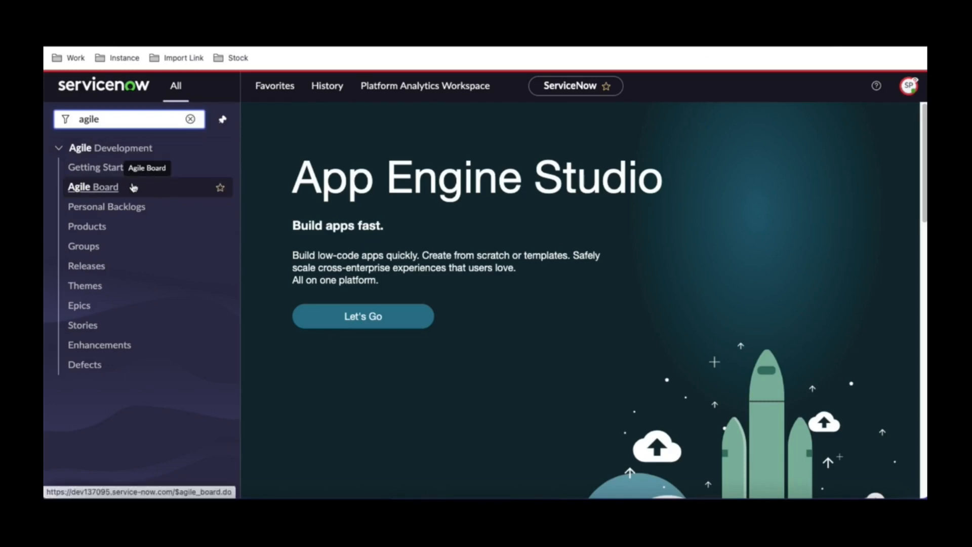
left_click(116, 232)
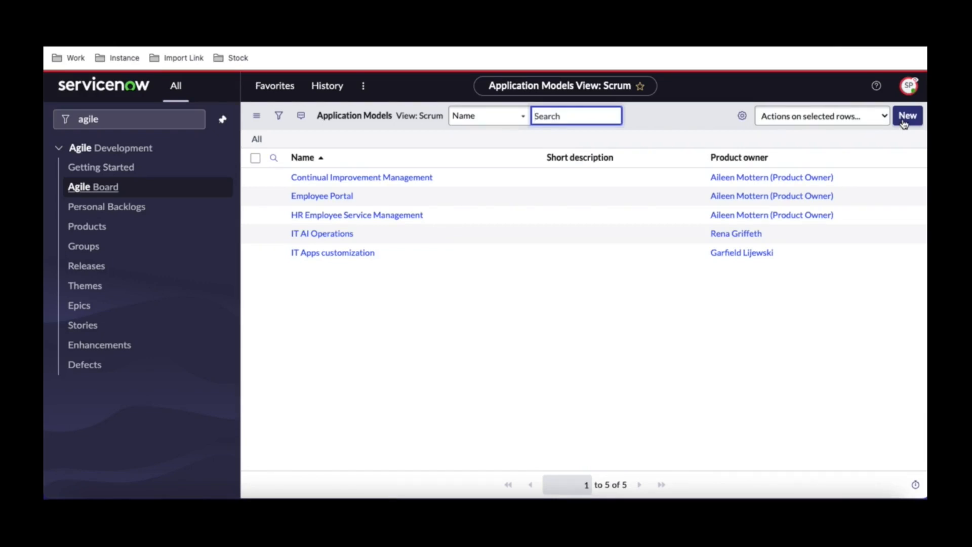
Examine the HR Employee Service Management product, the groups and stories of its HR Implementation Release 1, and the Agile groups list.
left_click(365, 218)
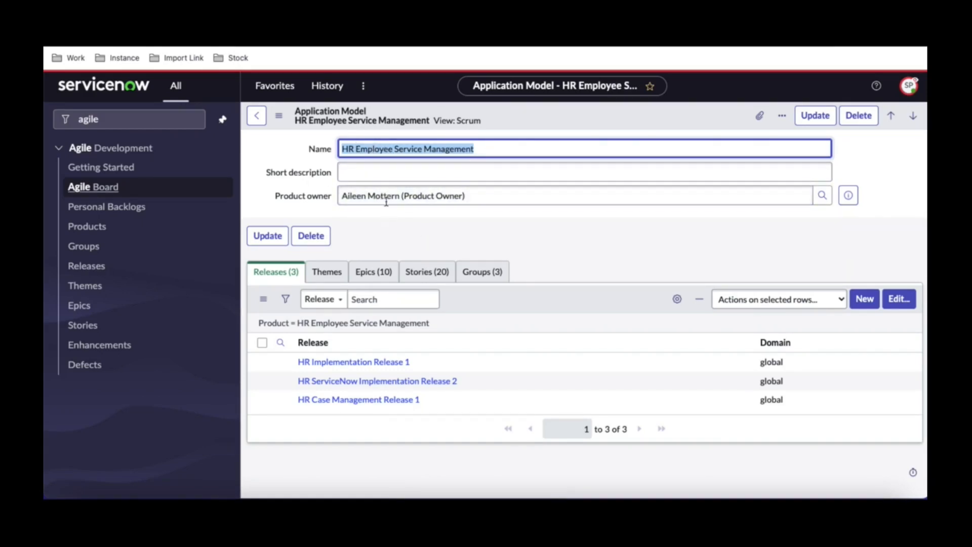
left_click(329, 363)
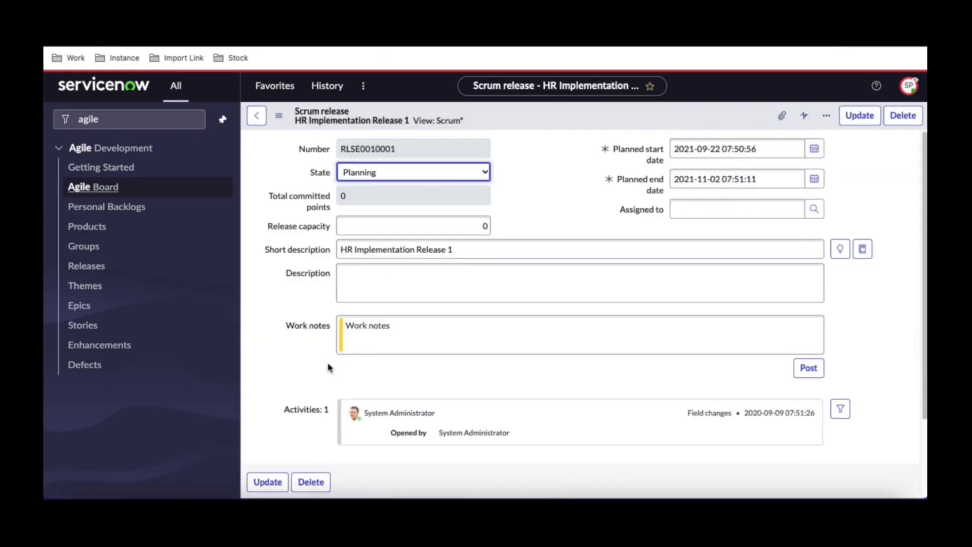
scroll(329, 369, "down", 4)
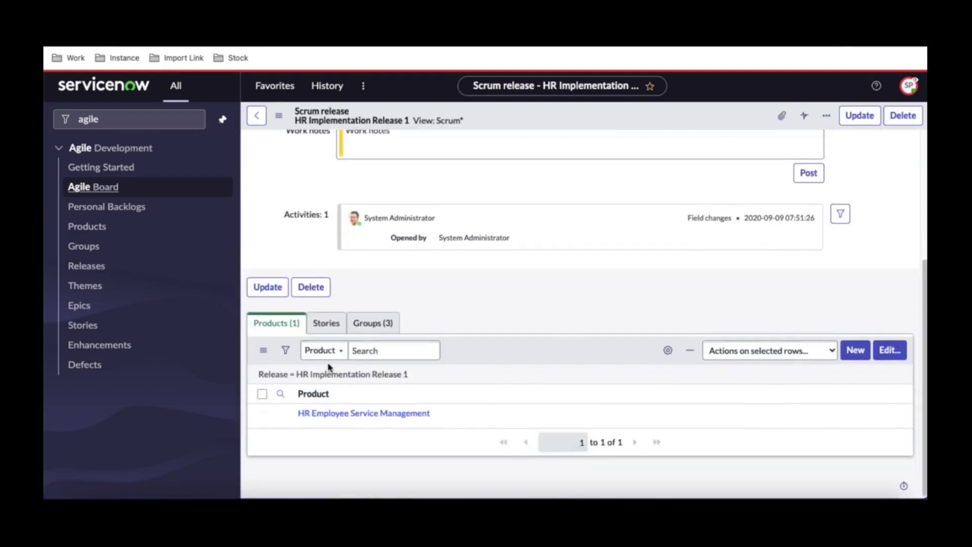
left_click(370, 324)
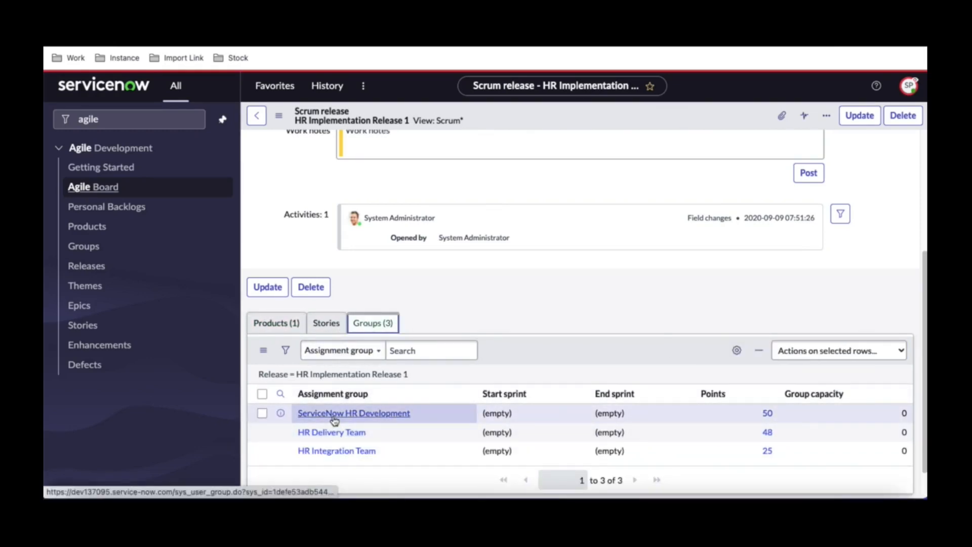
left_click(324, 330)
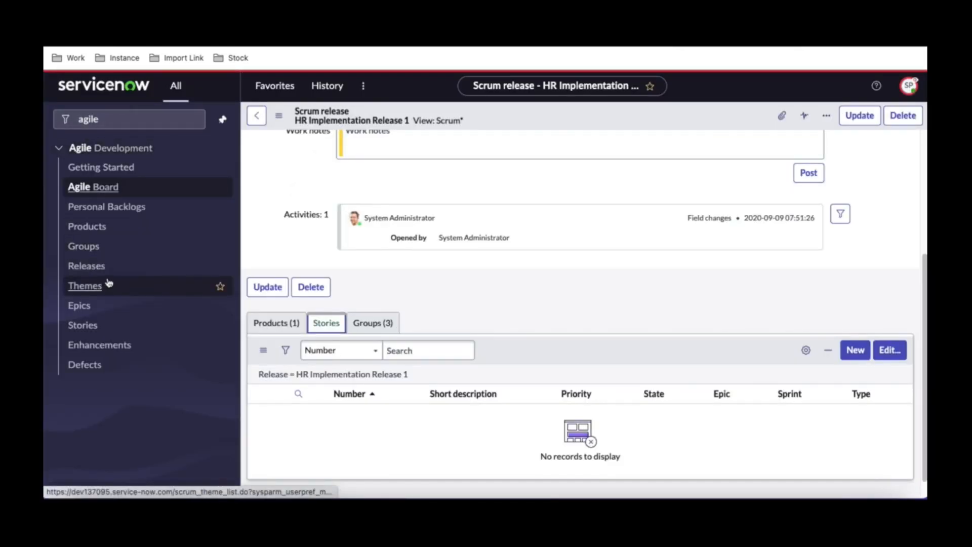
left_click(114, 248)
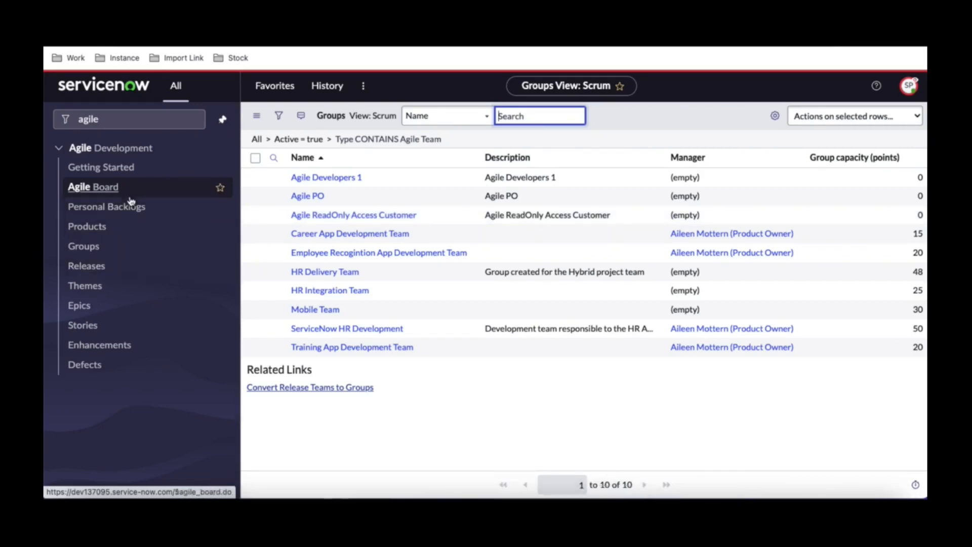
End the product owner impersonation and filter the administrator's navigator by "agile".
left_click(908, 85)
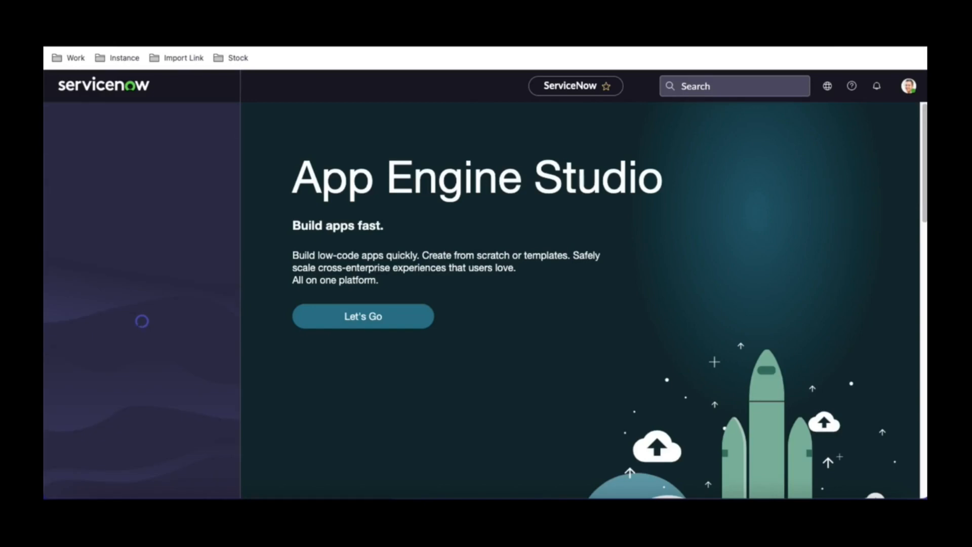
type("a")
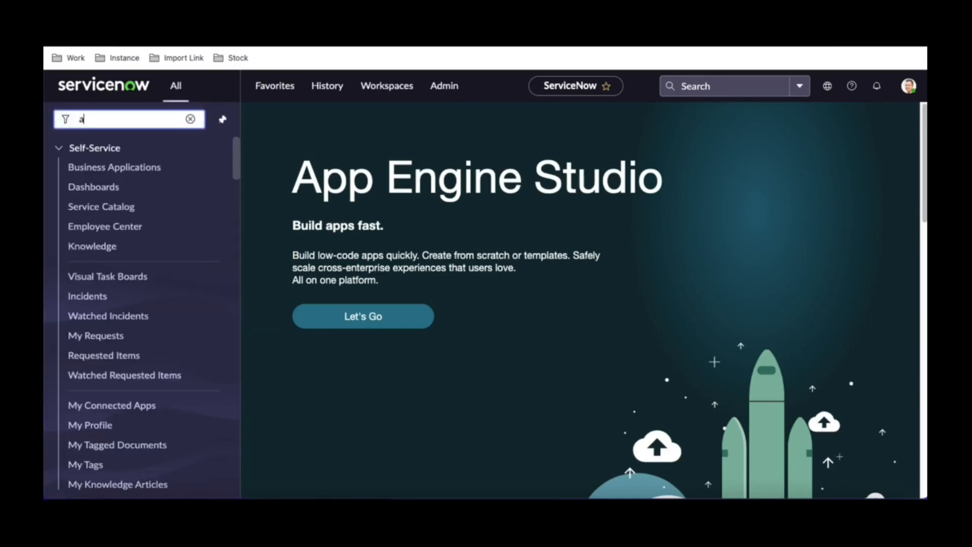
type("gile")
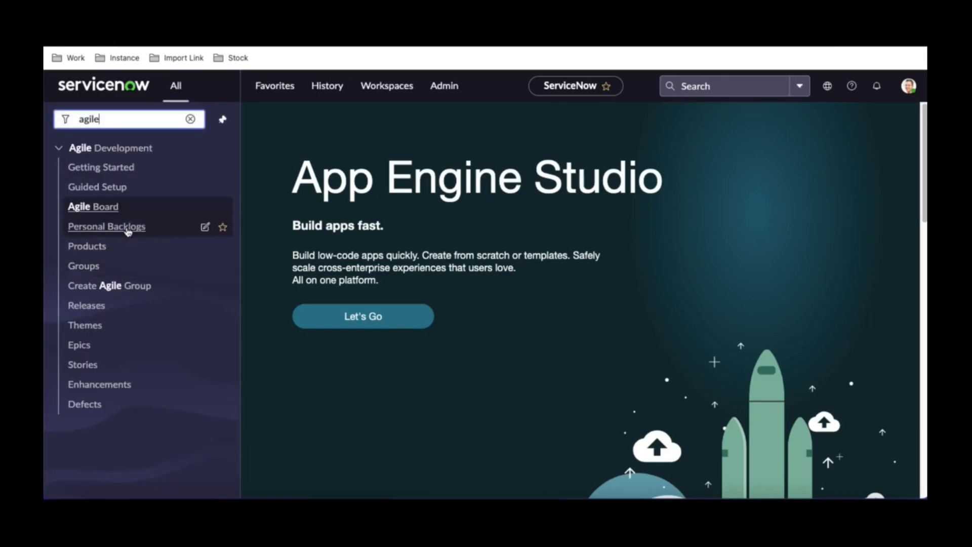
Create an Agile group with "Agile Scrum Master" as both its name and description.
left_click(108, 299)
type("Agile Scrum Master")
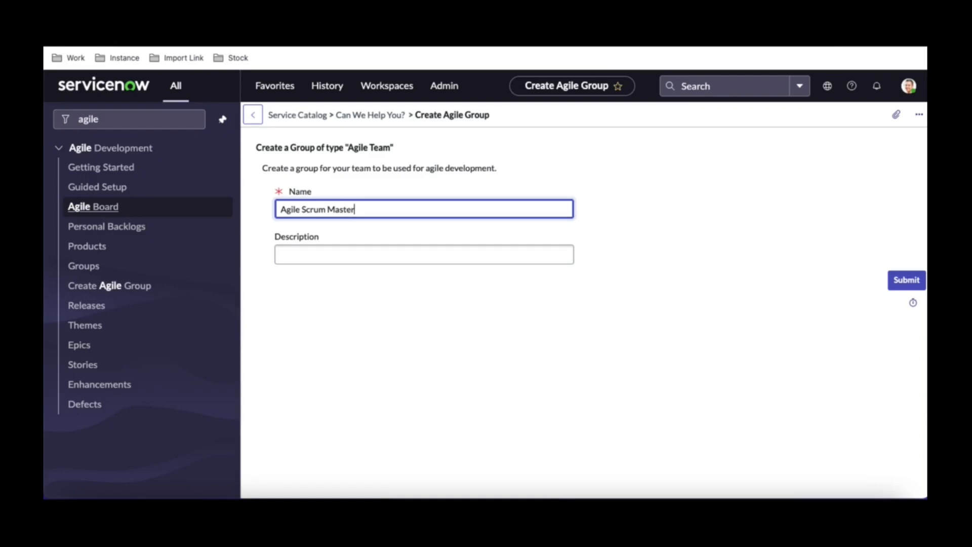
key("ctrl+a")
key("ctrl+c")
key("Tab")
key("ctrl+v")
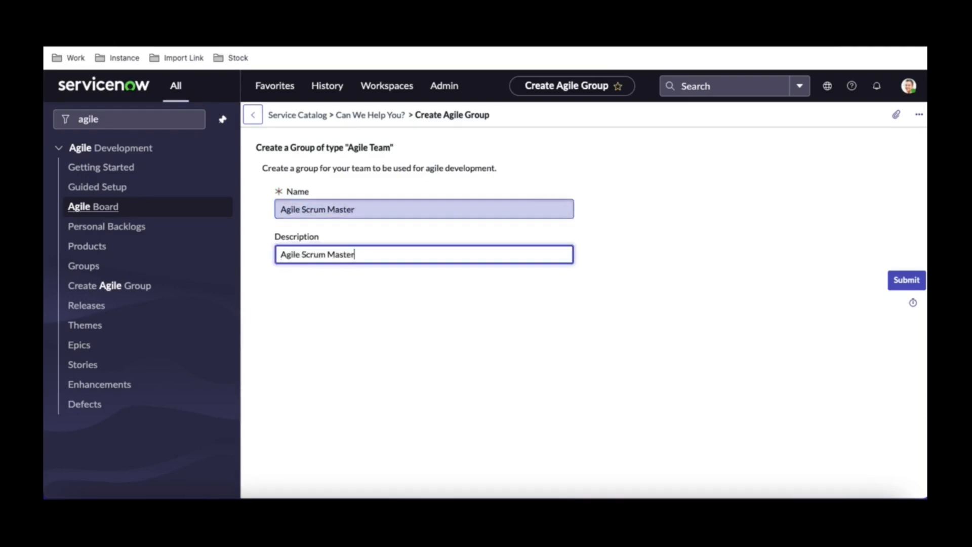
left_click(896, 285)
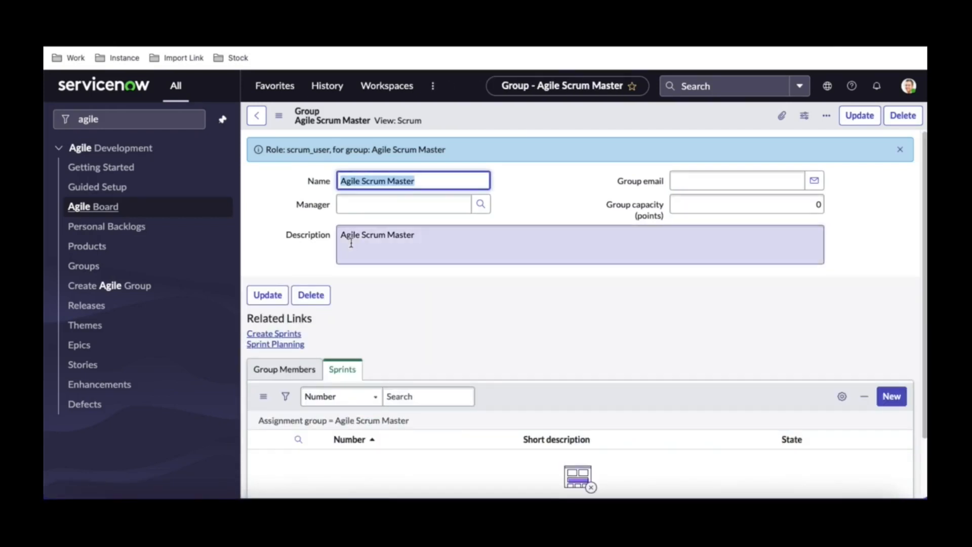
Show the Agile Scrum Master group in the Default view, add the scrum_master role to it and save the role list.
right_click(340, 125)
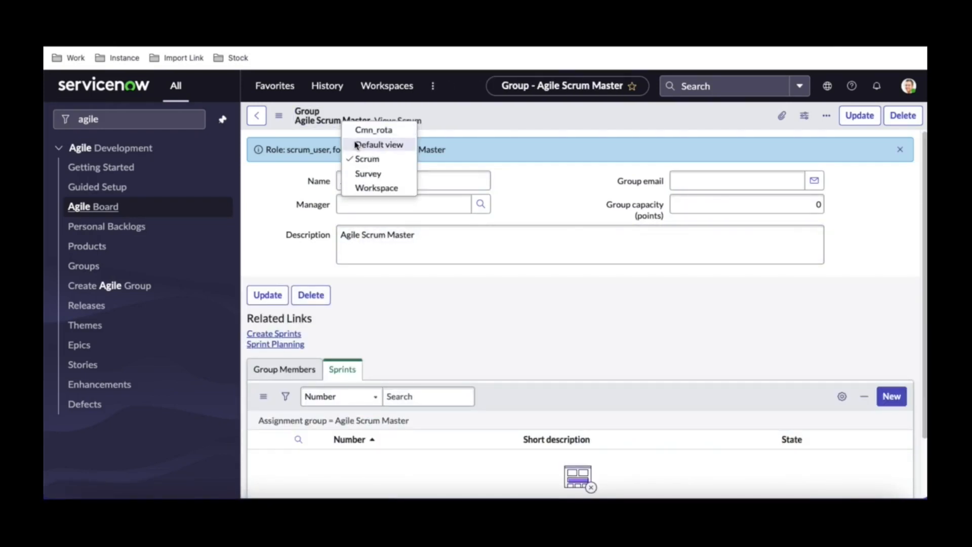
left_click(357, 144)
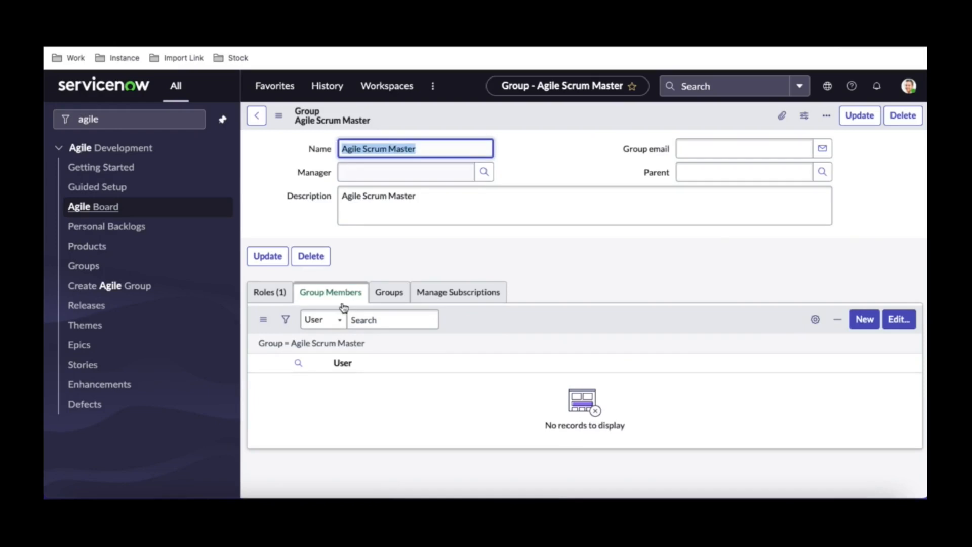
left_click(279, 299)
left_click(894, 321)
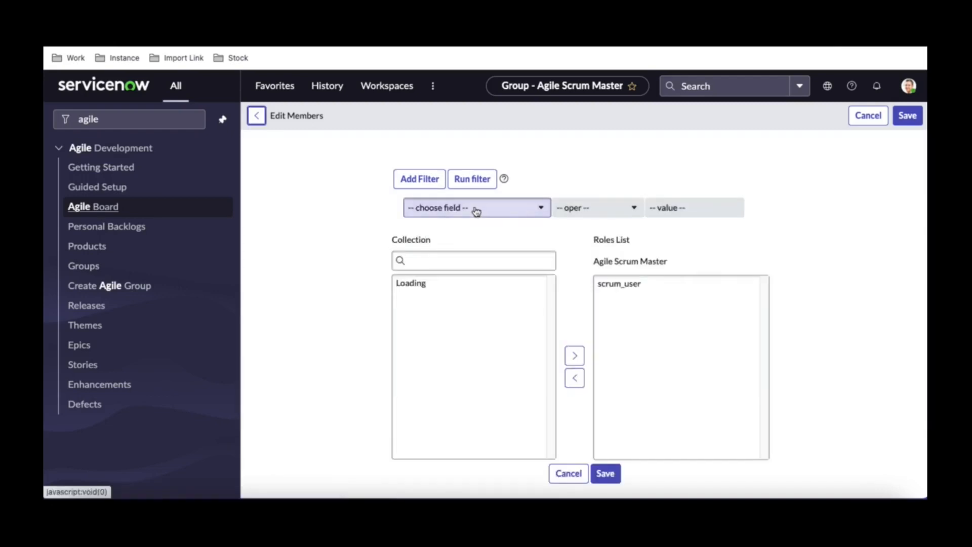
left_click(426, 261)
type("scrum")
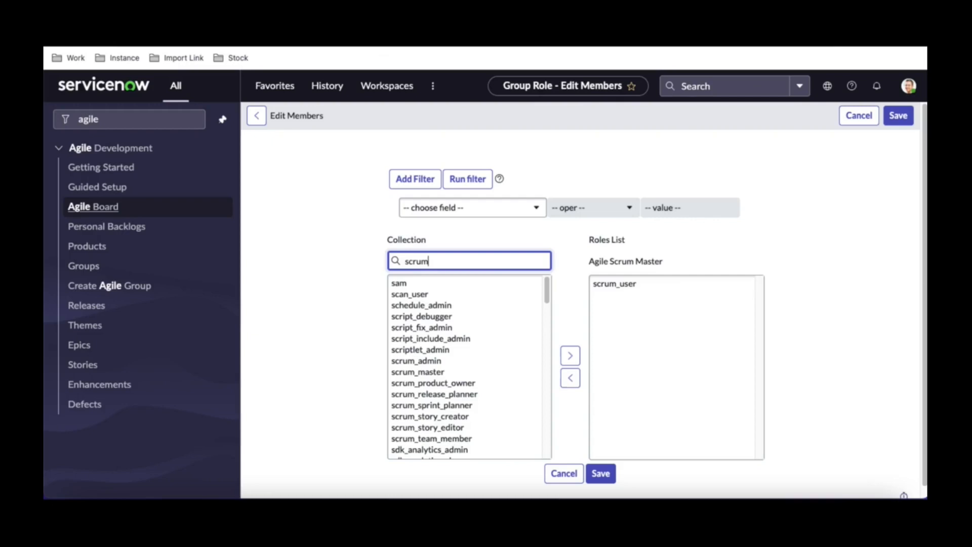
type("_mas")
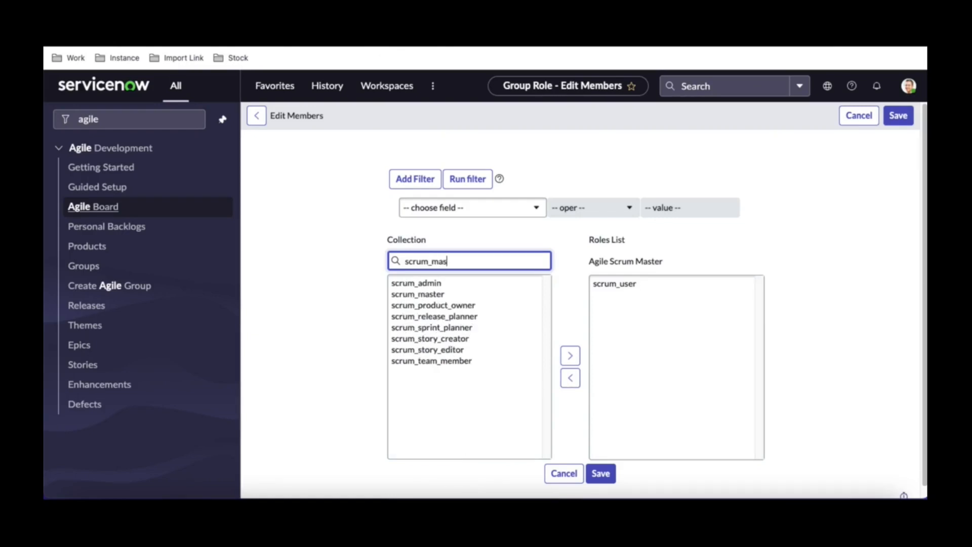
left_click(433, 285)
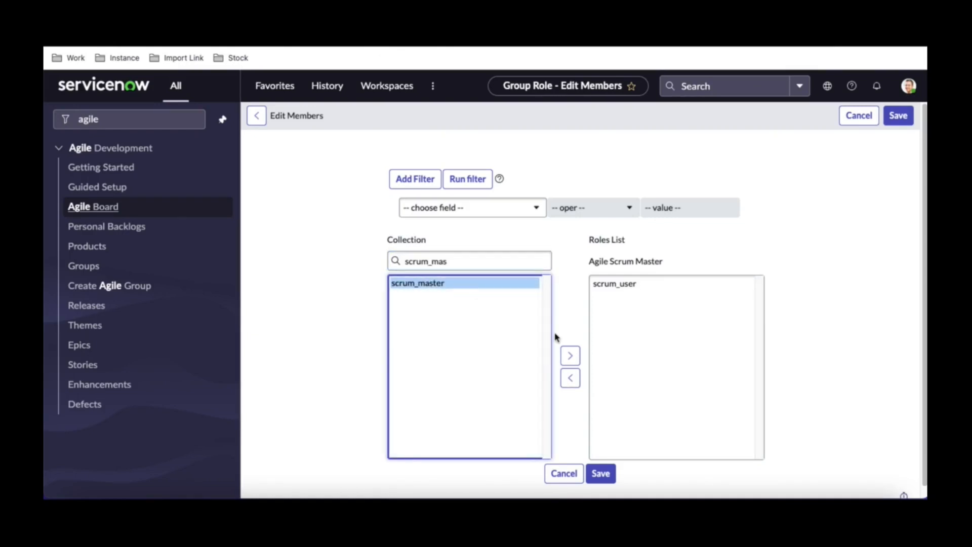
left_click(570, 357)
left_click(610, 477)
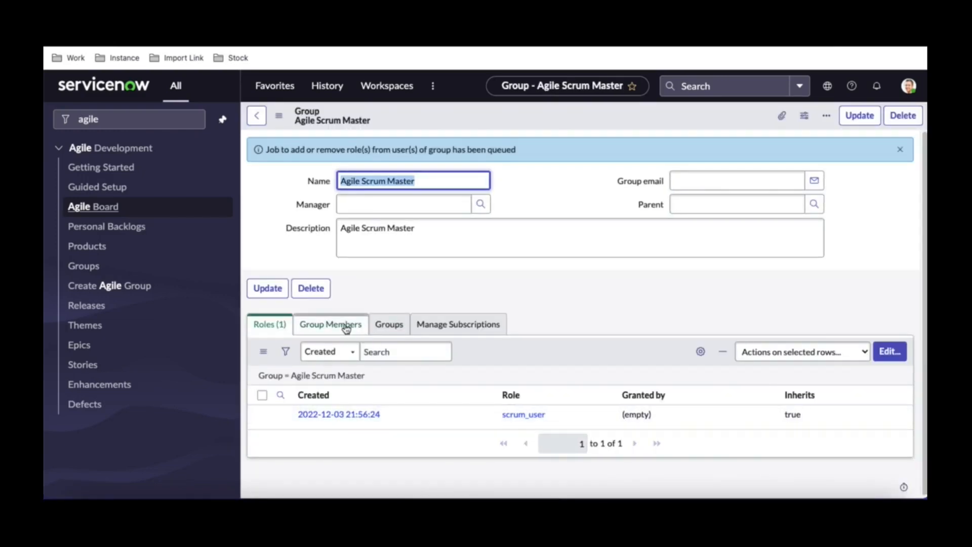
Add the Scrum Master user as a member of the Agile Scrum Master group and save the member list.
left_click(357, 325)
left_click(896, 357)
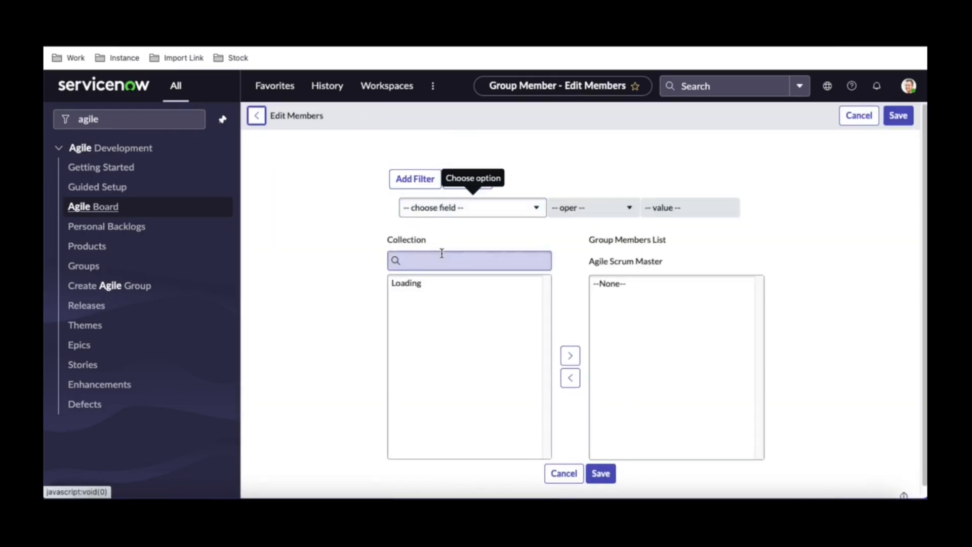
left_click(442, 258)
type("sc")
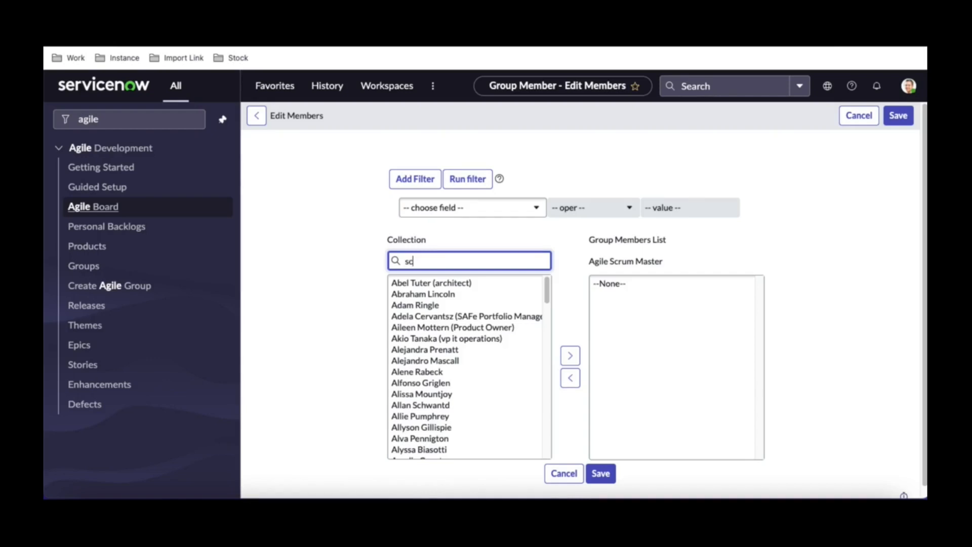
type("rum")
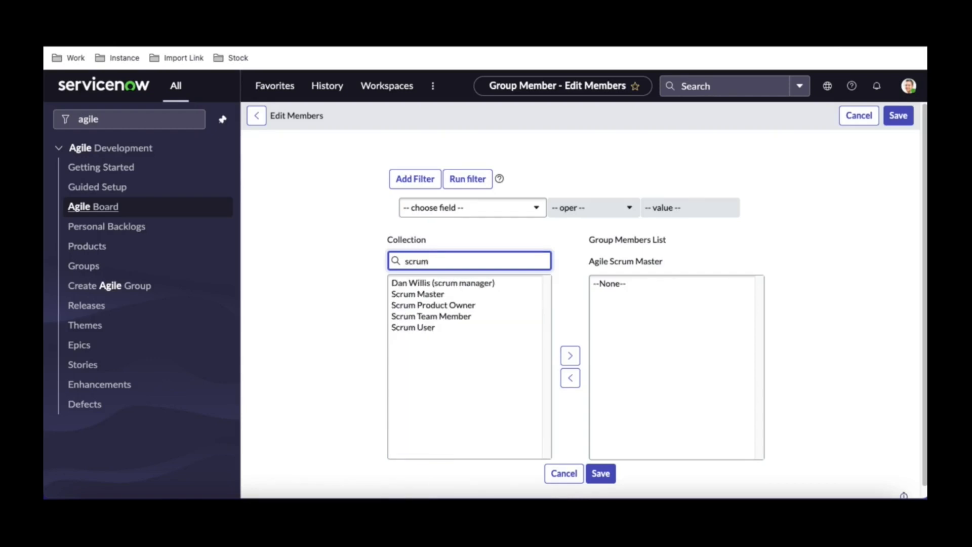
left_click(433, 295)
left_click(570, 355)
left_click(600, 475)
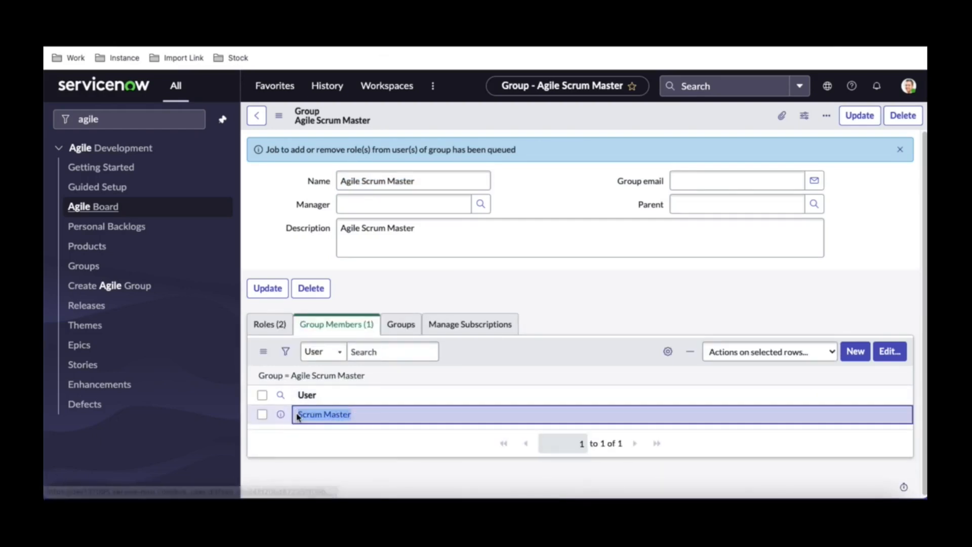
Impersonate the Scrum Master user, finding the account with the name copied from the group's member list.
left_click(912, 88)
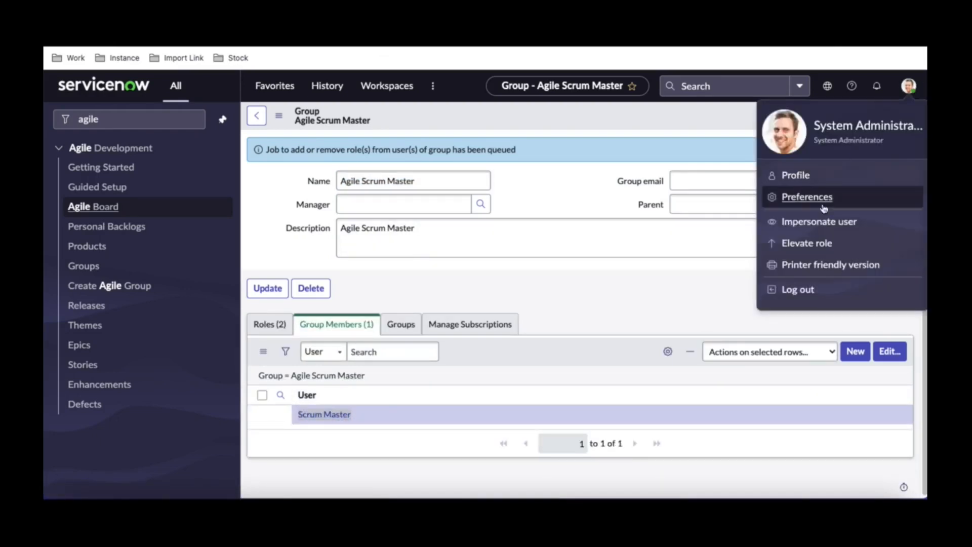
left_click(819, 225)
left_click(403, 213)
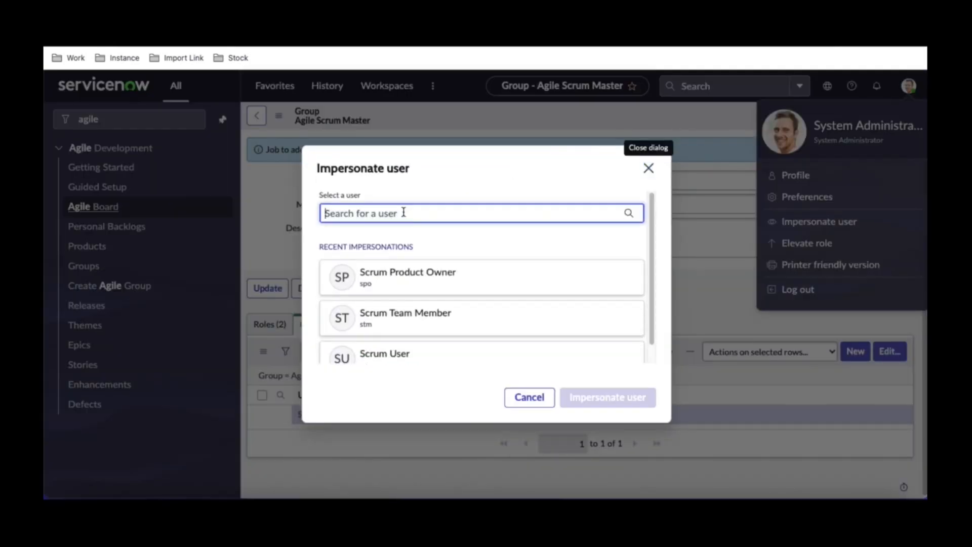
key("ctrl+v")
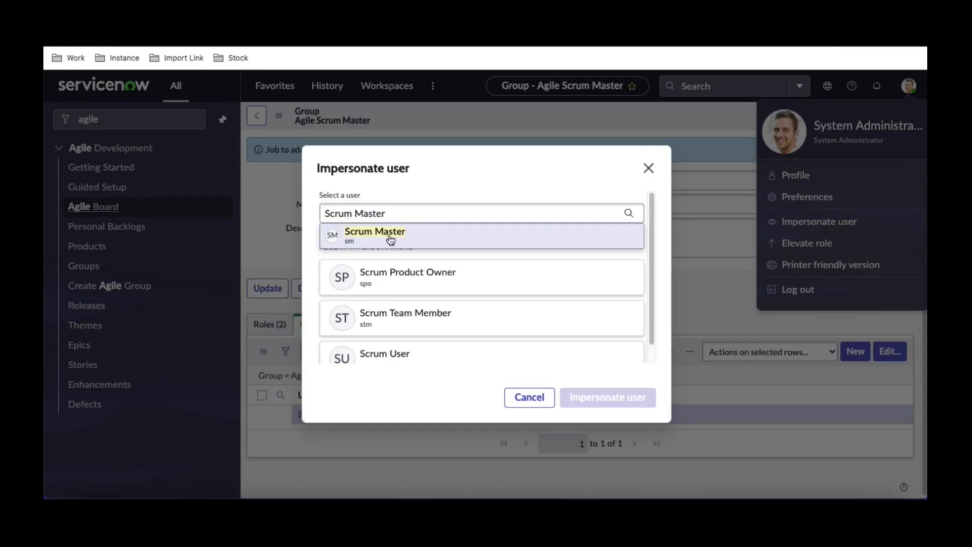
left_click(391, 237)
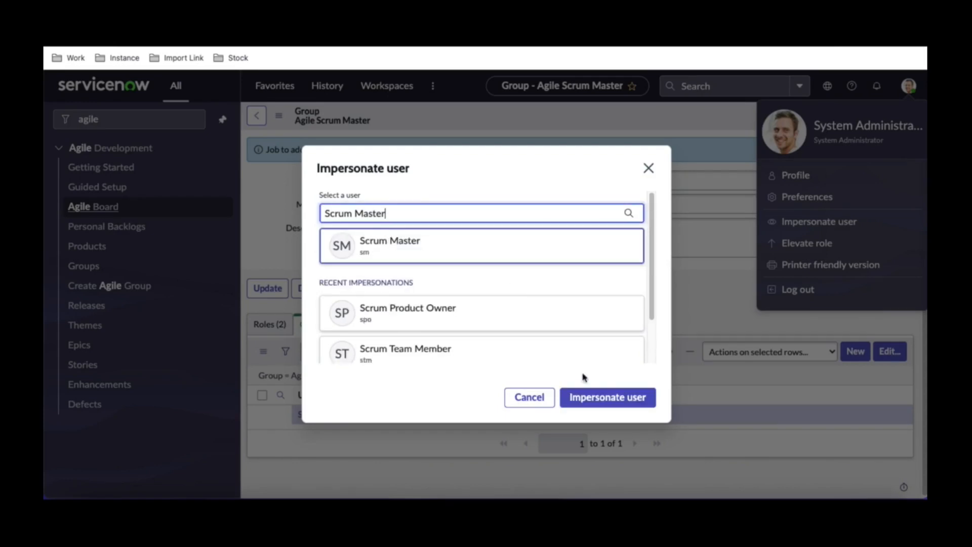
left_click(595, 398)
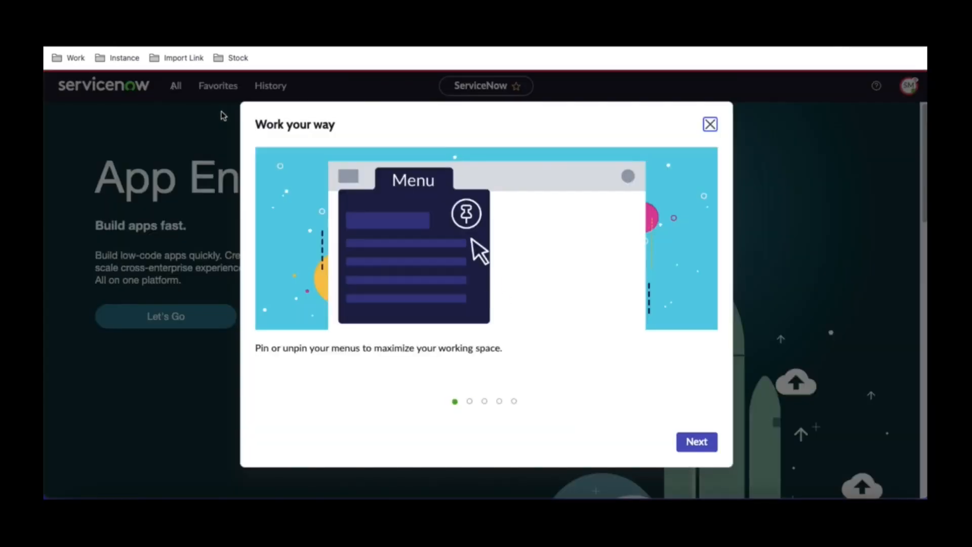
Dismiss the introductory dialog, filter the navigator by "agile" and open the Products list as the Scrum Master.
left_click(710, 124)
left_click(183, 91)
type("agile")
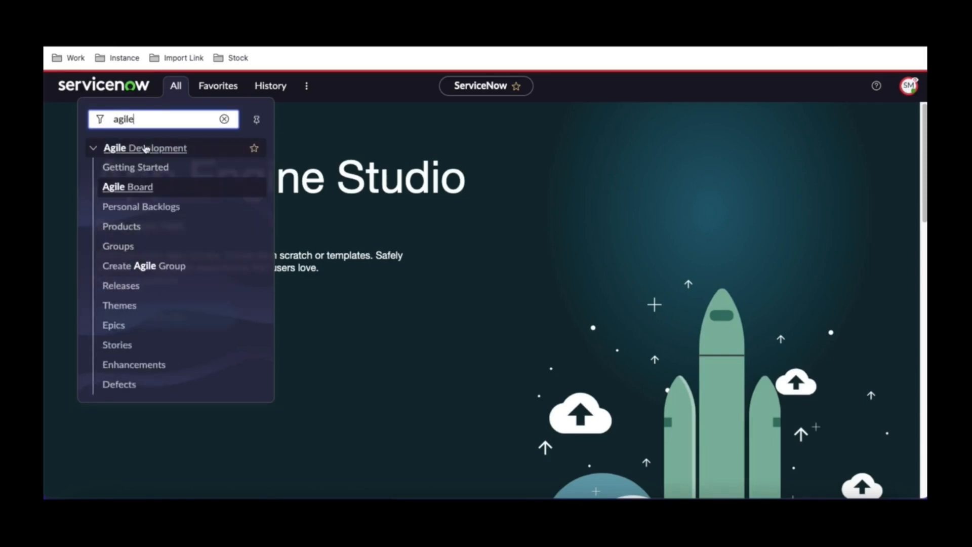
left_click(132, 237)
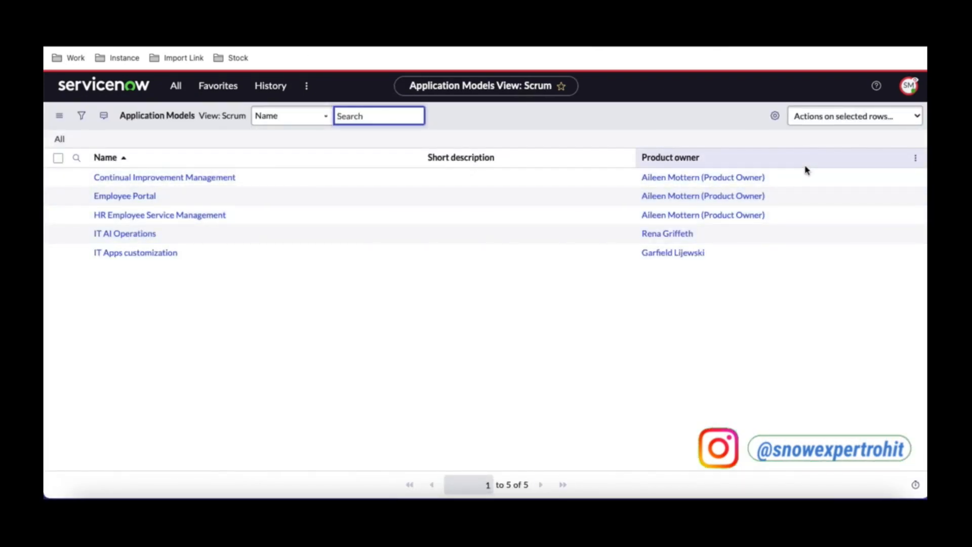
Check the Scrum Master's access to the IT AI Operations product, its Automation theme and its Wifi diagnostics epic.
left_click(125, 234)
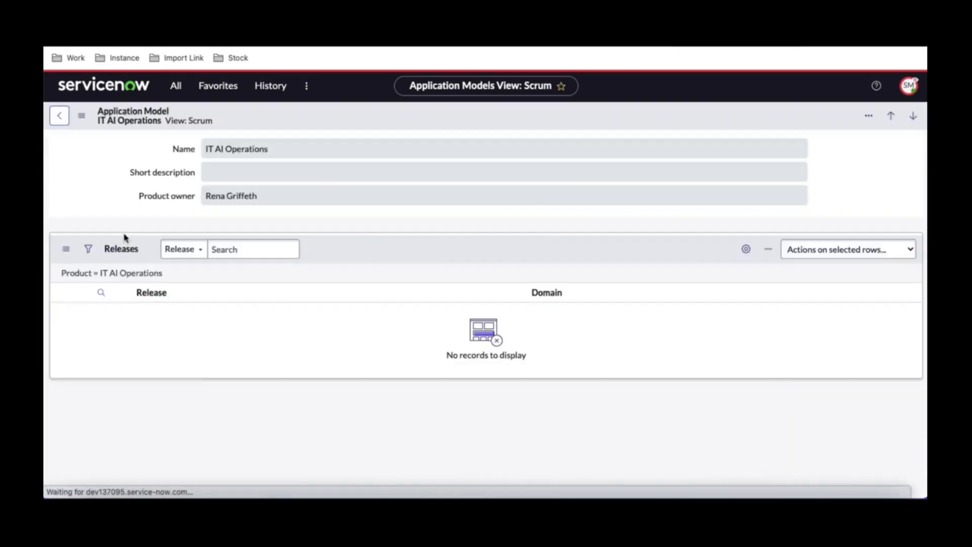
left_click(123, 258)
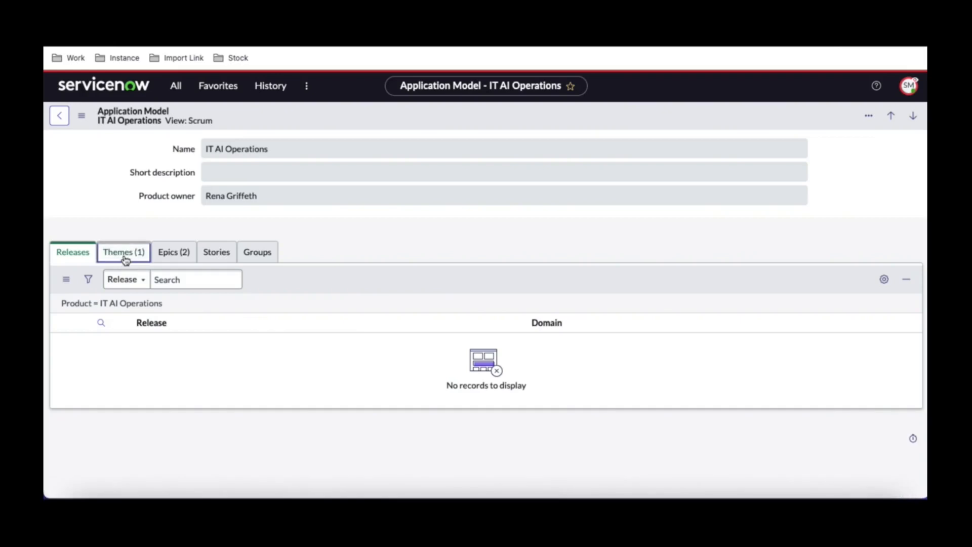
left_click(129, 342)
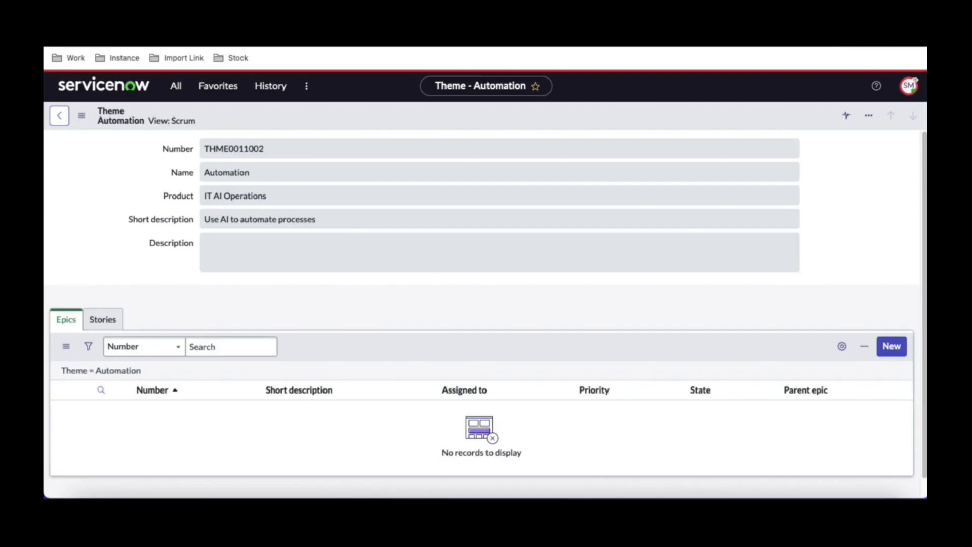
key("alt+Left")
left_click(178, 253)
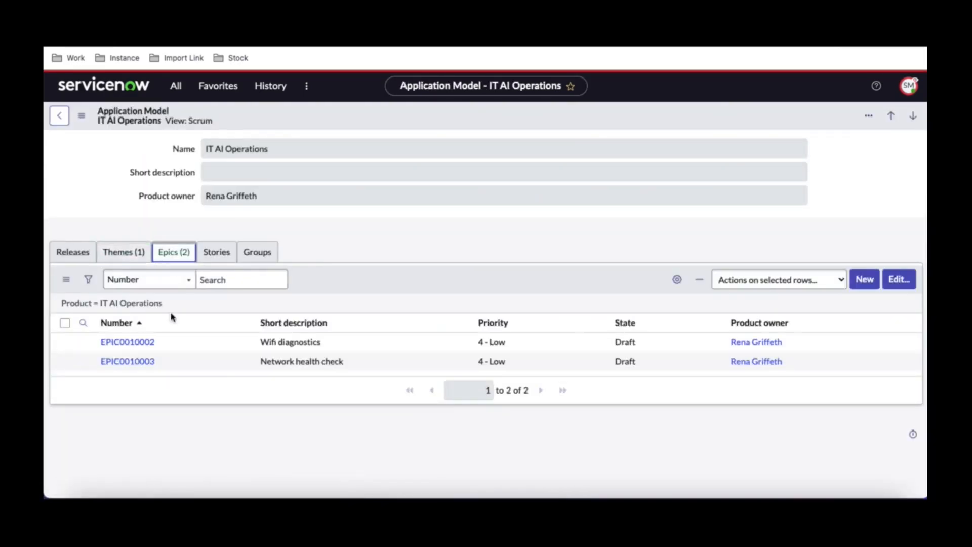
left_click(136, 343)
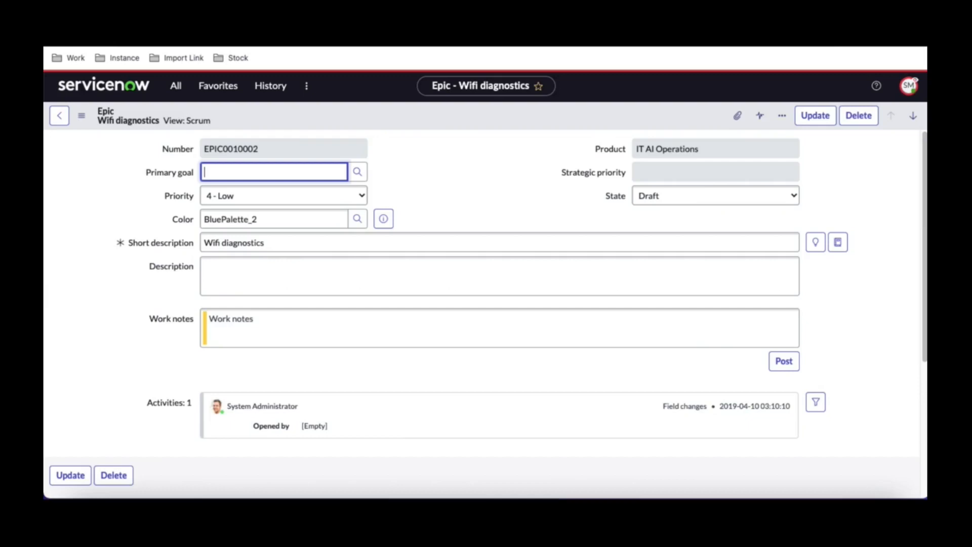
Switch to the SnowExpertRohit documentation site and open the Agile Details article from the Agile series list.
left_click(326, 36)
scroll(297, 180, "up", 2)
scroll(297, 180, "up", 3)
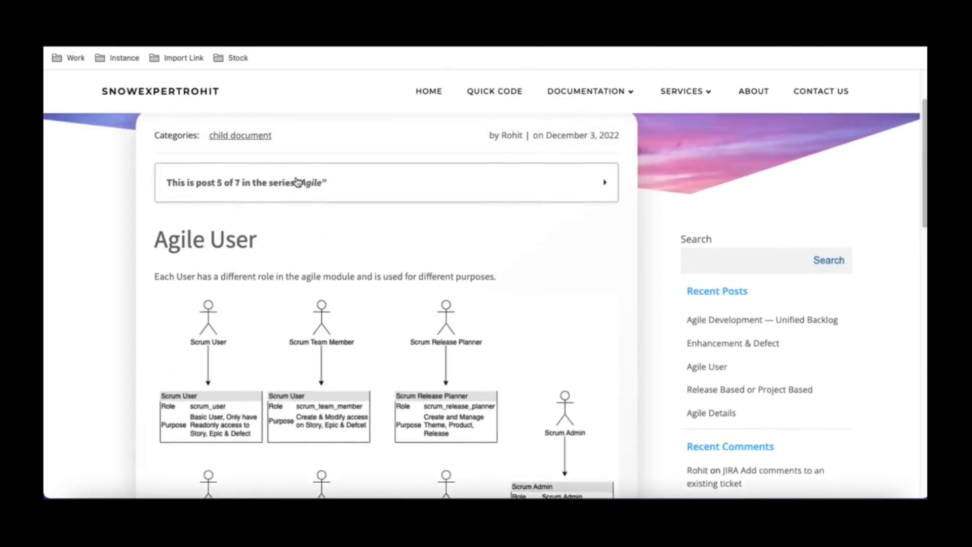
left_click(256, 202)
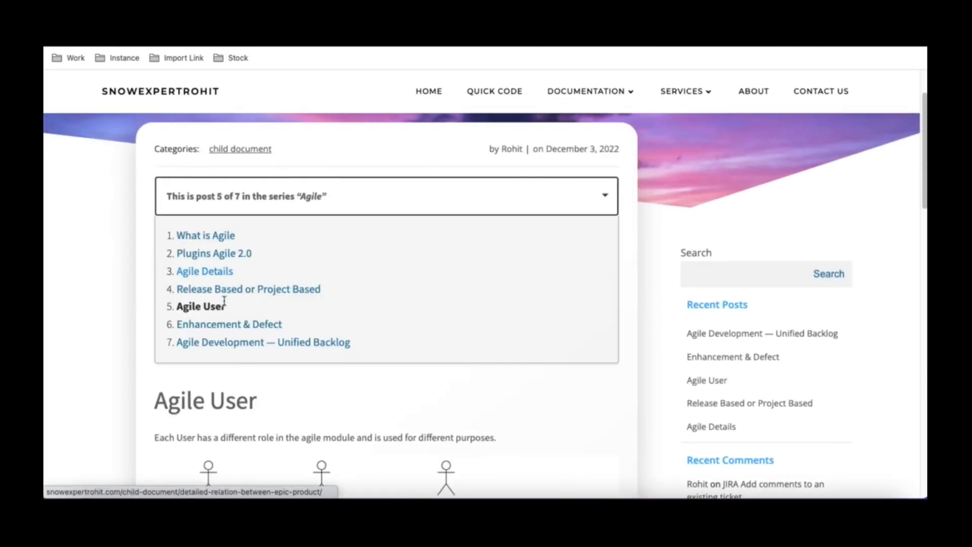
left_click(213, 277)
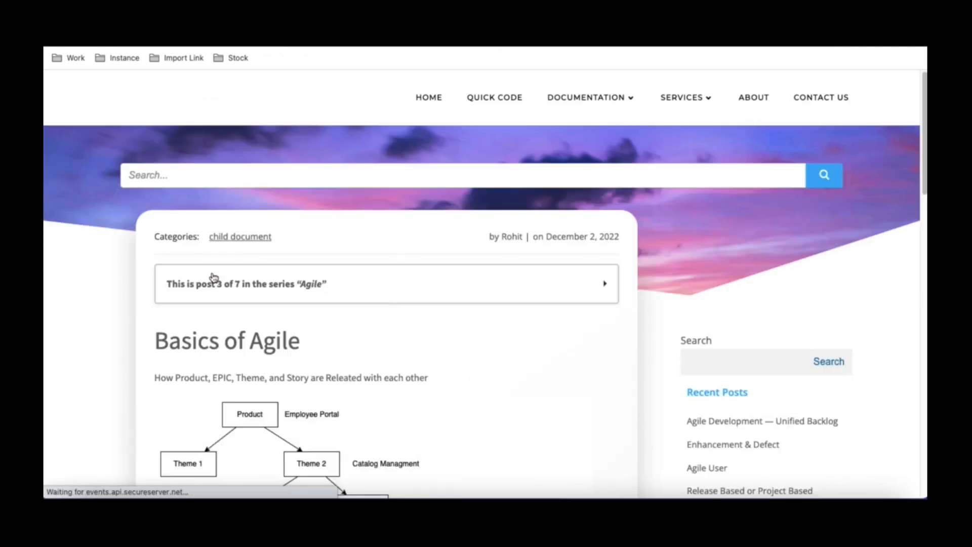
Study the Basics of Agile diagram of product, theme, epic and story, and read the definitions down to Backlog.
scroll(325, 383, "down", 3)
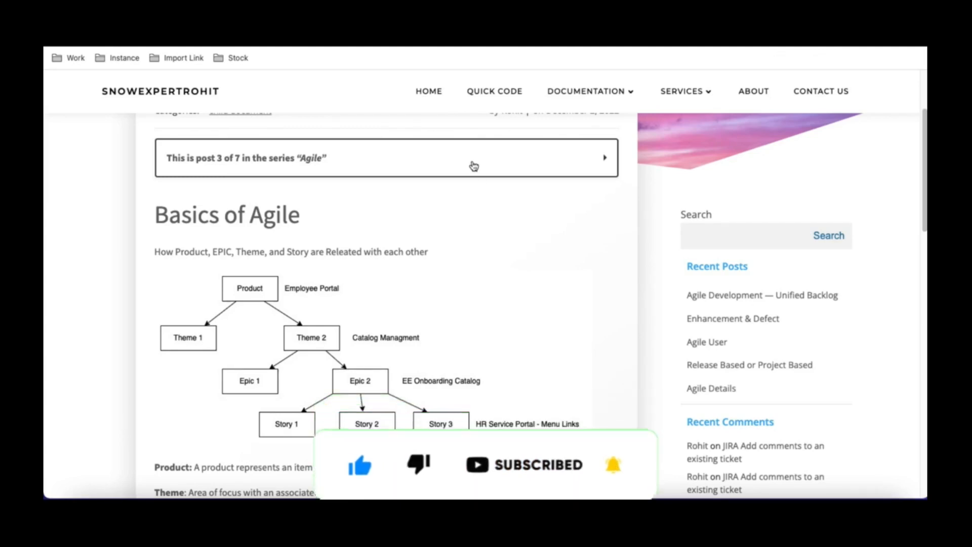
scroll(387, 276, "down", 2)
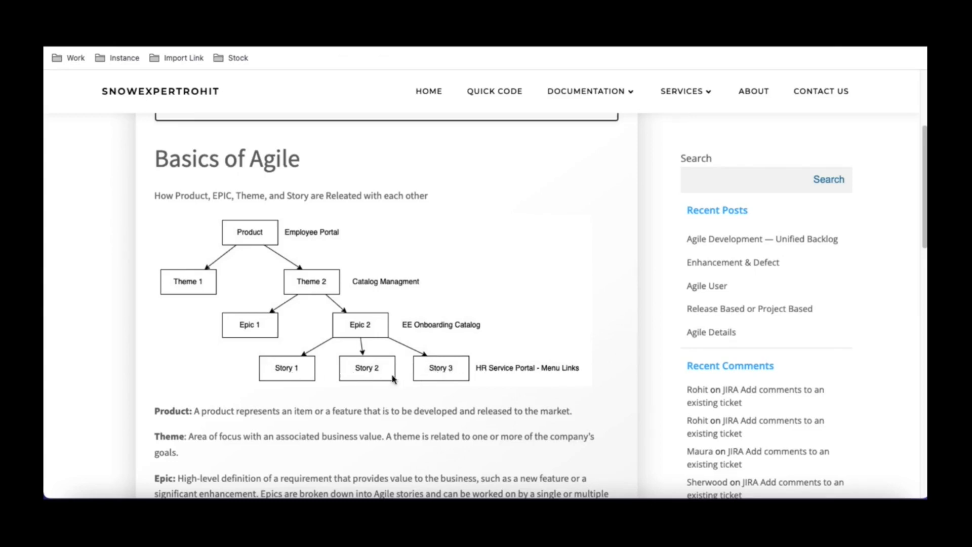
scroll(389, 368, "down", 1)
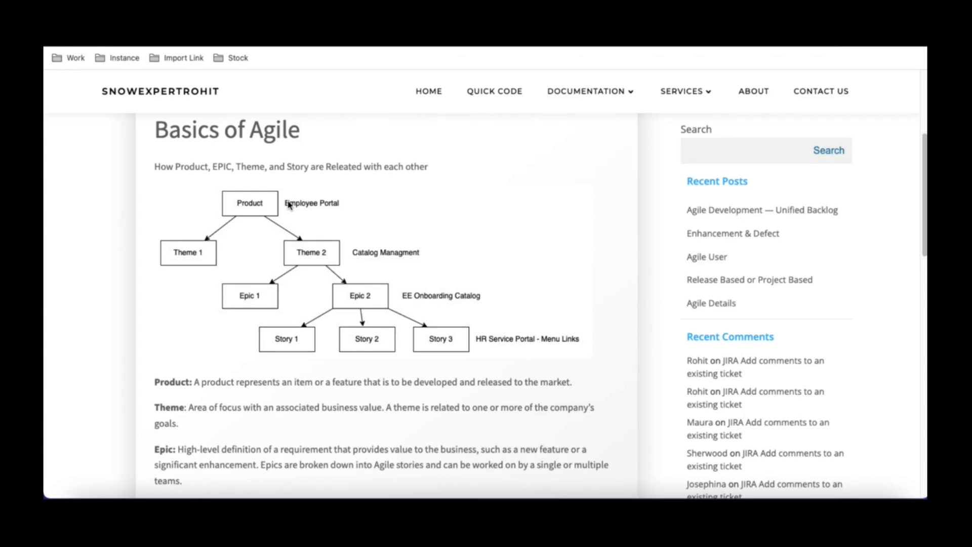
scroll(289, 205, "down", 1)
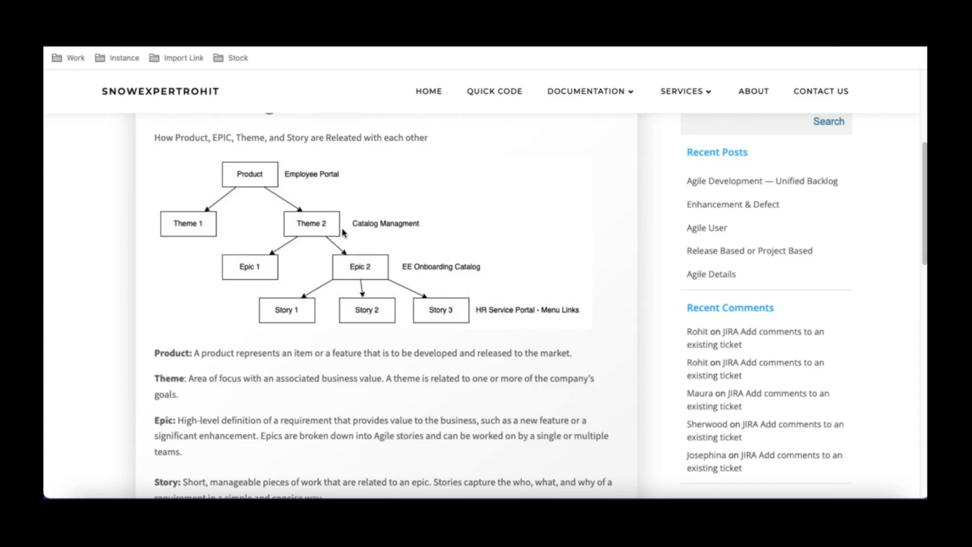
scroll(368, 269, "down", 2)
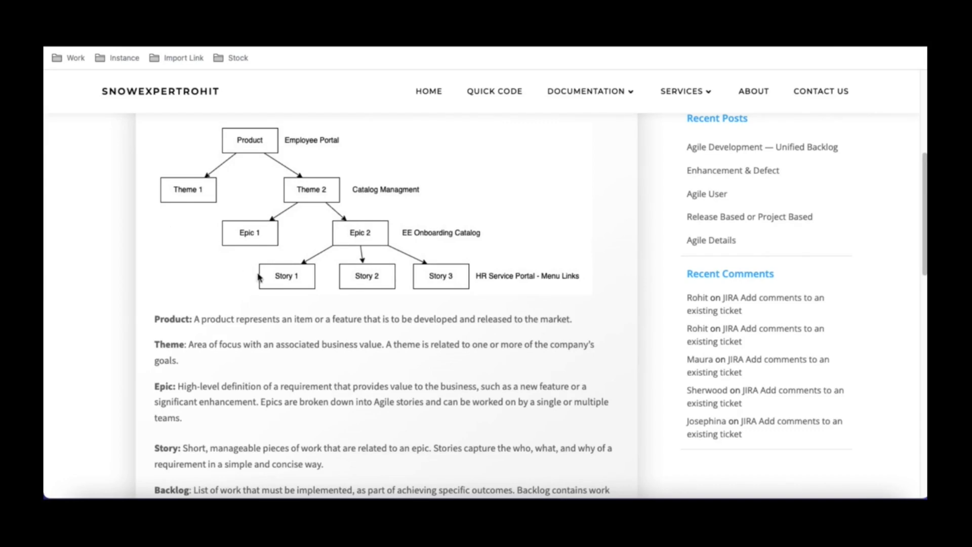
scroll(374, 296, "down", 1)
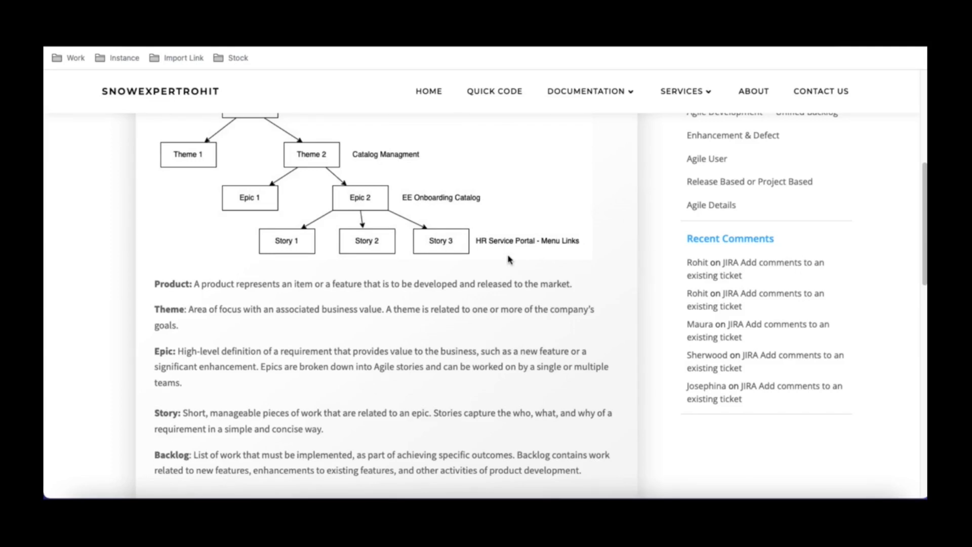
scroll(509, 260, "down", 1)
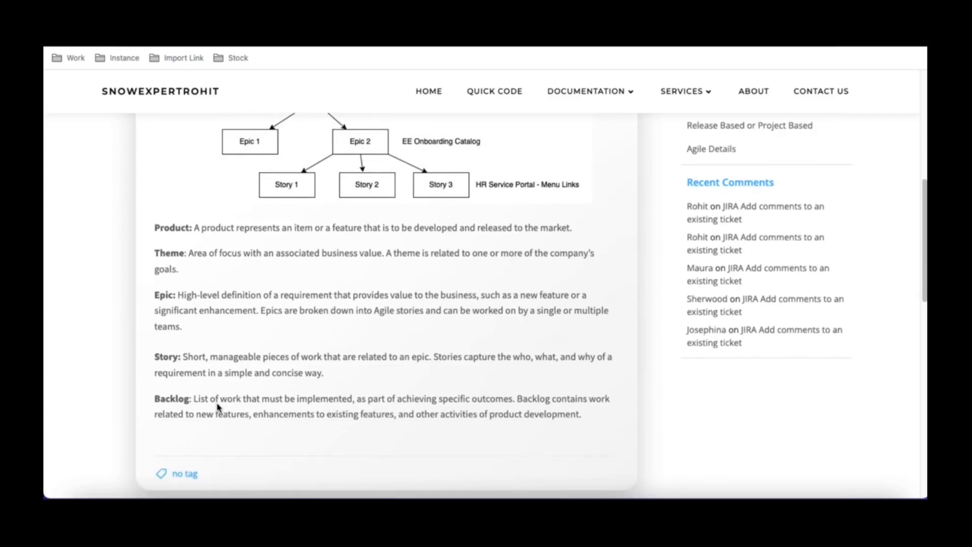
scroll(218, 408, "up", 2)
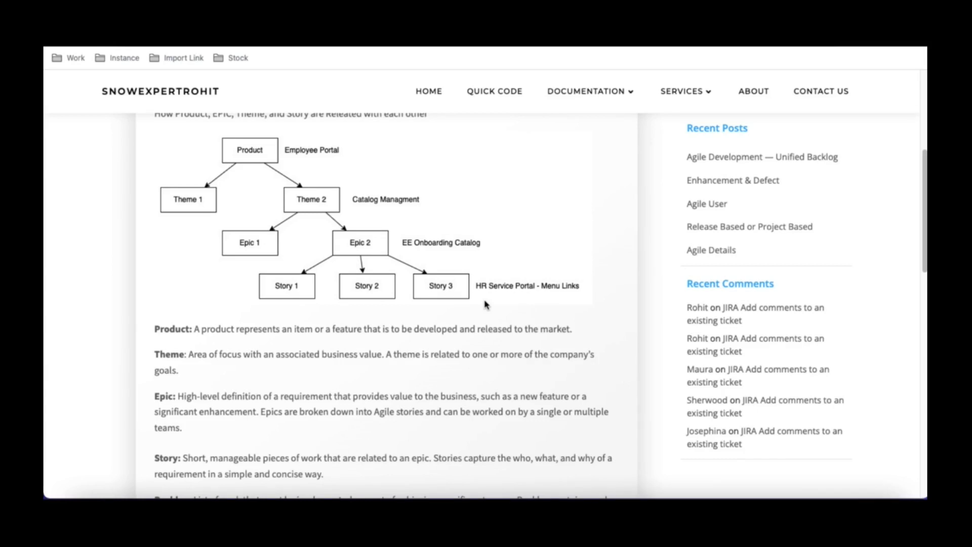
scroll(485, 304, "down", 1)
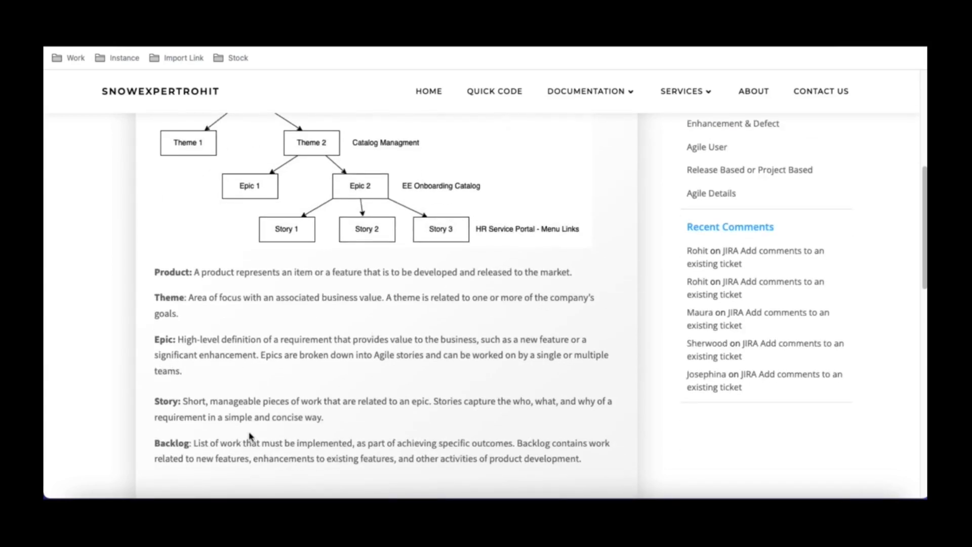
scroll(250, 436, "up", 1)
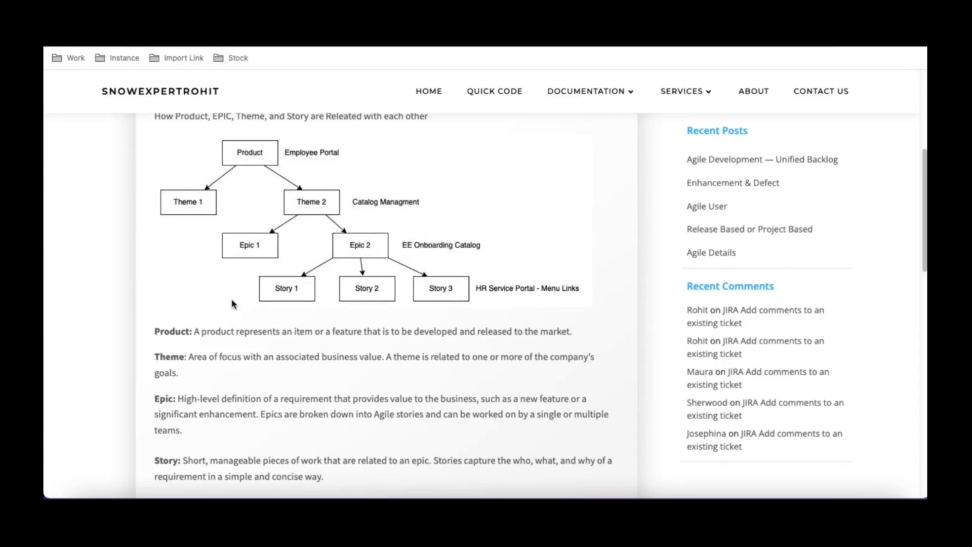
scroll(232, 304, "up", 2)
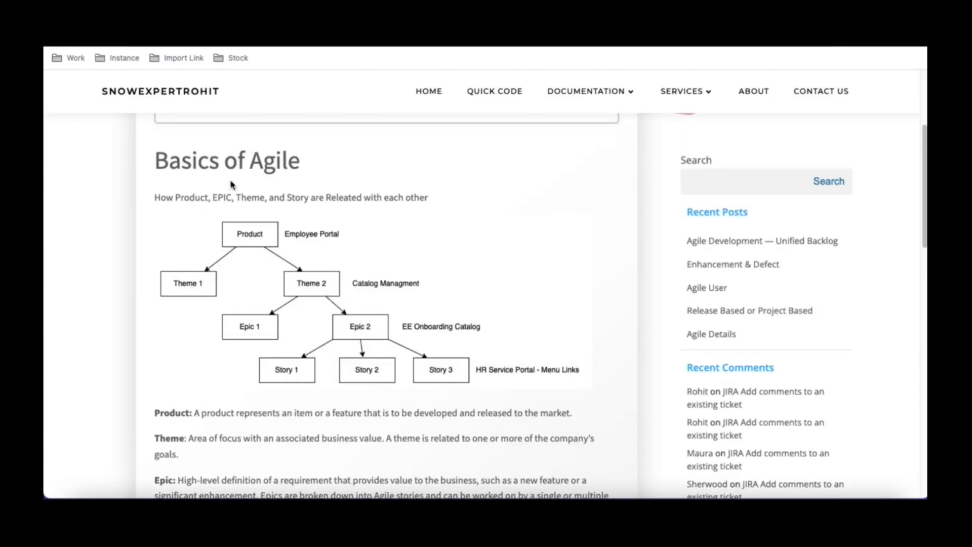
scroll(231, 185, "down", 1)
scroll(232, 185, "up", 3)
scroll(248, 203, "down", 3)
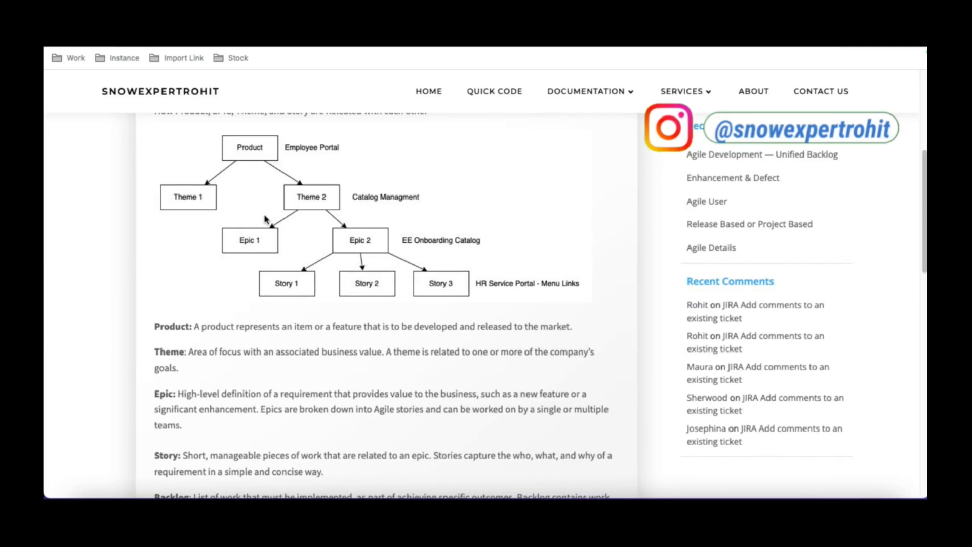
Examine the Release Based or Project Based article's diagram of how products relate to releases, projects, groups and sprints.
scroll(265, 218, "up", 3)
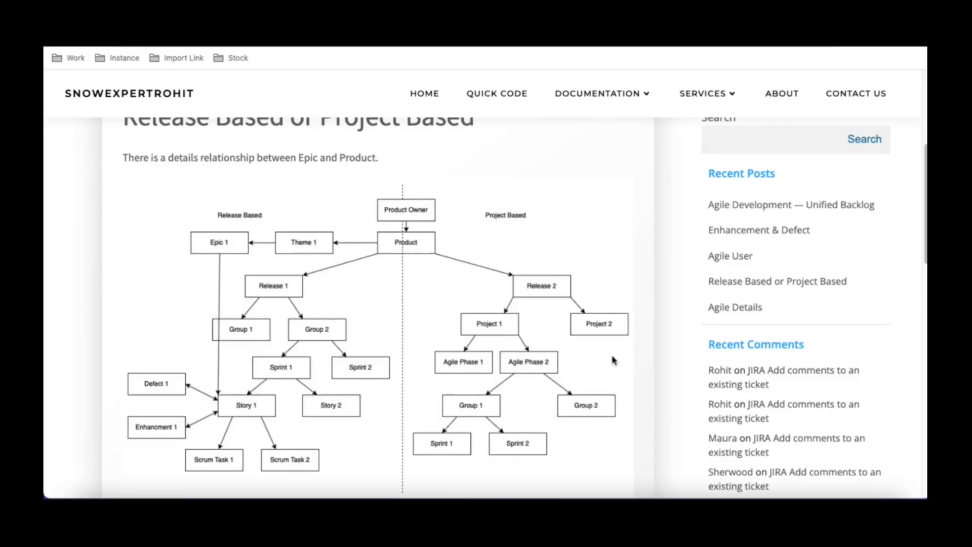
scroll(613, 360, "up", 2)
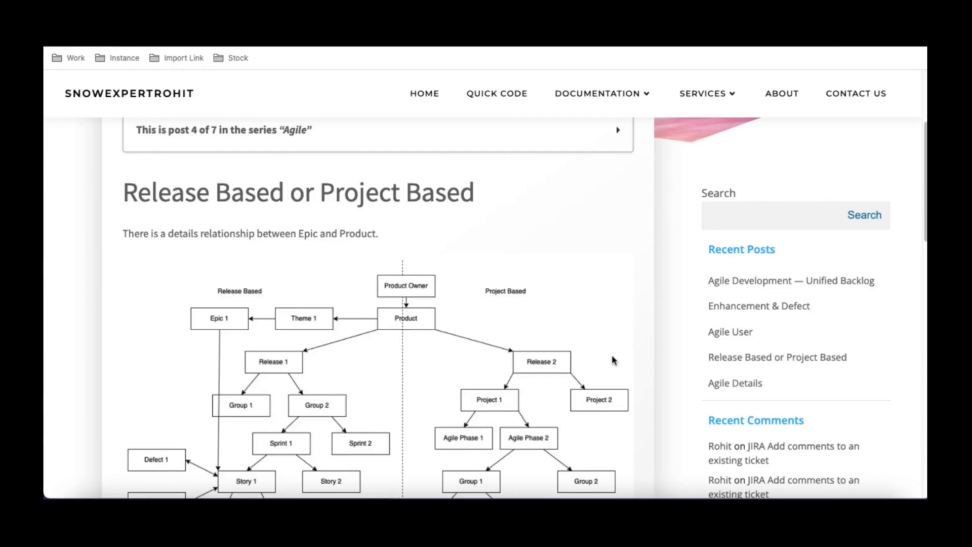
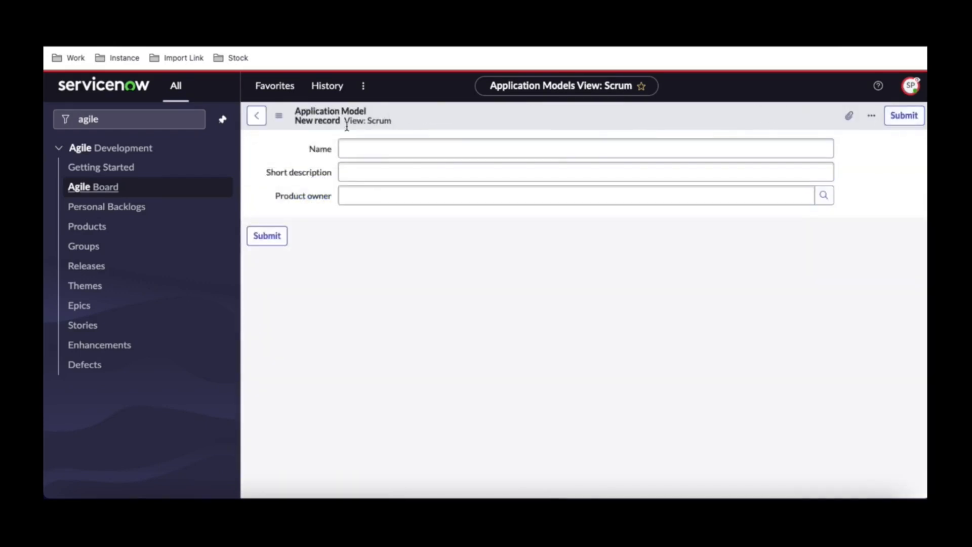
Name the new product ServiceNow ITSM, reuse the name as its short description and submit the record.
left_click(456, 147)
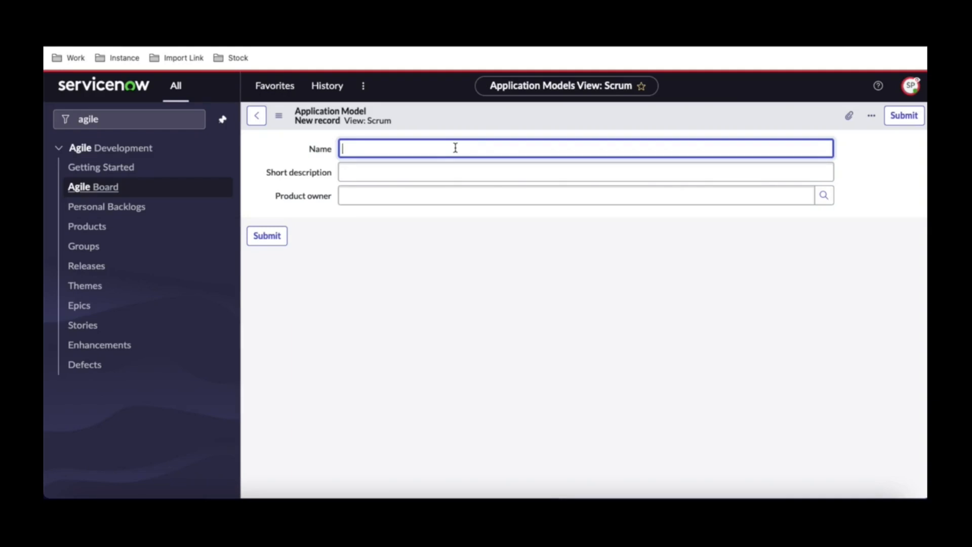
type("Servicenow")
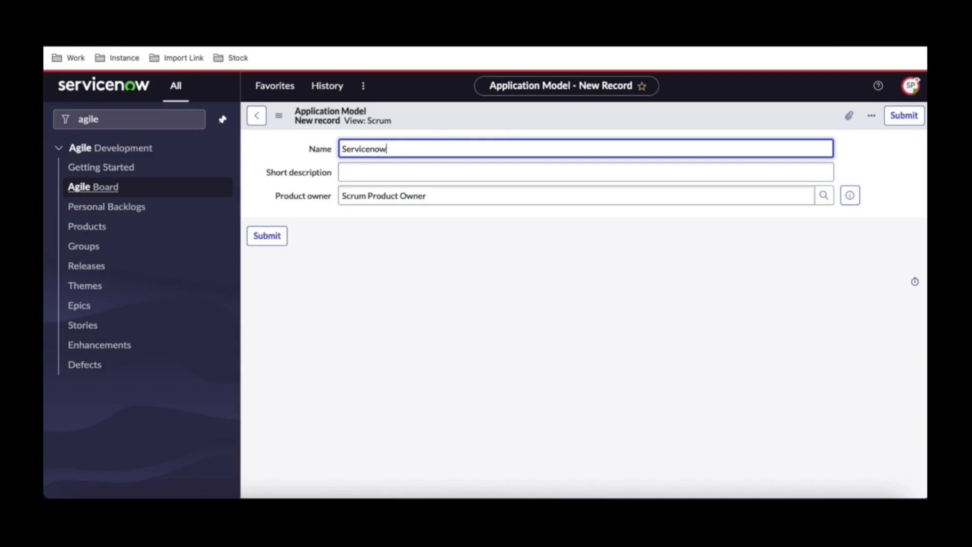
type("Now ITSM")
left_click(463, 250)
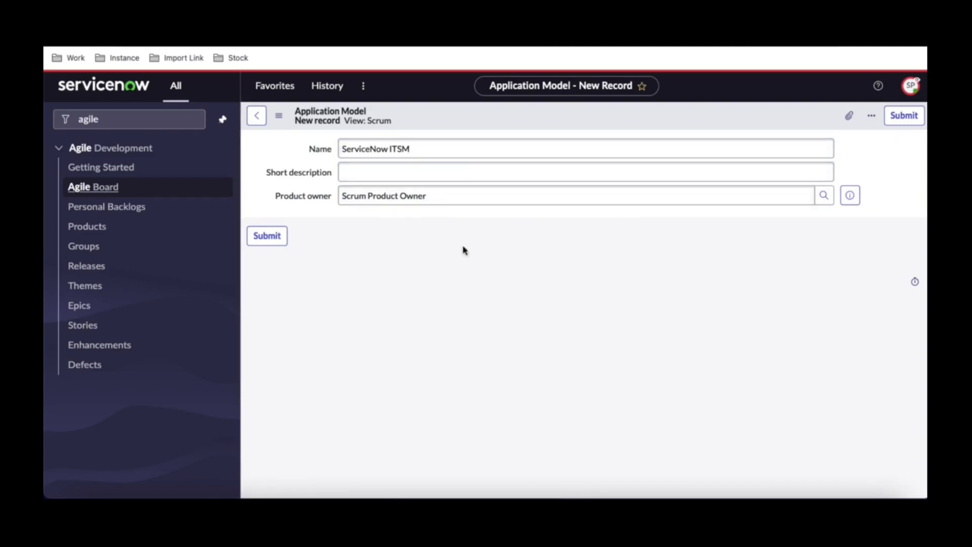
left_click(437, 149)
key("ctrl+a")
key("ctrl+c")
left_click(417, 167)
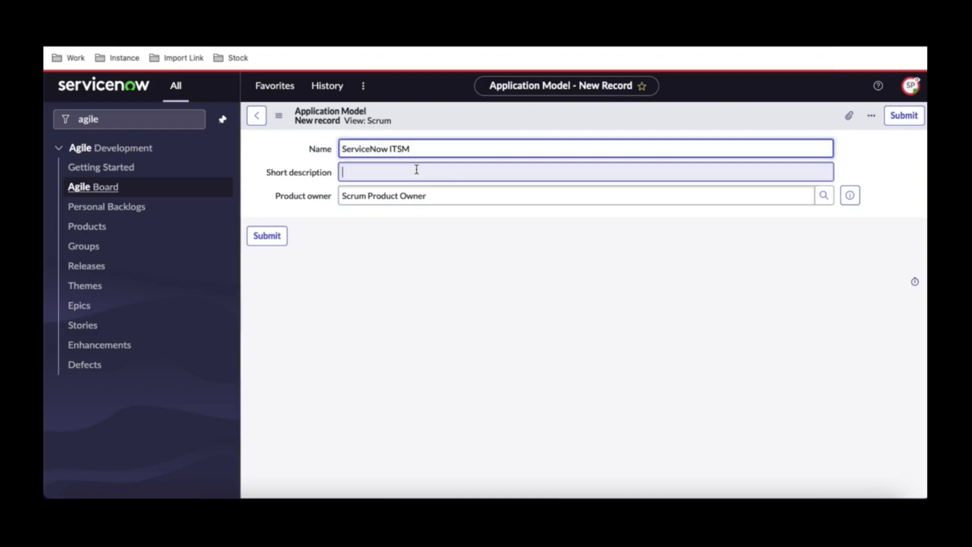
key("ctrl+v")
left_click(424, 152)
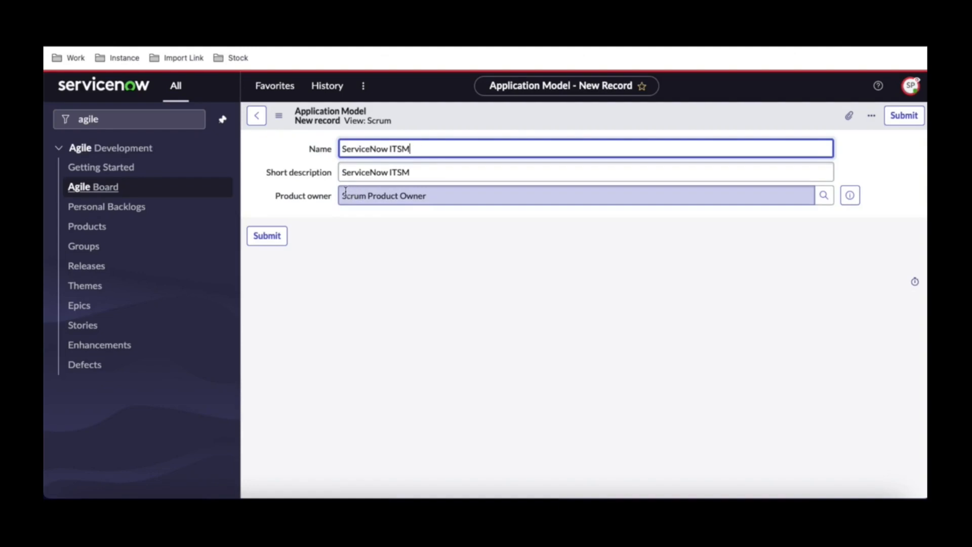
left_click(270, 245)
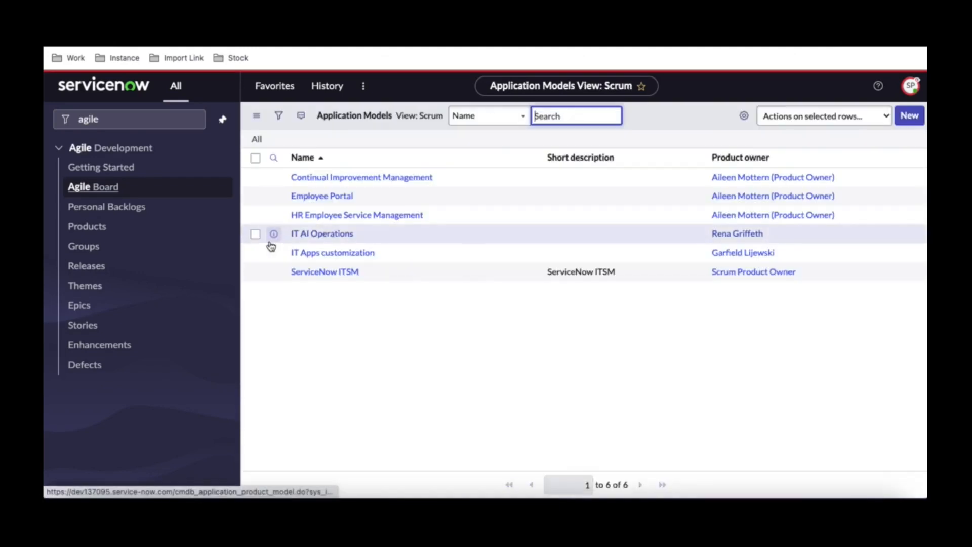
Open the ServiceNow ITSM product and check its related themes, epics, stories, groups and releases.
left_click(336, 274)
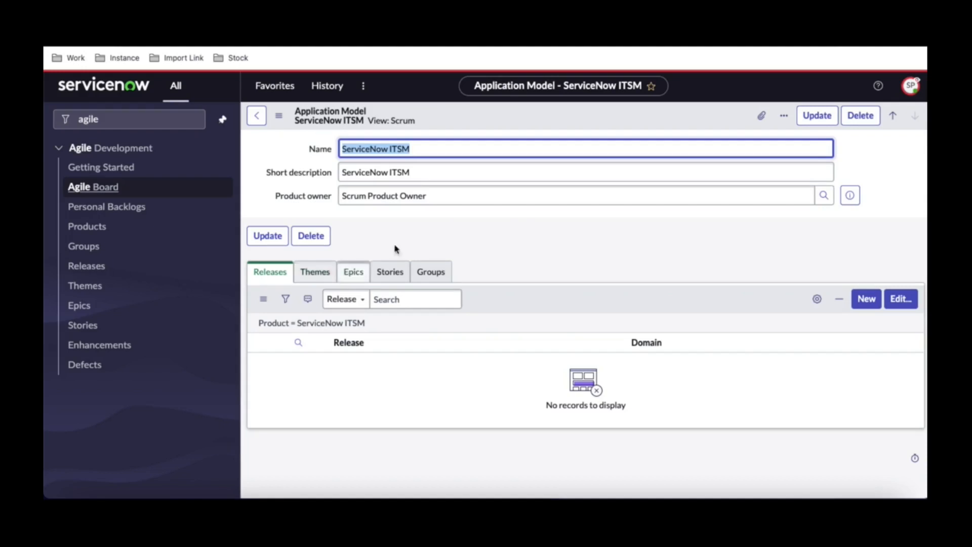
left_click(319, 279)
left_click(353, 275)
left_click(391, 274)
left_click(428, 276)
left_click(282, 278)
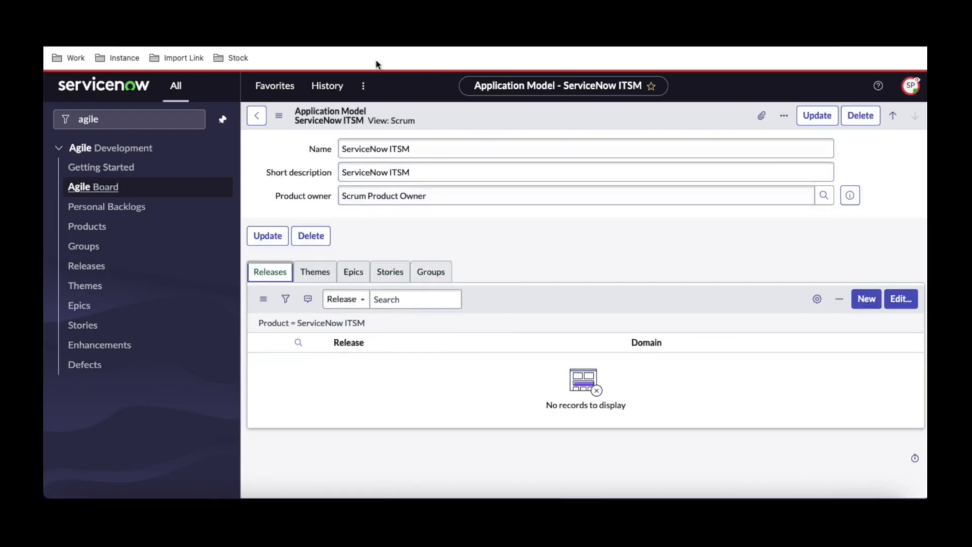
Review the Agile User article's role diagram, comparing the purposes of the Scrum roles down to Product Owner.
left_click(362, 40)
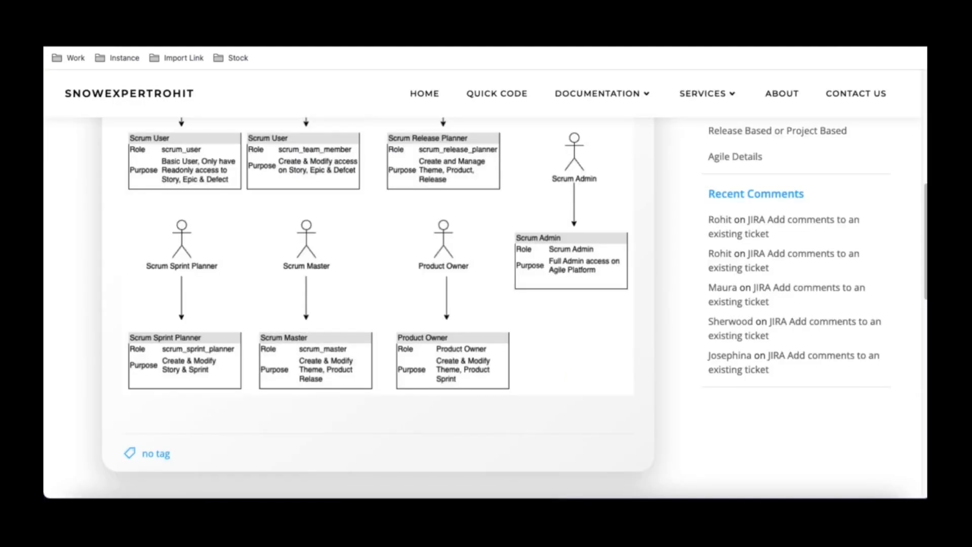
scroll(425, 243, "up", 3)
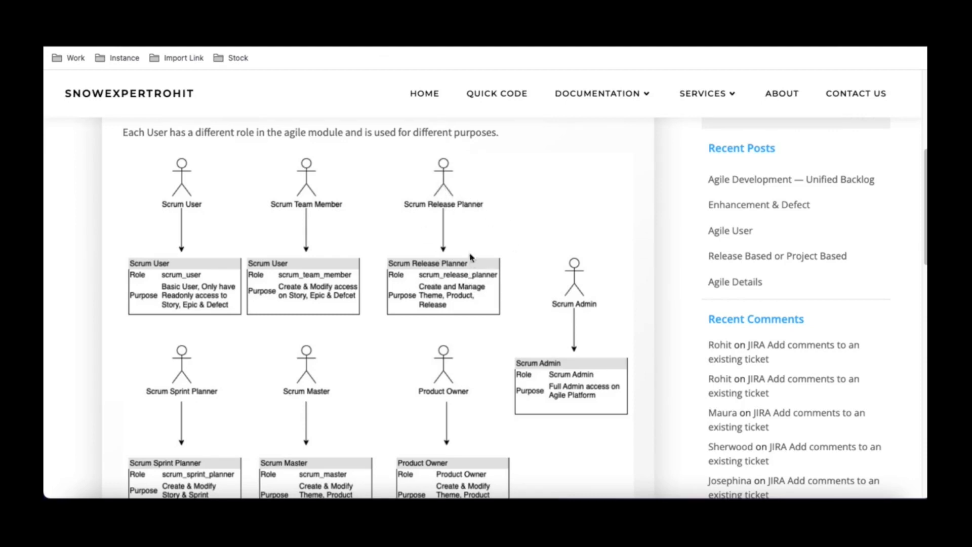
scroll(441, 397, "up", 1)
scroll(453, 354, "down", 2)
scroll(453, 354, "down", 2)
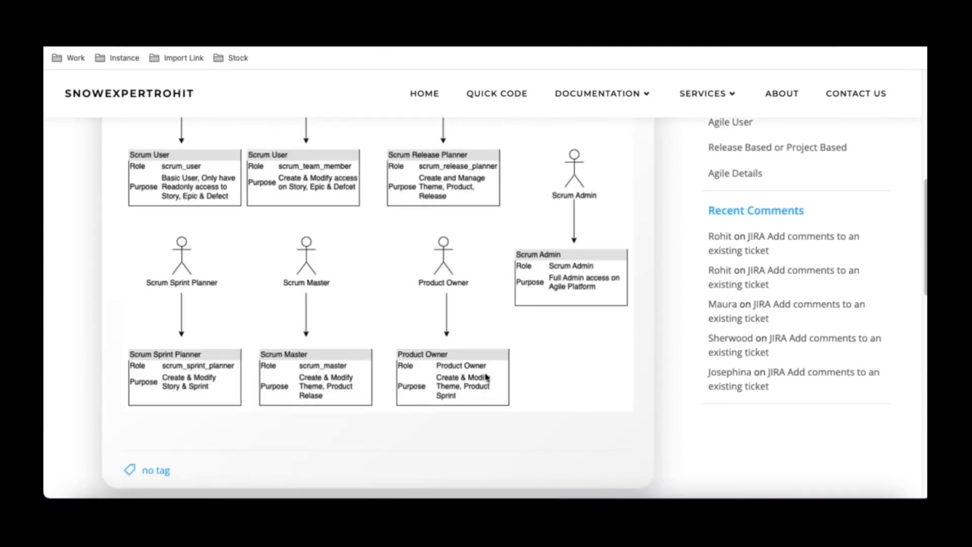
scroll(470, 334, "up", 4)
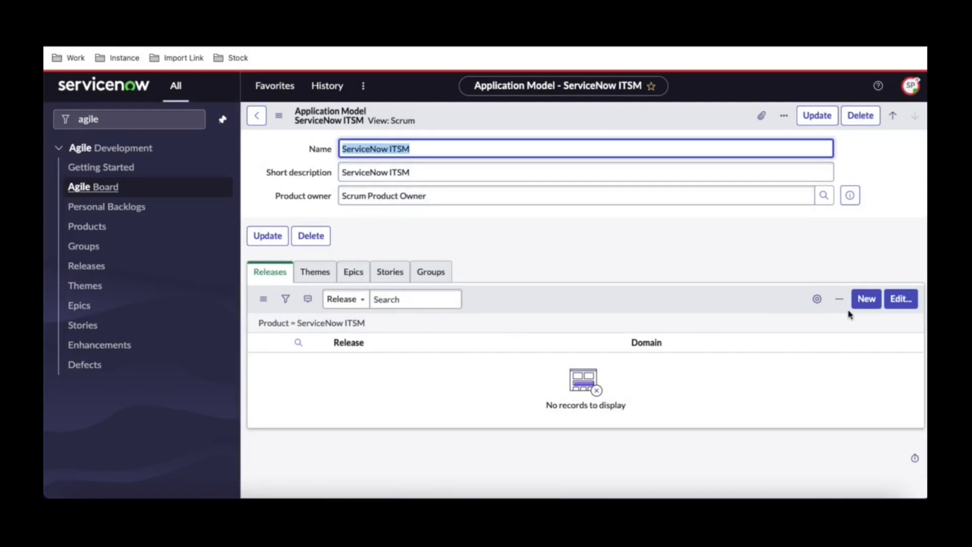
Start a new release for the ServiceNow ITSM product with planned start date 2022-12-05 and planned end date 2023-03-31.
left_click(863, 308)
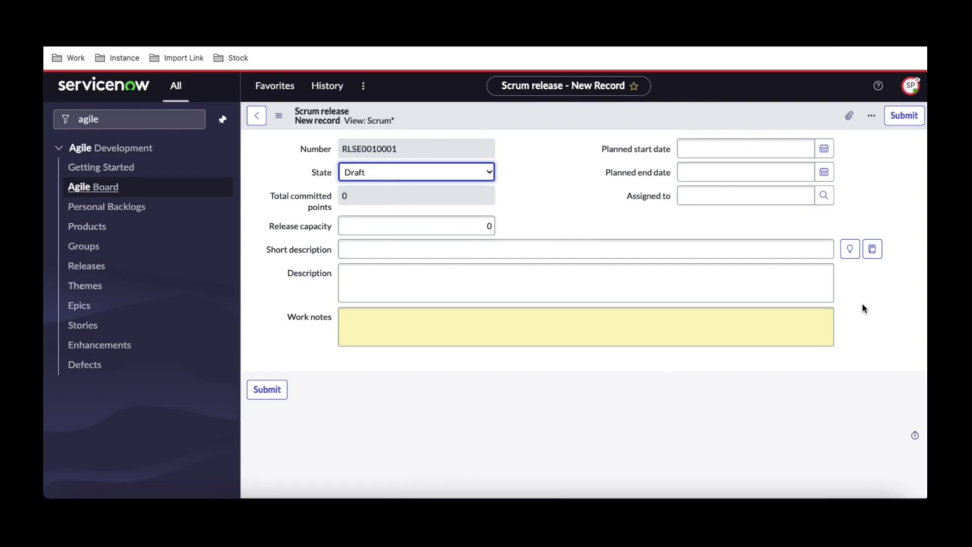
left_click(824, 150)
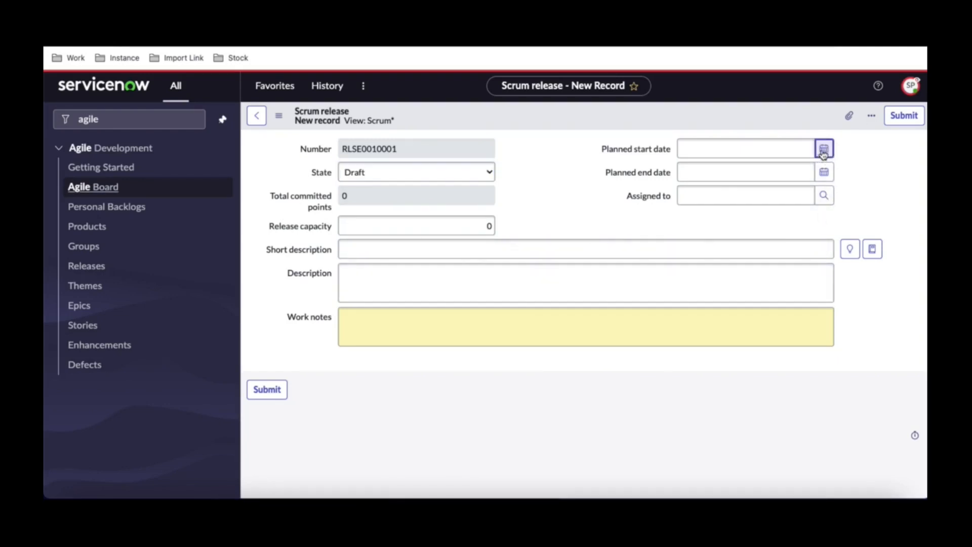
left_click(824, 149)
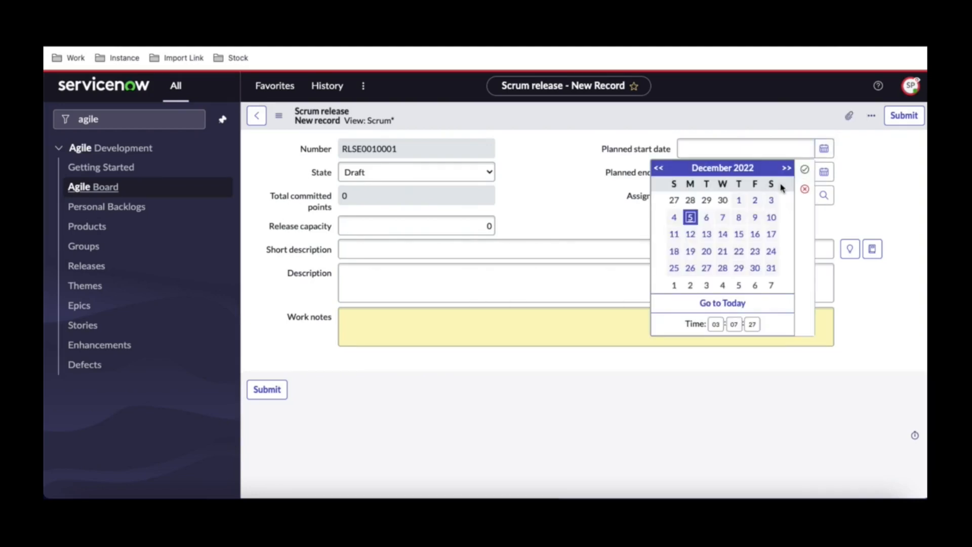
left_click(812, 172)
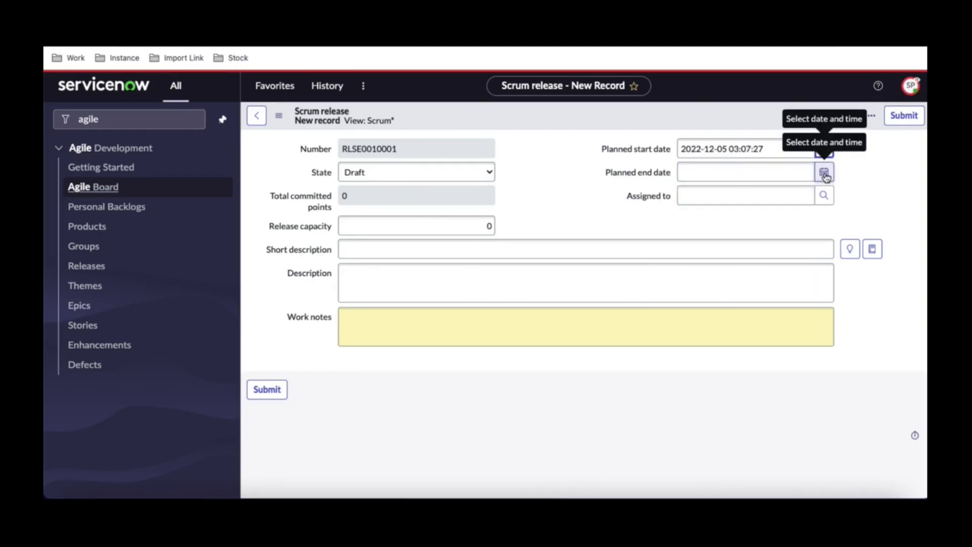
left_click(824, 173)
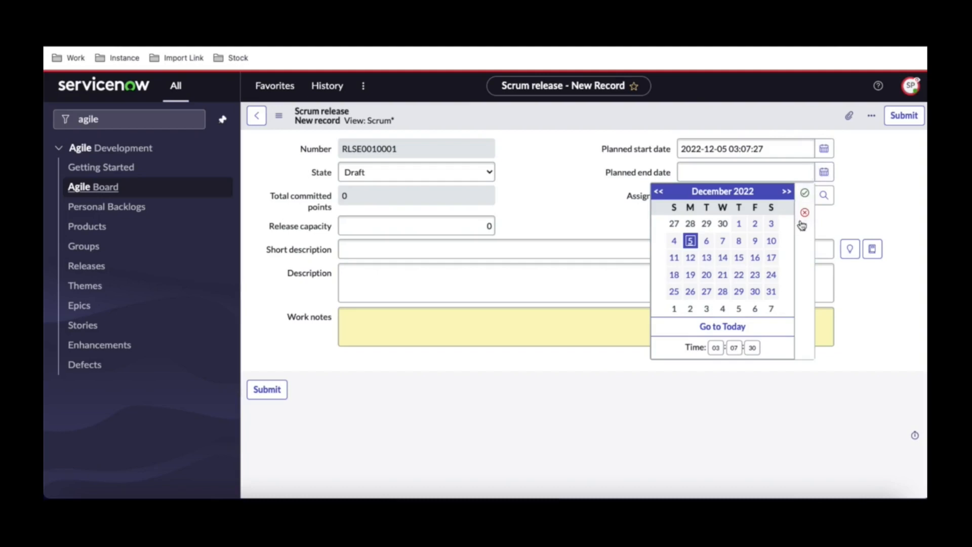
left_click(787, 193)
left_click(788, 193)
left_click(792, 196)
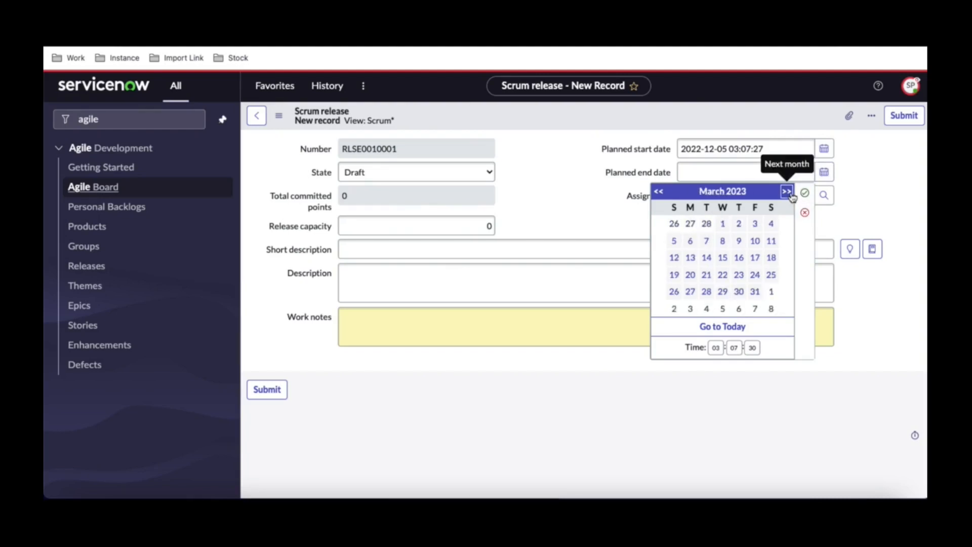
left_click(754, 291)
left_click(804, 193)
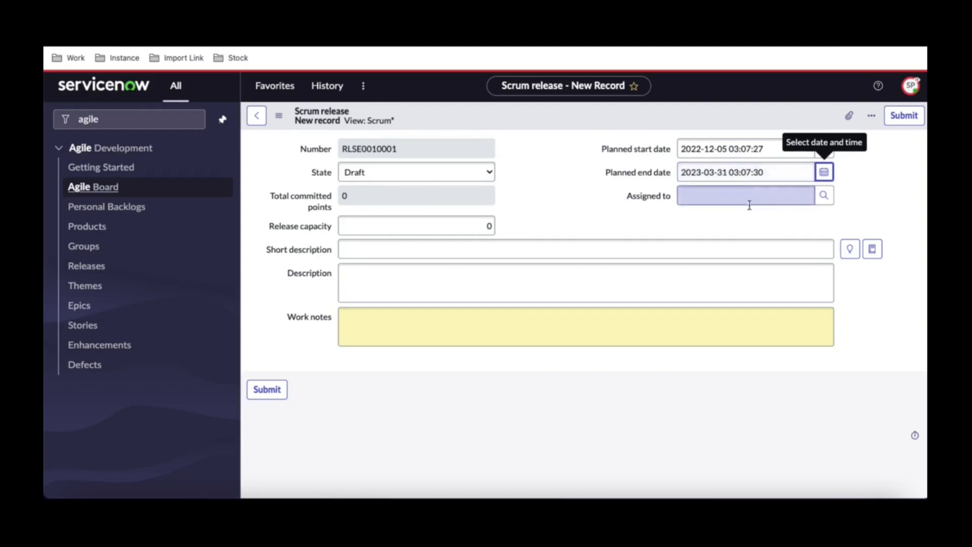
Check the users available for assignment without choosing one and set the release capacity to 100.
left_click(824, 200)
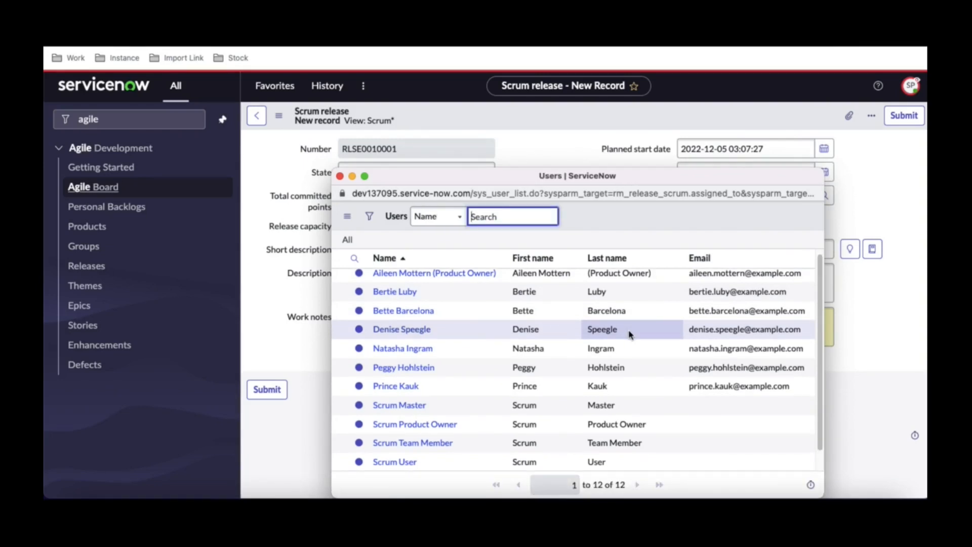
left_click(341, 178)
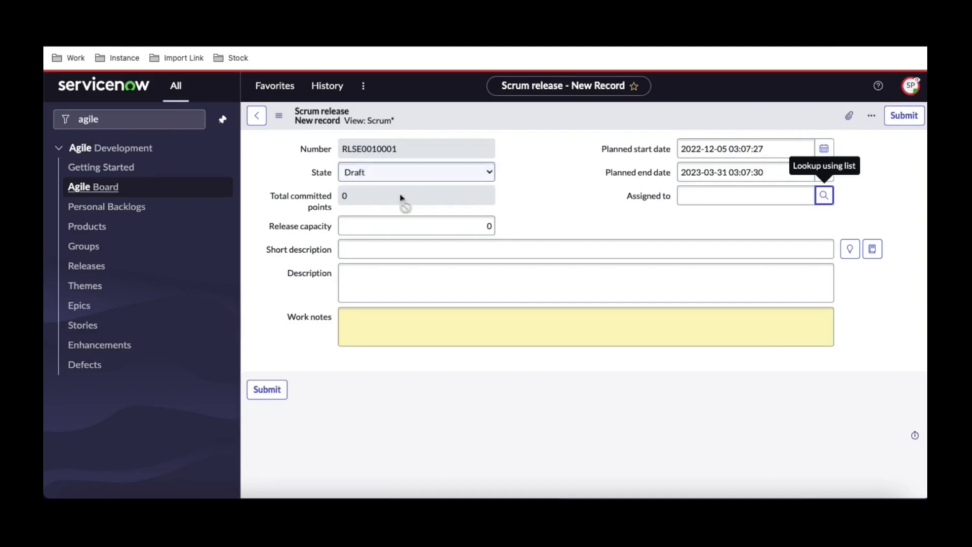
left_click(487, 225)
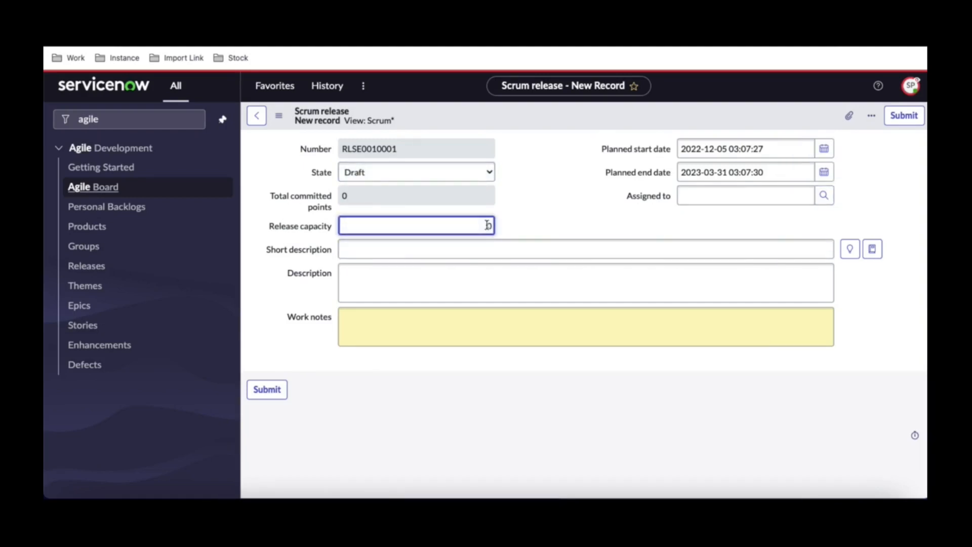
type("100")
left_click(519, 216)
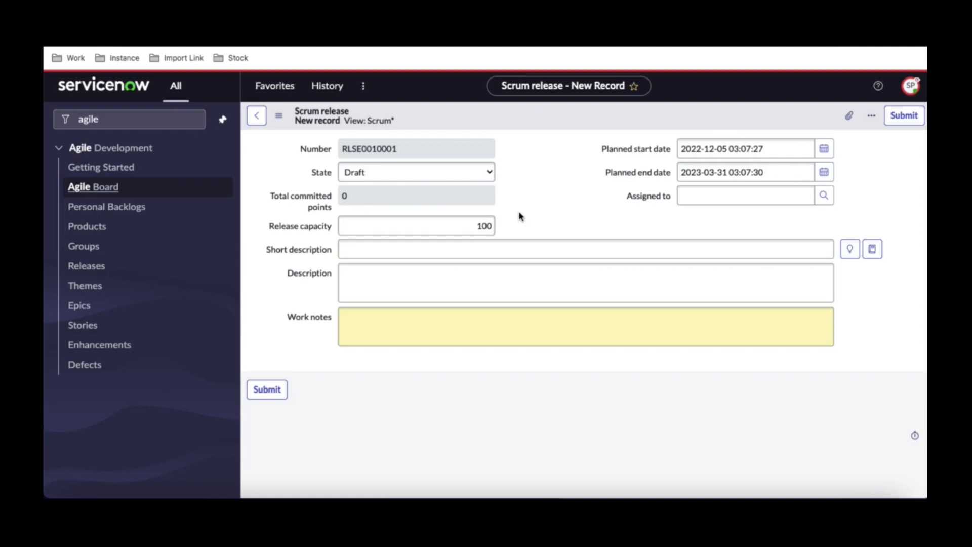
Enter Mid Release as the release's short description, reuse it as the description and submit the record.
left_click(469, 254)
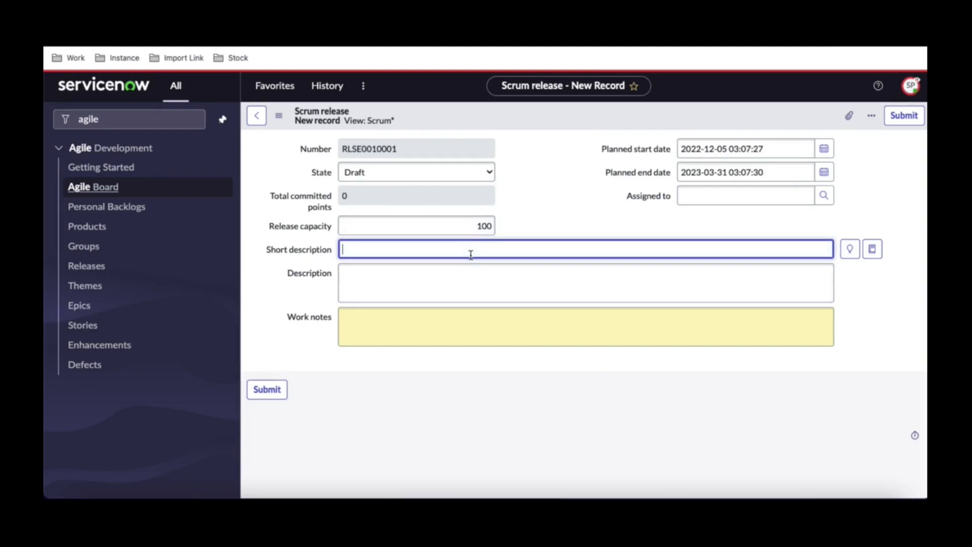
type("Mid Release")
key("ctrl+a")
key("ctrl+c")
left_click(427, 278)
key("ctrl+v")
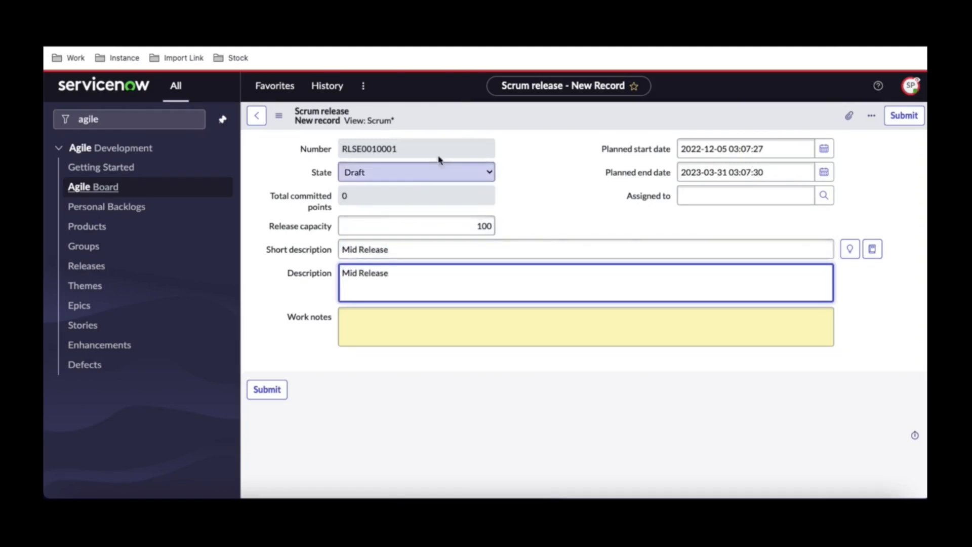
left_click(905, 116)
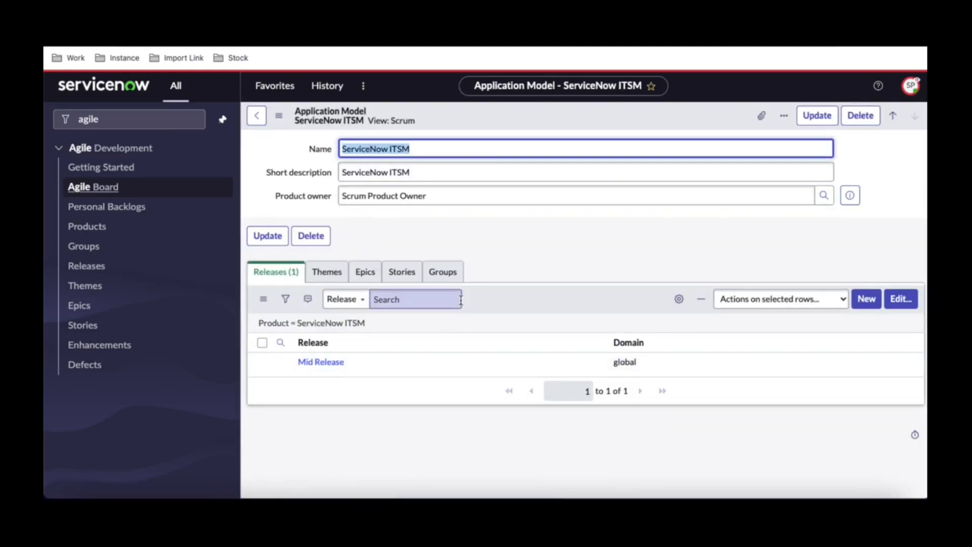
Start a second release for the product with short description Final Release and planned start date 2023-05-03.
left_click(872, 306)
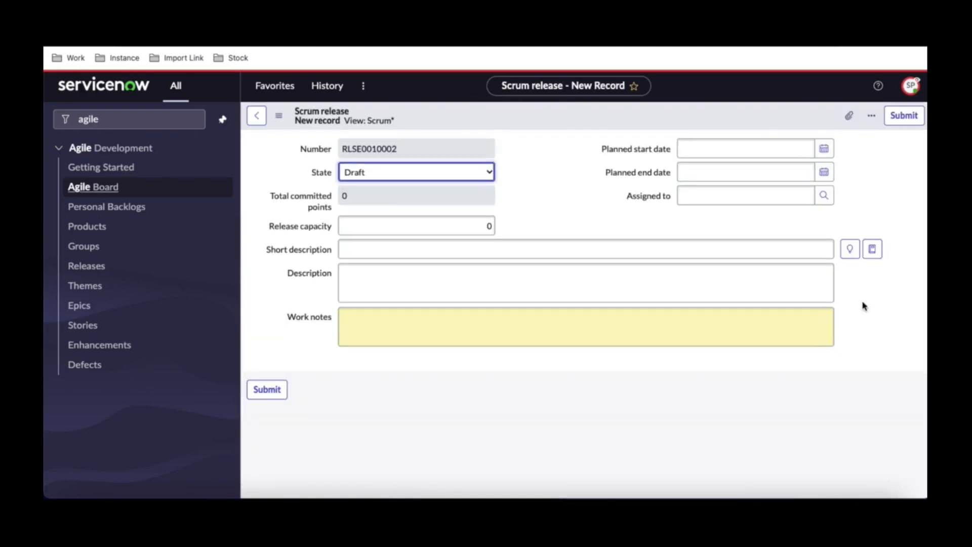
left_click(517, 257)
type("Final Release")
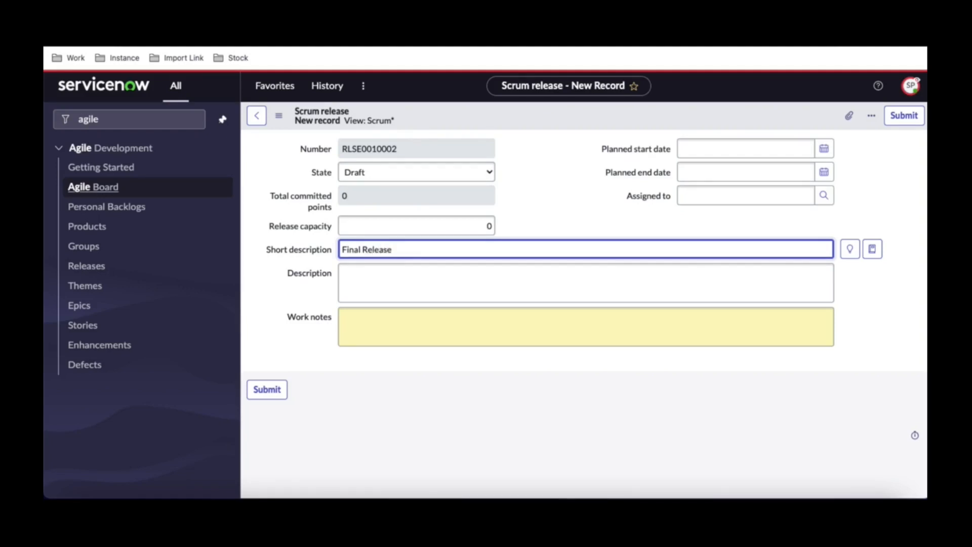
left_click(537, 188)
left_click(823, 149)
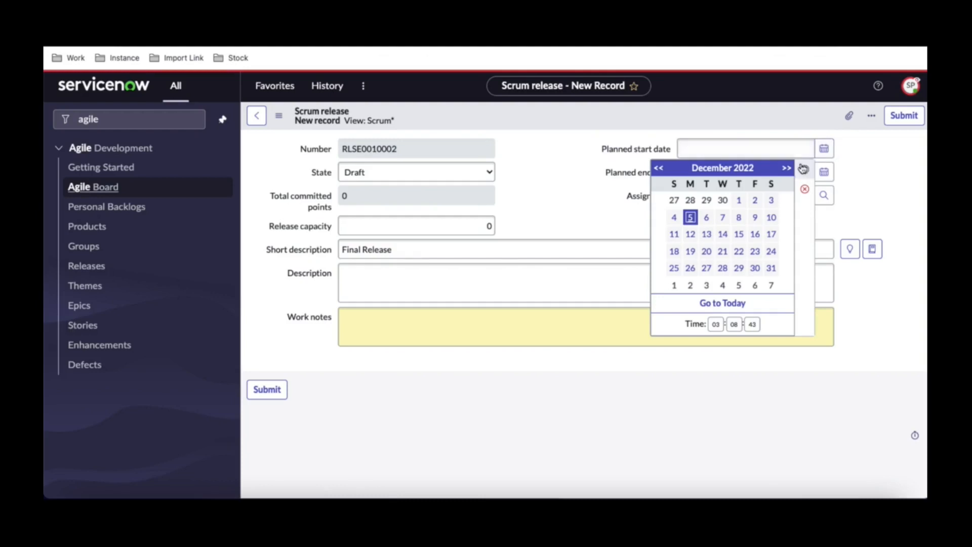
left_click(787, 168)
left_click(786, 168)
left_click(787, 168)
left_click(786, 168)
left_click(786, 168)
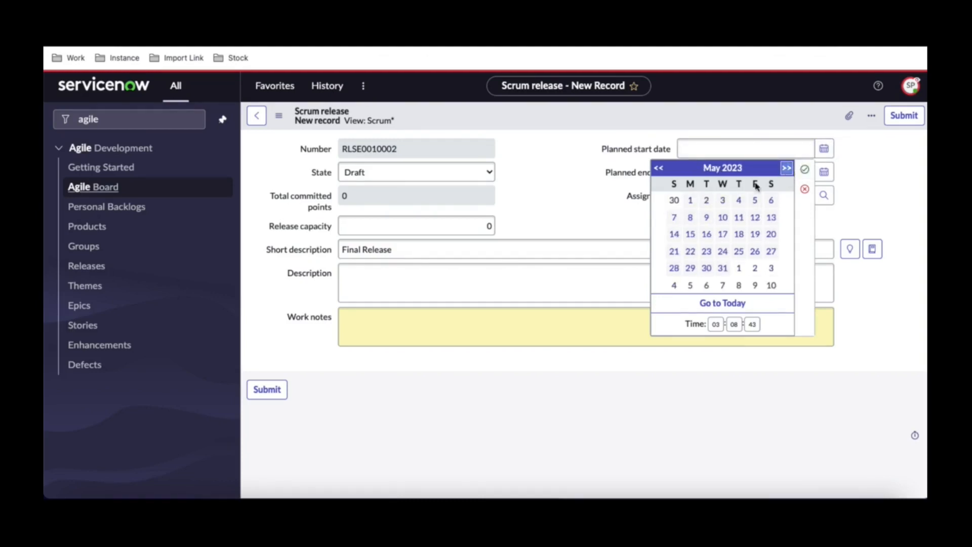
left_click(723, 200)
left_click(804, 172)
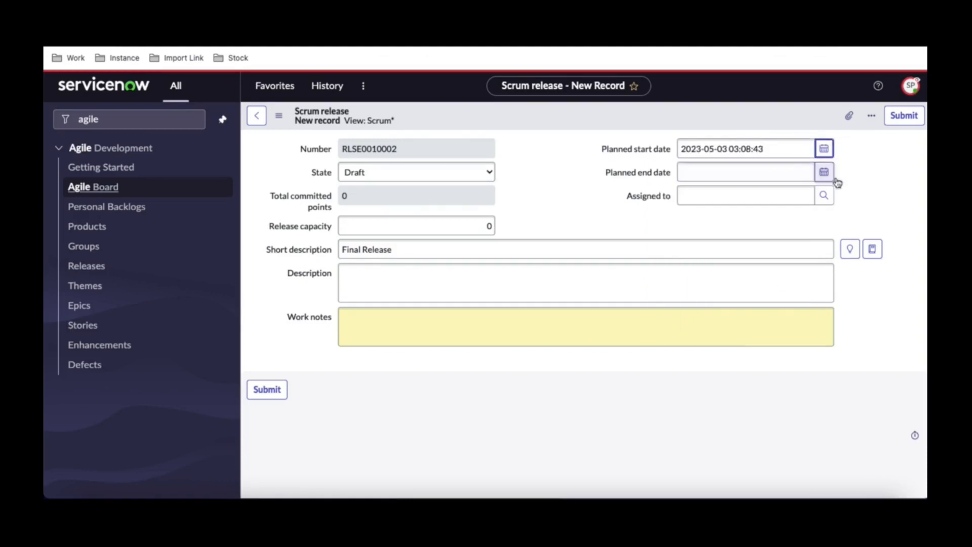
Set the Final Release's planned end date to 2024-01-01.
left_click(824, 172)
left_click(786, 192)
double_click(785, 194)
double_click(786, 194)
double_click(785, 193)
double_click(786, 194)
left_click(785, 193)
double_click(786, 193)
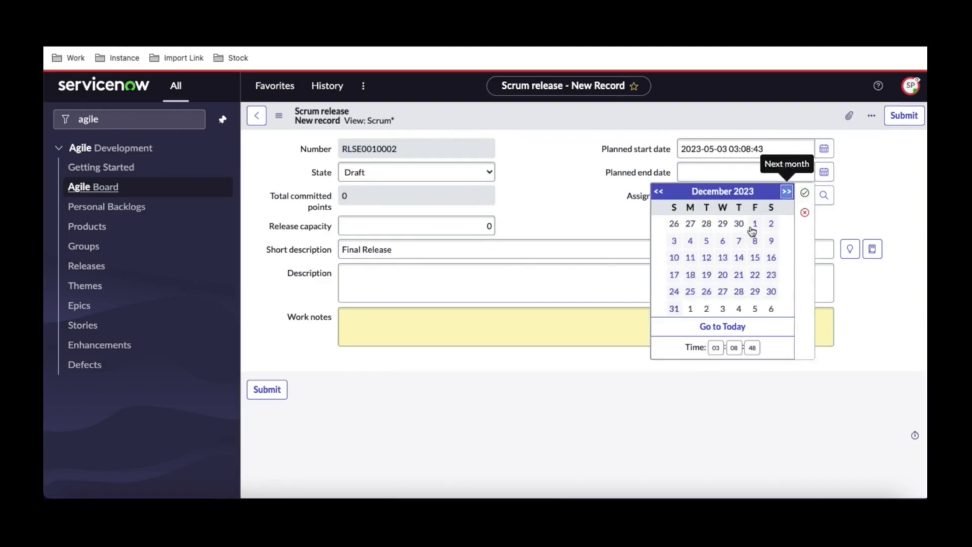
left_click(690, 308)
left_click(804, 193)
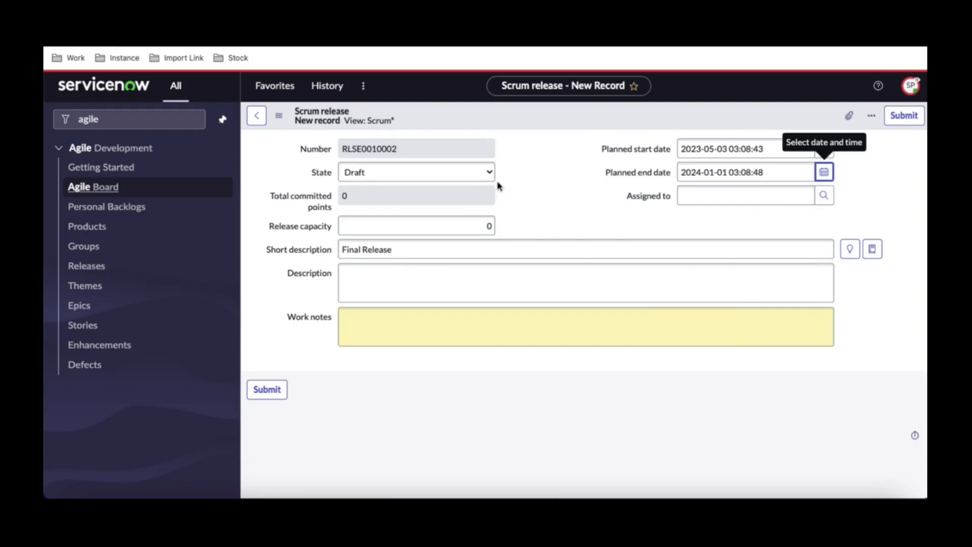
Set the Final Release's capacity to 200, reuse its short description as the description and submit the record.
left_click(323, 255)
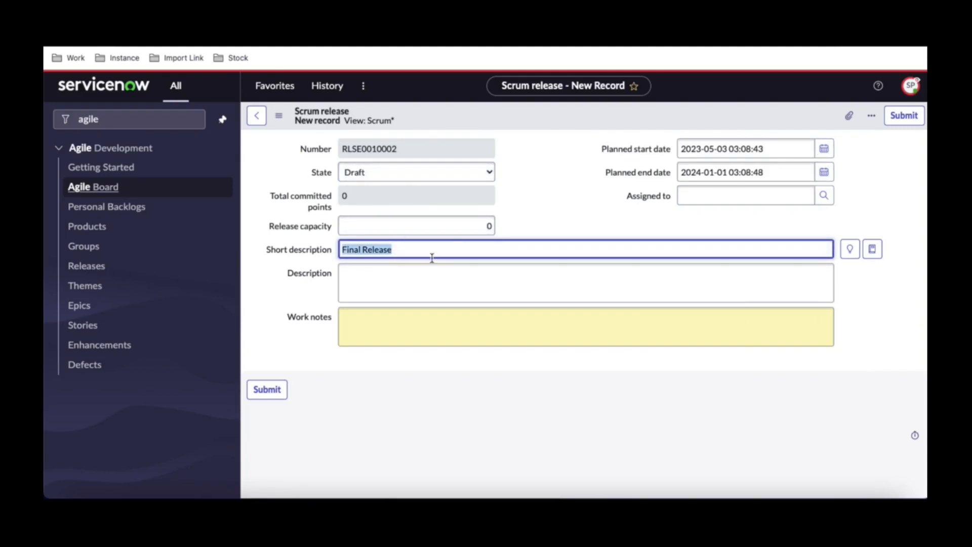
left_click(487, 225)
type("2")
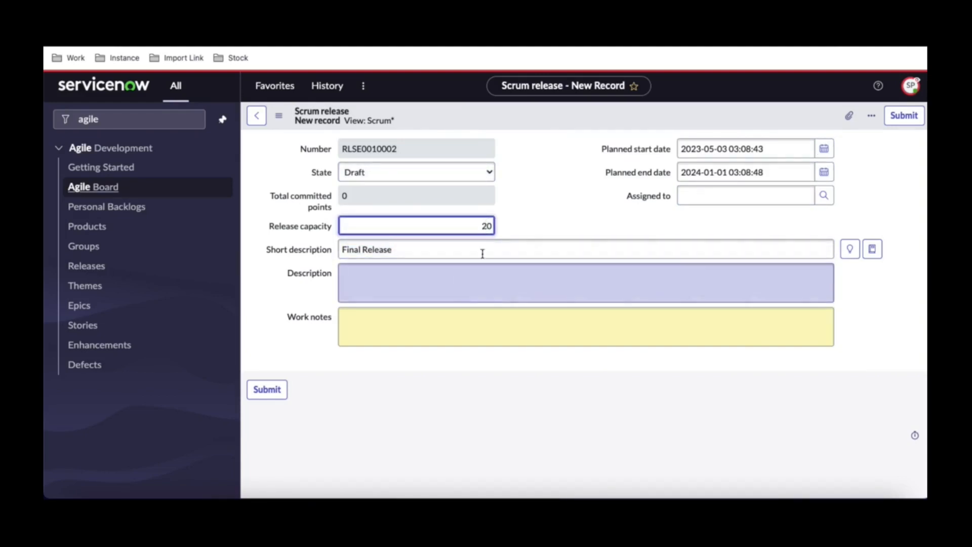
type("0")
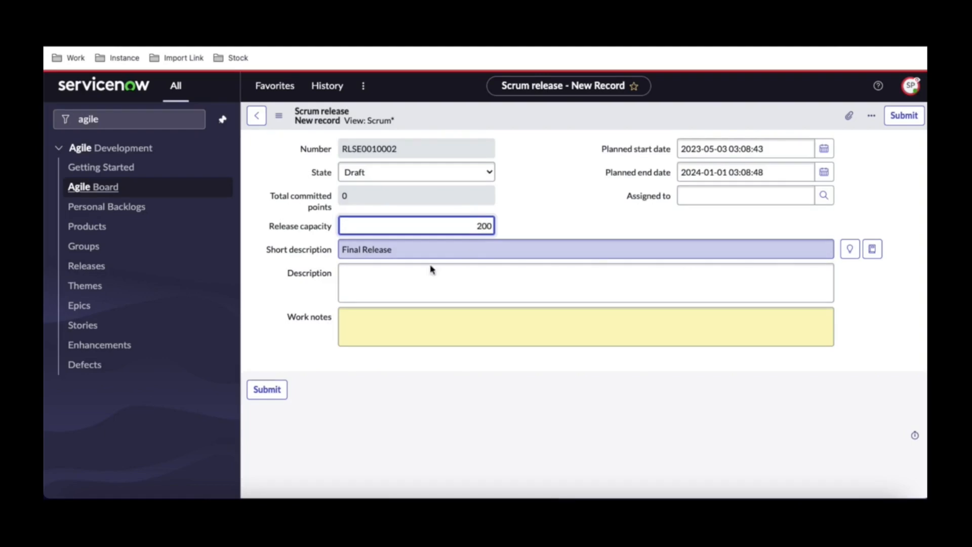
left_click(318, 253)
left_click(362, 272)
key("ctrl+v")
left_click(919, 118)
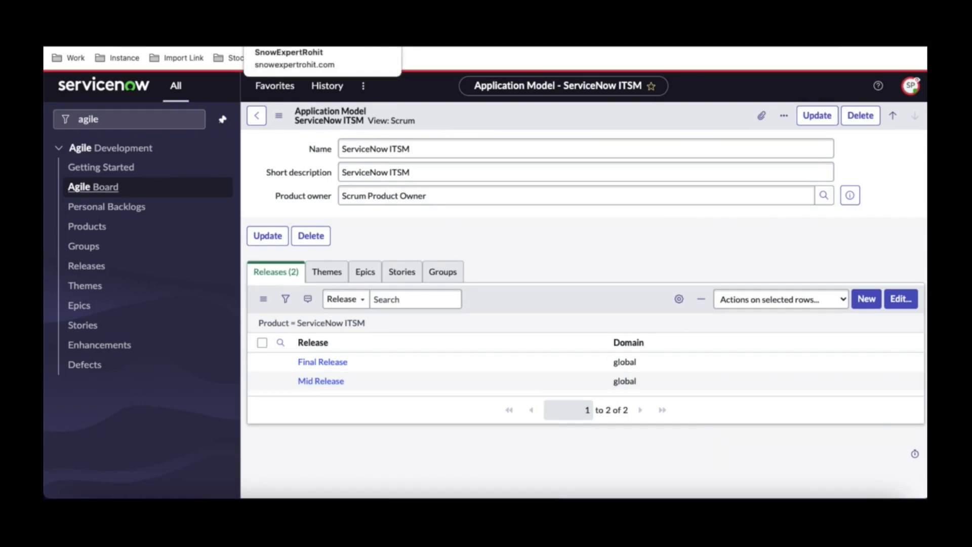
Open Mid Release and check its related products and groups against the article's release-based and project-based diagram.
left_click(284, 20)
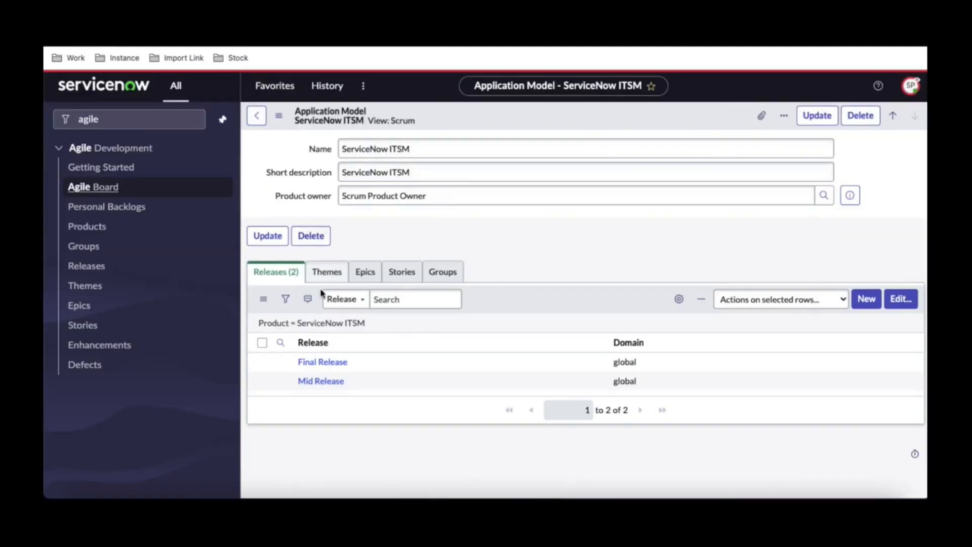
left_click(320, 382)
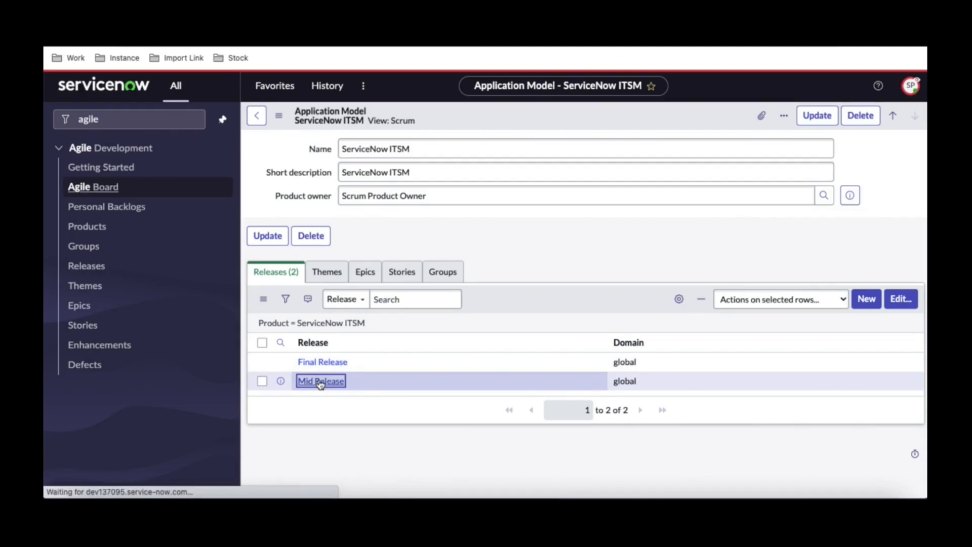
scroll(321, 375, "down", 4)
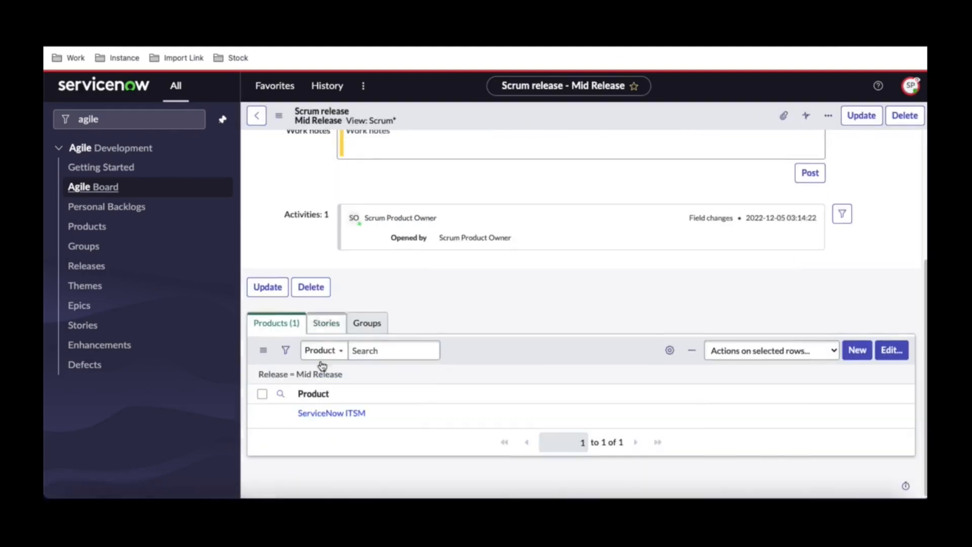
left_click(362, 322)
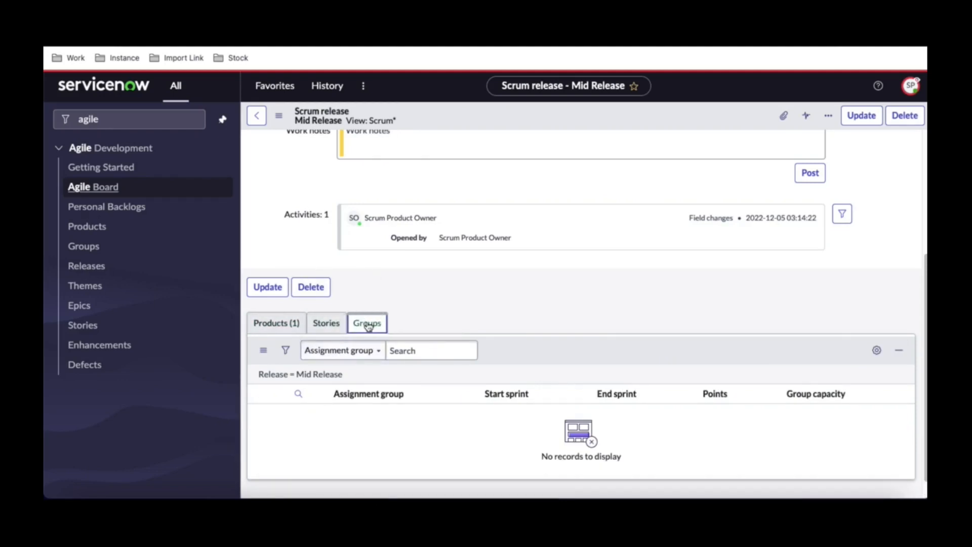
left_click(292, 324)
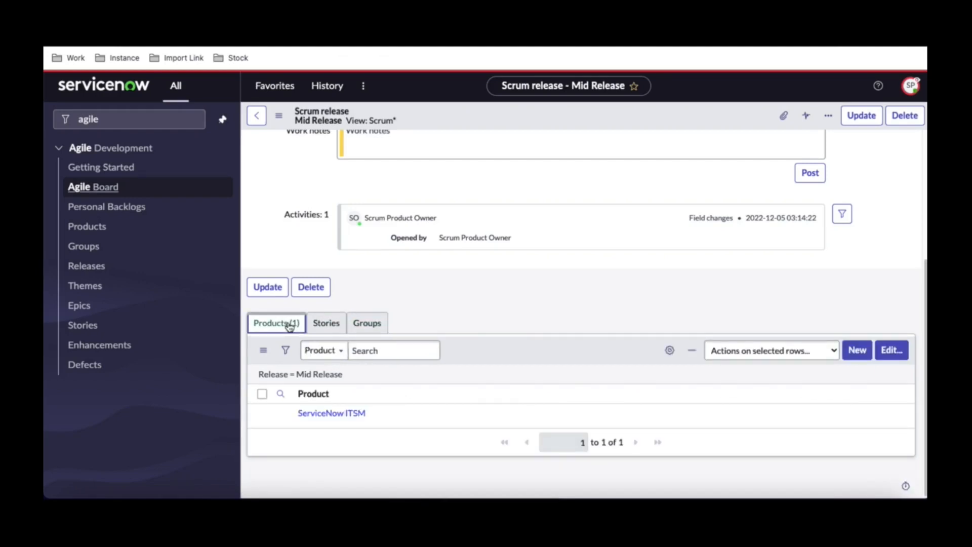
left_click(361, 326)
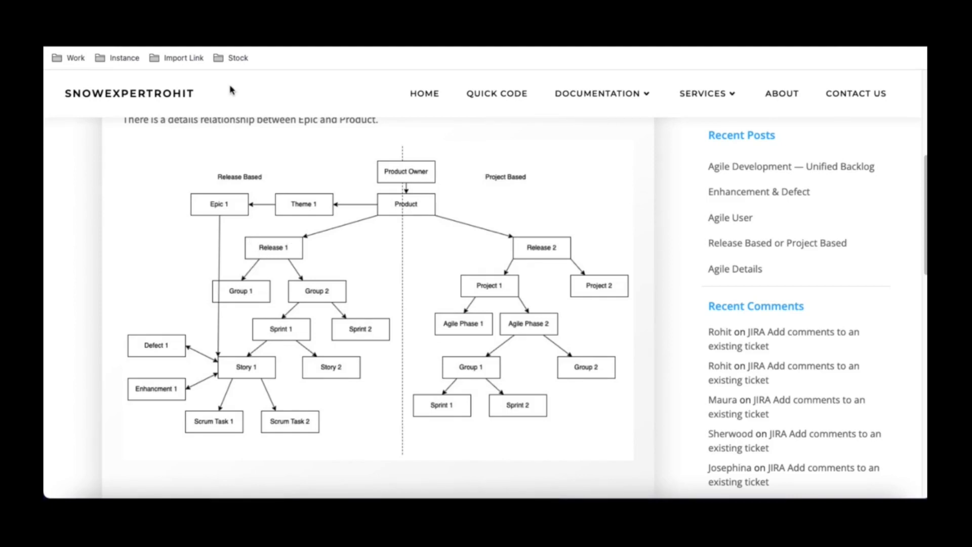
key("ctrl+Tab")
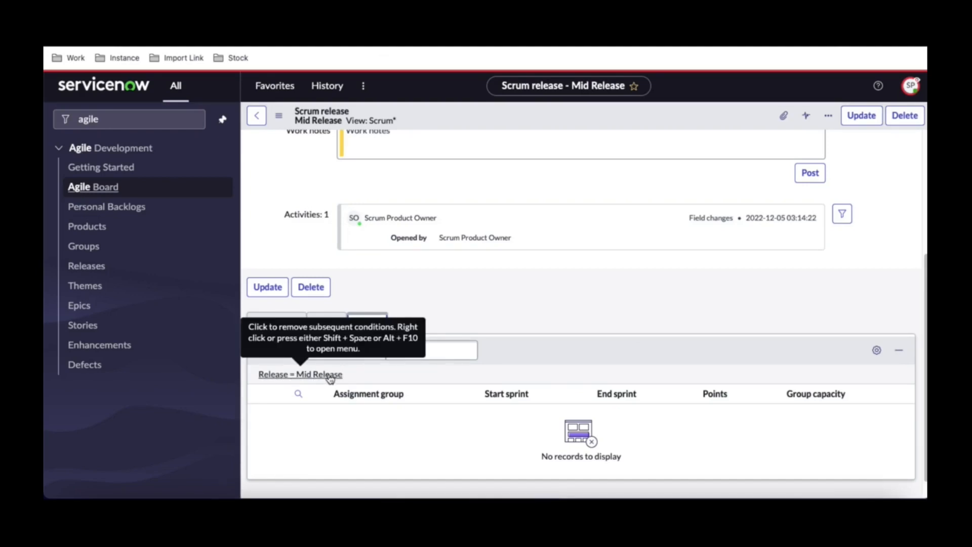
Switch the impersonation from Scrum Product Owner to the Scrum Master user.
left_click(908, 88)
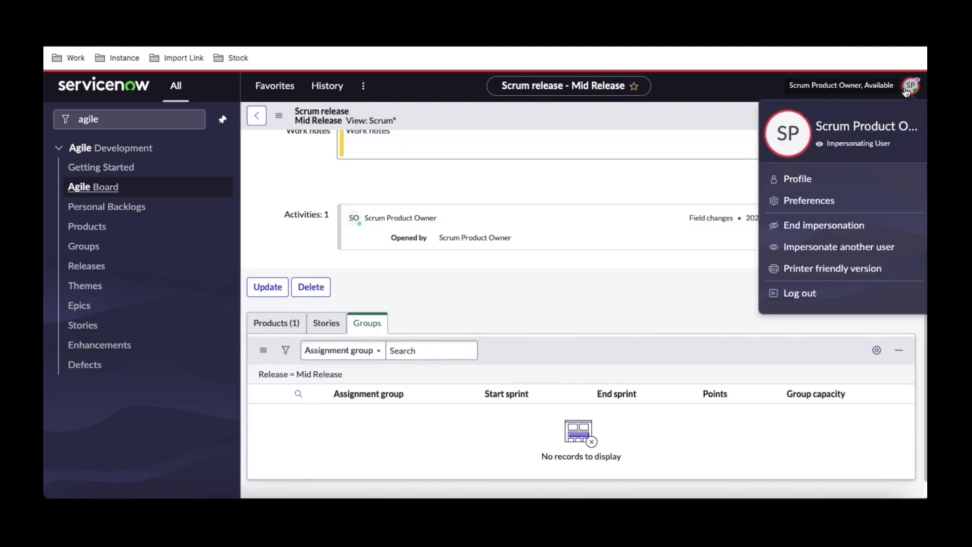
left_click(819, 248)
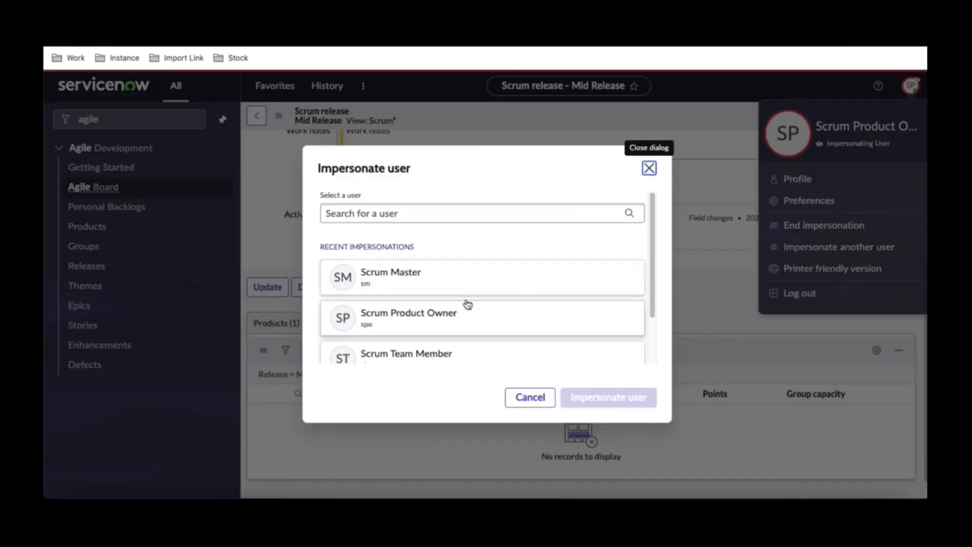
left_click(460, 286)
left_click(612, 401)
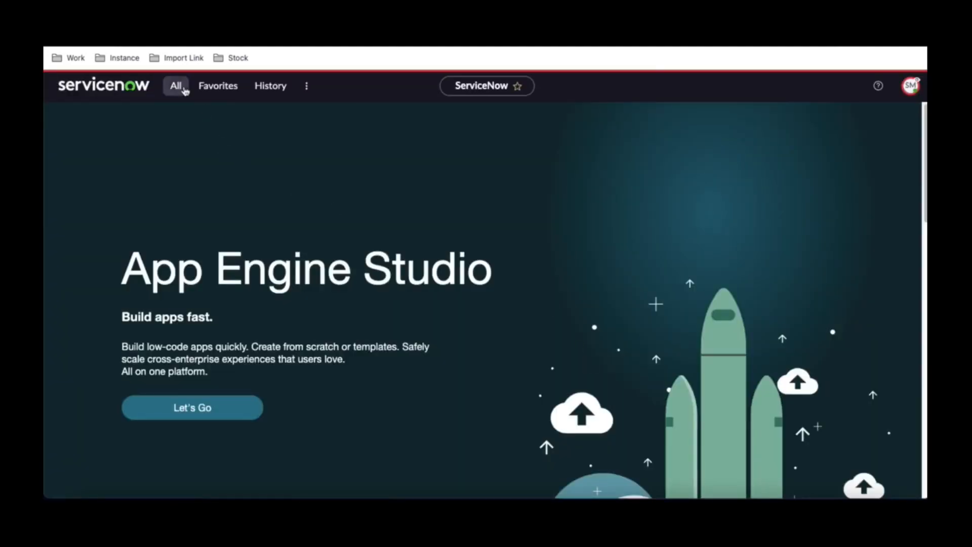
Find the Agile Development releases and open Mid Release at its related assignment groups.
left_click(177, 87)
left_click(156, 118)
type("agile")
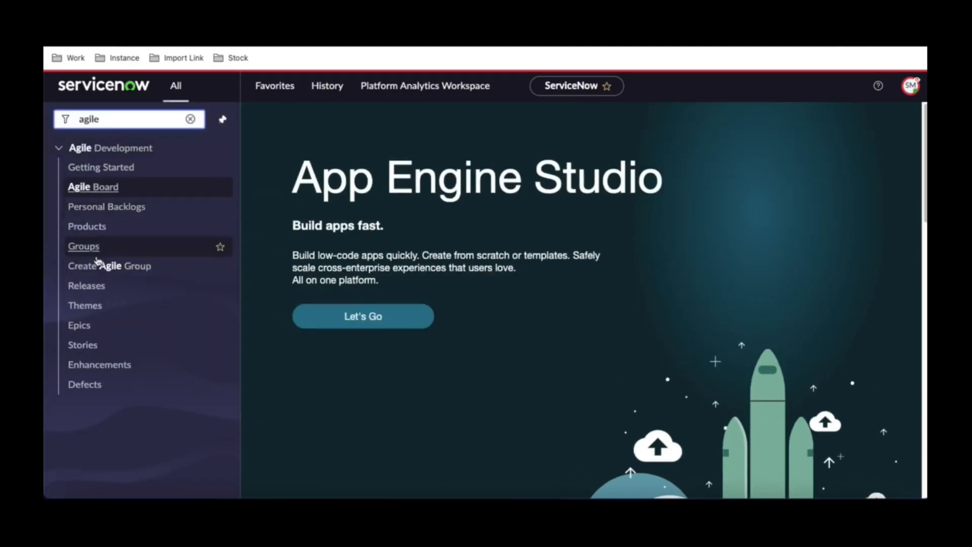
left_click(91, 294)
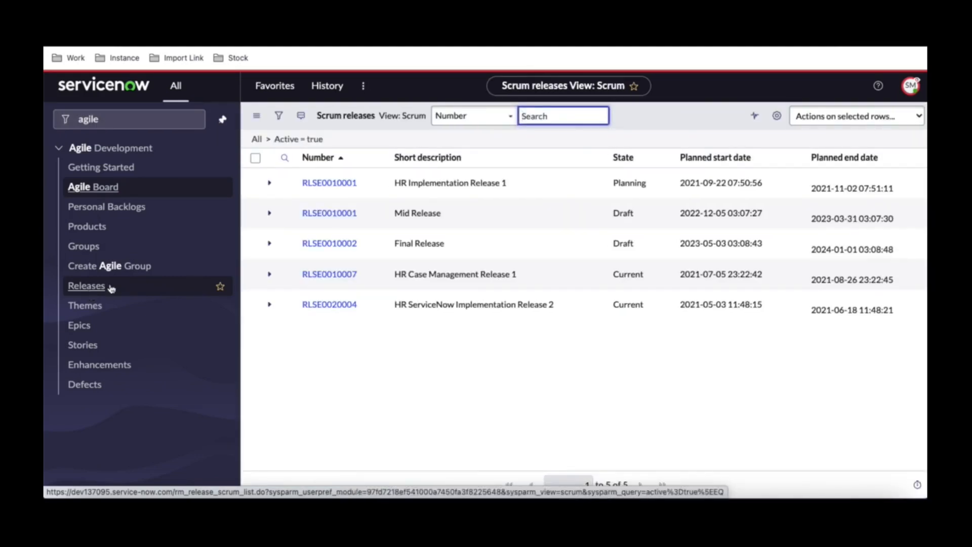
left_click(330, 214)
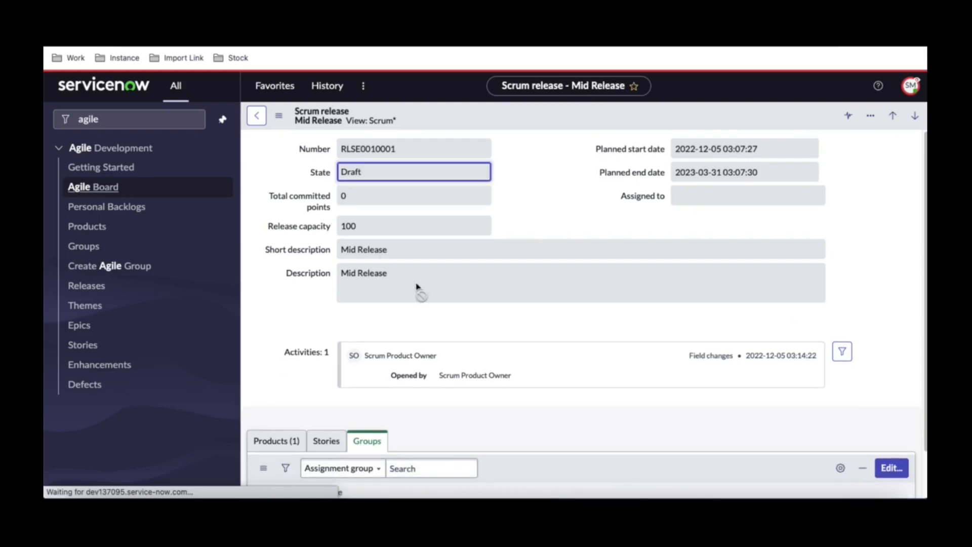
scroll(417, 287, "down", 3)
scroll(417, 287, "down", 2)
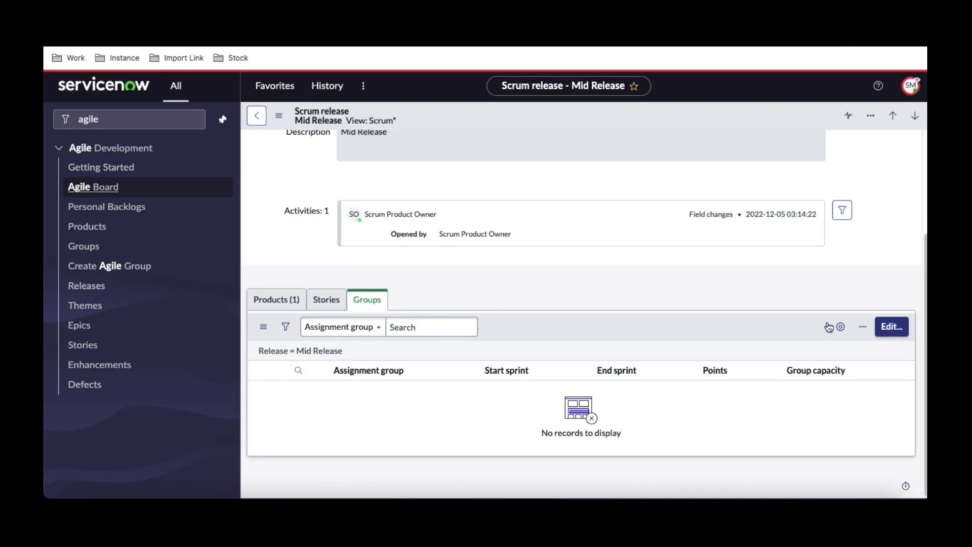
scroll(671, 311, "up", 3)
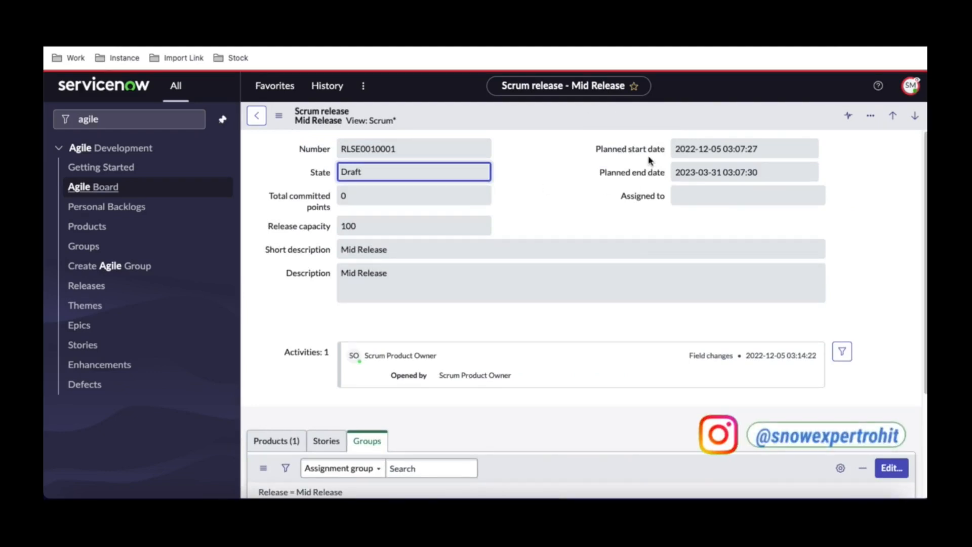
scroll(601, 280, "down", 3)
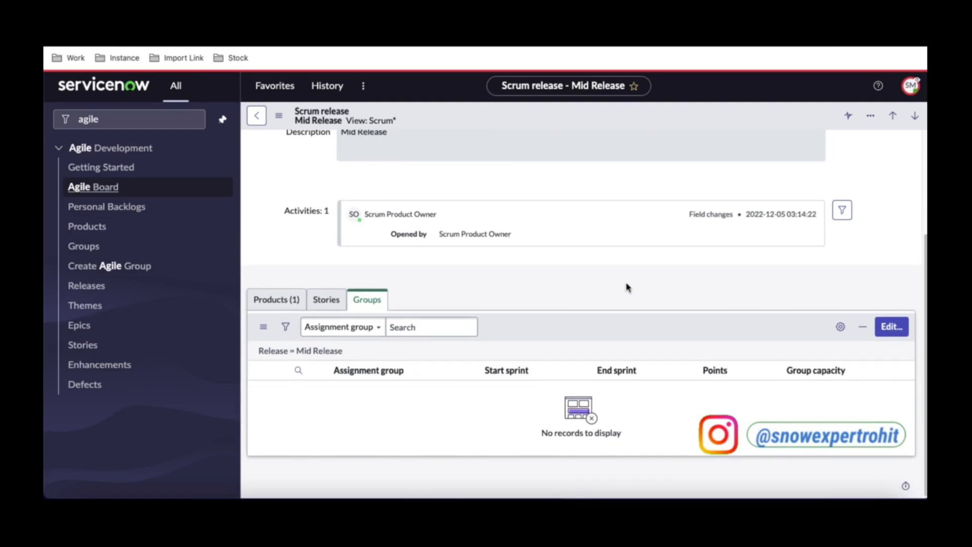
Add Agile Developers 1, Agile Scrum Master, Agile PO and Agile ReadOnly Access Customer to Mid Release's groups and save.
left_click(892, 329)
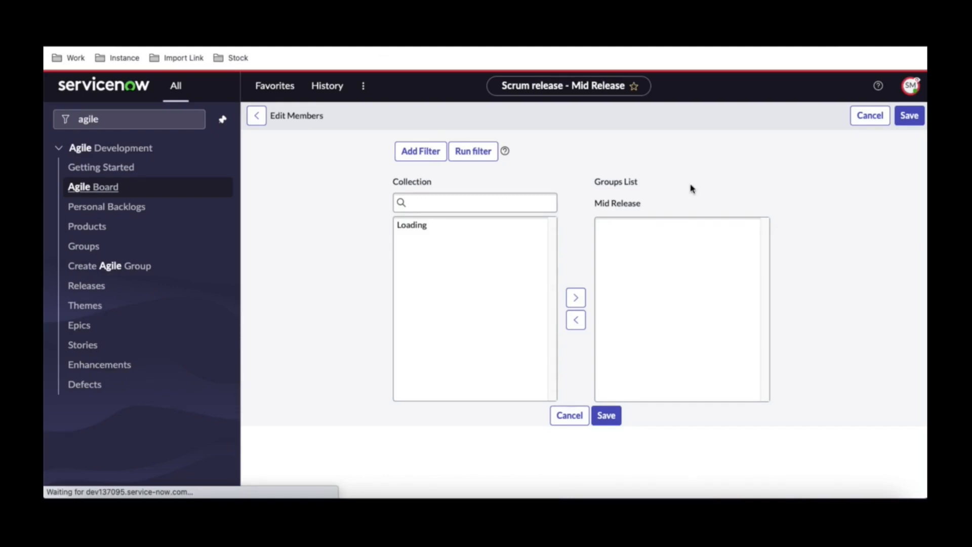
left_click(456, 285)
left_click(570, 357)
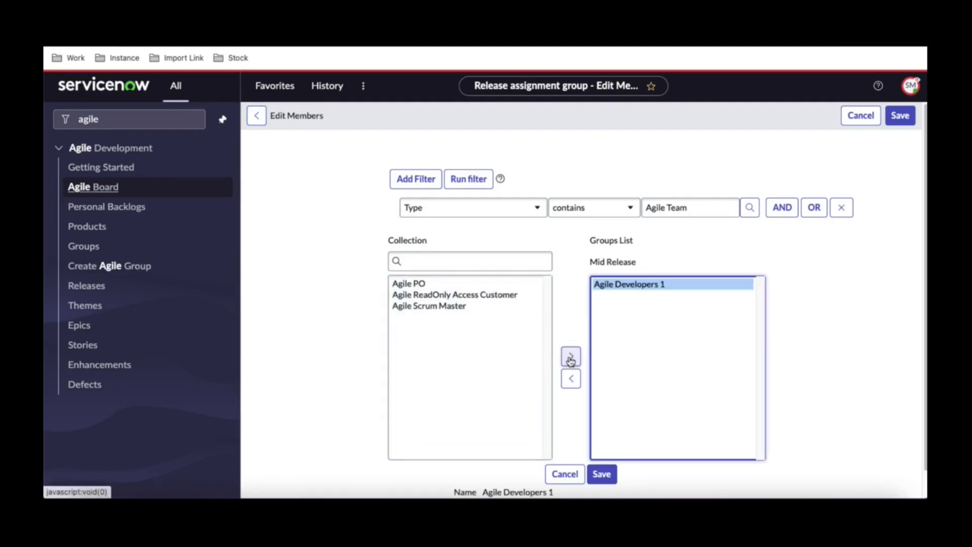
left_click(440, 329)
left_click(445, 306)
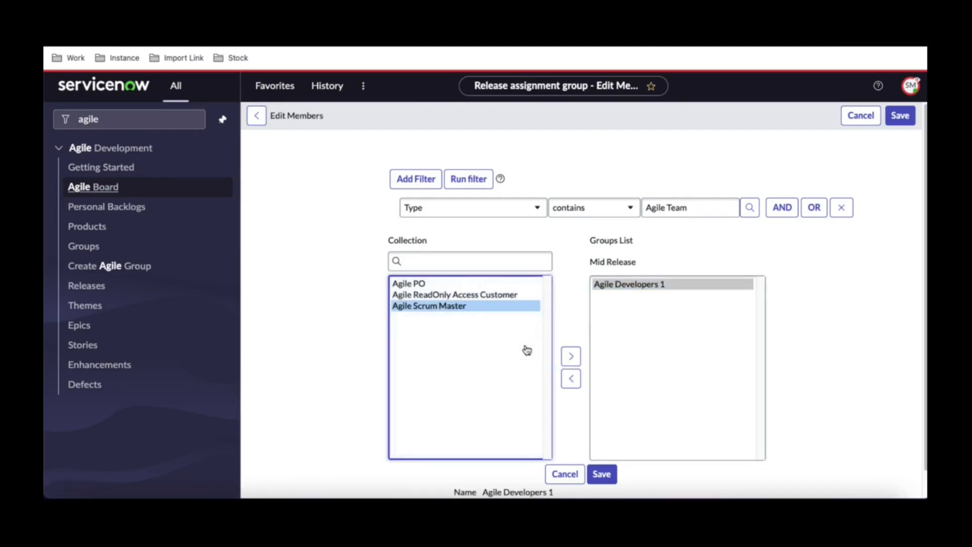
left_click(571, 356)
left_click(481, 302)
left_click(431, 285)
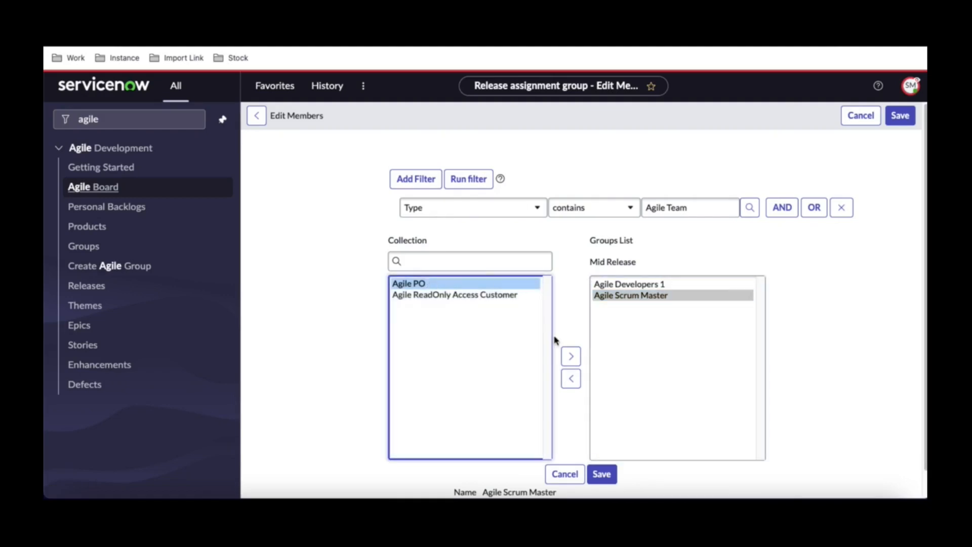
left_click(570, 357)
left_click(489, 285)
left_click(571, 357)
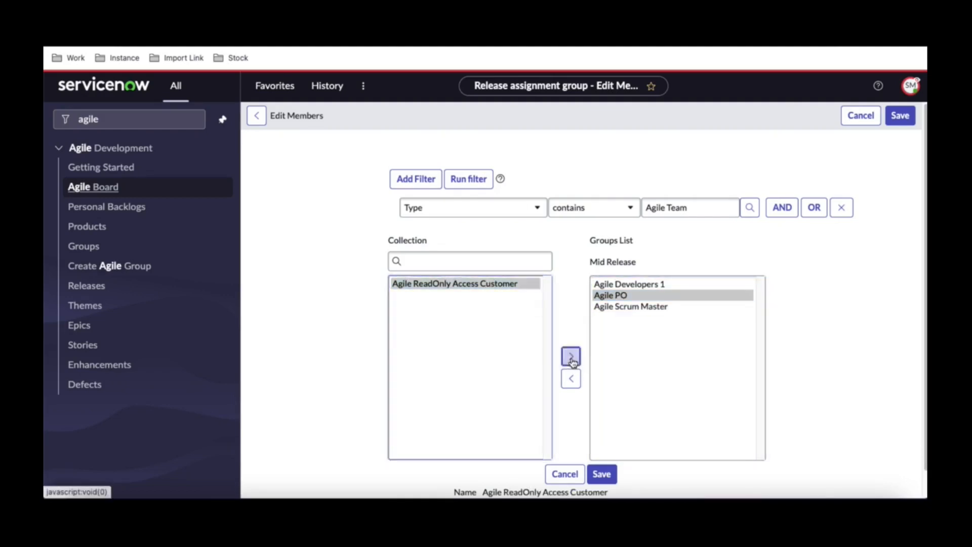
left_click(609, 478)
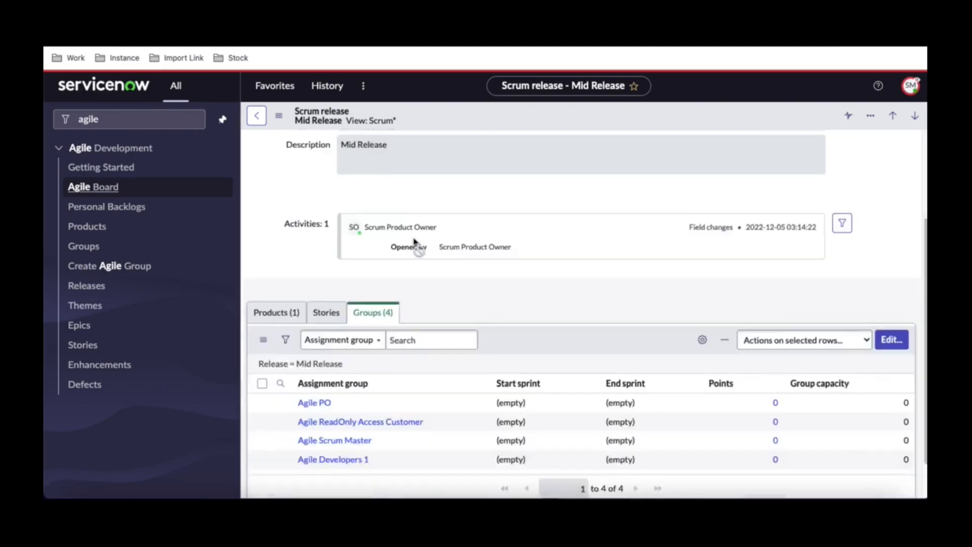
Open Final Release through Mid Release's related product, ServiceNow ITSM.
scroll(395, 304, "down", 3)
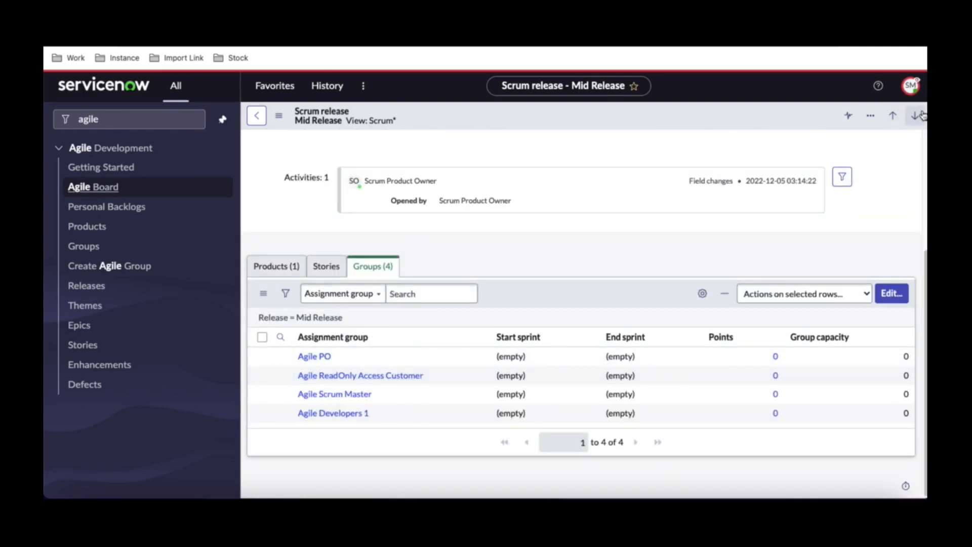
left_click(277, 267)
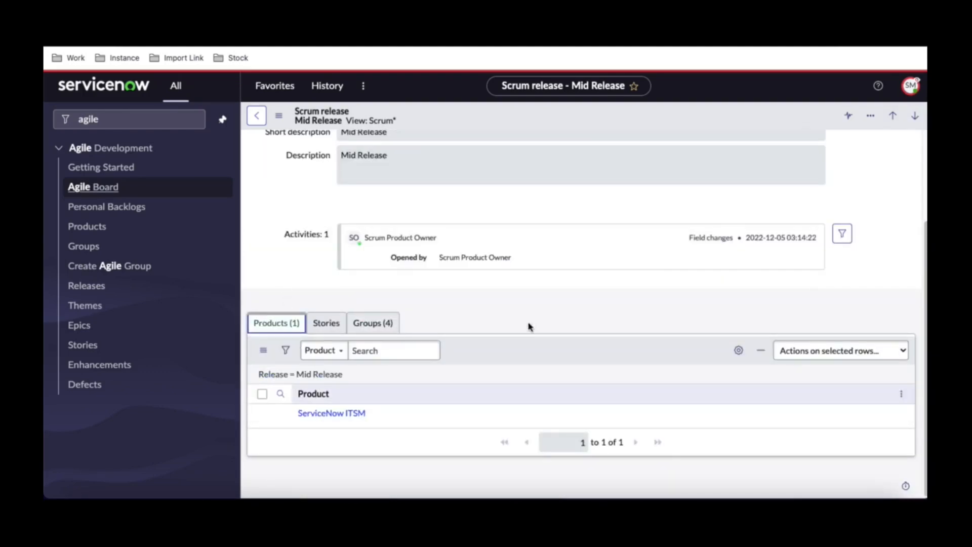
left_click(351, 413)
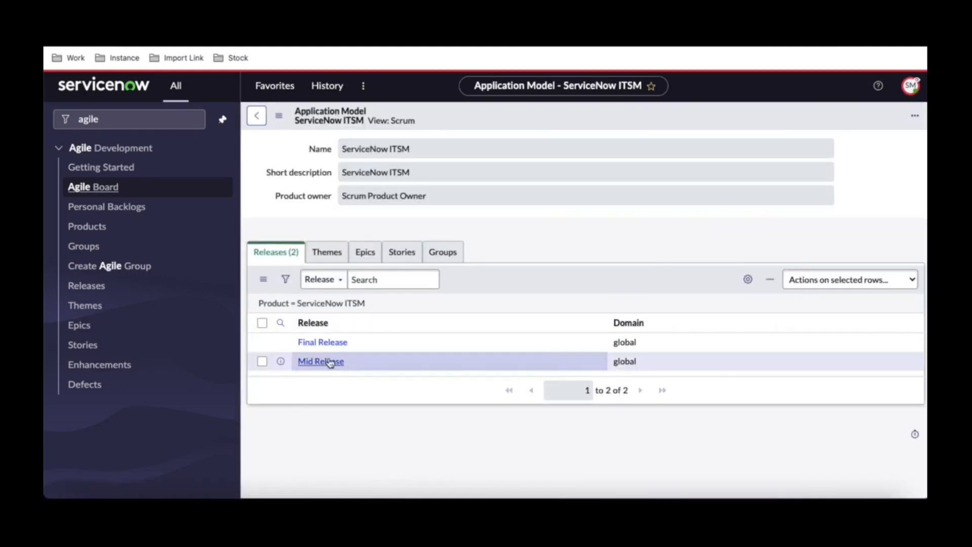
left_click(324, 344)
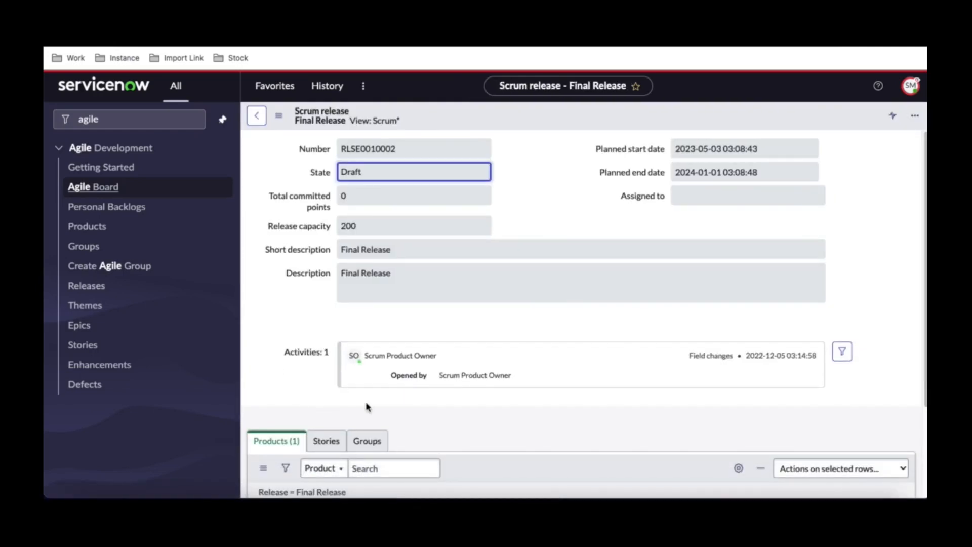
Add Agile Developers 1, Agile PO, Agile ReadOnly Access Customer and Agile Scrum Master to Final Release's groups and save.
left_click(367, 440)
left_click(891, 468)
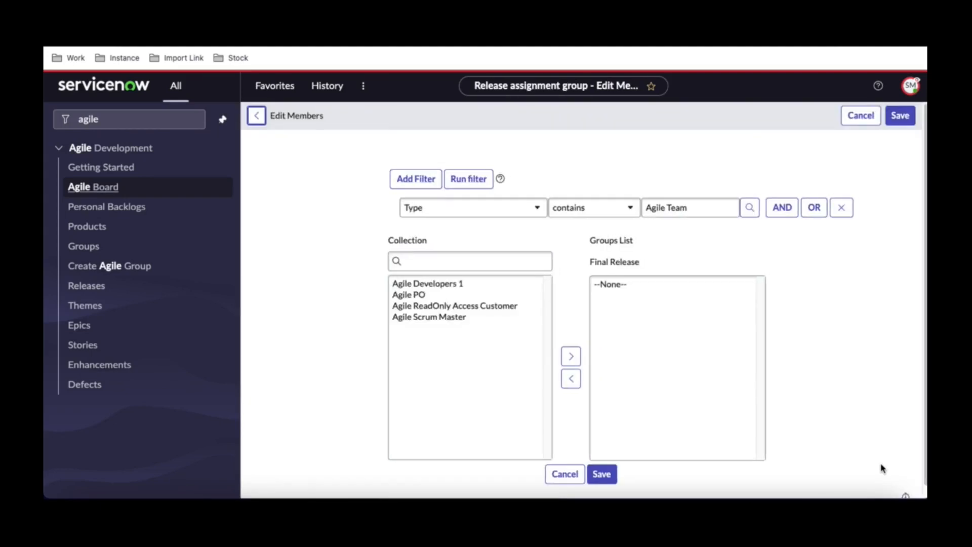
left_click(469, 308)
key("ctrl+a")
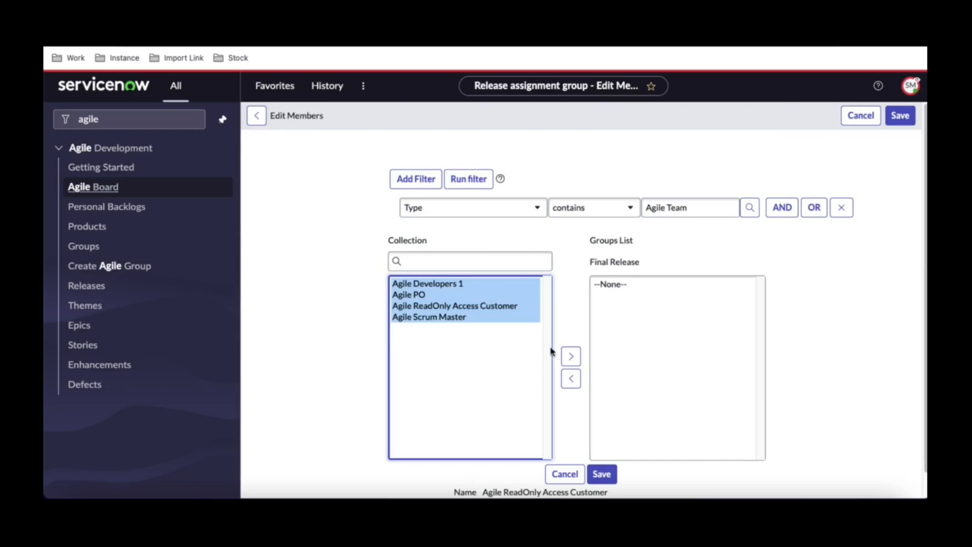
left_click(571, 358)
left_click(605, 474)
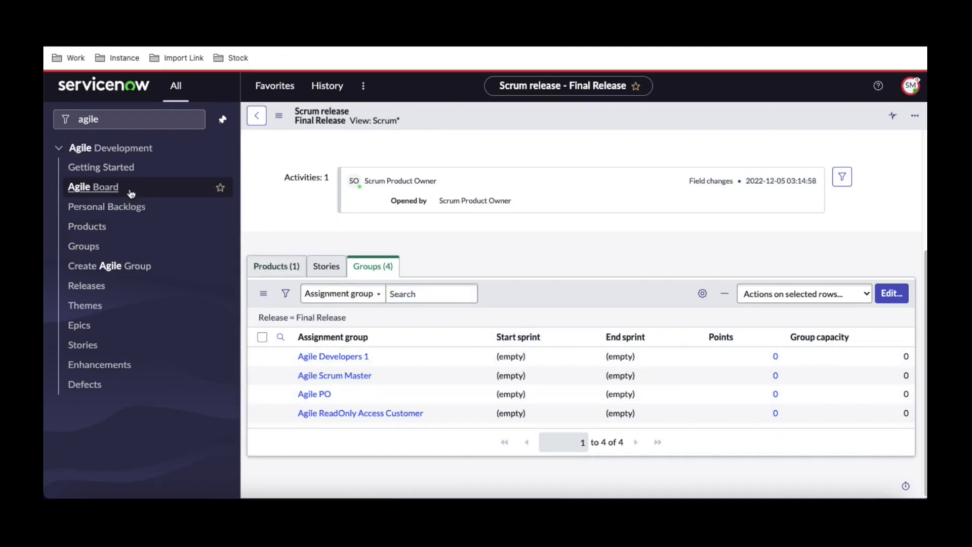
Open the ServiceNow ITSM product, review its related releases and Mid Release's assigned groups, and return to the product.
left_click(101, 229)
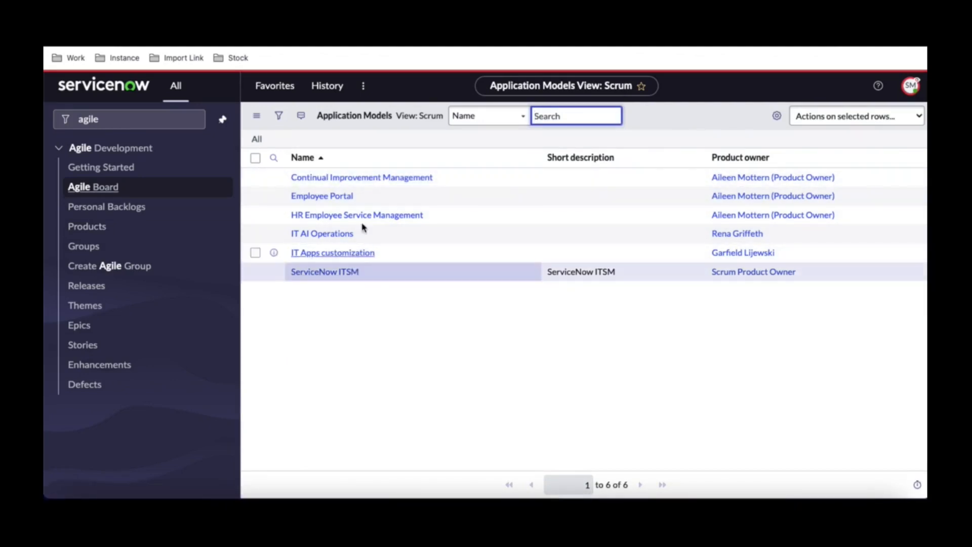
left_click(319, 272)
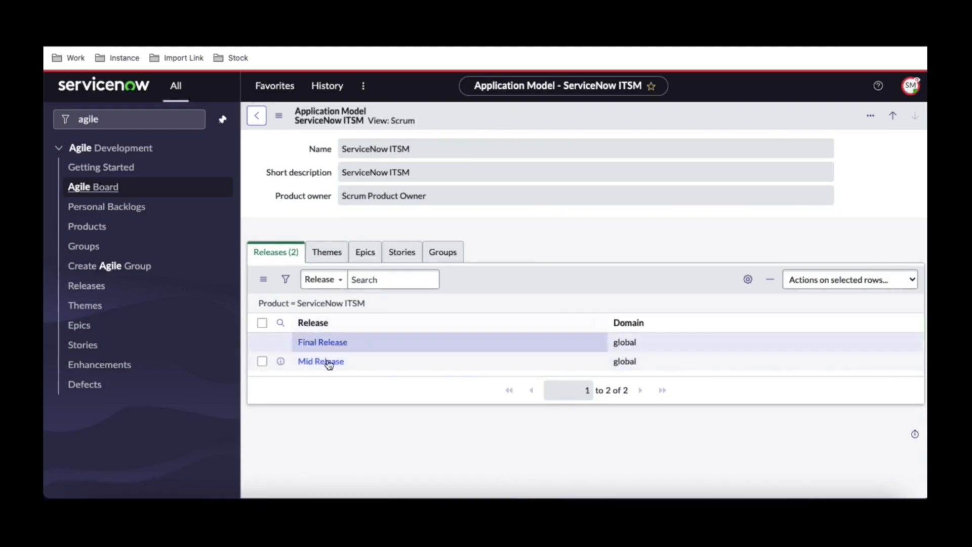
left_click_drag(358, 343, 300, 344)
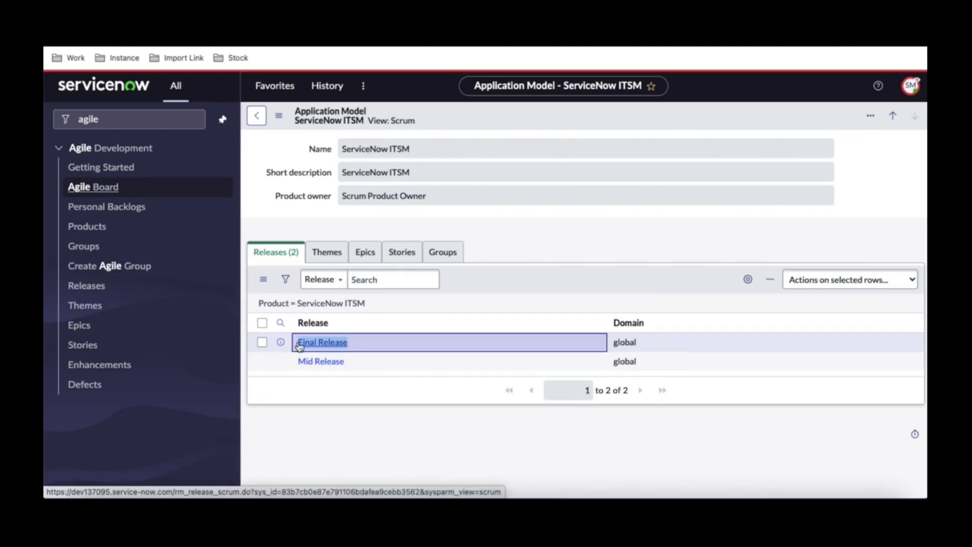
mouse_move(299, 345)
left_mouse_down()
mouse_move(301, 356)
mouse_move(354, 364)
mouse_move(301, 363)
left_mouse_up()
left_click(300, 363)
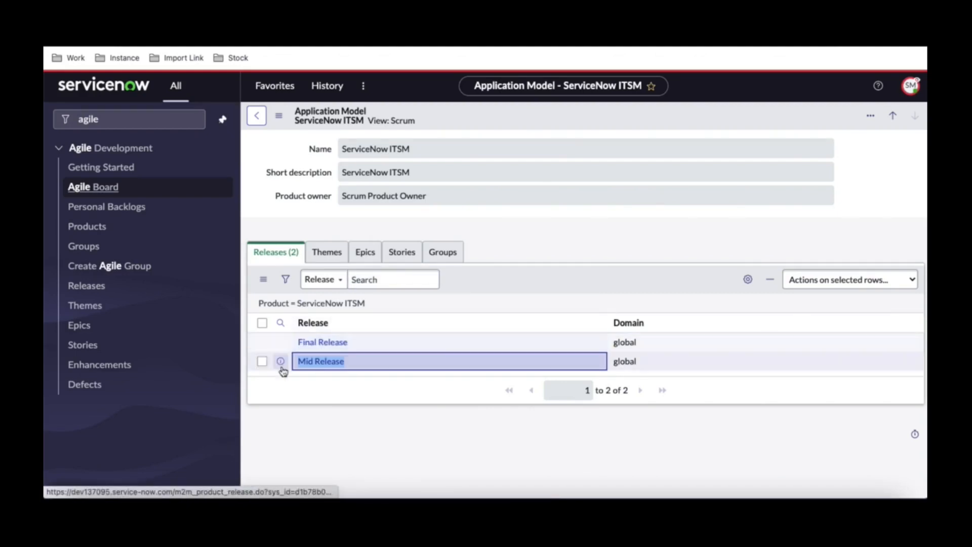
left_click(320, 361)
scroll(325, 354, "down", 5)
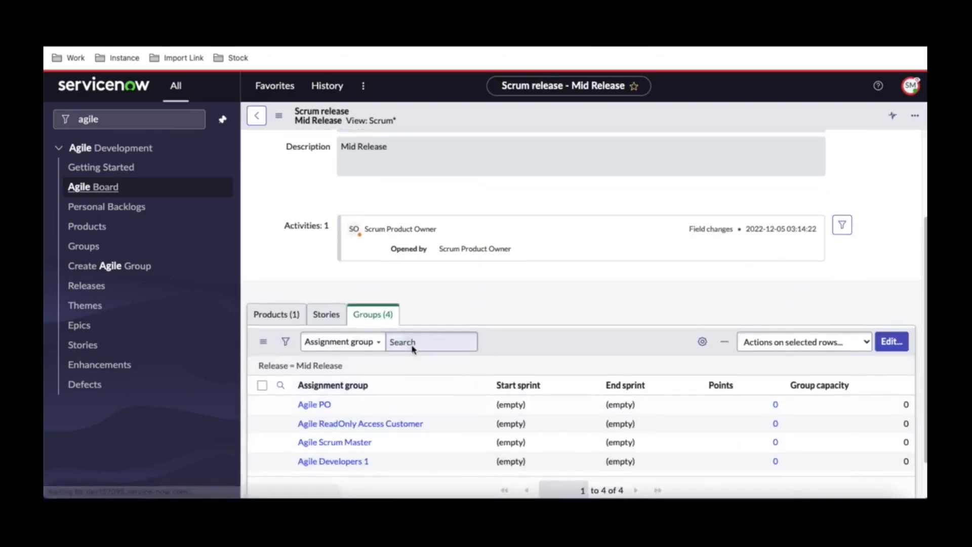
scroll(413, 348, "up", 5)
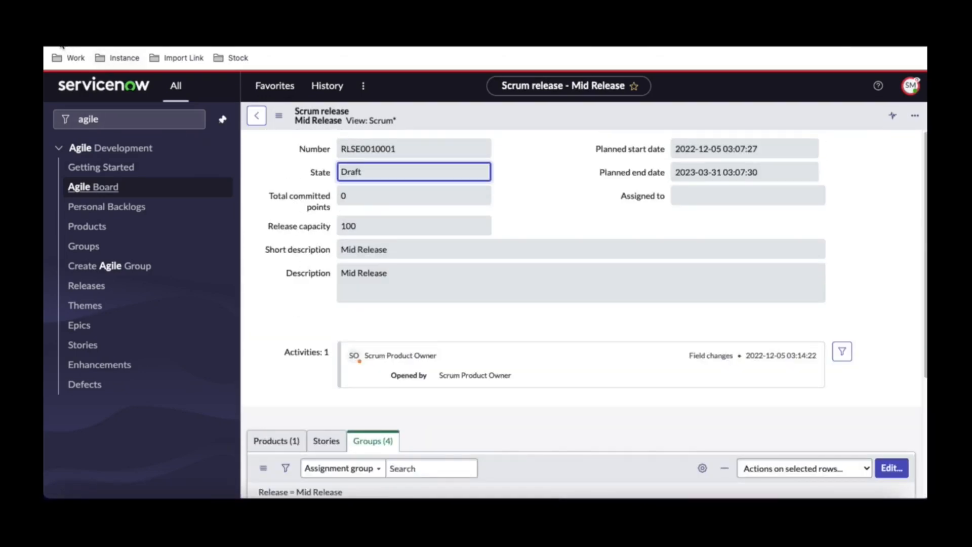
left_click(62, 46)
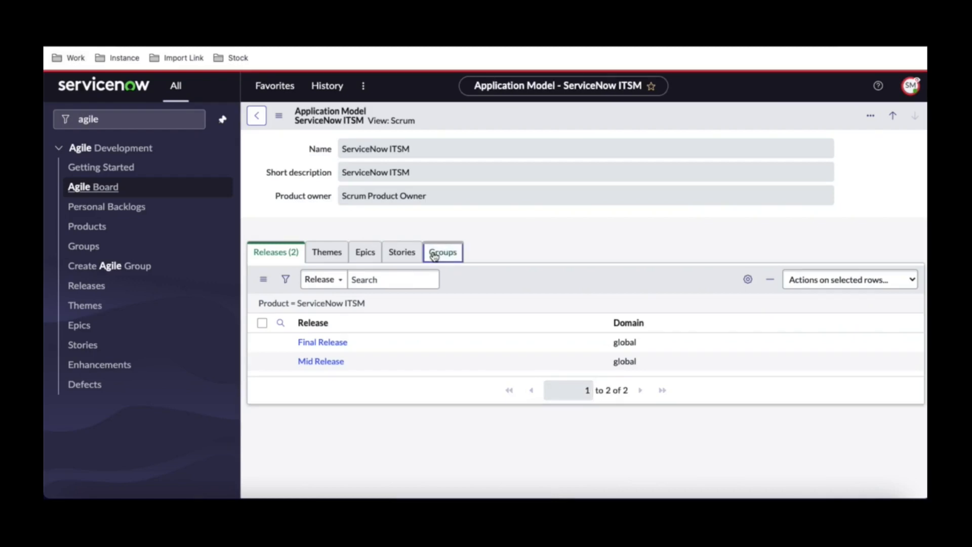
Add Agile Developers 1, Agile PO, Agile ReadOnly Access Customer and Agile Scrum Master to the ServiceNow ITSM product's groups and save.
left_click(440, 253)
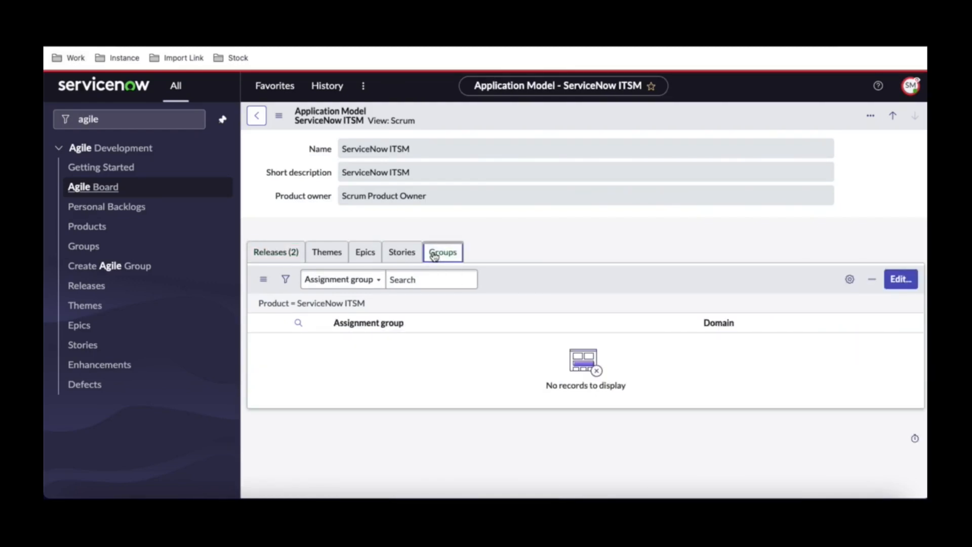
left_click(915, 282)
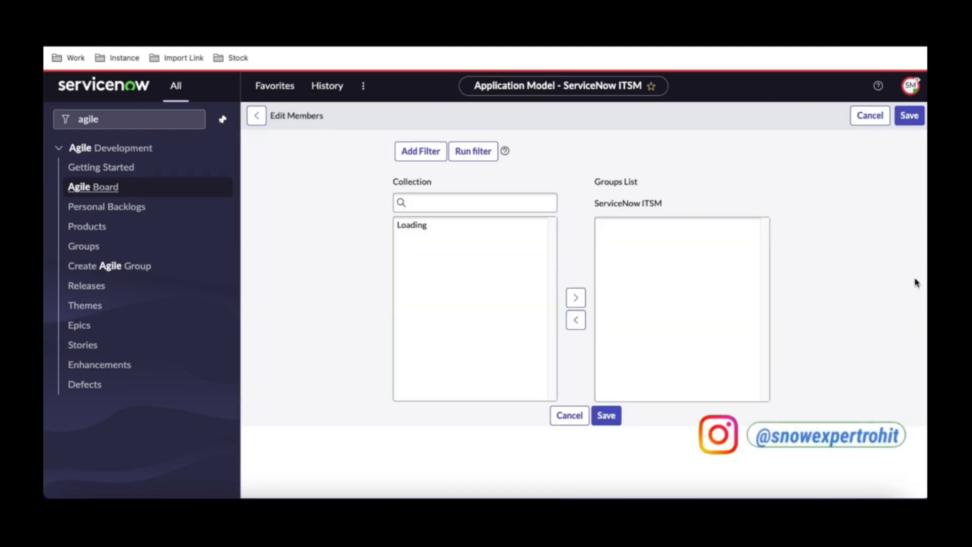
left_click(458, 285)
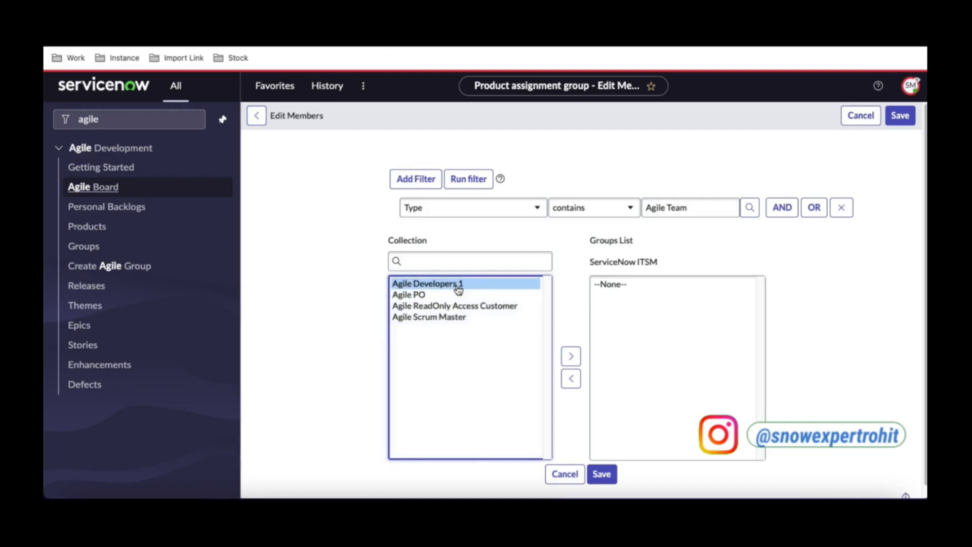
key("shift+Down")
key("shift+Down")
key("shift+Down")
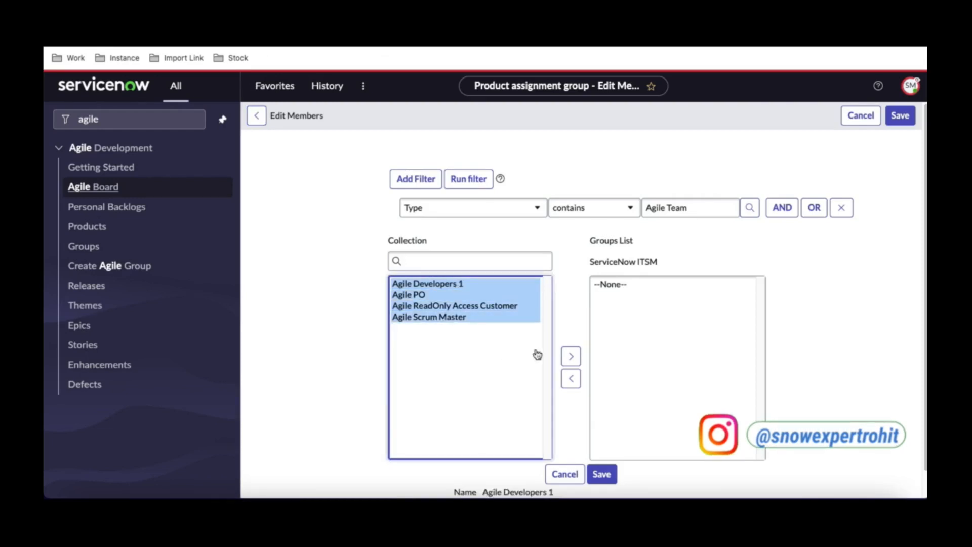
left_click(571, 357)
left_click(601, 474)
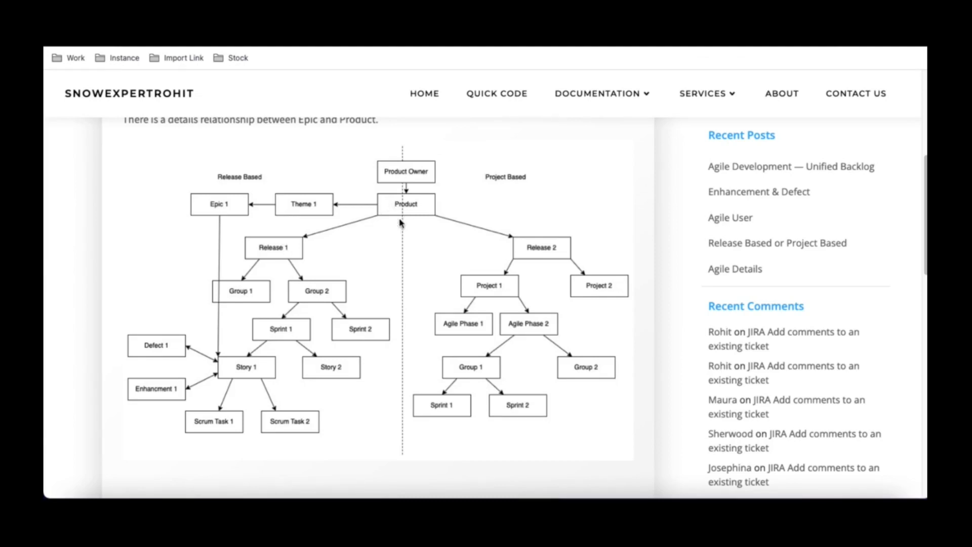
Check the ServiceNow ITSM product's groups and releases and the Final Release record against the article's release-based diagram.
key("ctrl+Tab")
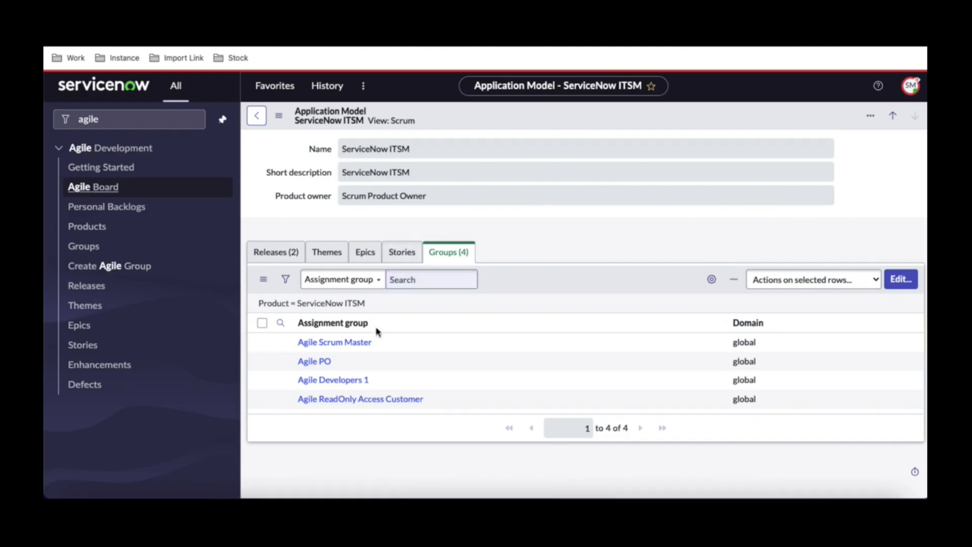
left_click(273, 252)
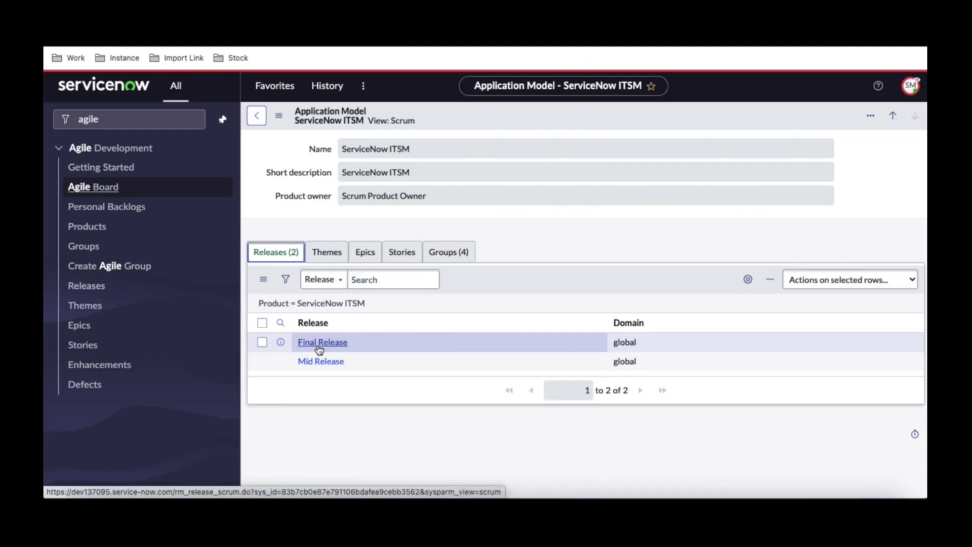
left_click(305, 348)
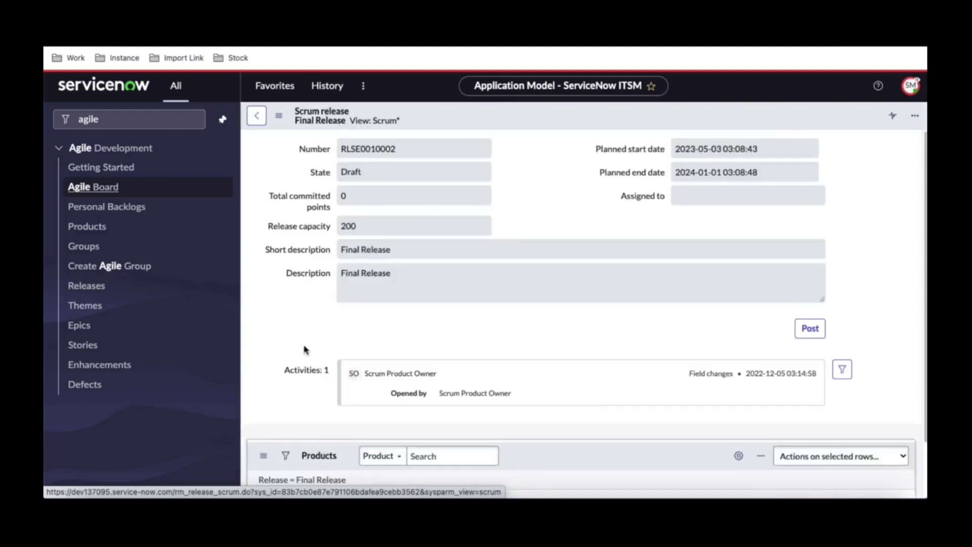
scroll(308, 341, "down", 3)
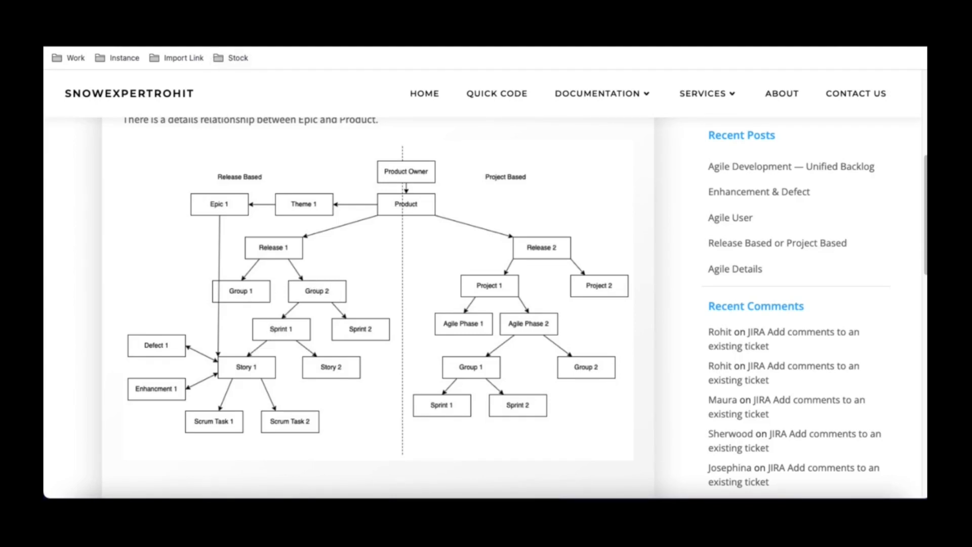
Return to ServiceNow's Final Release record and examine the members and sprints of its Agile Developers 1 group.
left_click(221, 23)
scroll(409, 240, "up", 1)
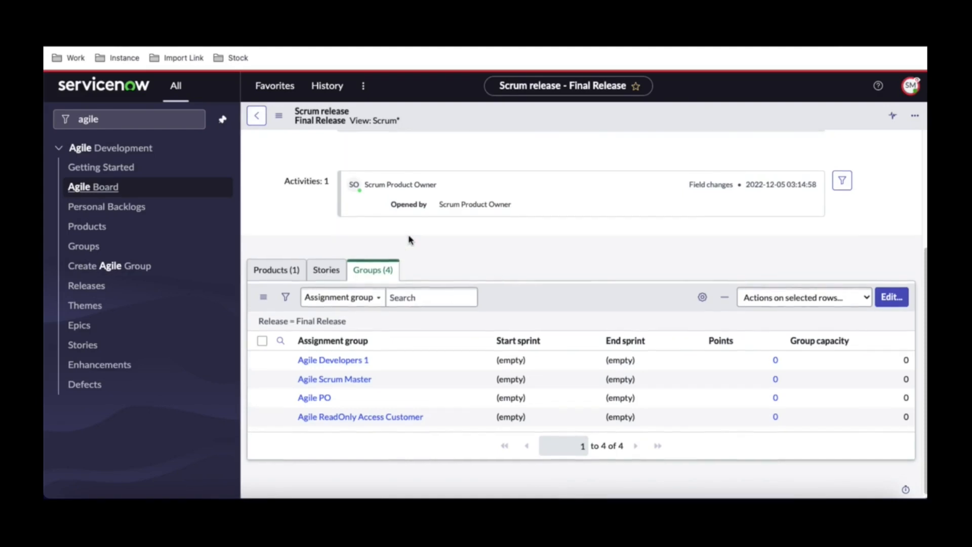
scroll(409, 240, "up", 3)
scroll(409, 240, "down", 3)
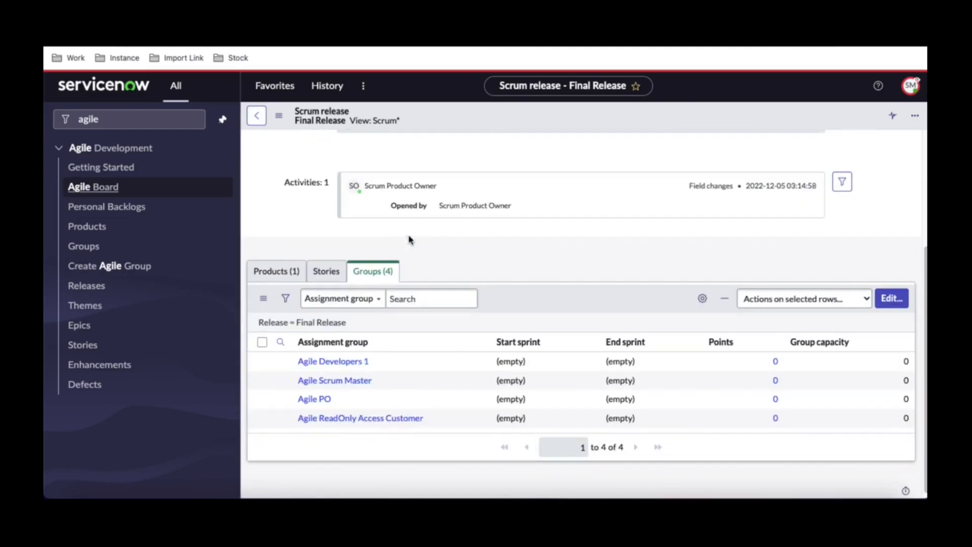
left_click(338, 361)
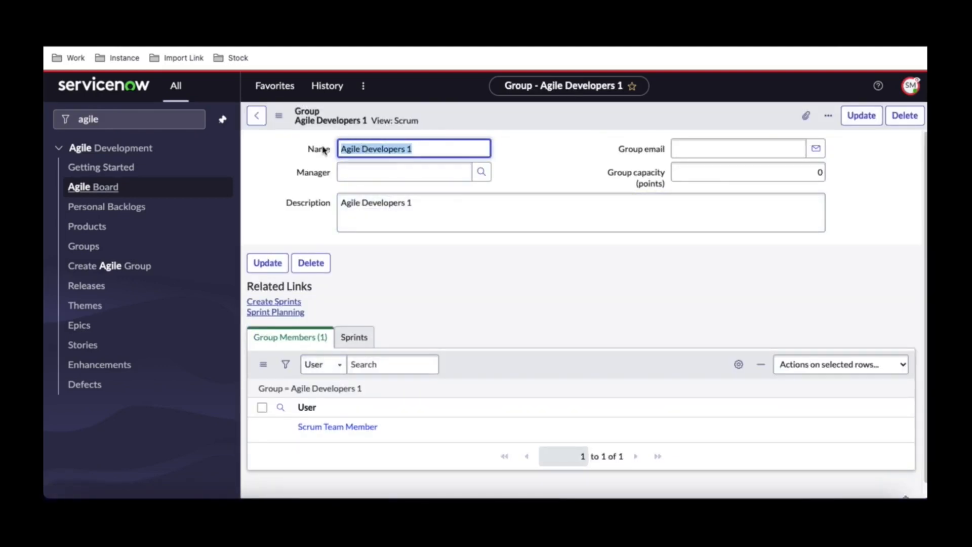
left_click(368, 337)
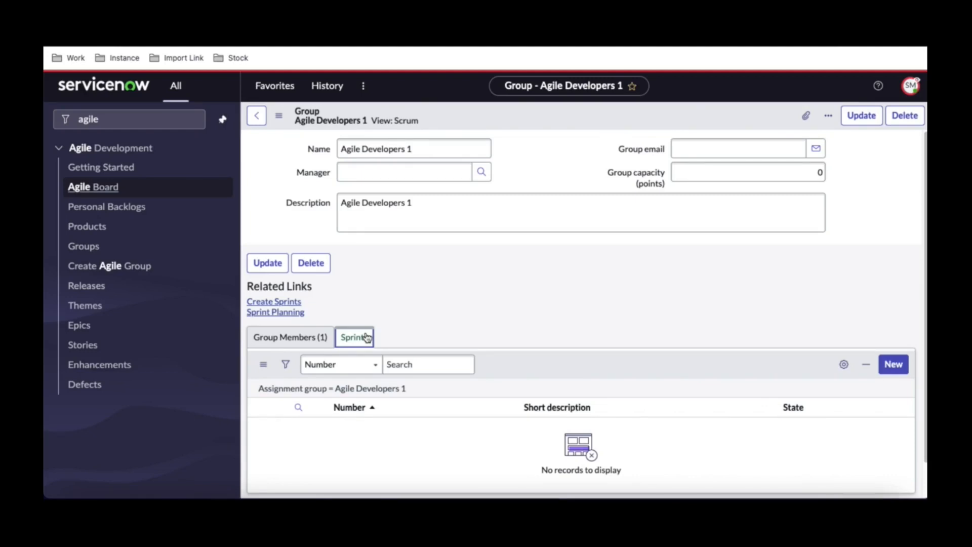
left_click(271, 304)
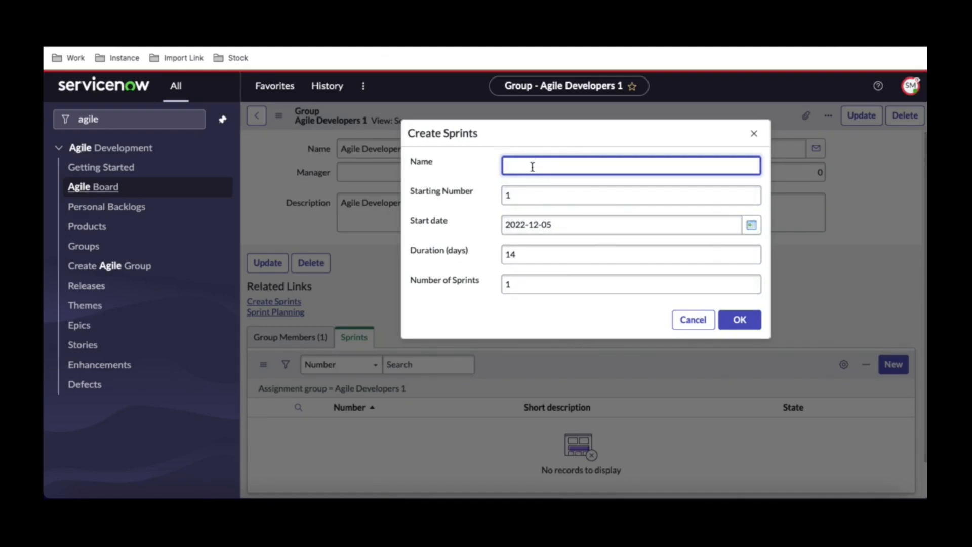
left_click(688, 320)
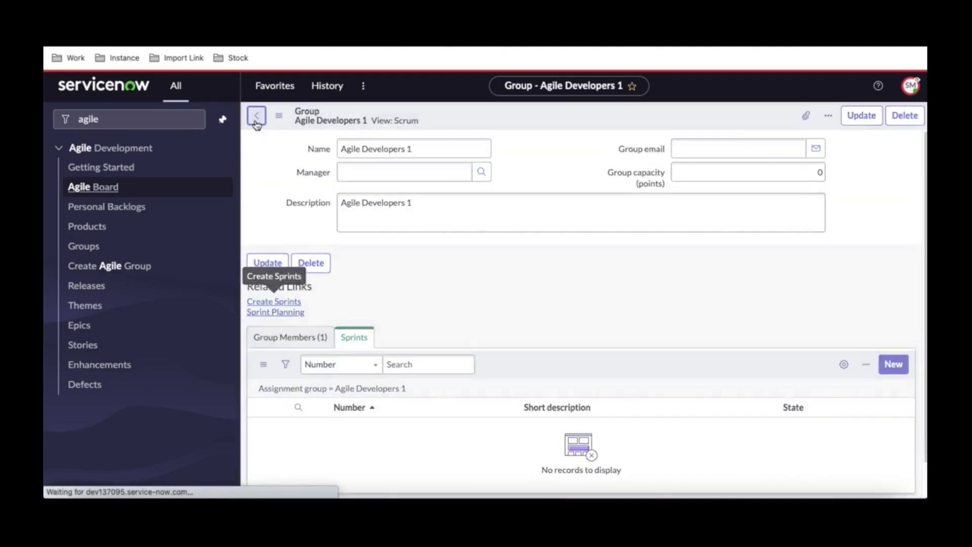
left_click(257, 122)
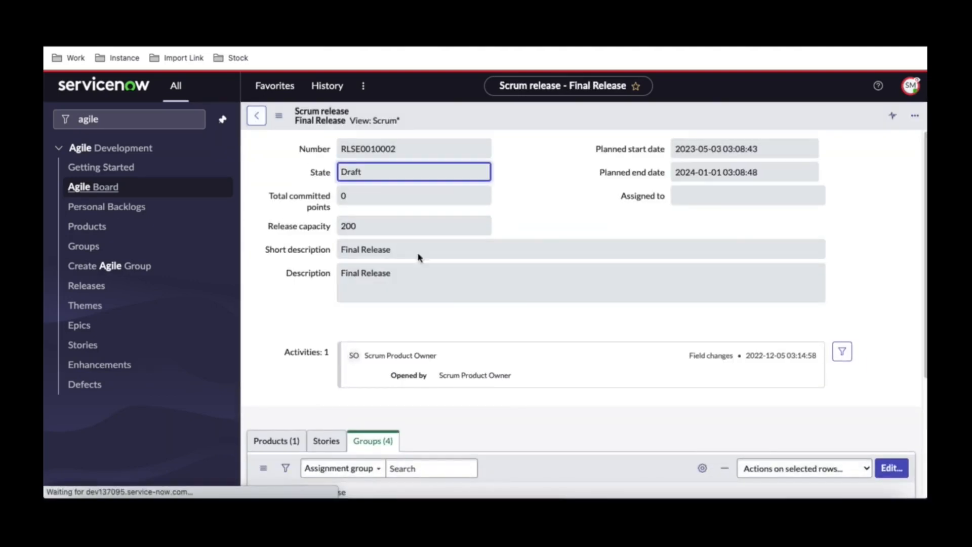
Create 3 sprints named Project Intial Discustion for Final Release's Agile PO group, keeping the default starting number, start date and duration.
scroll(437, 286, "down", 4)
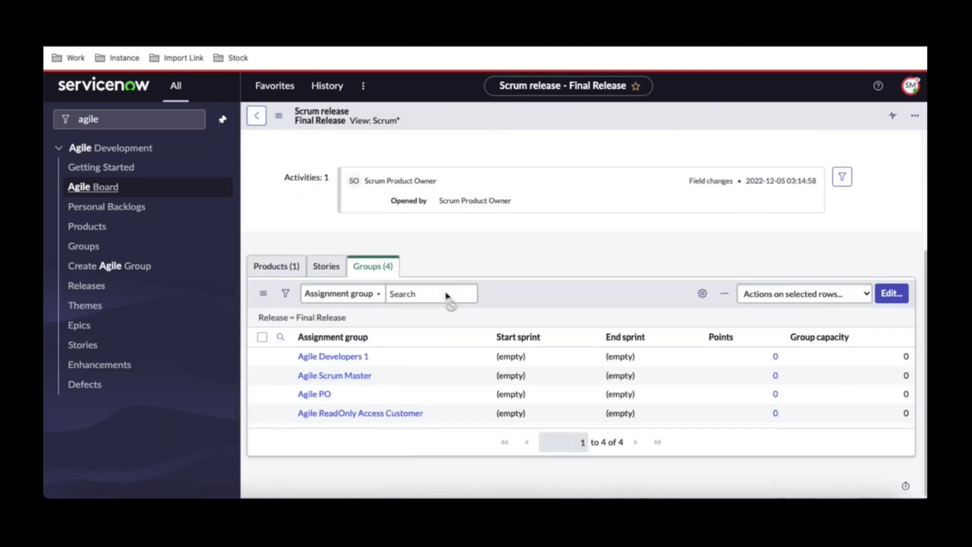
left_click(318, 397)
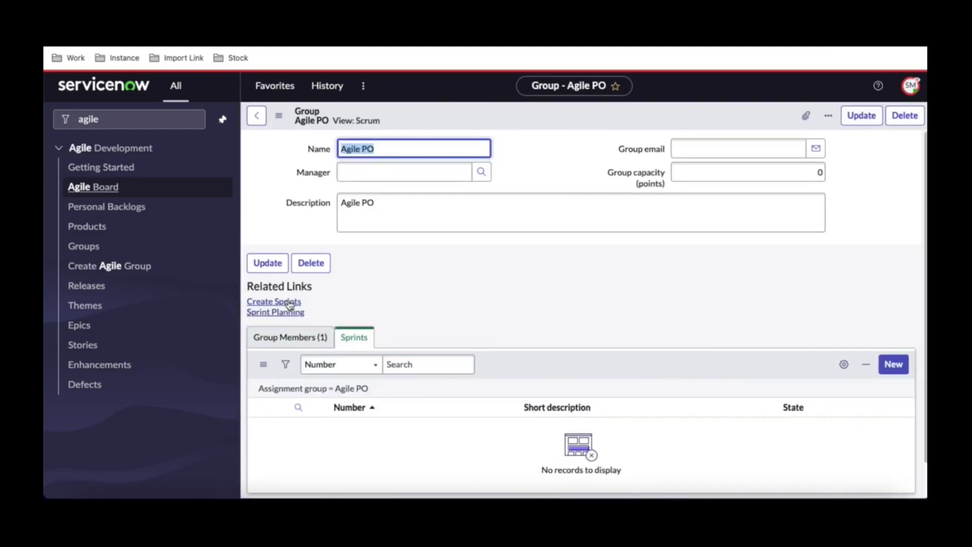
left_click(290, 302)
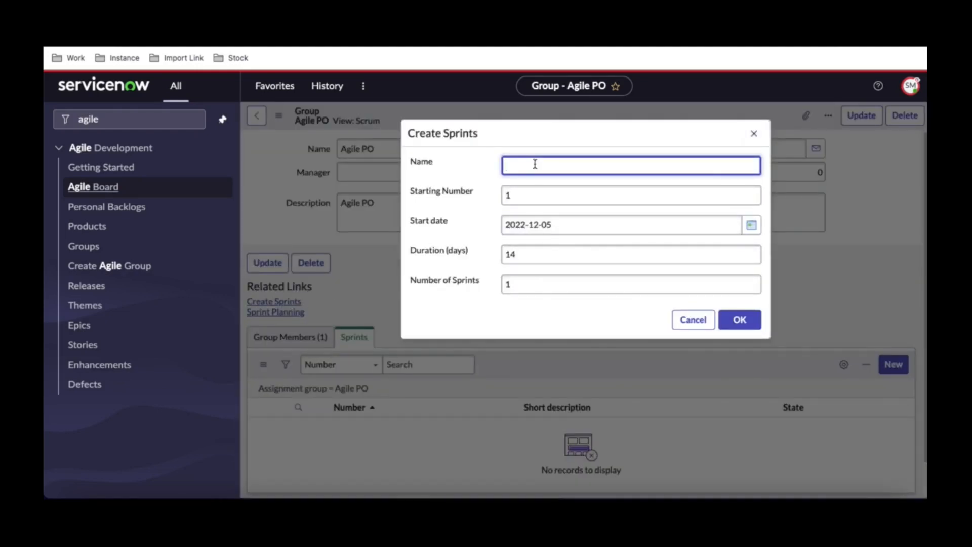
type("Project Intial Discustion")
left_click_drag(607, 229, 500, 227)
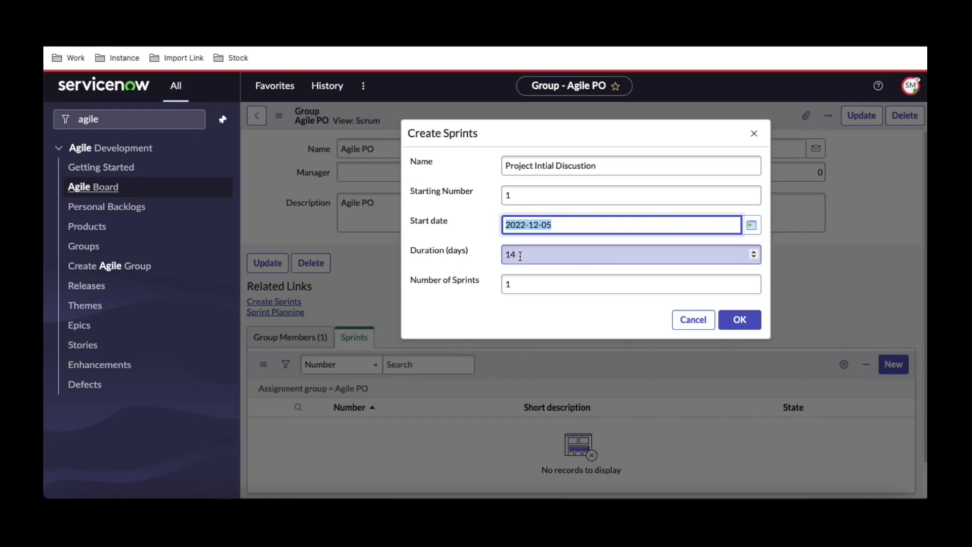
left_click(522, 285)
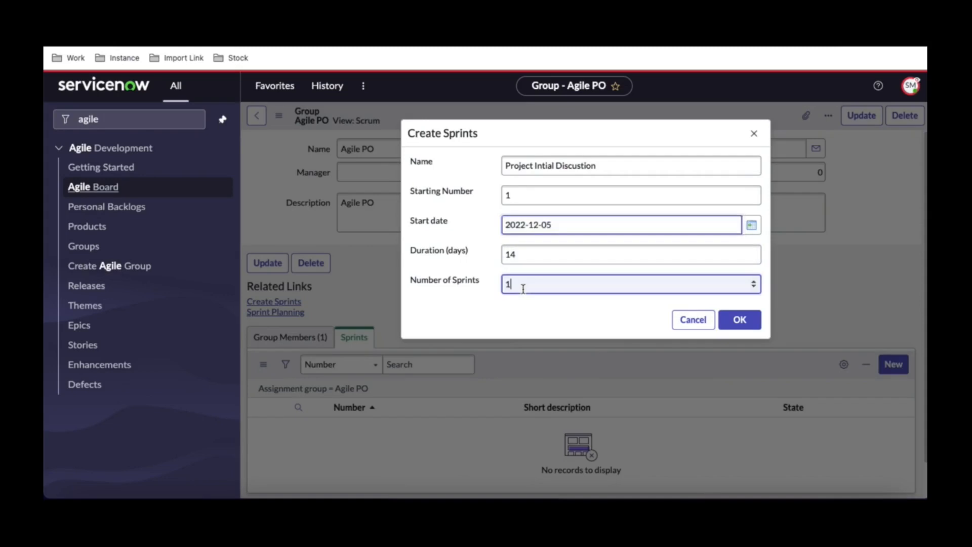
key("BackSpace")
type("3")
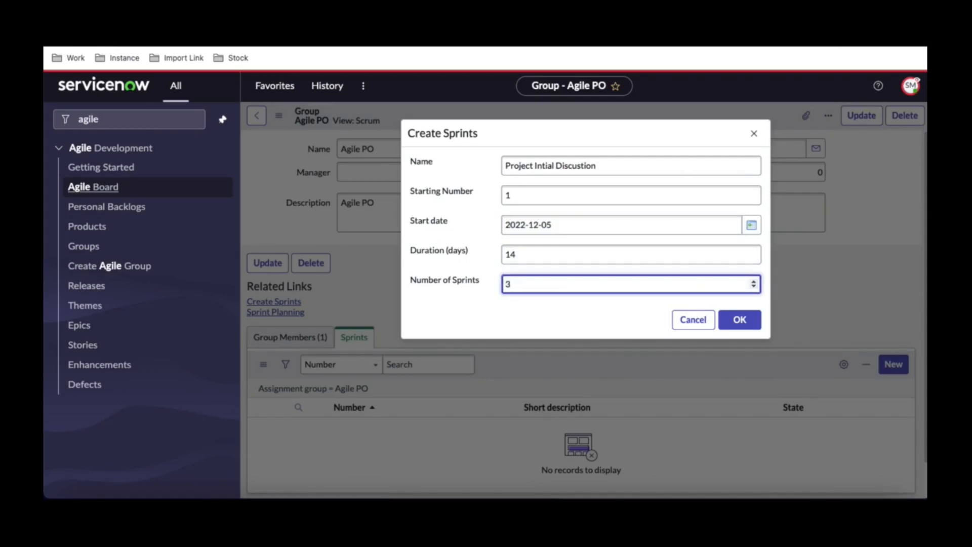
left_click(739, 320)
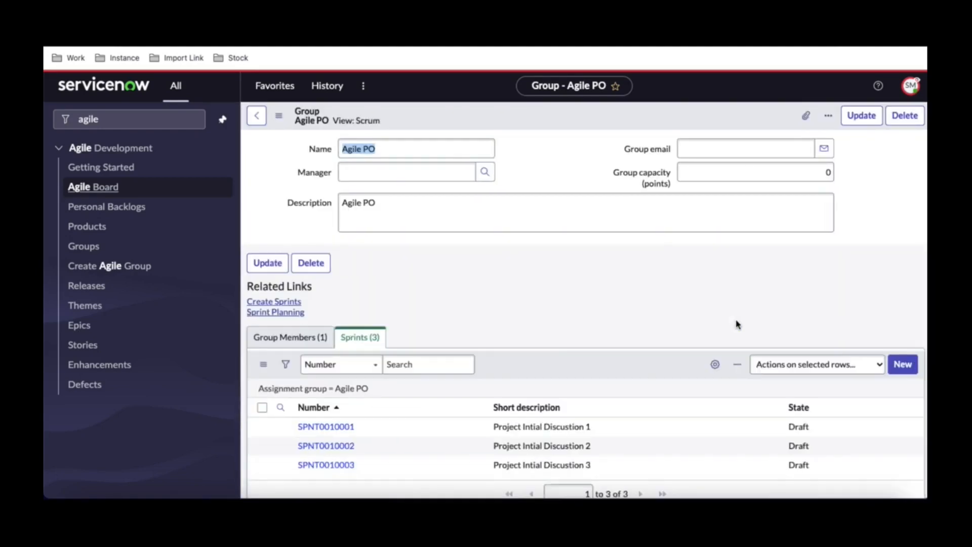
Review the planned start and end dates of the Agile PO group's first two sprints and return to the first one.
scroll(736, 326, "down", 2)
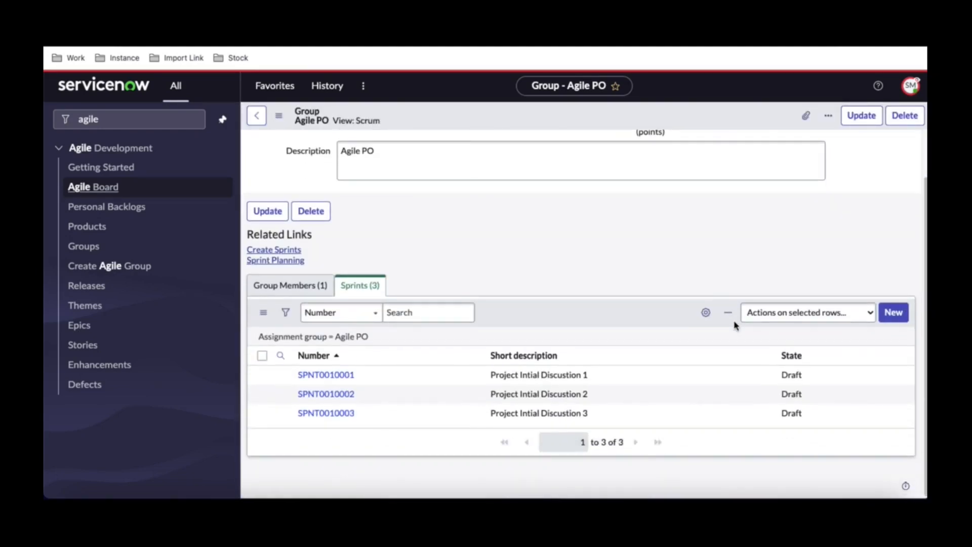
left_click(335, 374)
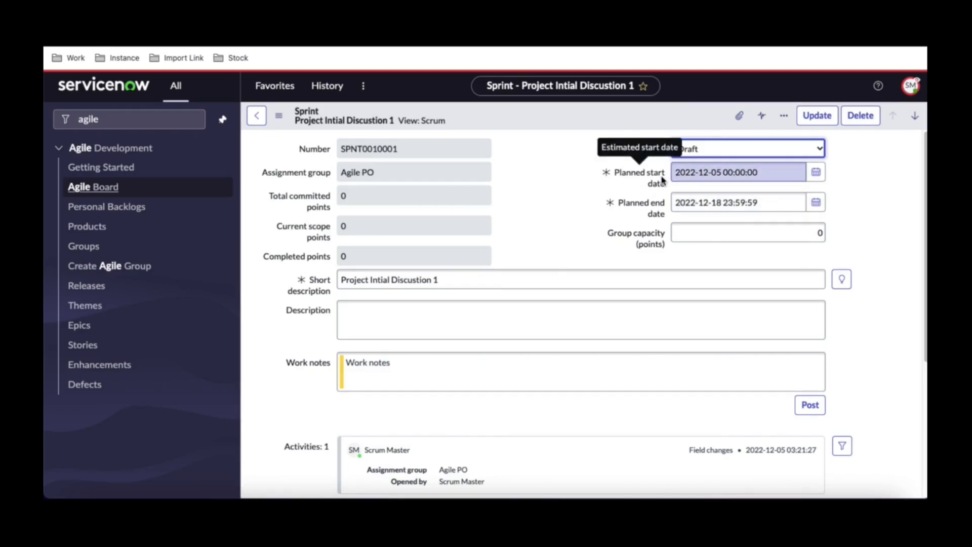
key("Tab")
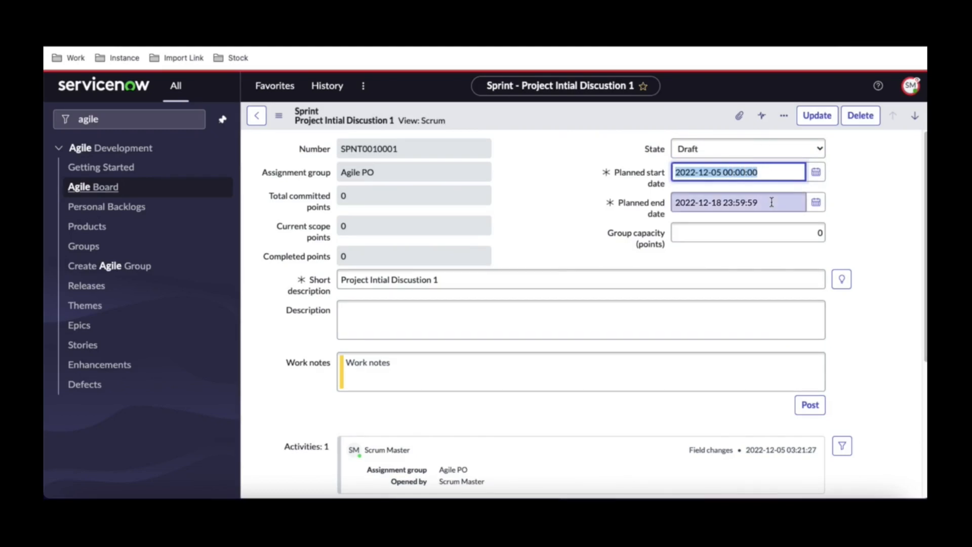
key("Tab")
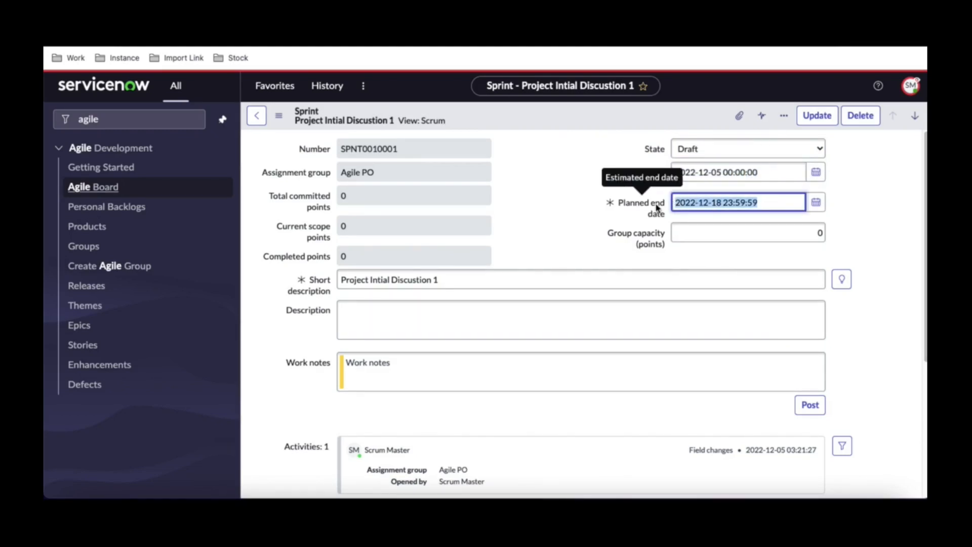
left_click(916, 116)
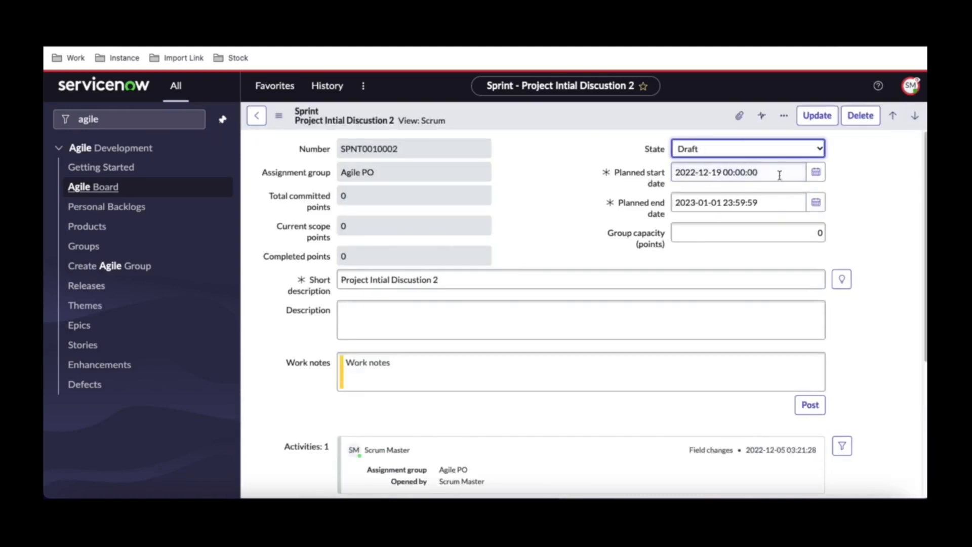
left_click_drag(777, 171, 675, 172)
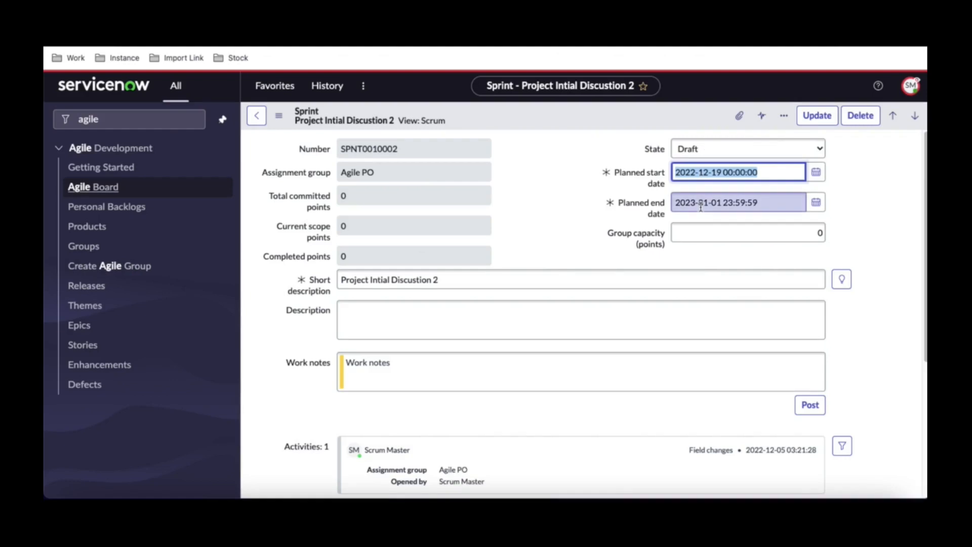
scroll(603, 288, "down", 4)
scroll(603, 289, "up", 4)
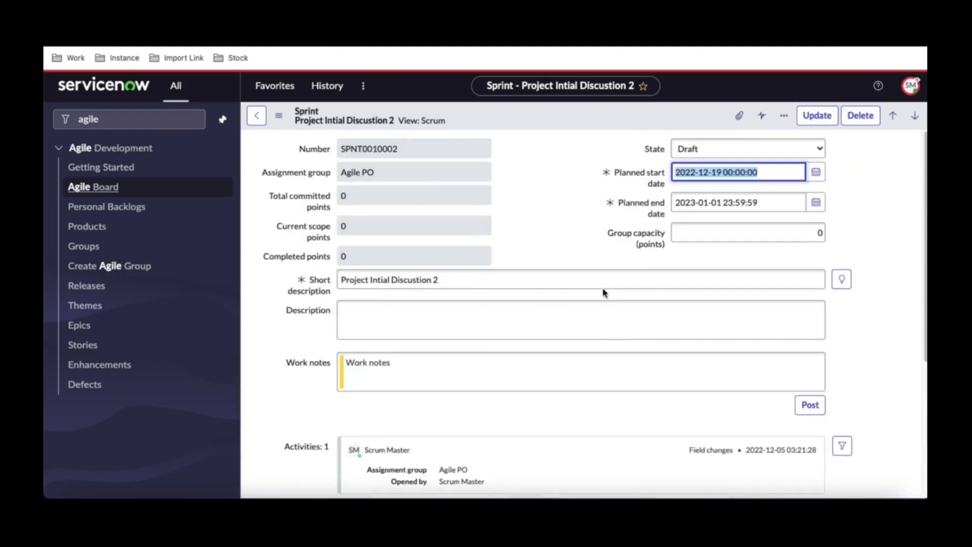
left_click(892, 115)
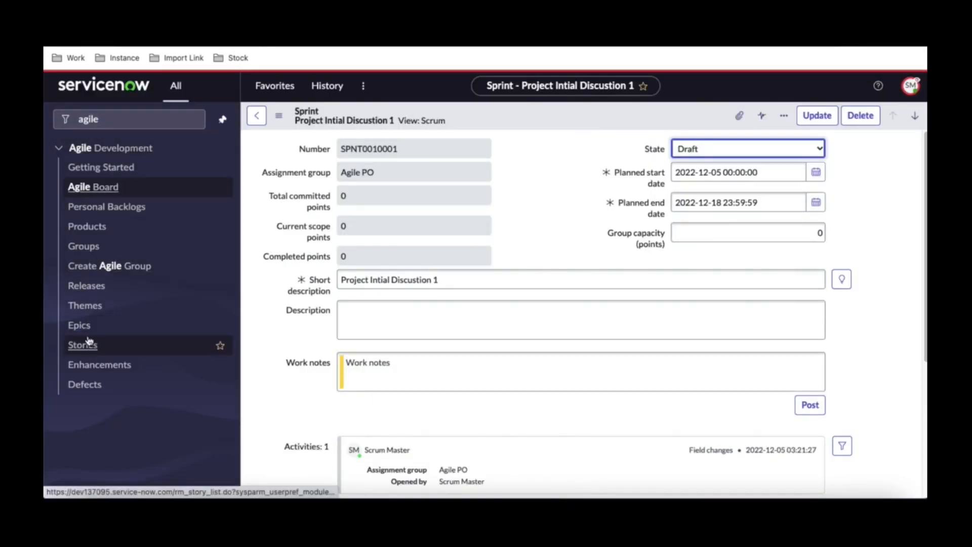
Open Mid Release from the releases list and review the sprints of its Agile PO group.
left_click(87, 286)
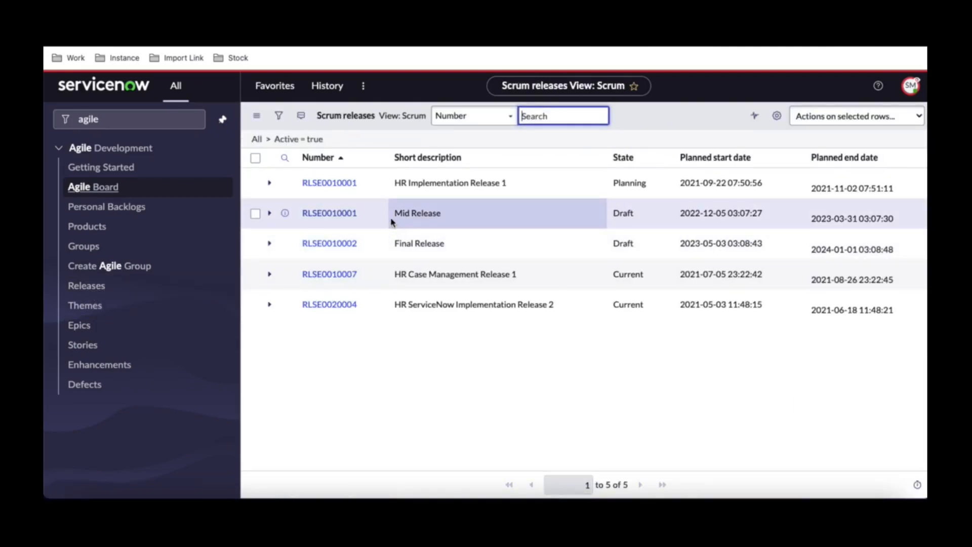
left_click(555, 219)
left_click(620, 212)
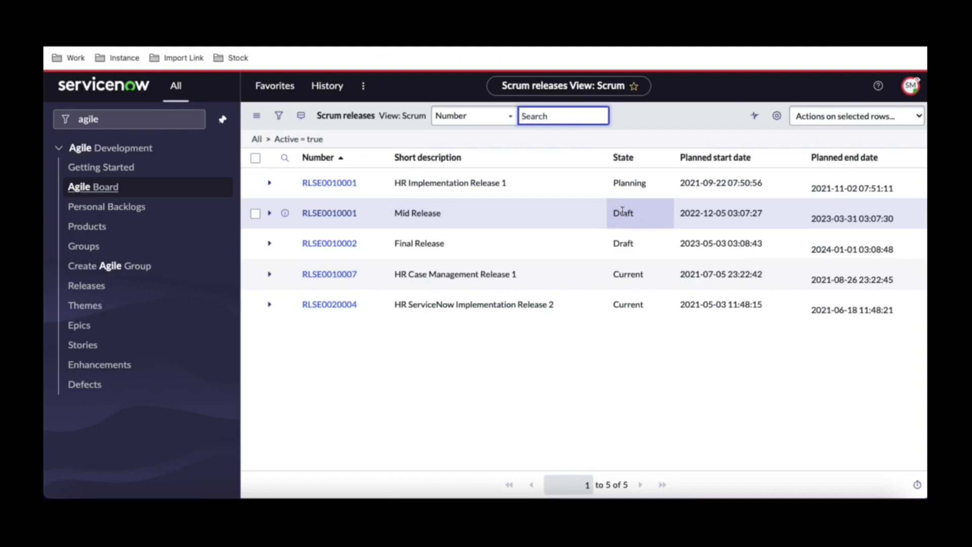
left_click(471, 257)
left_click(318, 218)
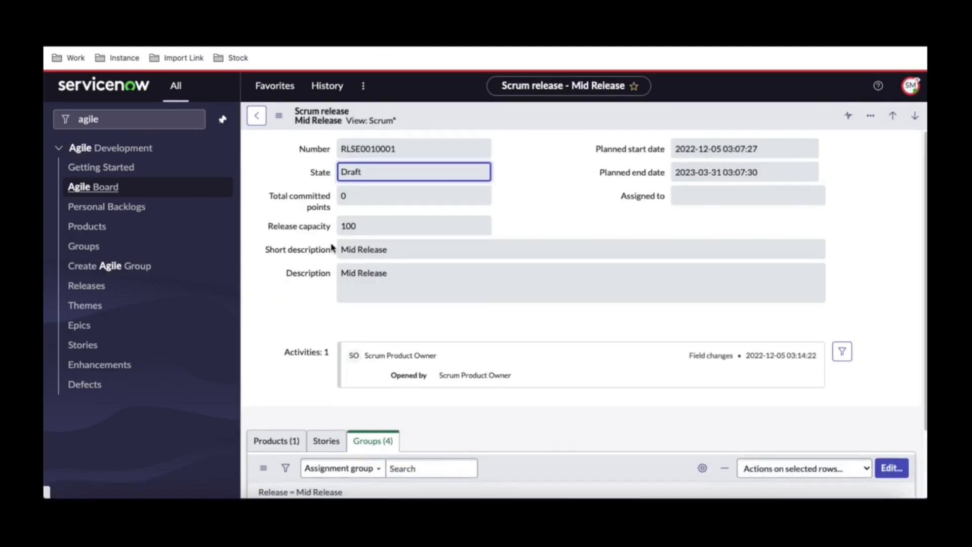
scroll(322, 329, "down", 4)
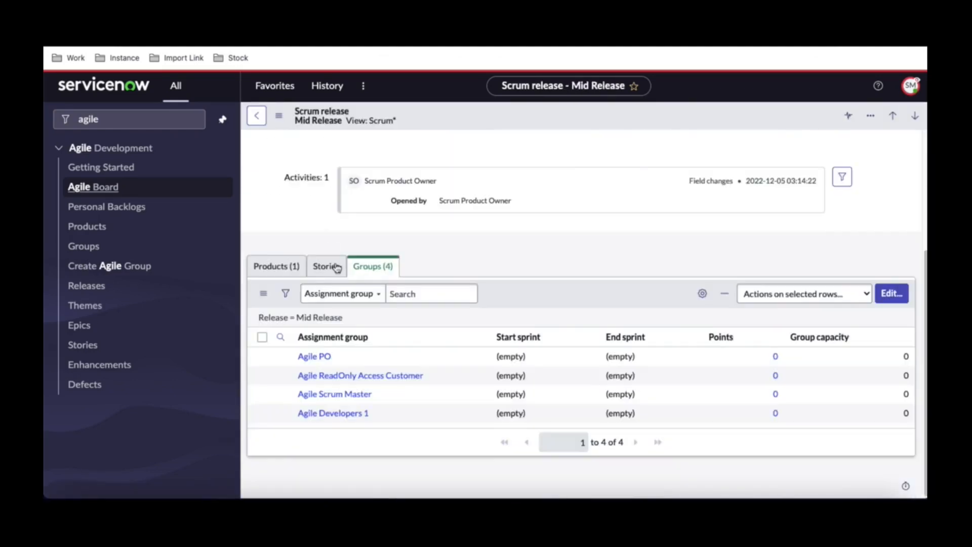
left_click(325, 362)
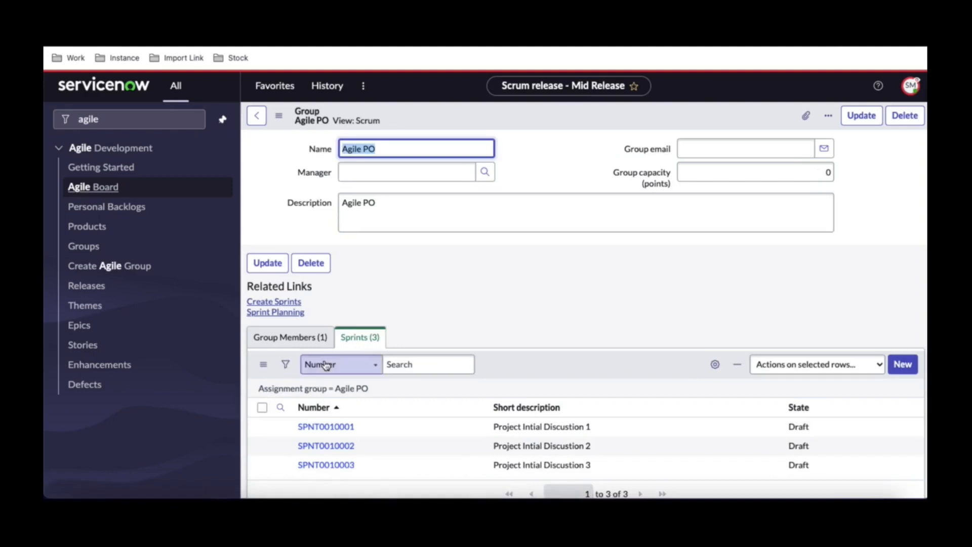
scroll(466, 303, "down", 2)
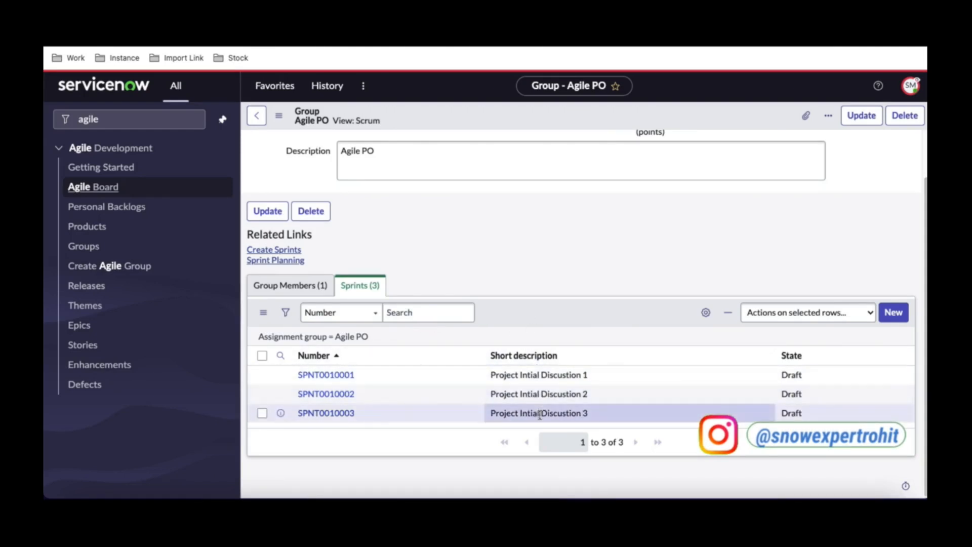
Check the sprints of Mid Release's Agile ReadOnly Access Customer group and return to the Agile PO group.
left_click(57, 45)
scroll(412, 392, "down", 3)
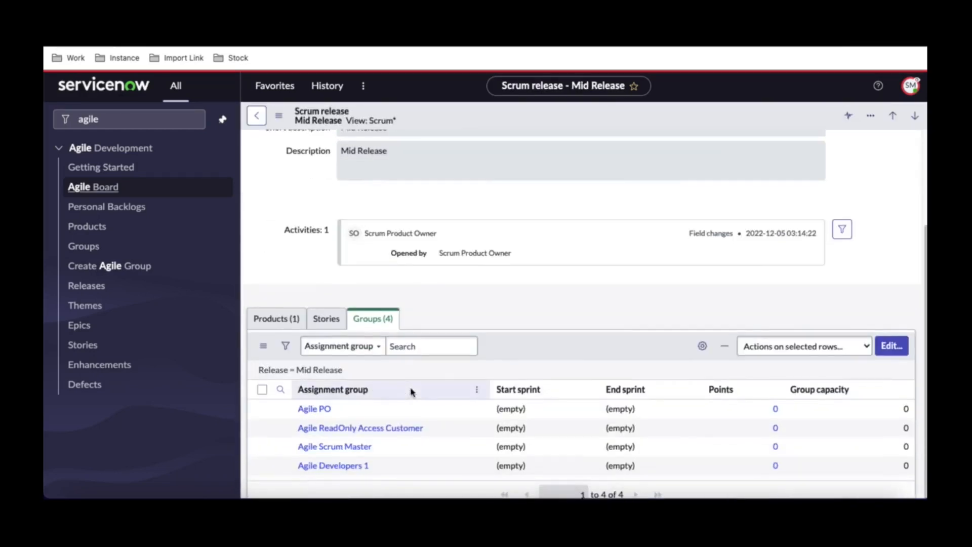
left_click(367, 430)
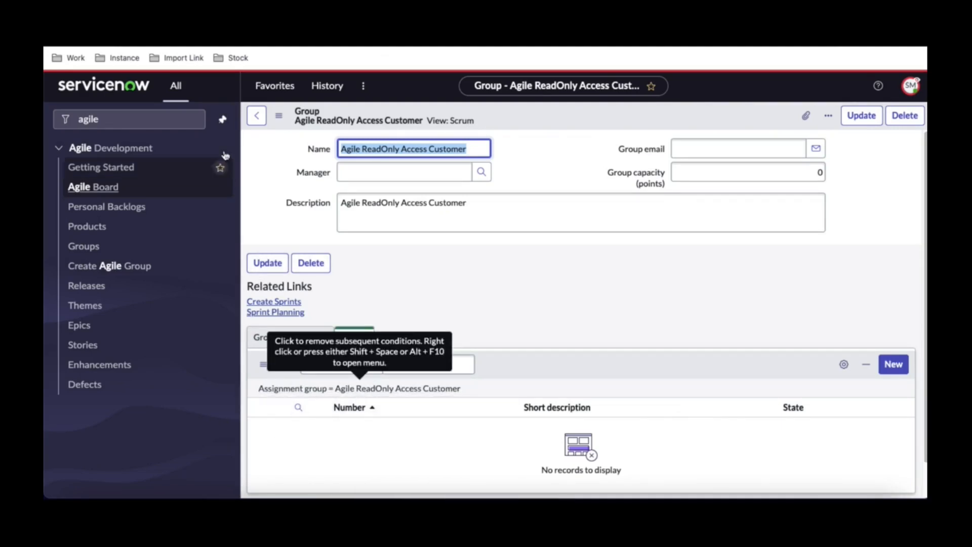
left_click(257, 116)
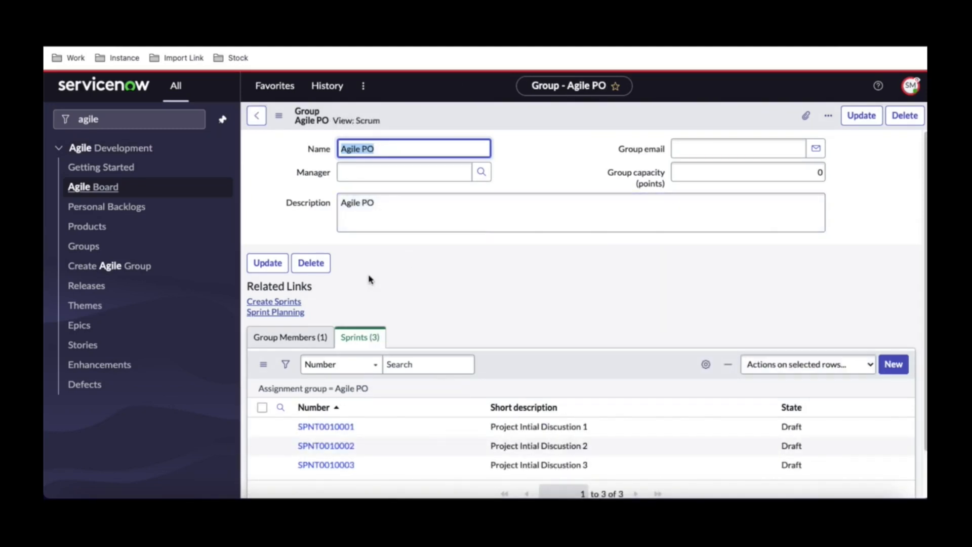
Open sprint planning from the Agile PO group and examine the Agile Board's backlog and sprint planning views.
left_click(280, 313)
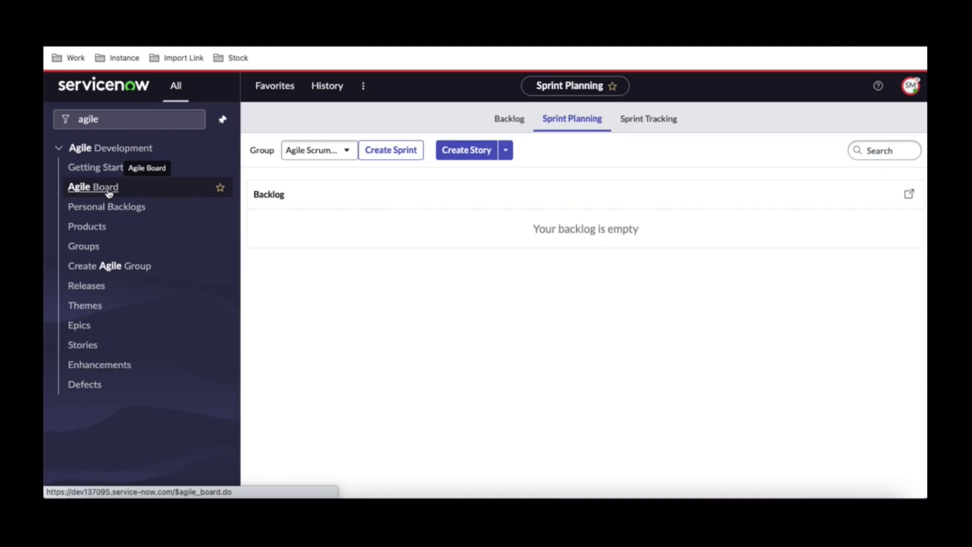
left_click(515, 123)
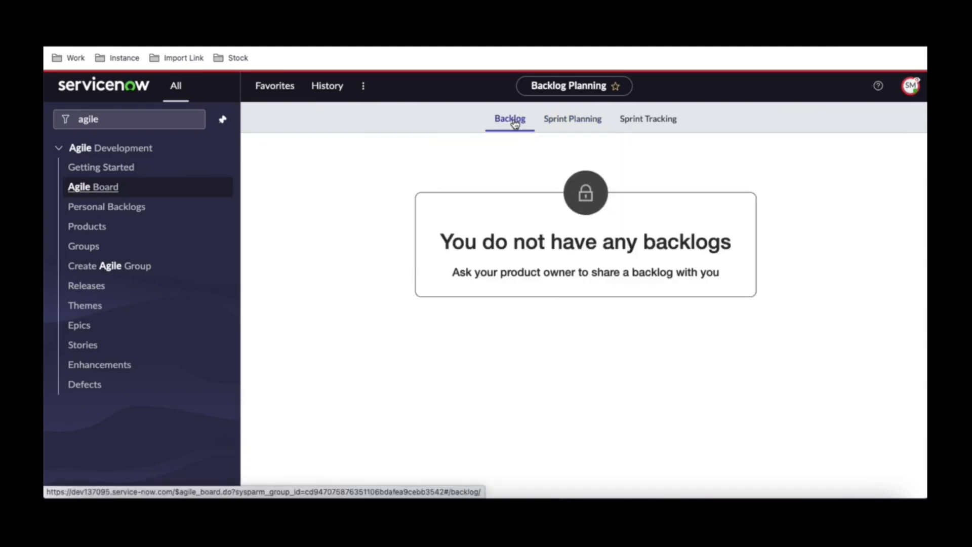
left_click_drag(450, 238, 726, 241)
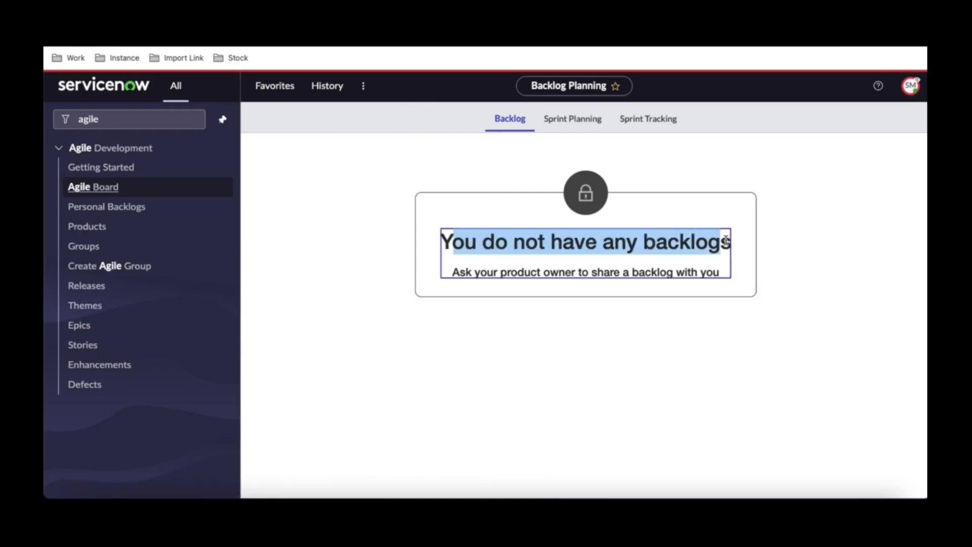
left_click(591, 122)
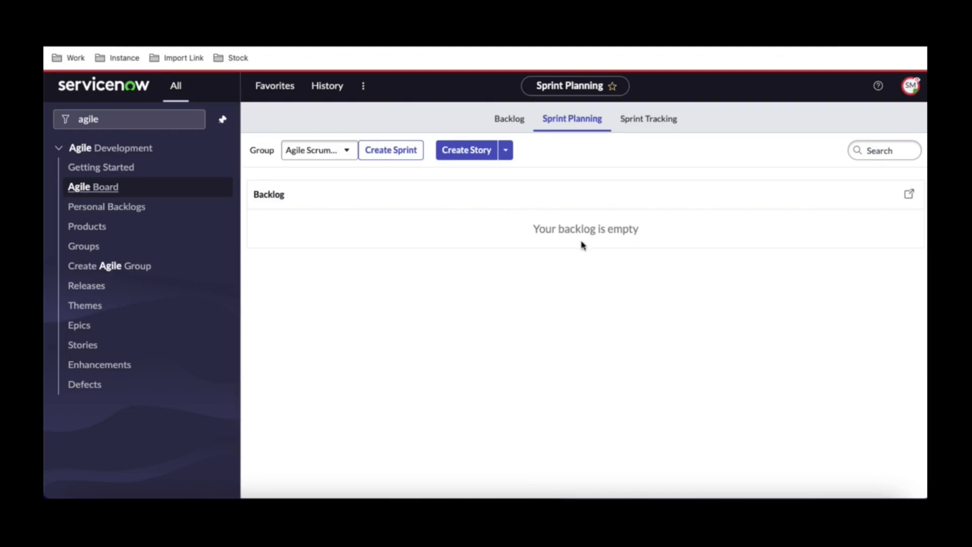
Check the Agile Board's sprint tracking view, then return to sprint planning and open its group selection.
left_click(643, 121)
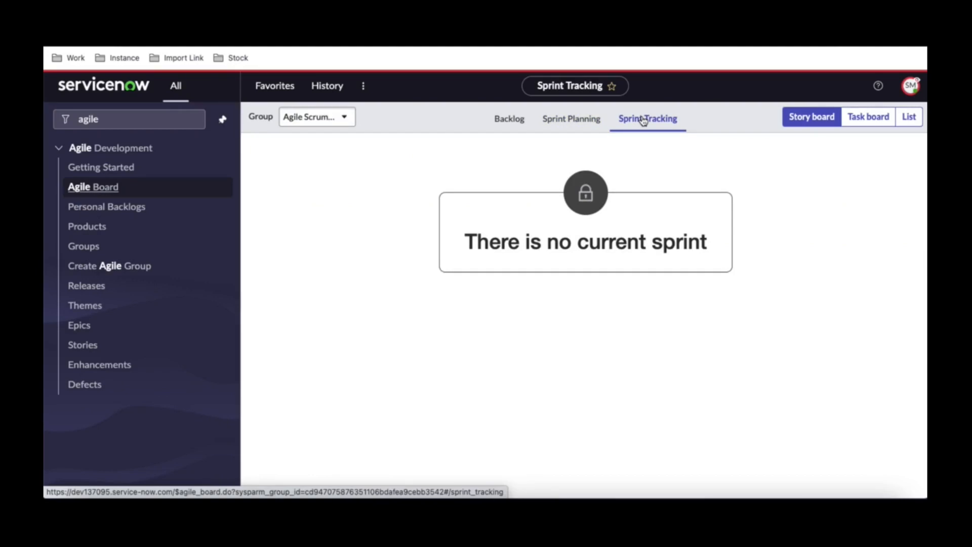
left_click(579, 121)
left_click(321, 151)
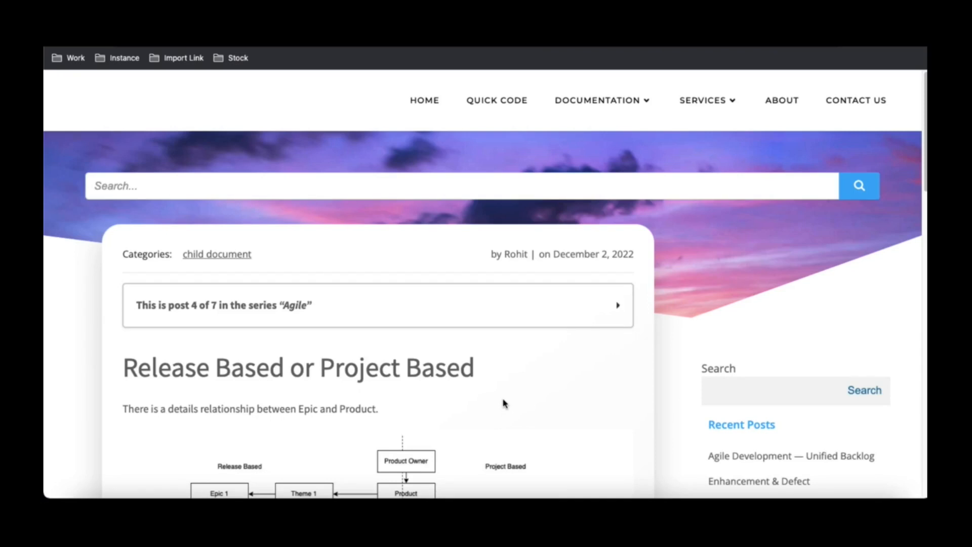
Review the article's Release Based or Project Based diagram and the Agile Steps flowchart in draw.io from group creation to sprint.
scroll(504, 403, "down", 3)
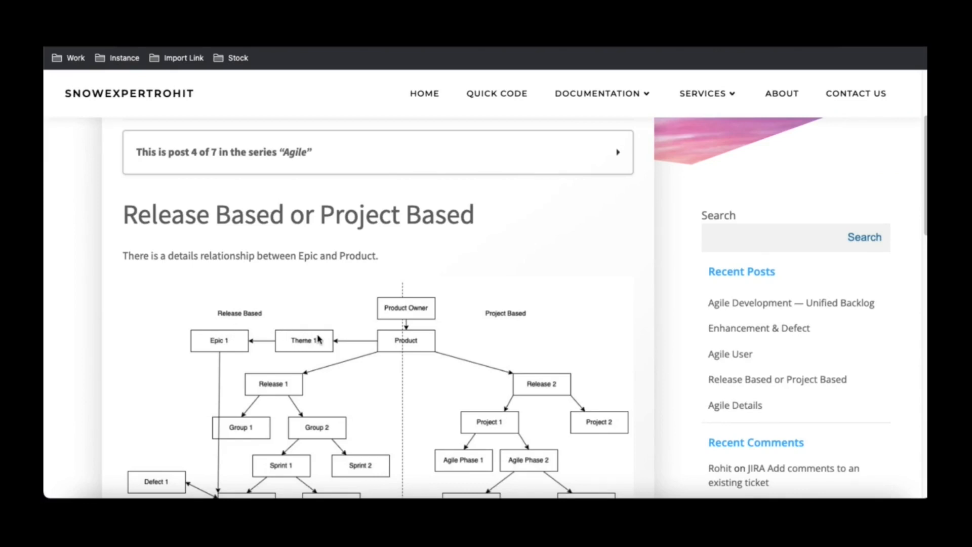
scroll(319, 338, "down", 1)
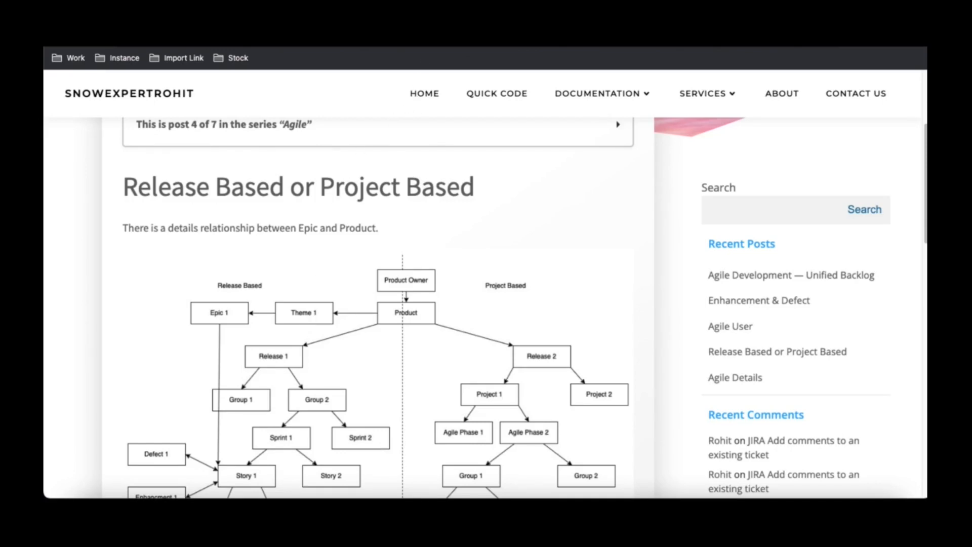
key("ctrl+Tab")
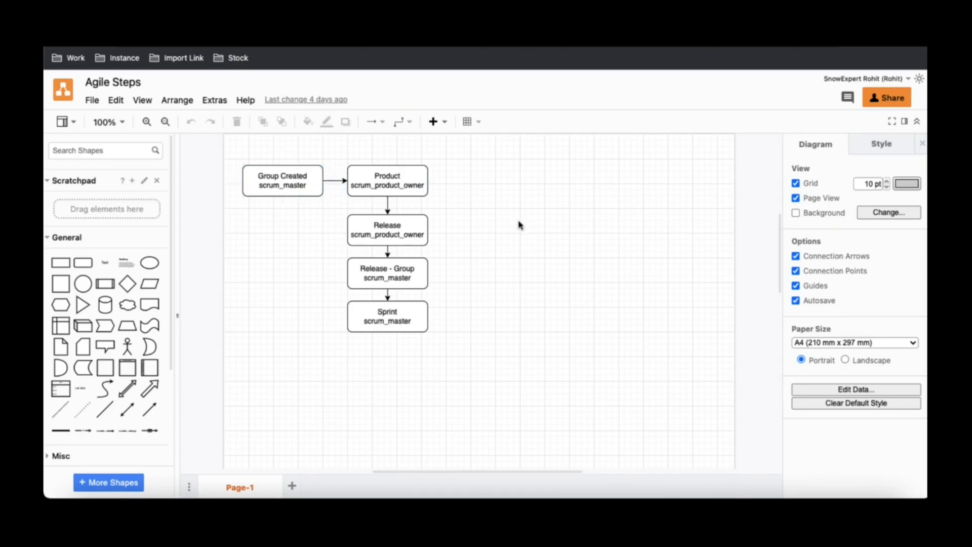
left_click(282, 179)
left_click(383, 182)
left_click(380, 226)
left_click(374, 270)
left_click(380, 310)
left_click(341, 152)
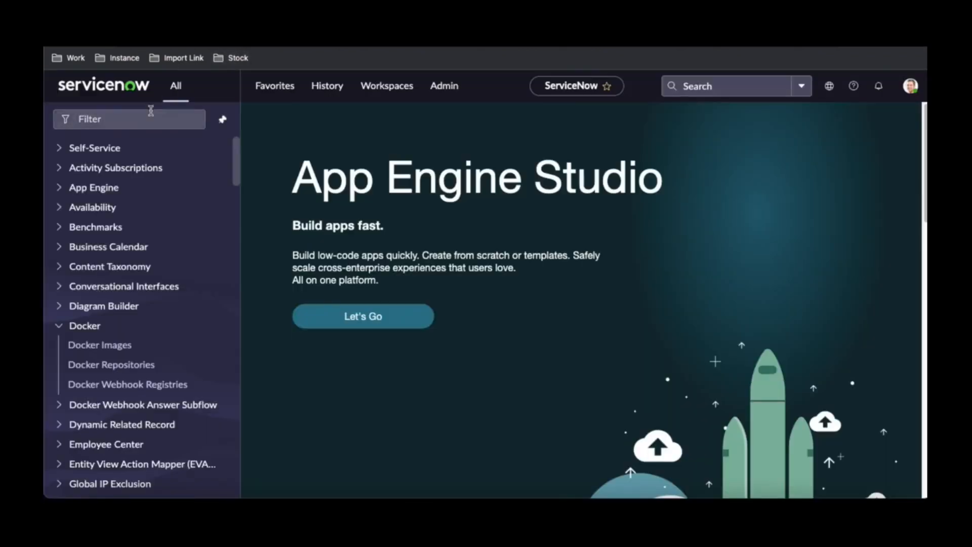
Filter the ServiceNow navigator for "agile" as administrator and impersonate the Scrum Master user.
type("ag")
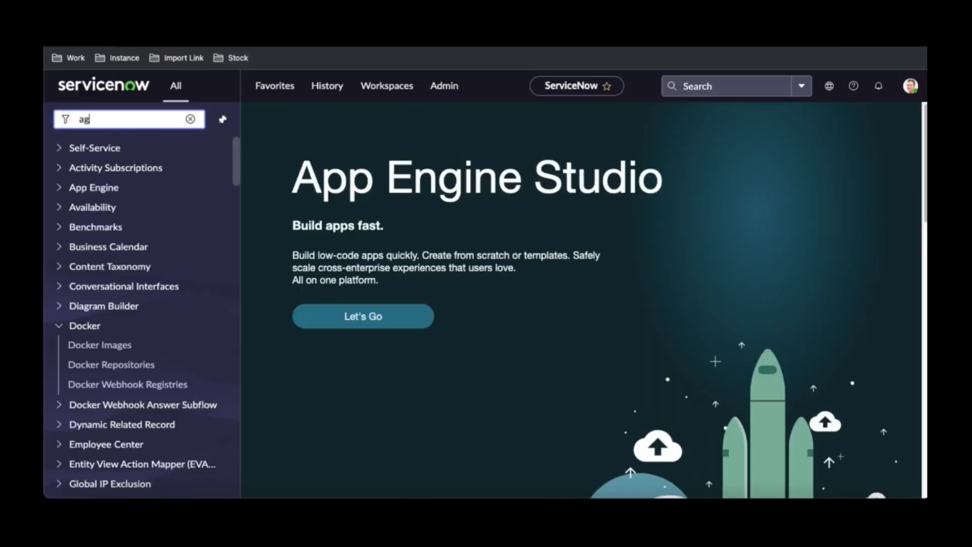
type("ile")
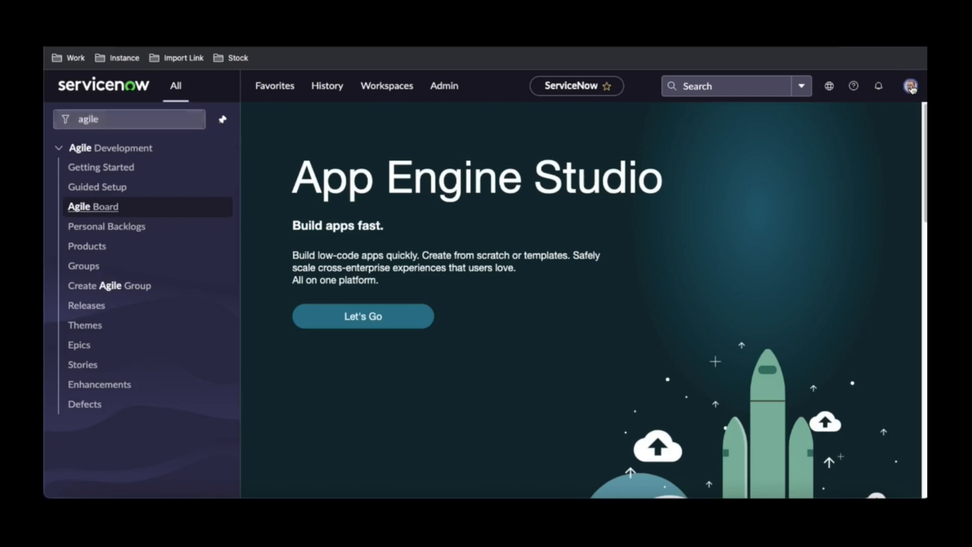
left_click(910, 88)
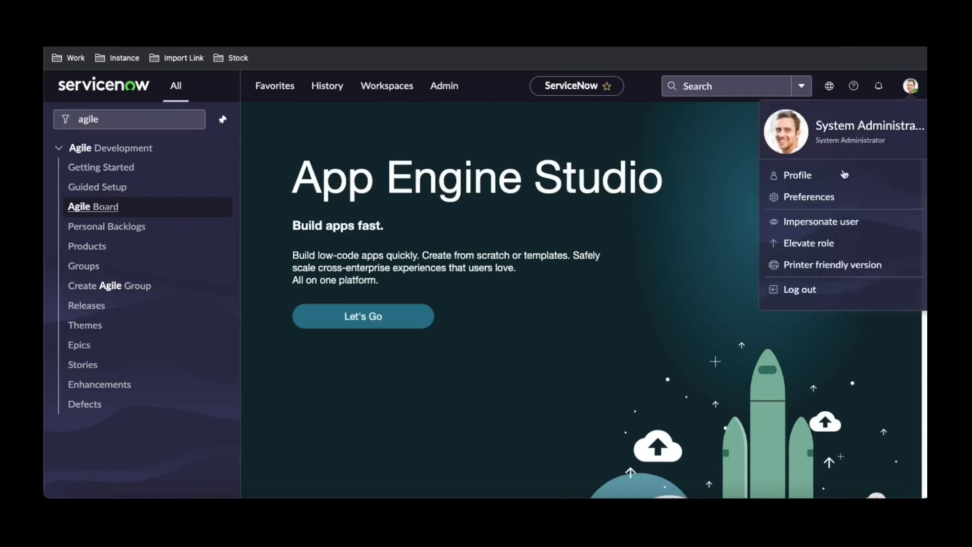
left_click(802, 225)
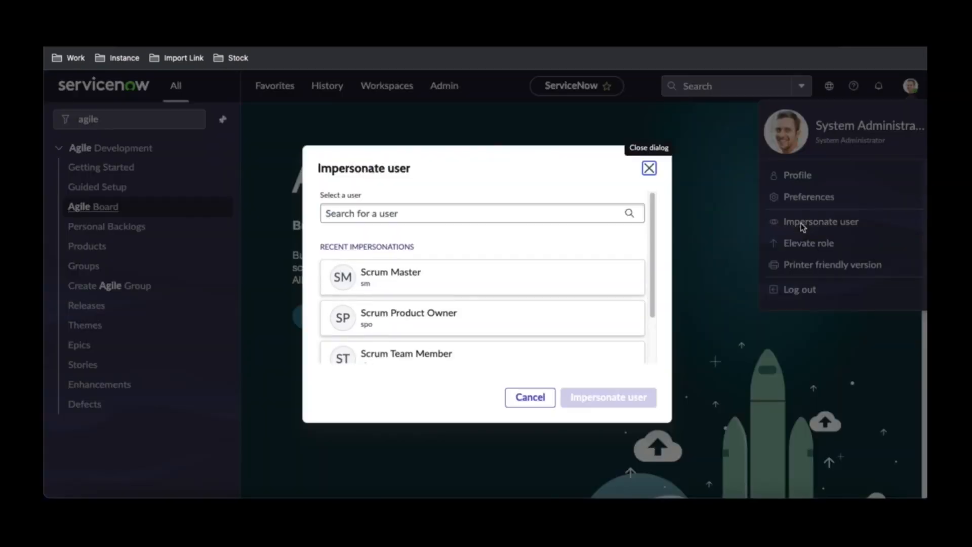
left_click(430, 288)
left_click(587, 398)
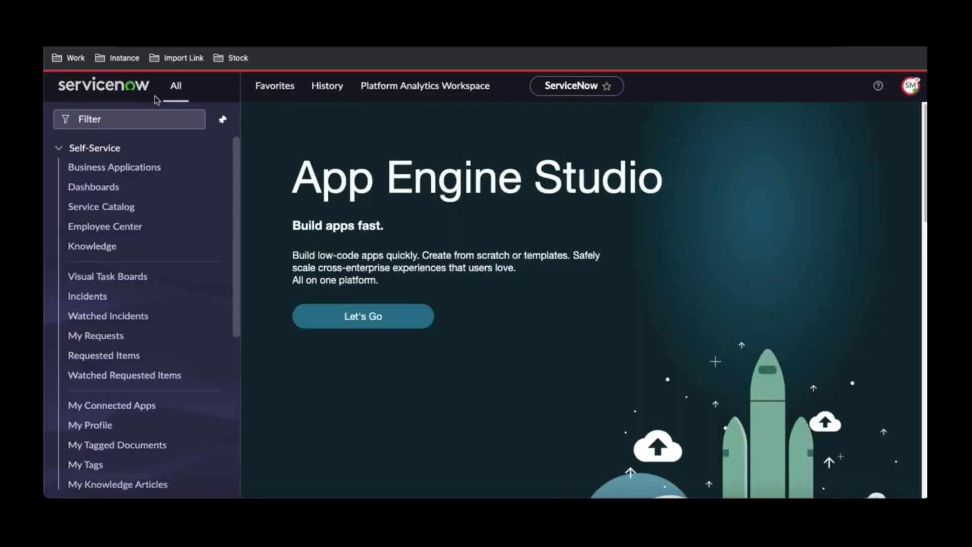
Filter the application navigator for "agile" in the Scrum Master session.
left_click(146, 117)
type("ag")
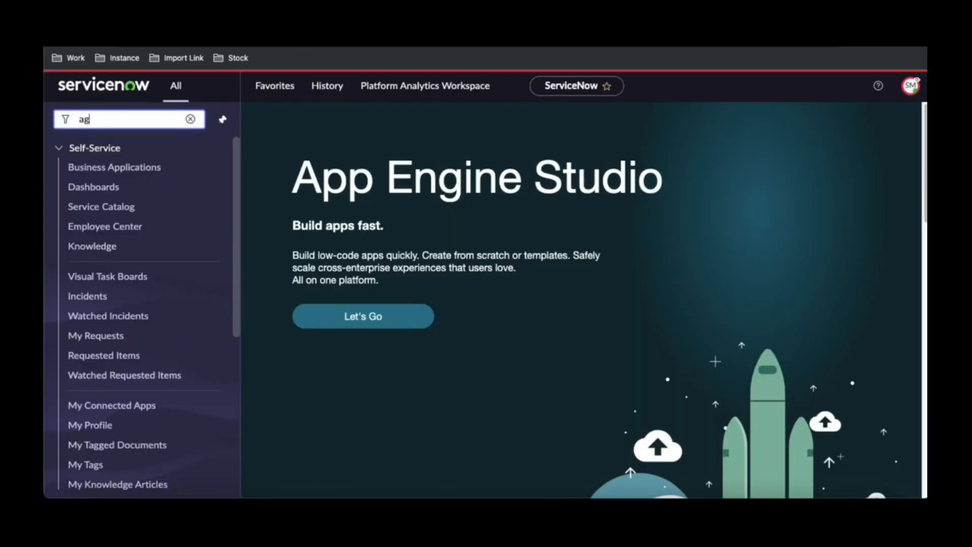
type("ile")
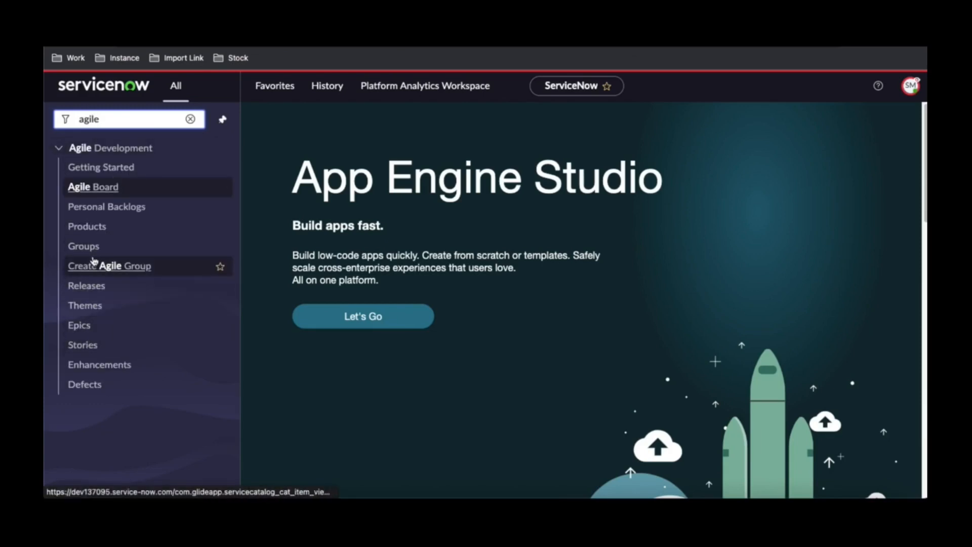
Open the Improve Usability record from the Themes list to view its details.
left_click(93, 310)
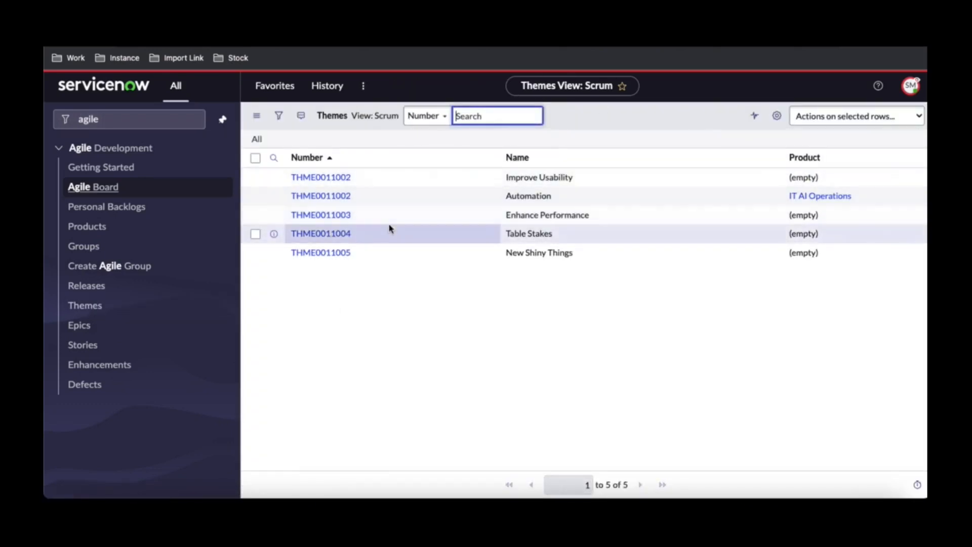
left_click(310, 177)
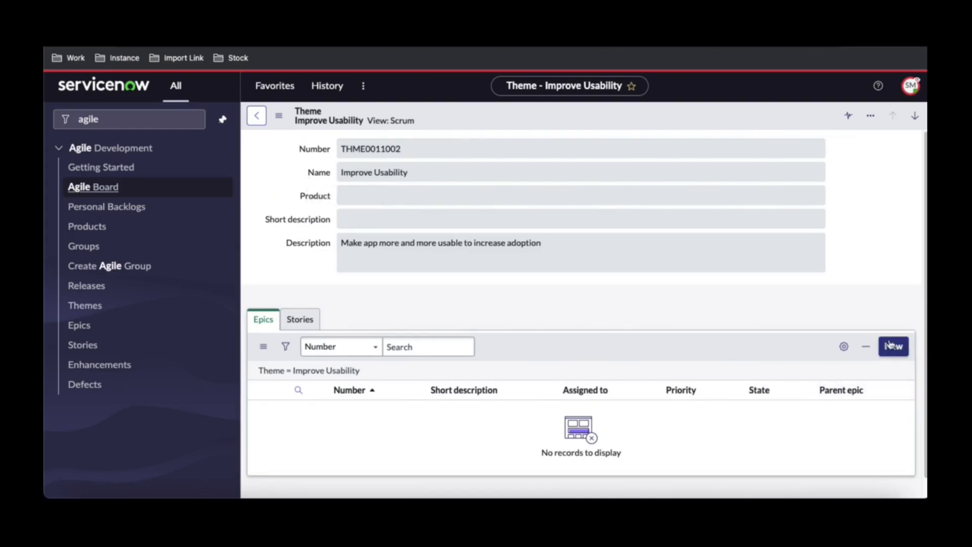
Switch the impersonated account to Scrum Product Owner.
left_click(911, 85)
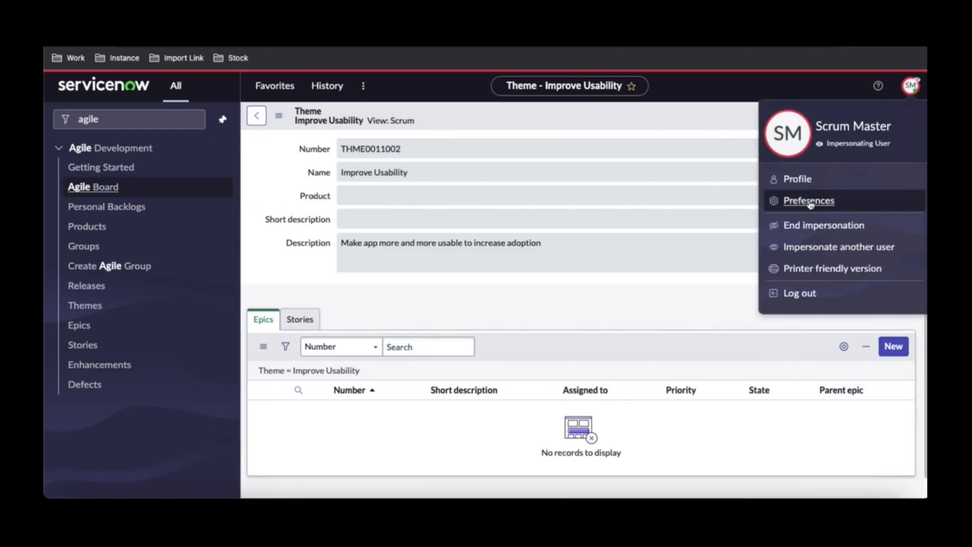
left_click(806, 246)
left_click(473, 320)
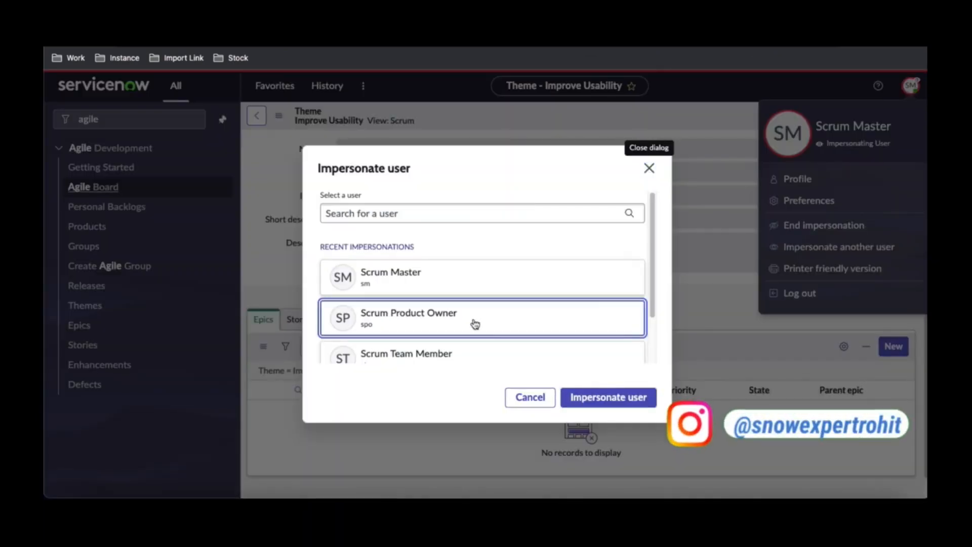
left_click(613, 397)
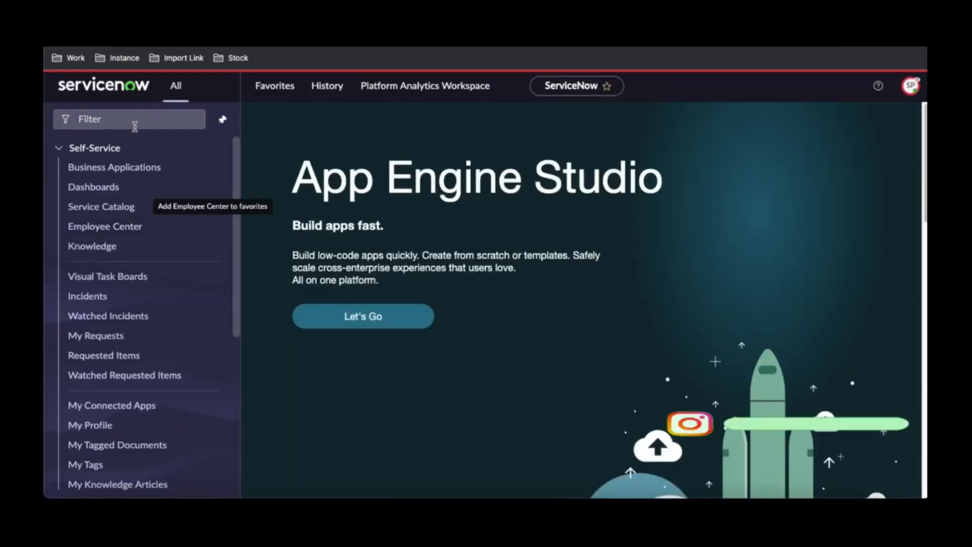
Filter the application navigator for "agile" and open the Themes list.
left_click(134, 121)
type("agile")
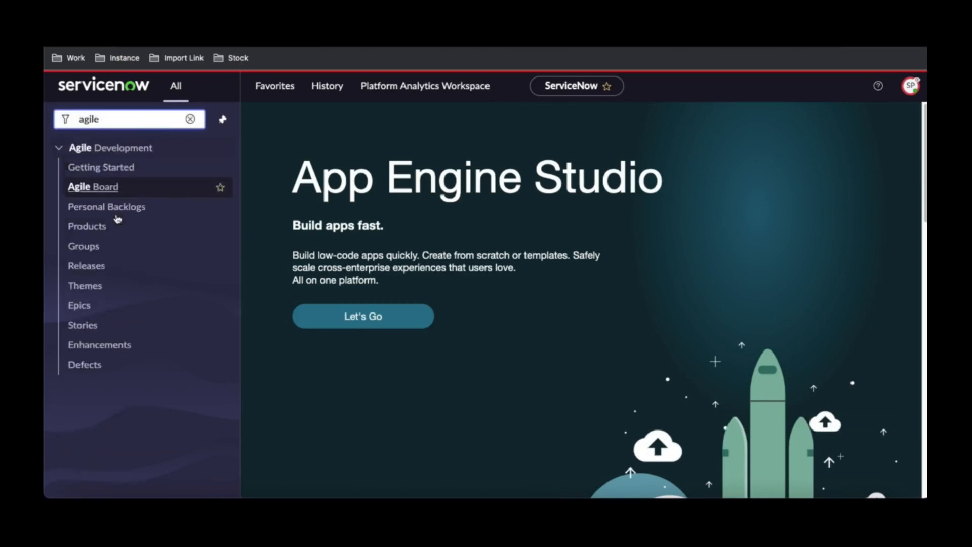
left_click(99, 291)
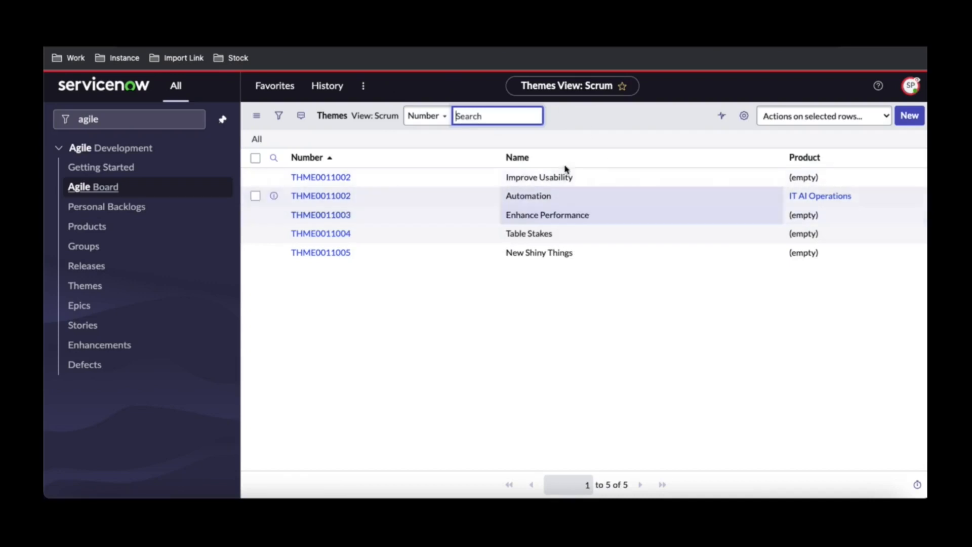
Start a new theme with "Service Catalog for ITSM" as both its name and its short description.
left_click(910, 116)
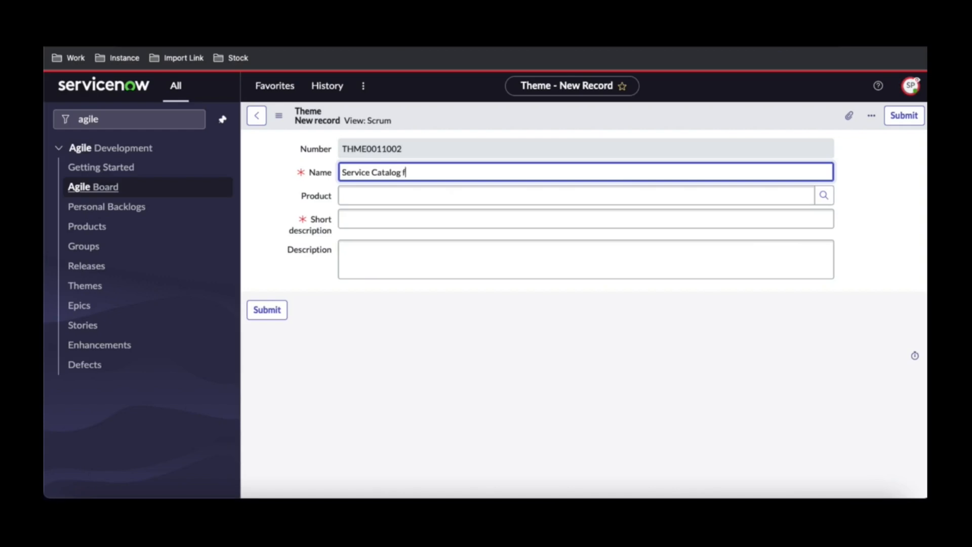
type("TSM")
key("ctrl+a")
key("ctrl+c")
left_click(434, 221)
key("ctrl+v")
Set the new theme's product to ServiceNow ITSM, copying the name from the Application Models list.
left_click(423, 190)
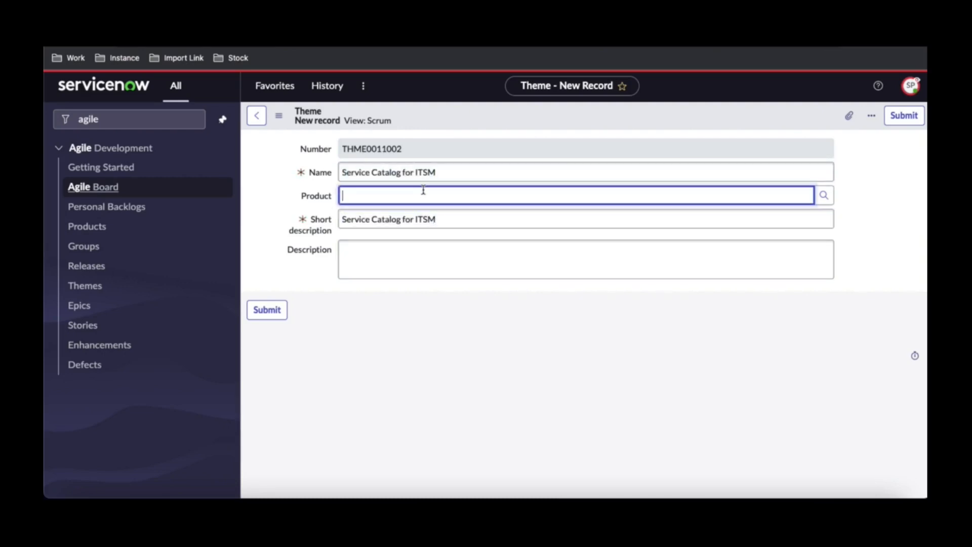
left_click(392, 13)
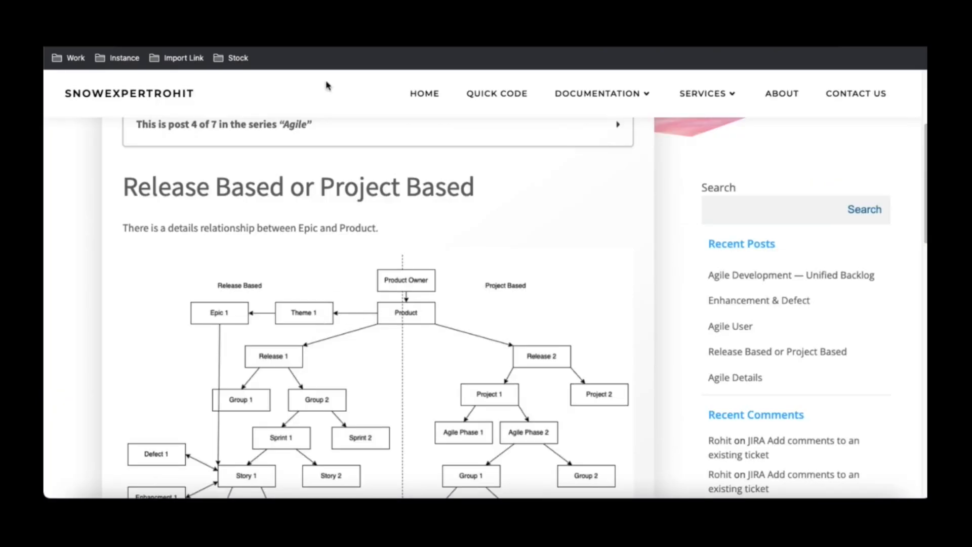
left_click(324, 13)
left_click_drag(173, 241, 90, 244)
key("ctrl+c")
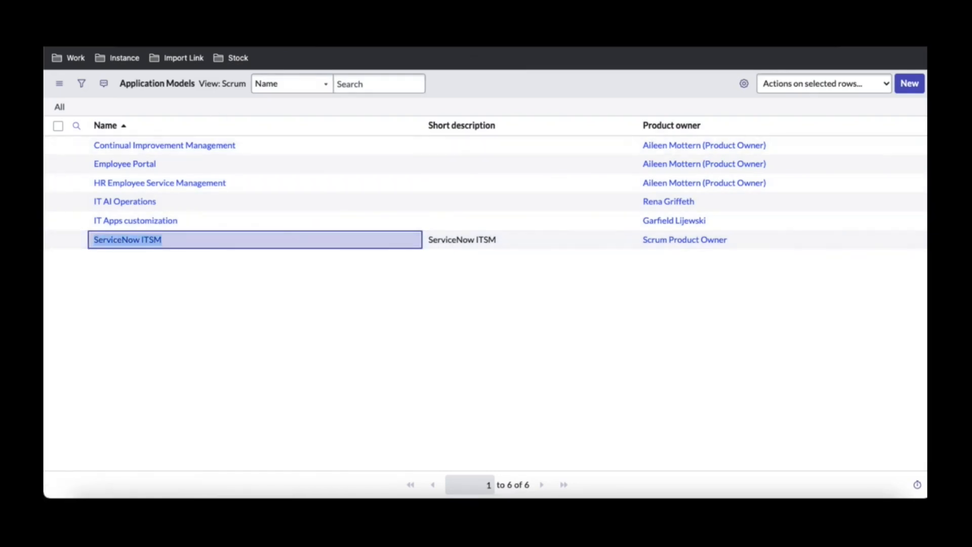
left_click(253, 15)
key("ctrl+v")
left_click(404, 304)
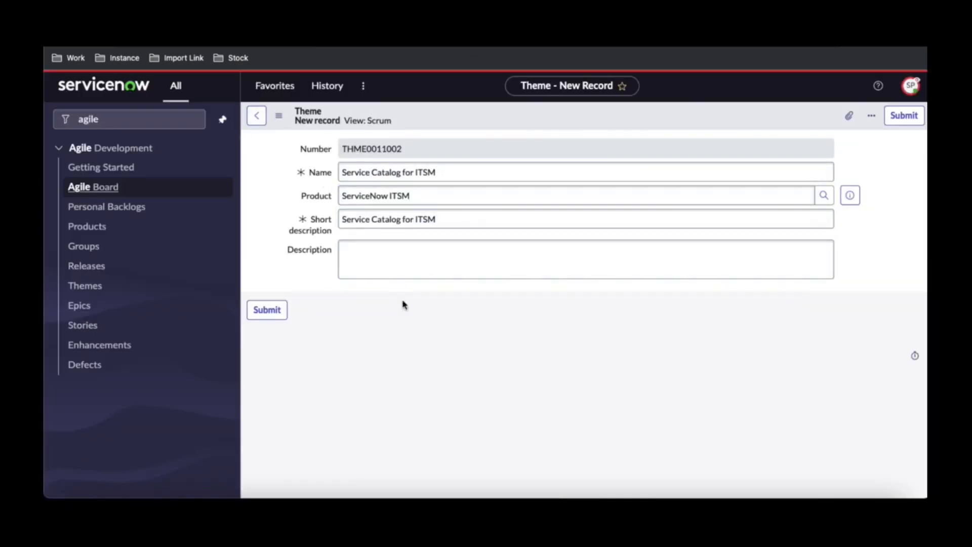
Save the new Service Catalog for ITSM theme and stay on its record.
right_click(489, 130)
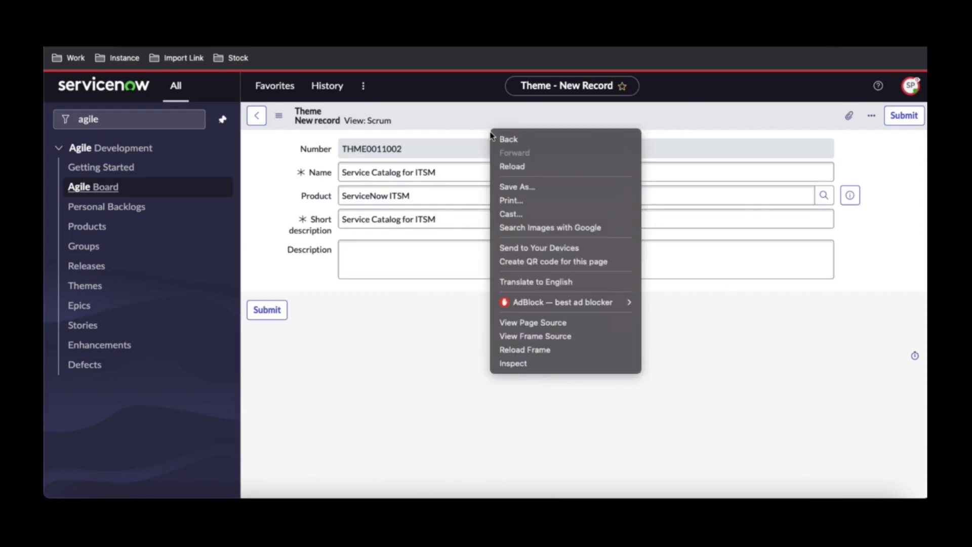
right_click(467, 117)
left_click(475, 126)
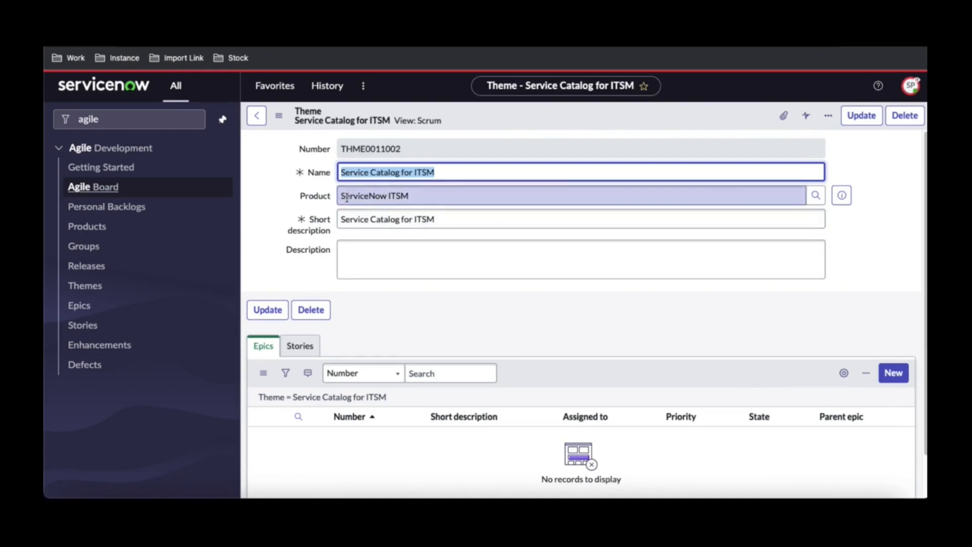
Open the theme's ServiceNow ITSM product record and review its related themes, groups and releases.
left_click(842, 196)
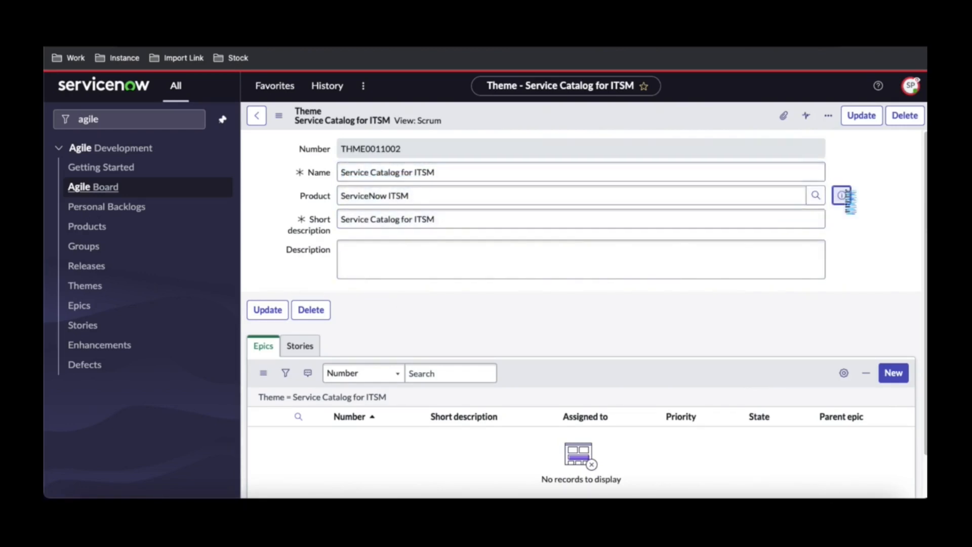
left_click(879, 227)
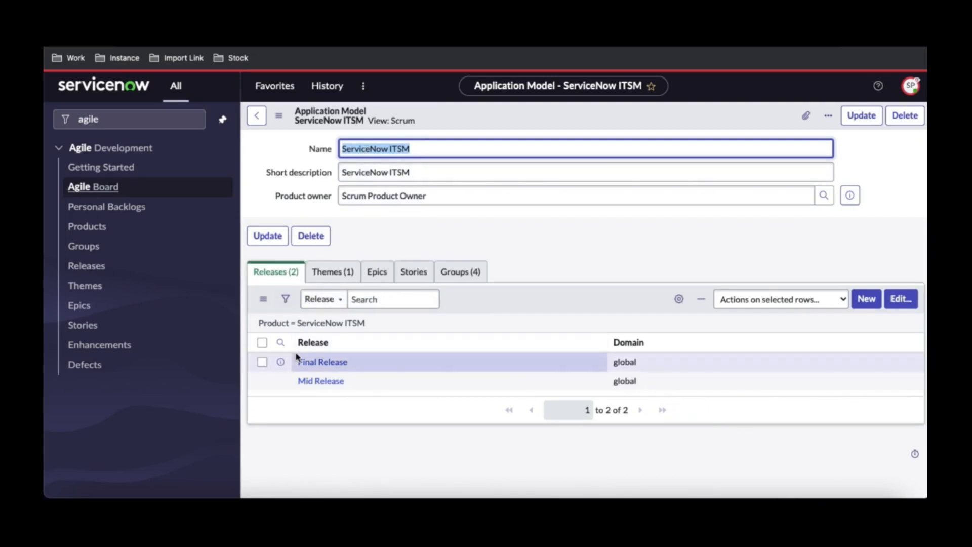
left_click(328, 278)
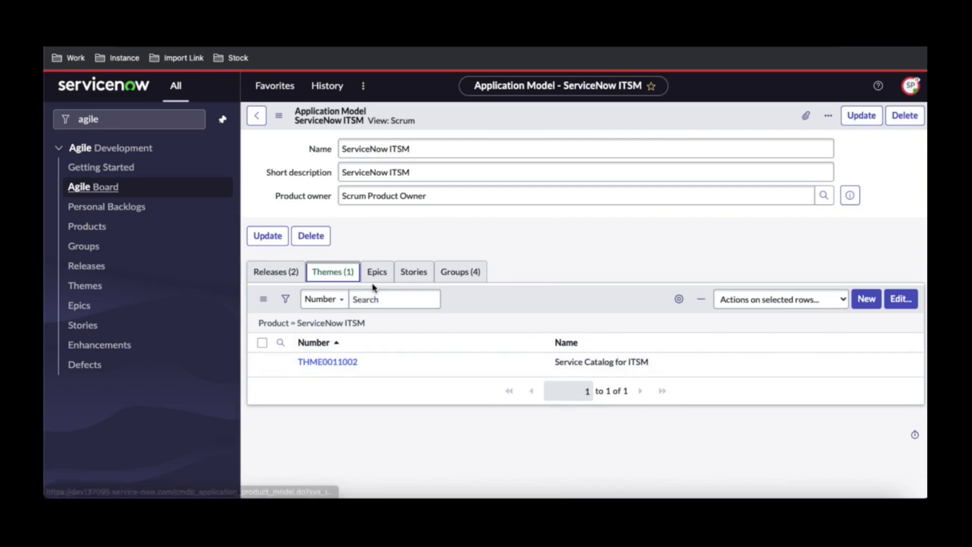
left_click(460, 273)
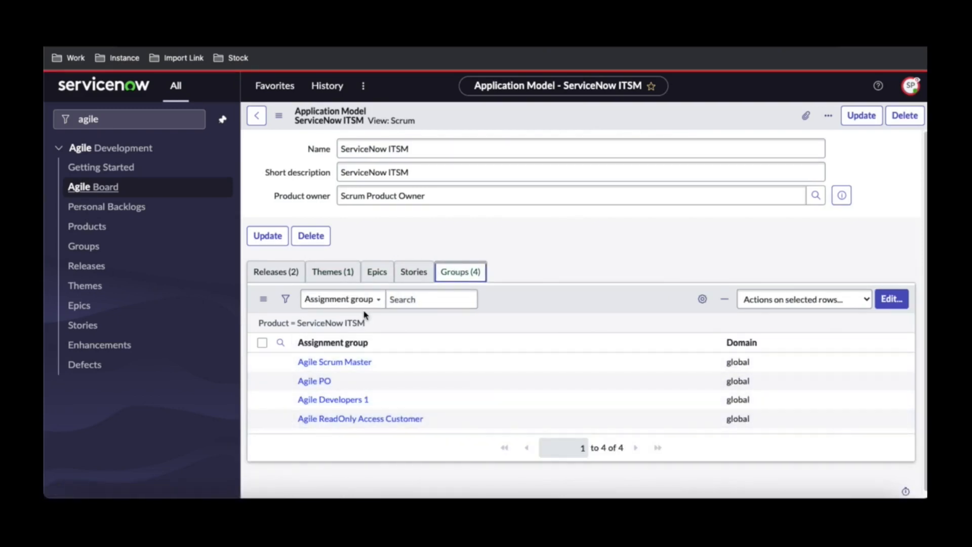
left_click(277, 273)
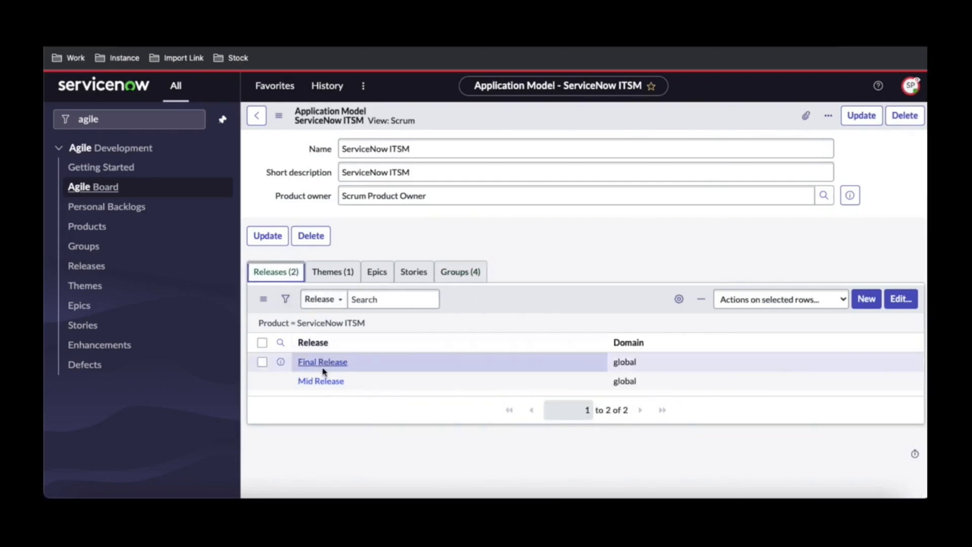
Inspect the groups linked to Mid Release and view the Agile PO group's sprints.
left_click(324, 383)
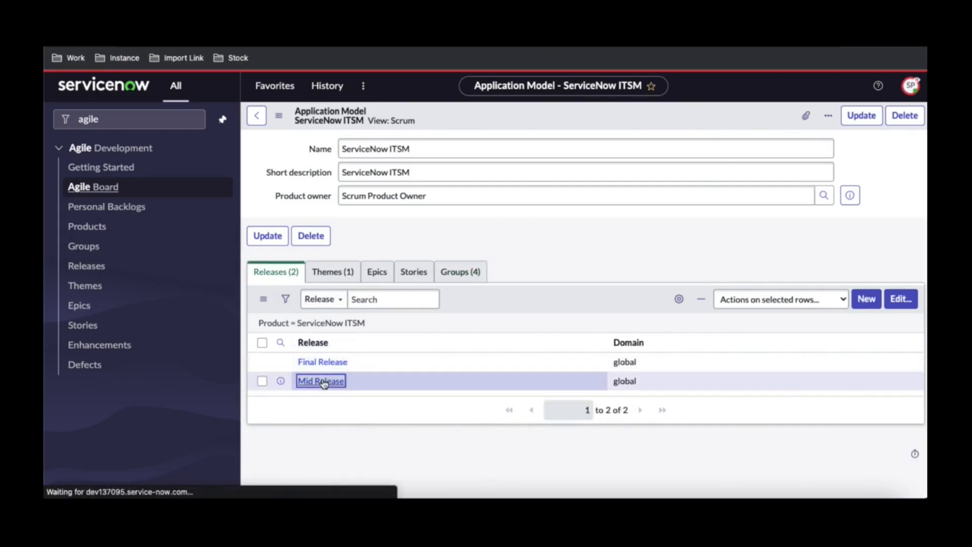
scroll(435, 335, "down", 4)
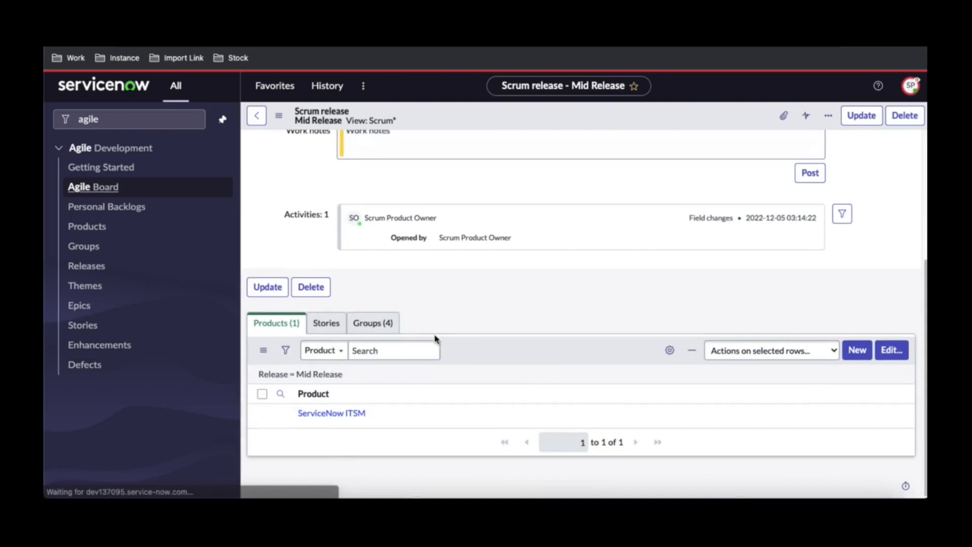
left_click(372, 327)
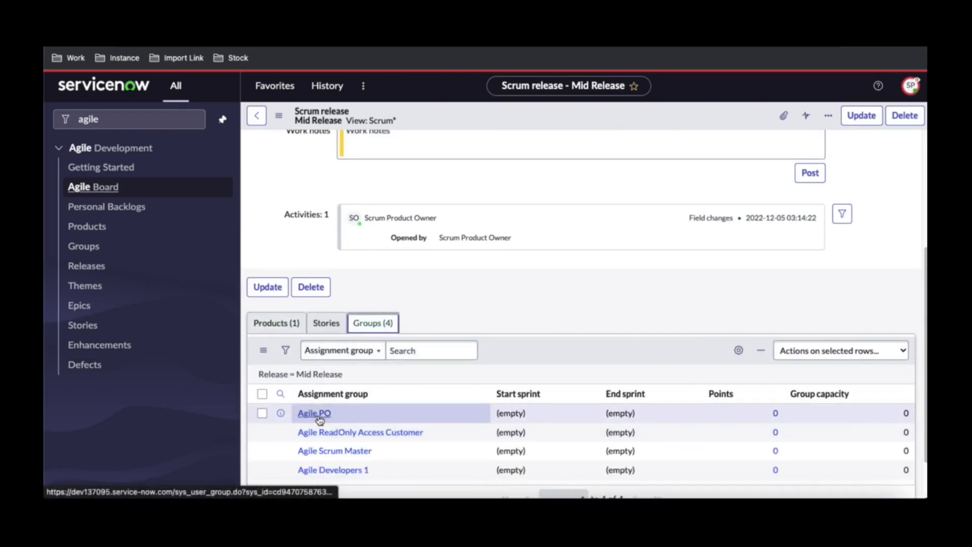
scroll(378, 414, "down", 1)
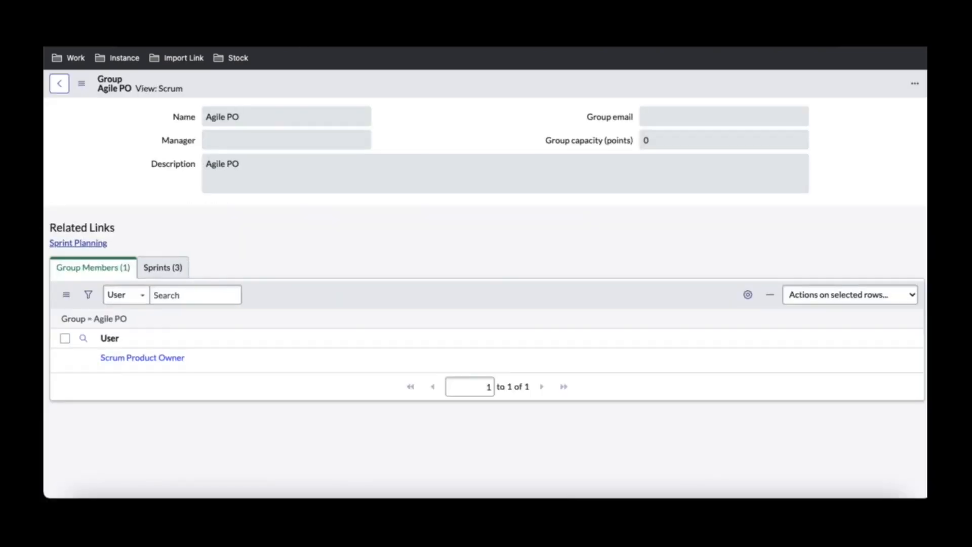
left_click(172, 271)
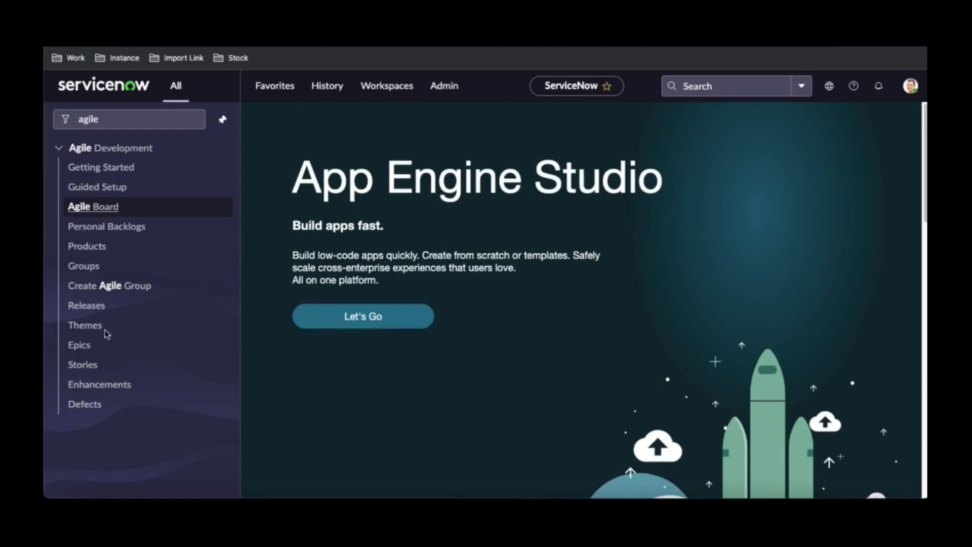
View the Themes list as administrator and impersonate the Scrum Master account.
left_click(85, 325)
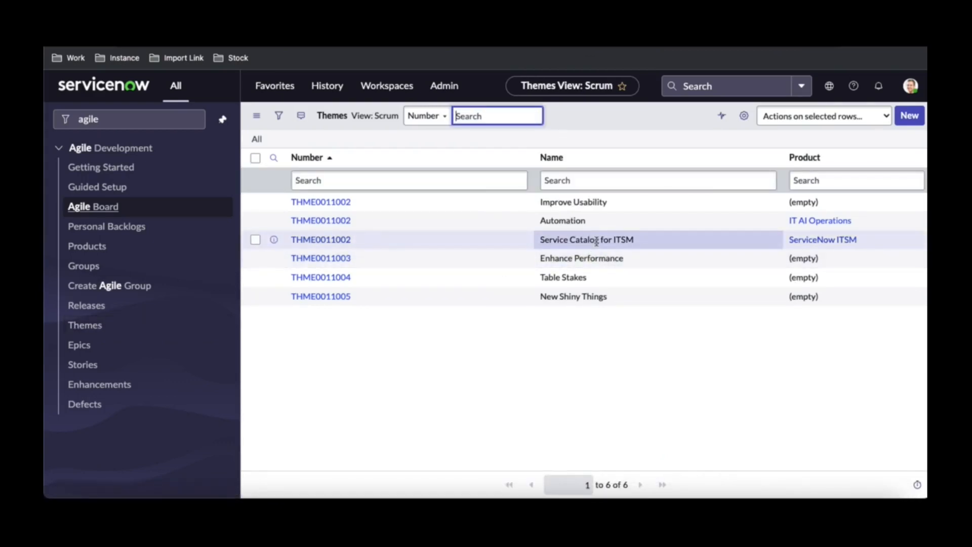
left_click(911, 86)
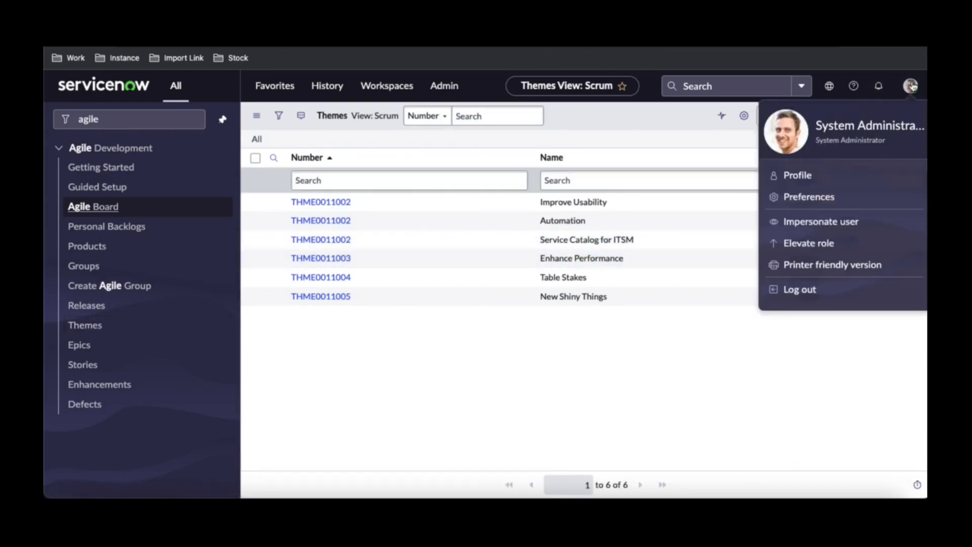
left_click(809, 228)
scroll(395, 316, "down", 1)
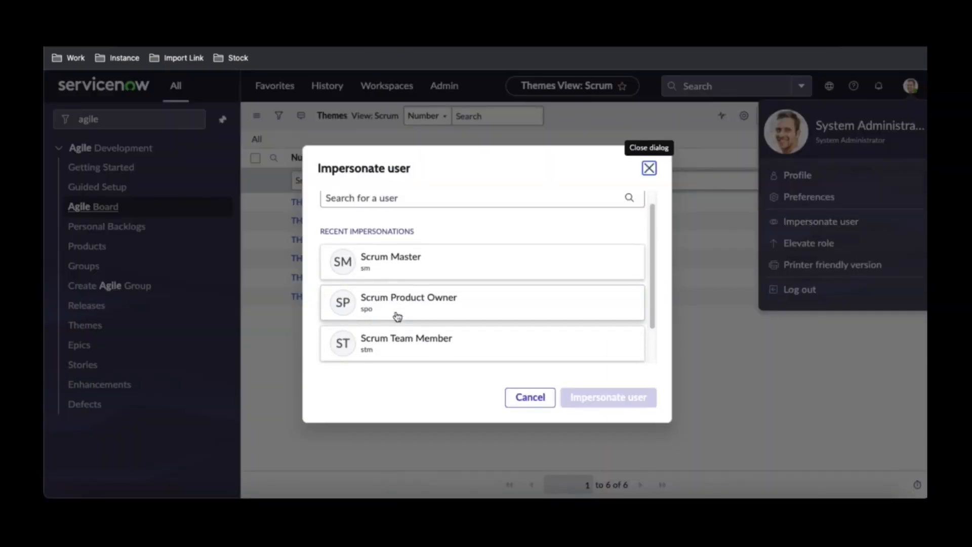
left_click(398, 309)
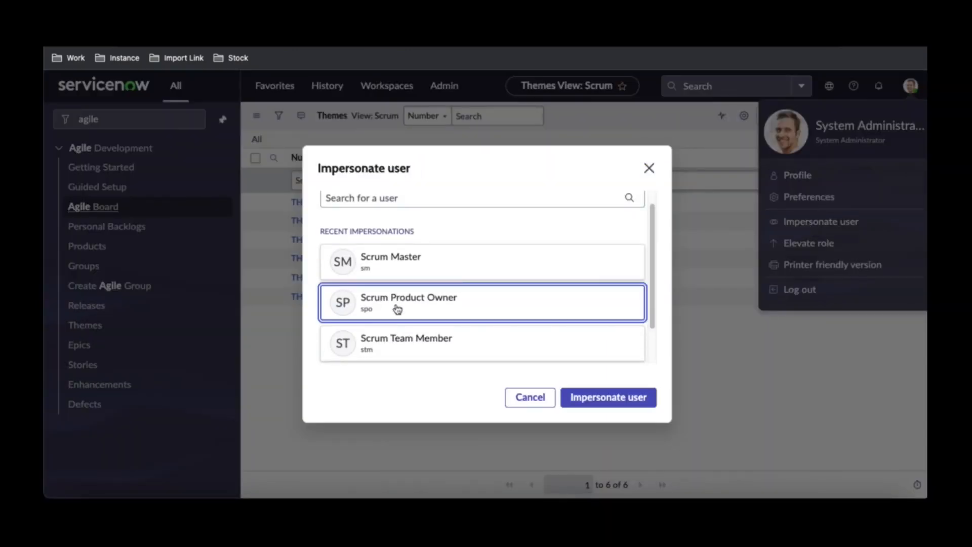
left_click(426, 260)
left_click(576, 398)
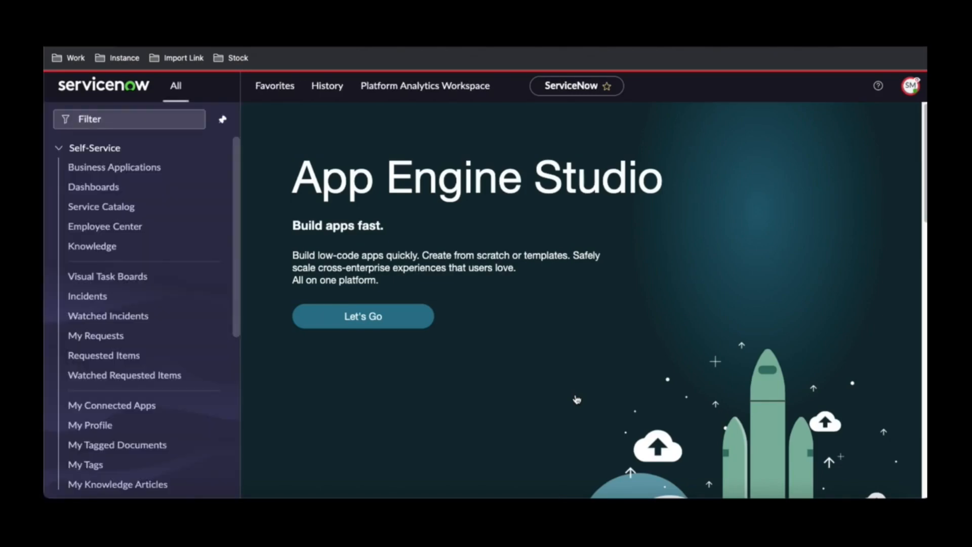
Open the Agile Board and examine its sprint tracking, backlog and sprint planning views, including the selectable groups.
left_click(177, 119)
type("agile")
left_click(134, 195)
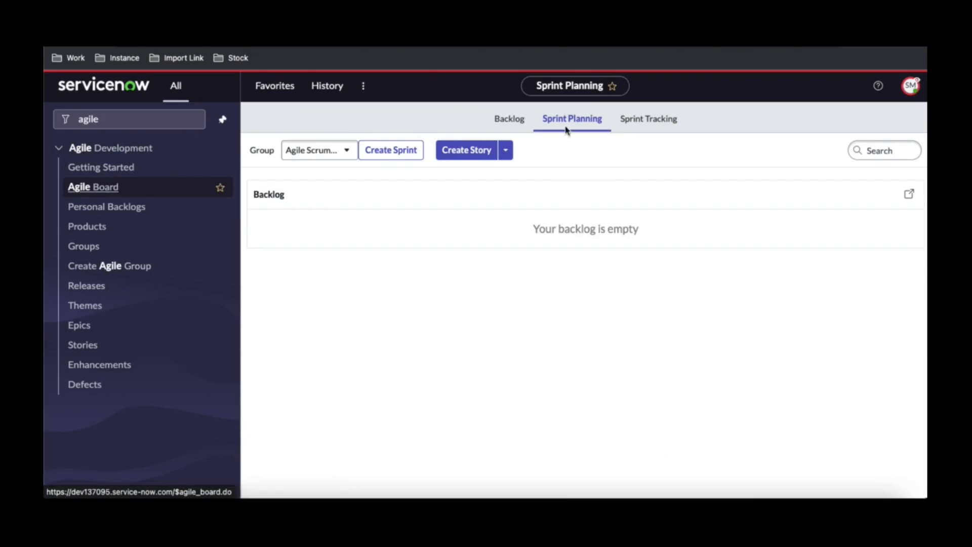
left_click(645, 120)
left_click(516, 120)
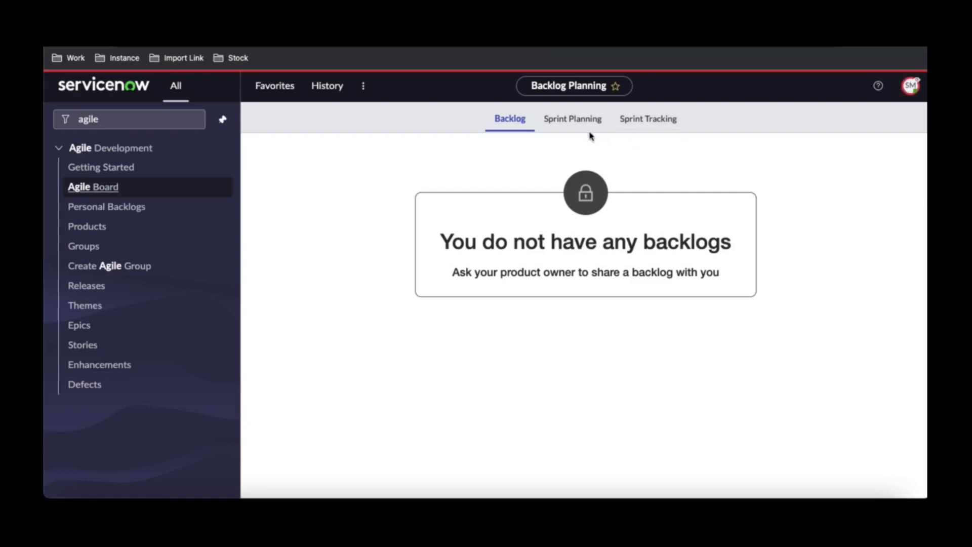
left_click(571, 126)
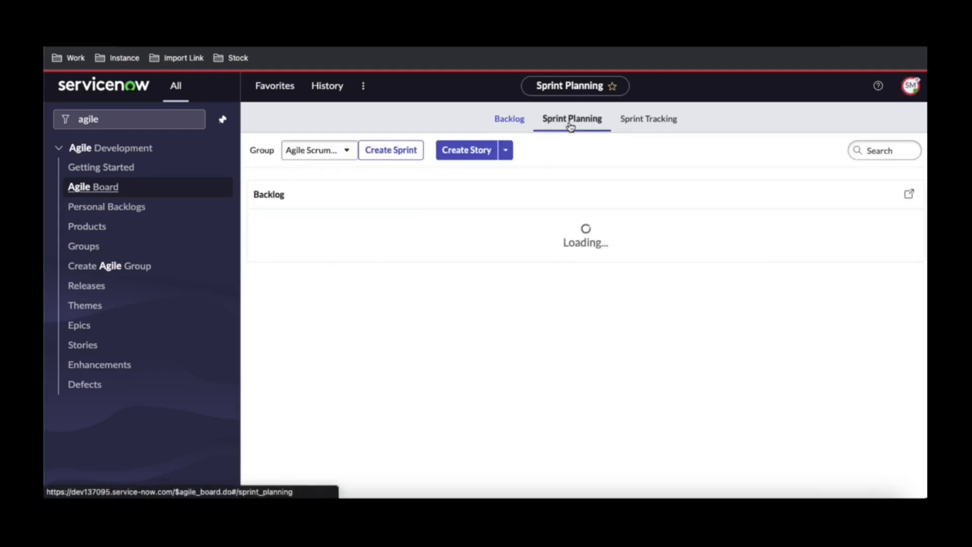
left_click(331, 150)
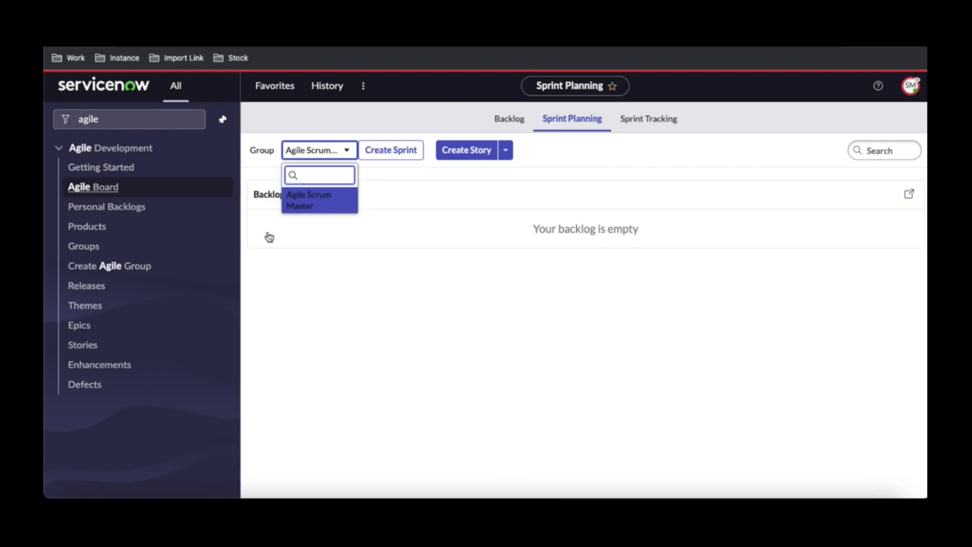
View the agile Groups list as the Scrum Master and end the impersonation.
left_click(102, 248)
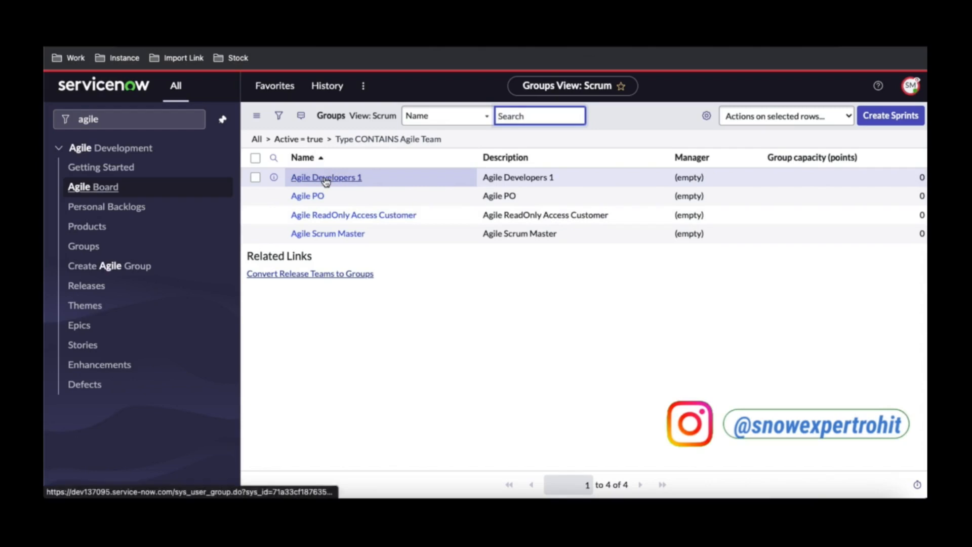
left_click(912, 87)
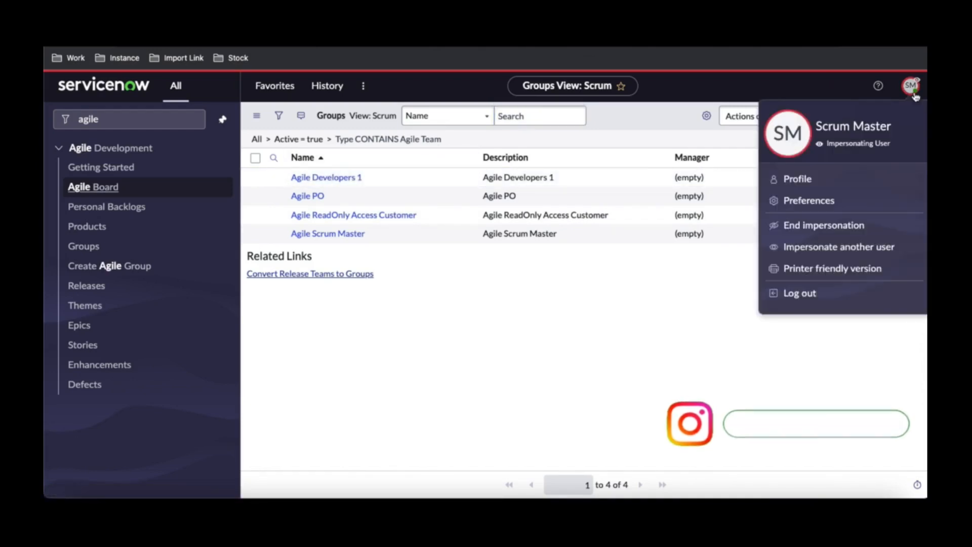
left_click(826, 226)
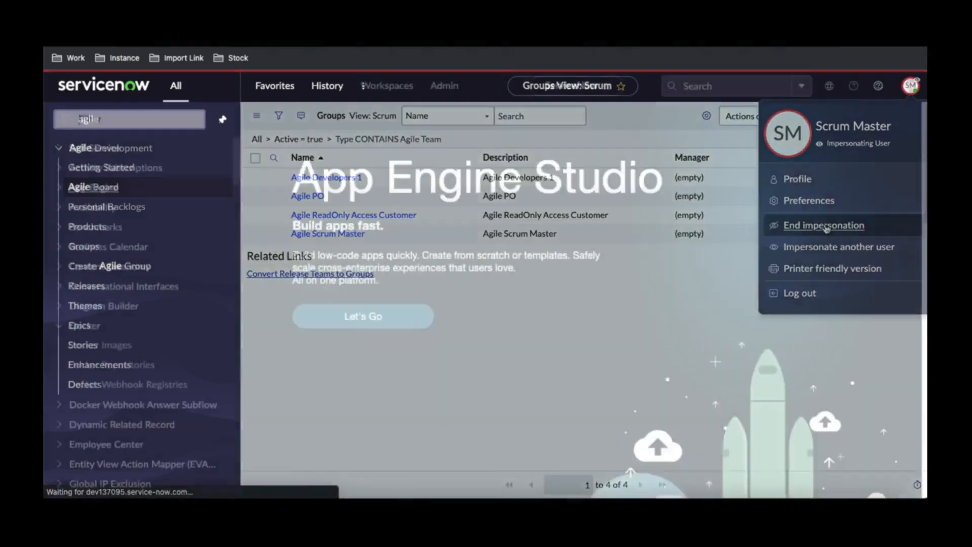
Filter the navigator for agile, open the Agile Developers 1 group and view its group members.
type("ag")
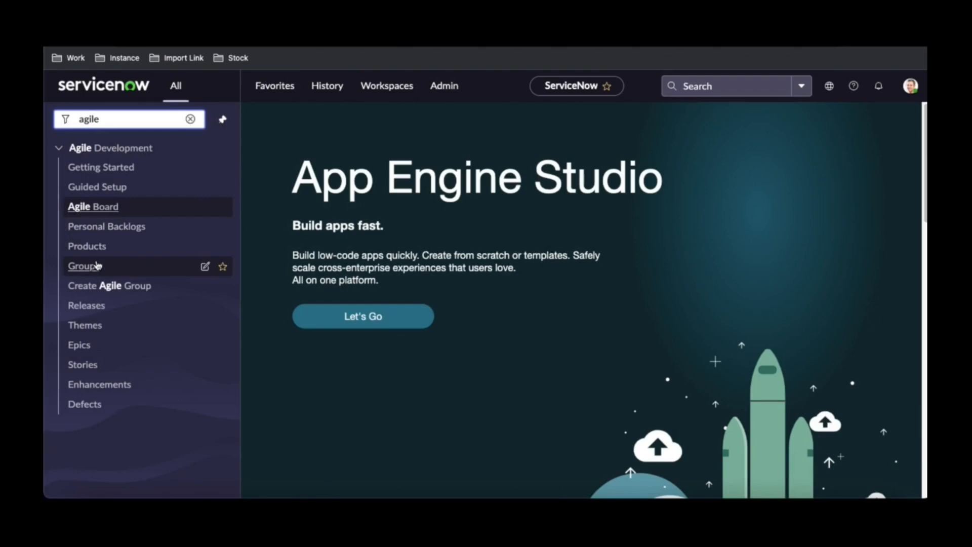
left_click(97, 266)
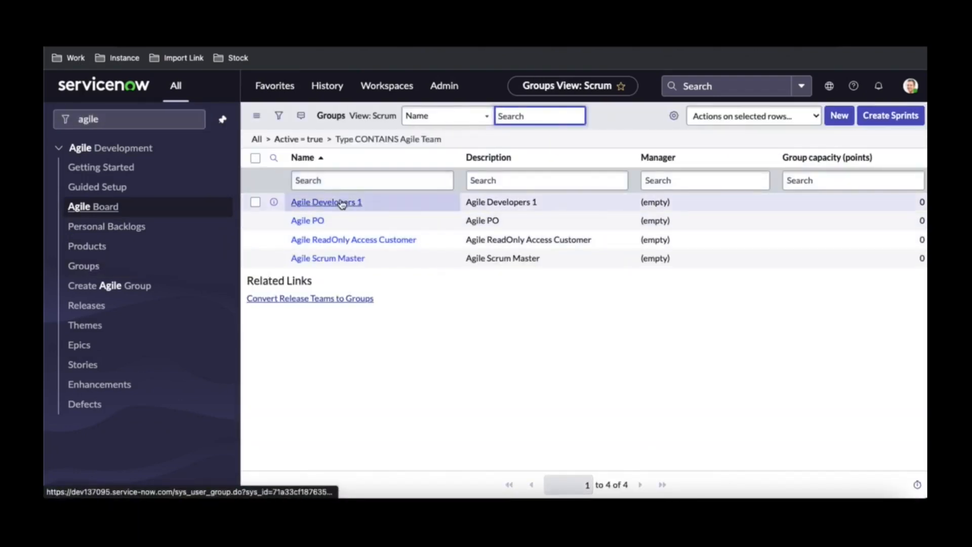
left_click(343, 203)
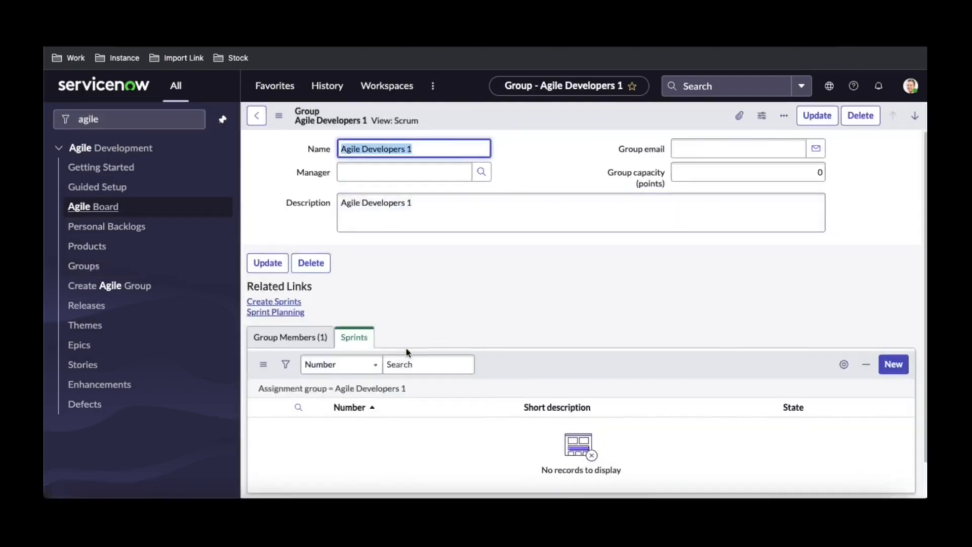
left_click(314, 338)
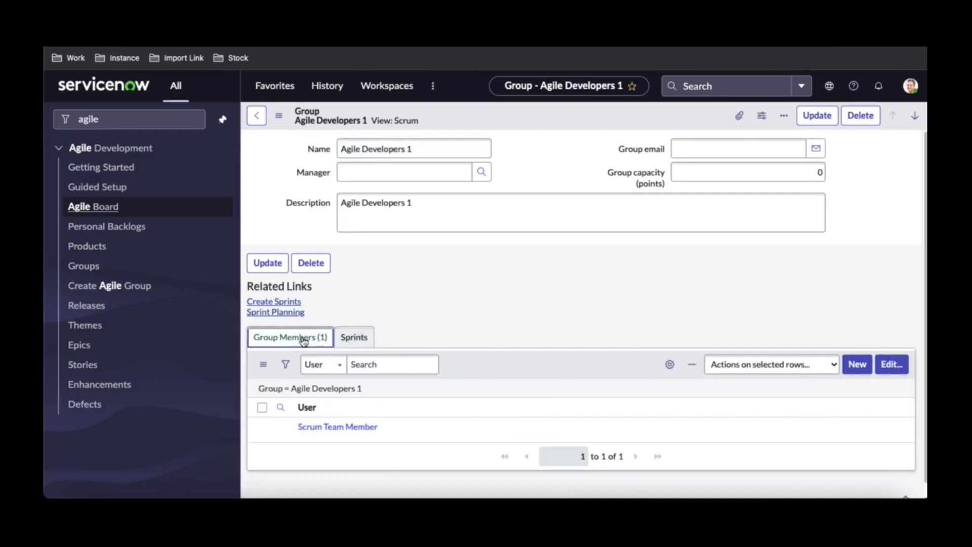
Try to add the Scrum Master account to the members of the Agile Developers 1 group.
left_click(890, 370)
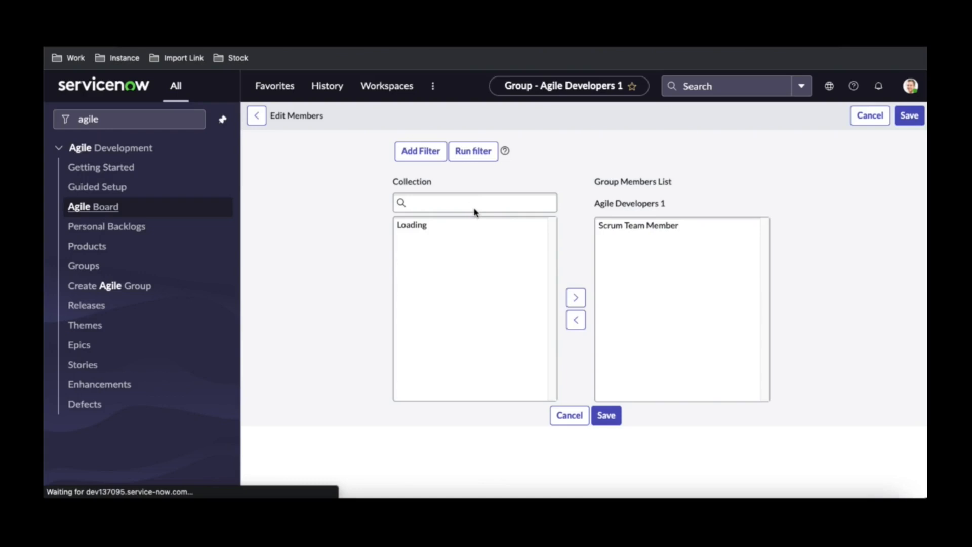
left_click(447, 256)
type("Scrum Mas")
left_click(424, 283)
left_click(571, 356)
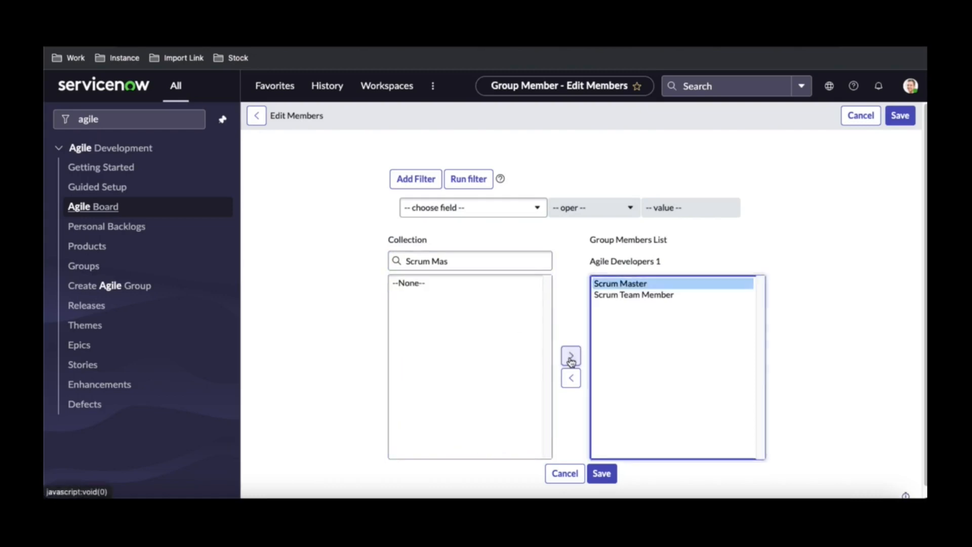
left_click(602, 475)
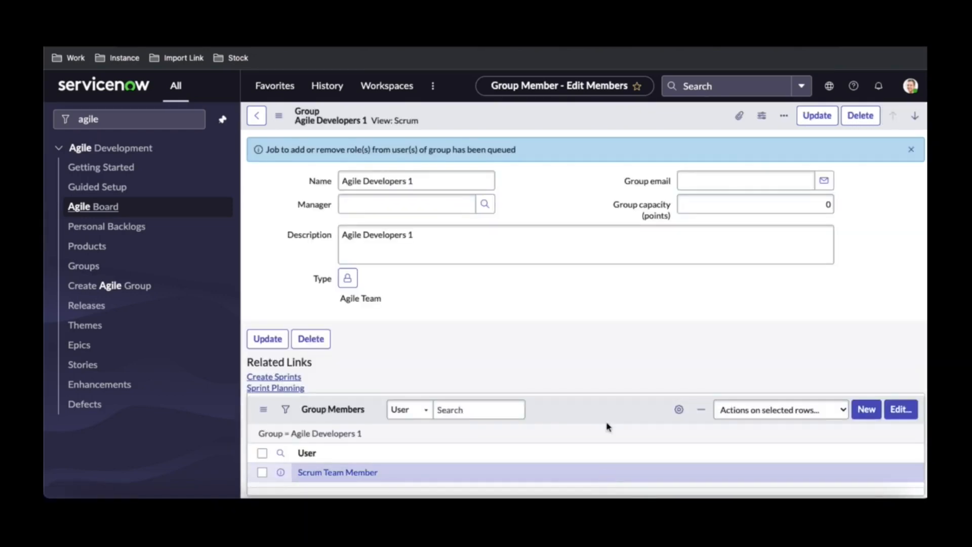
Impersonate the Scrum Master account.
left_click(916, 92)
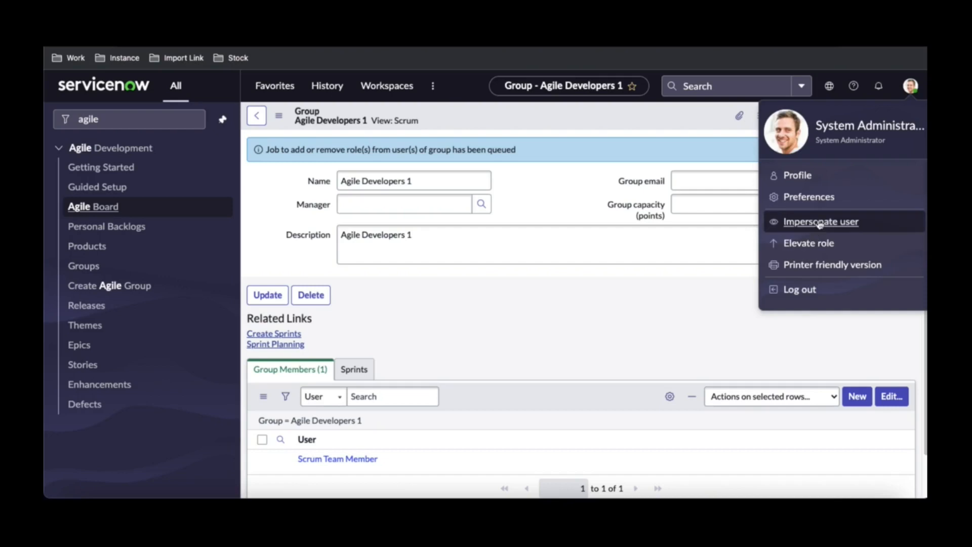
left_click(820, 221)
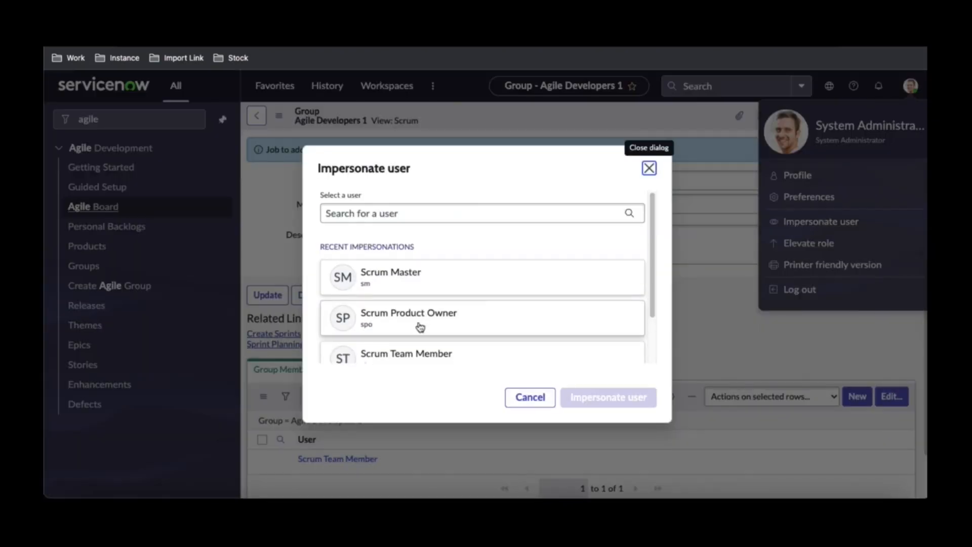
left_click(412, 282)
left_click(588, 408)
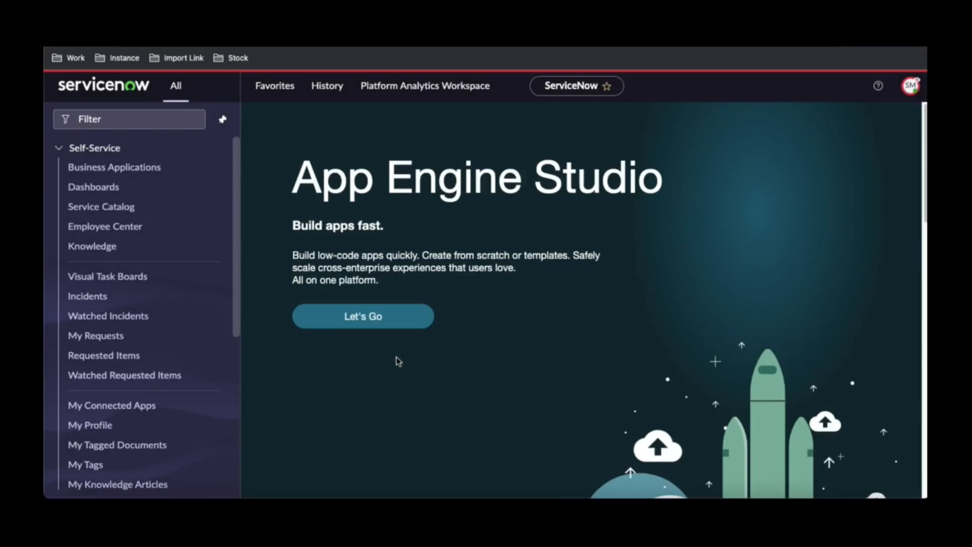
Filter the navigator for agile and open the Epics list.
left_click(156, 117)
type("agi")
key("BackSpace")
type("gile")
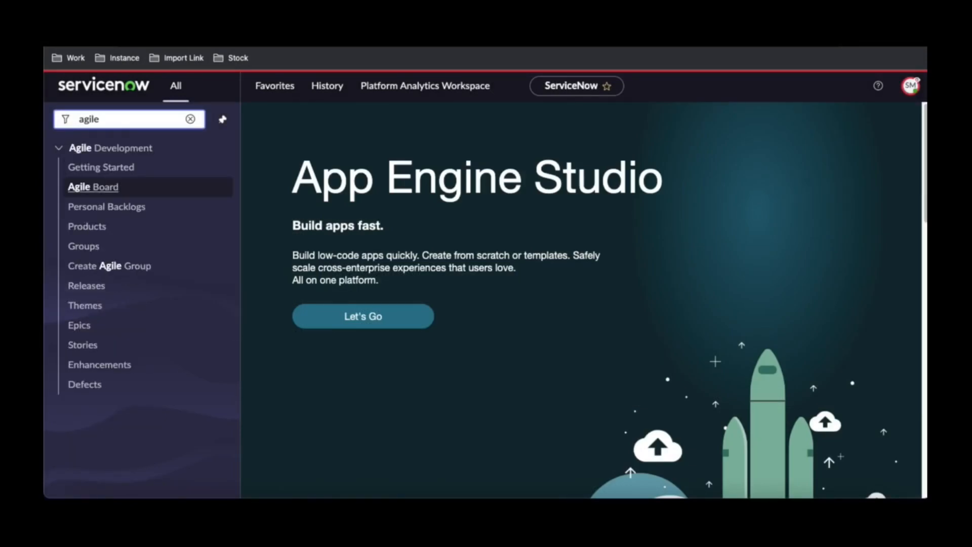
left_click(91, 327)
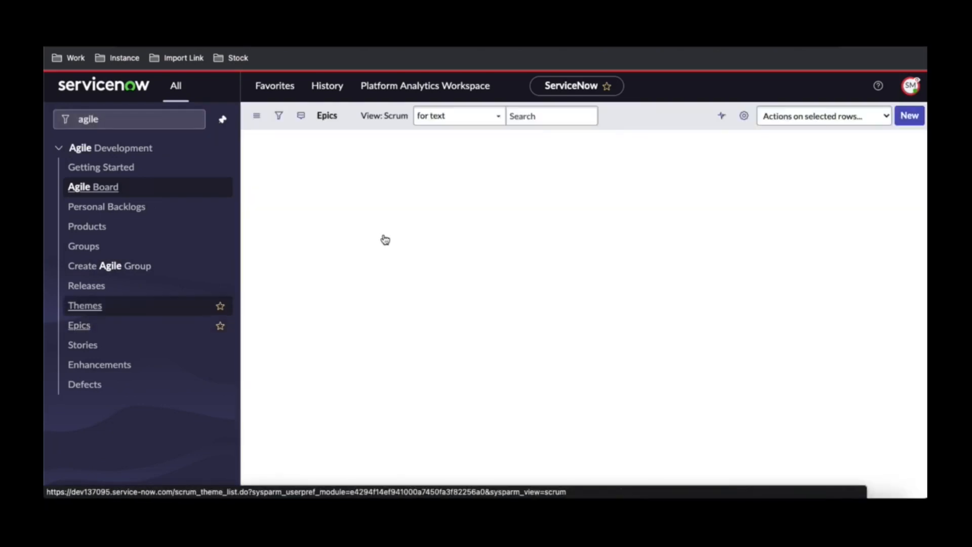
Create and save an epic with short description "End User Catalog Item" for the product ServiceNow ITSM.
left_click(907, 120)
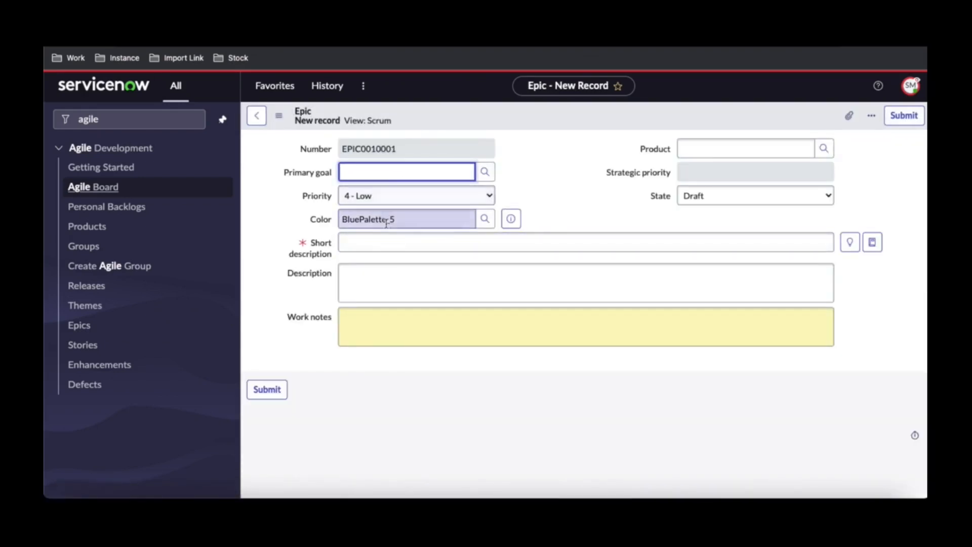
left_click(383, 240)
type("End User Catalog Item")
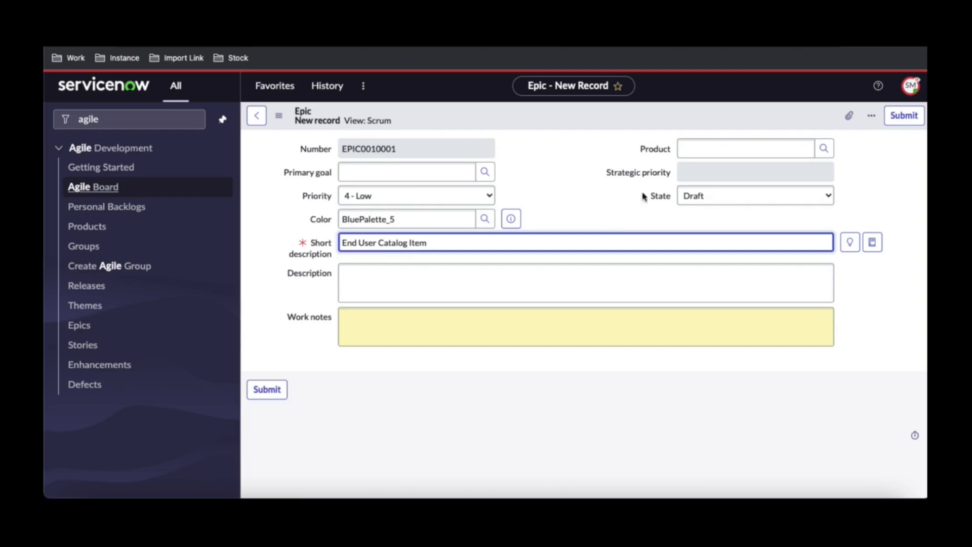
left_click(693, 151)
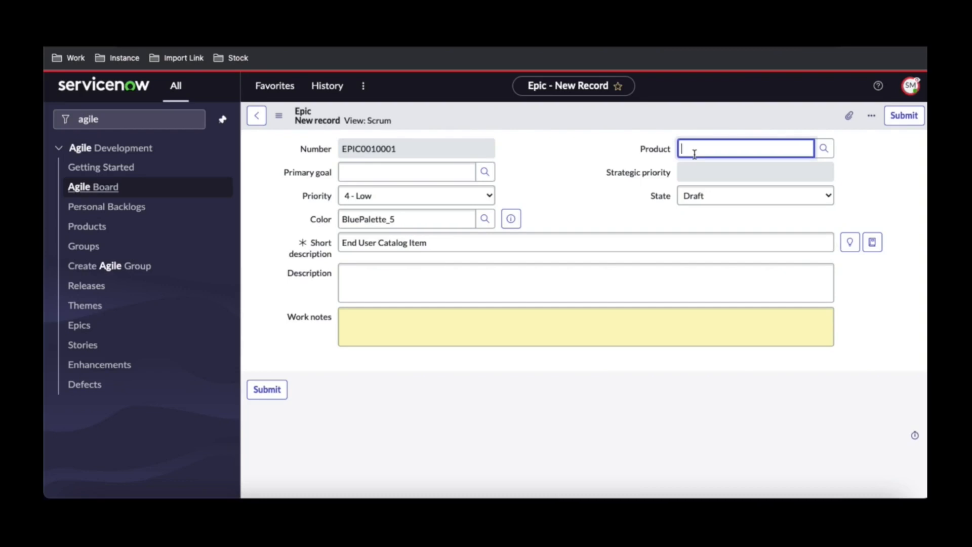
type("S")
left_click(714, 169)
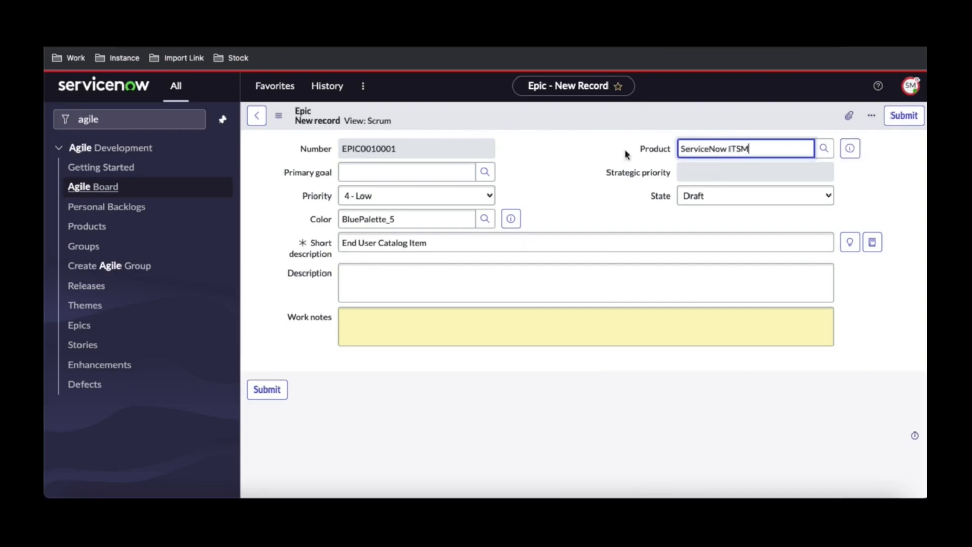
right_click(563, 111)
left_click(570, 117)
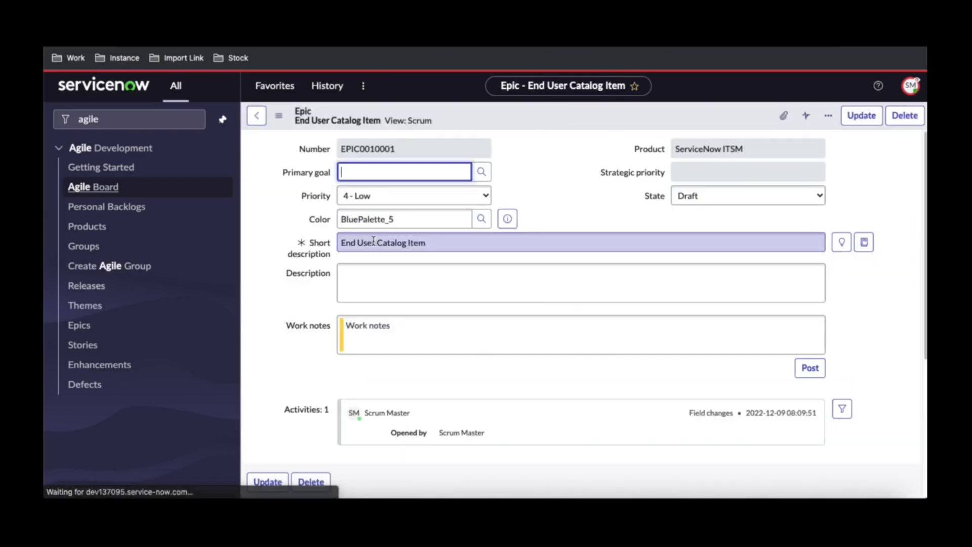
Try changing the epic's short description to "IT User Catalog Item", and leave for the Epics list without saving.
left_click(359, 244)
double_click(352, 244)
type("ITUSER")
key("BackSpace")
key("BackSpace")
key("BackSpace")
key("BackSpace")
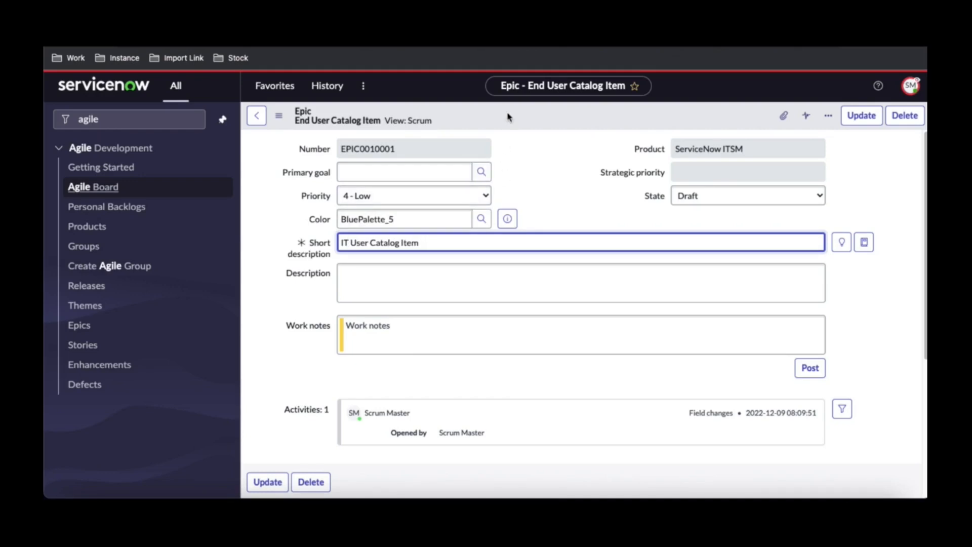
right_click(508, 117)
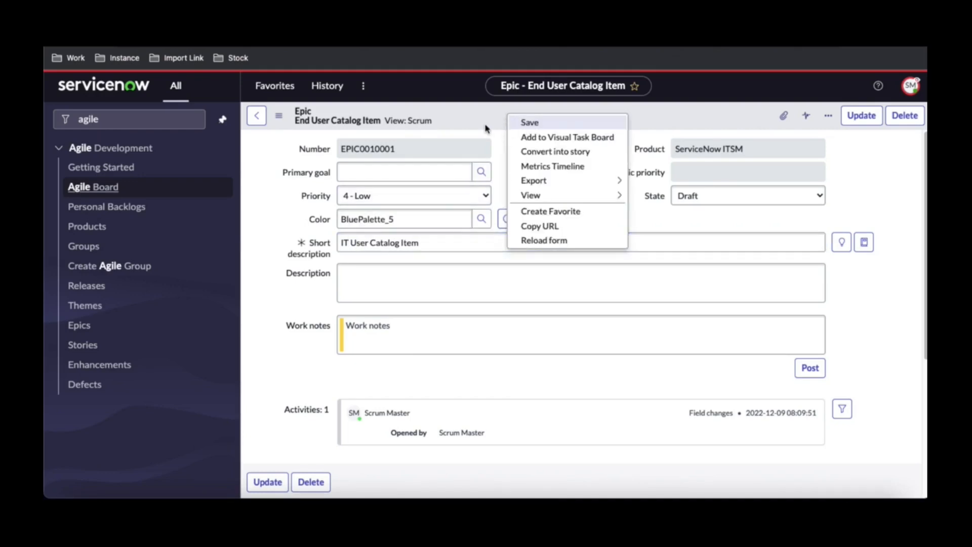
left_click_drag(428, 244, 331, 252)
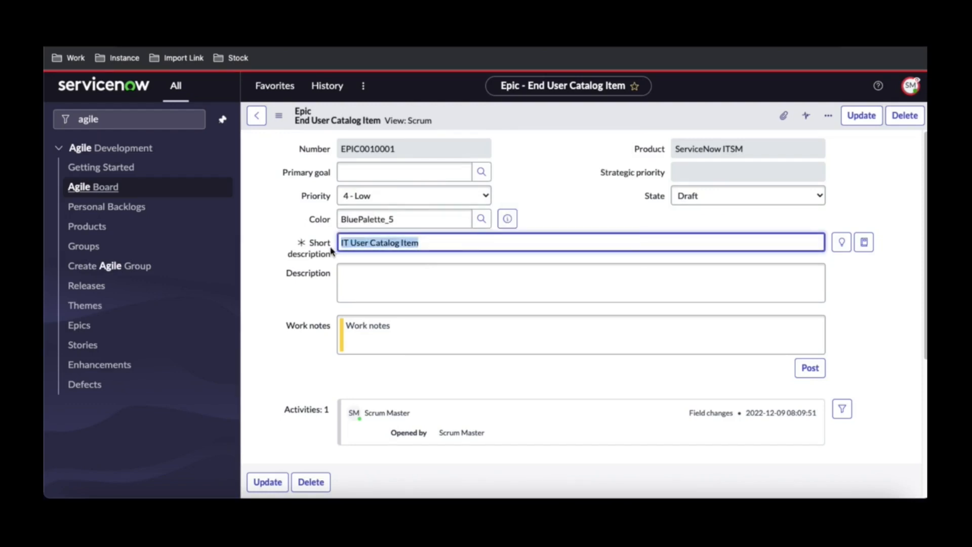
left_click(96, 325)
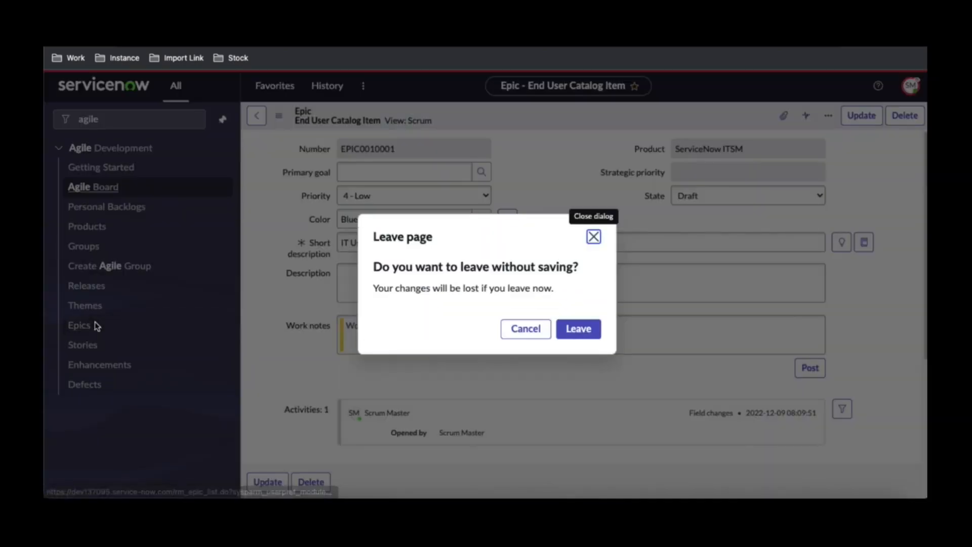
left_click(578, 329)
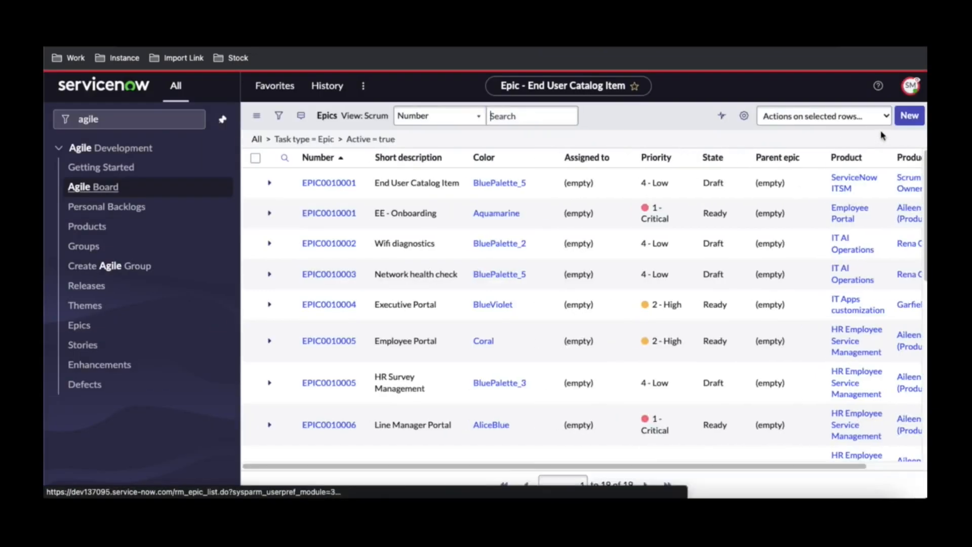
Create and save another epic with short description "IT User Catalog Item" for the product ServiceNow ITSM.
left_click(909, 116)
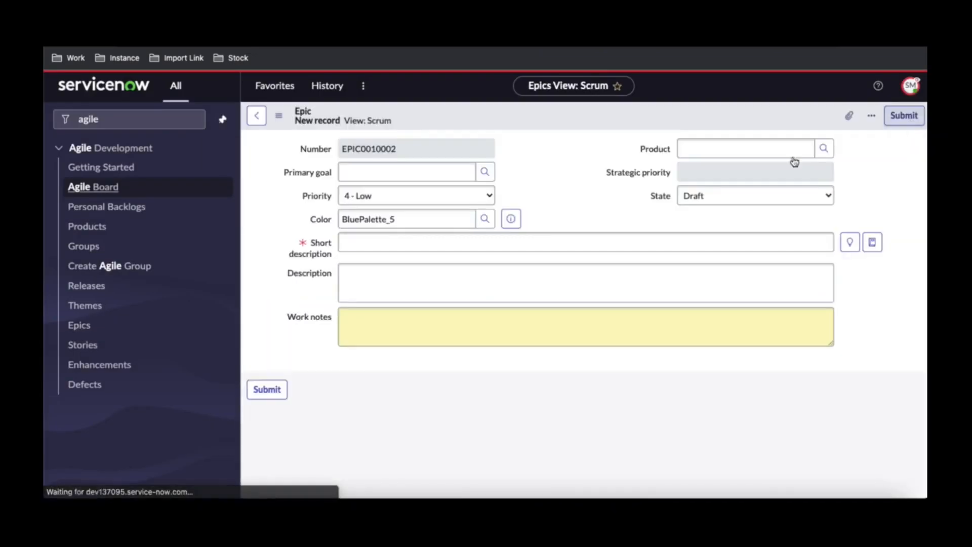
left_click(372, 245)
type("IT User Catalog Item")
left_click(571, 185)
left_click(691, 149)
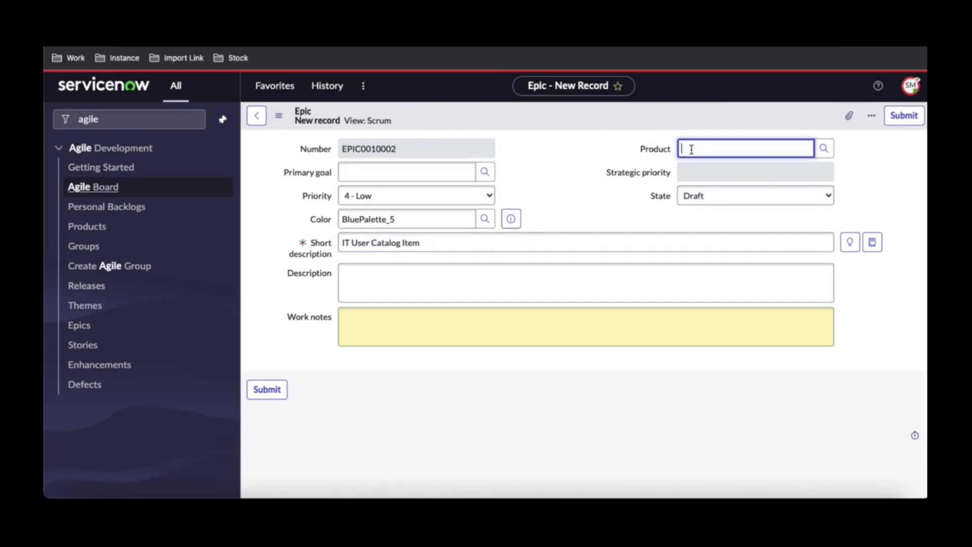
type("s")
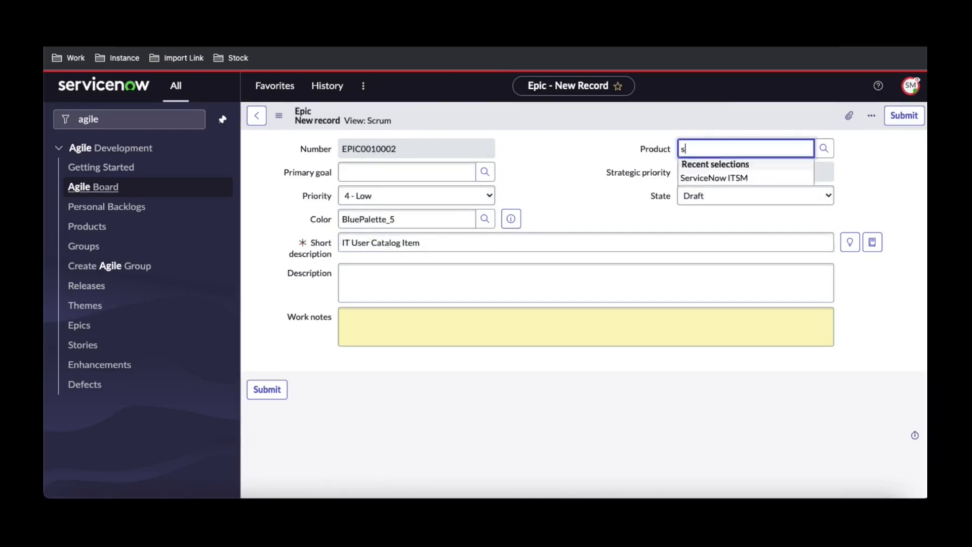
left_click(708, 178)
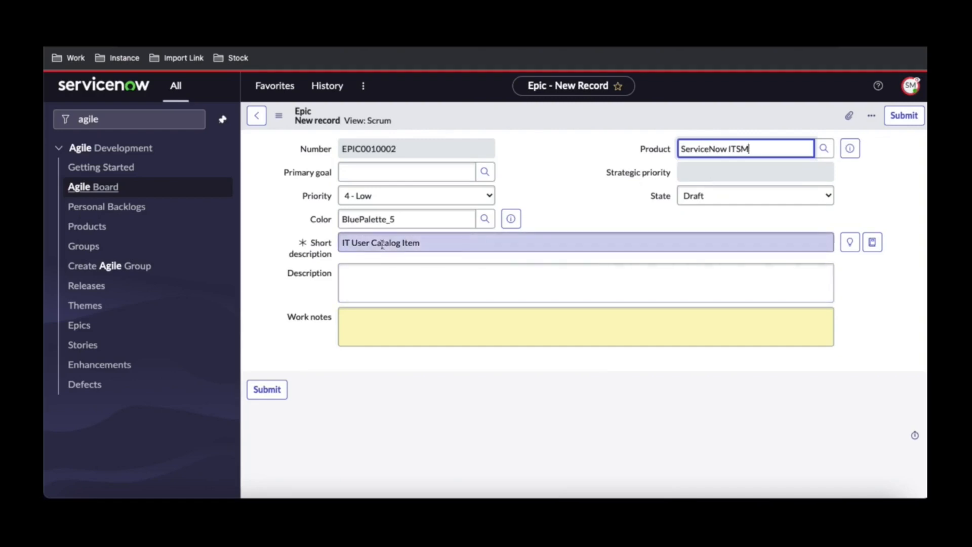
right_click(565, 122)
left_click(577, 127)
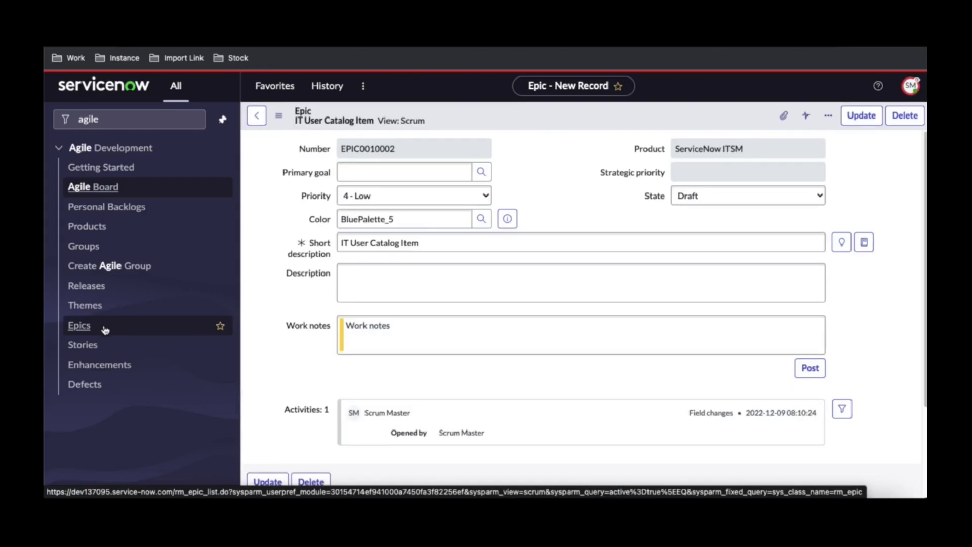
Return to the Epics list, sort it by number in descending order and look through the epics.
left_click(105, 328)
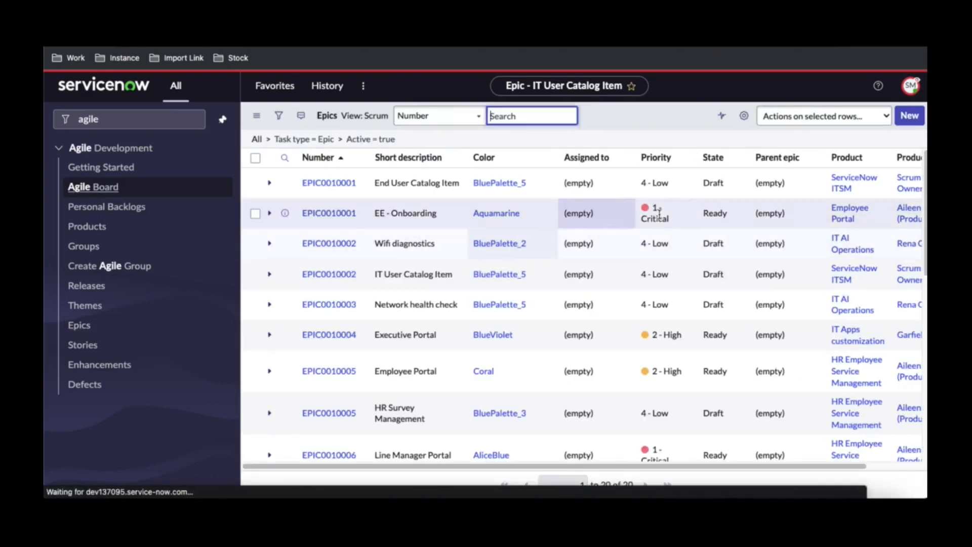
left_click(317, 158)
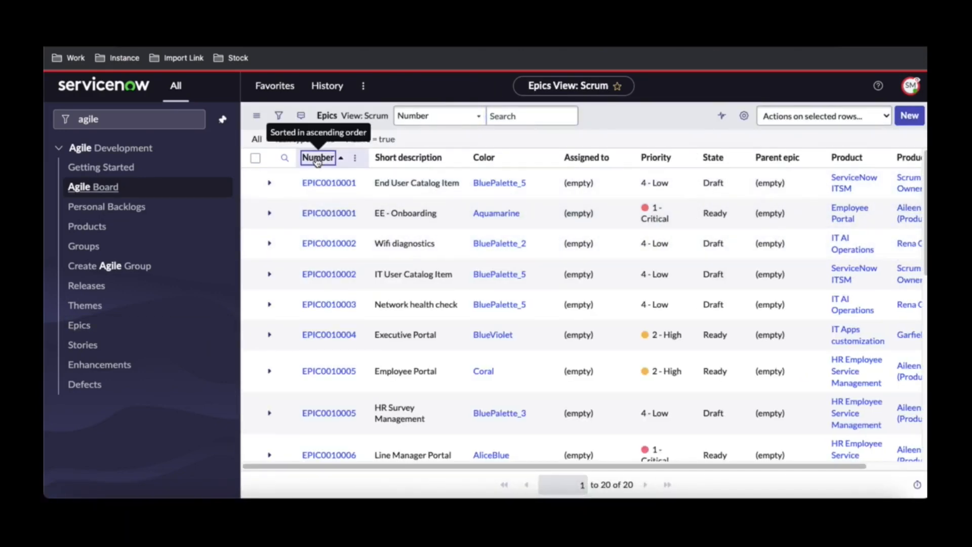
left_click(317, 158)
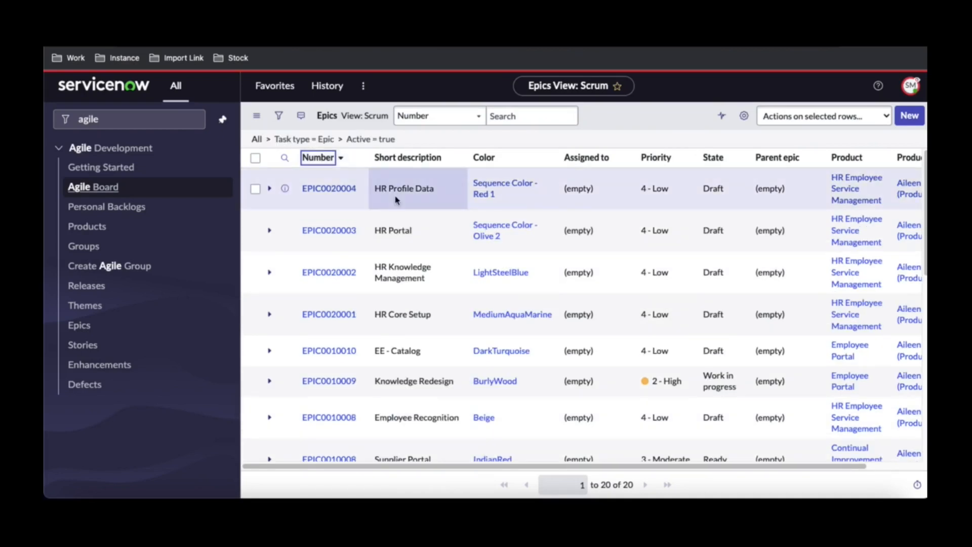
scroll(332, 253, "down", 1)
scroll(334, 251, "up", 1)
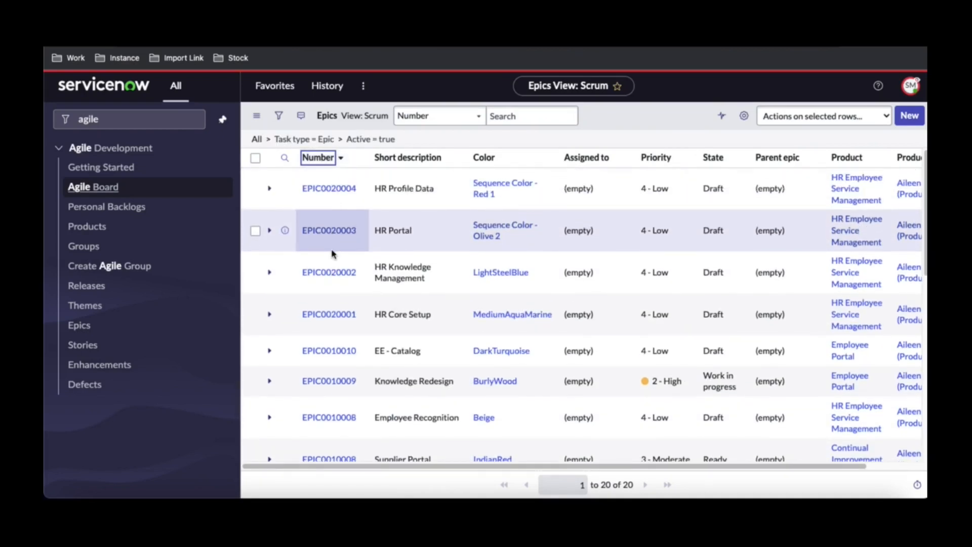
Open the product ServiceNow ITSM and look through its related releases, themes, epics and groups.
left_click(94, 229)
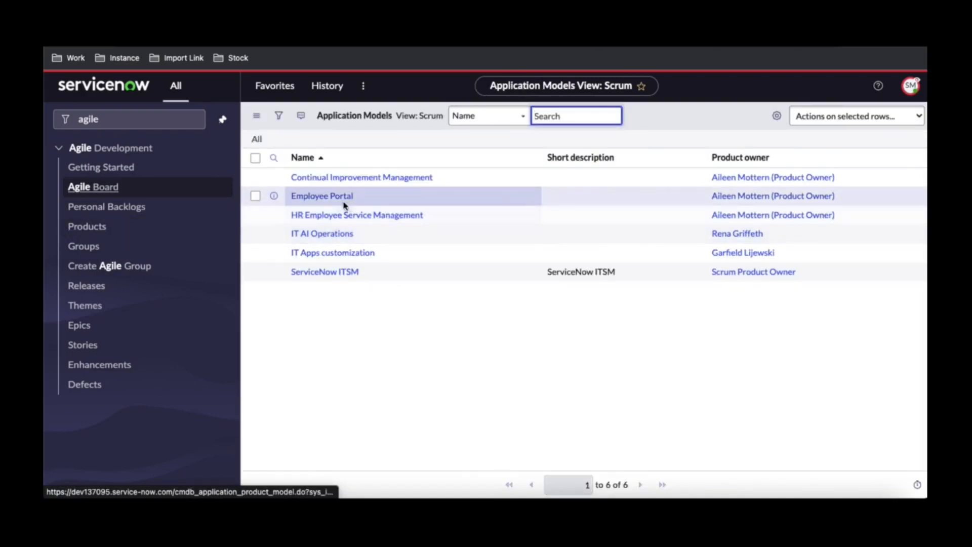
left_click(330, 274)
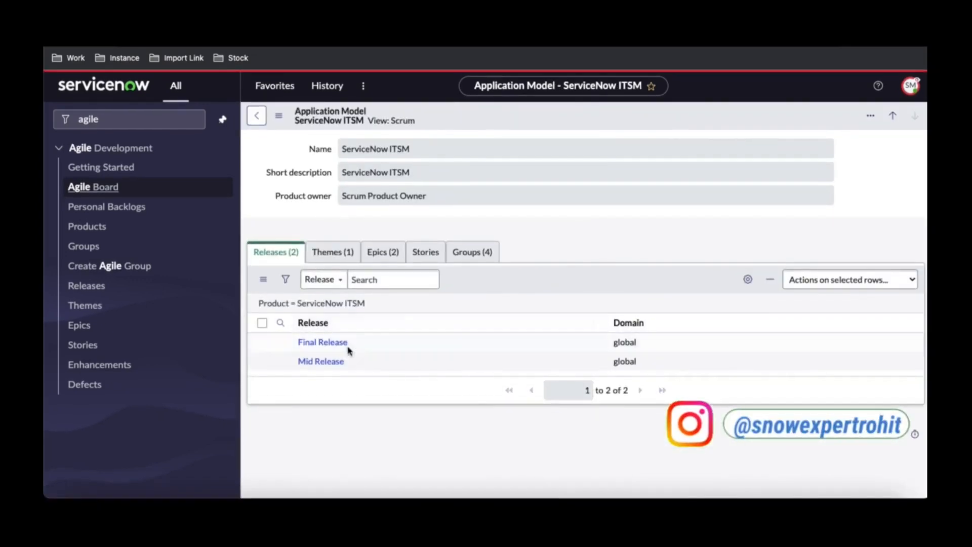
left_click(345, 255)
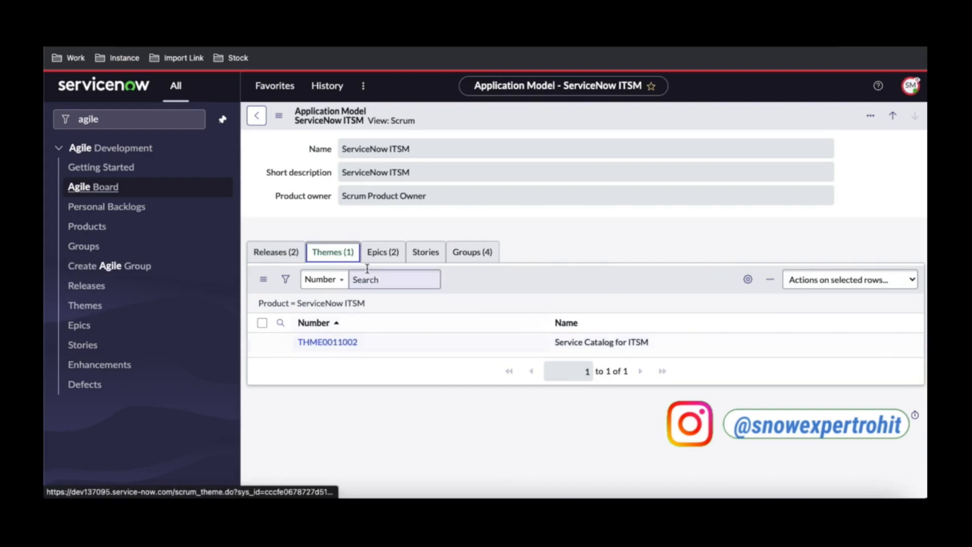
left_click(375, 255)
left_click(476, 252)
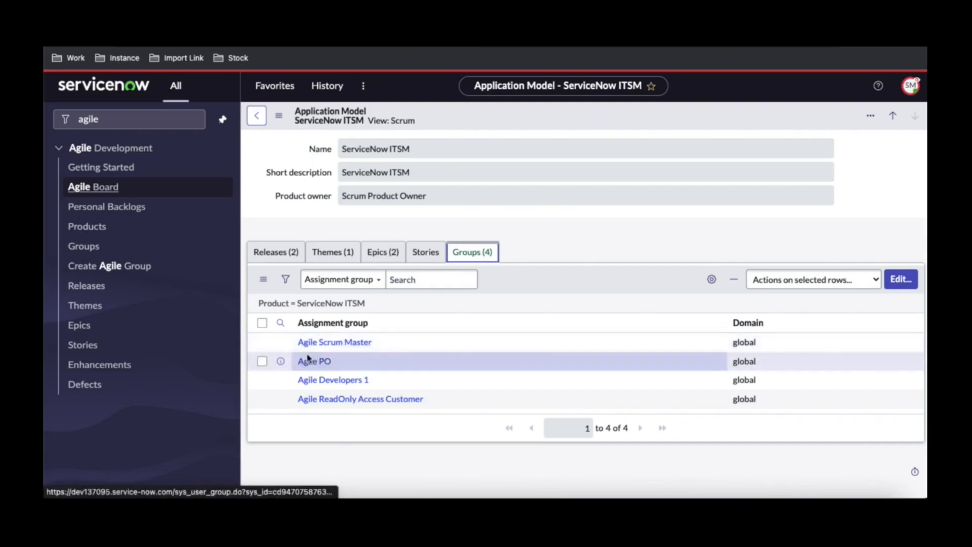
Create 2 sprints named "Development Phase" for the product's group Agile Developers 1 and view the group's sprints.
left_click(320, 382)
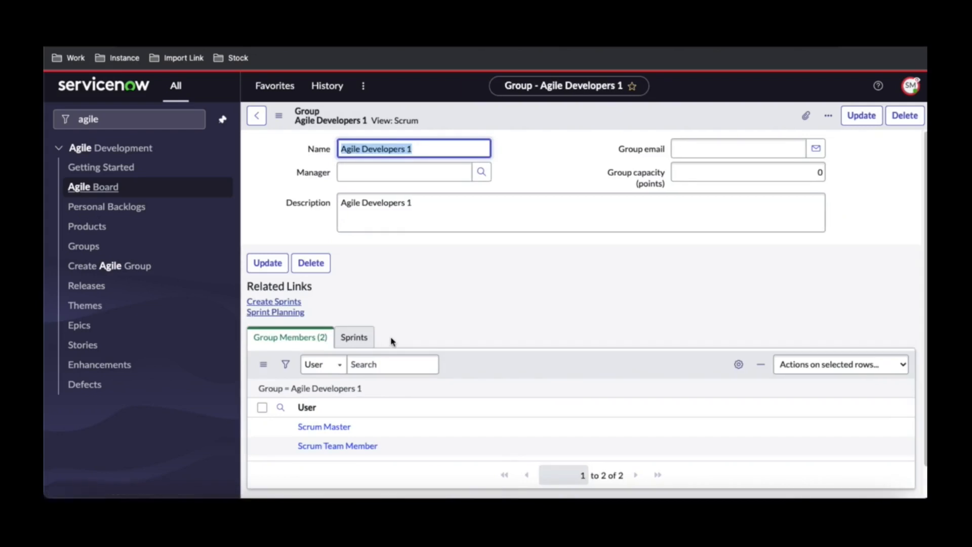
left_click(293, 303)
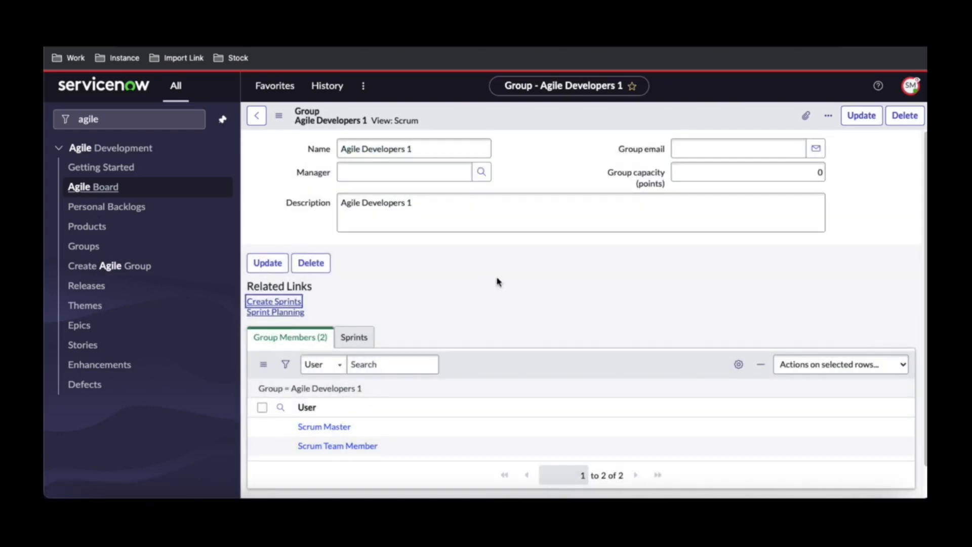
type("Development Phase")
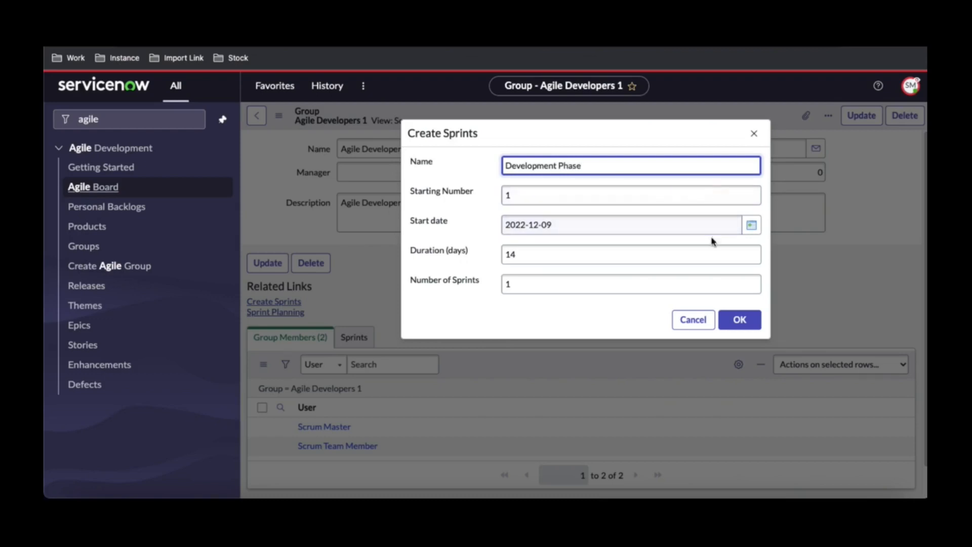
left_click(616, 284)
key("BackSpace")
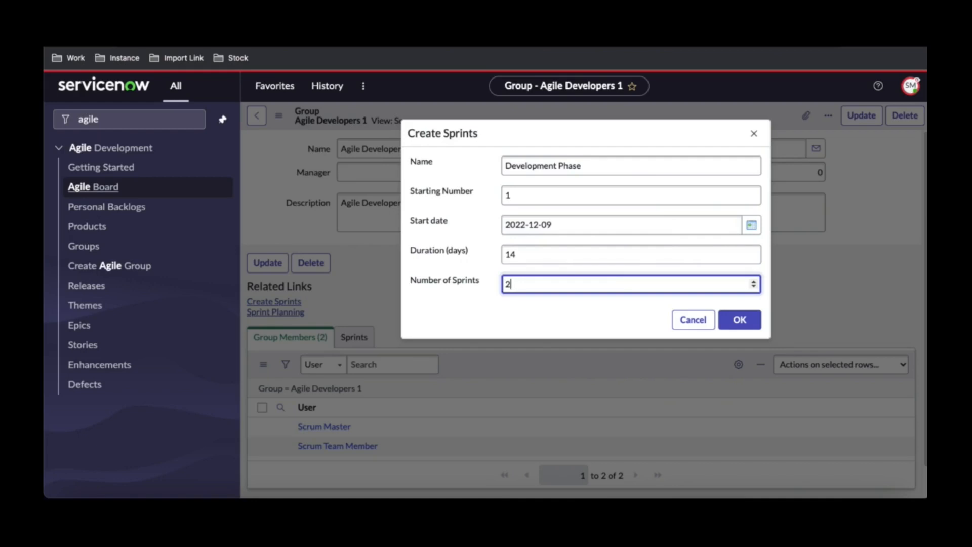
type("2")
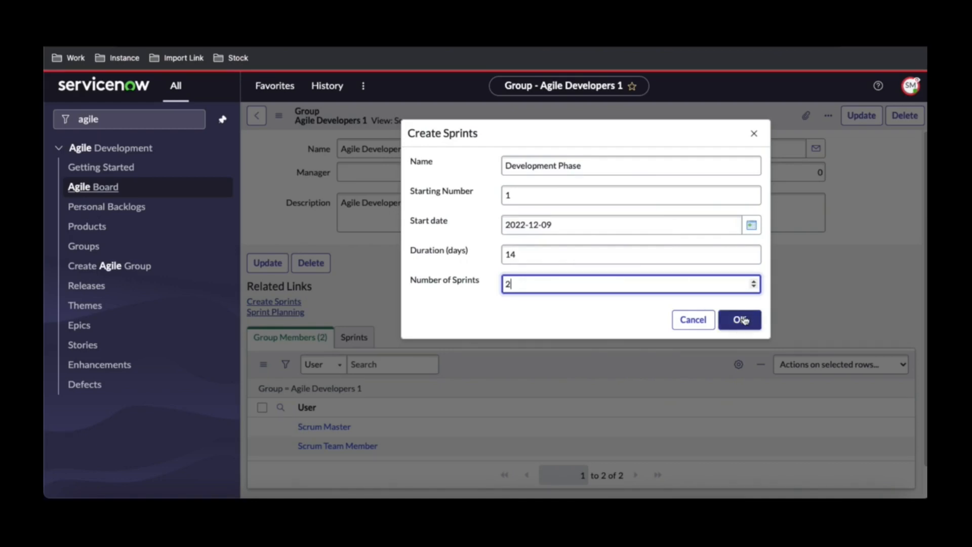
left_click(740, 320)
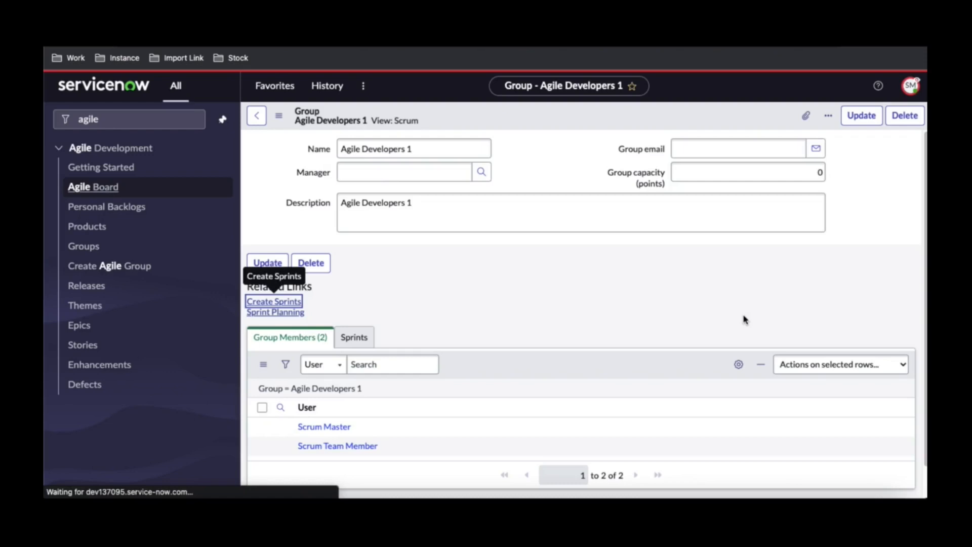
left_click(365, 337)
scroll(517, 334, "down", 1)
scroll(517, 334, "up", 1)
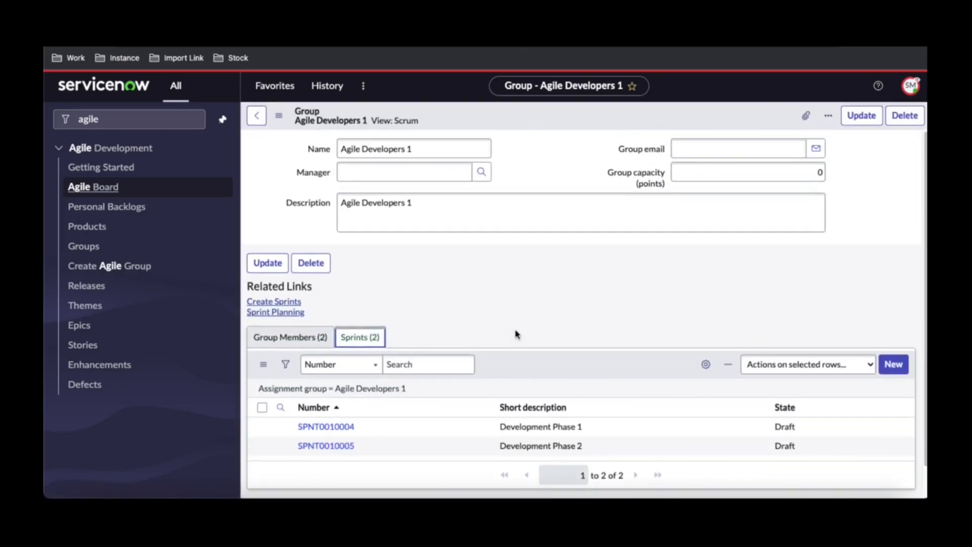
End the Scrum Master impersonation and review the "Release Based or Project Based" diagram on the SnowExpertRohit website.
left_click(911, 85)
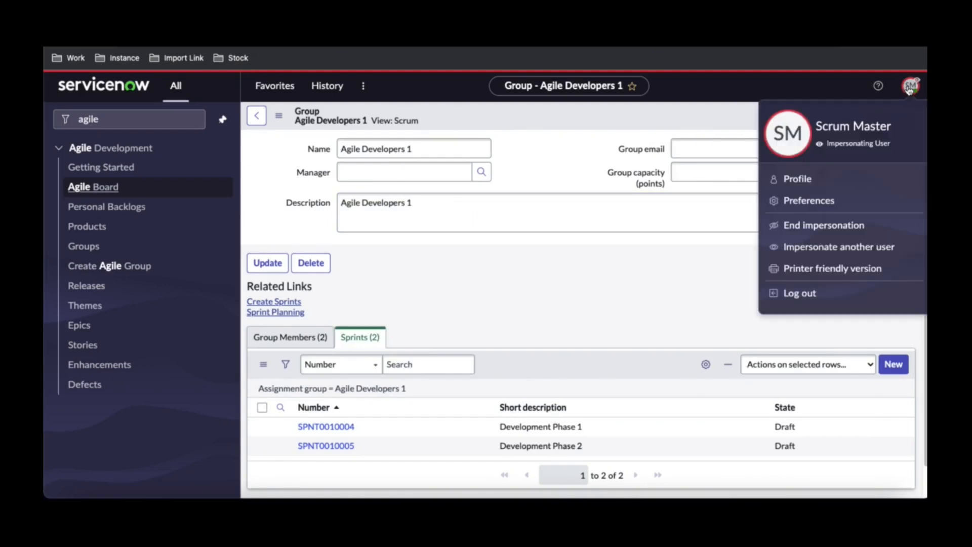
left_click(814, 229)
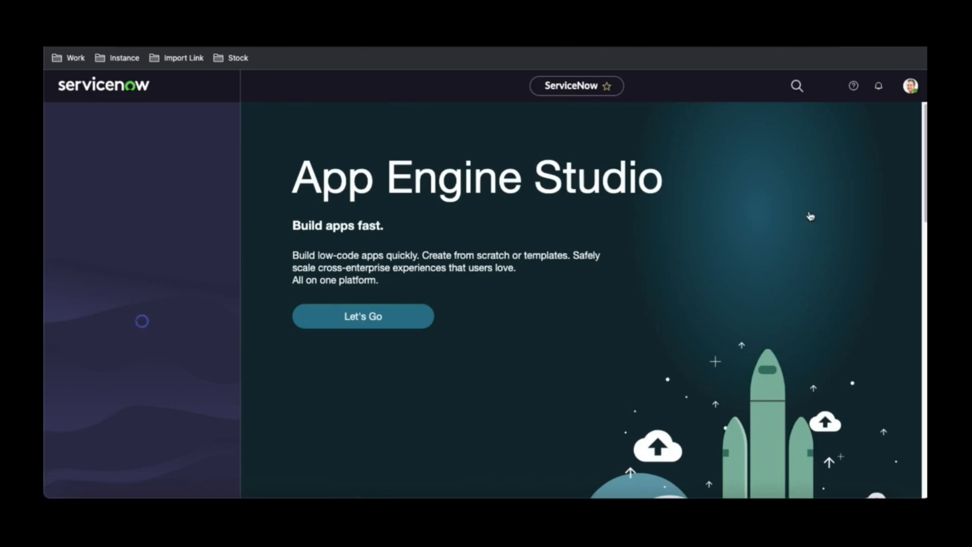
left_click(567, 16)
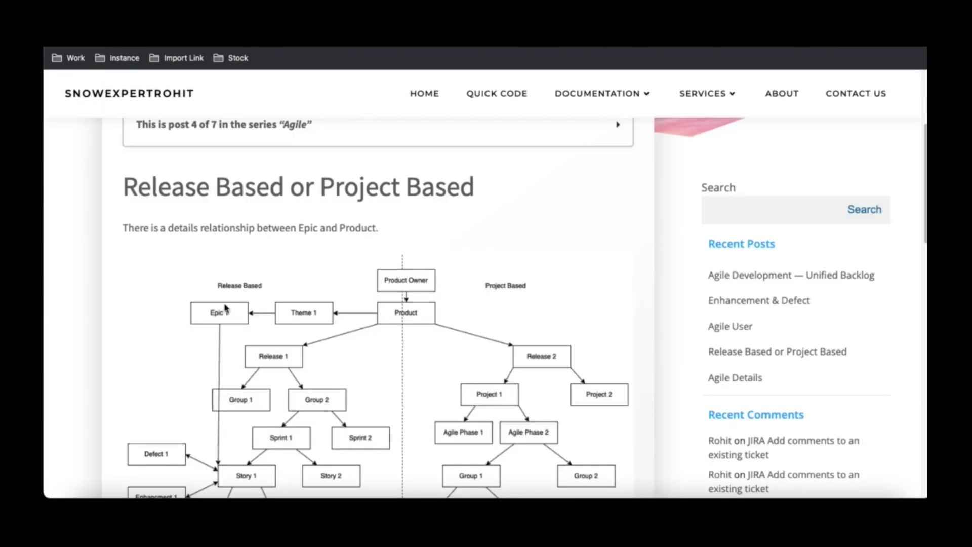
scroll(226, 309, "down", 1)
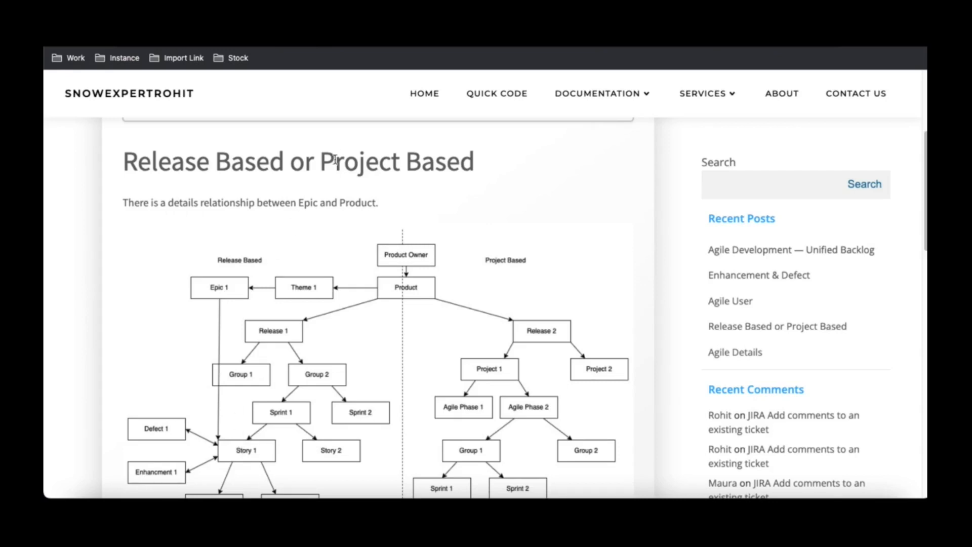
scroll(302, 302, "down", 2)
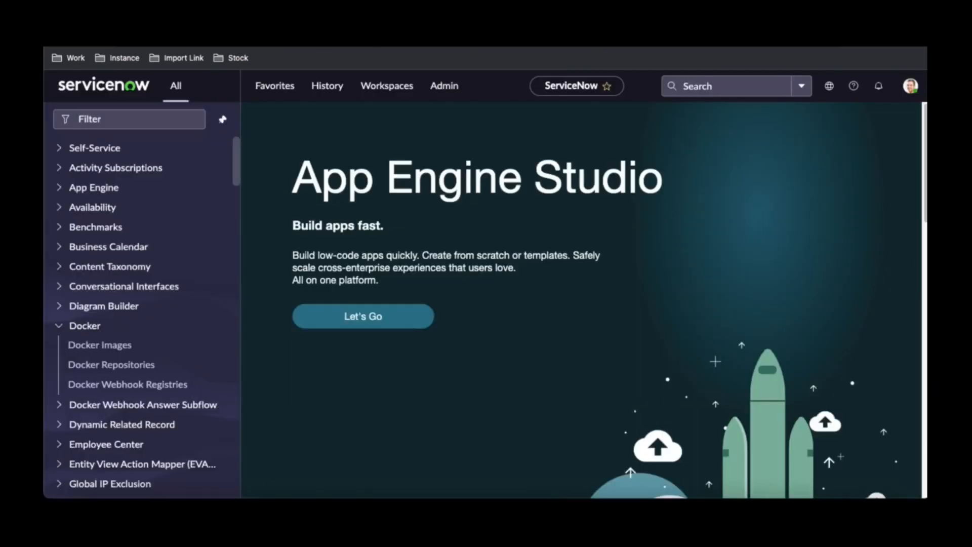
Return to ServiceNow and impersonate the Scrum Product Owner.
left_click(917, 93)
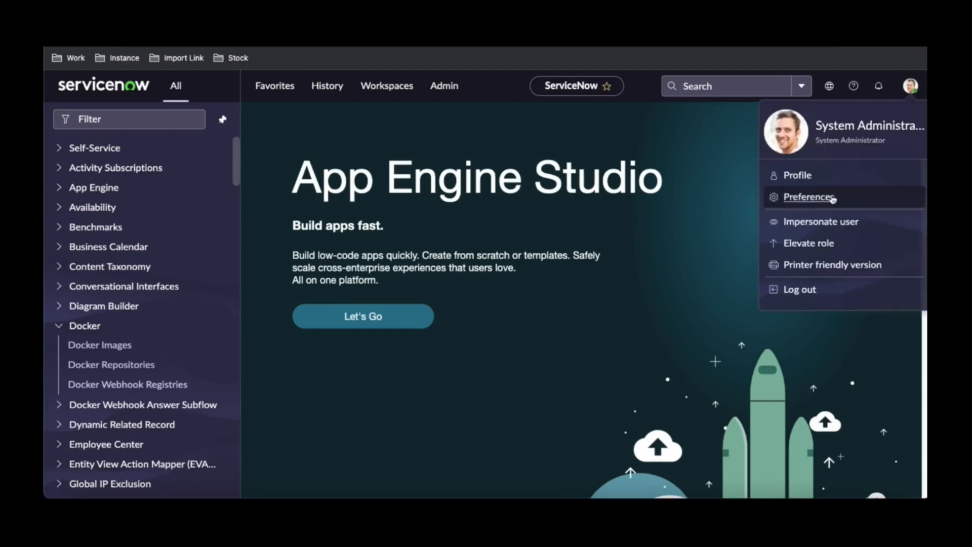
left_click(817, 223)
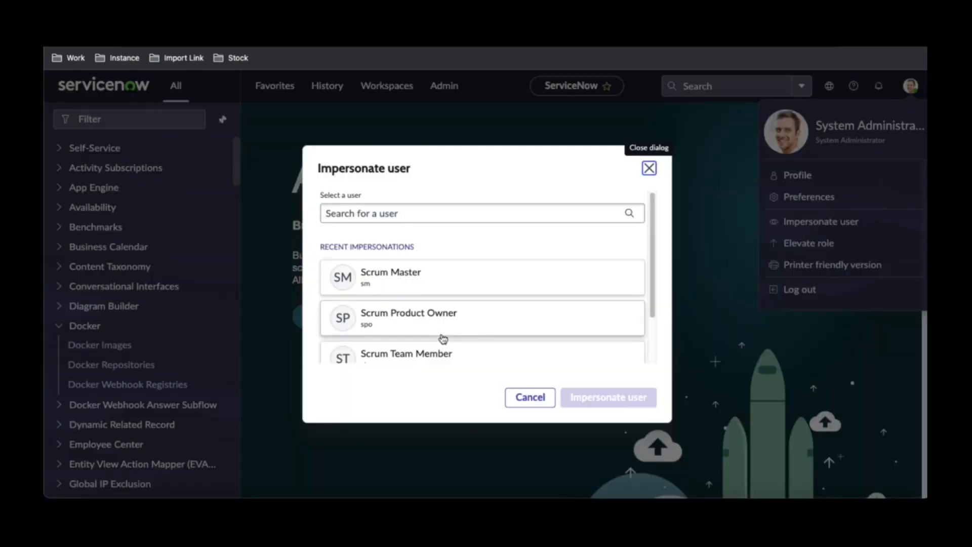
left_click(427, 326)
left_click(622, 400)
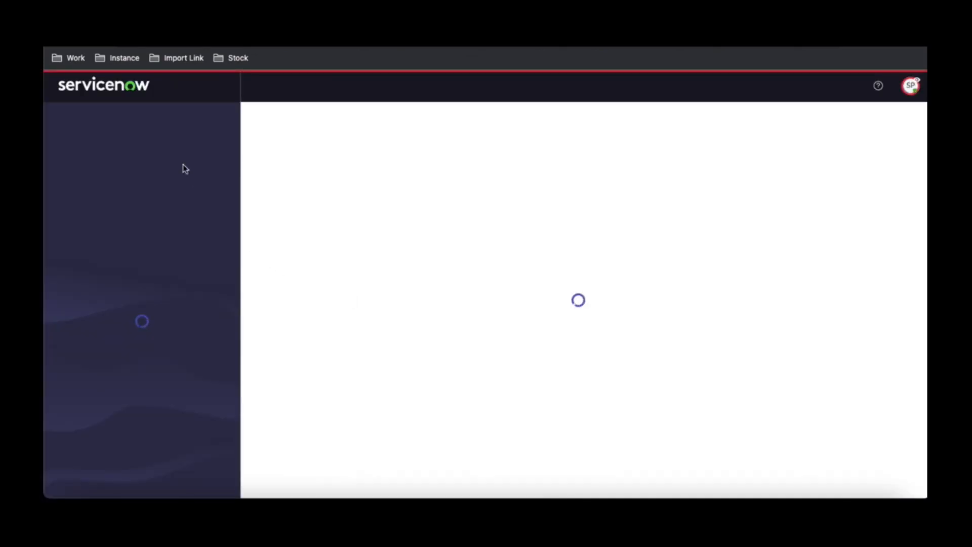
Find the agile modules, start a new personal backlog and name it "ServiceNow Backlog".
left_click(164, 118)
type("agile")
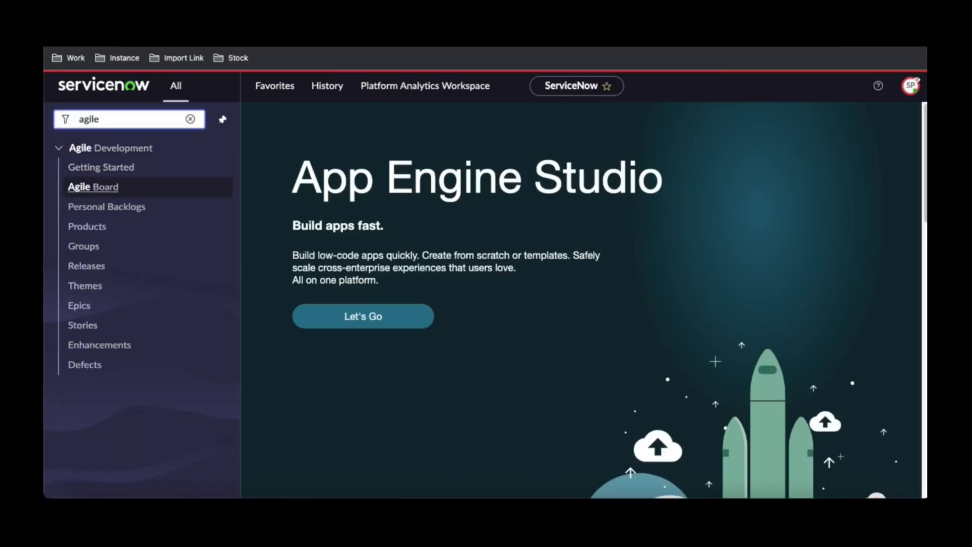
left_click(116, 209)
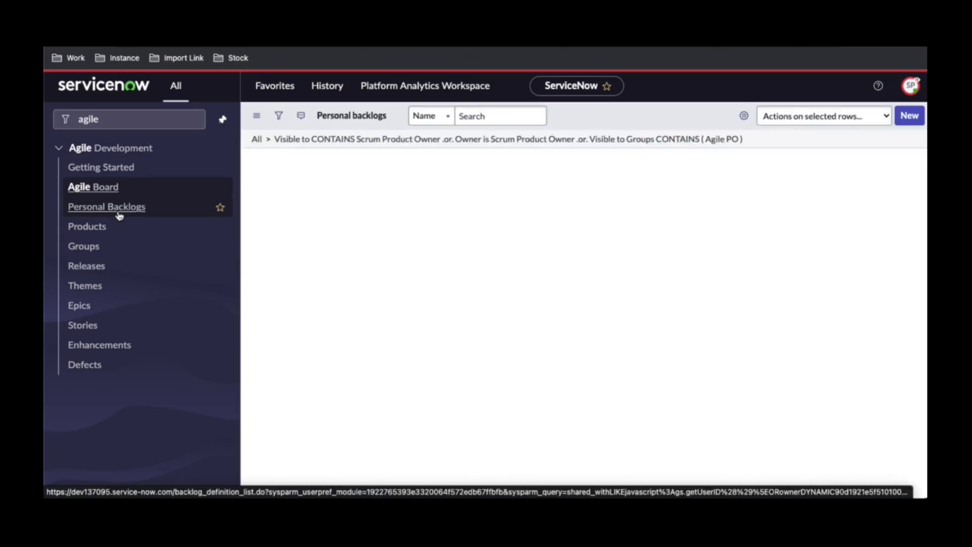
left_click(914, 116)
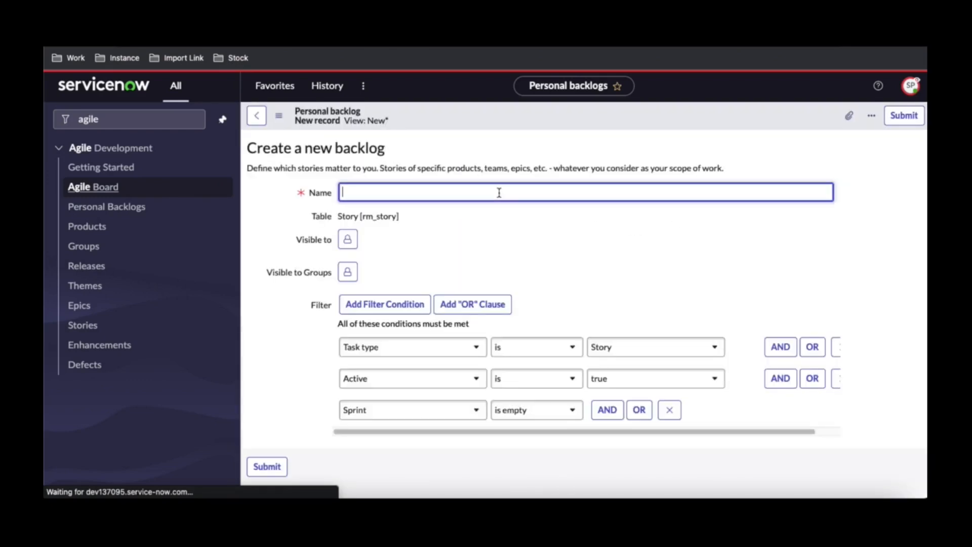
type("ServiceNo")
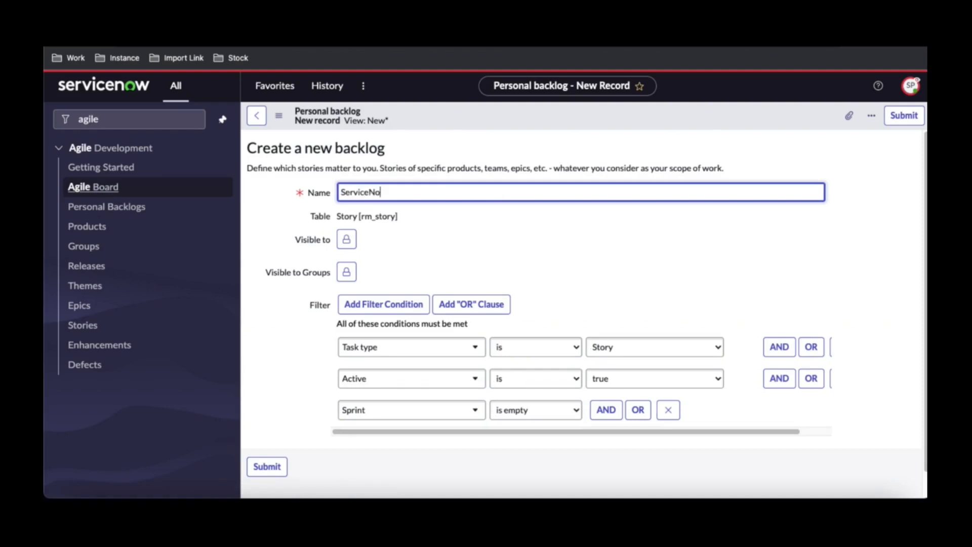
type("w Backlo")
left_click(399, 215)
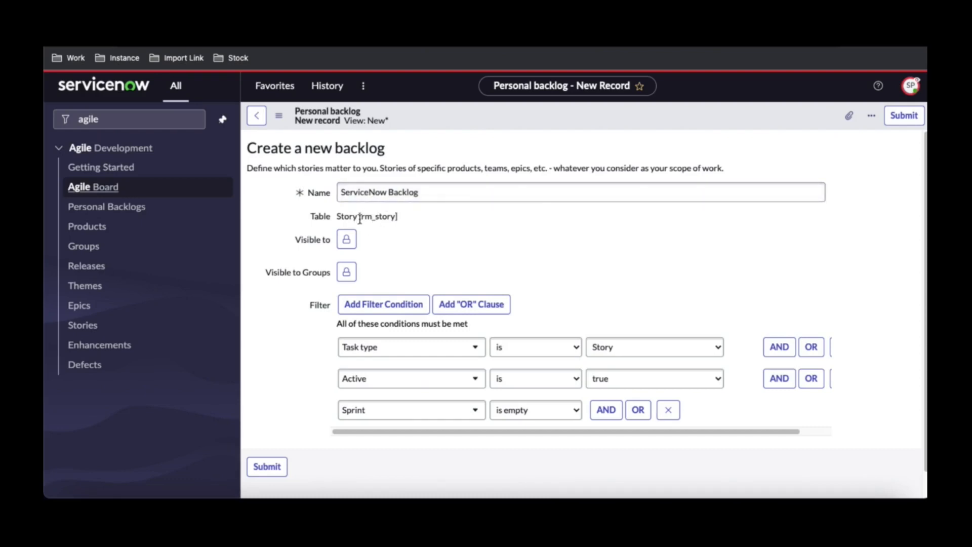
Make the backlog visible to the groups Agile Developers 1, Agile Scrum Master, Agile PO and Agile ReadOnly Access Customer, and submit it.
left_click(347, 273)
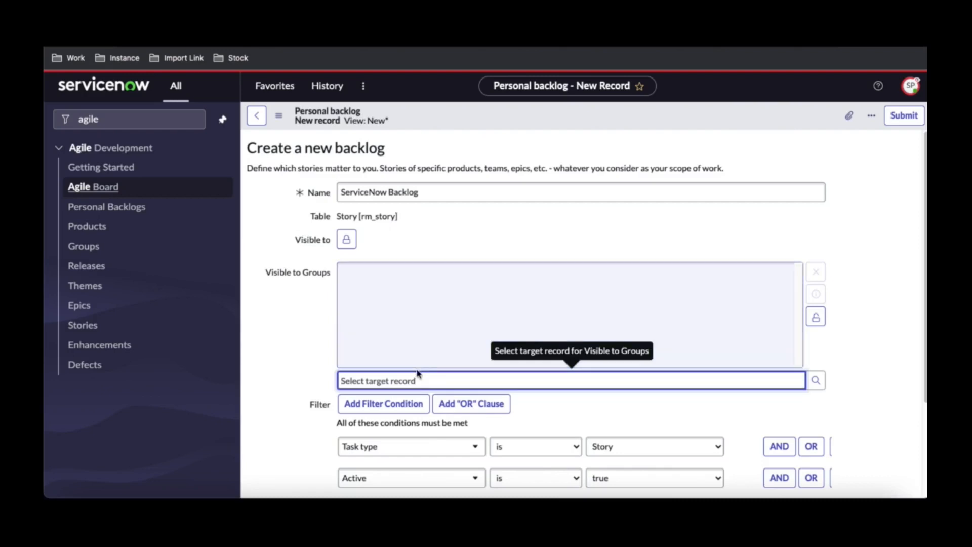
type("scrum")
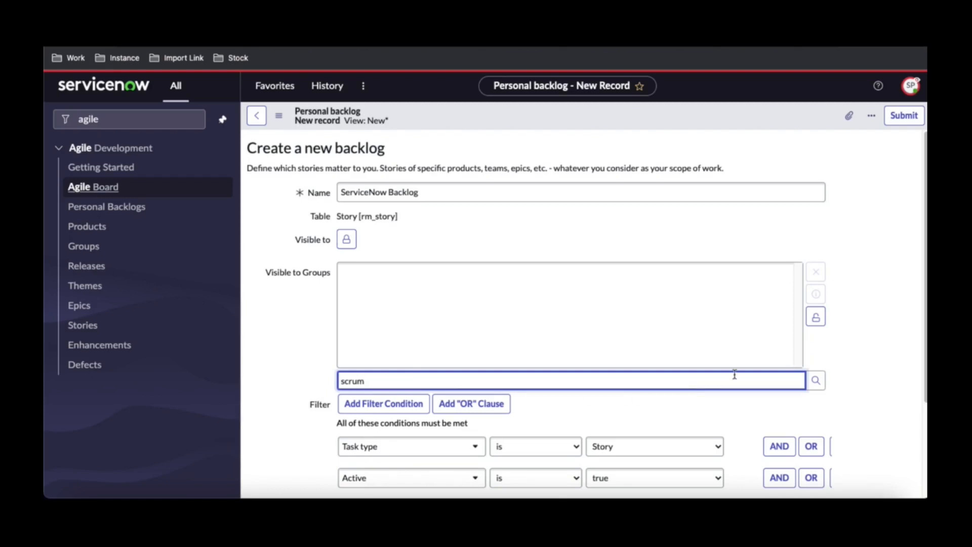
left_click(817, 381)
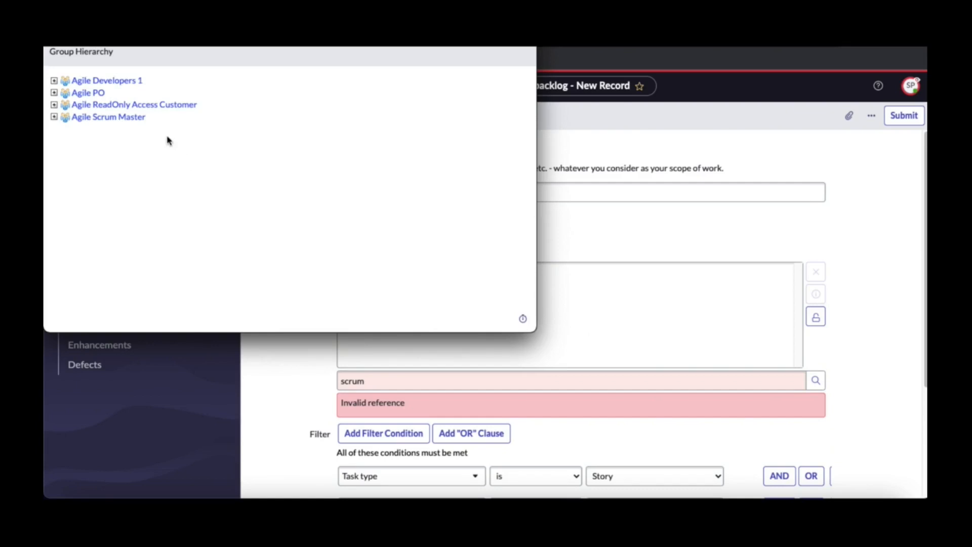
left_click(104, 82)
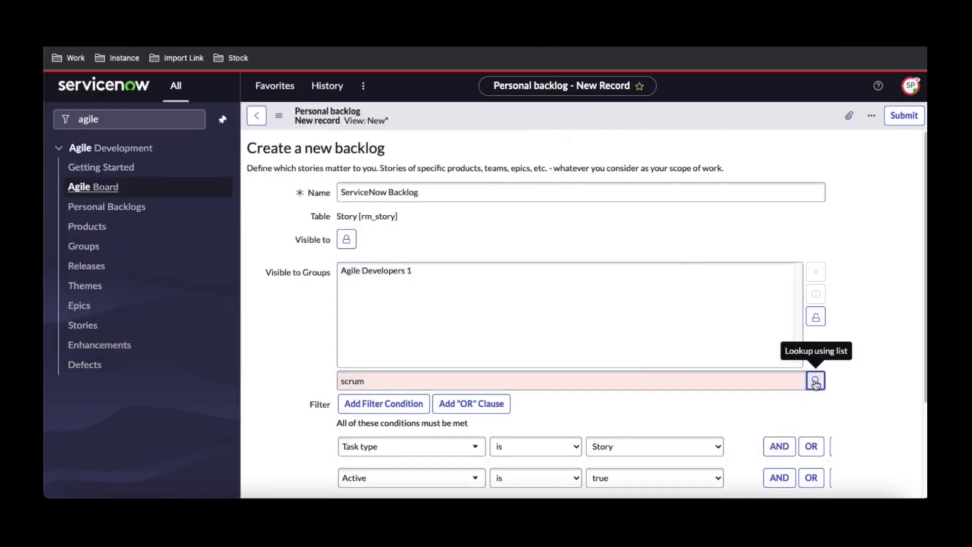
left_click(815, 380)
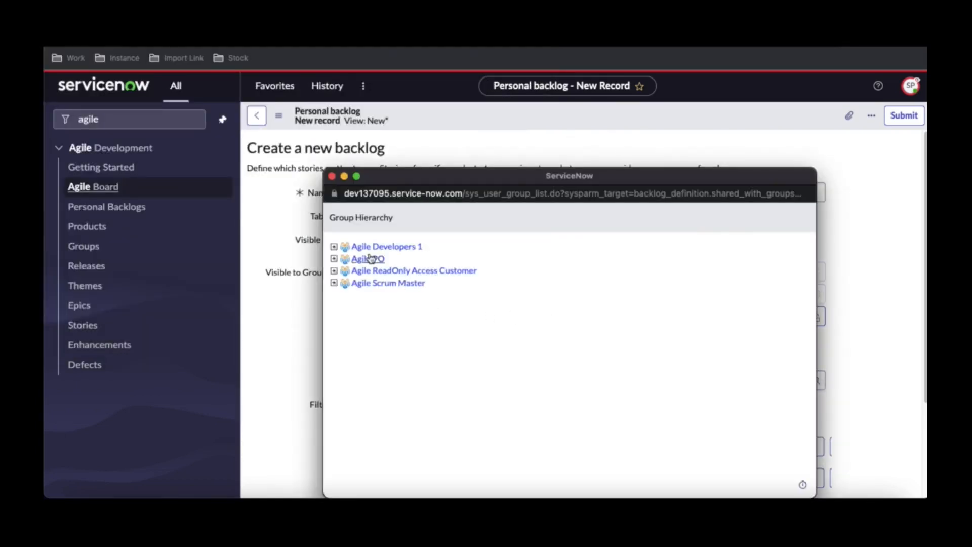
left_click(378, 283)
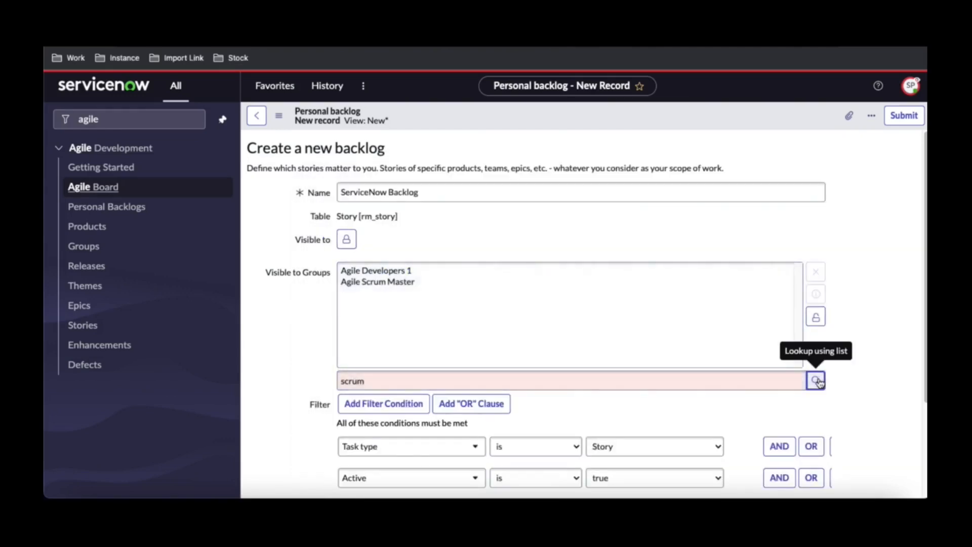
left_click(816, 380)
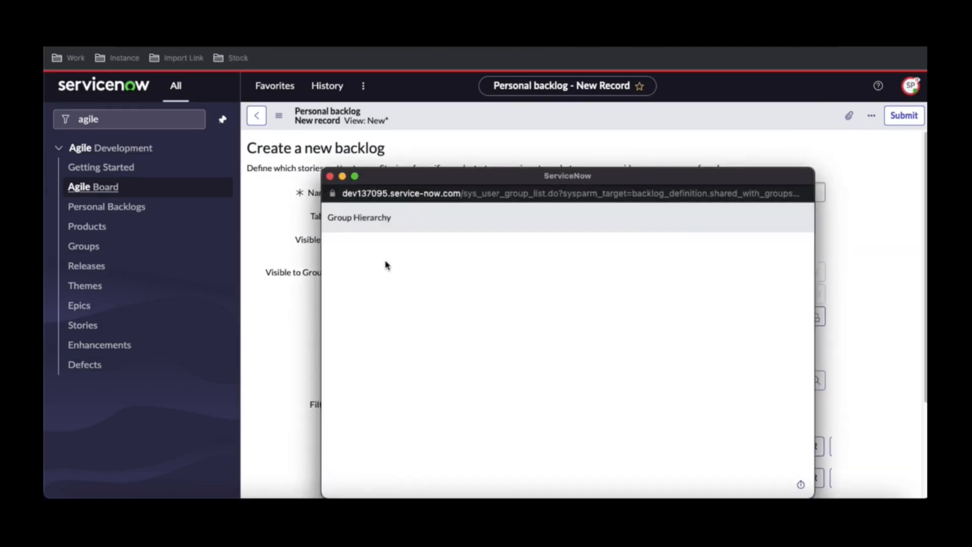
left_click(381, 260)
left_click(815, 380)
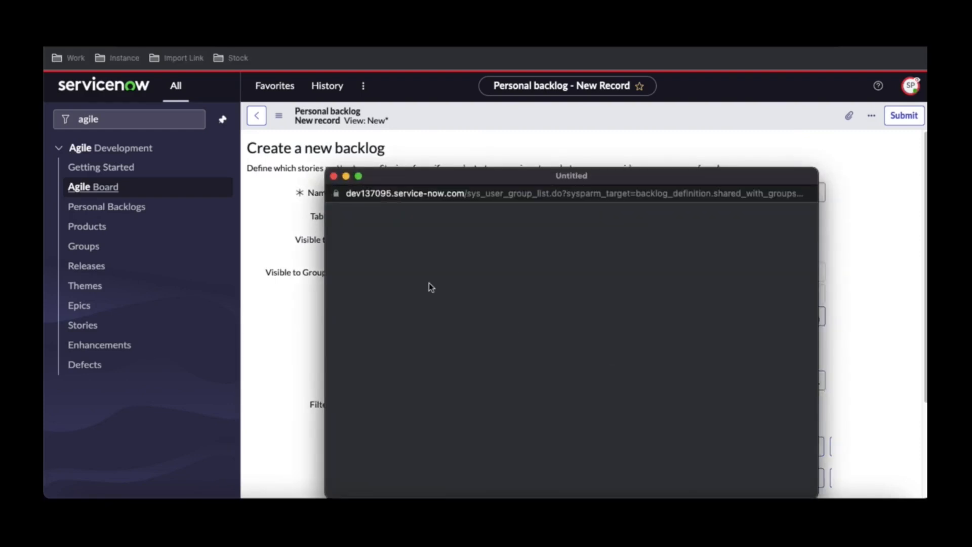
left_click(399, 273)
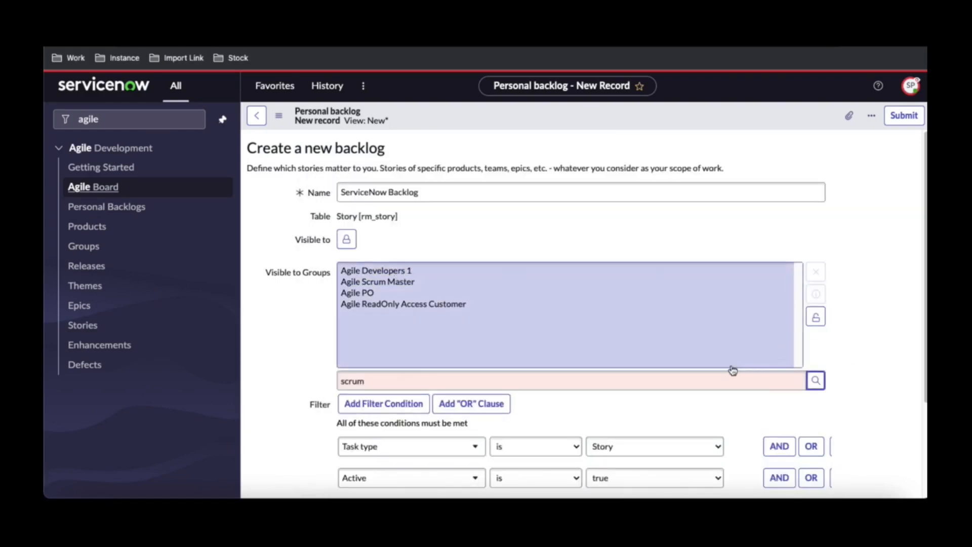
left_click(814, 318)
scroll(802, 294, "down", 1)
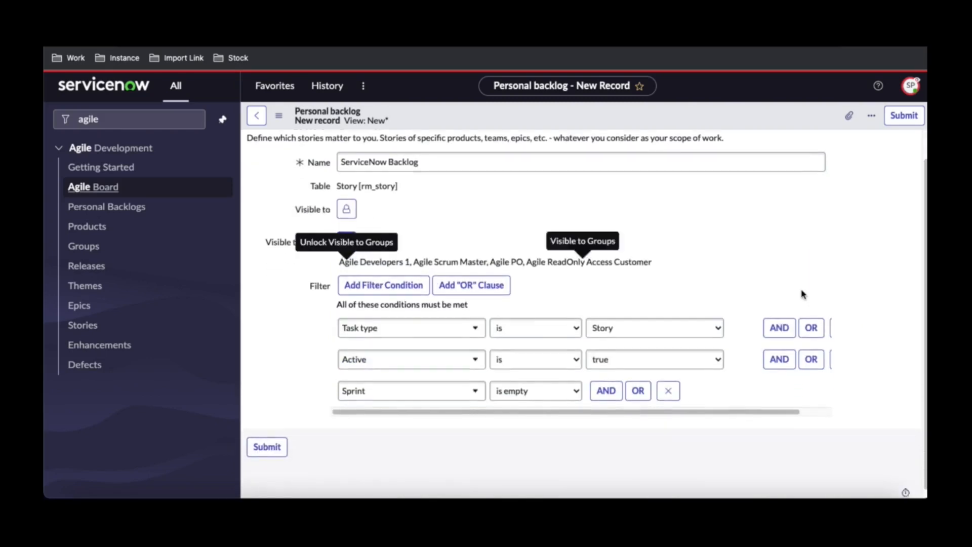
left_click(268, 443)
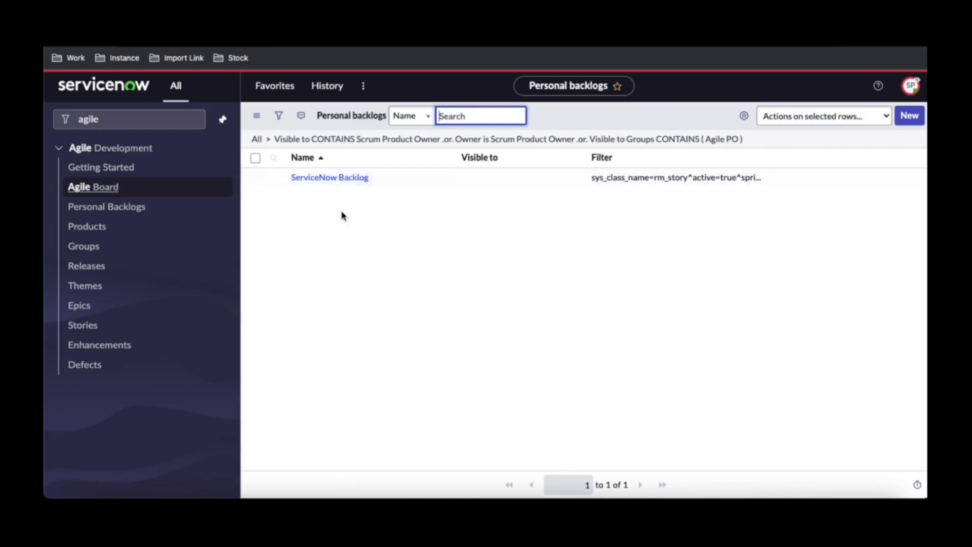
Open the ServiceNow Backlog record and switch the impersonation to the Scrum Master.
left_click(331, 179)
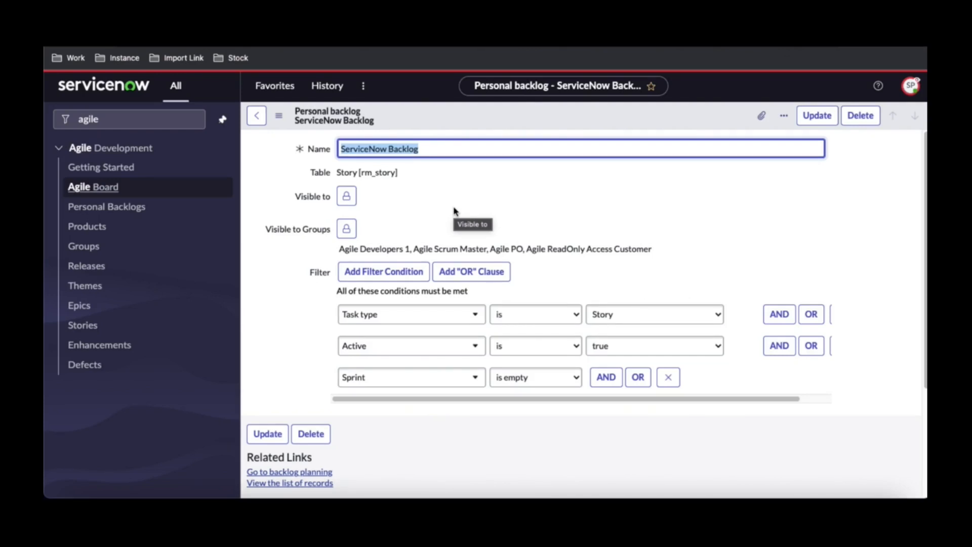
left_click(911, 86)
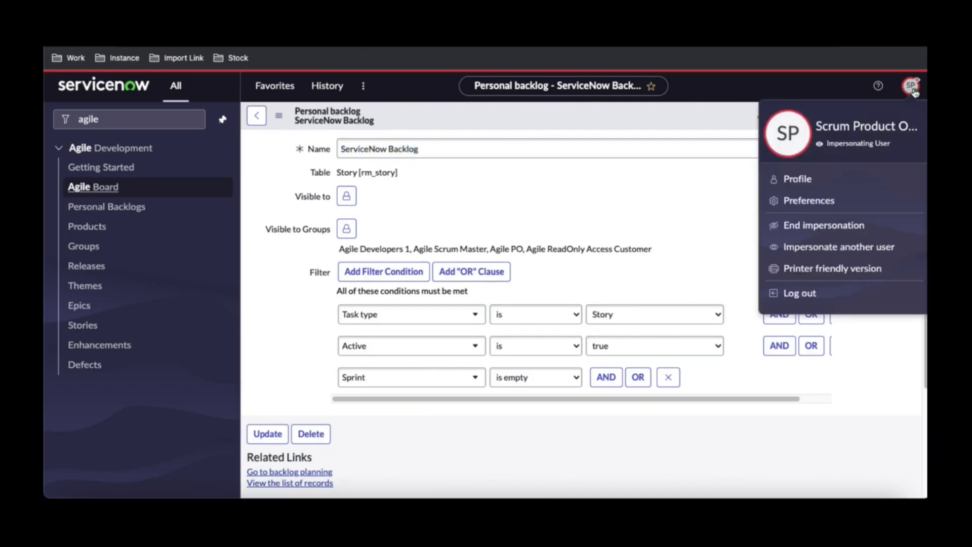
left_click(811, 248)
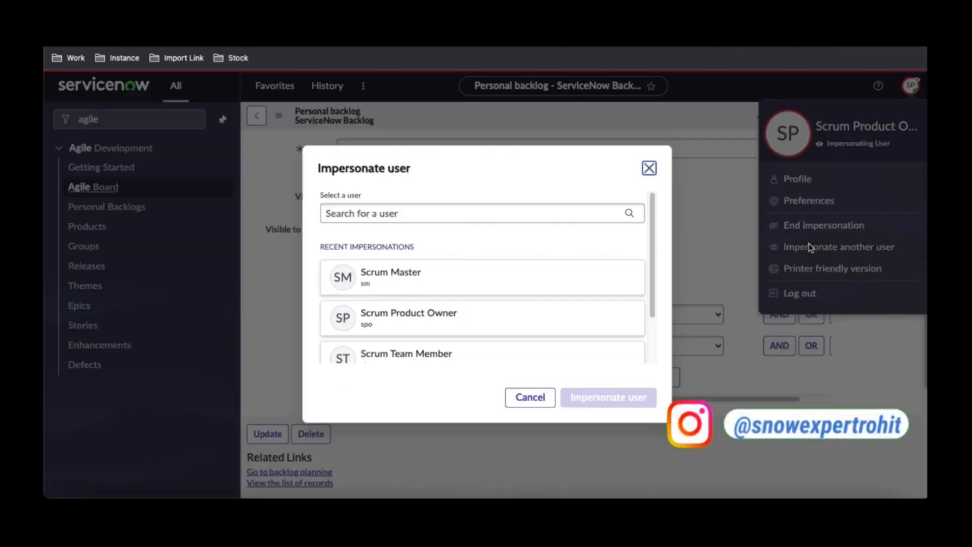
left_click(410, 281)
left_click(593, 398)
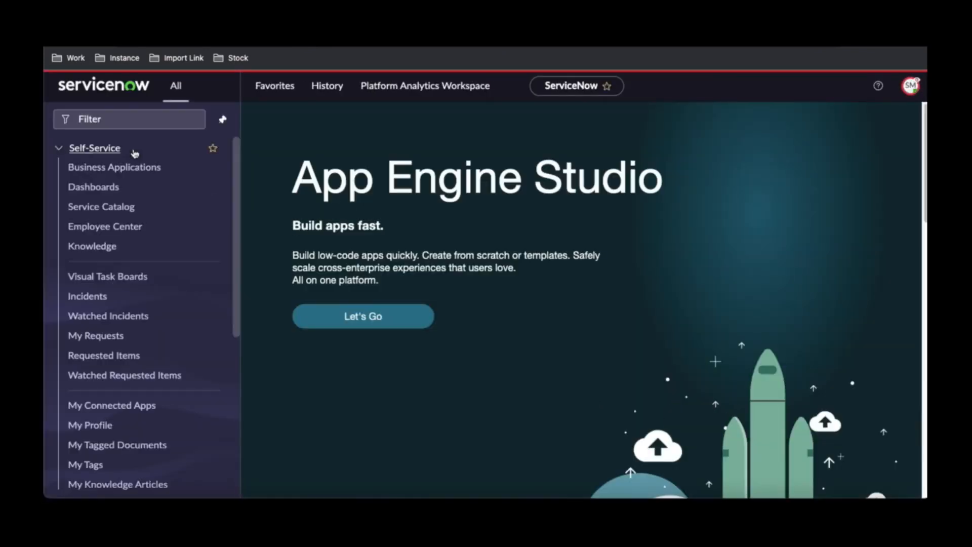
Find the agile modules, open the Agile Board's backlog planning and examine the stories and epics listed in the ServiceNow Backlog.
left_click(133, 123)
type("ag")
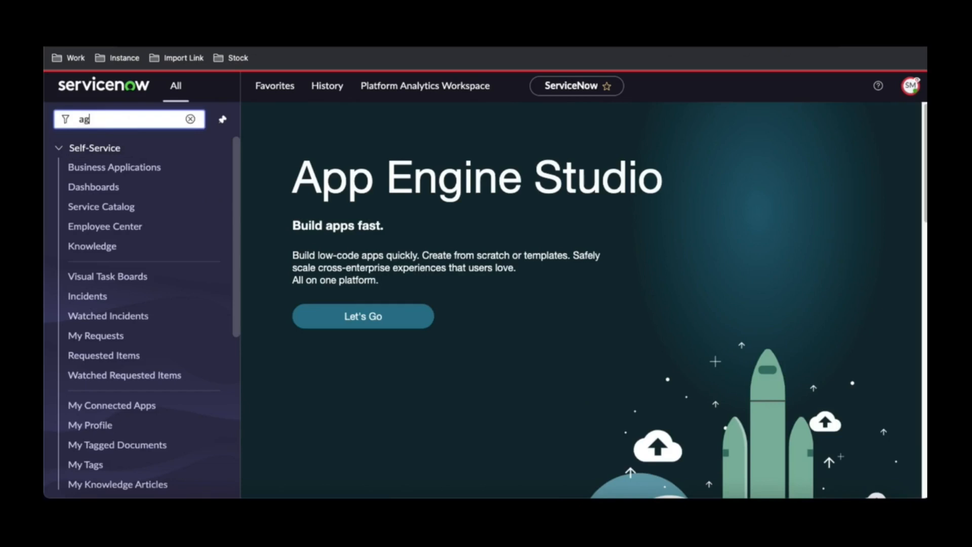
type("ile")
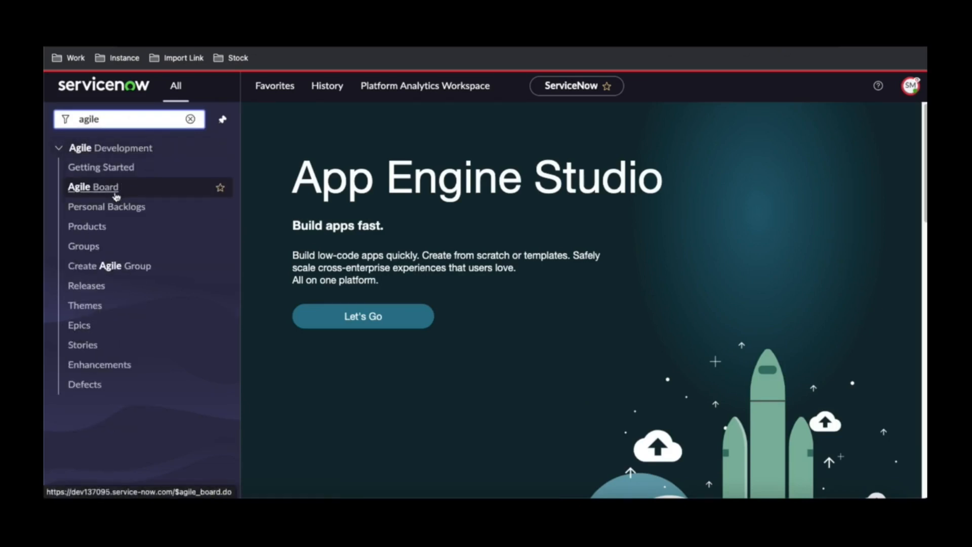
left_click(116, 195)
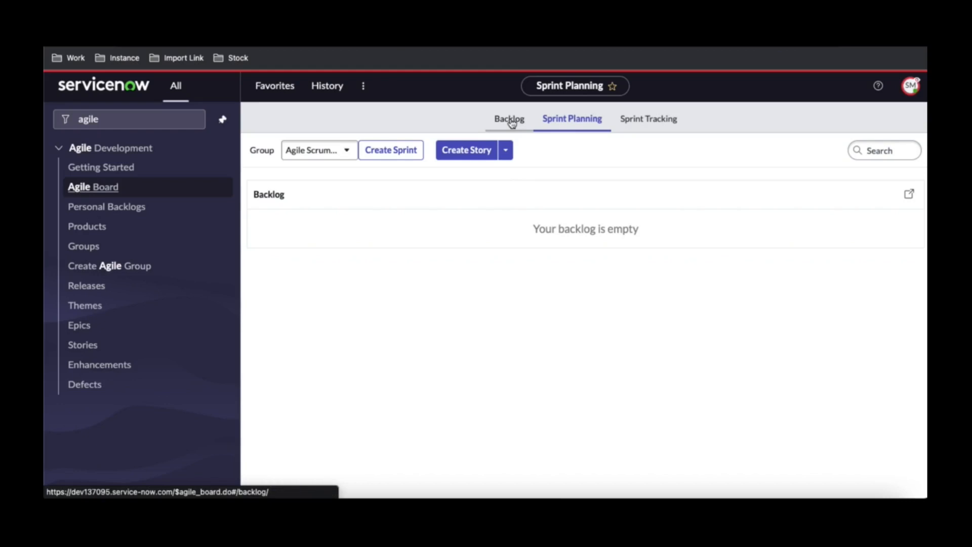
left_click(512, 122)
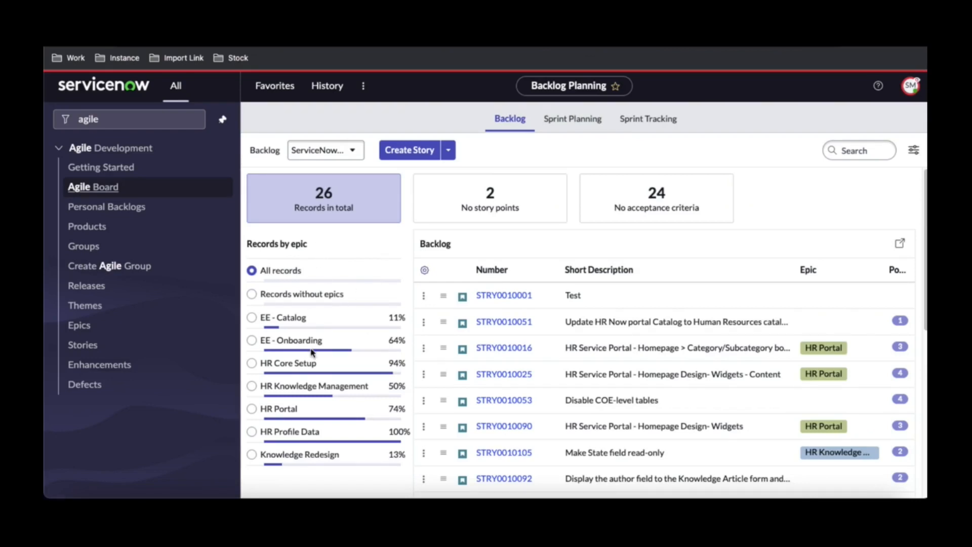
scroll(311, 352, "down", 2)
scroll(311, 352, "up", 2)
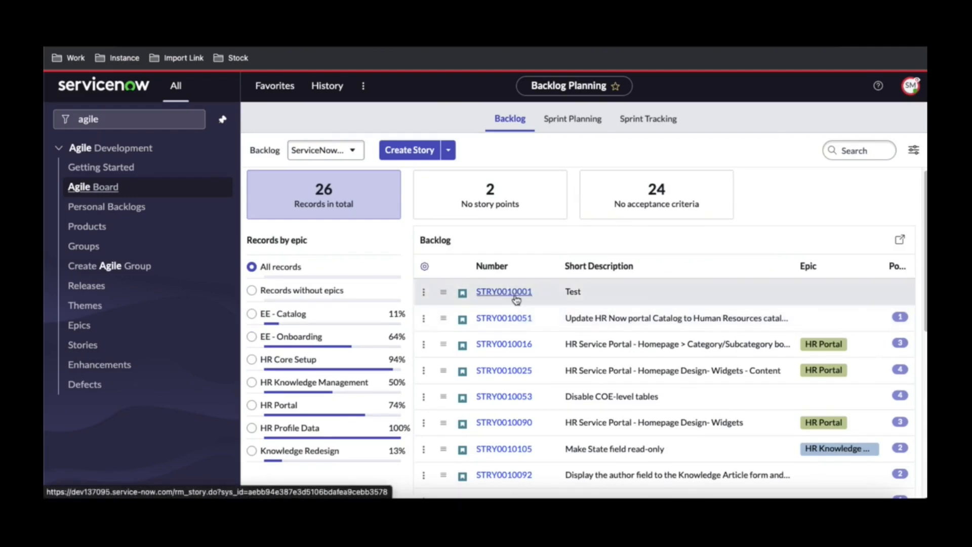
scroll(494, 355, "down", 7)
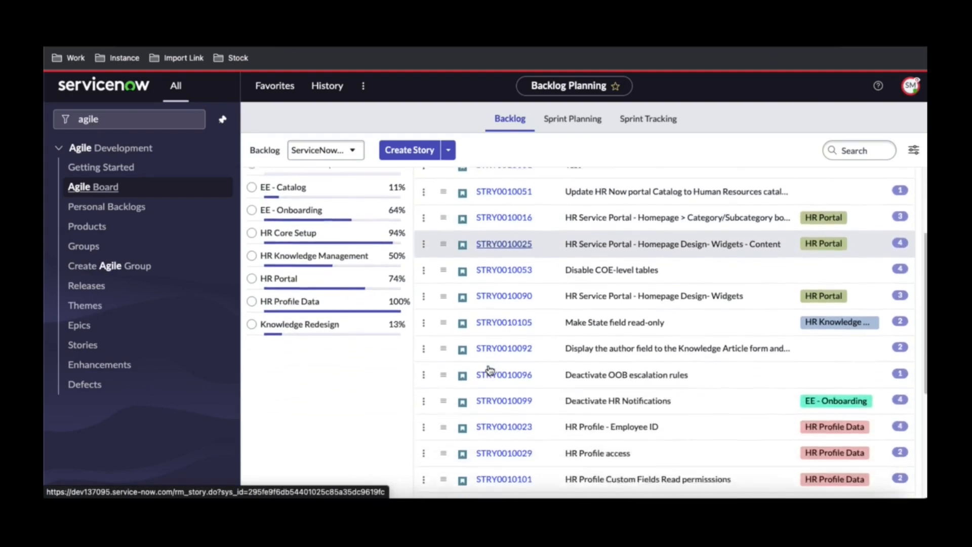
scroll(489, 366, "up", 7)
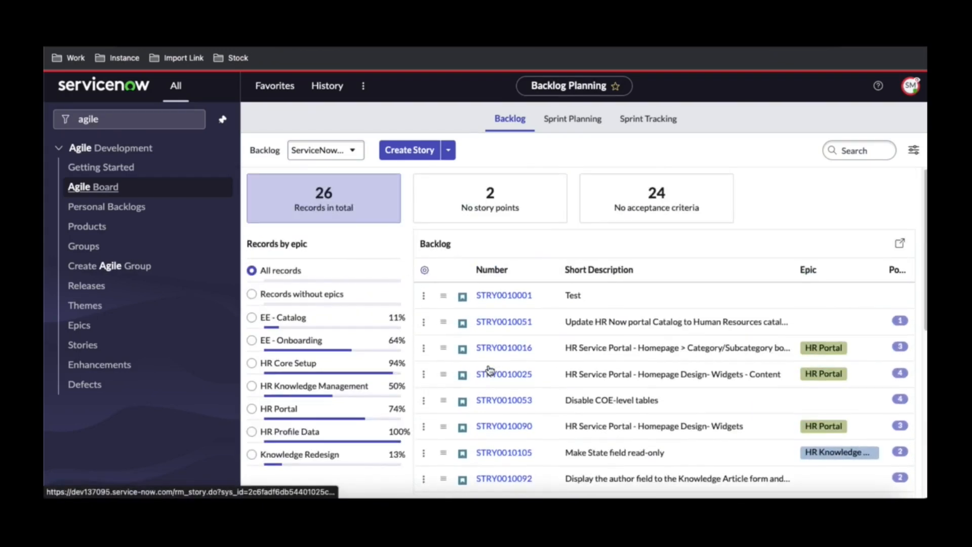
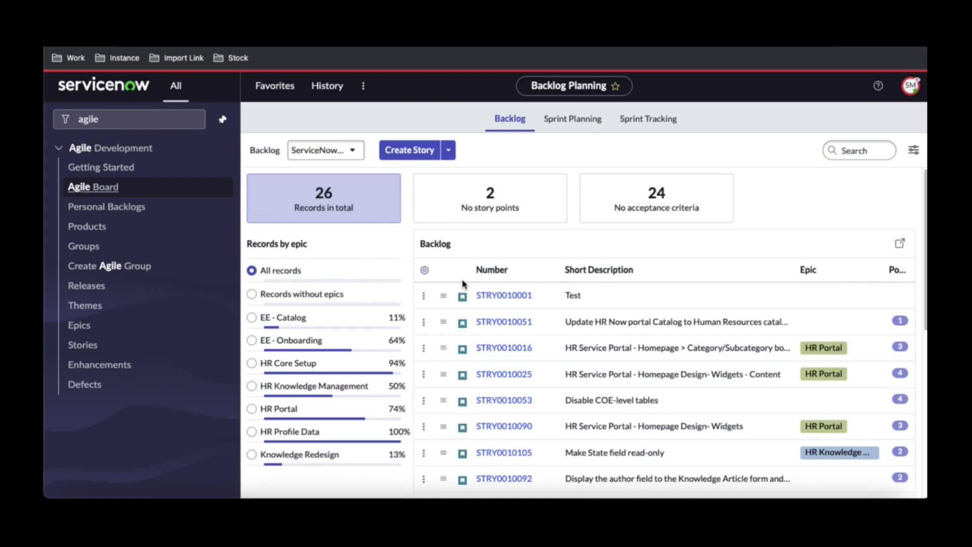
End the impersonation and add the filter condition Epic is End User Catalog Item to the ServiceNow Backlog.
left_click(910, 86)
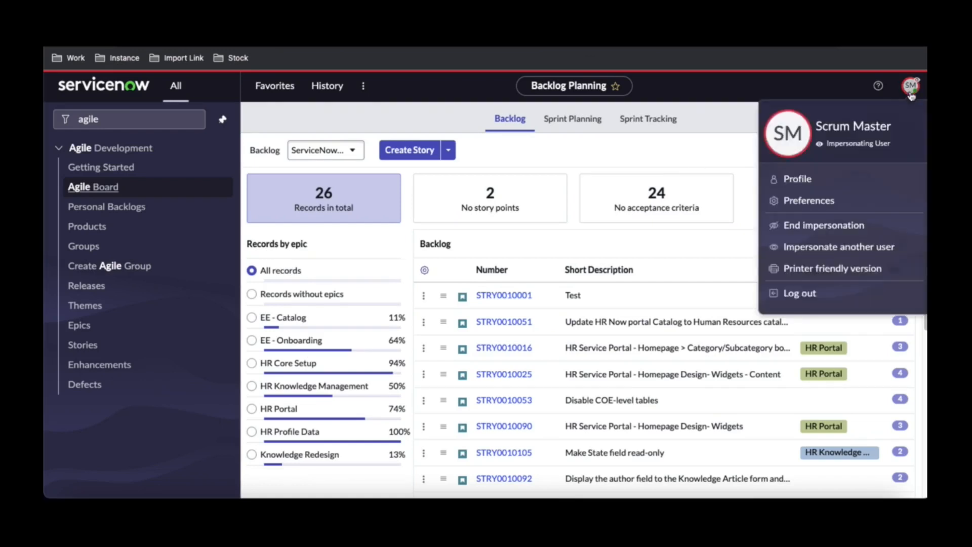
left_click(805, 226)
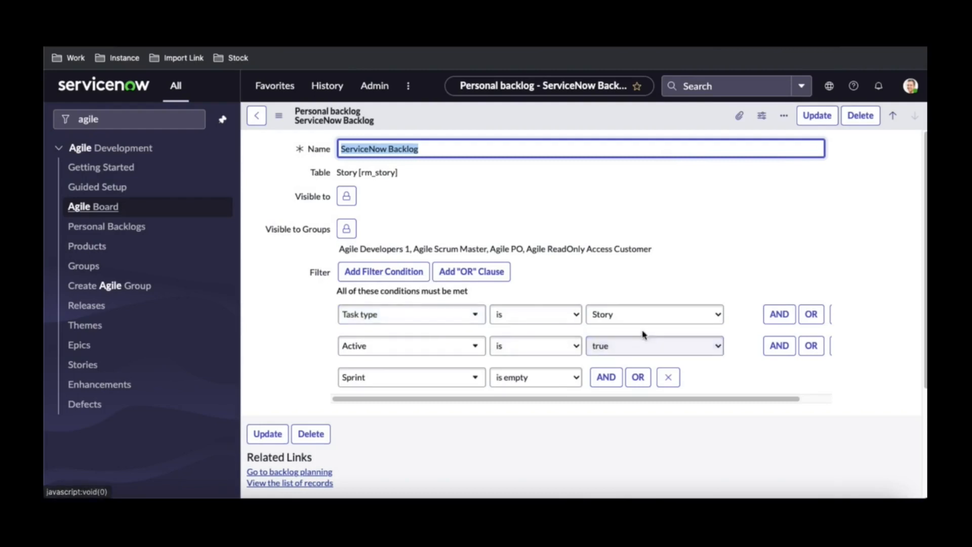
left_click(781, 346)
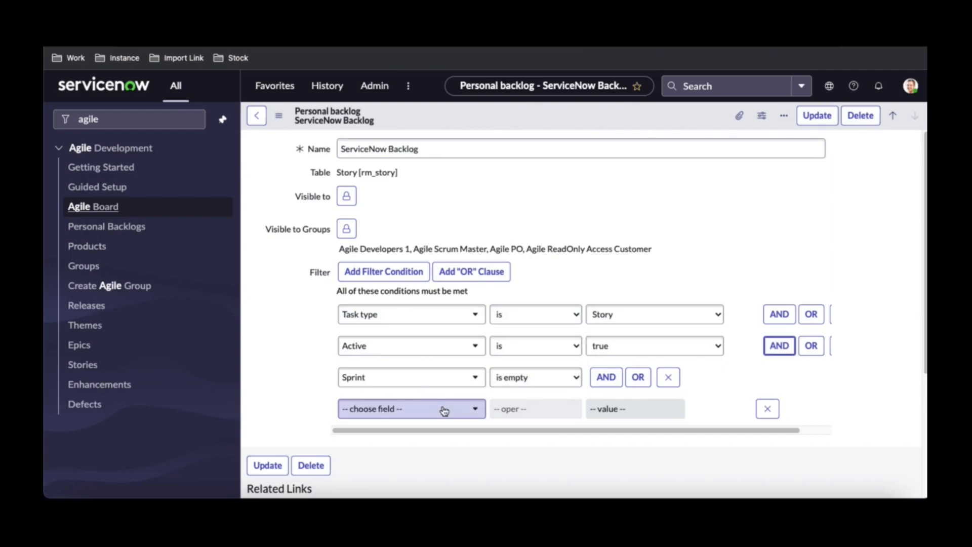
left_click(443, 409)
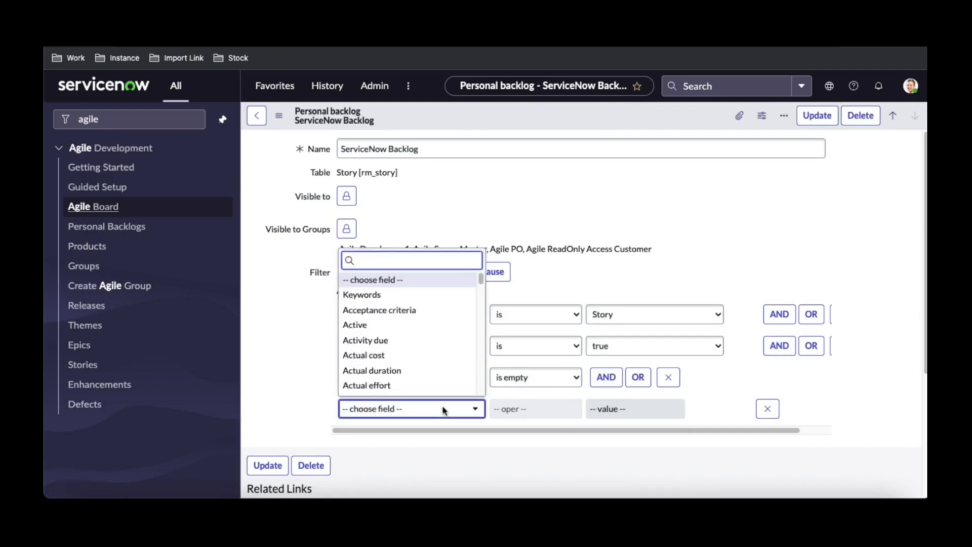
type("ep")
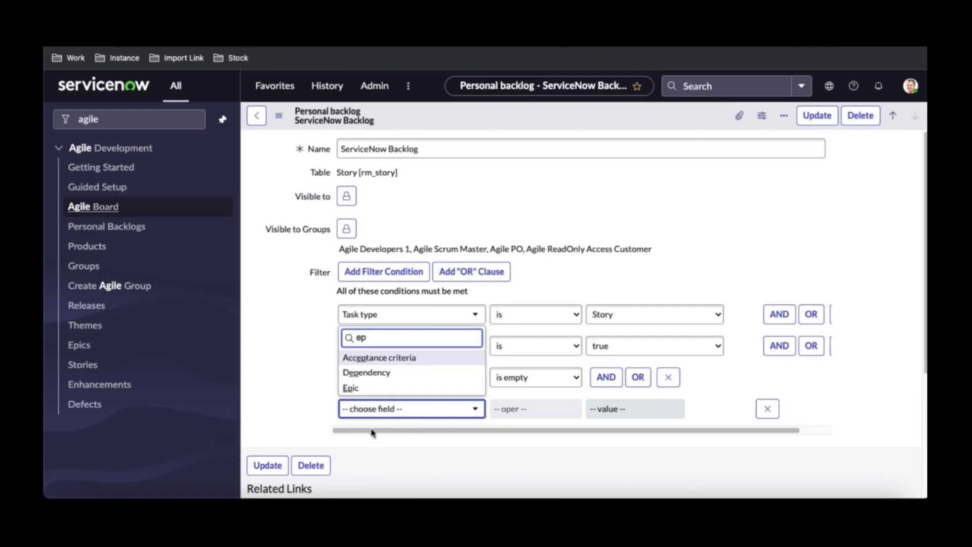
left_click(369, 387)
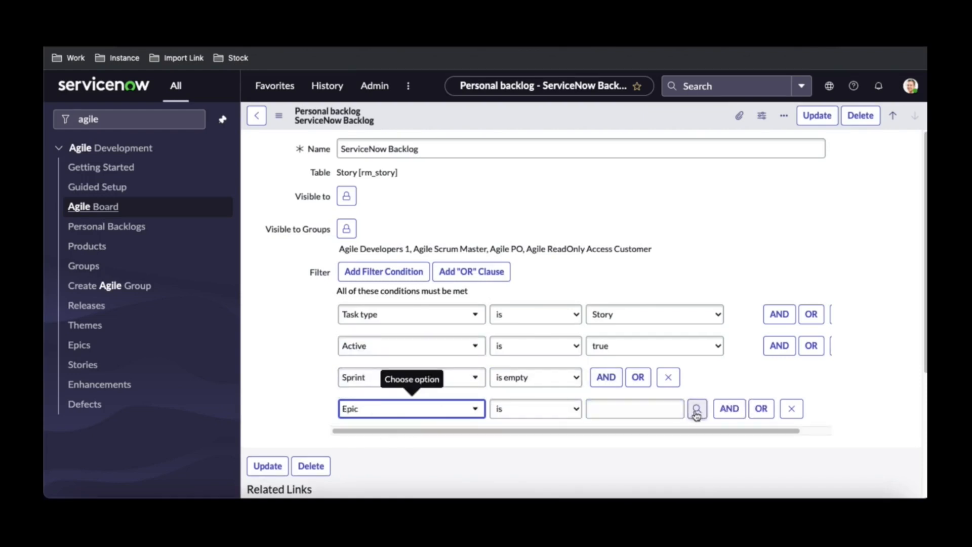
left_click(653, 408)
type("S")
key("BackSpace")
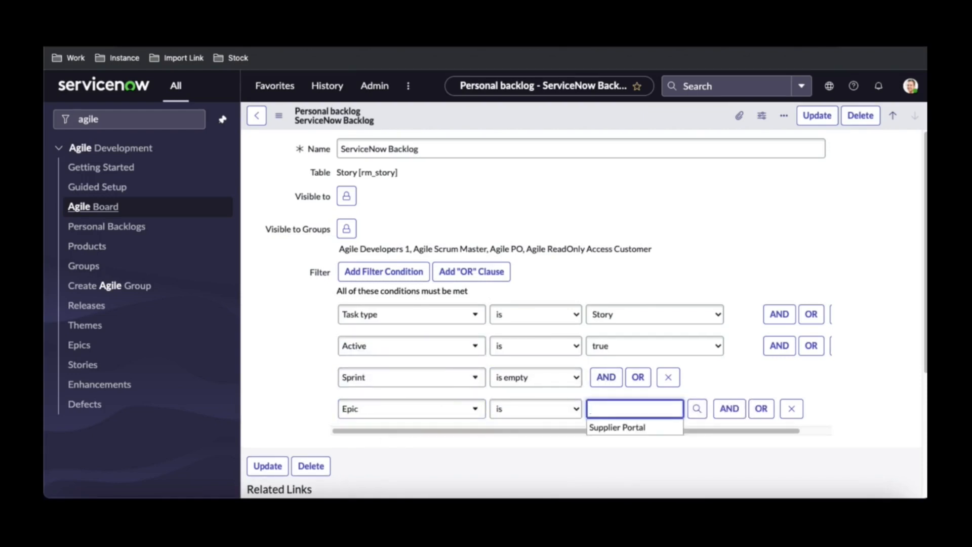
type("End")
left_click(654, 425)
left_click(728, 409)
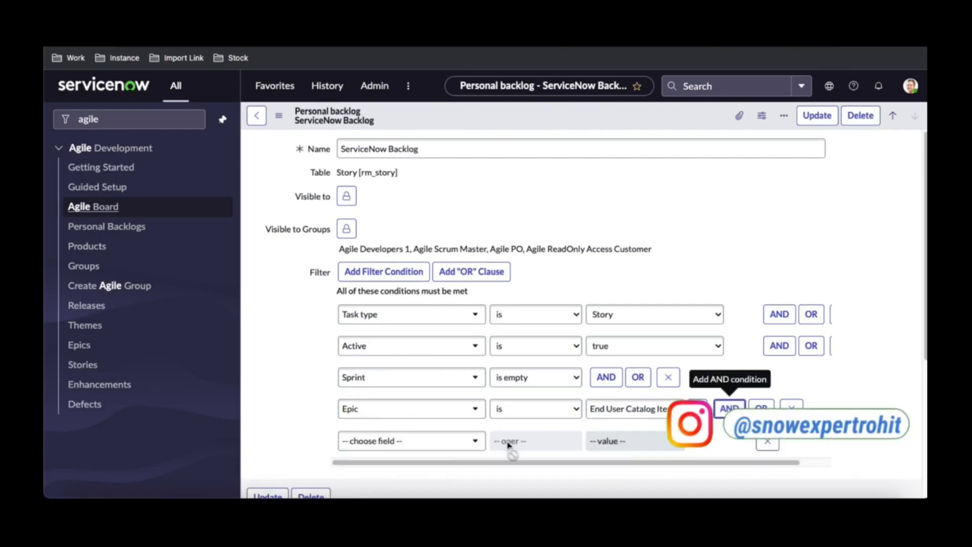
left_click(453, 442)
left_click(758, 446)
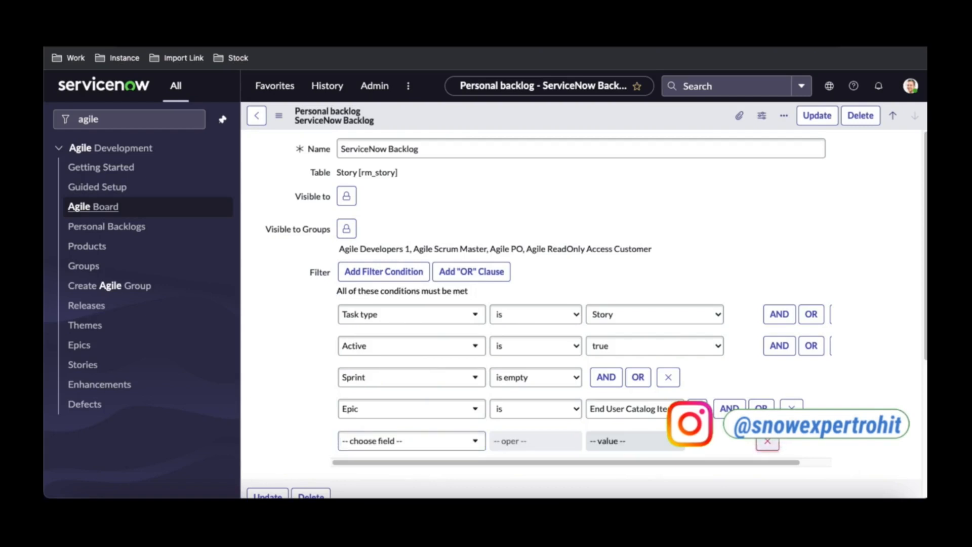
left_click(766, 443)
Add the alternative OR condition Epic is IT User Catalog Item to the backlog filter and save the record.
left_click(761, 408)
left_click(615, 437)
type("IT U")
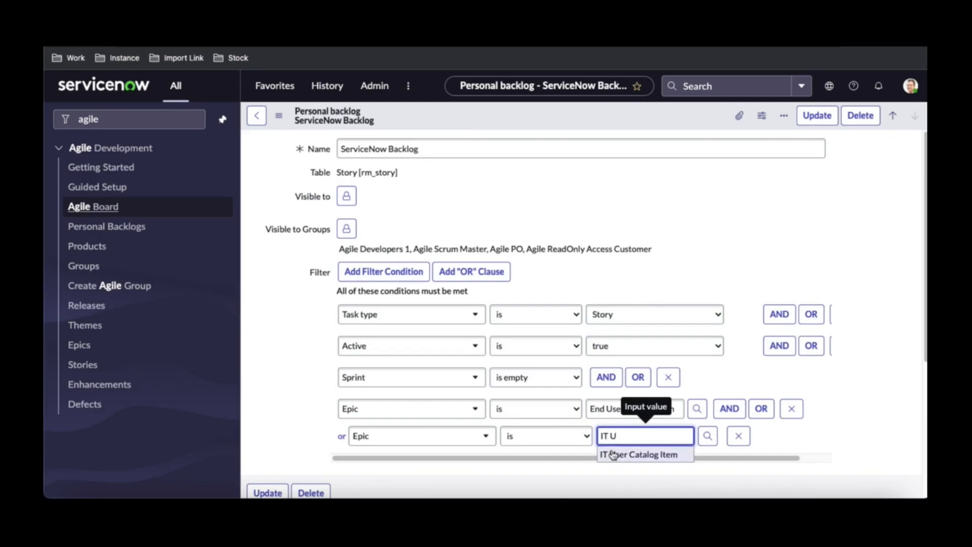
left_click(615, 455)
right_click(590, 124)
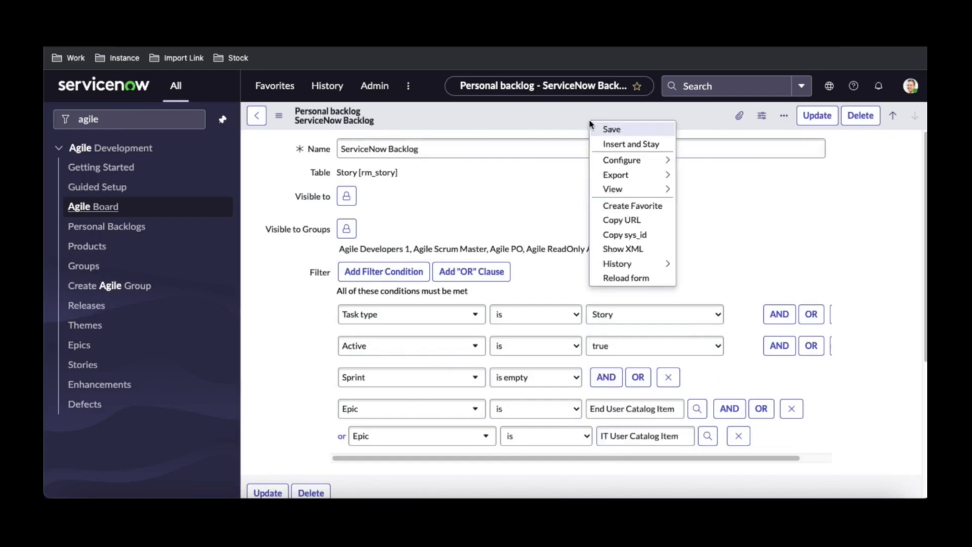
left_click(599, 128)
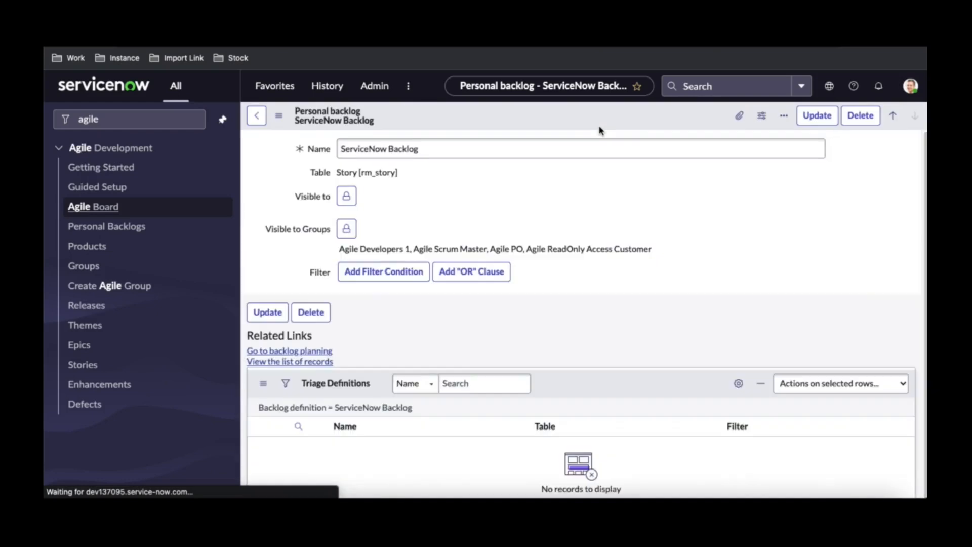
Impersonate the Scrum Master from the System Administrator account.
left_click(910, 87)
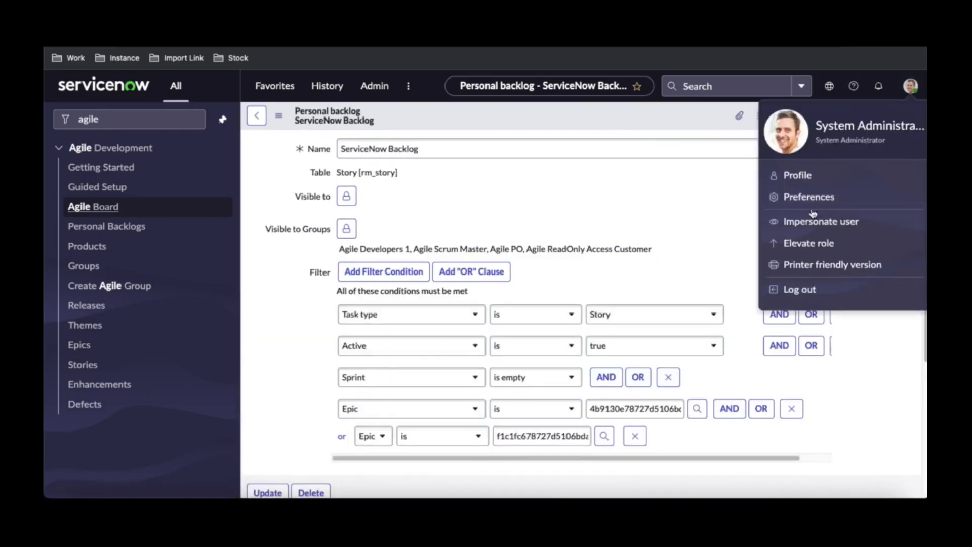
left_click(818, 228)
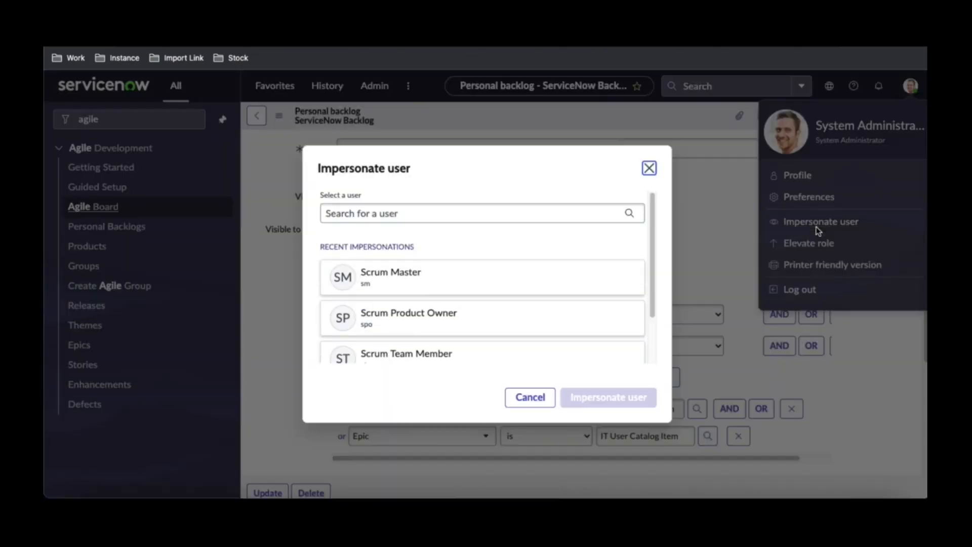
left_click(457, 326)
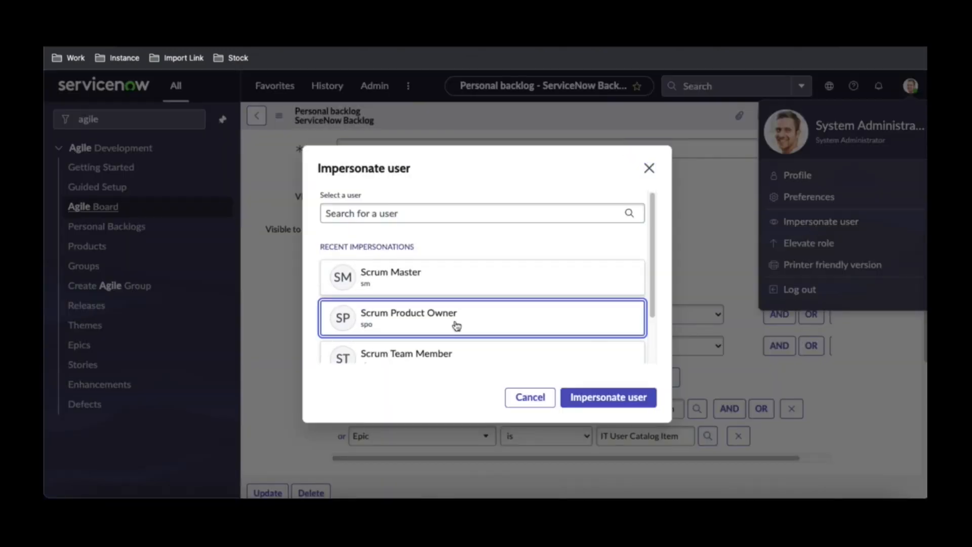
left_click(460, 275)
left_click(589, 408)
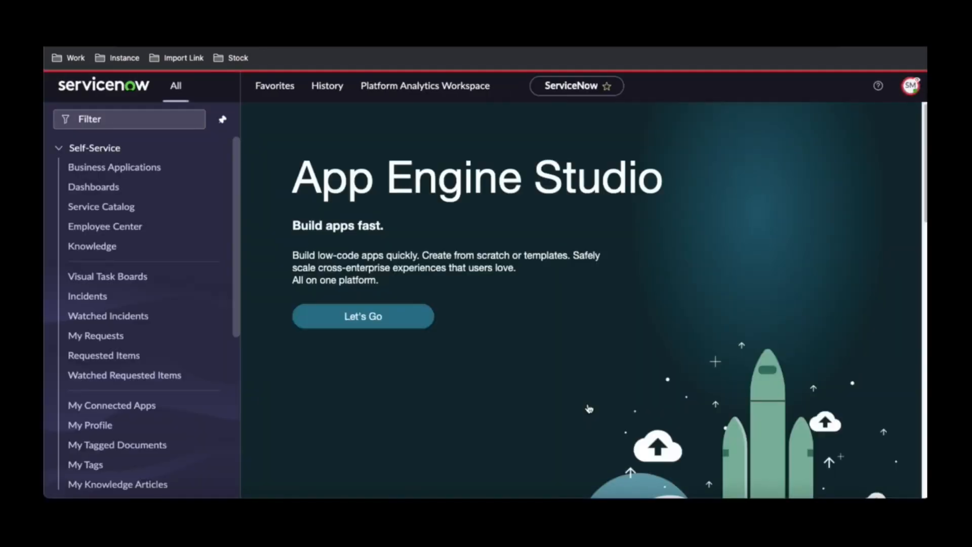
Find the agile modules and open the Agile Board.
left_click(169, 118)
type("ag")
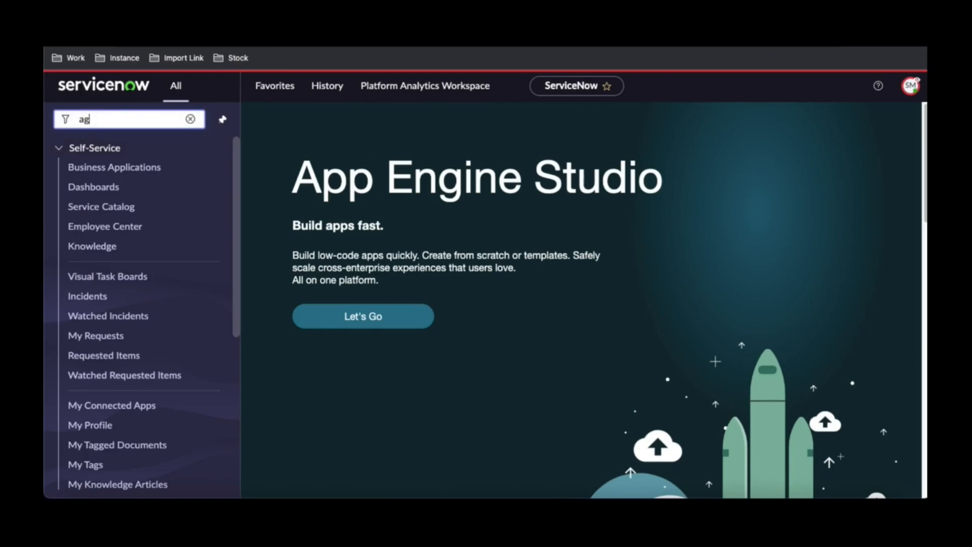
type("ile")
left_click(128, 189)
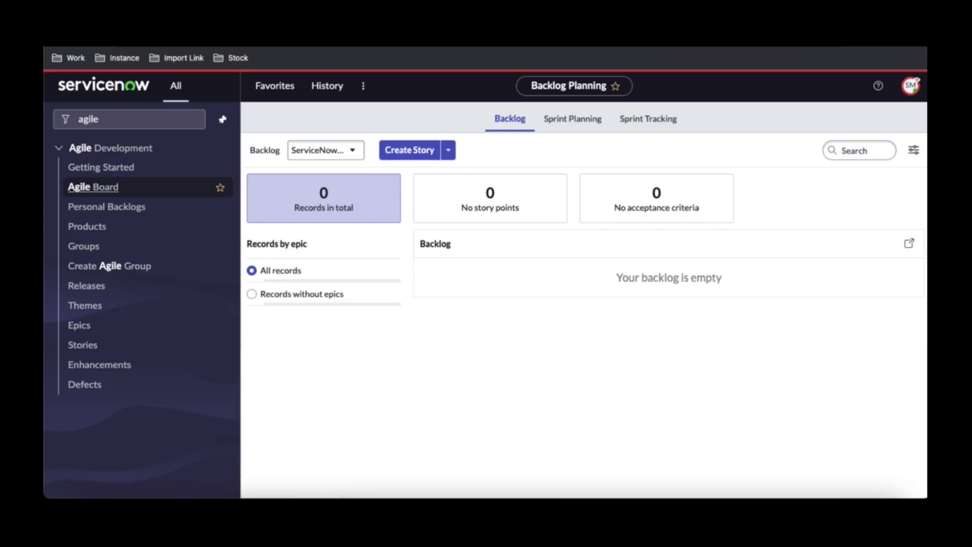
Start a new story and assign it the epic IT User Catalog Item and the theme Service Catalog for ITSM.
left_click(419, 161)
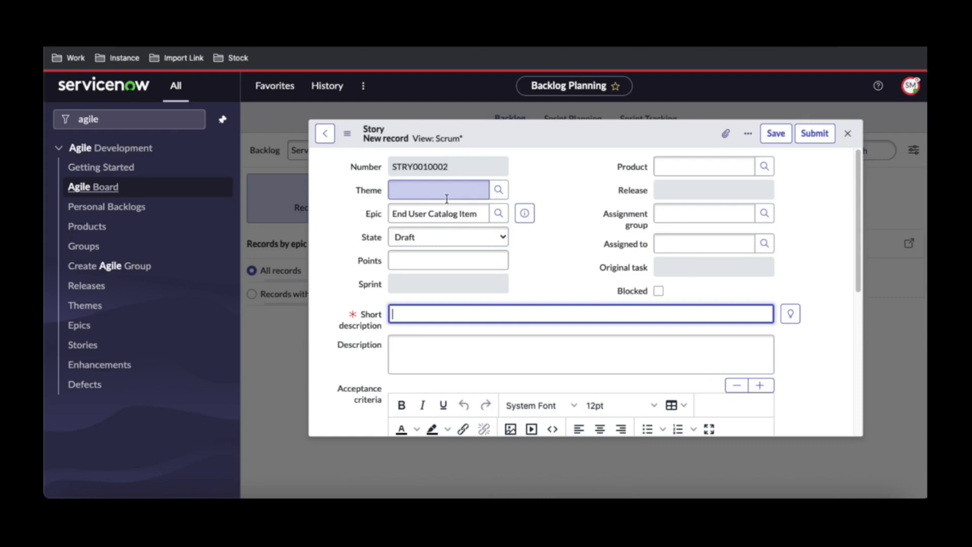
left_click(445, 216)
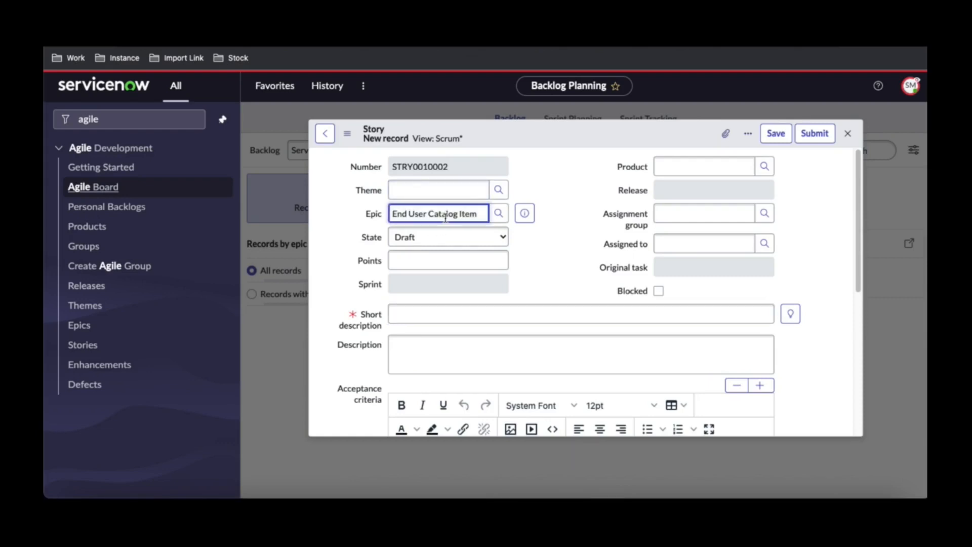
key("ctrl+a")
key("BackSpace")
type("IT")
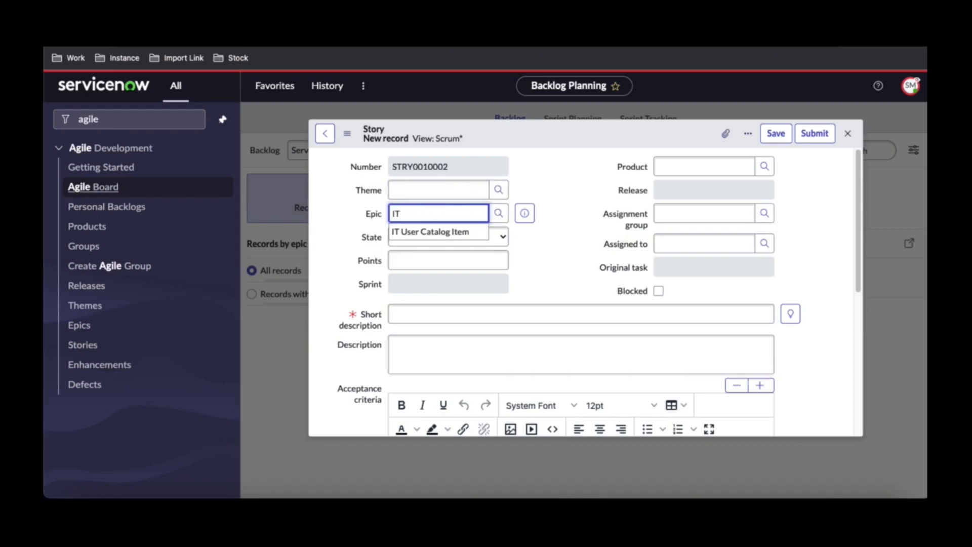
key("Tab")
left_click(434, 196)
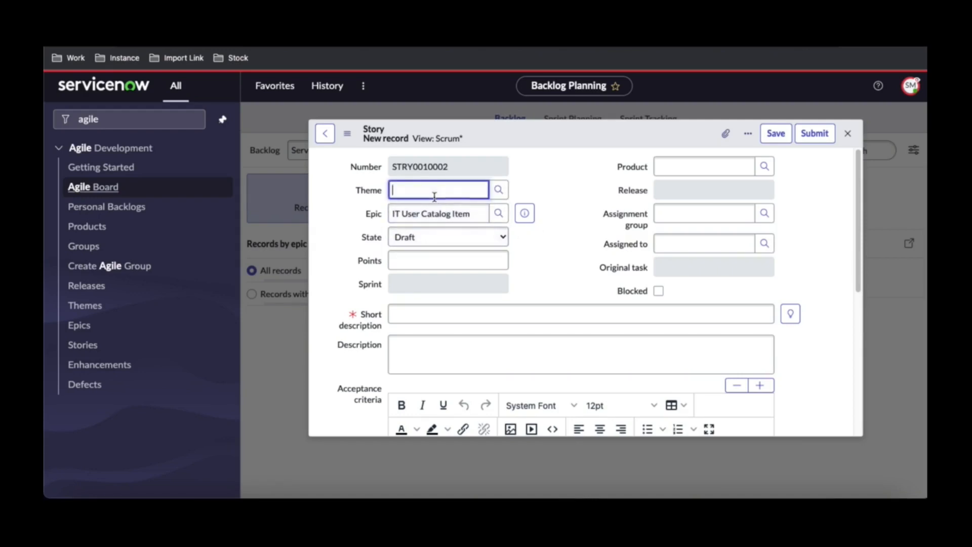
type("Ser")
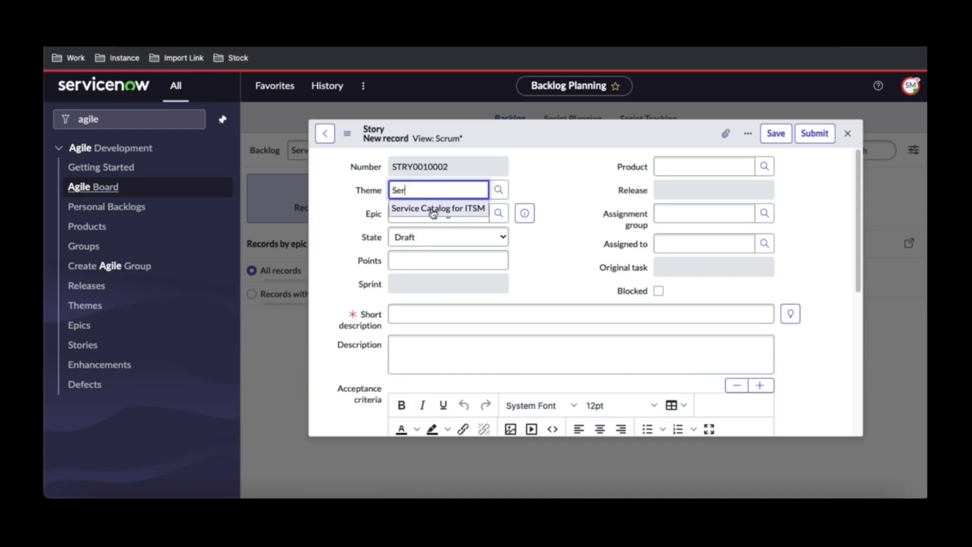
left_click(433, 209)
Enter the story's short description "Build Catalog Item for ITIL User to raise new group request".
left_click(440, 318)
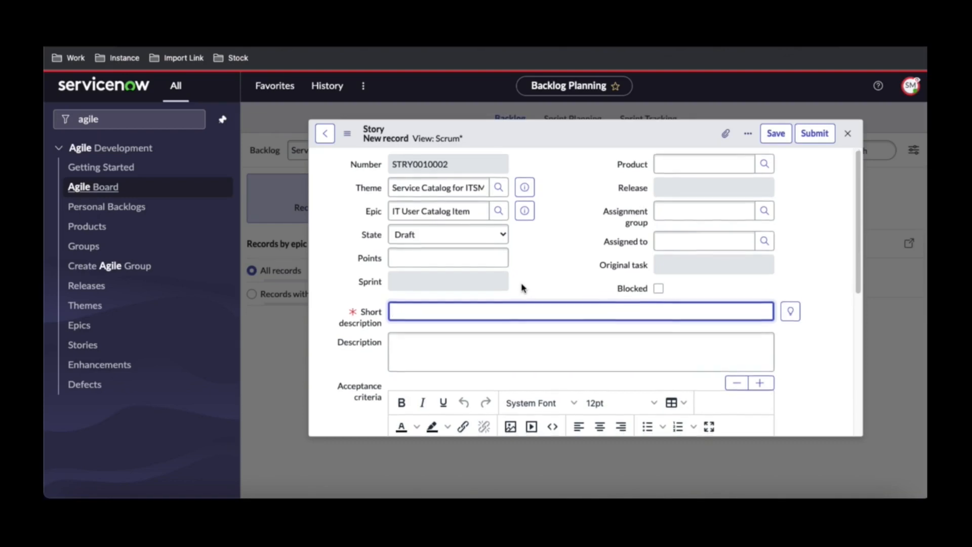
type("Build")
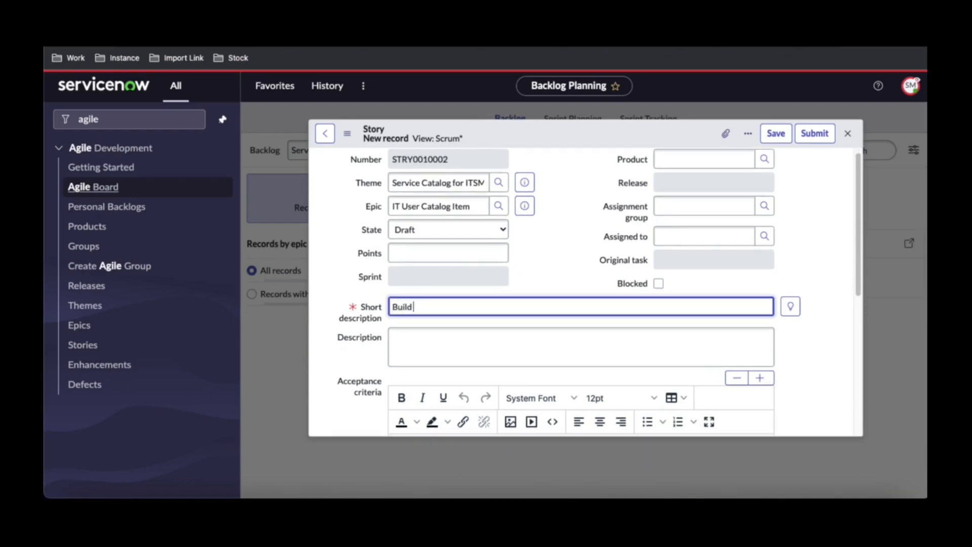
type(" Catalog Item for ITIL Use")
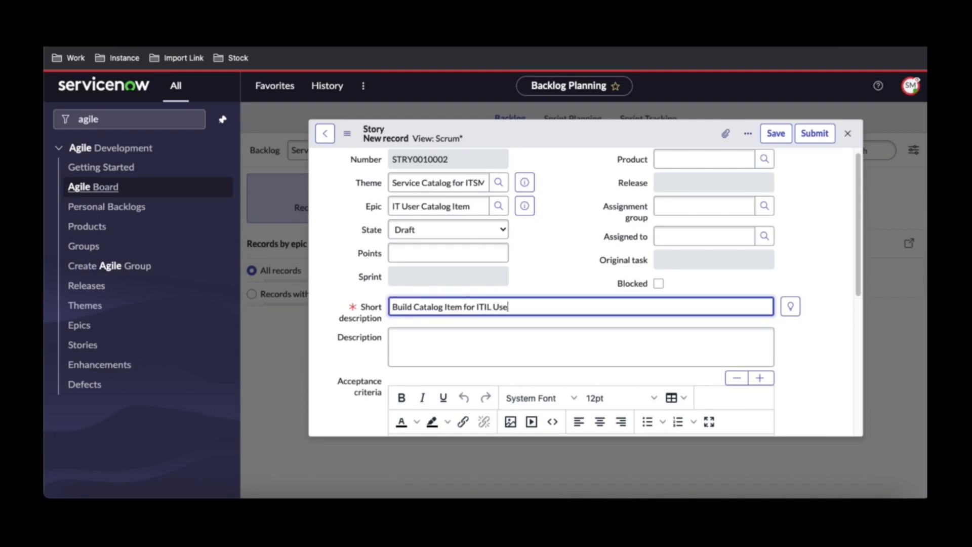
type("r to raise new")
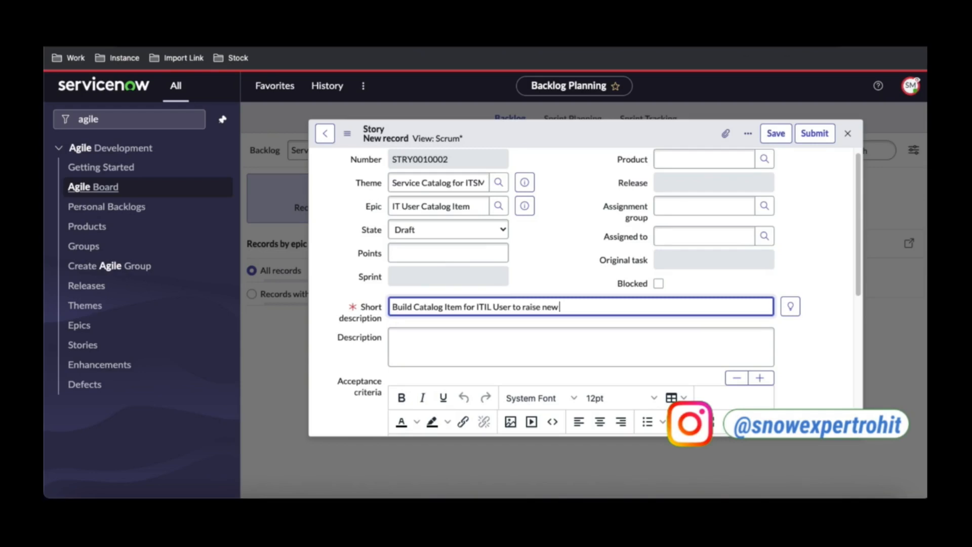
type(" group request")
Copy the short description into the story's Description field and submit the story.
key("ctrl+a")
key("ctrl+c")
left_click(490, 332)
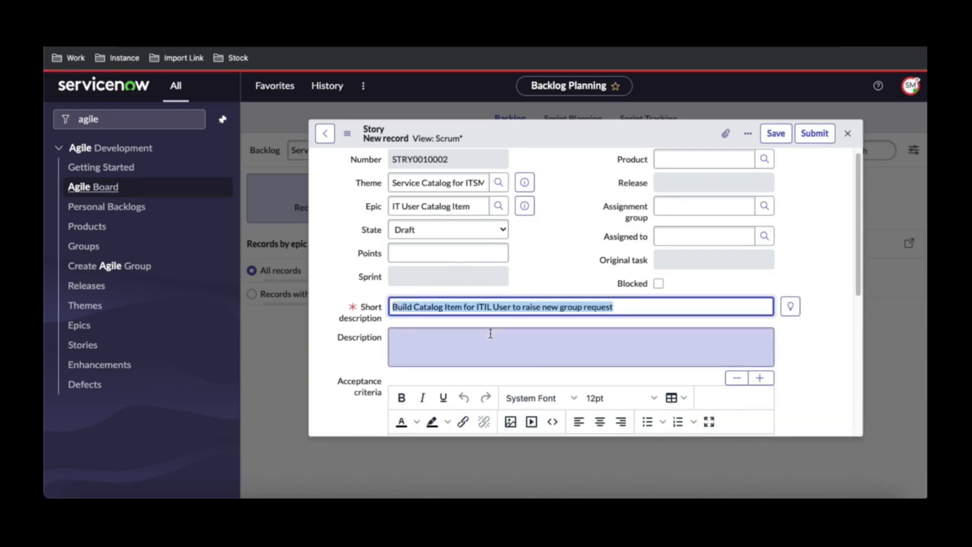
key("ctrl+v")
scroll(490, 333, "down", 1)
scroll(491, 333, "down", 3)
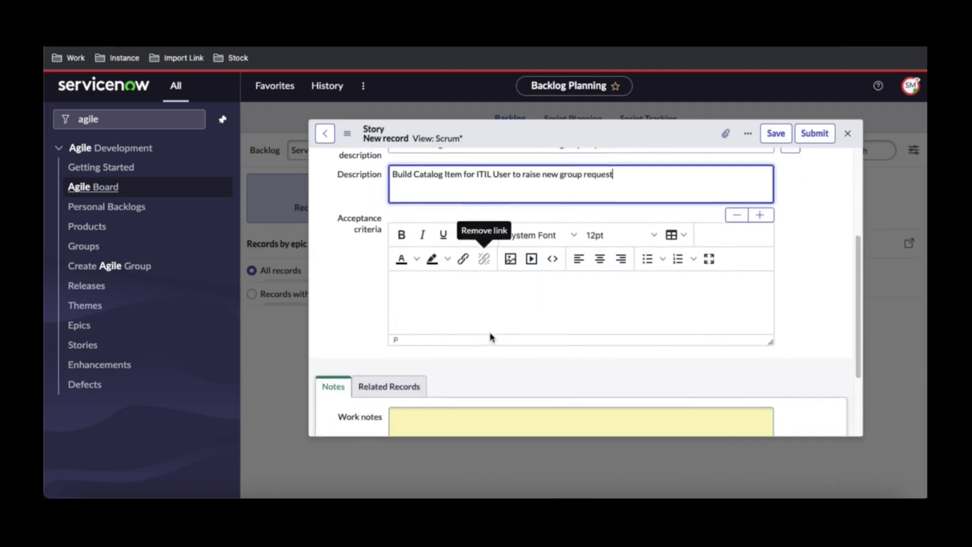
left_click(458, 314)
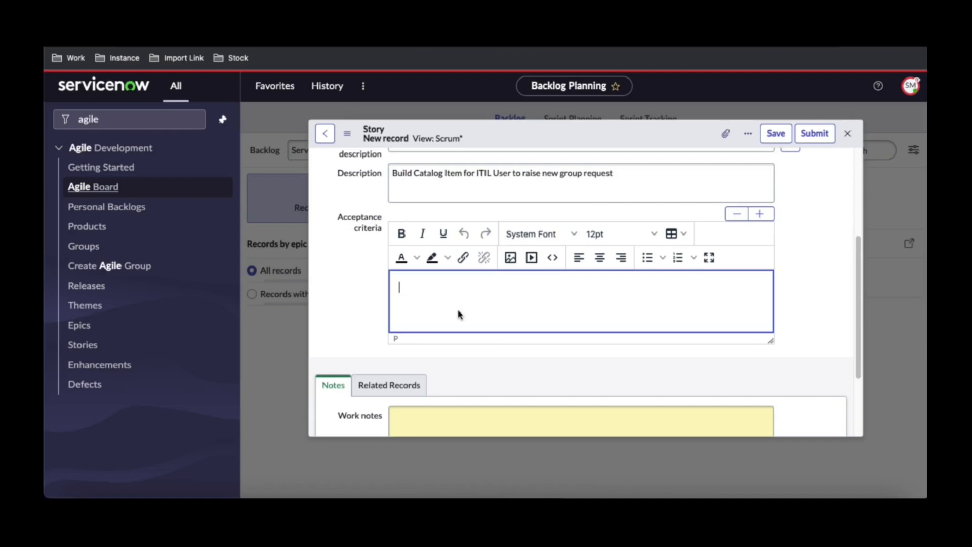
left_click(812, 135)
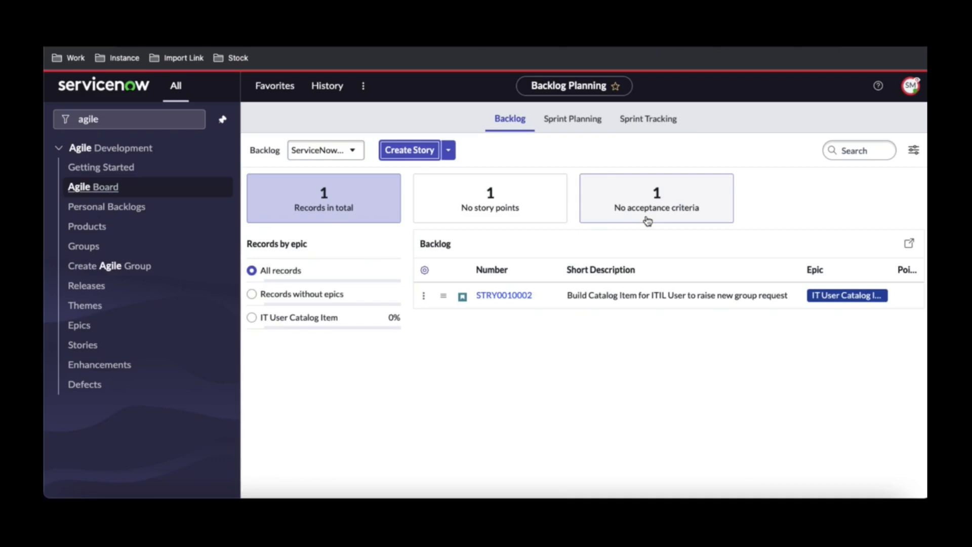
Open the new ITIL user story from the backlog and copy its description into the acceptance criteria.
left_click(501, 299)
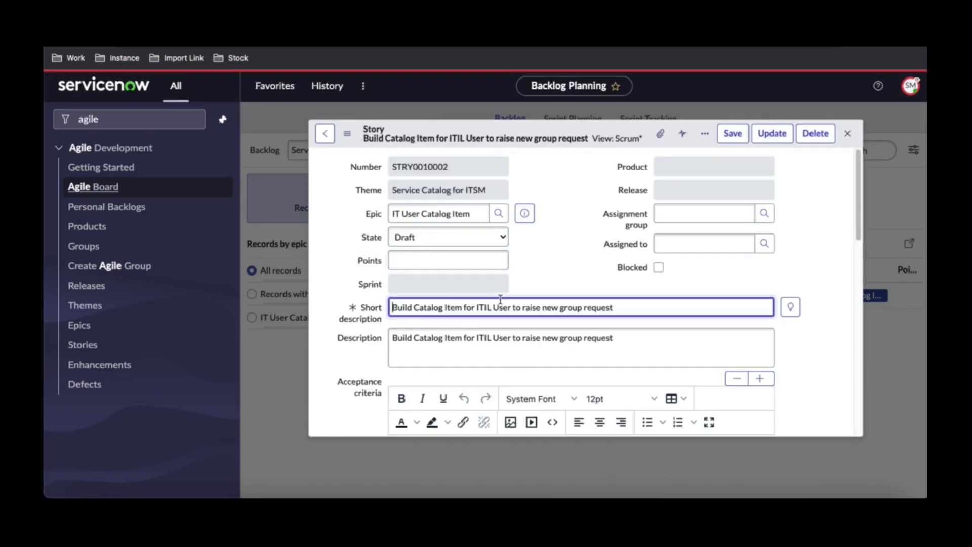
scroll(590, 265, "down", 1)
scroll(590, 266, "down", 4)
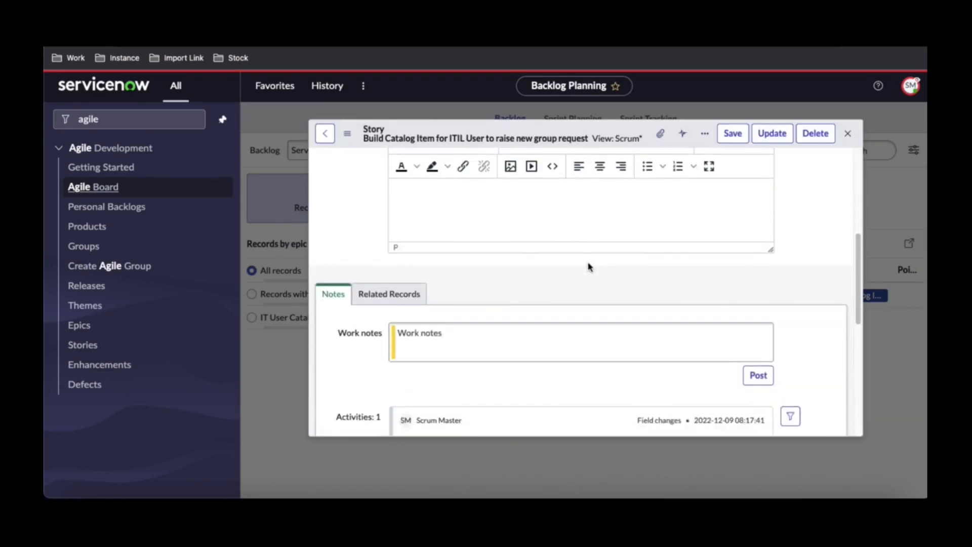
scroll(588, 267, "up", 2)
left_click(509, 293)
left_click(567, 177)
key("ctrl+a")
key("ctrl+c")
left_click(466, 314)
key("ctrl+v")
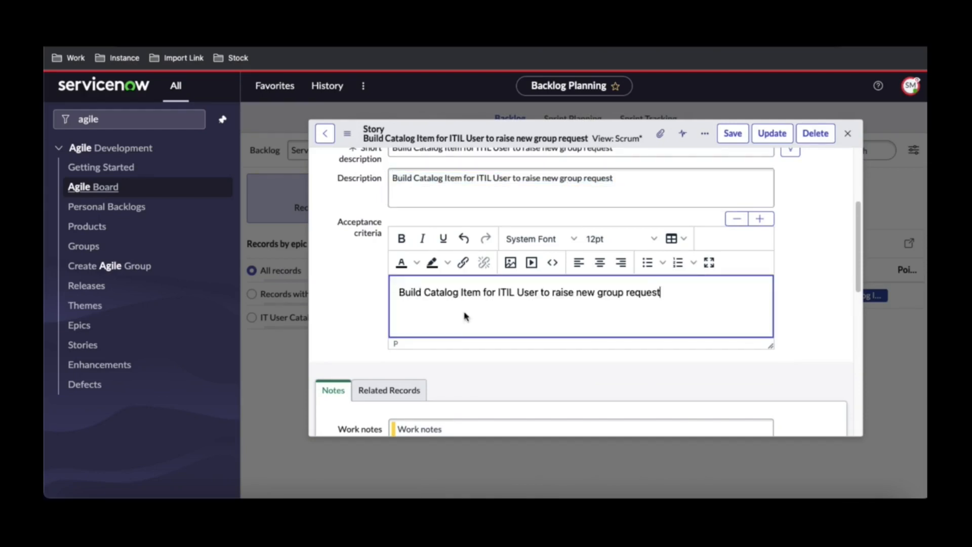
Set the story's points to 5, save the record and close it.
scroll(328, 332, "down", 2)
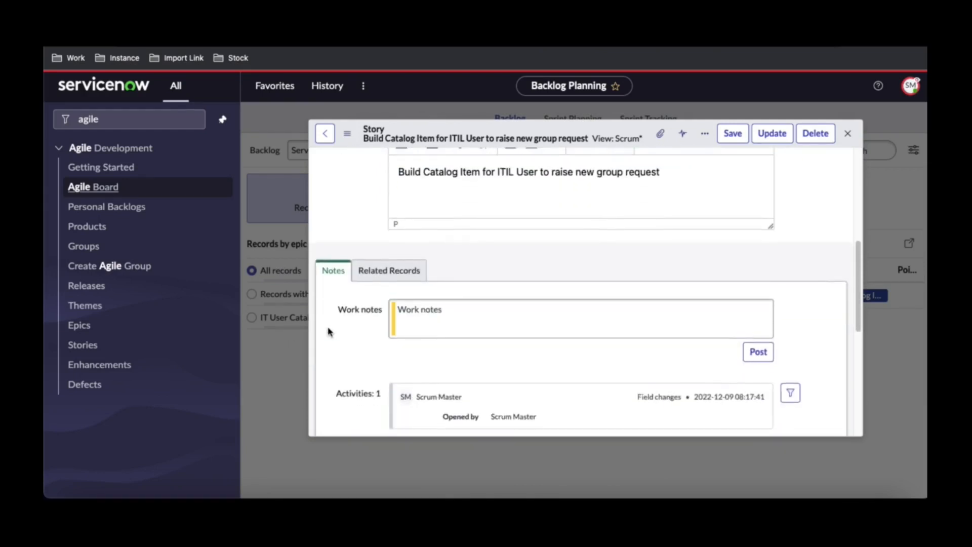
scroll(334, 324, "up", 3)
left_click(430, 259)
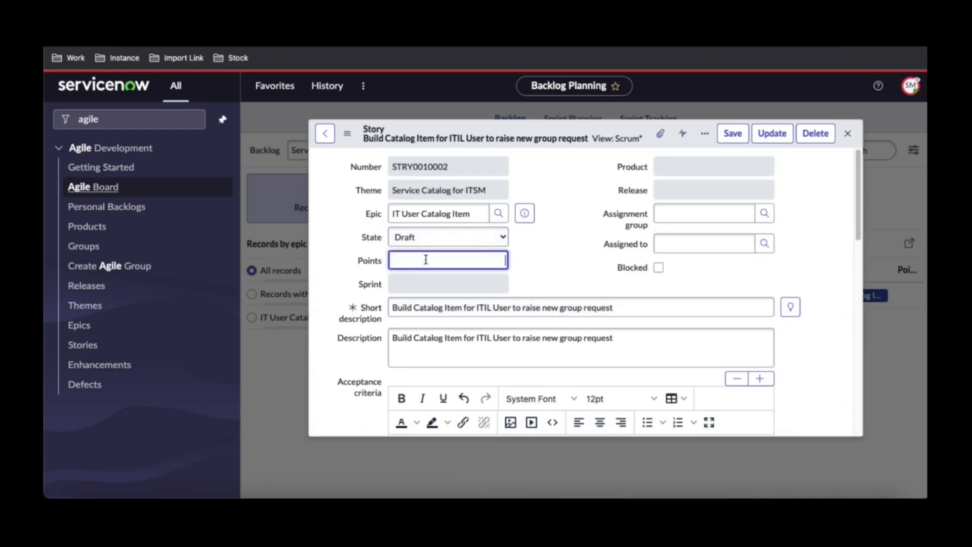
type("5")
left_click(732, 134)
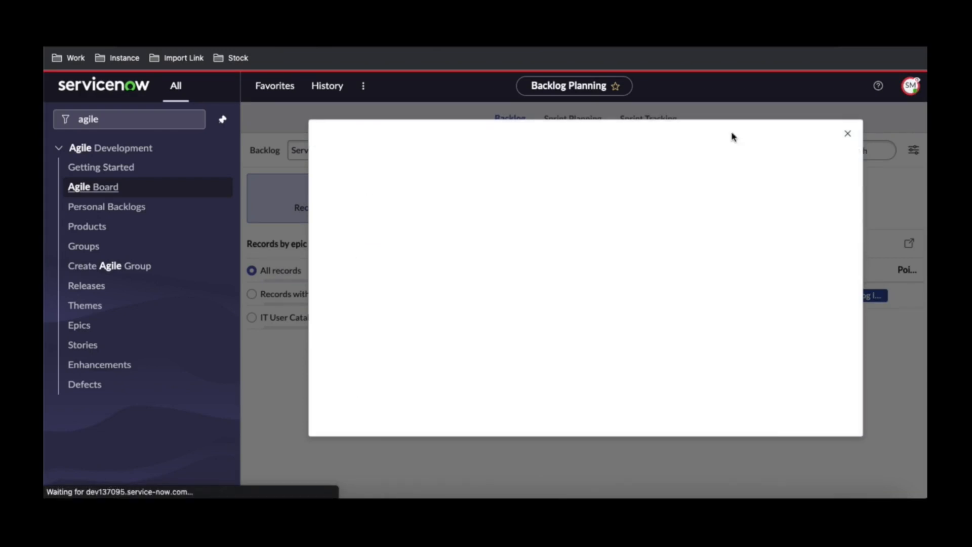
left_click(845, 135)
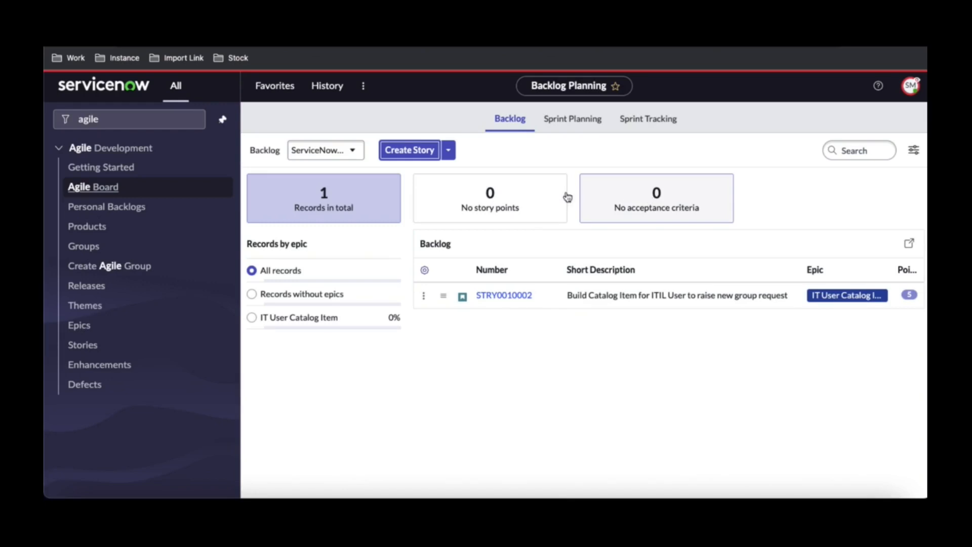
left_click(450, 155)
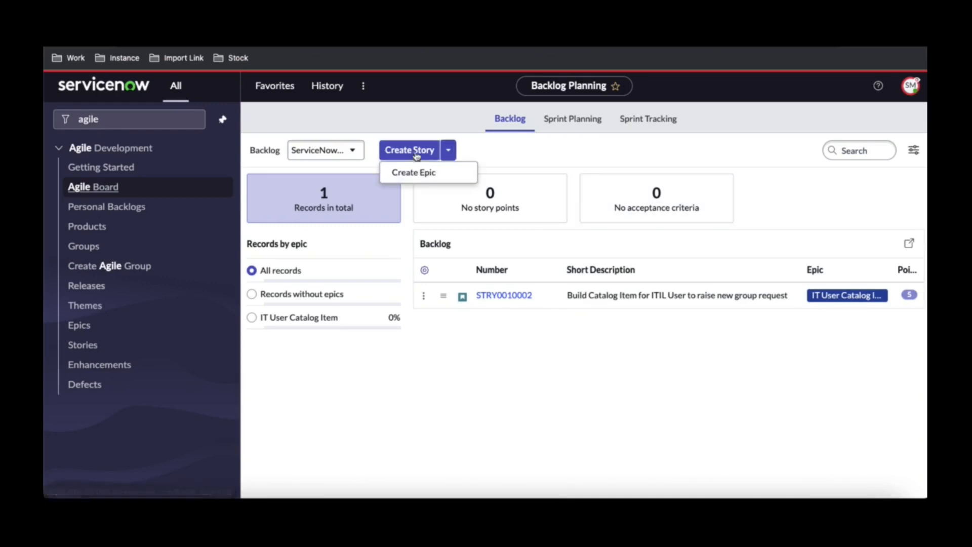
left_click(525, 149)
left_click(350, 151)
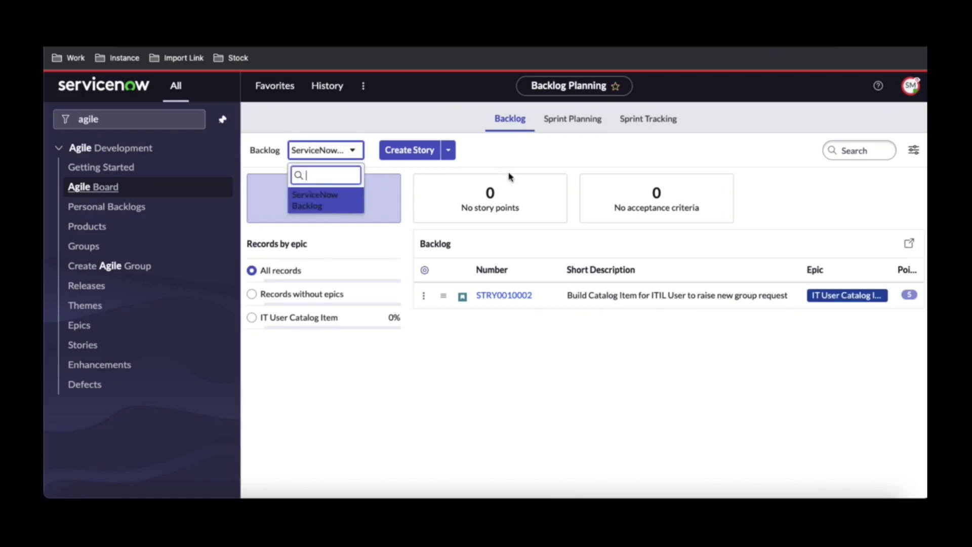
left_click(905, 87)
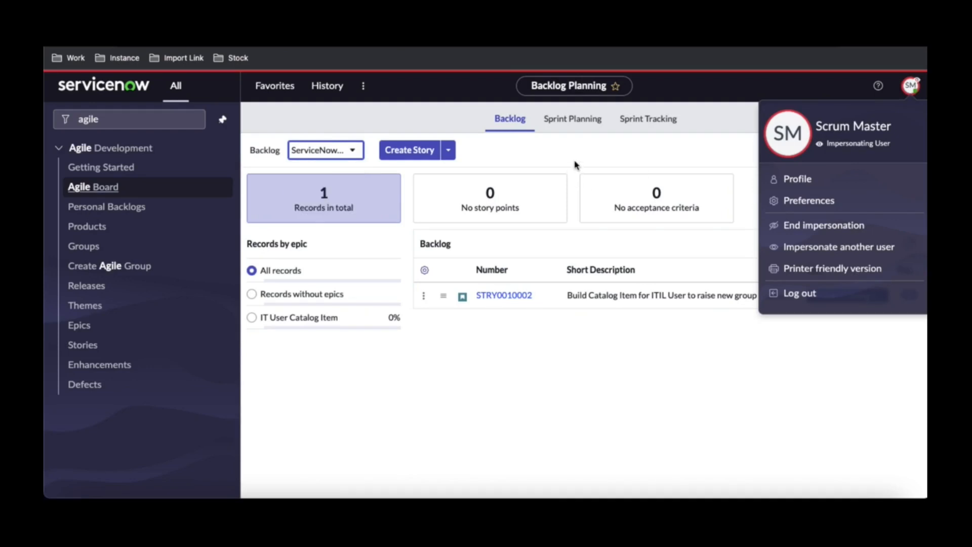
left_click(335, 148)
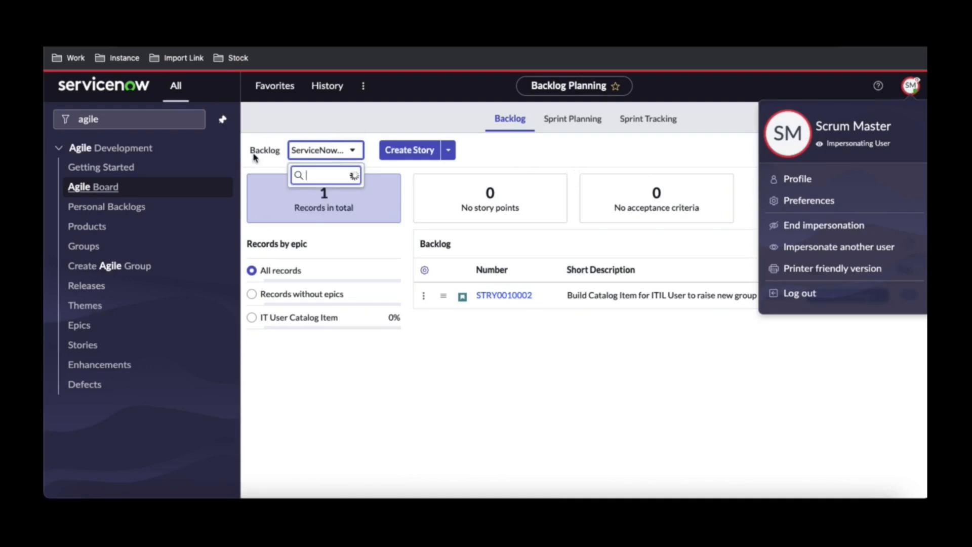
left_click(343, 123)
left_click(541, 150)
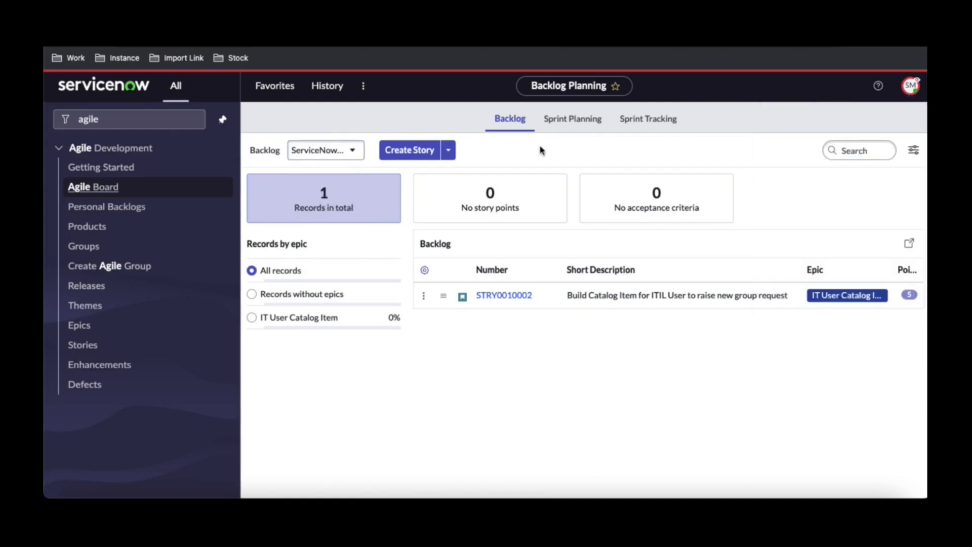
left_click(582, 123)
Start another story under the epic End User Catalog Item and set its theme to Service Catalog for ITSM.
left_click(420, 158)
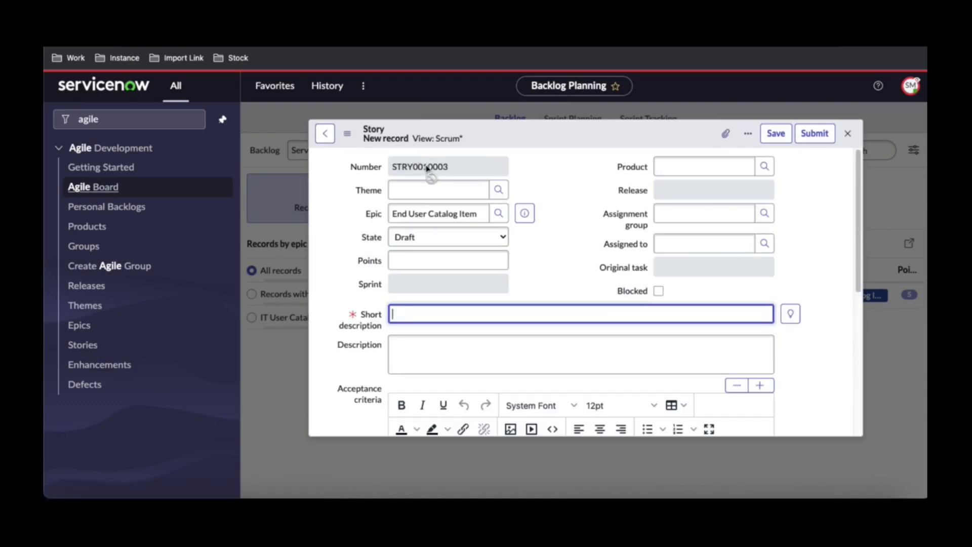
left_click(433, 189)
type("S")
left_click(435, 220)
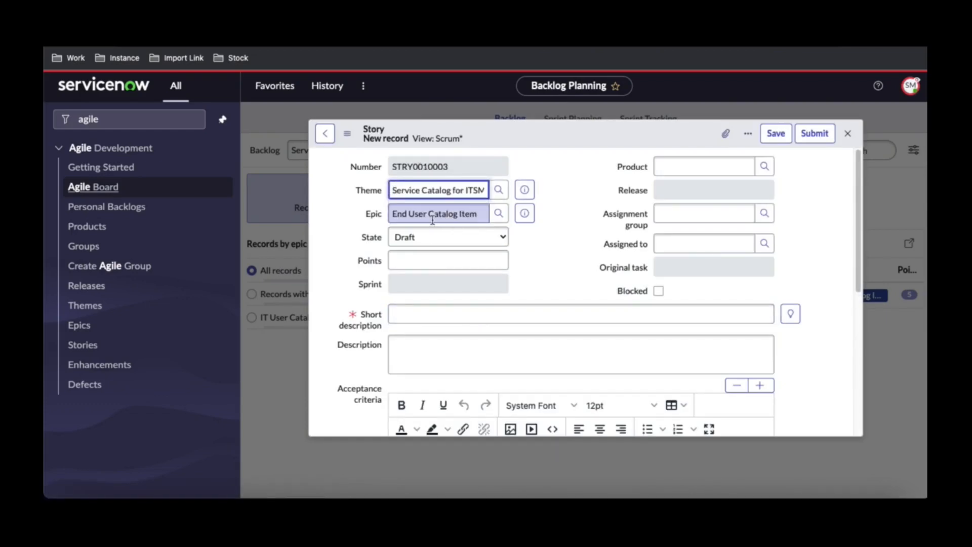
Enter "End User Story" as the new story's short description and copy it into the description.
left_click(449, 315)
type("End Us")
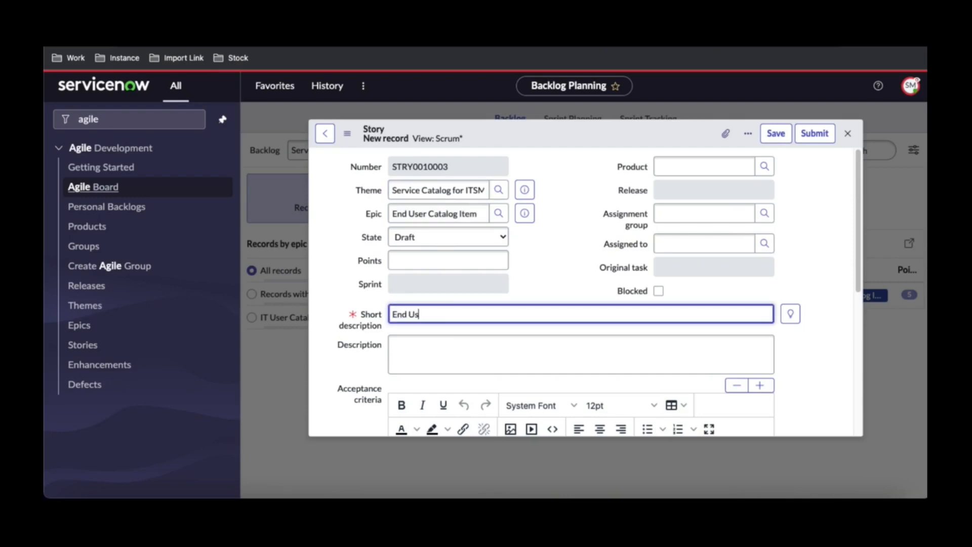
type("er Story")
key("Tab")
left_click(461, 317)
key("super+a")
key("super+c")
left_click(445, 347)
key("super+v")
Set the story's points to 5 and its product to ServiceNow ITSM.
left_click(442, 260)
type("5")
left_click(567, 258)
left_click(674, 168)
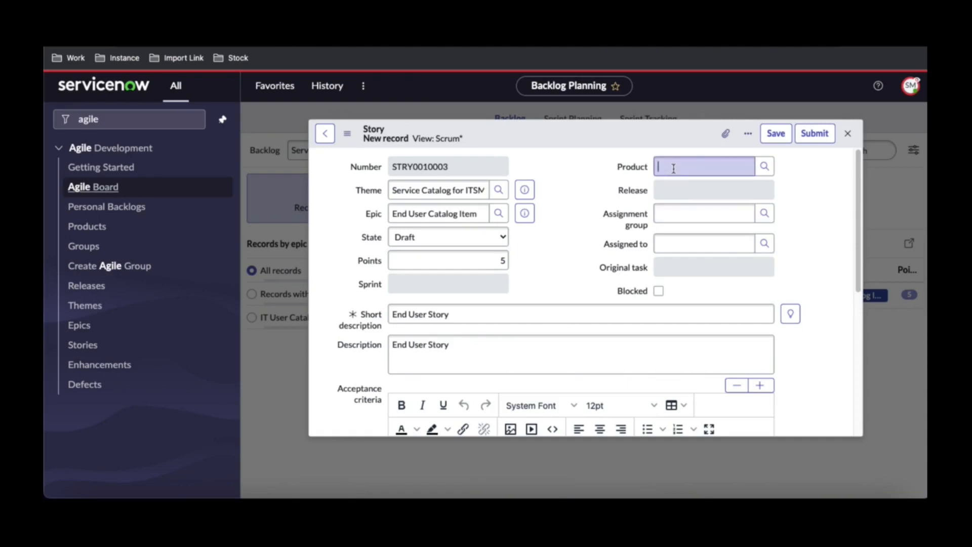
type("ser")
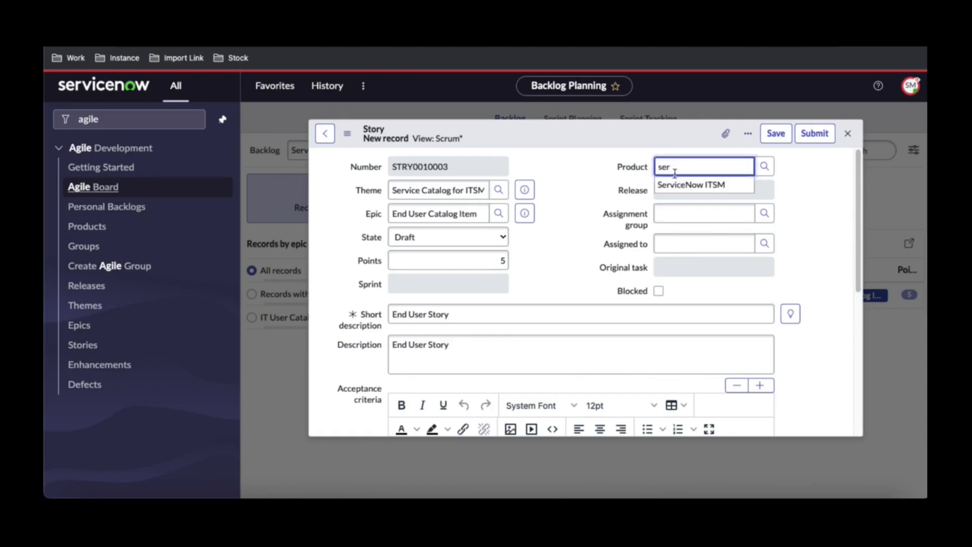
left_click(677, 185)
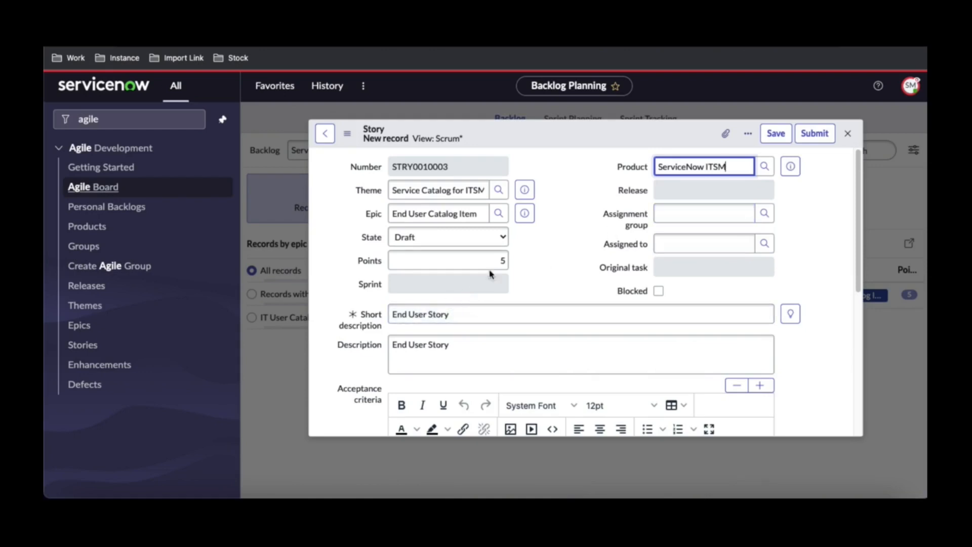
Check the rest of the story form, including its related records, and submit the story.
scroll(563, 262, "down", 3)
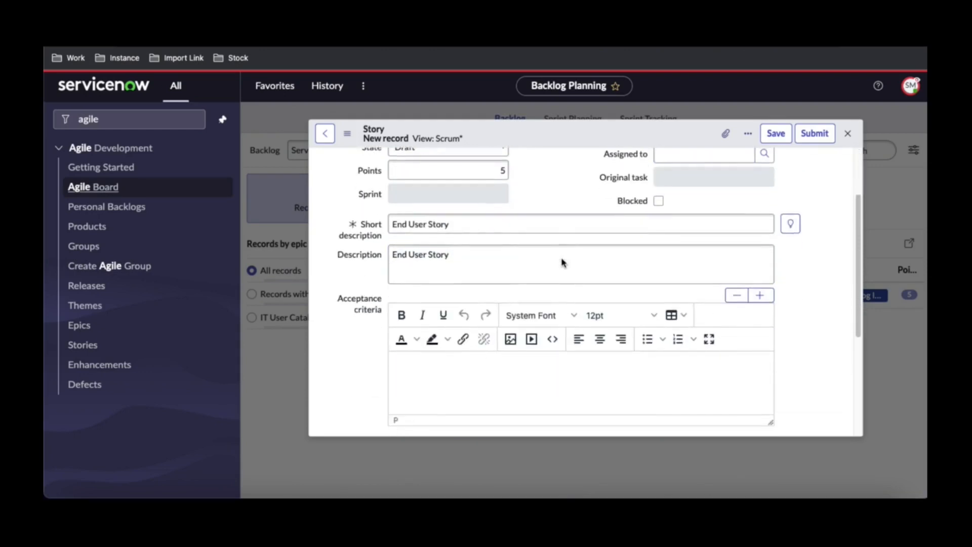
scroll(563, 262, "down", 2)
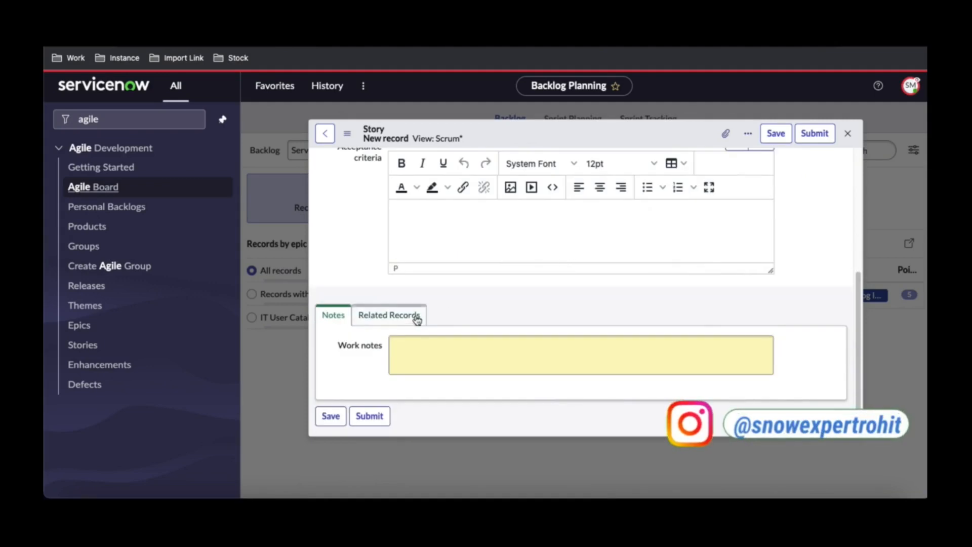
left_click(412, 316)
left_click(811, 136)
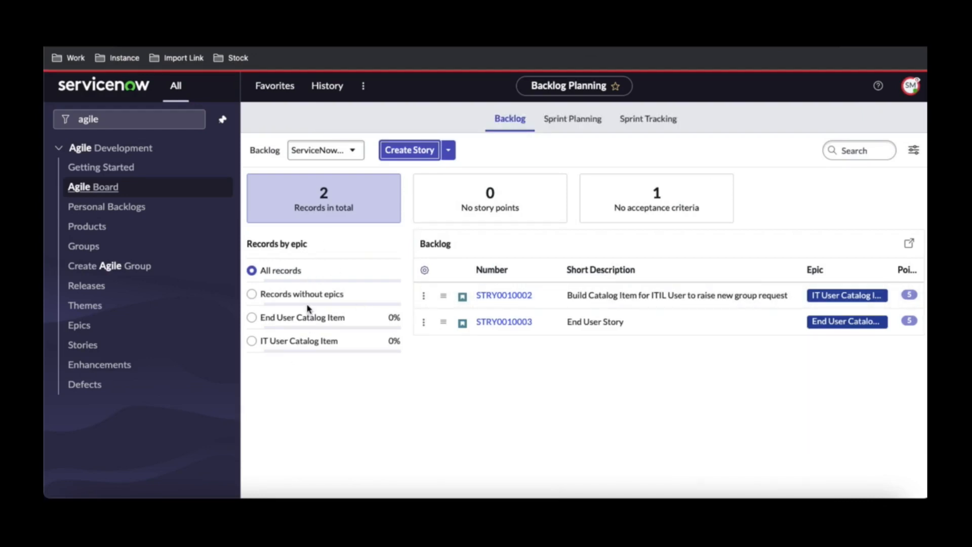
Filter the backlog by the End User Catalog Item and IT User Catalog Item epics, return to all records and dismiss the filter notice.
left_click(253, 318)
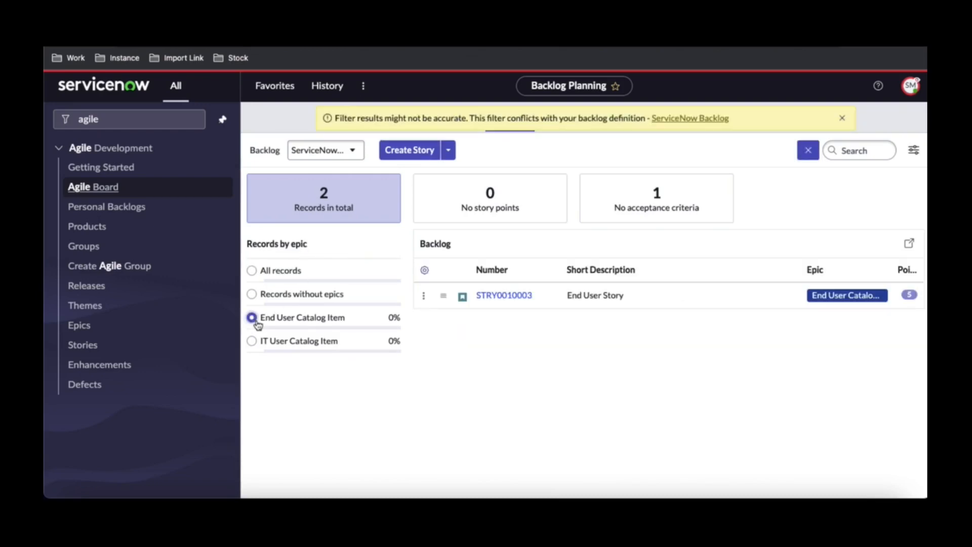
left_click(252, 341)
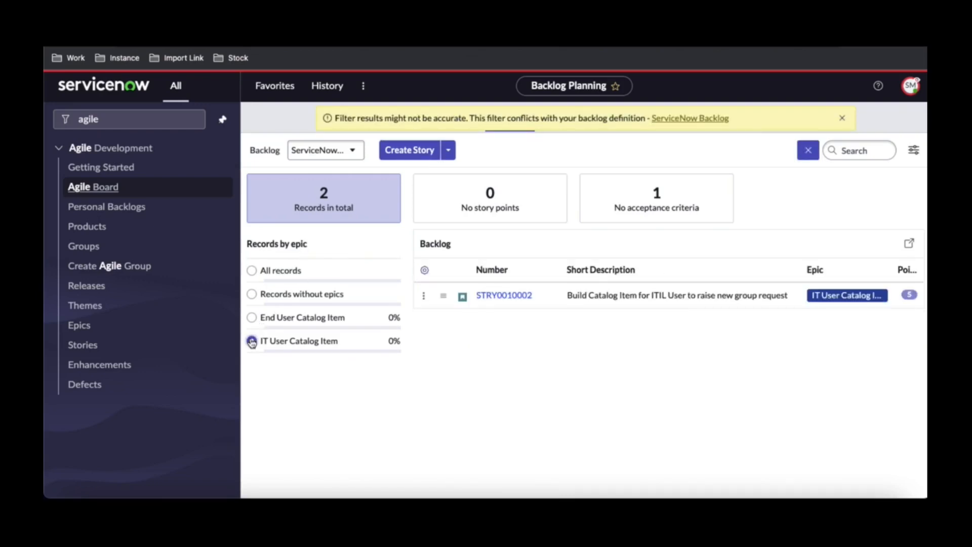
left_click(251, 317)
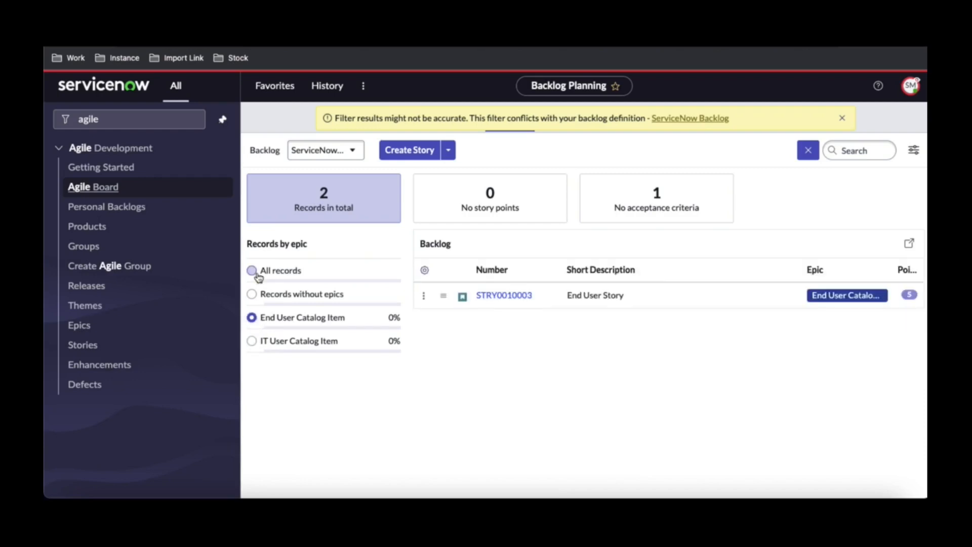
left_click(252, 270)
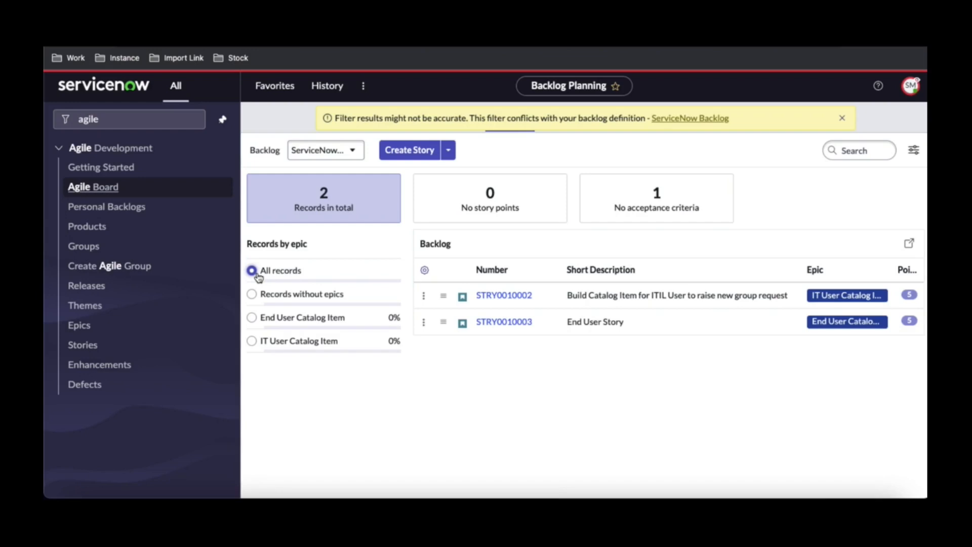
left_click(842, 118)
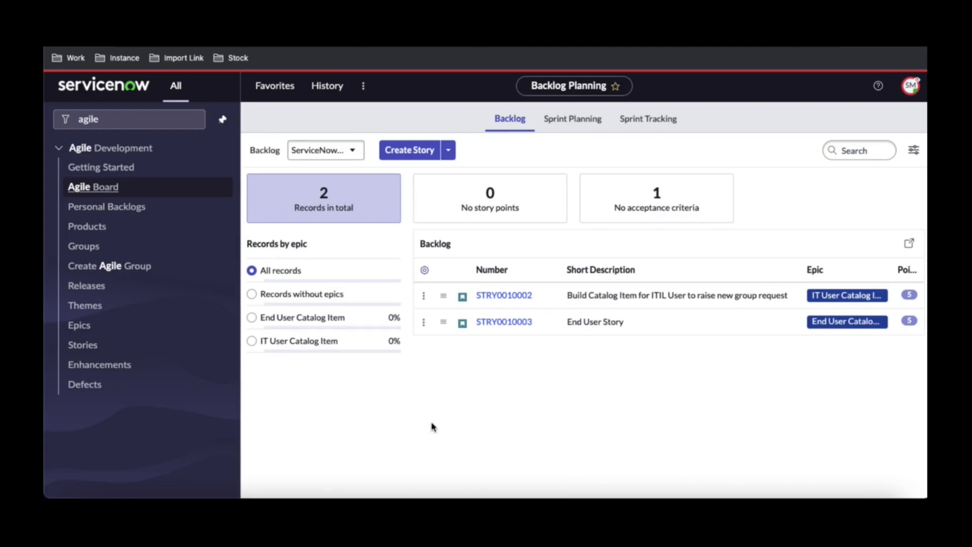
Look at sprint tracking, then show sprint planning for the group Agile Developers 1.
left_click(578, 126)
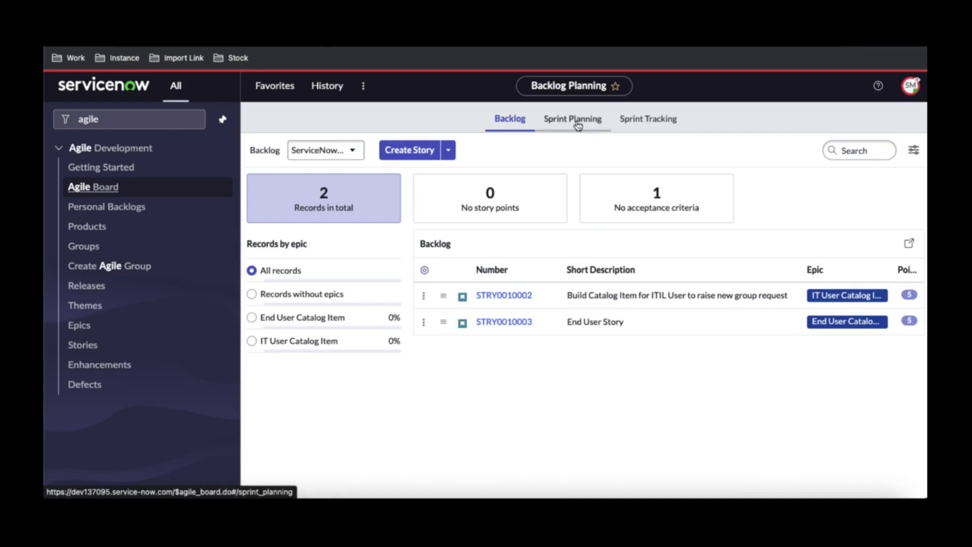
left_click(639, 121)
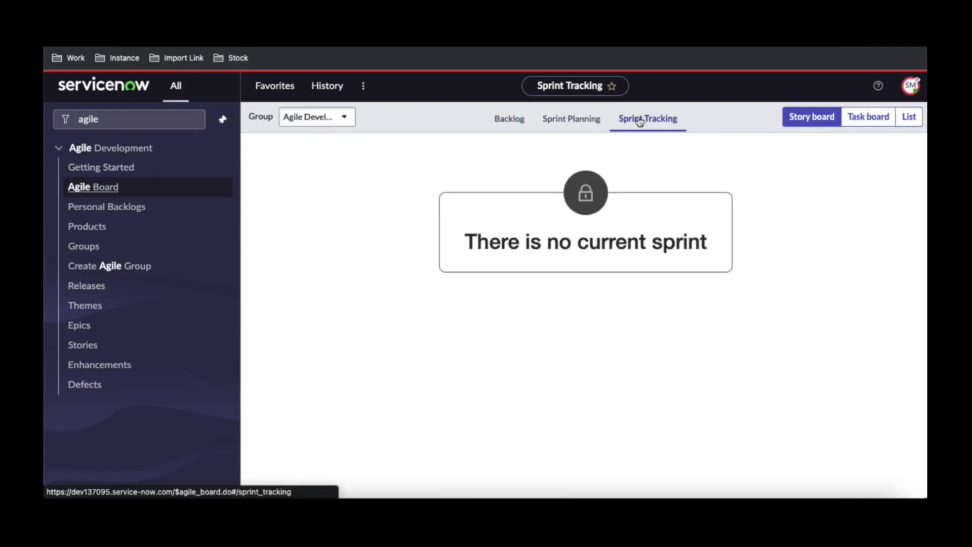
left_click(573, 121)
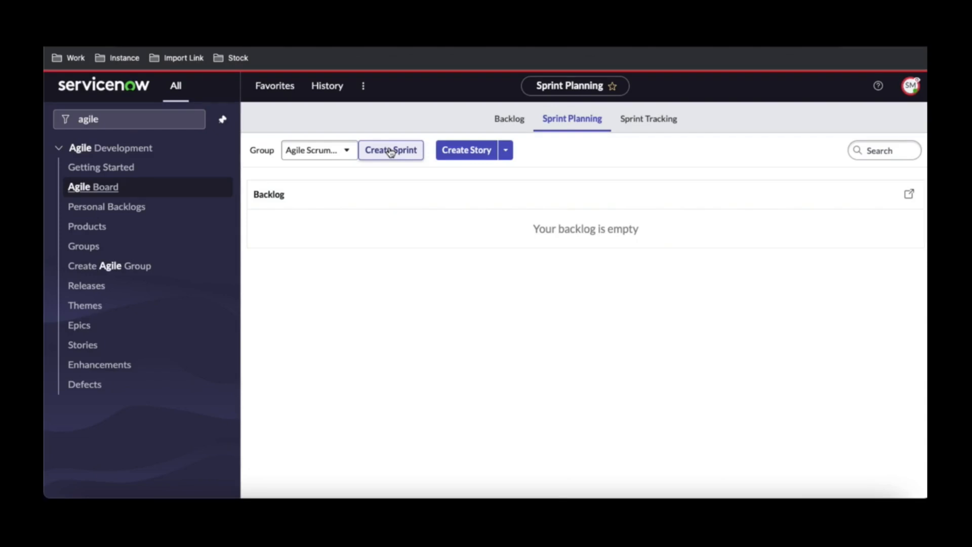
left_click(303, 152)
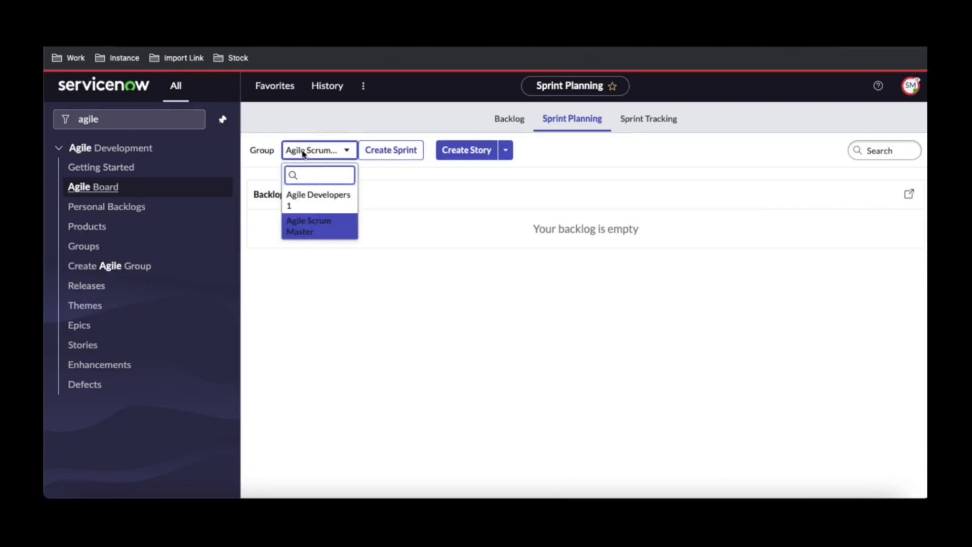
left_click(314, 202)
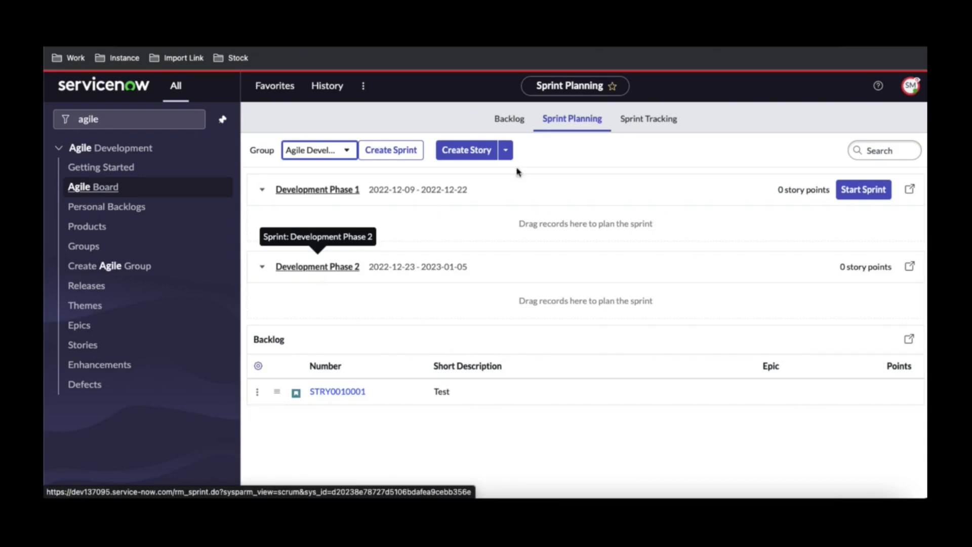
Compare the sprint tracking, backlog and sprint planning views to see which stories the group has, ending on the backlog.
left_click(642, 124)
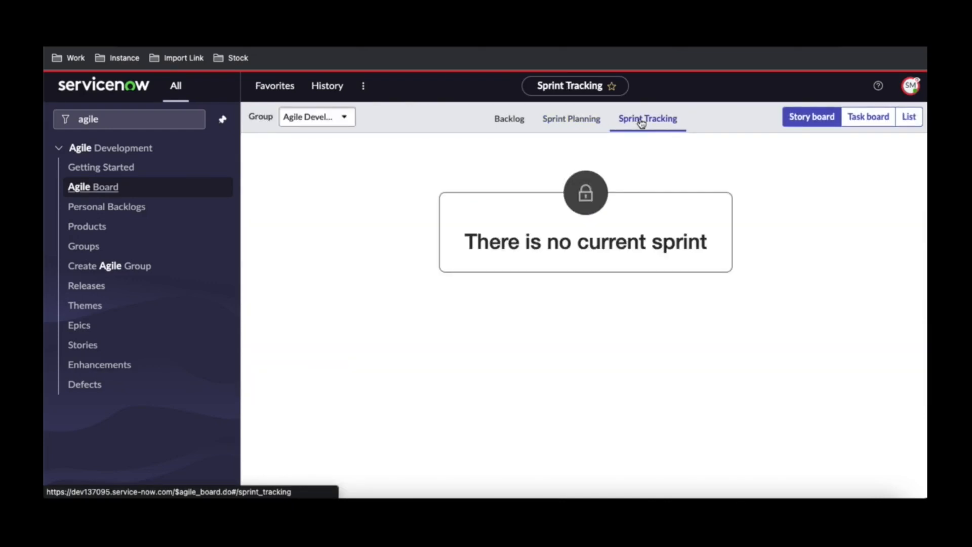
left_click(511, 122)
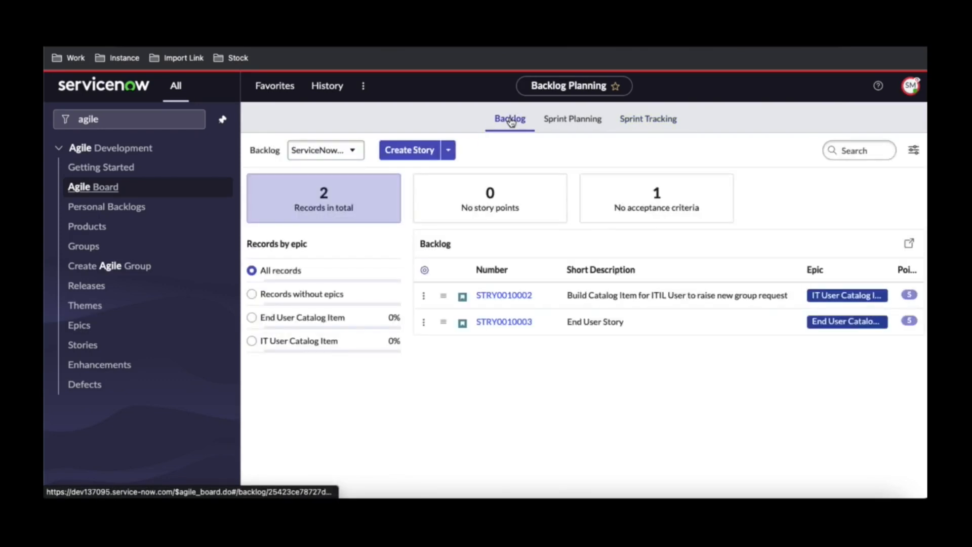
left_click(571, 119)
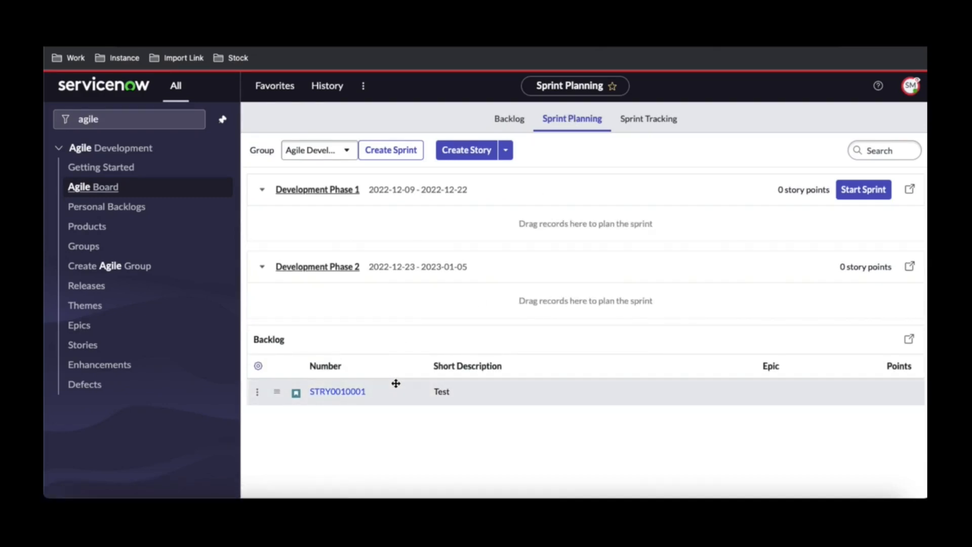
left_click(504, 125)
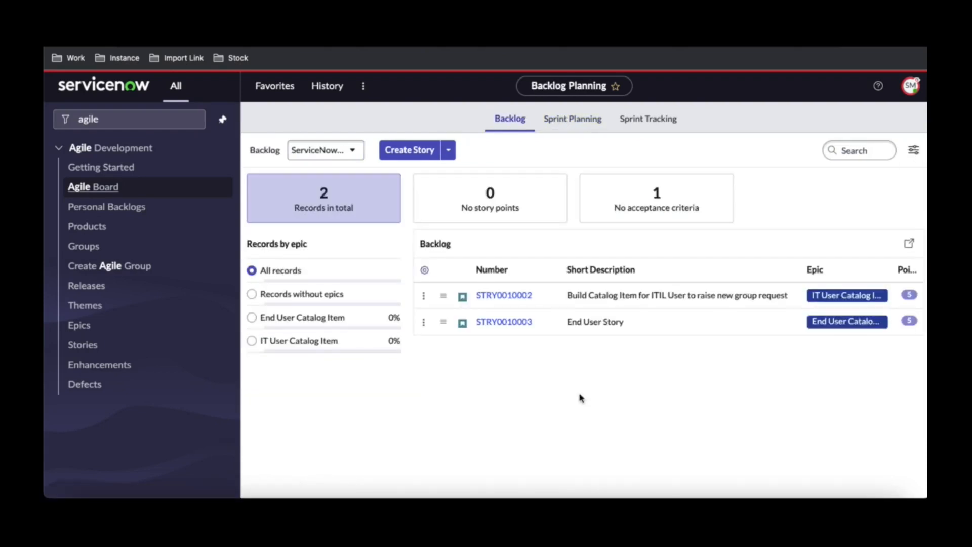
Open the story for the ITIL User new group request, set its assignment group to Agile Developers 1 and its state to Ready.
left_click(520, 296)
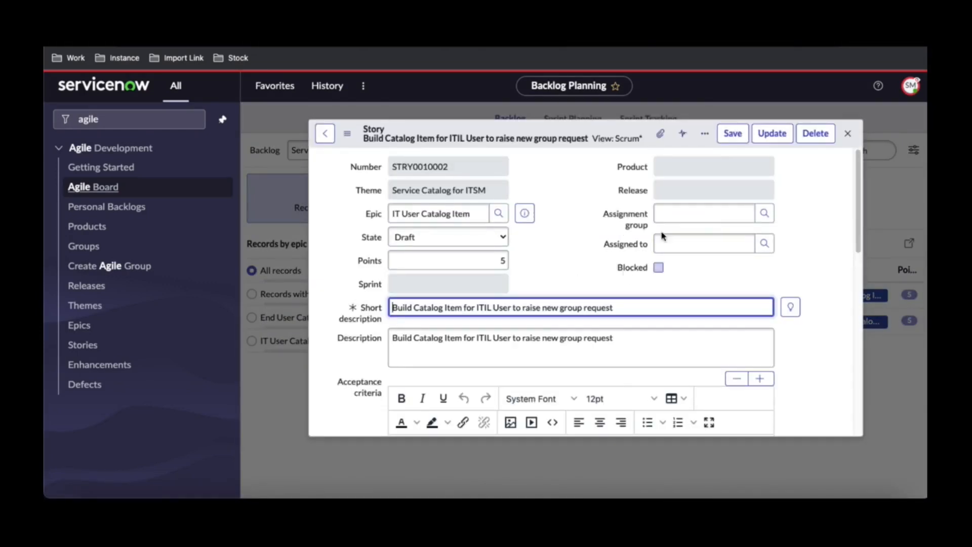
left_click(696, 213)
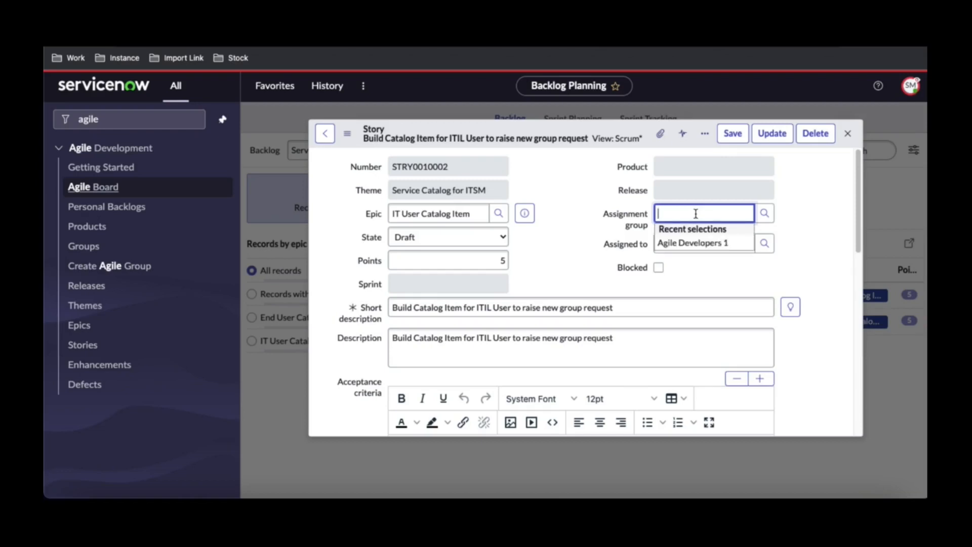
left_click(692, 241)
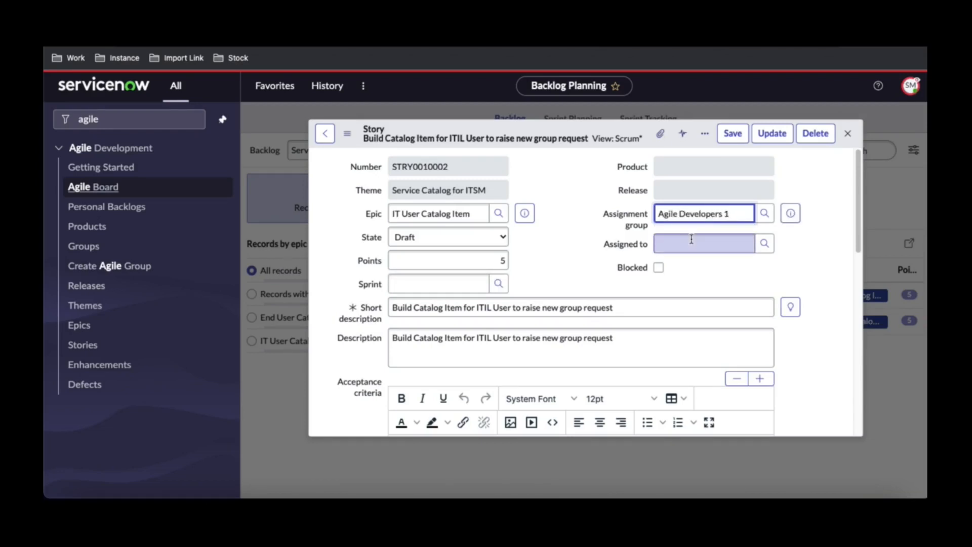
left_click(481, 237)
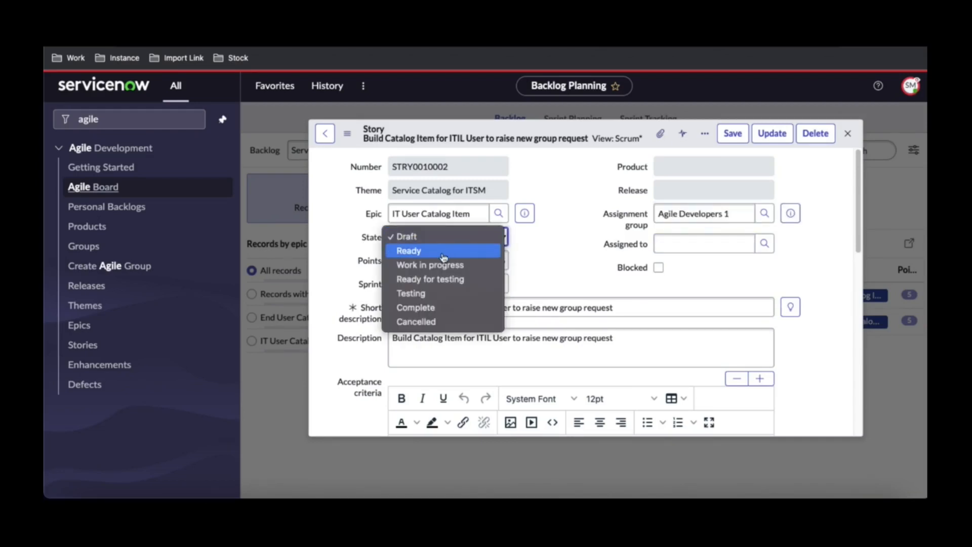
left_click(421, 250)
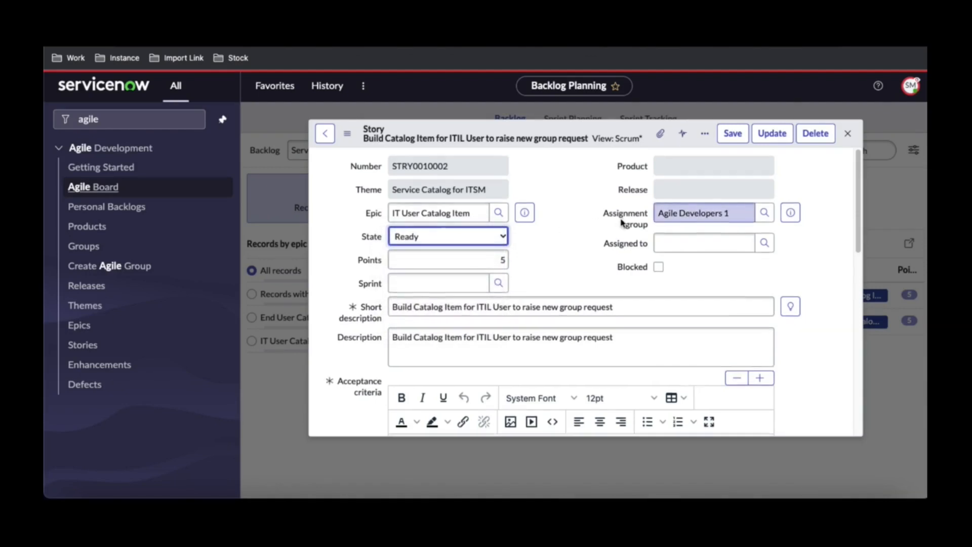
Check the story's acceptance criteria, save the story and close its form.
scroll(622, 222, "down", 2)
scroll(623, 220, "up", 1)
scroll(623, 221, "down", 3)
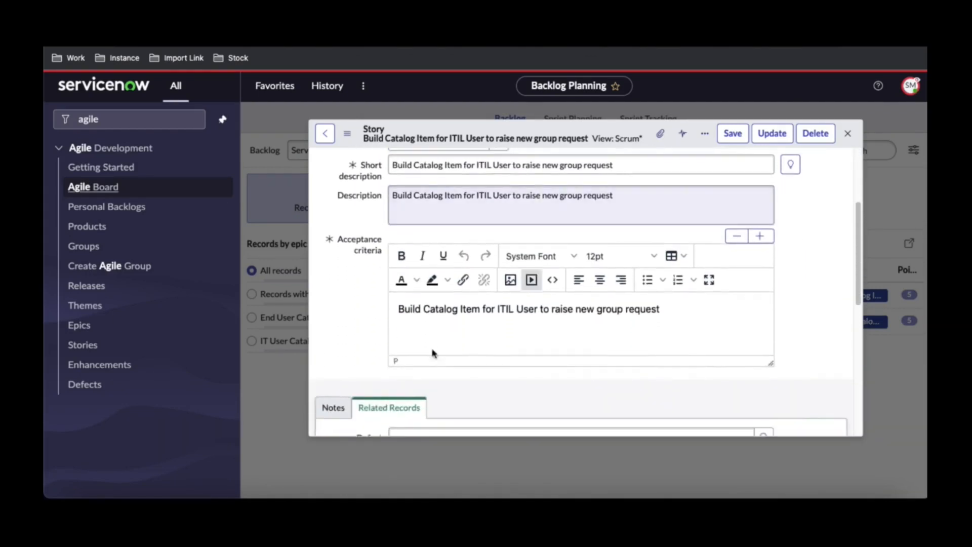
scroll(668, 184, "up", 4)
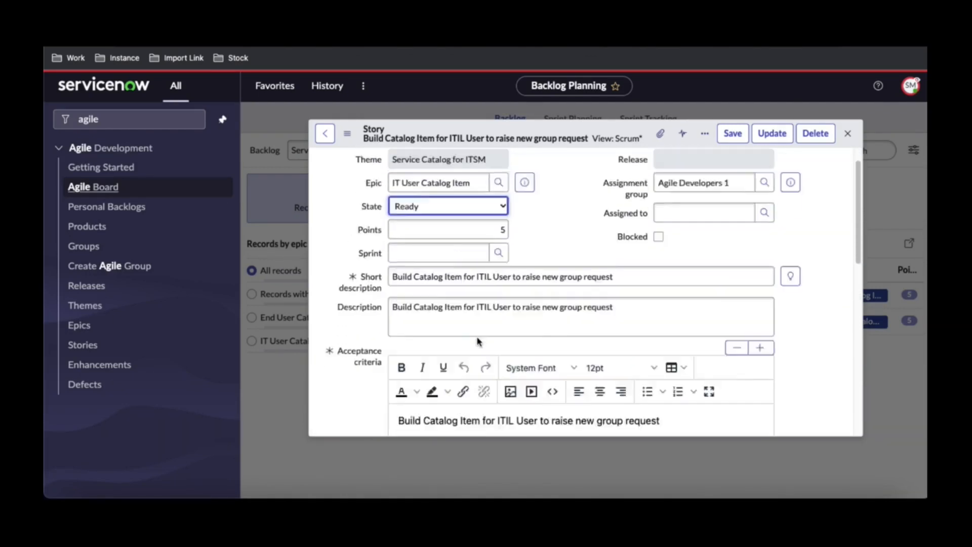
left_click(733, 133)
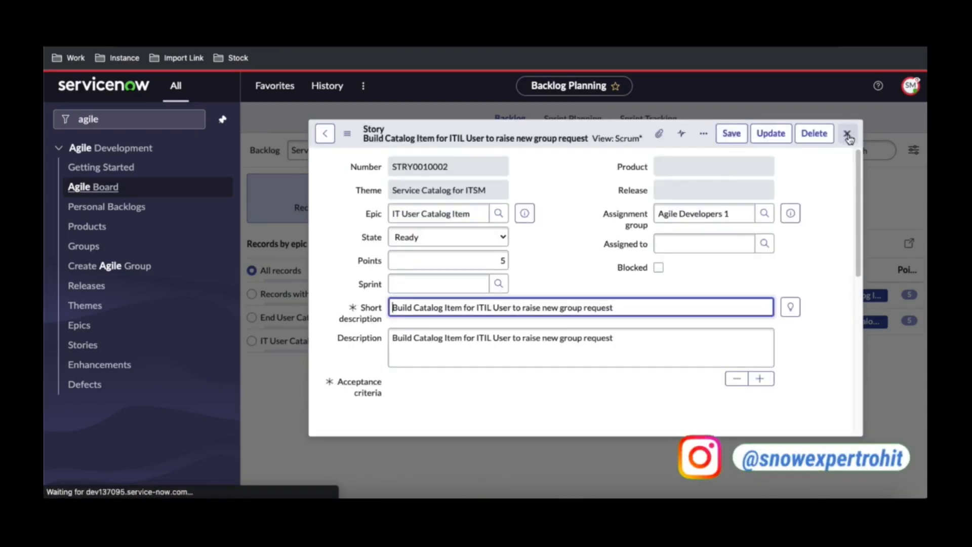
left_click(847, 134)
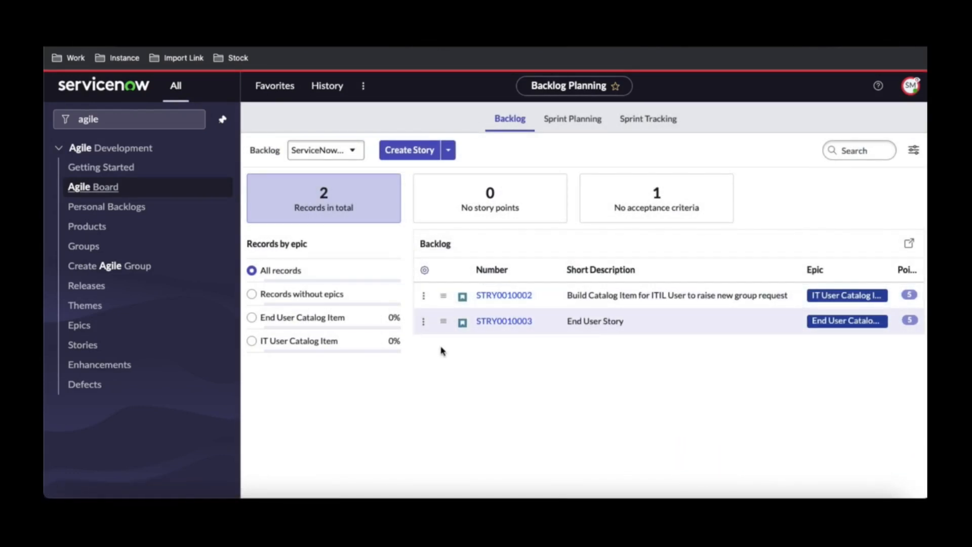
Set the assignment group of the End User Story backlog record to Agile Developers 1.
left_click(424, 324)
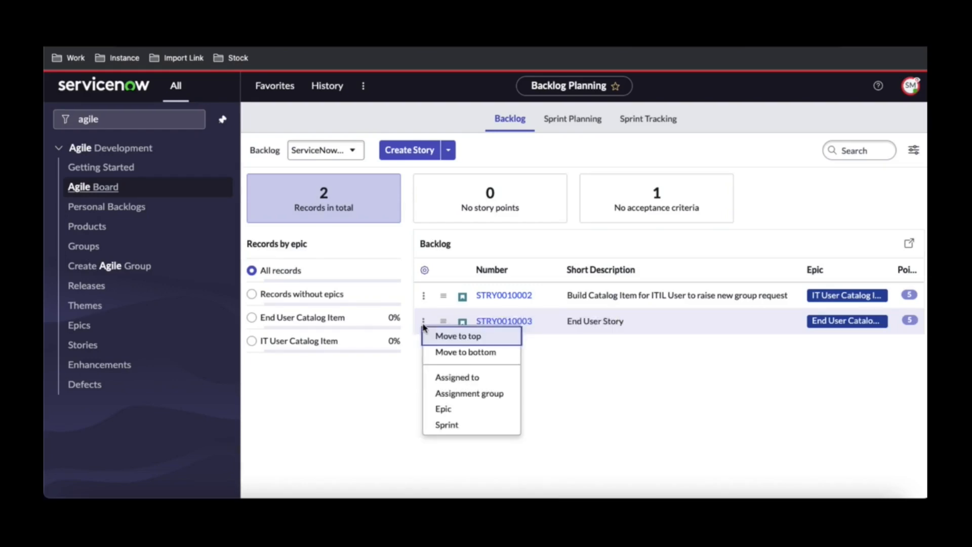
left_click(453, 395)
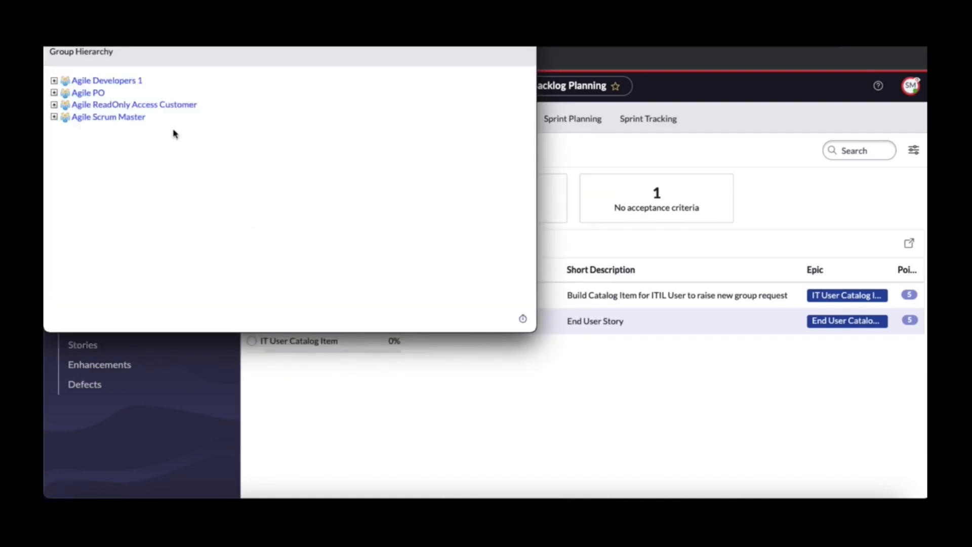
left_click(124, 83)
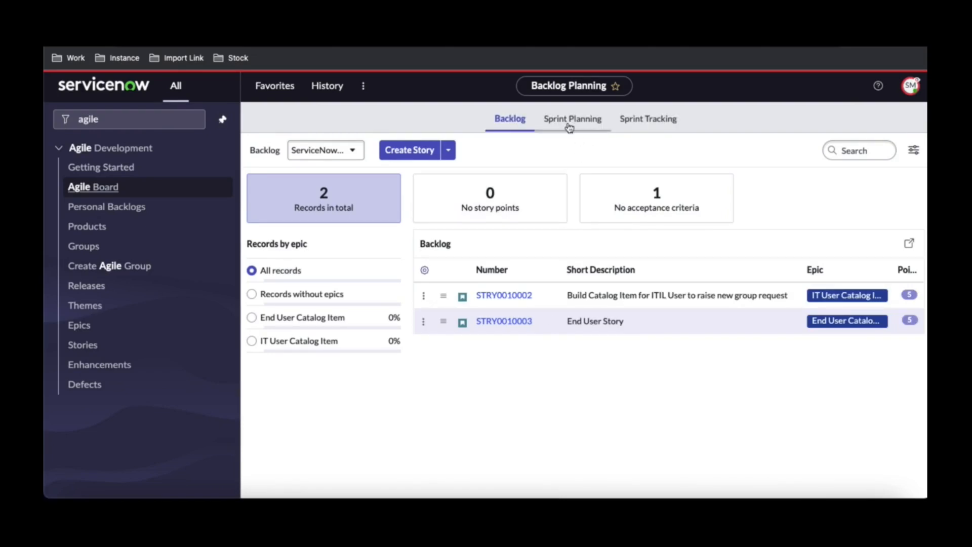
In sprint planning, move End User Story and the ITIL User catalog item story into Development Phase 1 and the Test story into Development Phase 2.
left_click(569, 125)
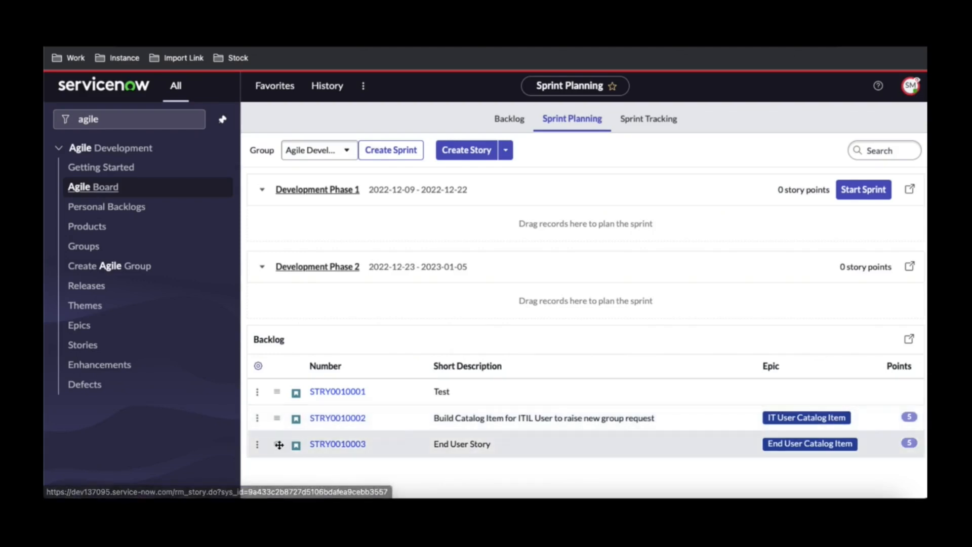
left_click_drag(277, 444, 341, 232)
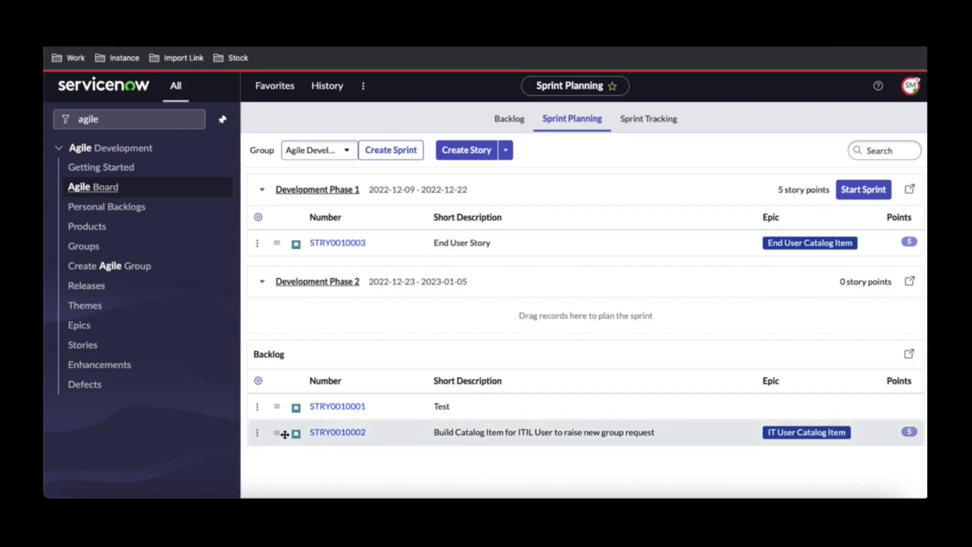
left_click_drag(280, 435, 286, 270)
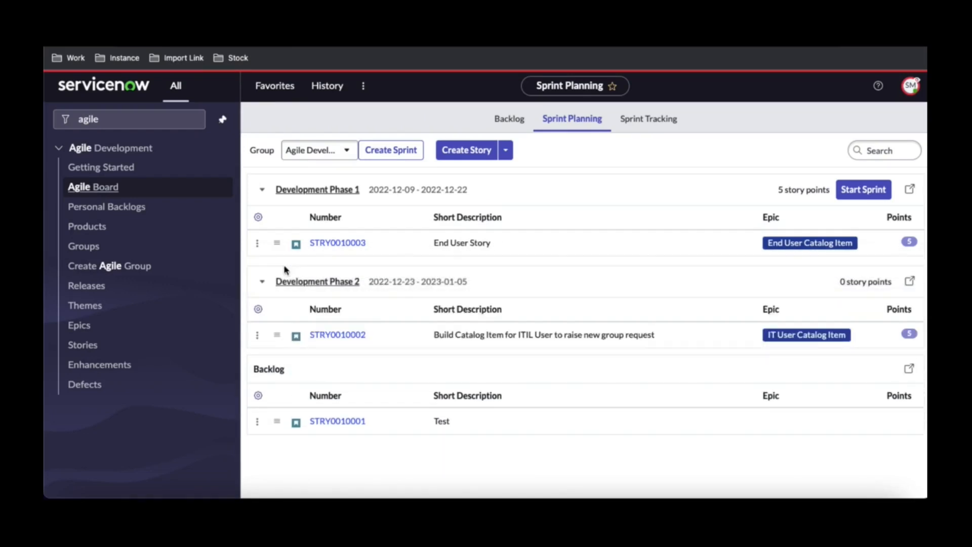
left_click_drag(277, 335, 296, 267)
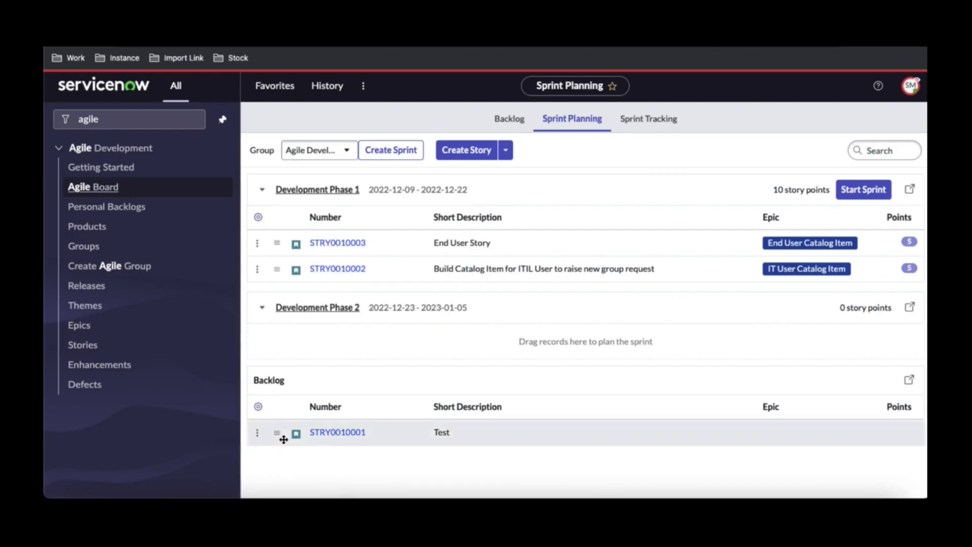
left_click_drag(280, 435, 290, 350)
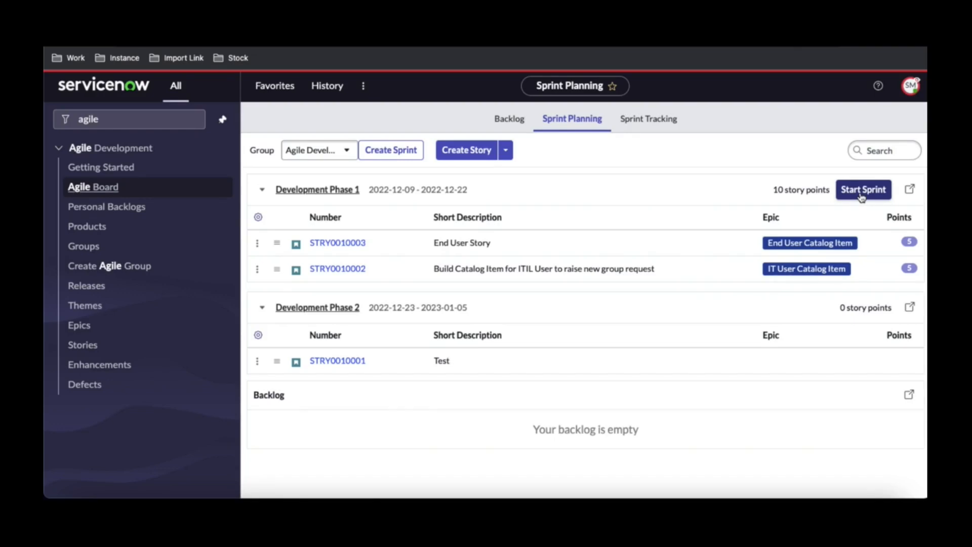
Start the Development Phase 1 sprint and open its story board in sprint tracking.
left_click(668, 120)
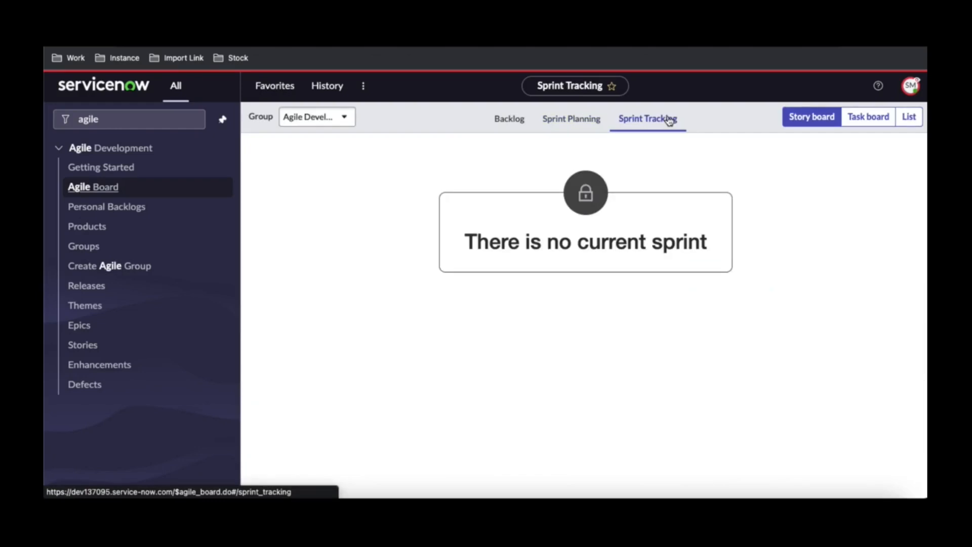
left_click(590, 125)
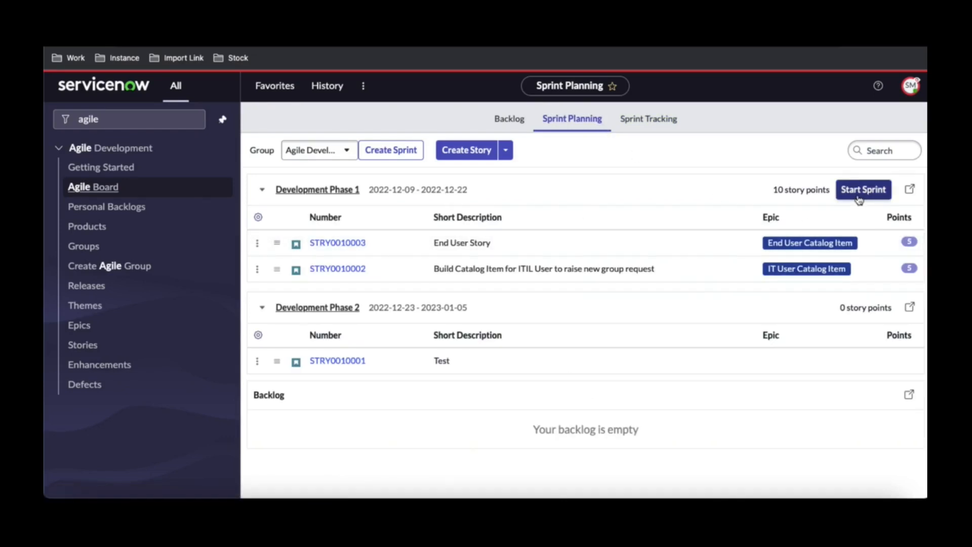
left_click(859, 200)
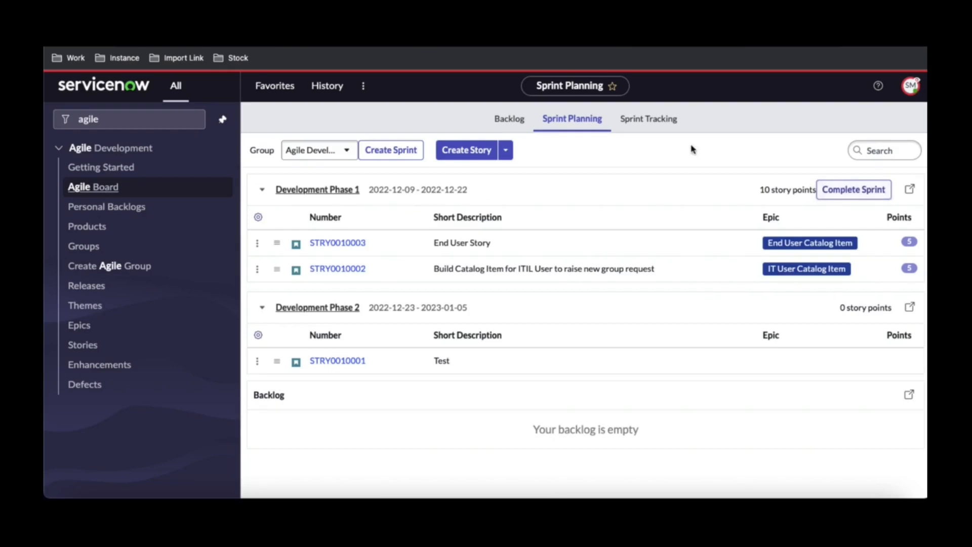
left_click(663, 128)
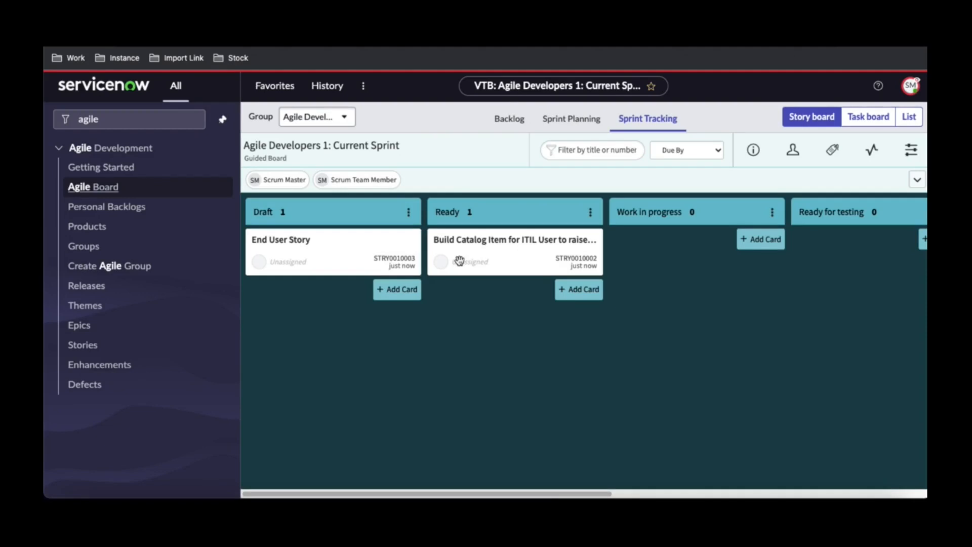
Move the End User Story card from Draft to Ready and fill its mandatory acceptance criteria with the description text End User Story.
left_click_drag(291, 258, 448, 286)
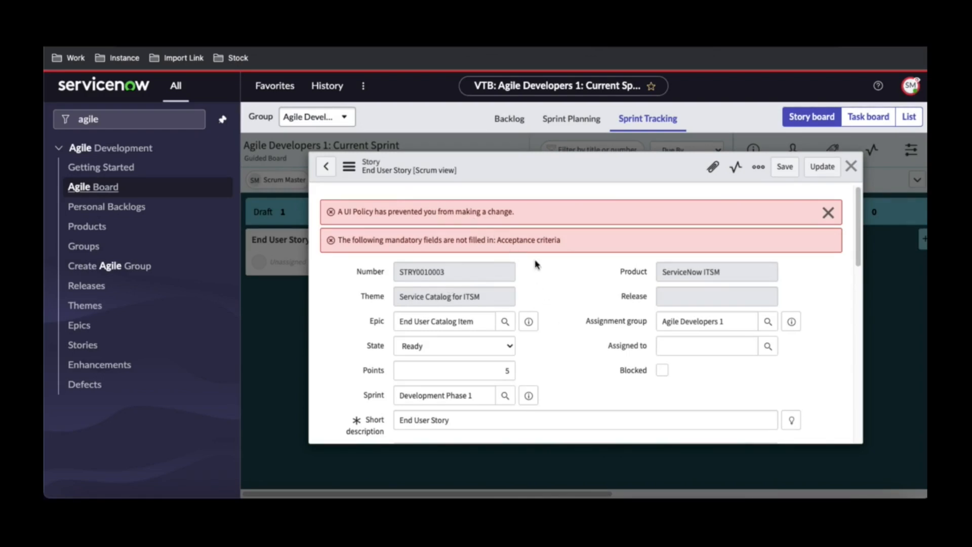
scroll(537, 265, "down", 2)
left_click(451, 377)
triple_click(451, 378)
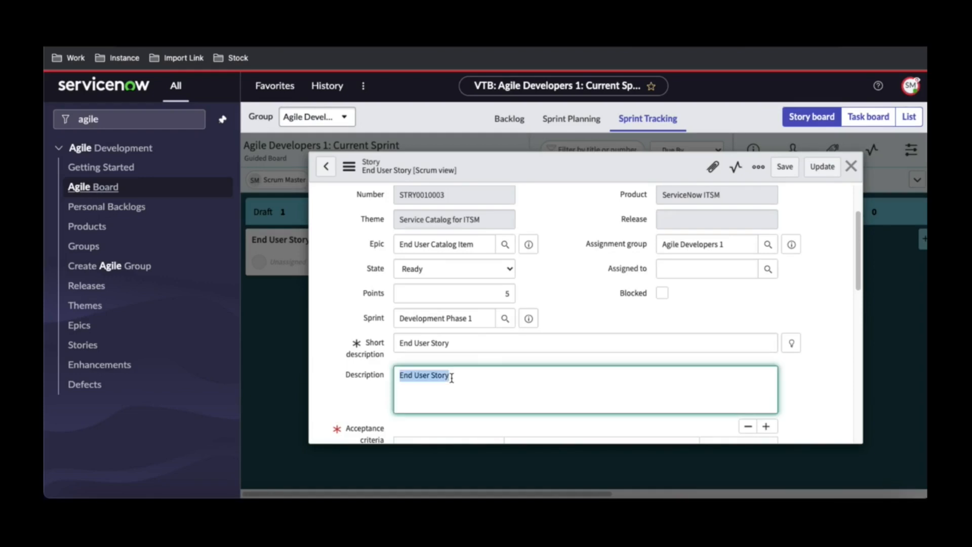
key("ctrl+c")
scroll(452, 377, "down", 2)
left_click(432, 427)
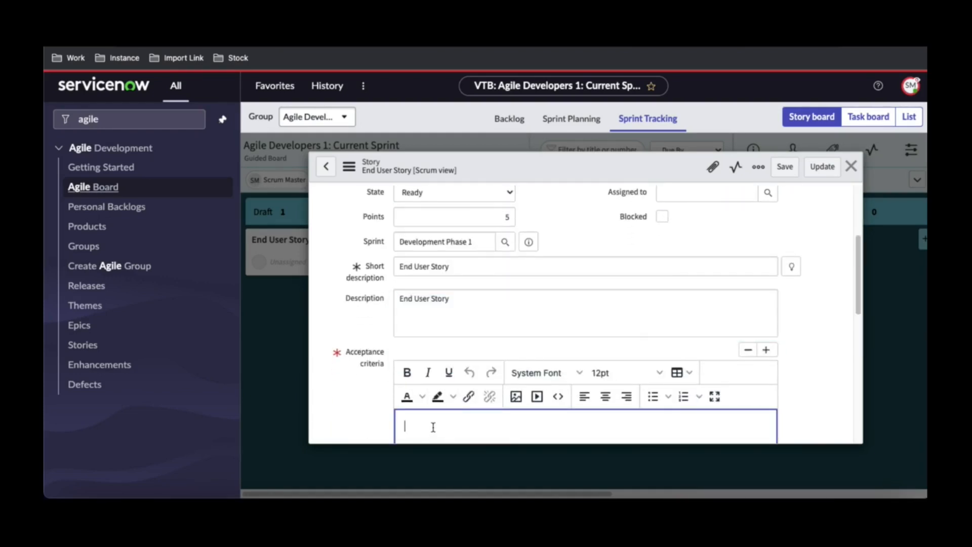
key("ctrl+v")
scroll(433, 429, "down", 1)
scroll(783, 301, "up", 3)
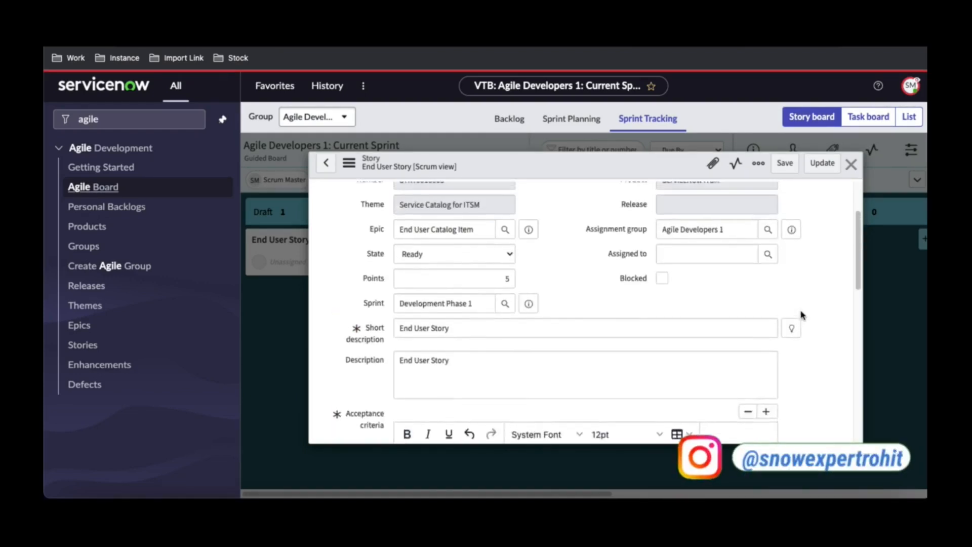
Assign the End User Story to Scrum Team Member, save the record and close its form.
left_click(768, 287)
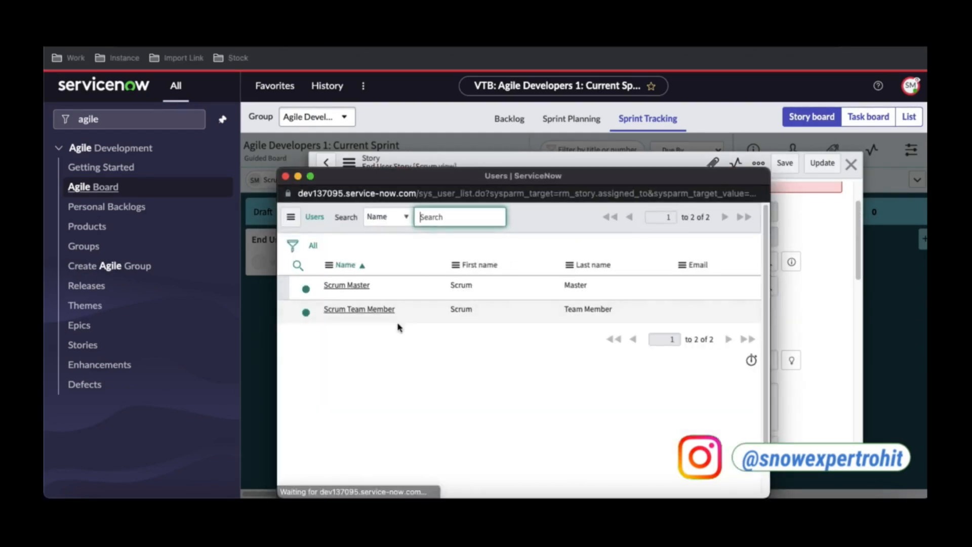
left_click(373, 312)
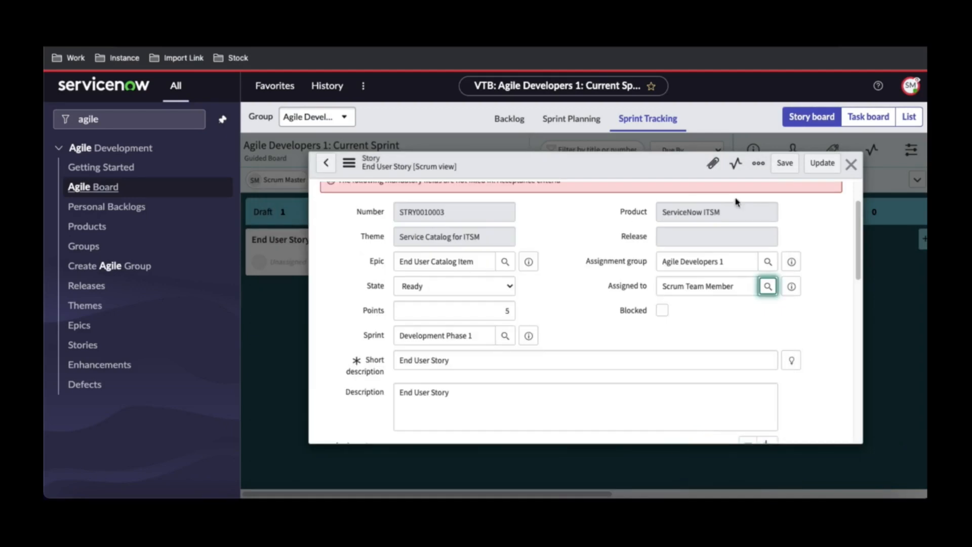
left_click(782, 164)
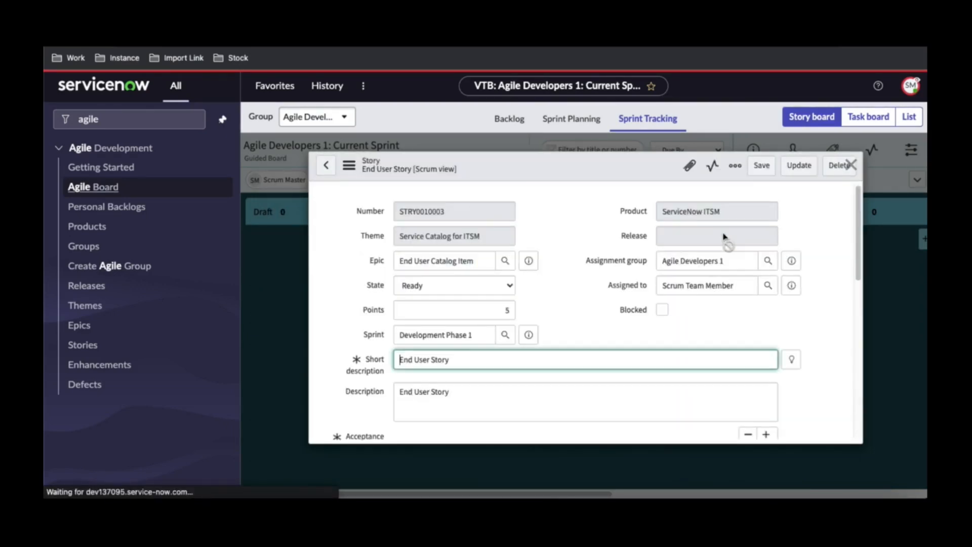
left_click(852, 166)
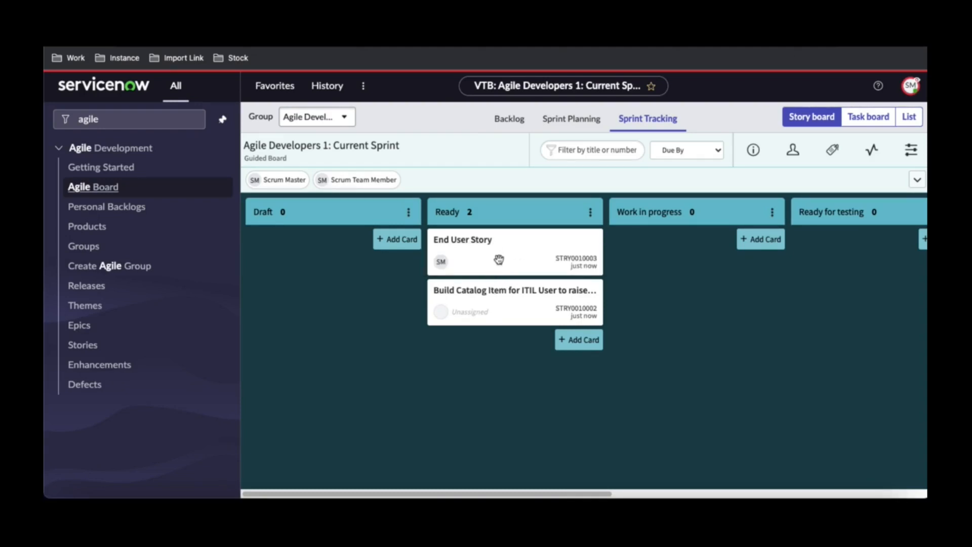
Move the End User Story card to Work in progress, check the remaining board lanes and return to sprint planning.
left_click_drag(498, 259, 651, 257)
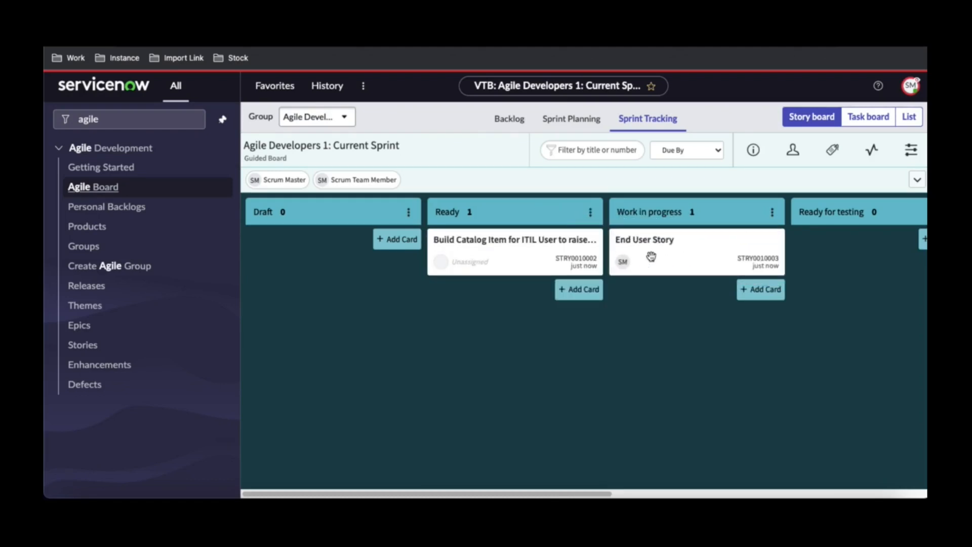
scroll(651, 256, "right", 10)
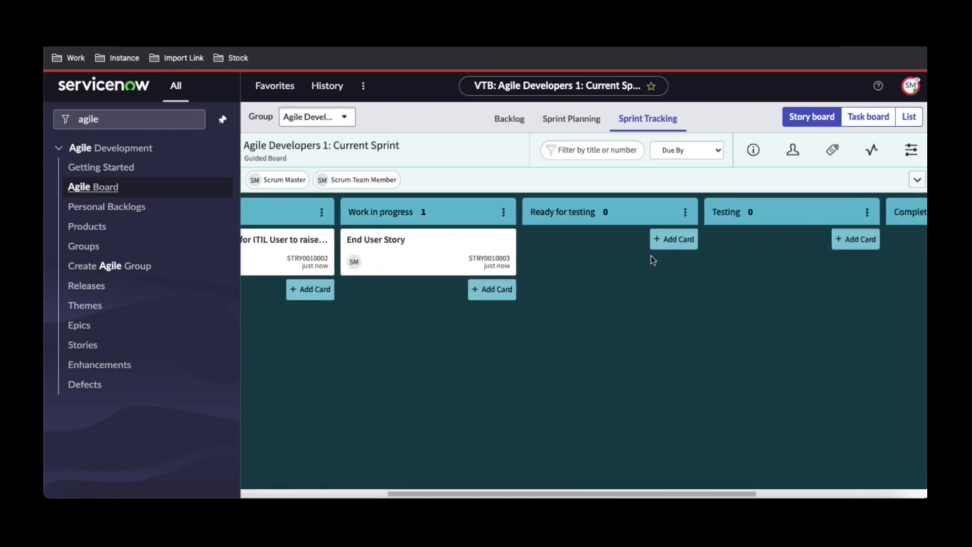
scroll(653, 260, "left", 10)
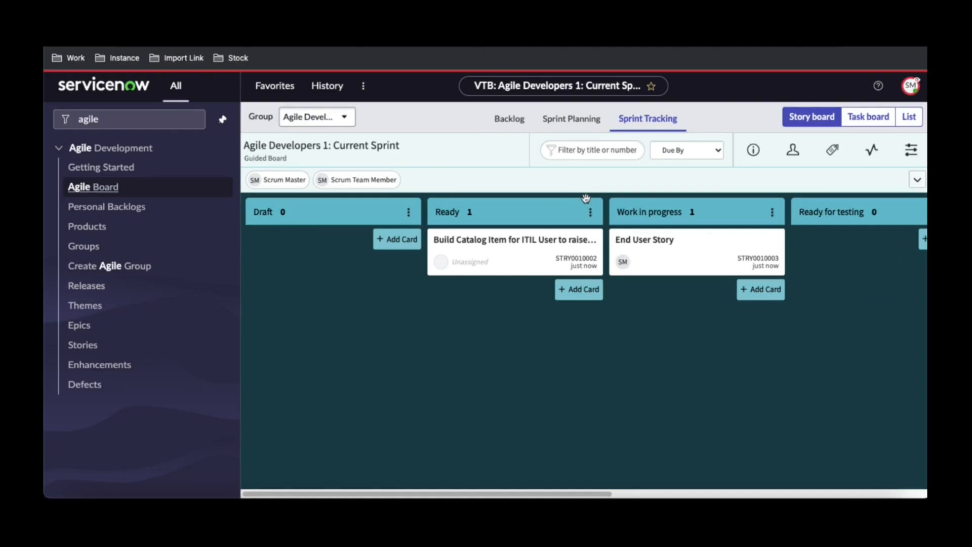
left_click(573, 125)
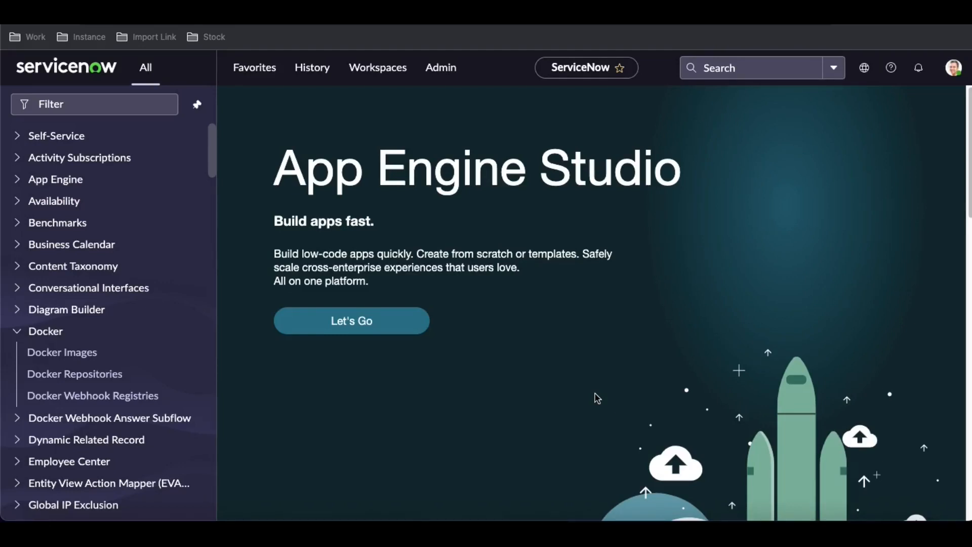
Impersonate the Scrum Team Member user from the System Administrator account.
left_click(955, 77)
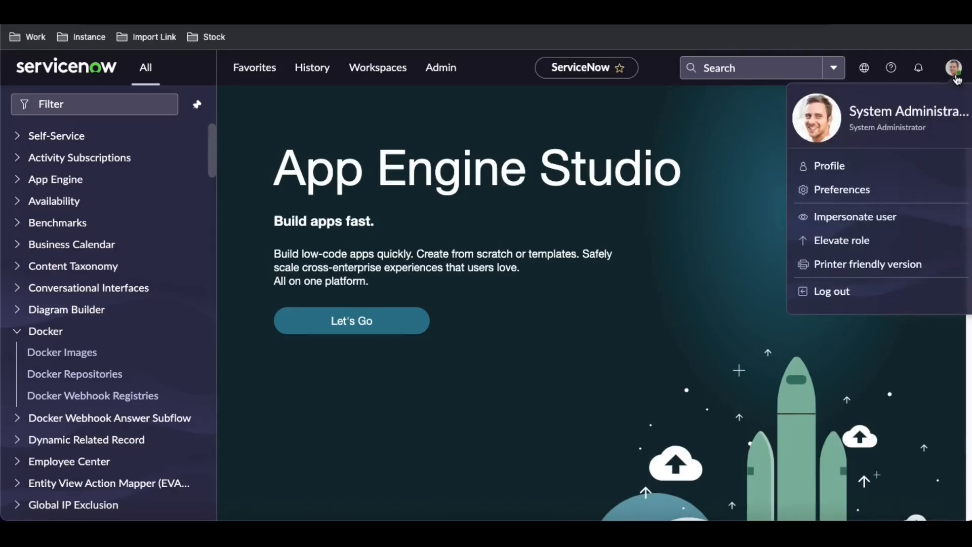
left_click(841, 223)
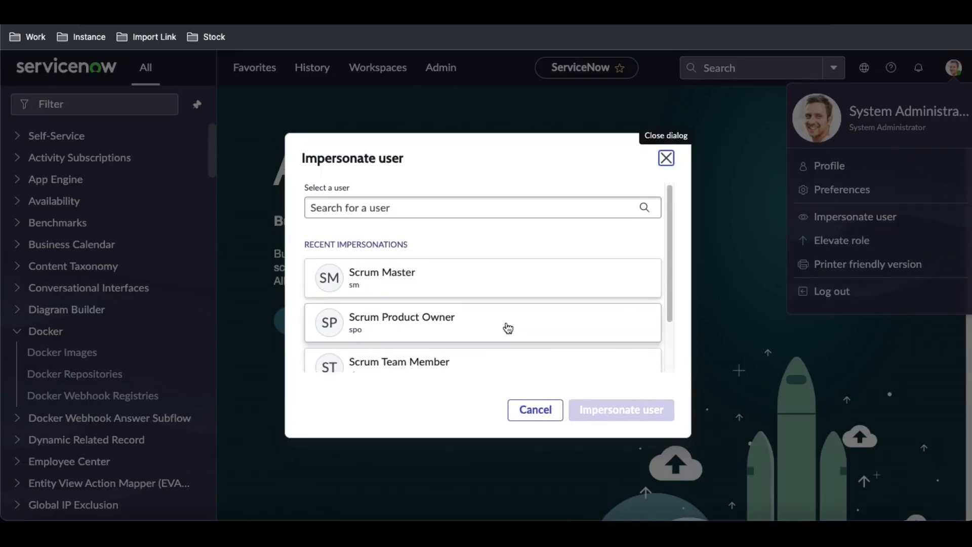
scroll(507, 328, "down", 3)
left_click(445, 310)
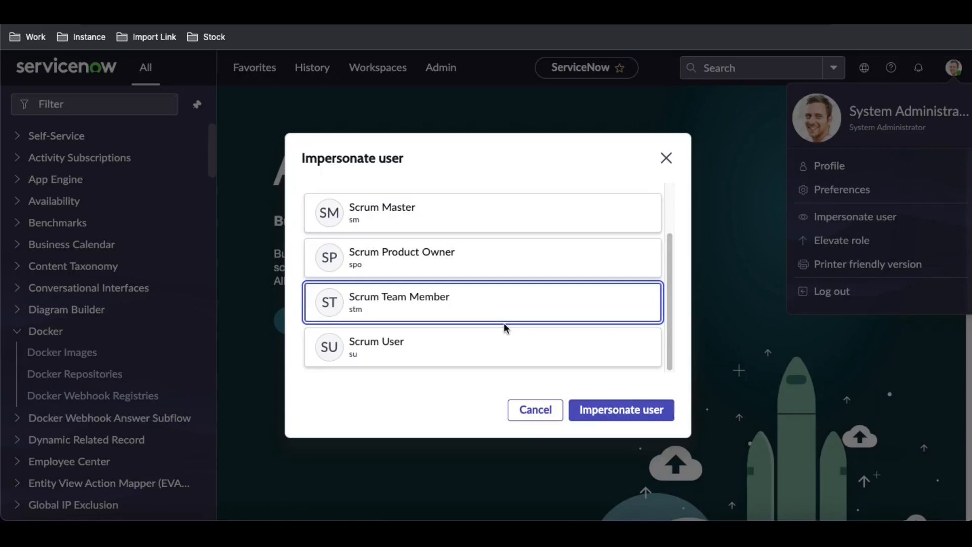
left_click(603, 413)
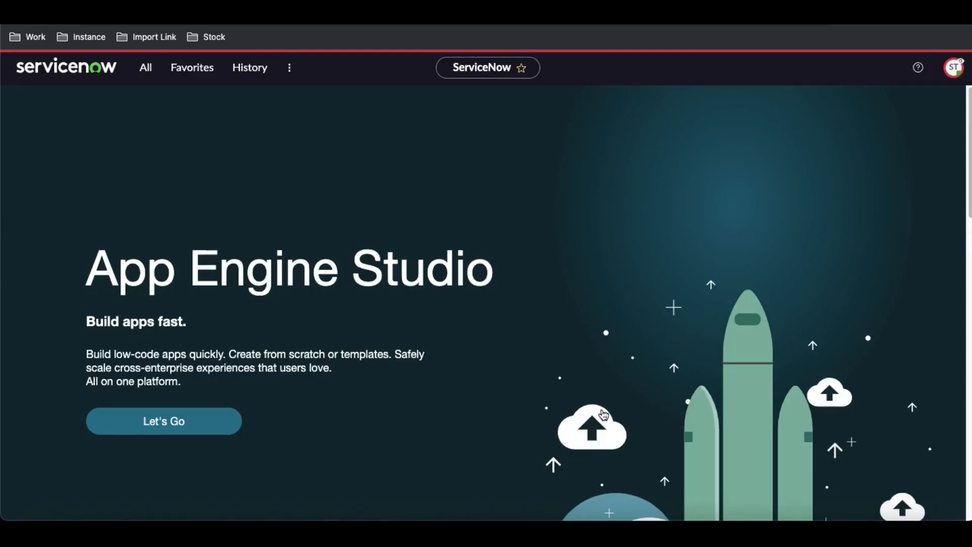
Find the Agile Board by filtering for agile and show the sprint planning of Agile Developers 1.
left_click(145, 70)
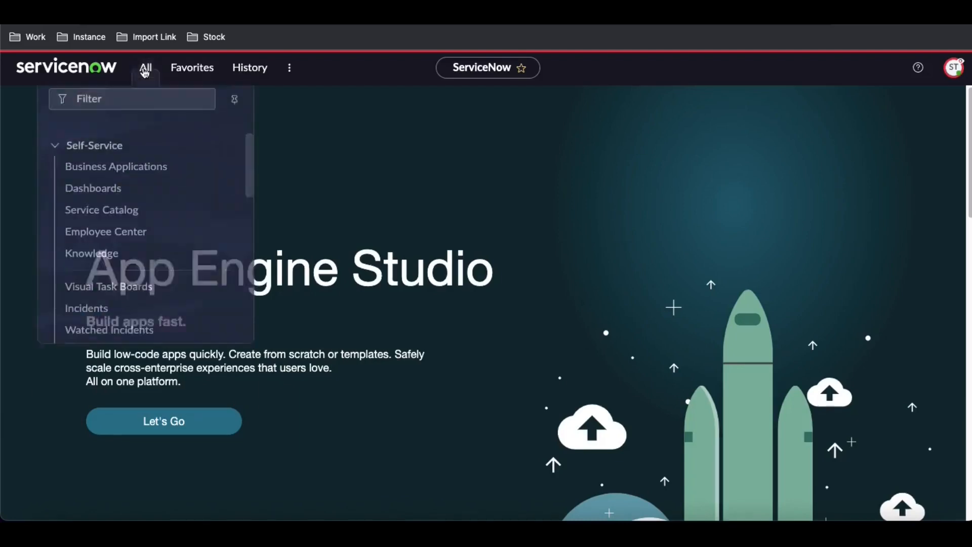
left_click(102, 98)
type("agile")
left_click(105, 180)
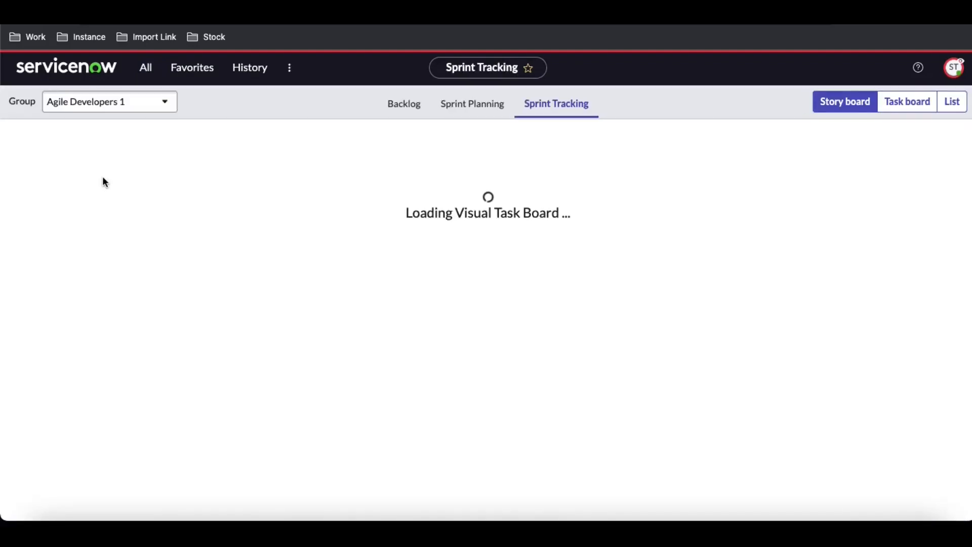
left_click(462, 106)
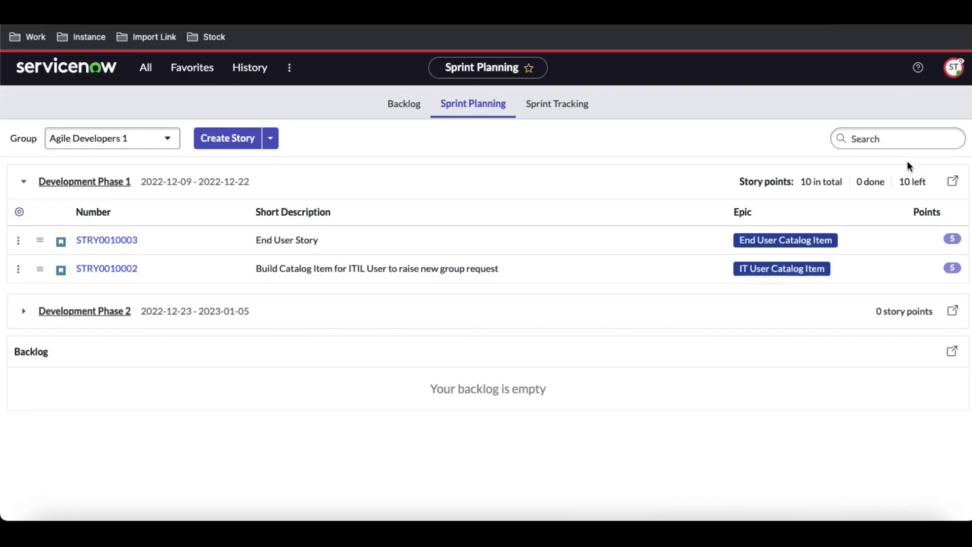
Create a story in the ServiceNow Backlog with short description New Story and product ServiceNow ITSM, submit it and dismiss the notification.
left_click(409, 110)
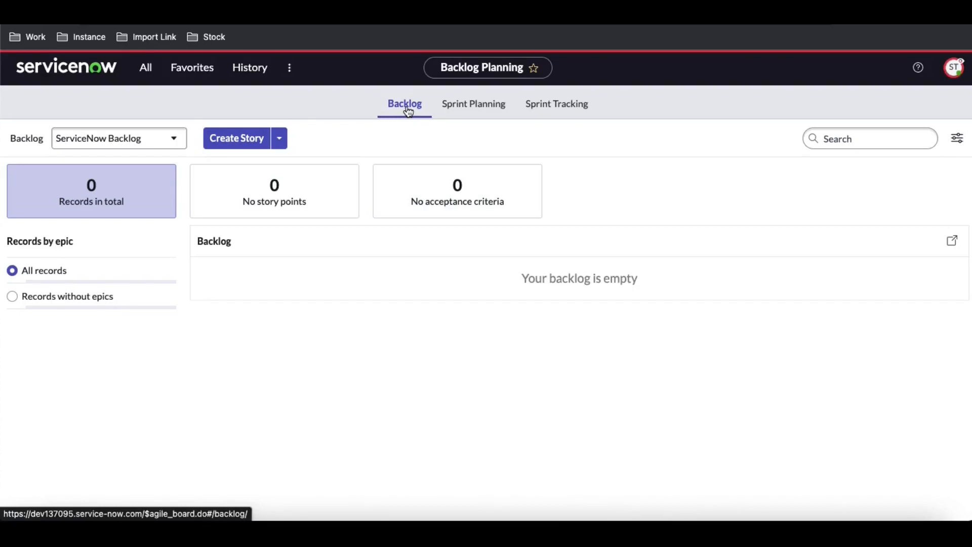
left_click(248, 145)
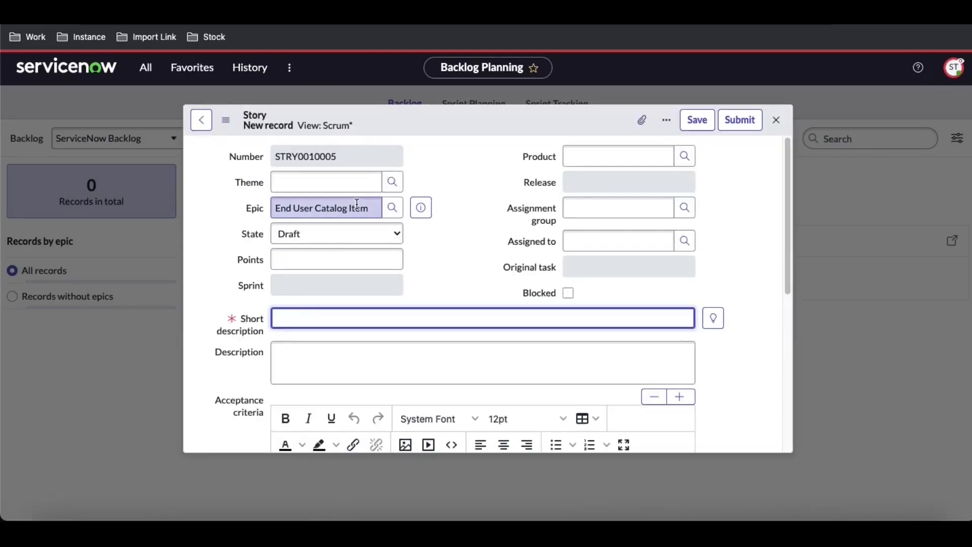
type("New Story")
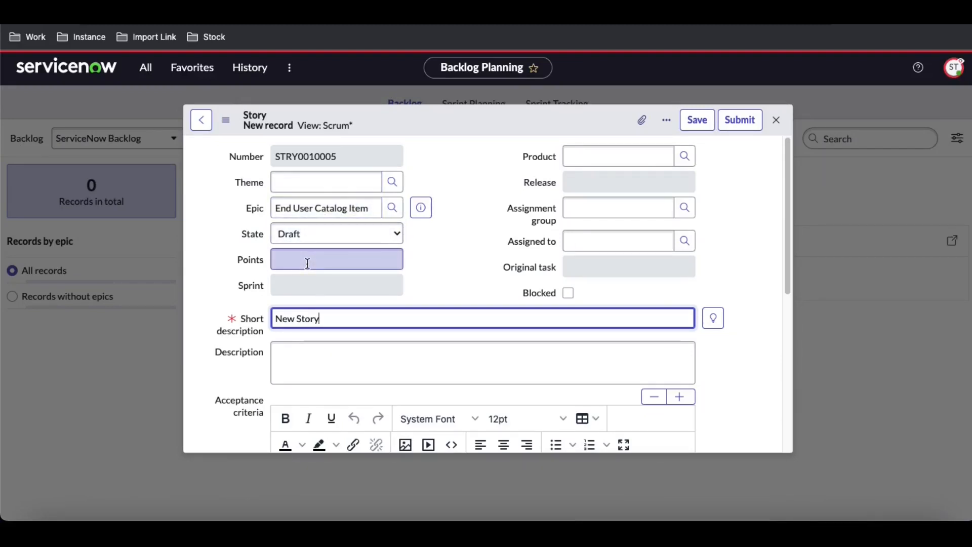
left_click(605, 157)
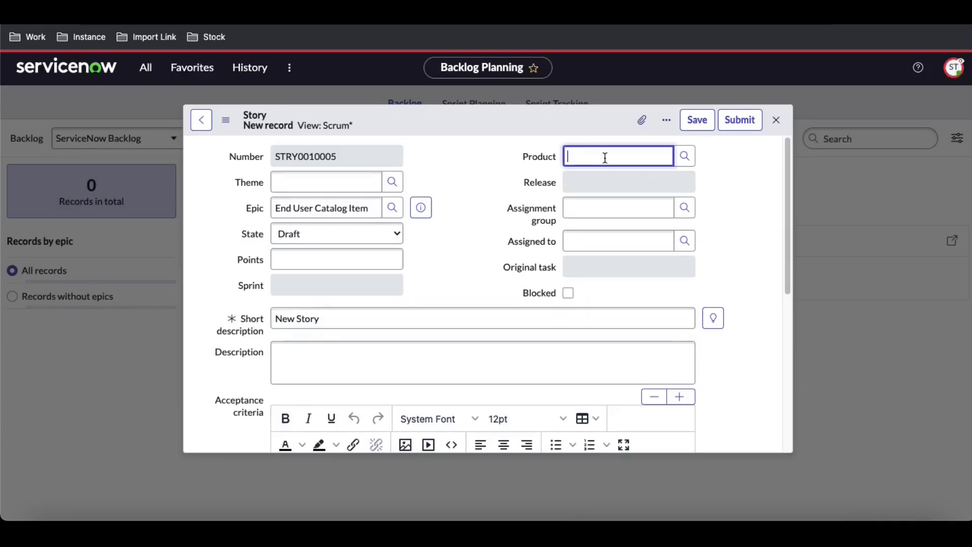
type("ser")
left_click(612, 175)
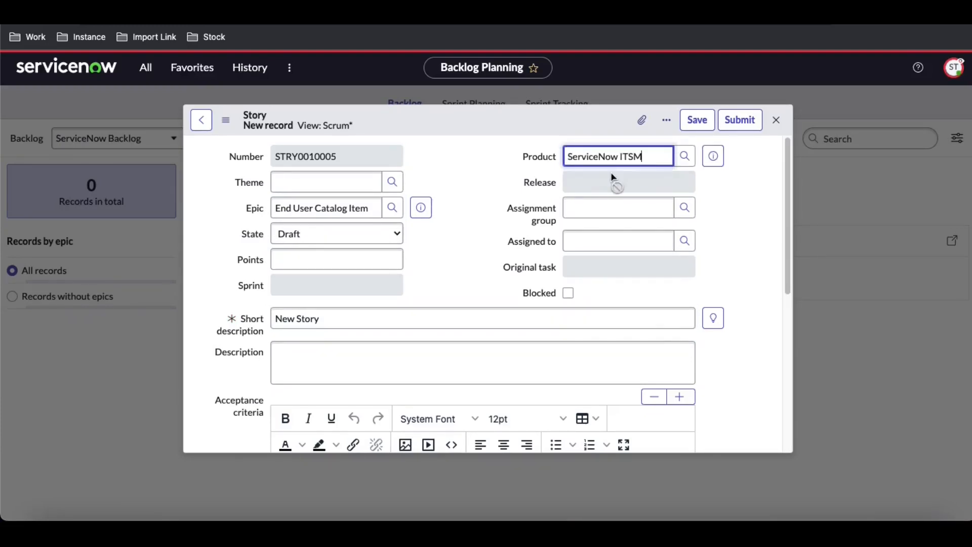
left_click(297, 180)
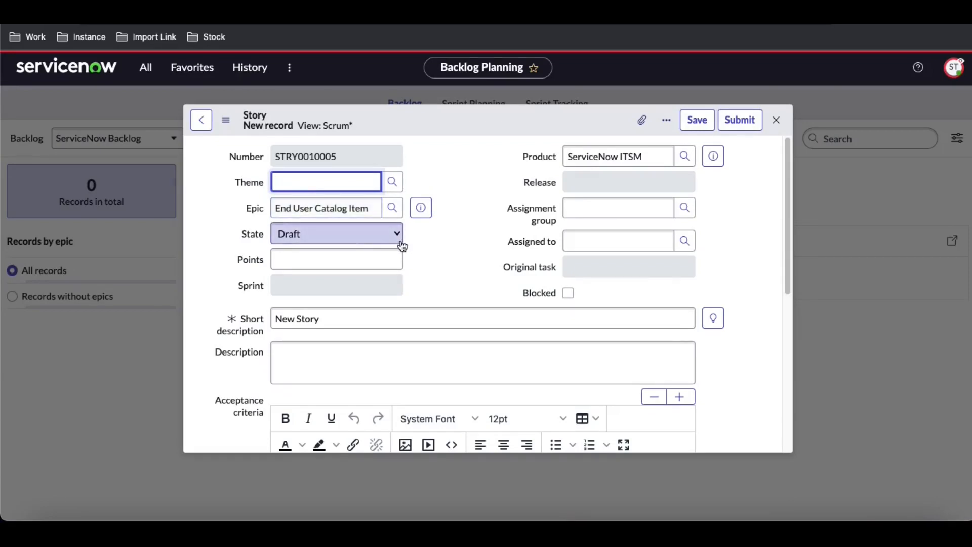
scroll(401, 245, "down", 3)
scroll(400, 244, "up", 2)
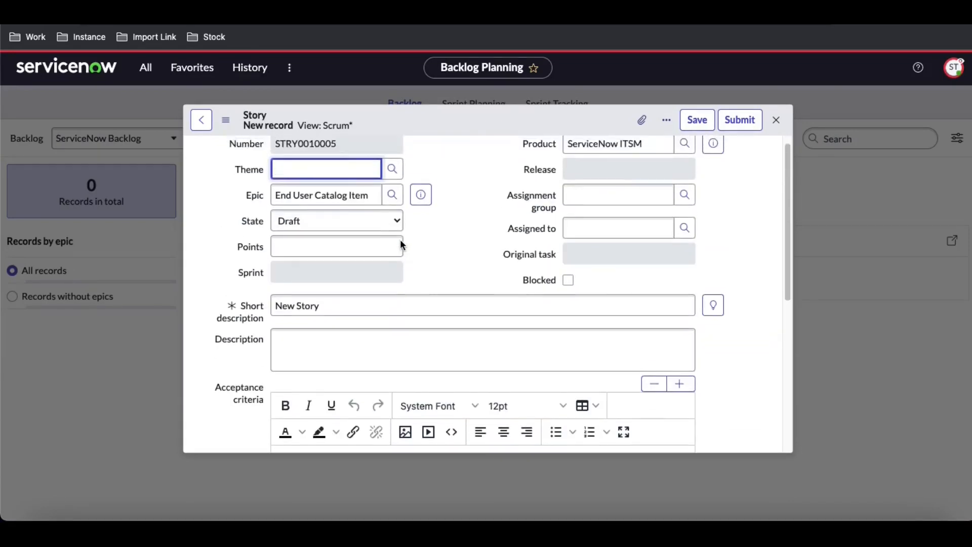
left_click(733, 127)
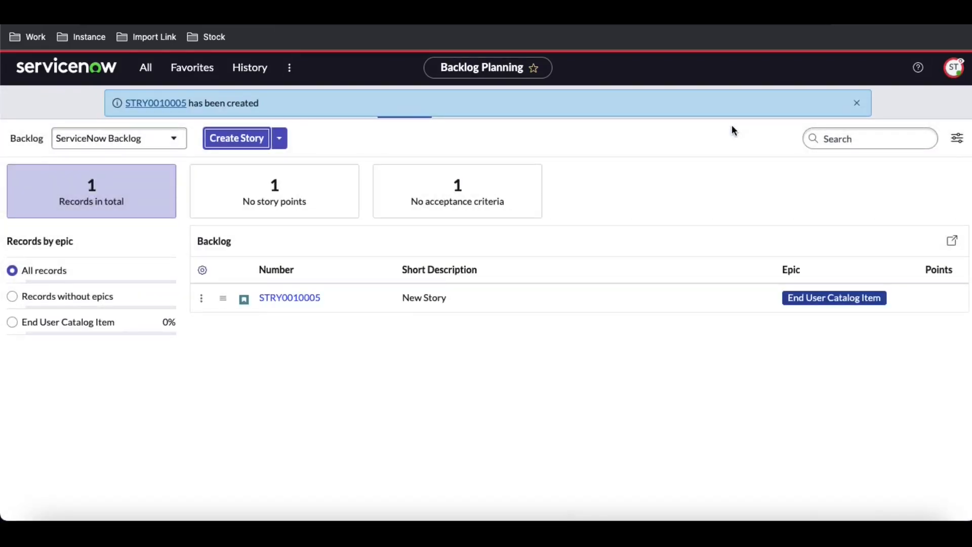
left_click(856, 102)
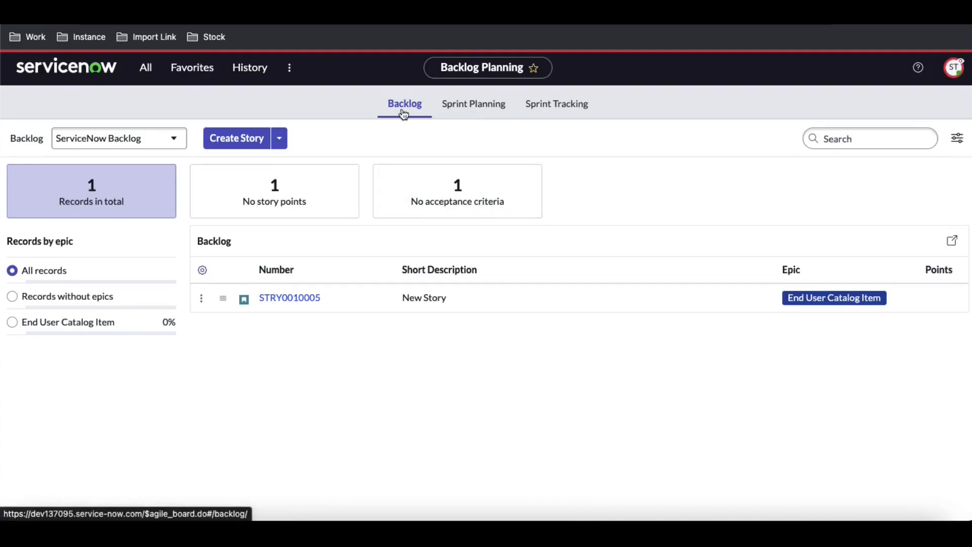
Compare the sprint planning view of Agile Developers 1 with the ServiceNow Backlog as the Scrum Team Member.
left_click(468, 109)
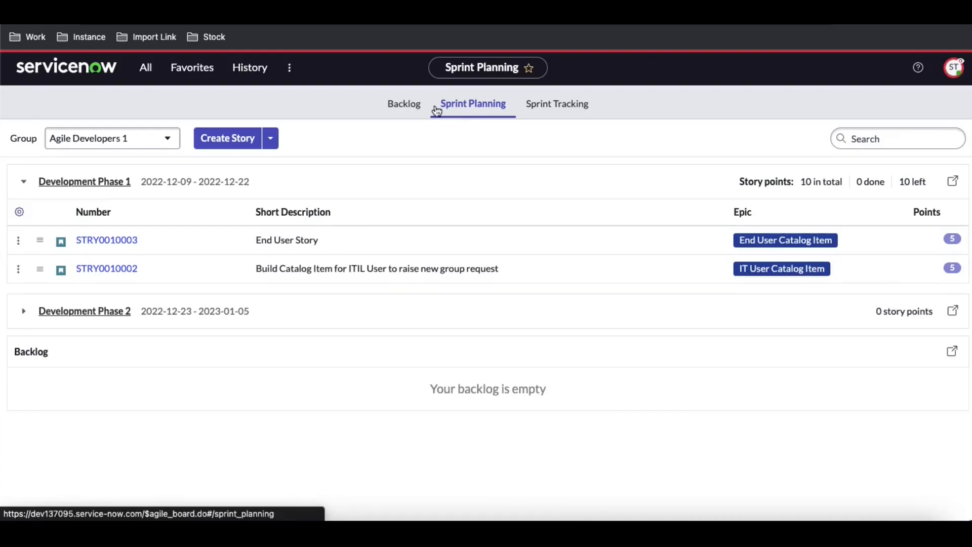
left_click(405, 109)
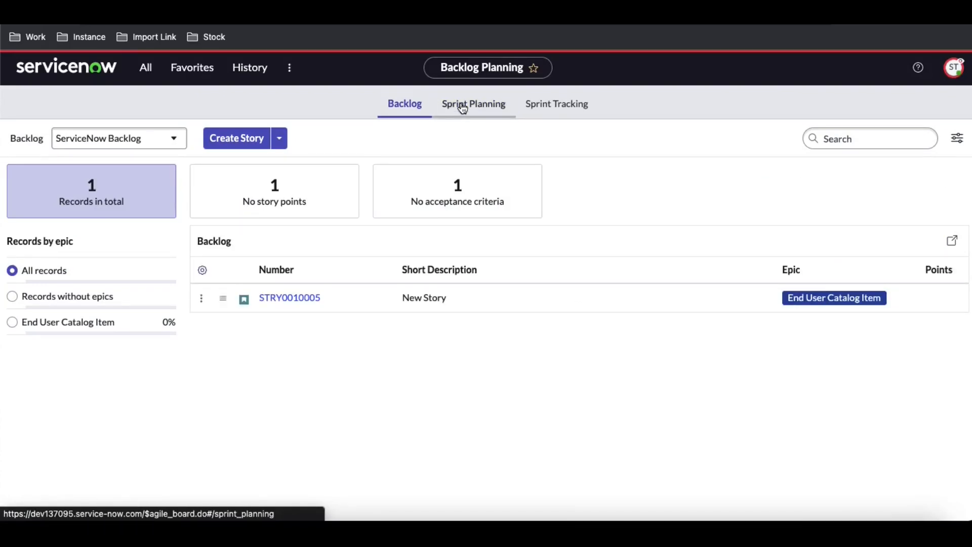
left_click(463, 109)
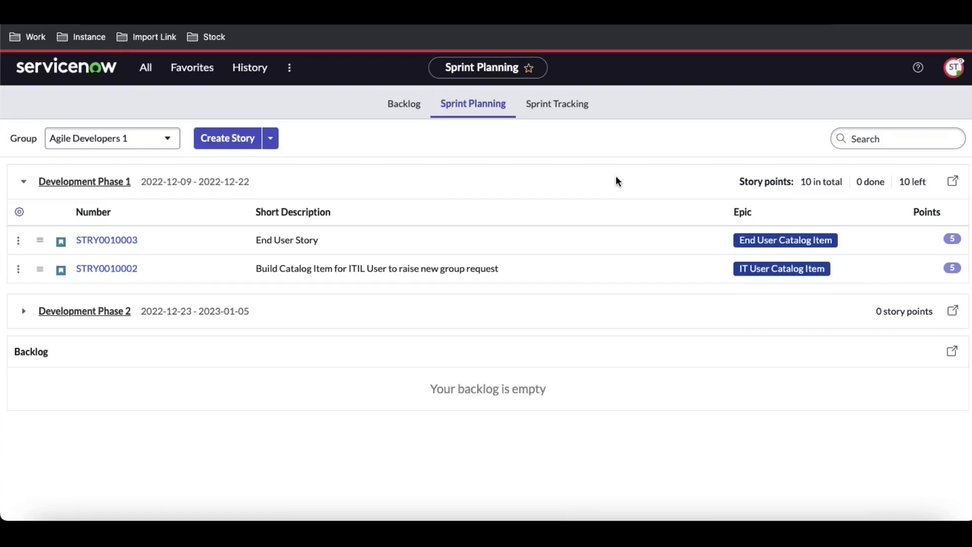
In sprint tracking, close the board's info pane and move the End User Story card through Ready for testing to Testing.
left_click(573, 106)
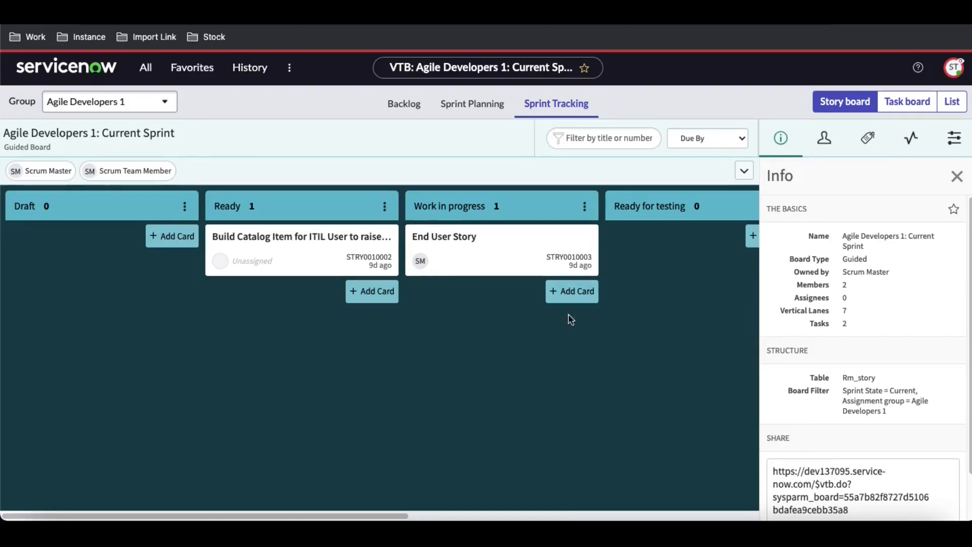
left_click_drag(497, 254, 648, 251)
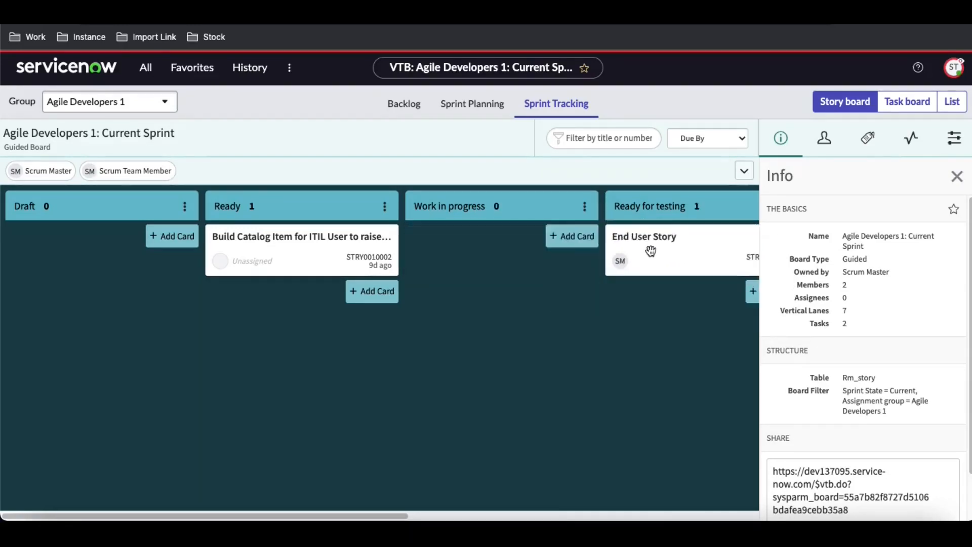
left_click(957, 177)
left_click_drag(719, 253, 636, 249)
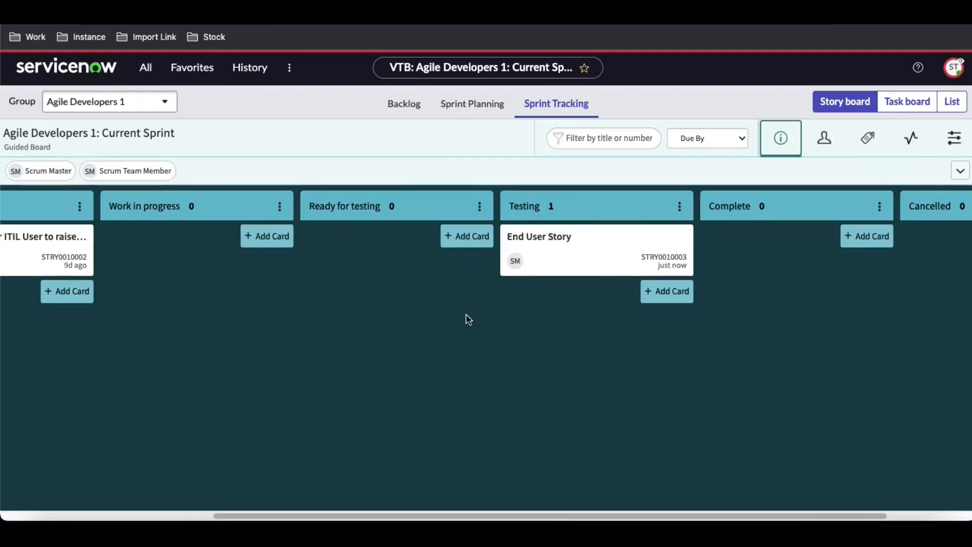
scroll(468, 319, "left", 6)
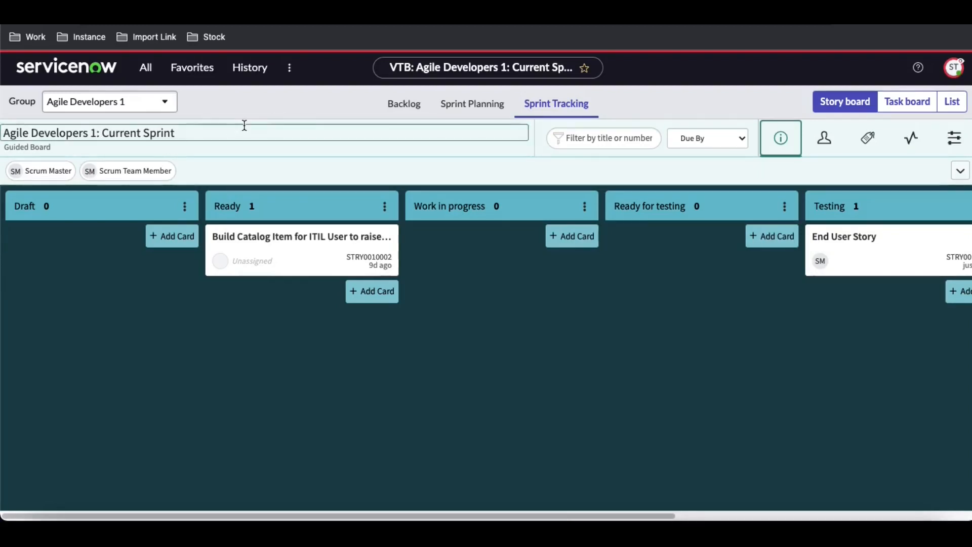
Check the sprint planning view, then move the Build Catalog Item story from Ready to Work in progress in sprint tracking.
left_click(470, 105)
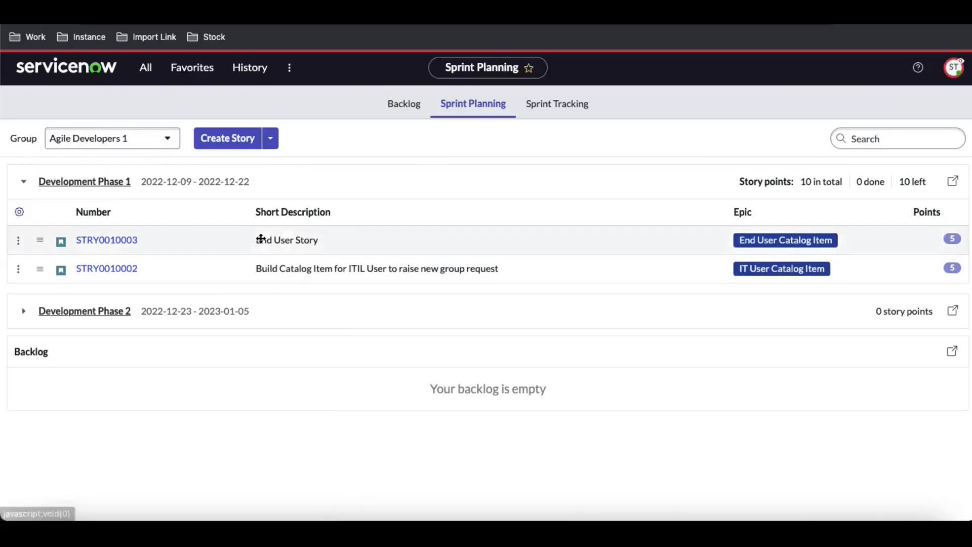
left_click(568, 110)
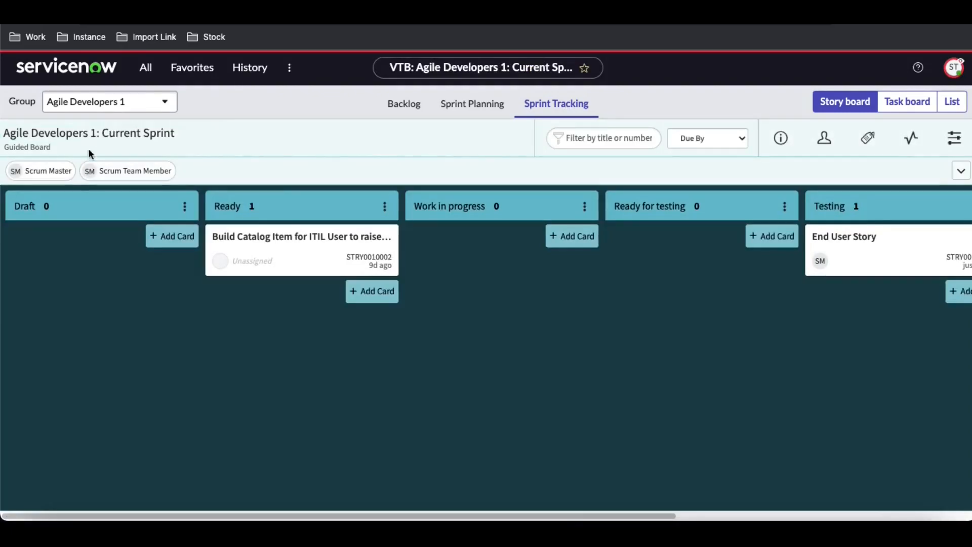
scroll(586, 304, "right", 5)
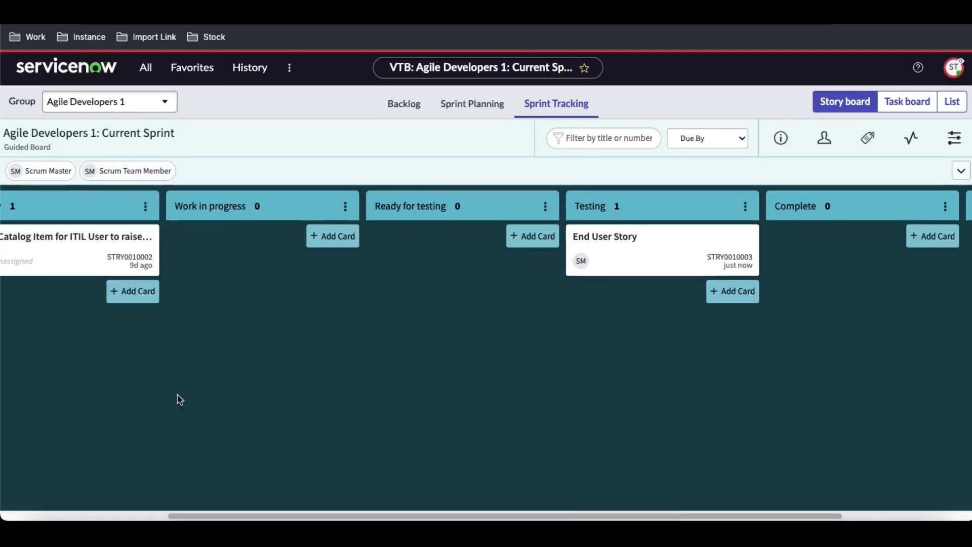
scroll(179, 399, "left", 5)
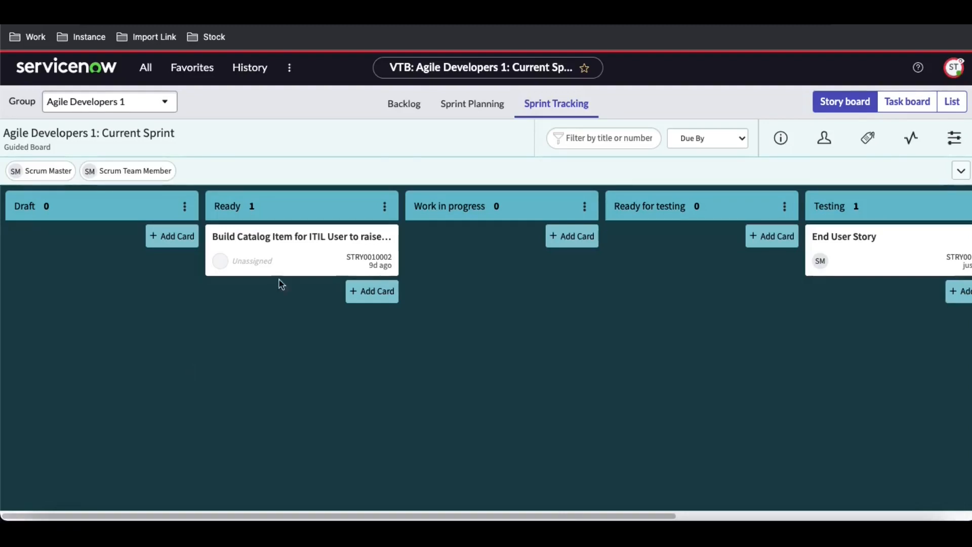
left_click_drag(288, 268, 426, 270)
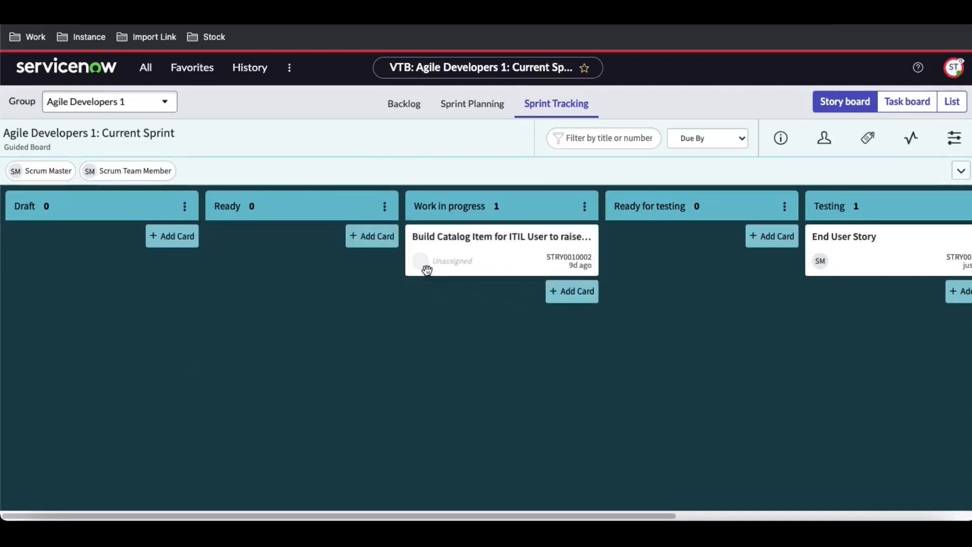
scroll(427, 270, "right", 3)
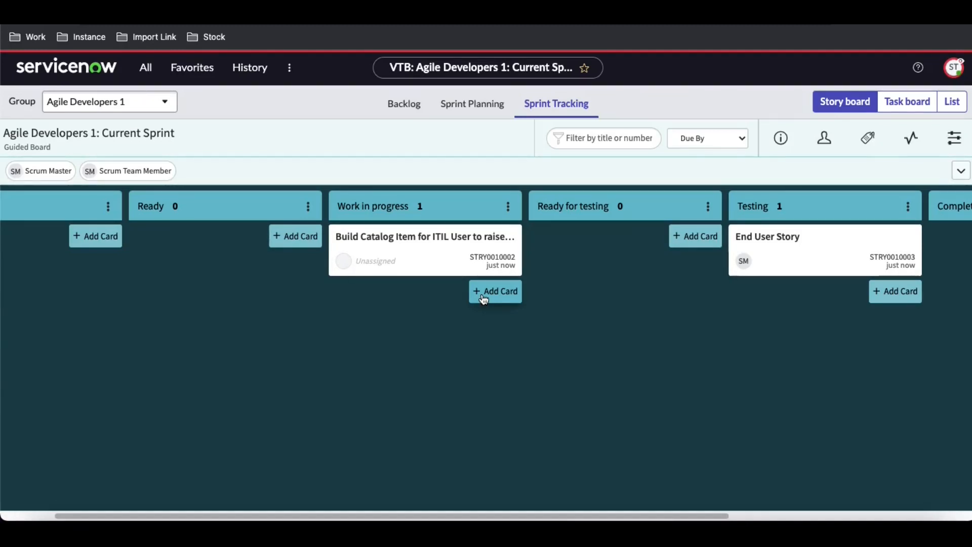
scroll(483, 298, "right", 3)
Show the current sprint's task board and open the full story list with rm_story.LIST.
left_click(913, 105)
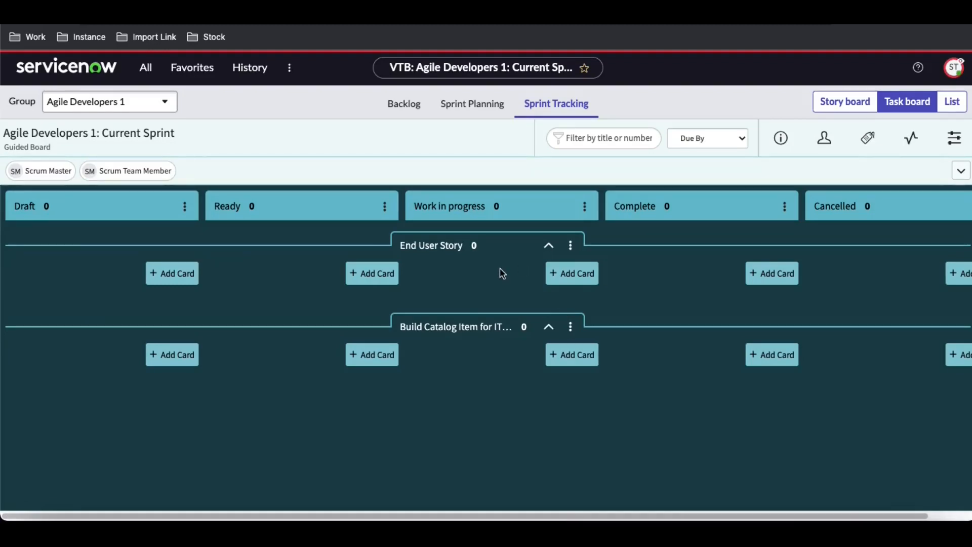
left_click(145, 67)
type("agile")
key("ctrl+a")
type("rm_s")
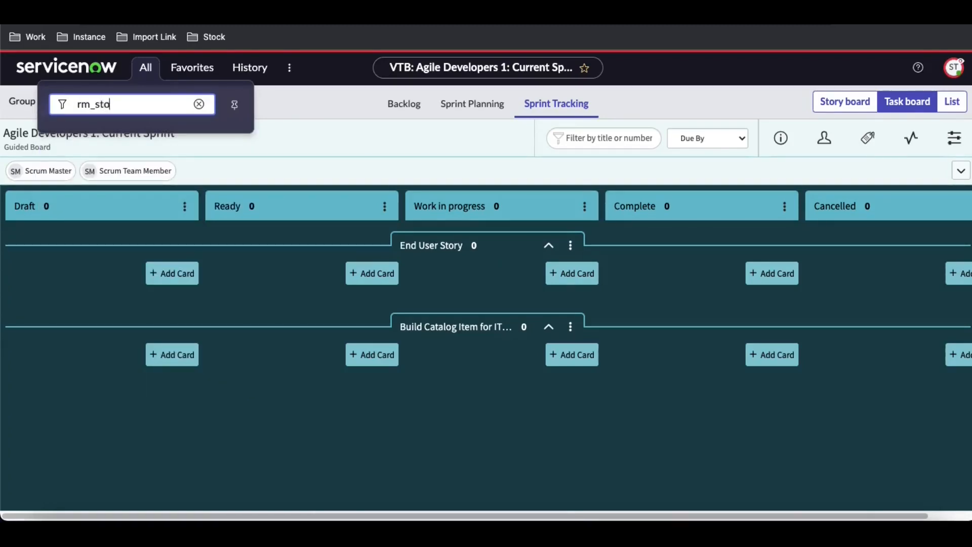
type("tory.LIST")
key("Return")
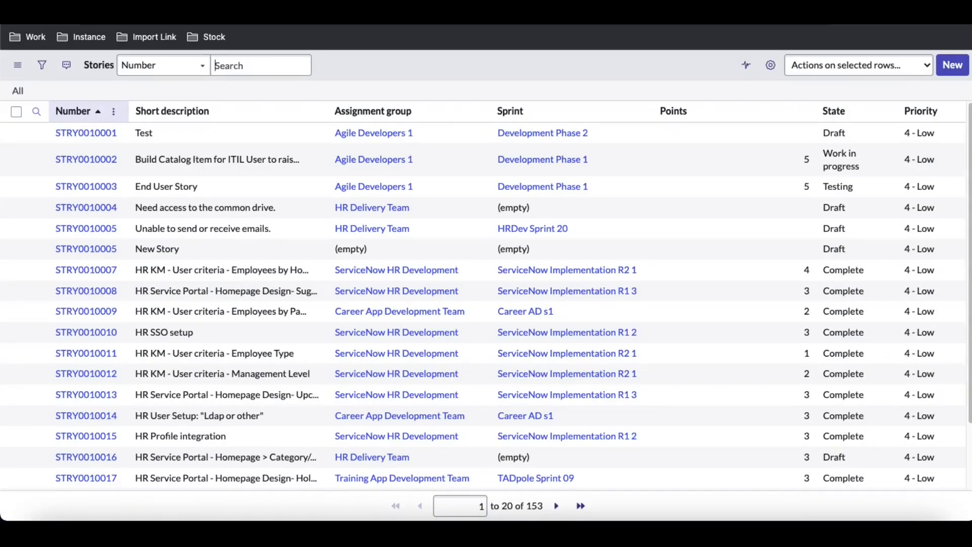
Open the End User Story record and add scrum tasks to it: 1 Analysis and 2 Coding.
left_click(95, 192)
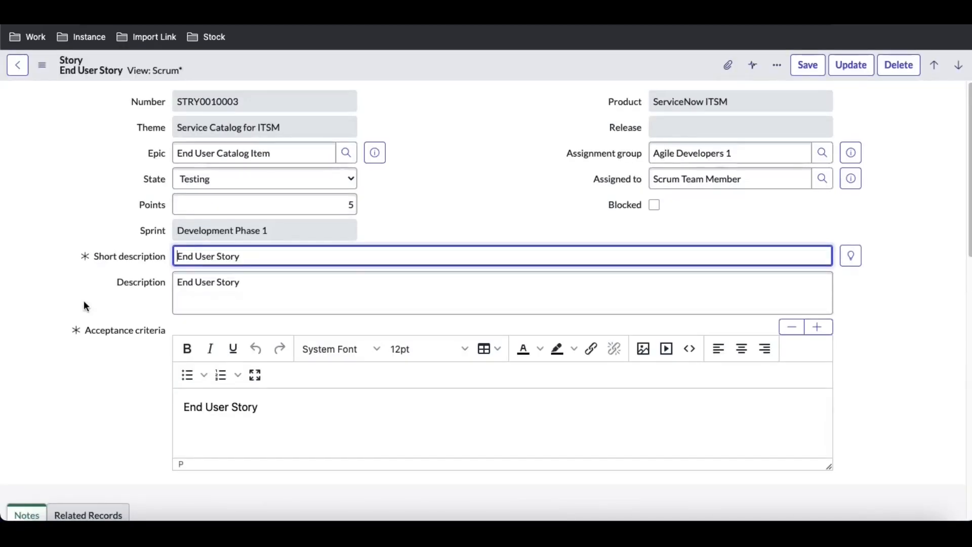
scroll(86, 307, "down", 10)
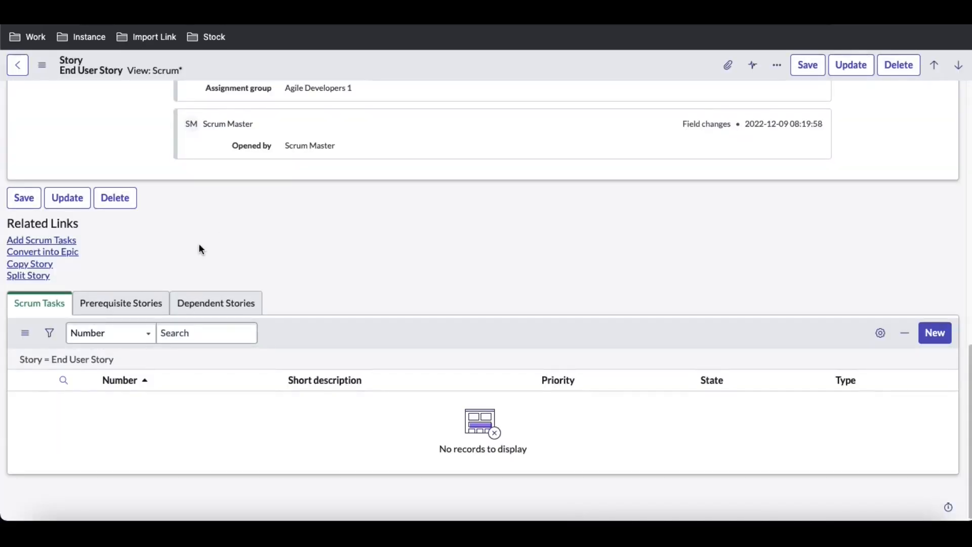
left_click(68, 245)
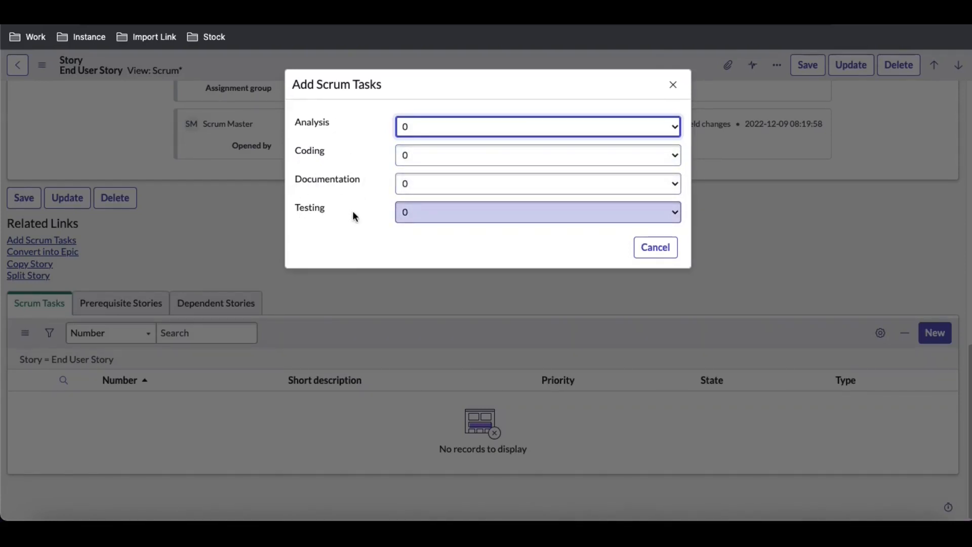
left_click(463, 126)
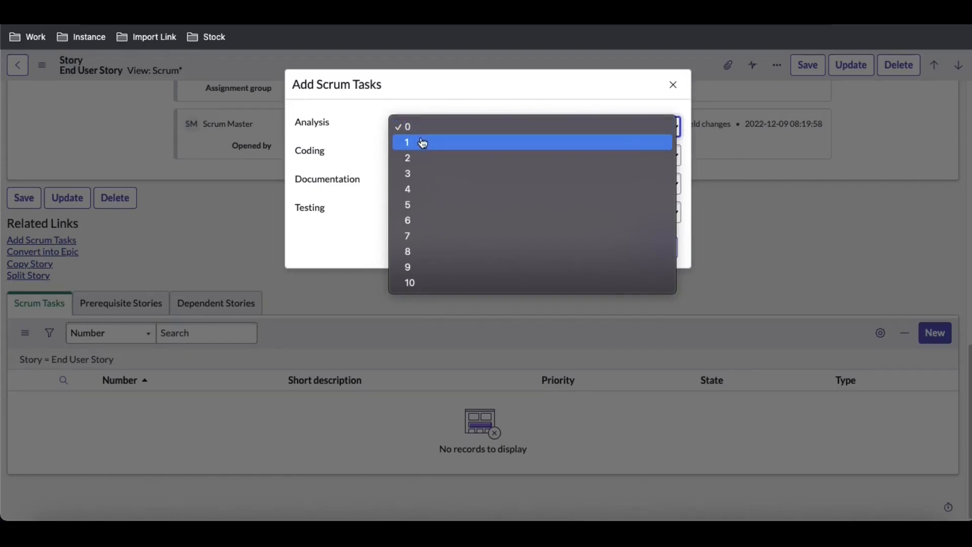
left_click(424, 144)
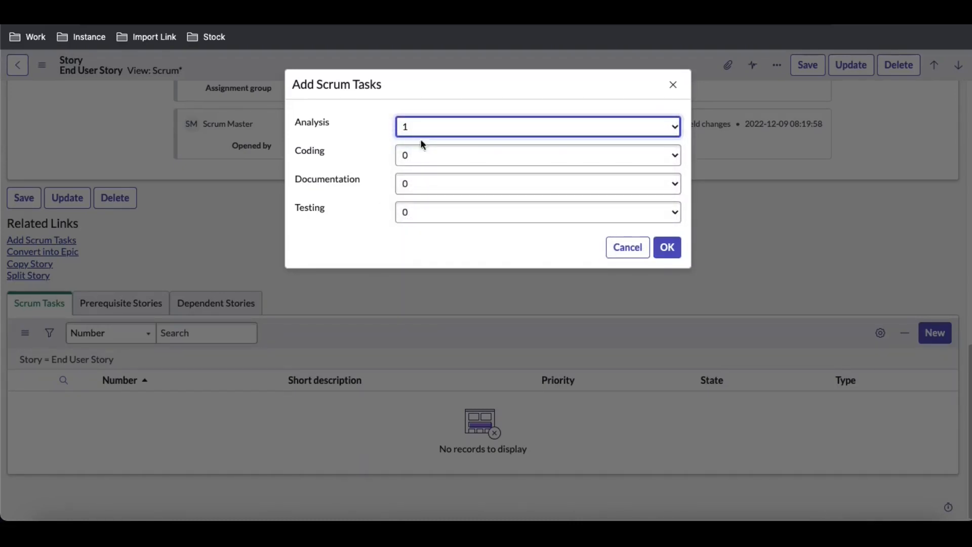
left_click(419, 155)
left_click(414, 192)
left_click(668, 247)
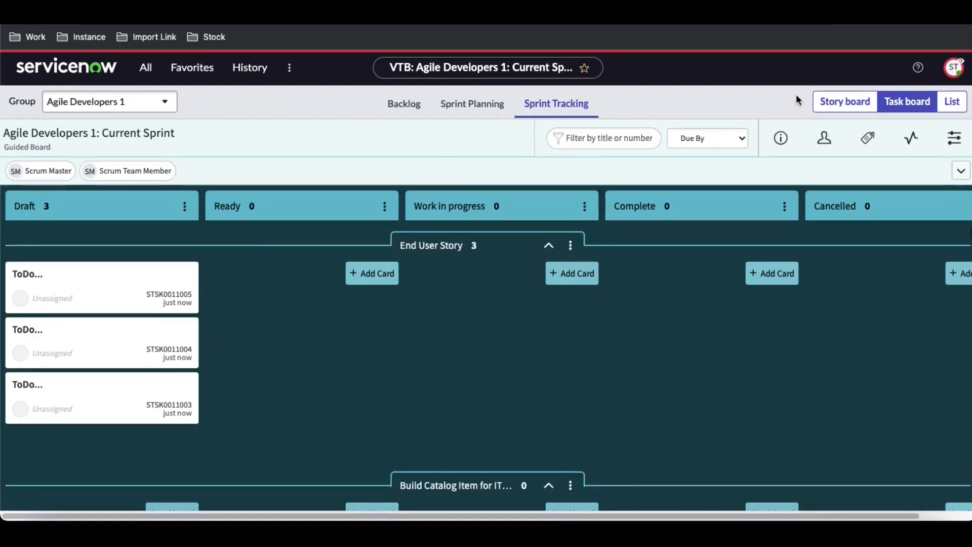
Compare the story board with the task board, and move scrum tasks STSK0011004 and STSK0011003 of End User Story to Complete.
left_click(855, 102)
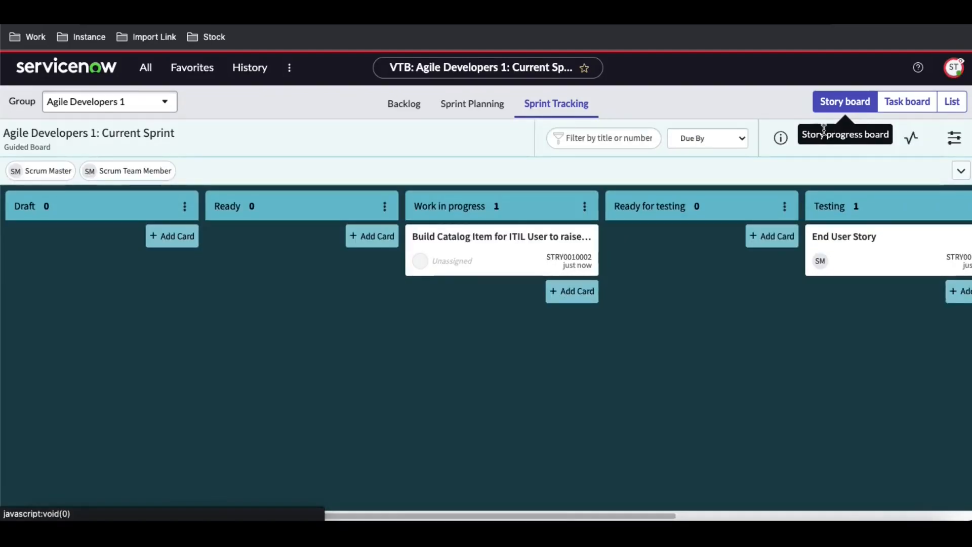
left_click(896, 112)
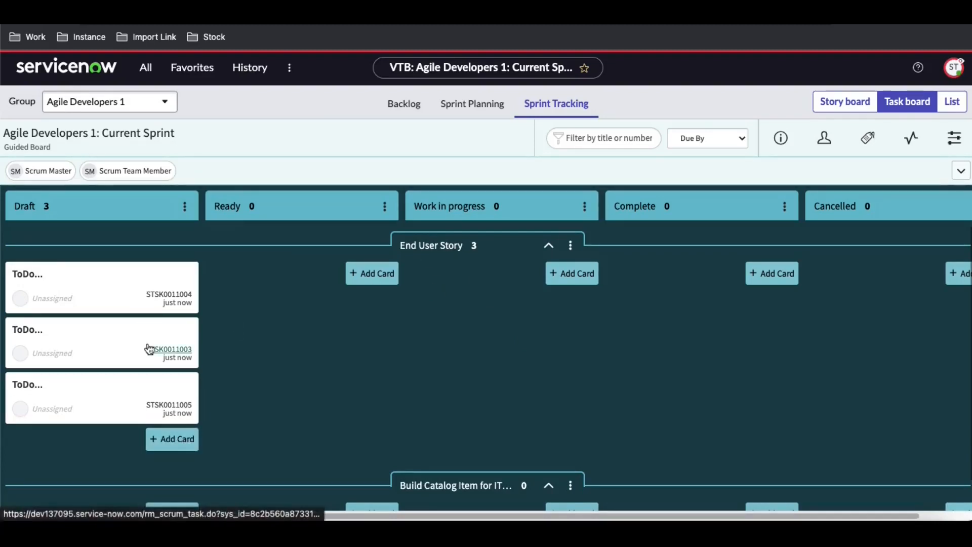
left_click_drag(142, 300, 658, 290)
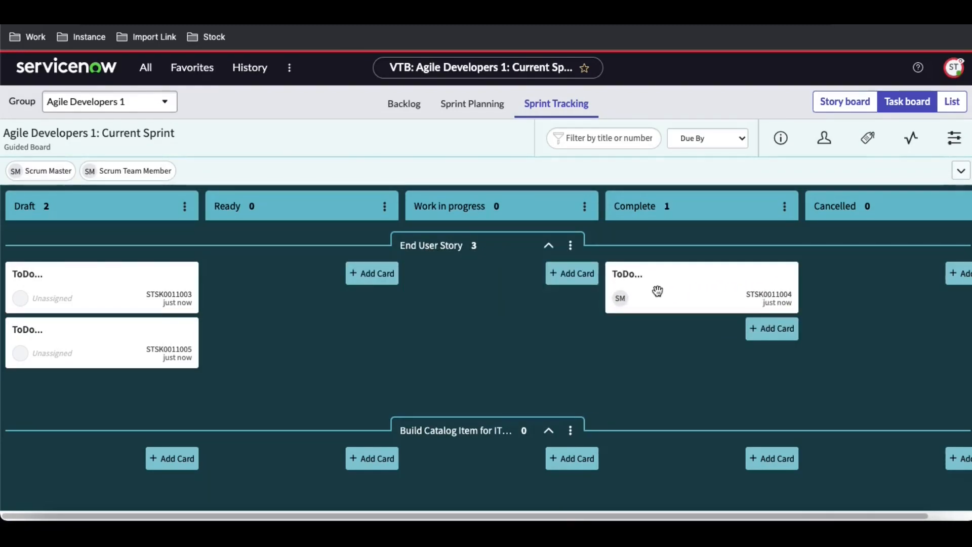
mouse_move(145, 373)
left_click_drag(113, 289, 617, 265)
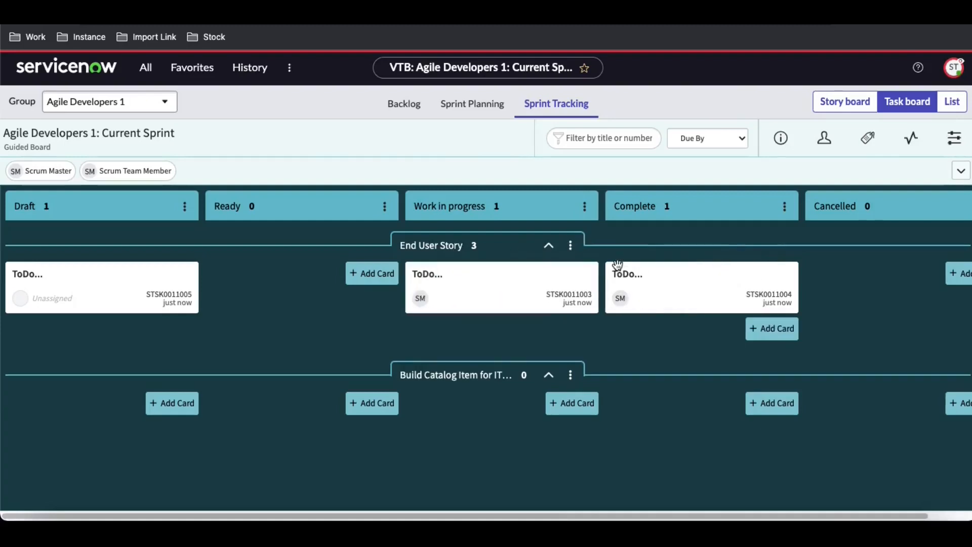
left_click_drag(515, 292, 679, 317)
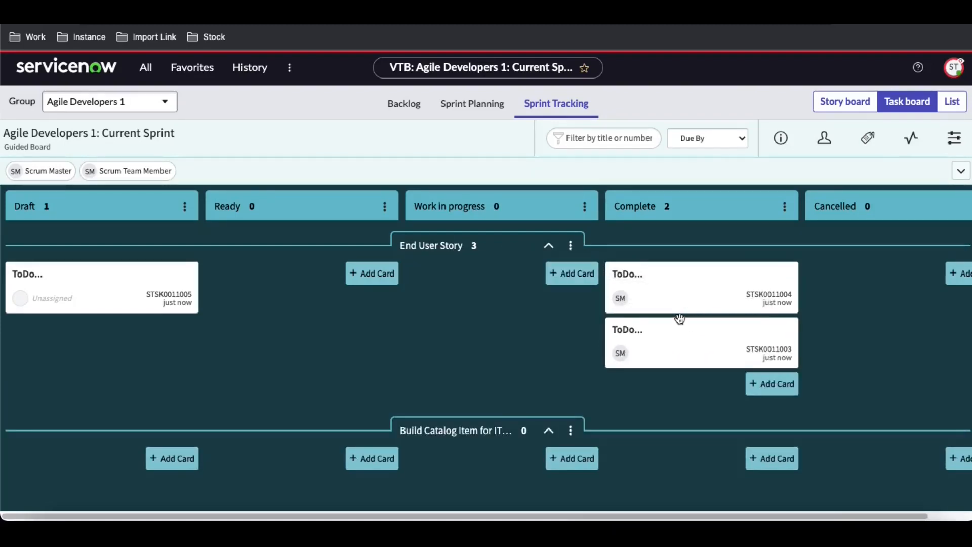
Add a scrum task under End User Story in Work in progress with short description Testing and type Testing, and submit it.
left_click(564, 275)
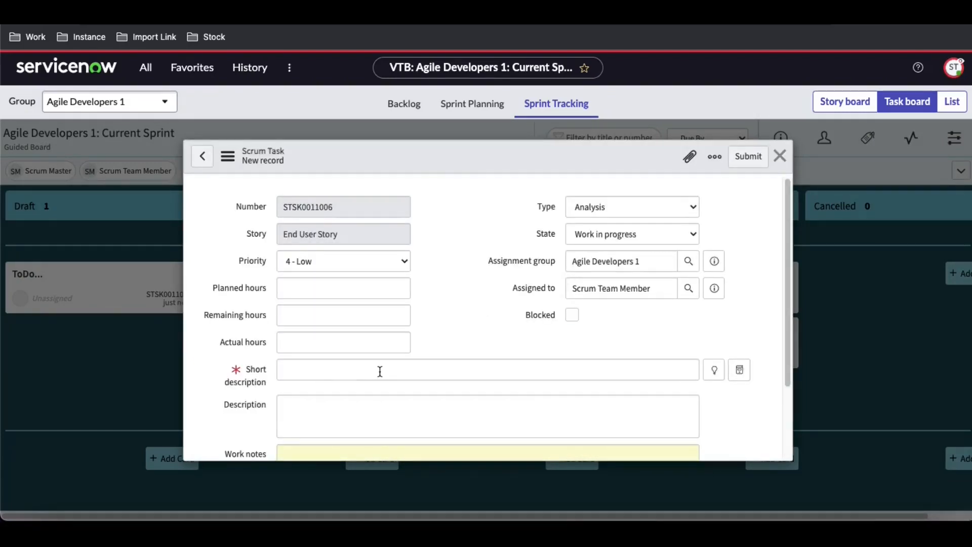
left_click(595, 211)
left_click(491, 264)
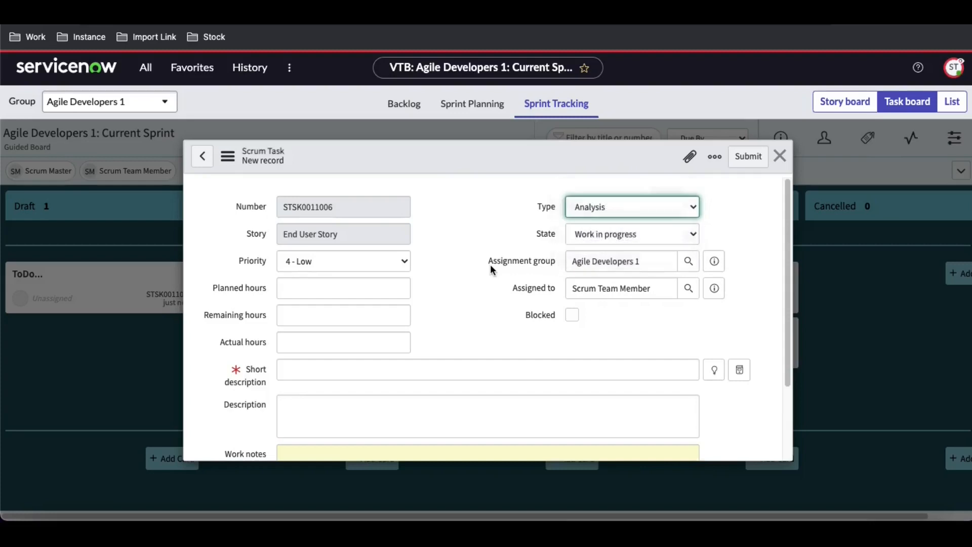
scroll(490, 264, "down", 1)
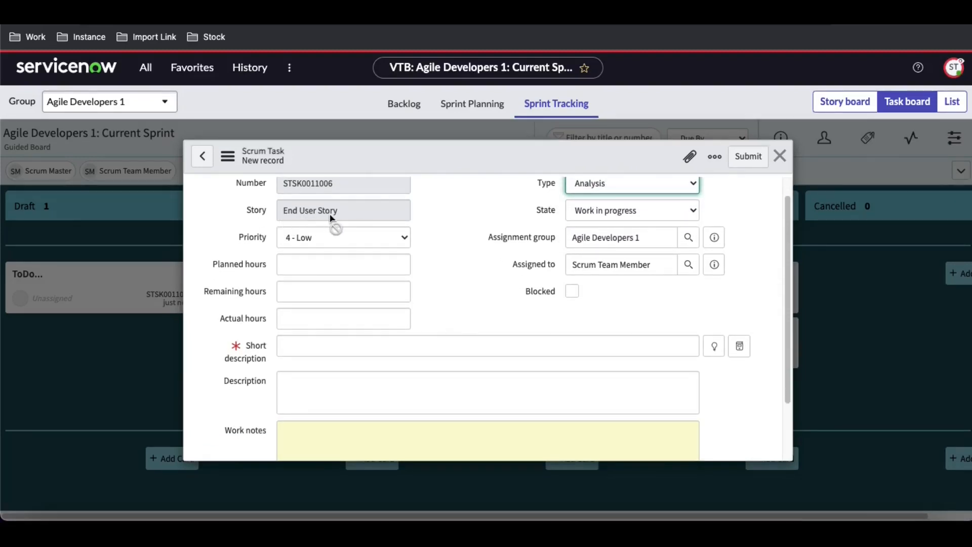
scroll(319, 302, "down", 3)
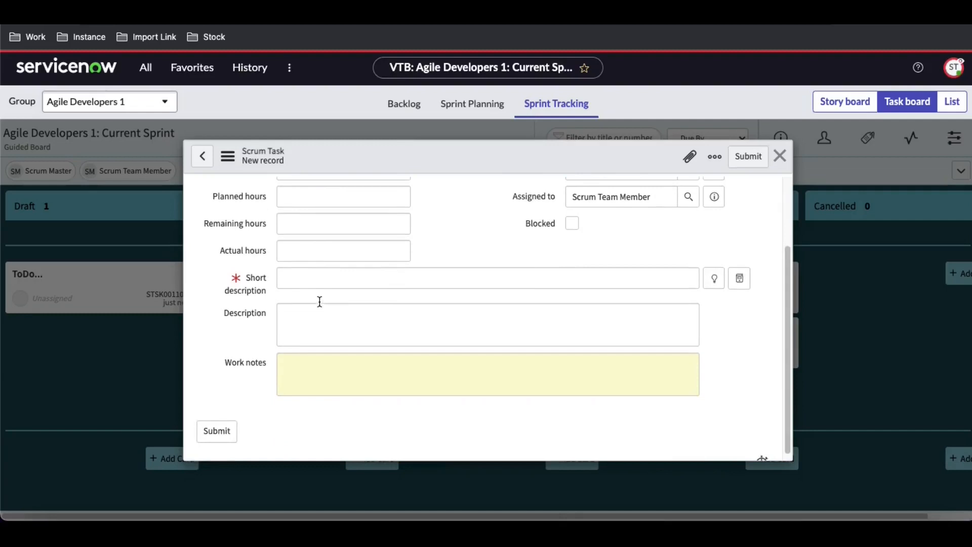
left_click(302, 278)
scroll(462, 269, "up", 3)
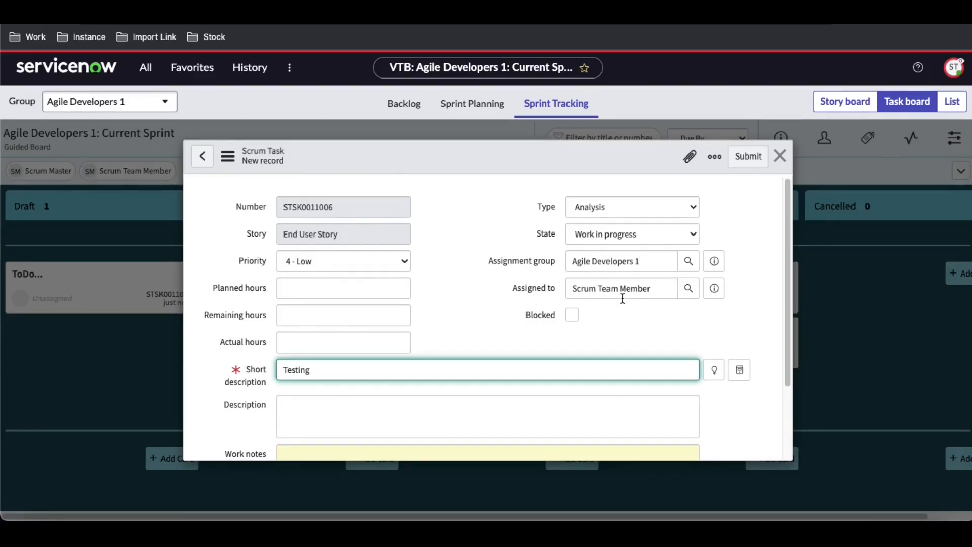
left_click(620, 205)
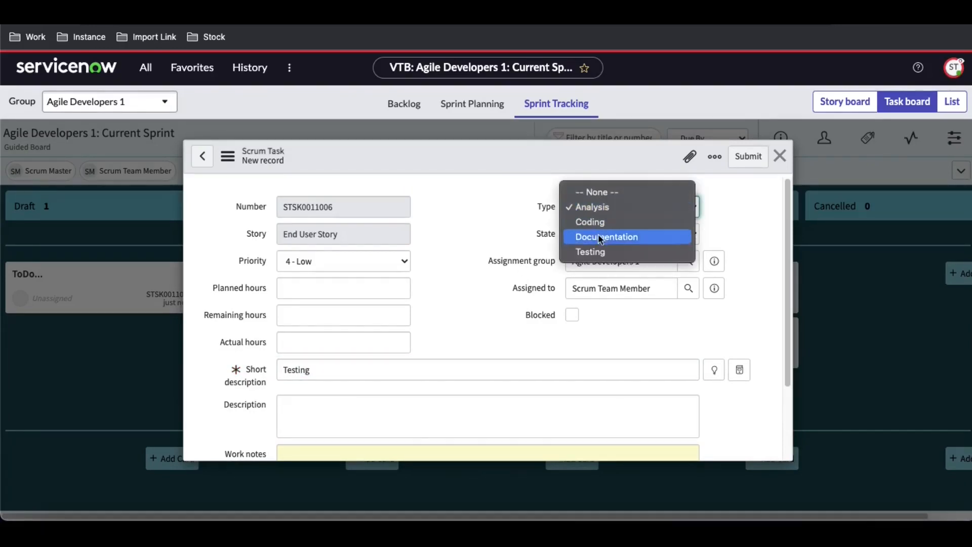
left_click(595, 248)
left_click(749, 163)
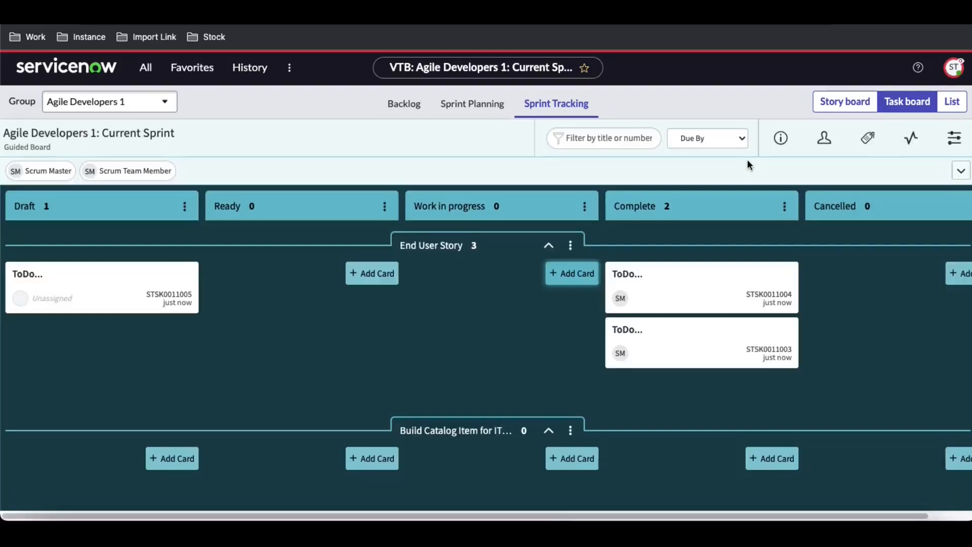
Move the Testing scrum task to Complete, set its test result to Pass and update the record.
left_click_drag(529, 277, 686, 302)
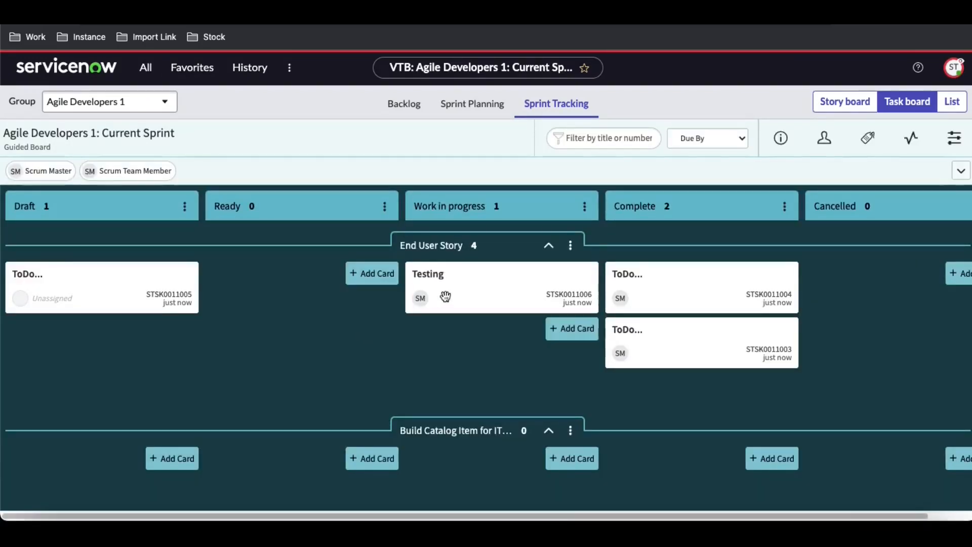
left_click_drag(459, 295, 630, 320)
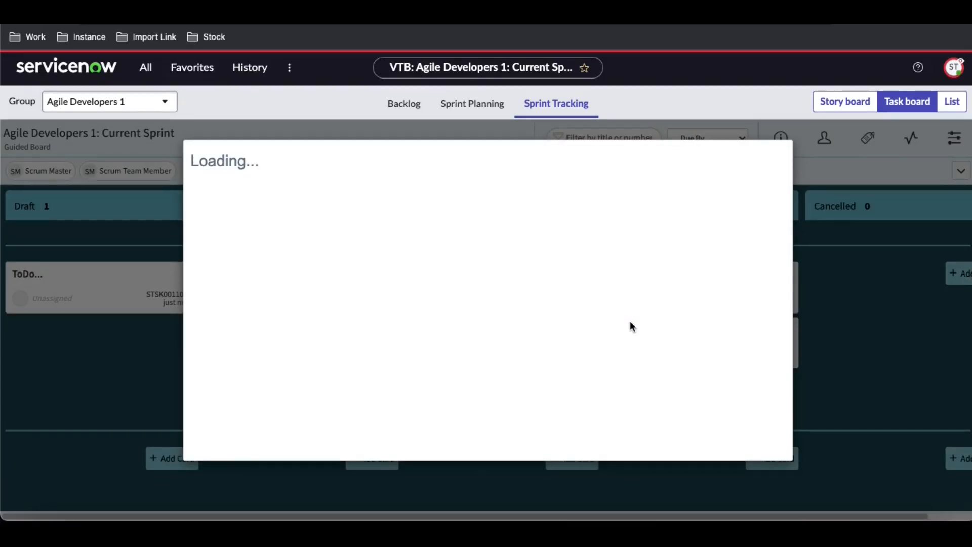
scroll(631, 320, "down", 3)
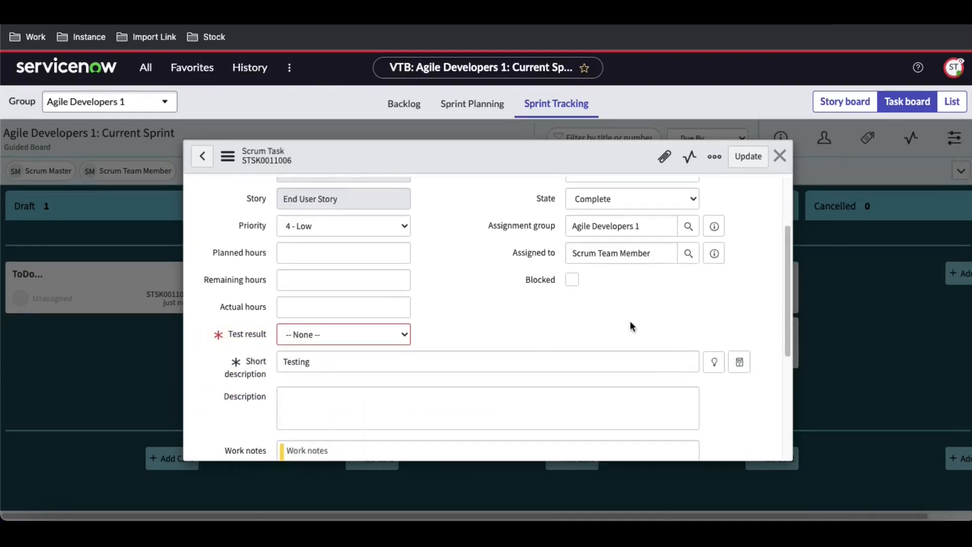
left_click(332, 252)
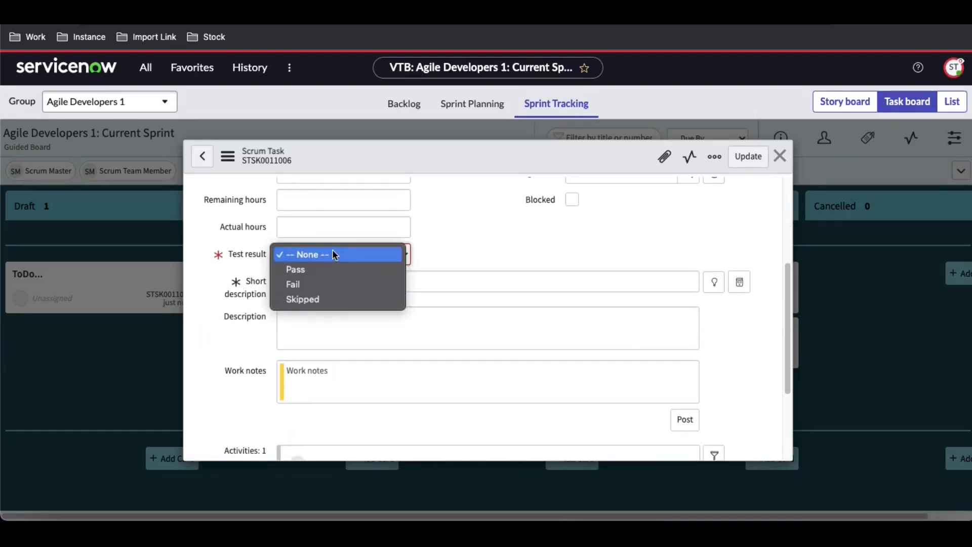
left_click(299, 274)
left_click(753, 159)
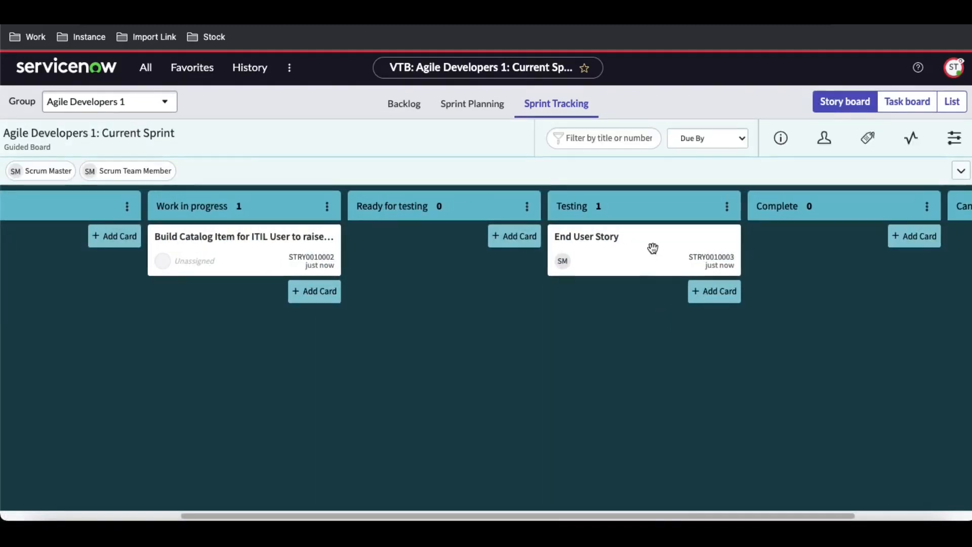
Open the End User Story record from its story board card and review the states of its scrum tasks.
left_click(636, 250)
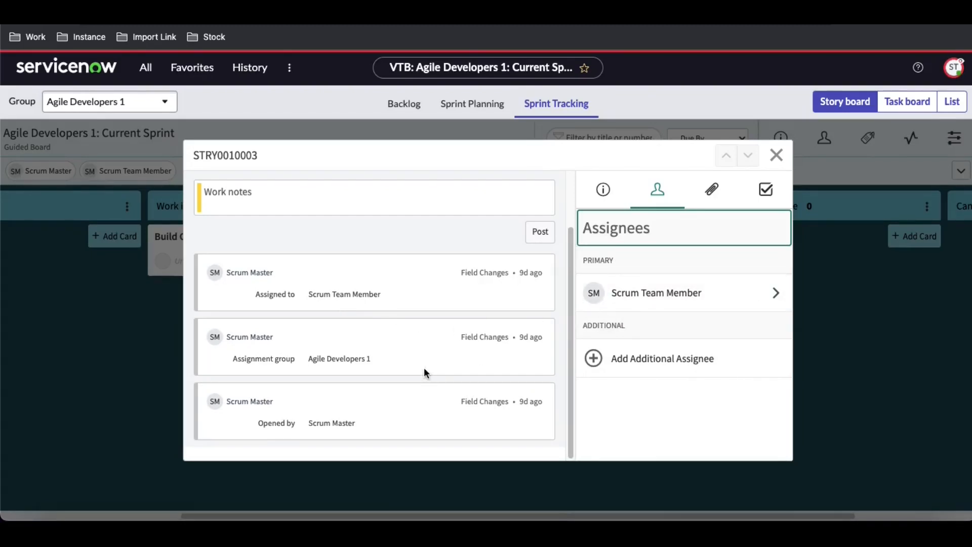
scroll(424, 372, "up", 2)
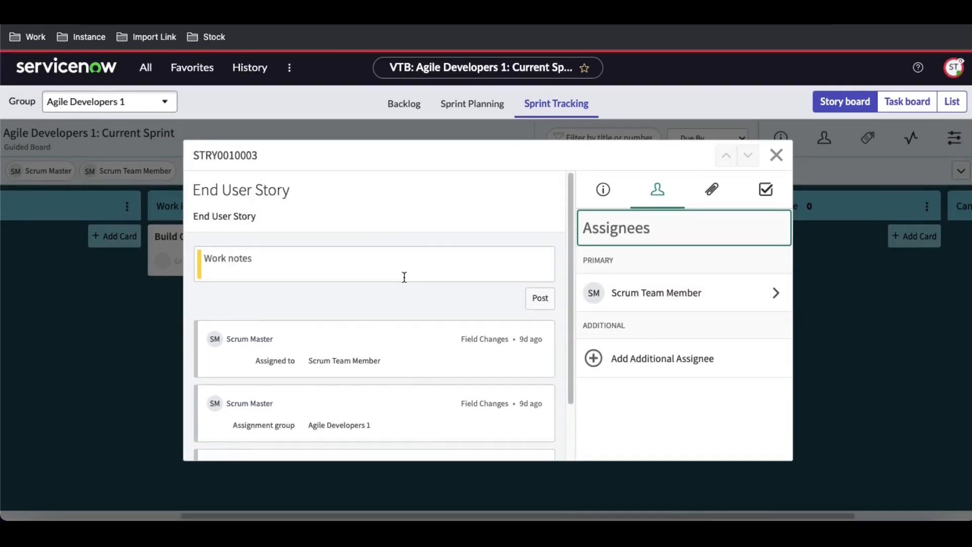
left_click(227, 161)
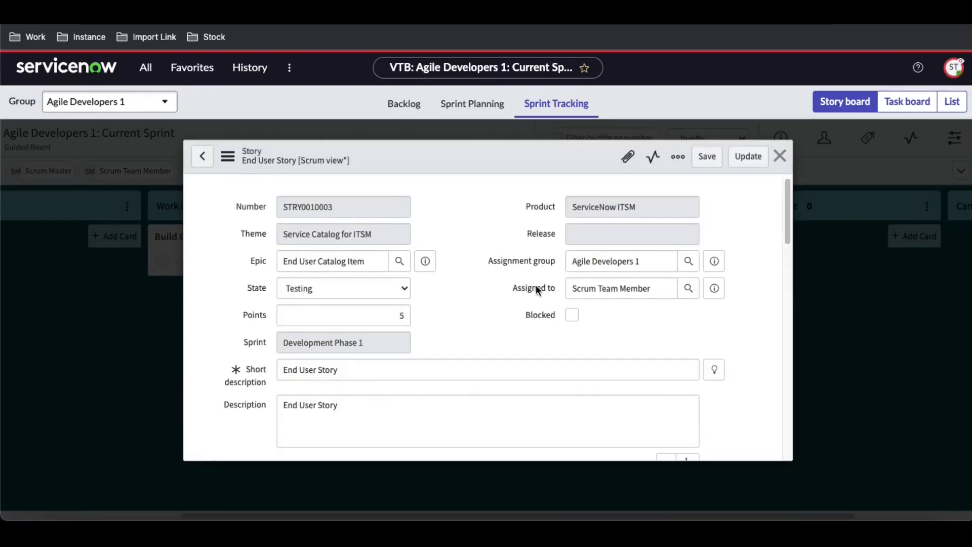
scroll(535, 286, "down", 15)
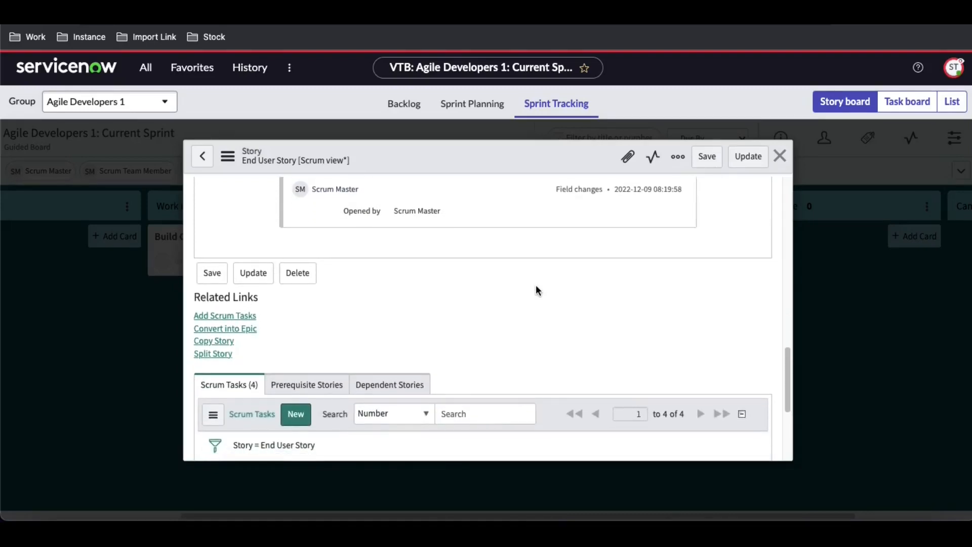
scroll(536, 285, "down", 5)
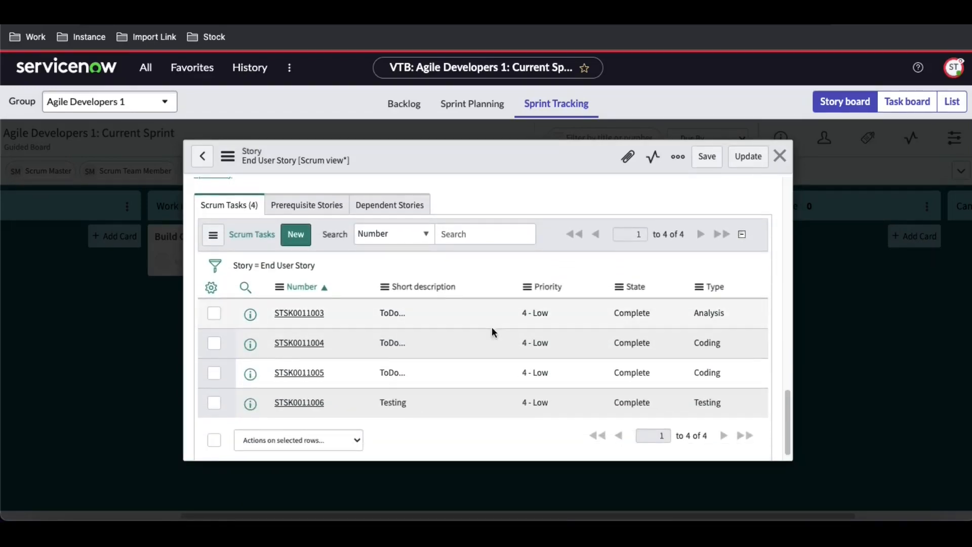
scroll(482, 366, "down", 2)
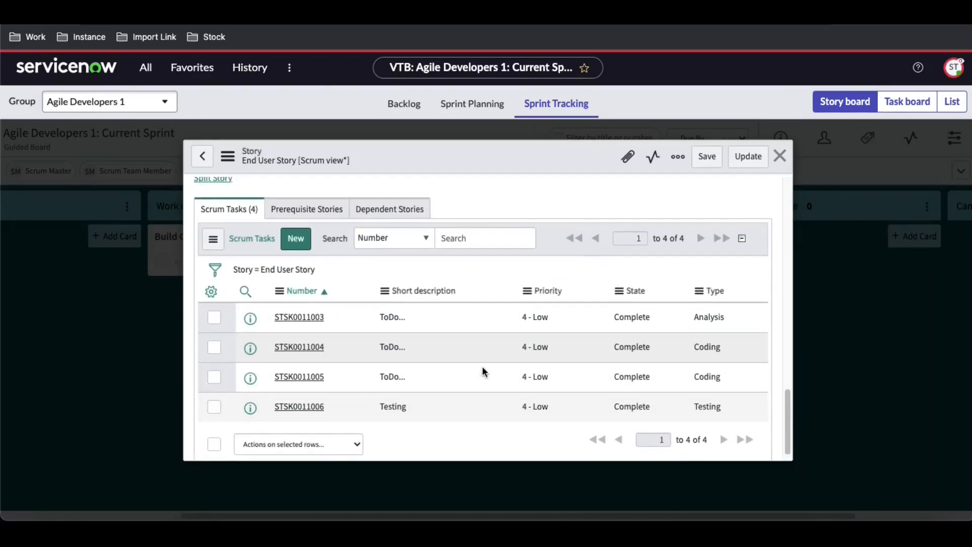
left_click(779, 158)
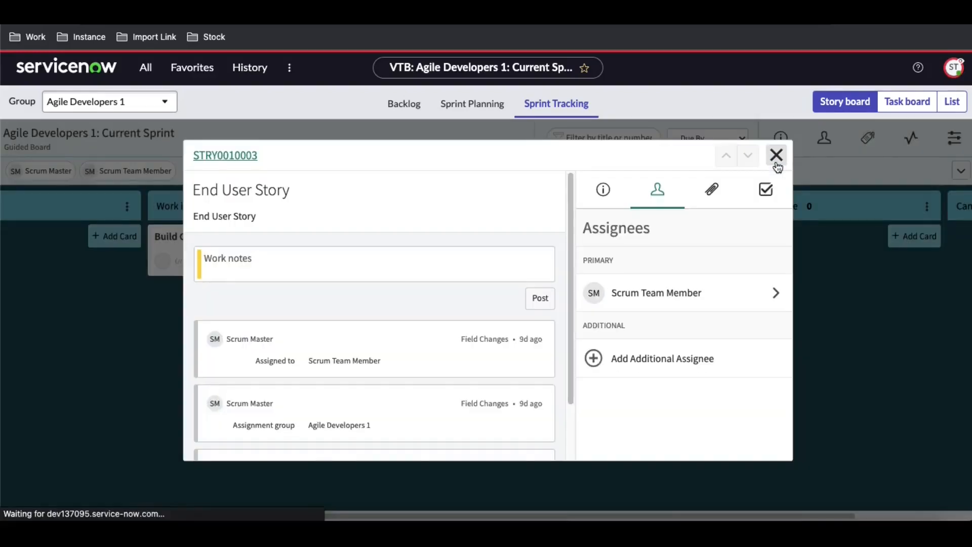
left_click(777, 164)
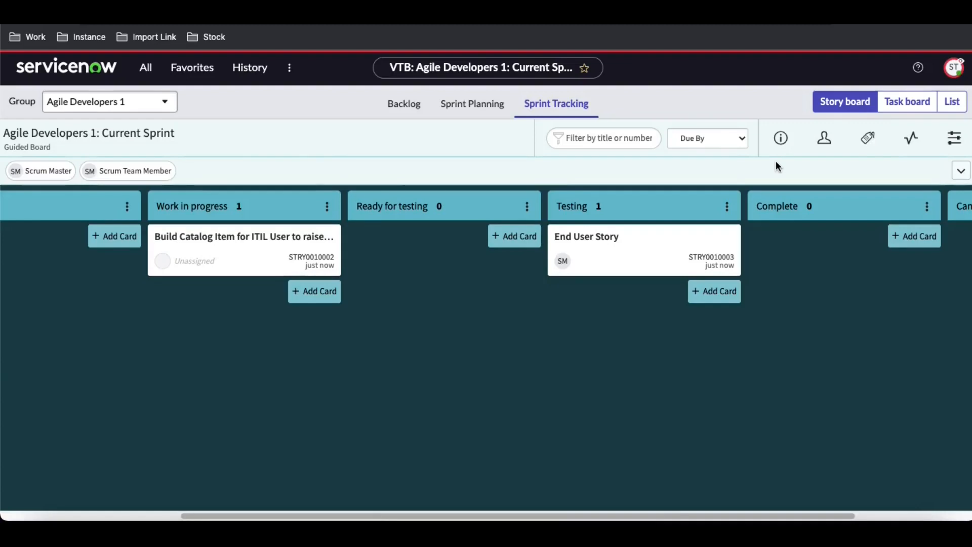
Review the current sprint on the task board and in the story progress list, including the columns available, and collapse both stories.
left_click(906, 106)
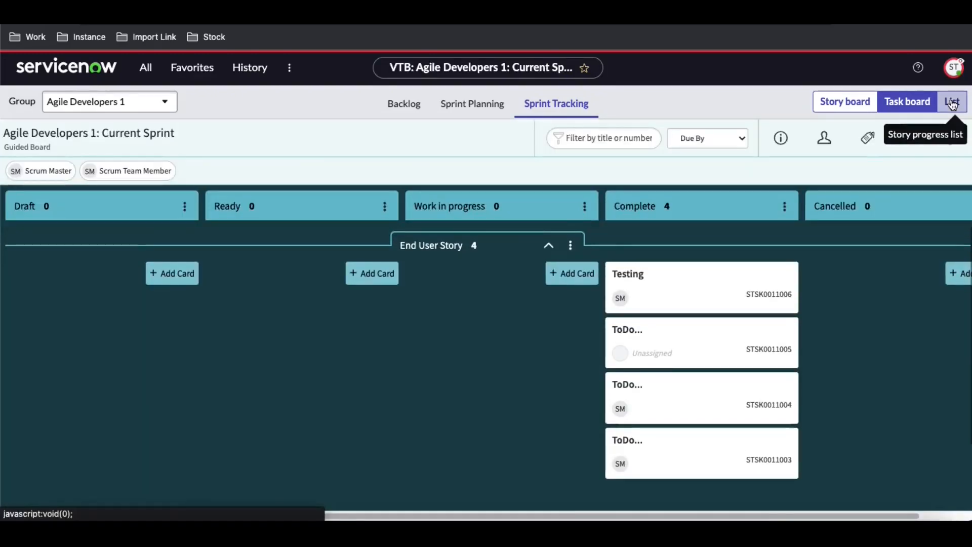
left_click(952, 104)
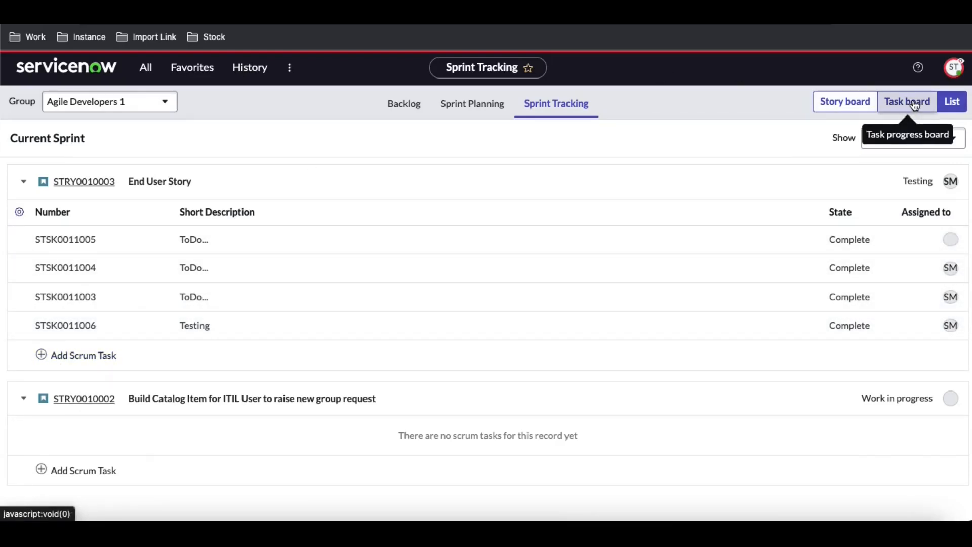
left_click(20, 213)
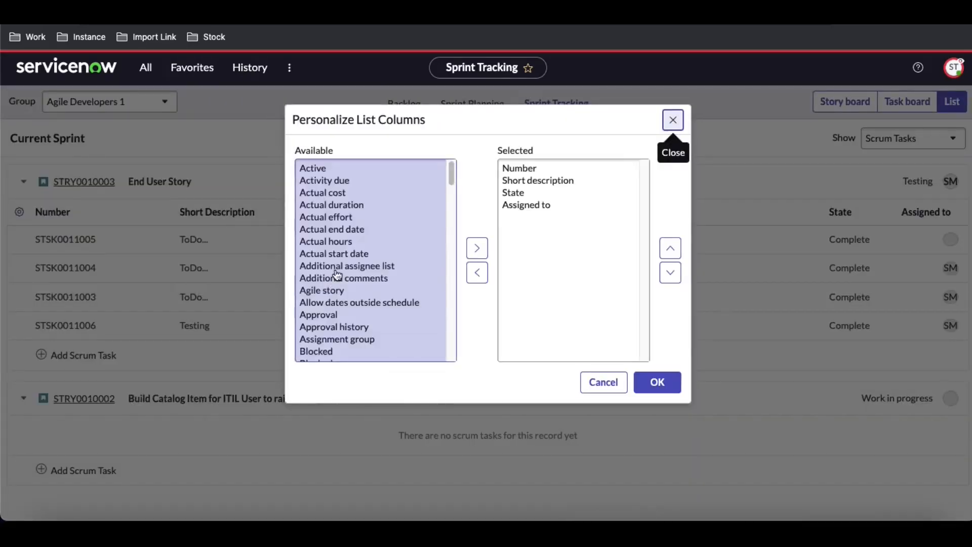
scroll(341, 233, "down", 20)
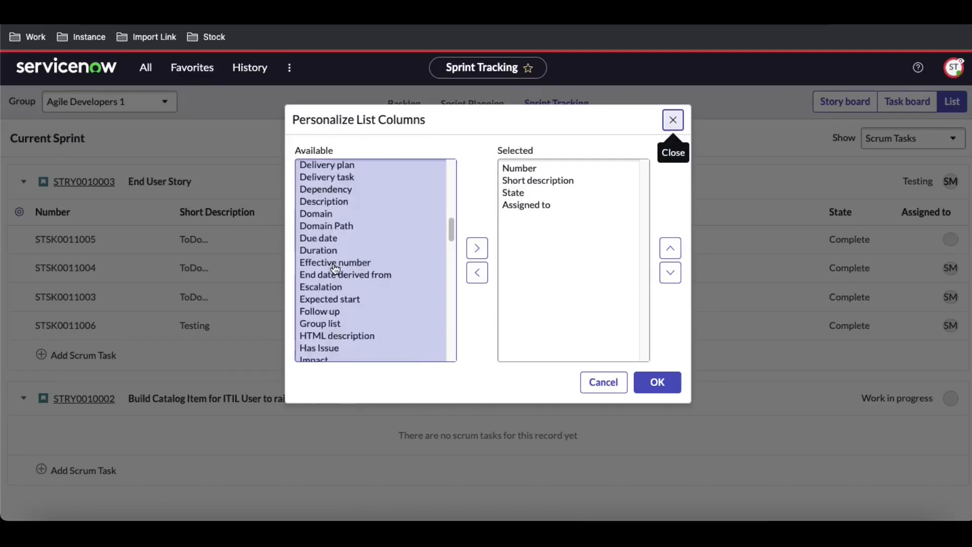
scroll(334, 268, "down", 5)
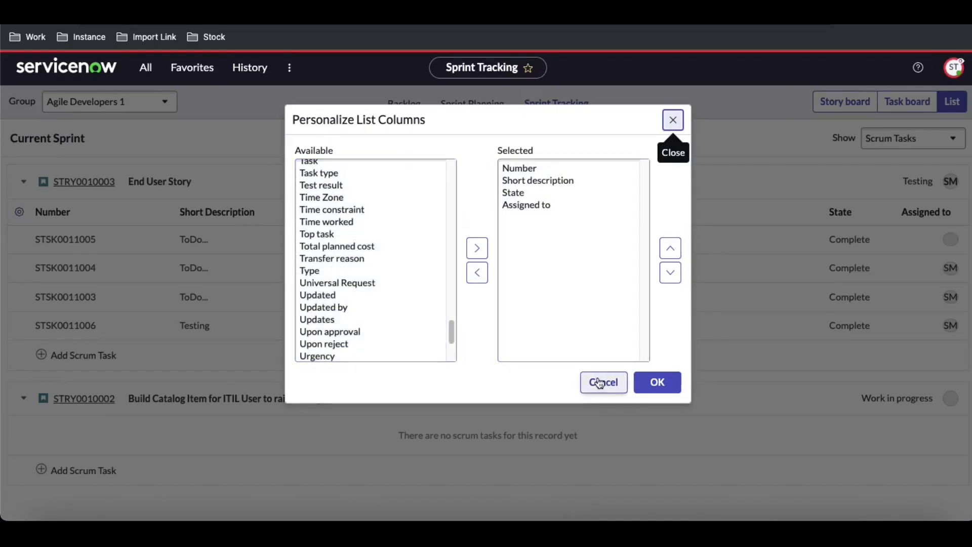
left_click(603, 382)
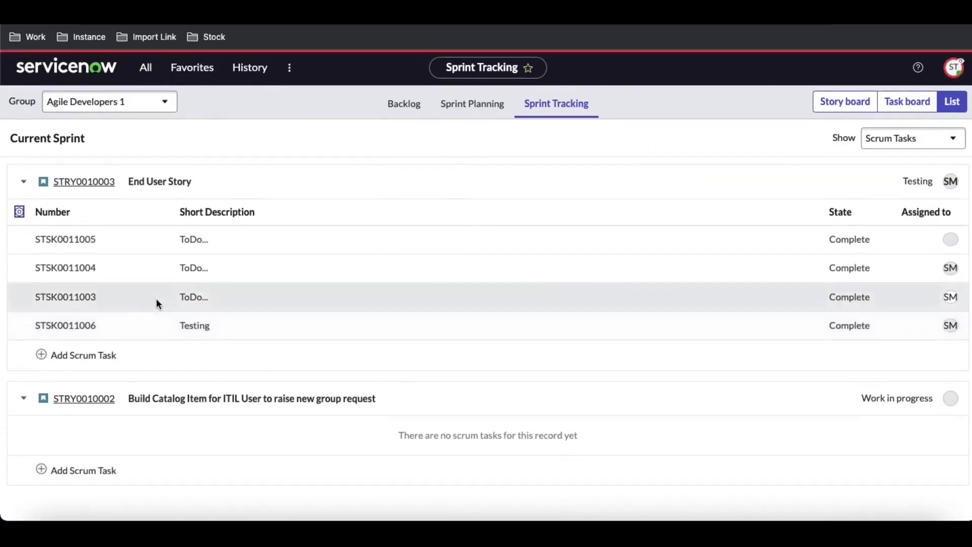
left_click(25, 183)
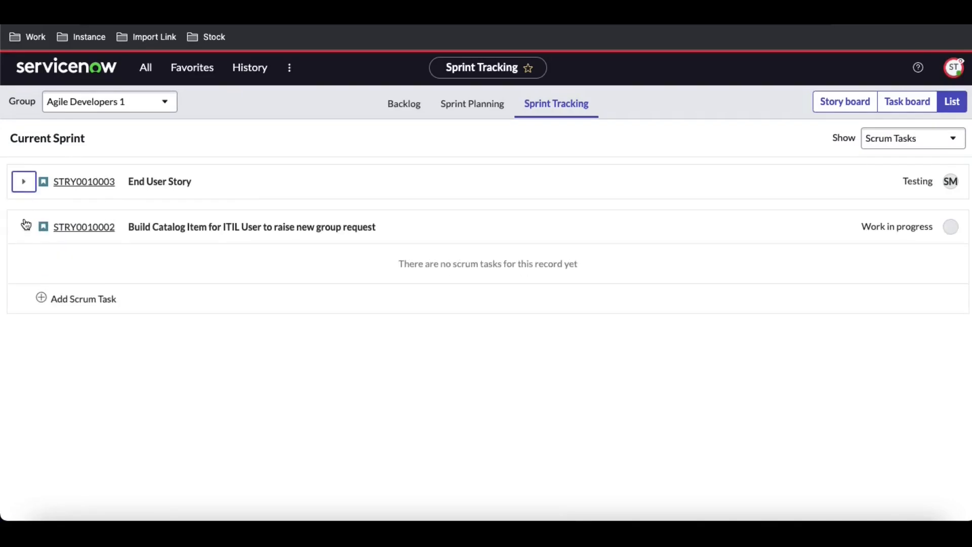
left_click(26, 224)
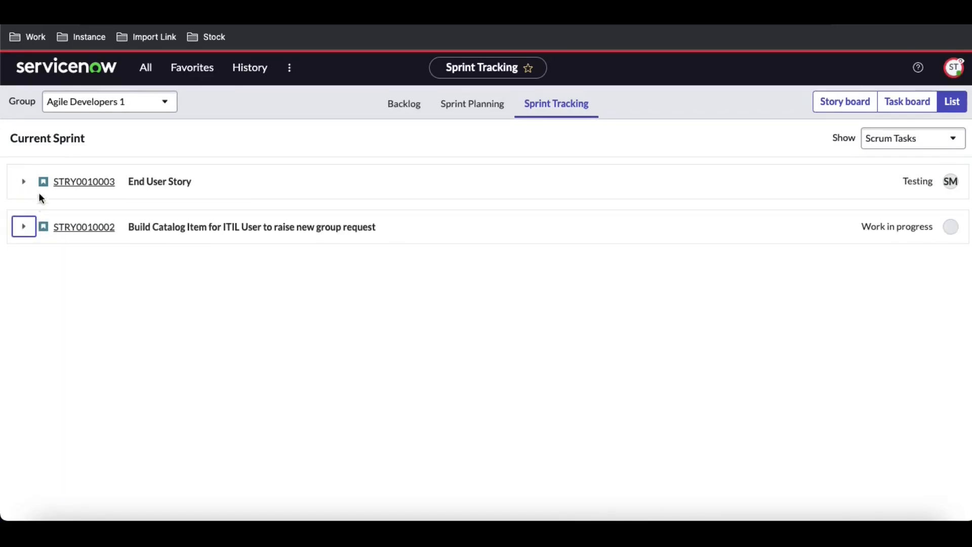
Check the story points of Development Phase 1 in sprint planning and return to the sprint's story board.
left_click(469, 107)
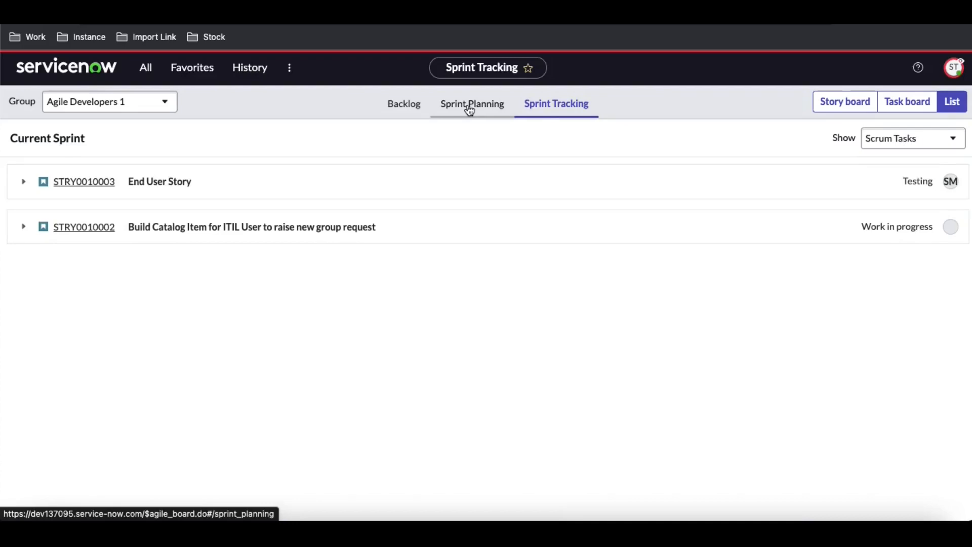
left_click(557, 107)
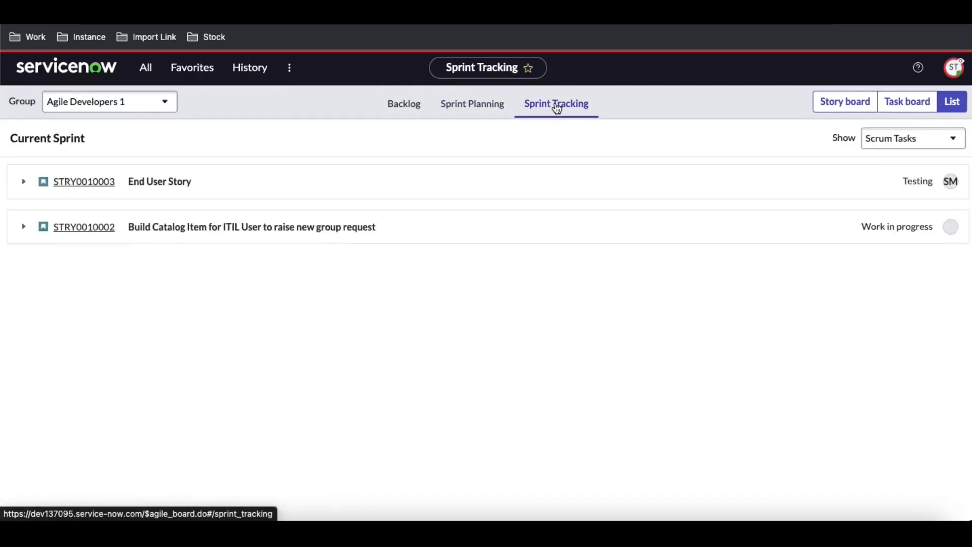
left_click(845, 101)
left_click(471, 107)
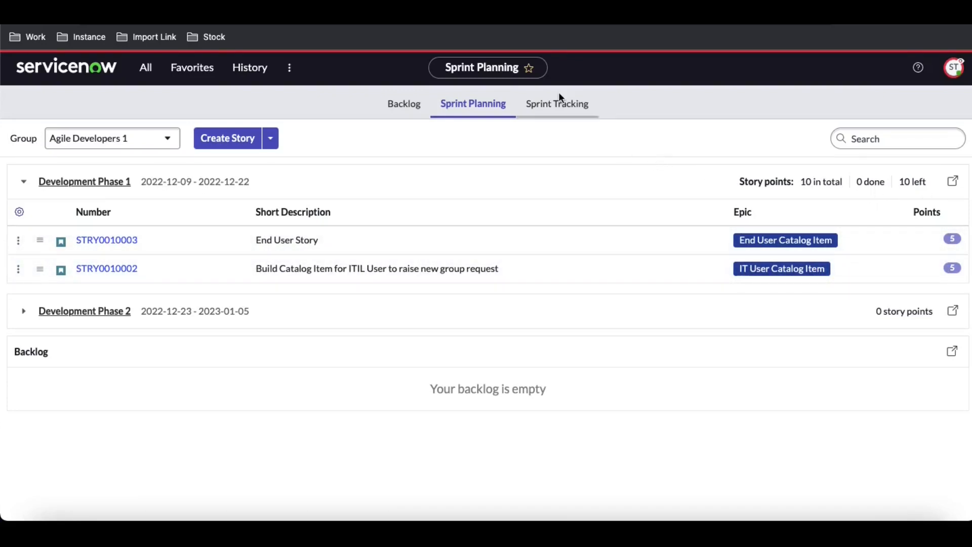
left_click(559, 106)
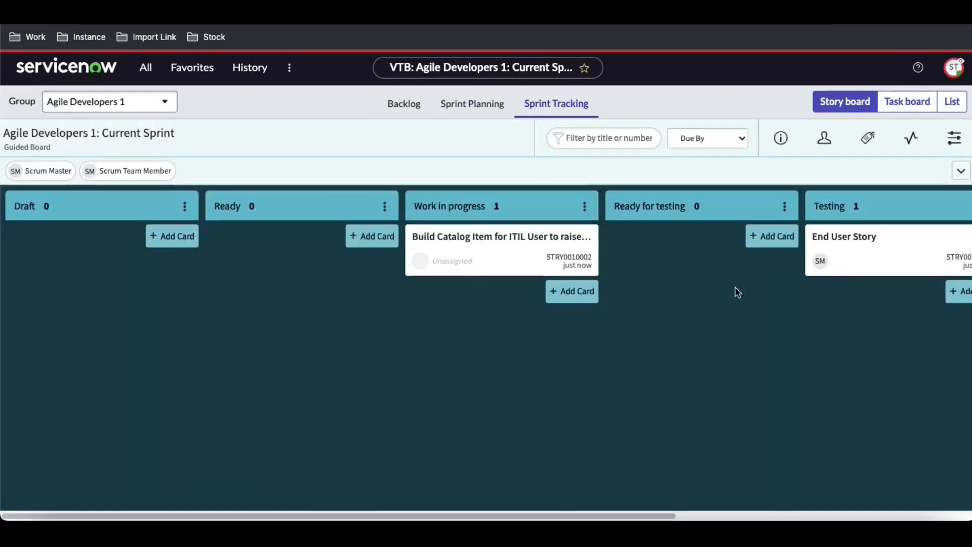
Move End User Story from Testing to Complete on the story board and check the sprint's story points in sprint planning.
scroll(530, 384, "right", 8)
left_click_drag(472, 274, 654, 267)
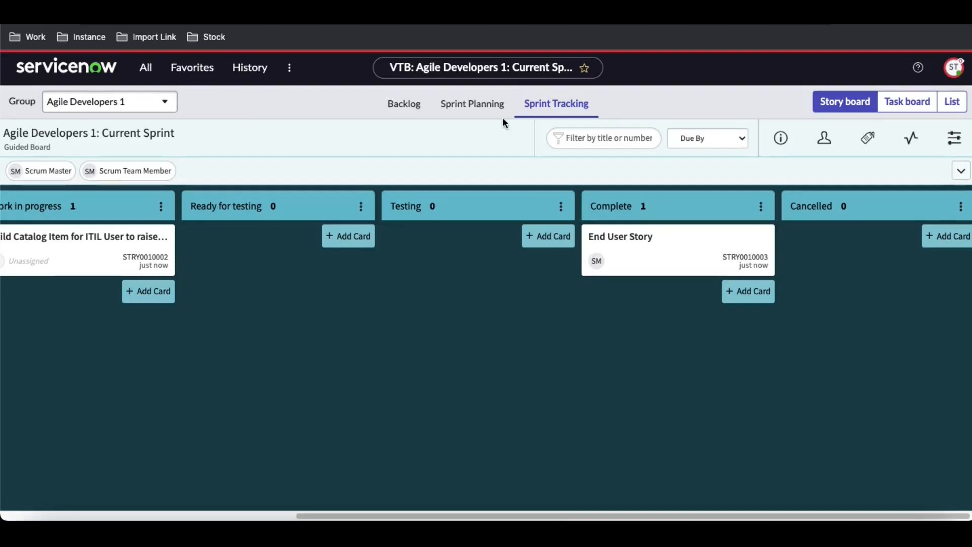
left_click(474, 107)
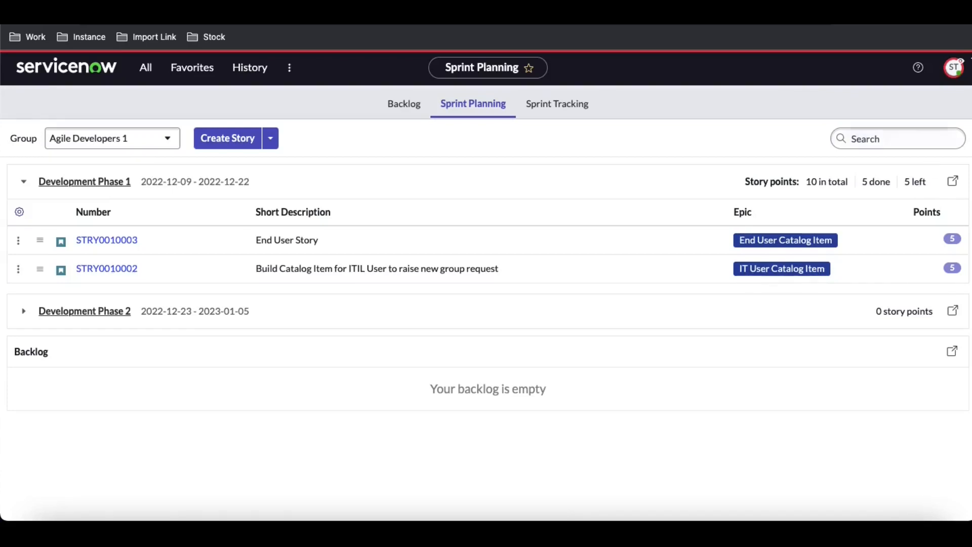
End the impersonation of Scrum Team Member and impersonate Scrum Master instead.
left_click(954, 67)
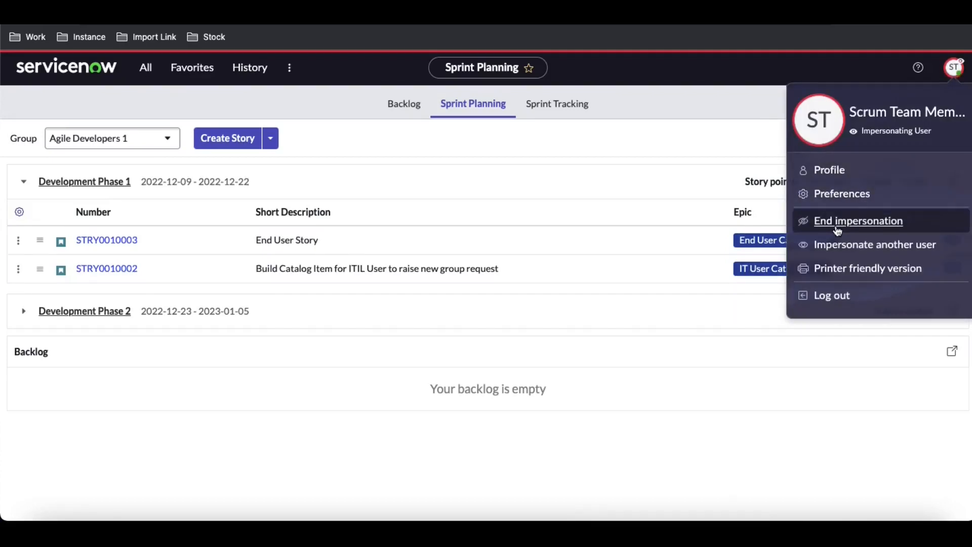
left_click(858, 221)
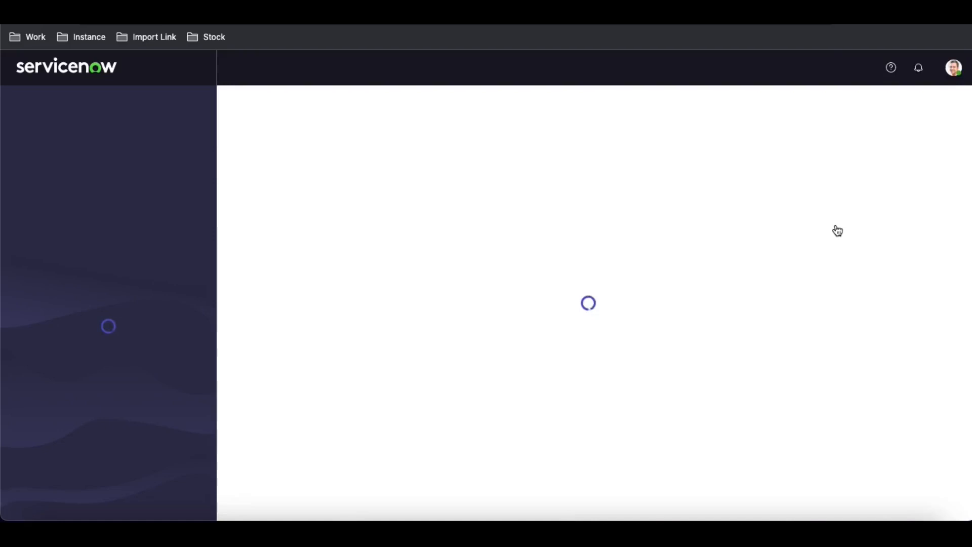
left_click(955, 71)
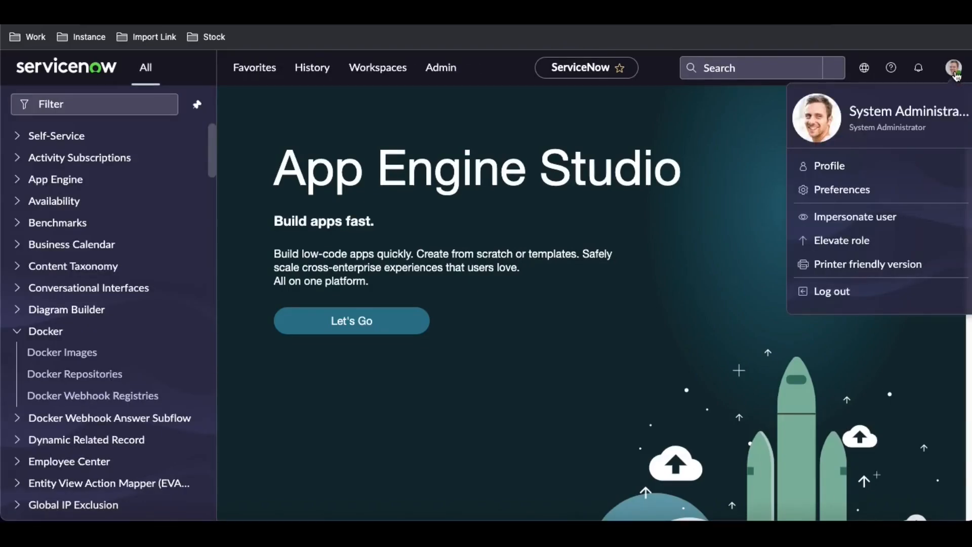
left_click(843, 226)
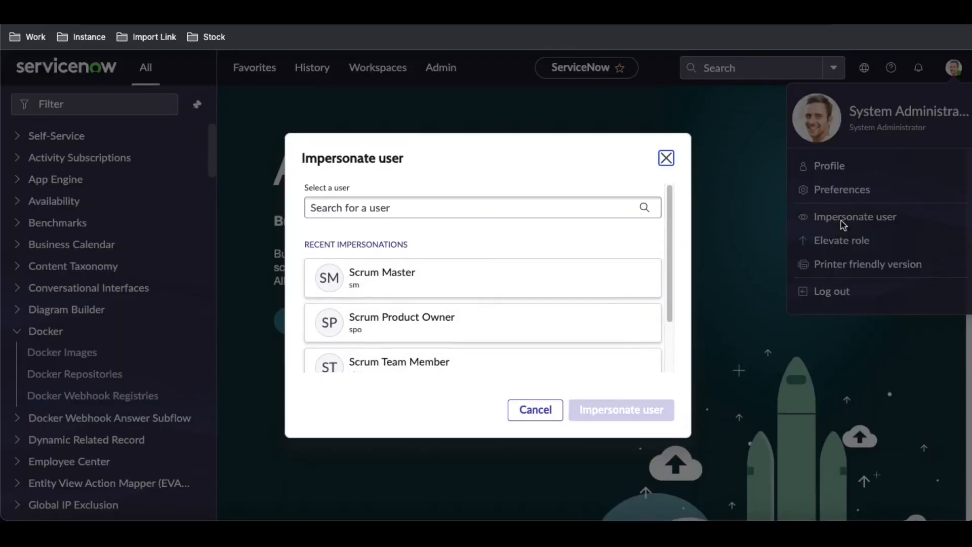
left_click(489, 284)
left_click(611, 420)
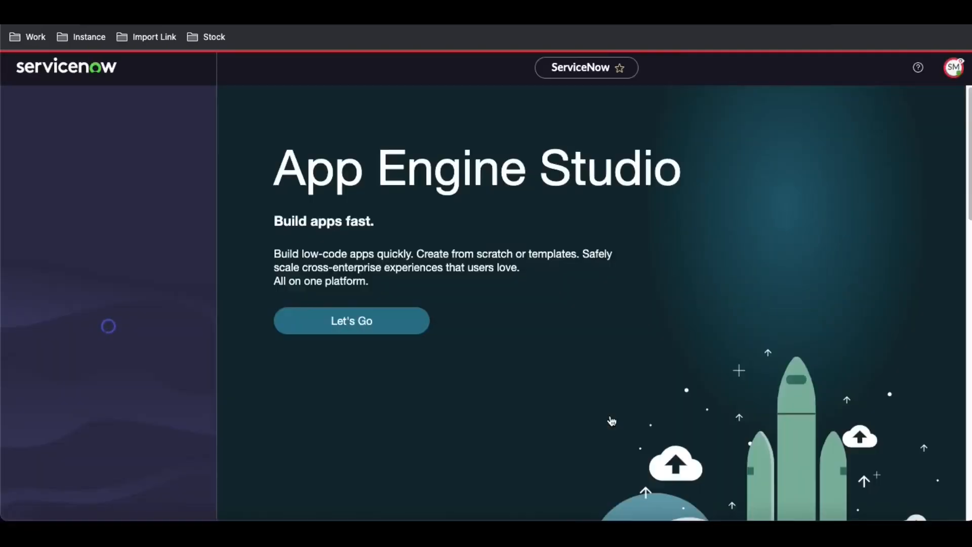
Find the Agile Board by filtering for agile, open it and view the stories of Development Phase 1 as a standard list.
left_click(126, 105)
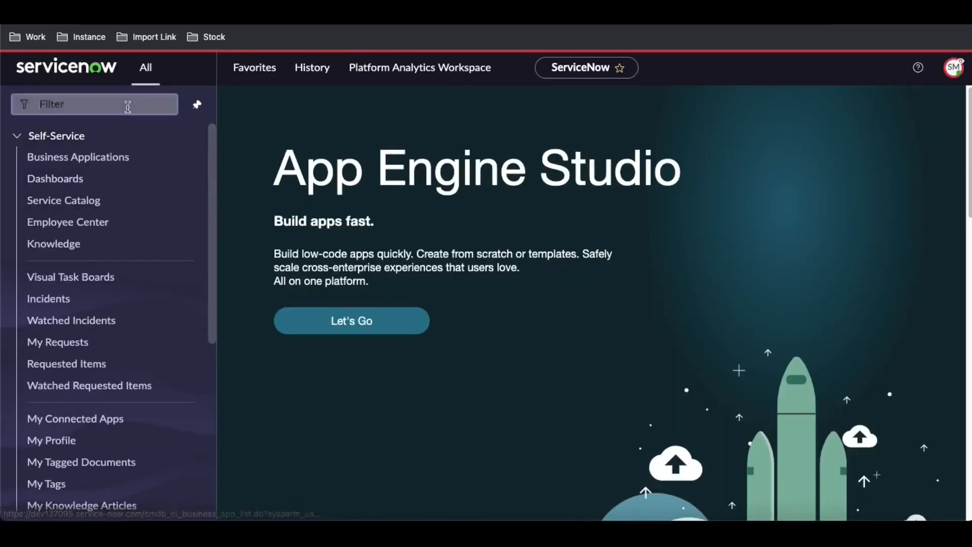
type("agile")
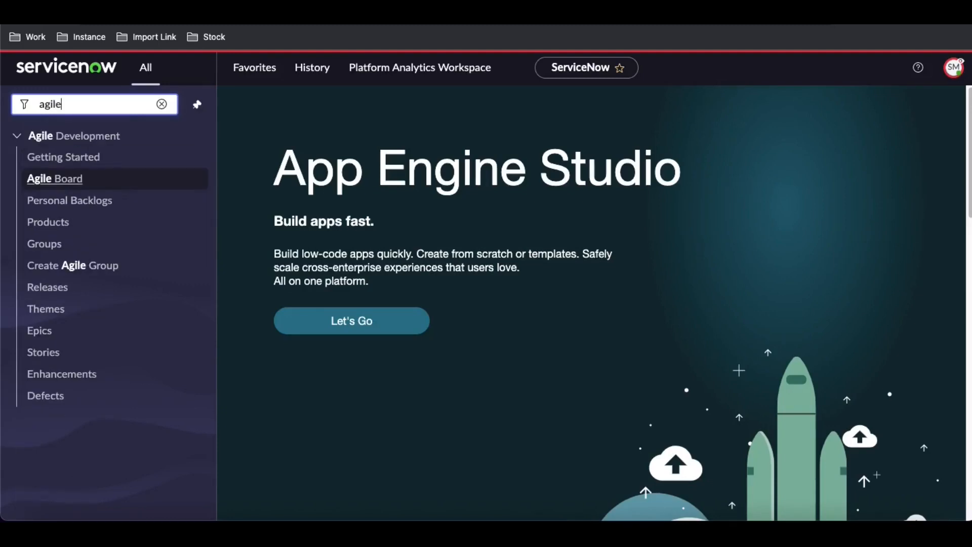
left_click(74, 181)
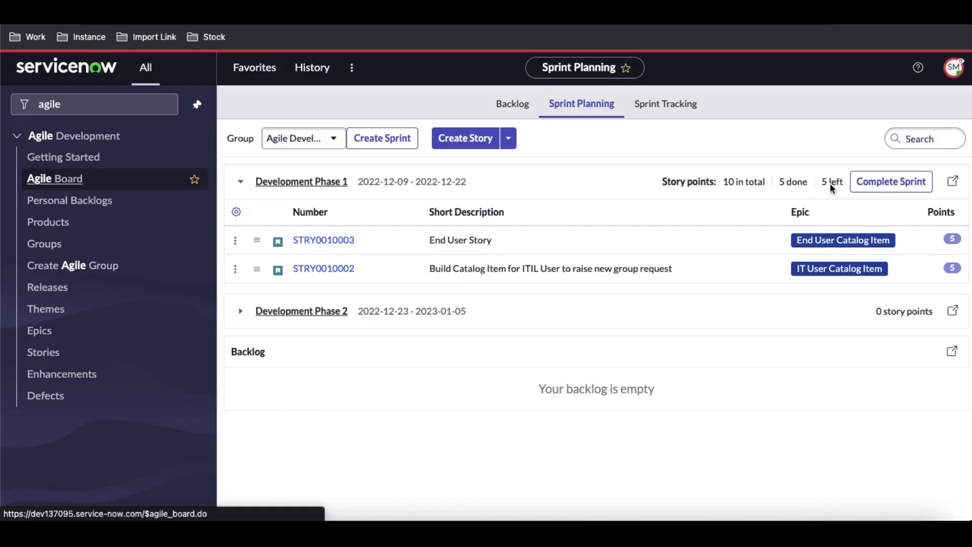
left_click(952, 183)
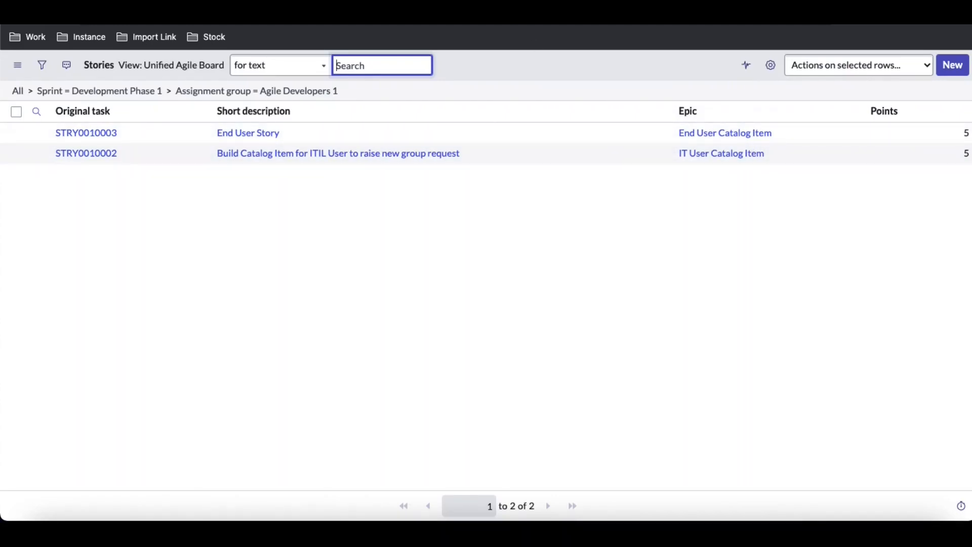
key("super+w")
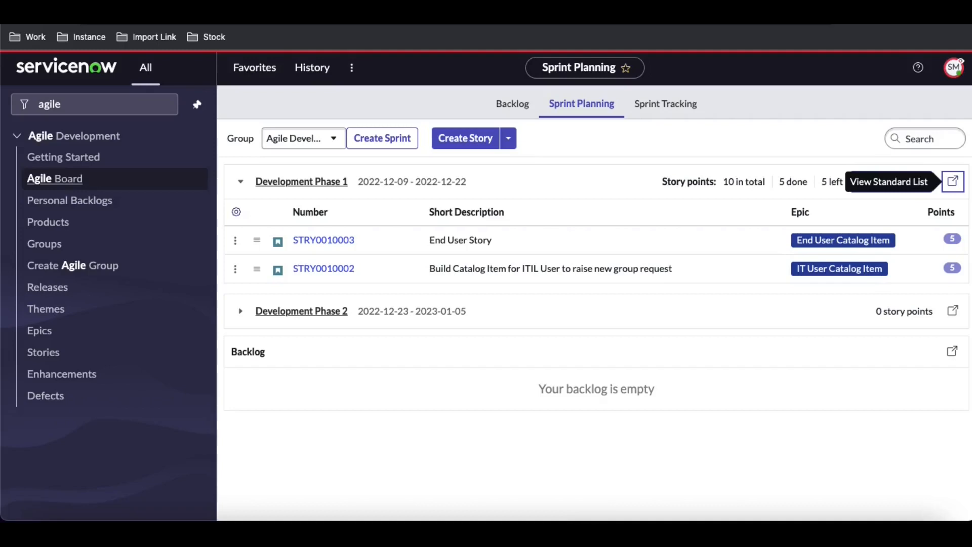
Complete the Development Phase 1 sprint, moving its incomplete stories to Development Phase 2.
left_click(894, 187)
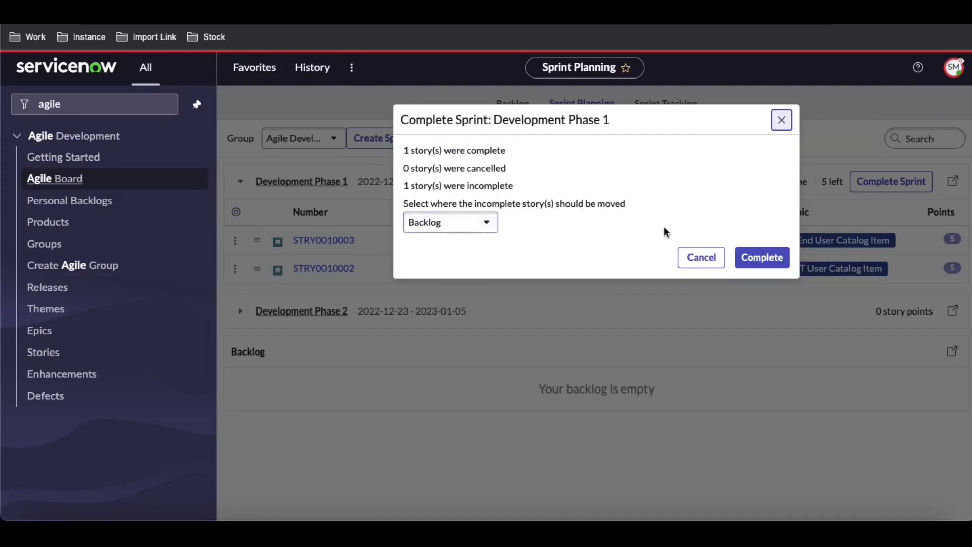
left_click(707, 264)
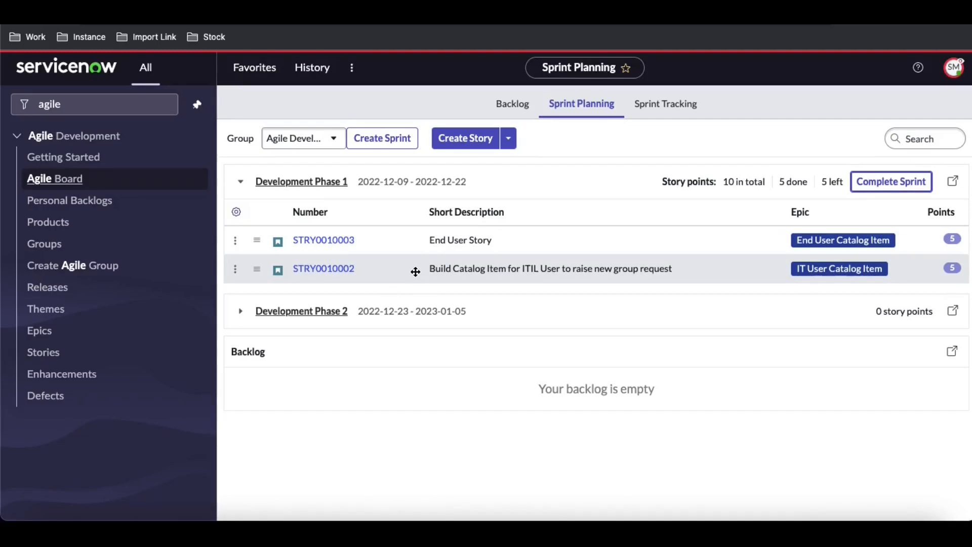
left_click(884, 186)
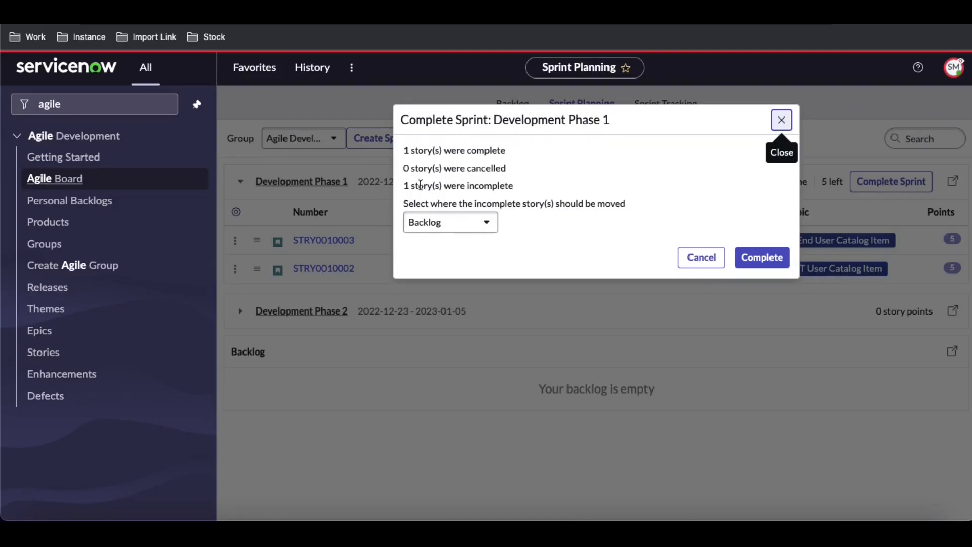
left_click(468, 226)
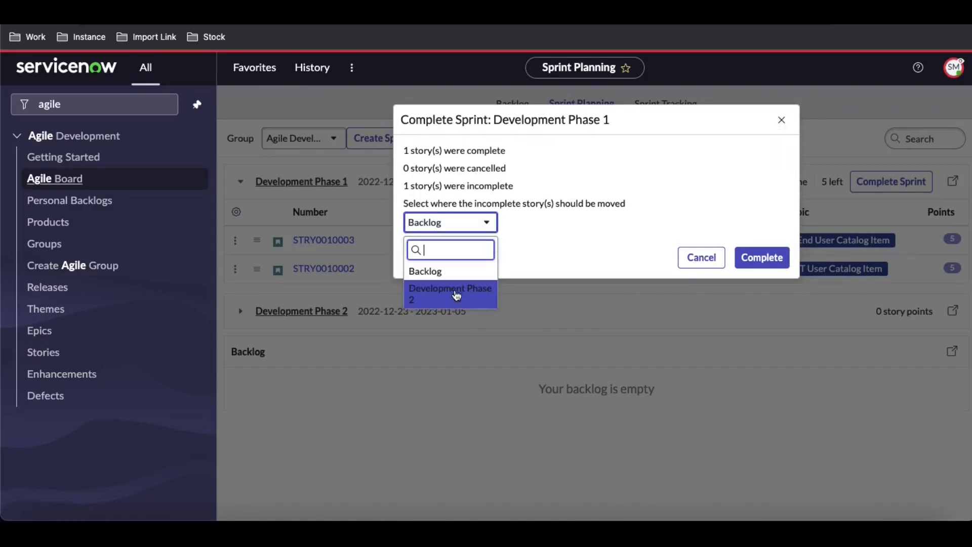
left_click(539, 232)
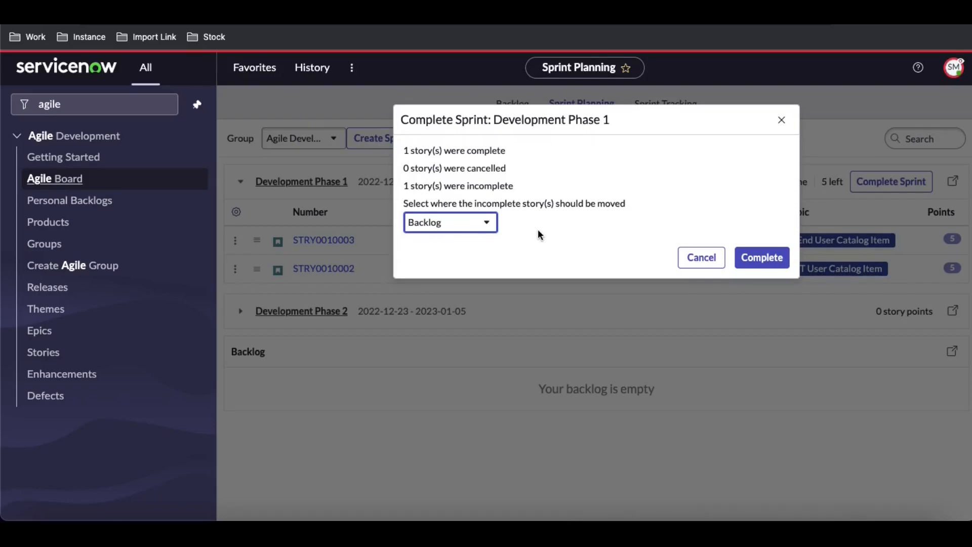
left_click(474, 225)
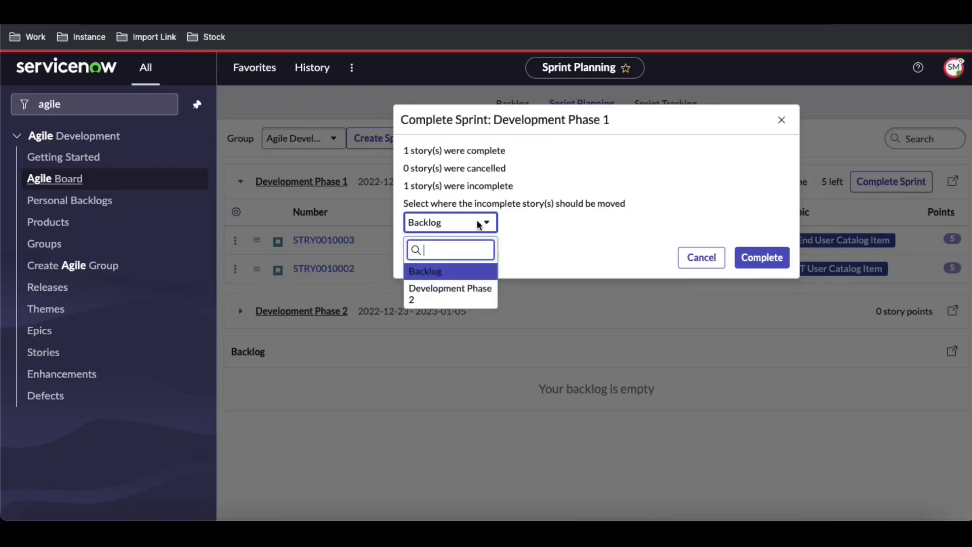
left_click(448, 295)
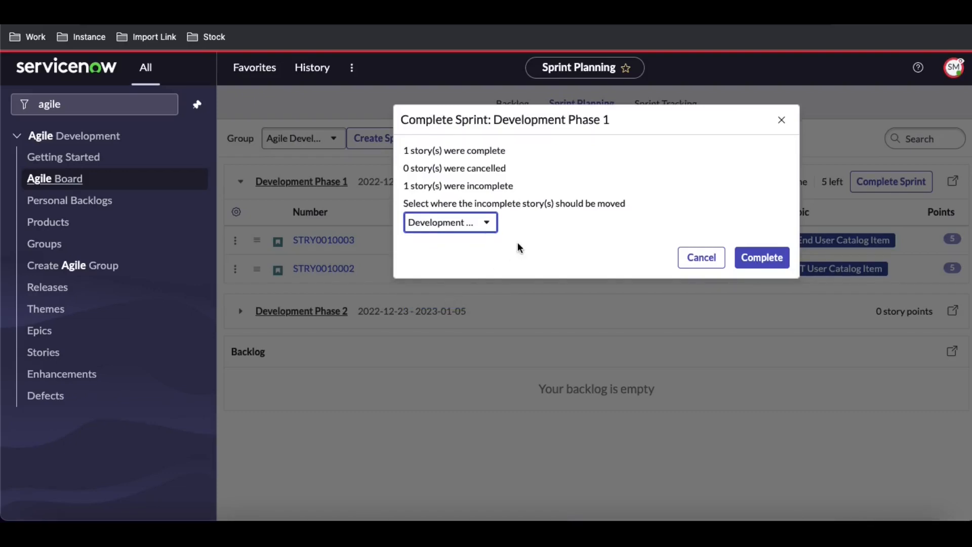
left_click(774, 265)
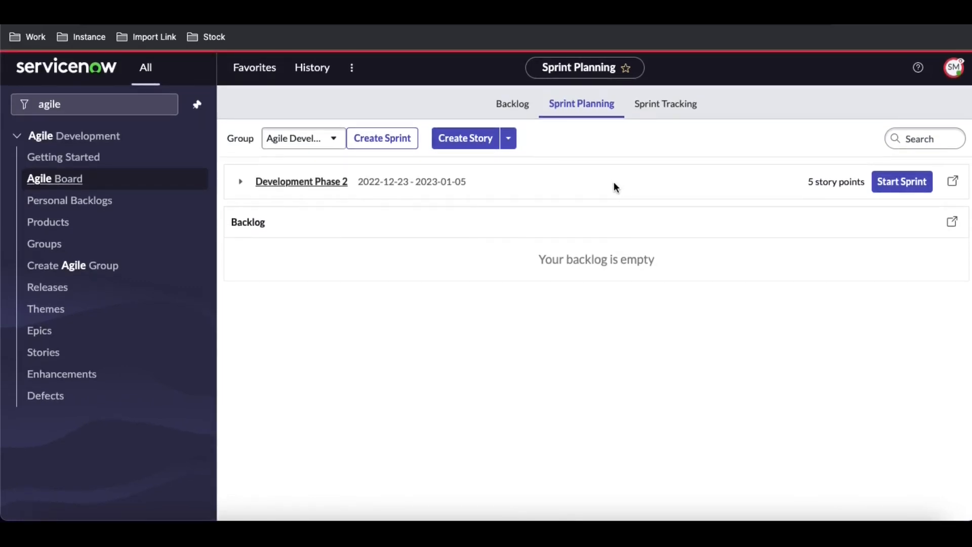
Expand the stories of Development Phase 2, start that sprint and return to sprint planning.
left_click(240, 183)
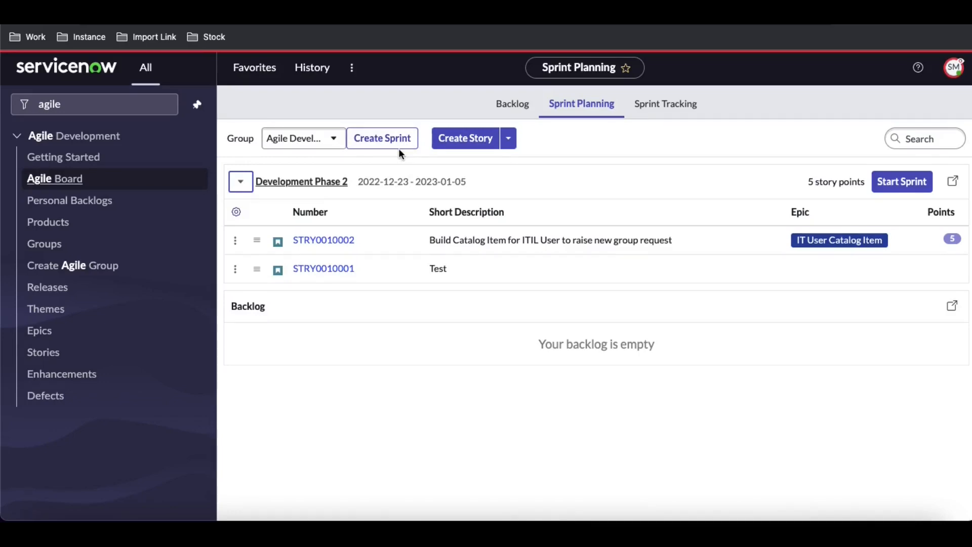
left_click(894, 188)
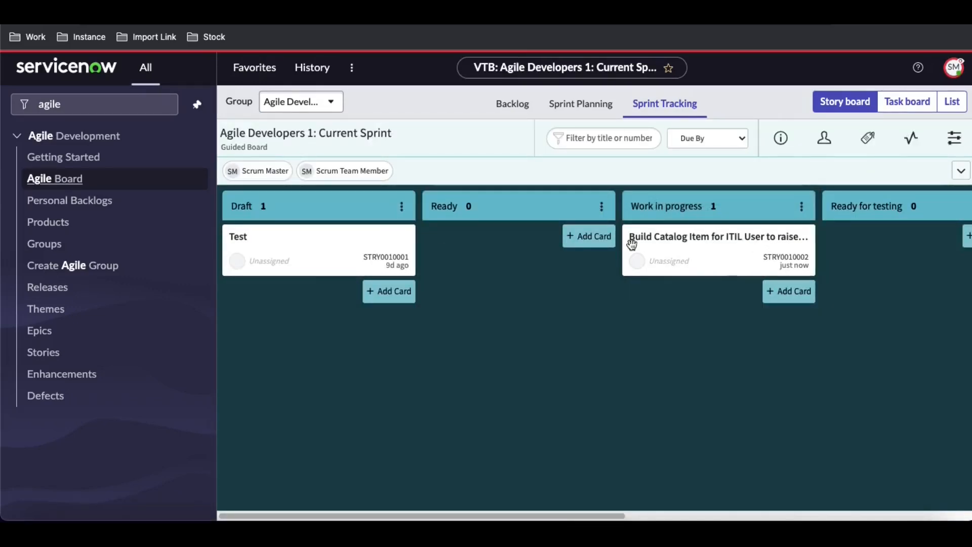
left_click(583, 104)
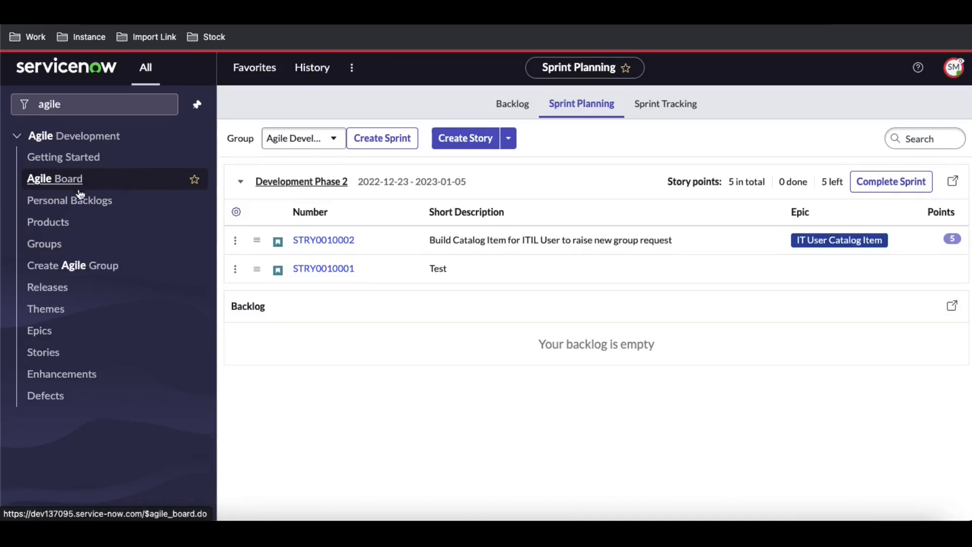
Open the agile groups list and set the group capacity of Agile Developers 1 to 30 points.
left_click(45, 245)
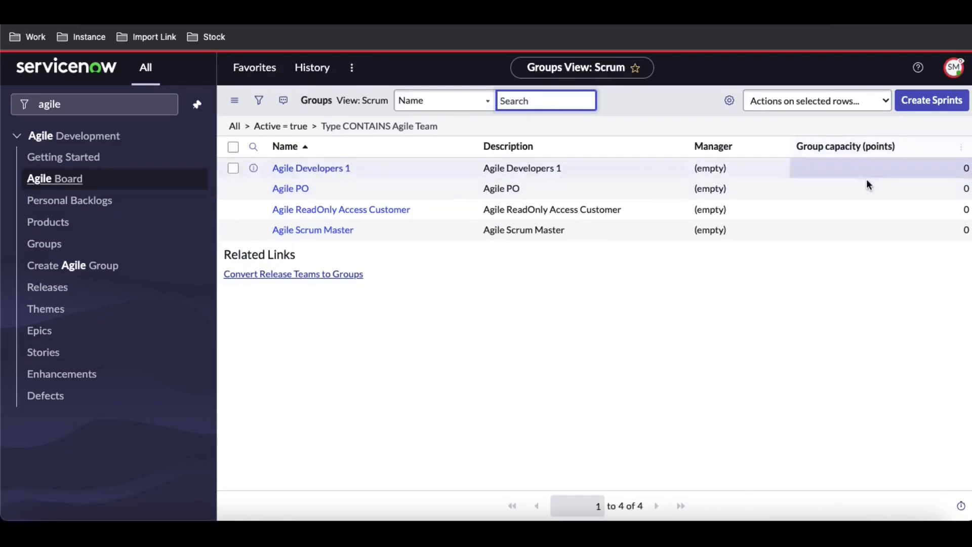
left_click(892, 172)
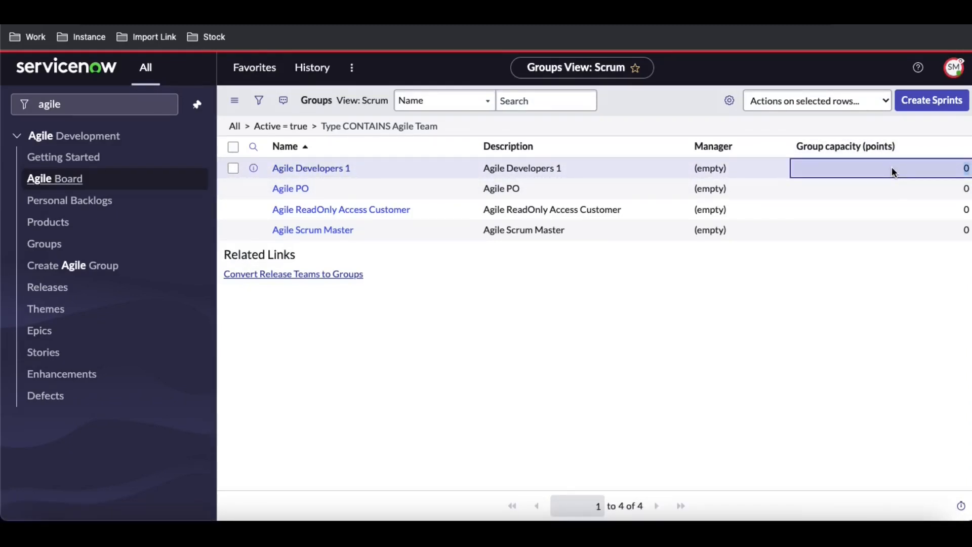
double_click(893, 170)
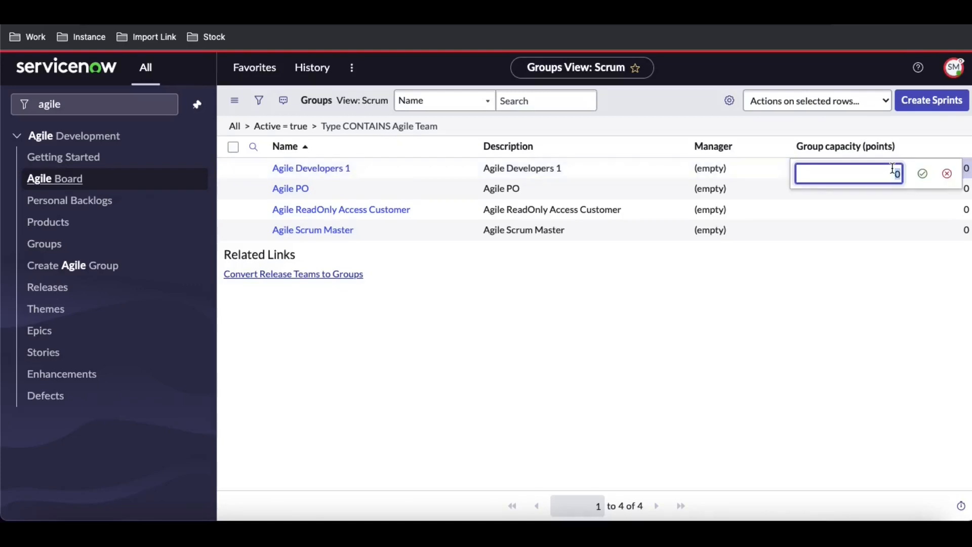
type("30")
key("Return")
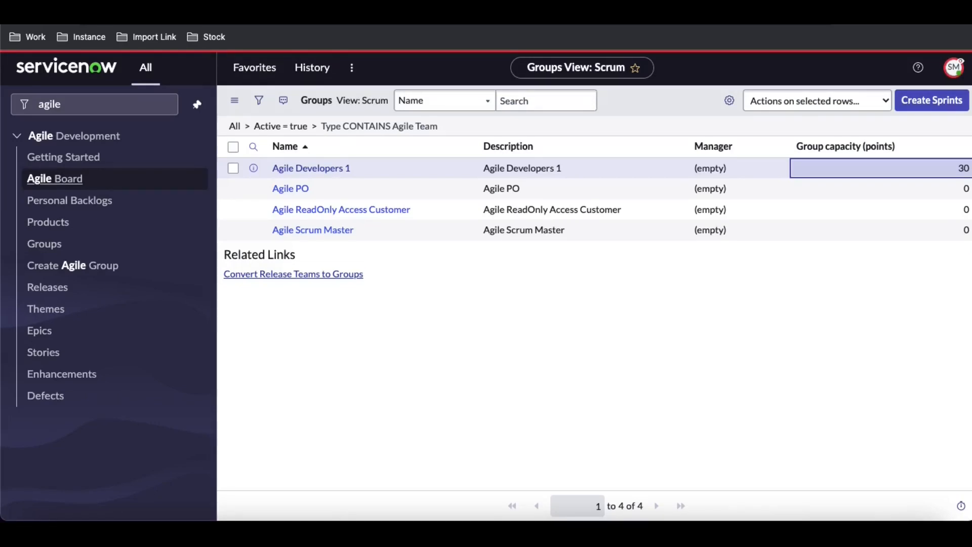
Open the Development Phase 1 sprint record from the Agile Developers 1 group and review its points and stories.
left_click(297, 168)
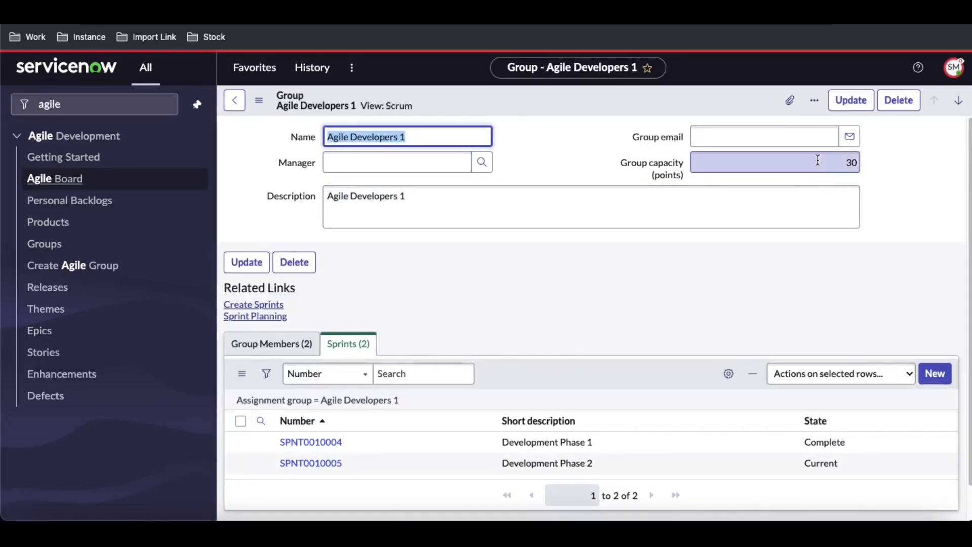
scroll(715, 282, "down", 1)
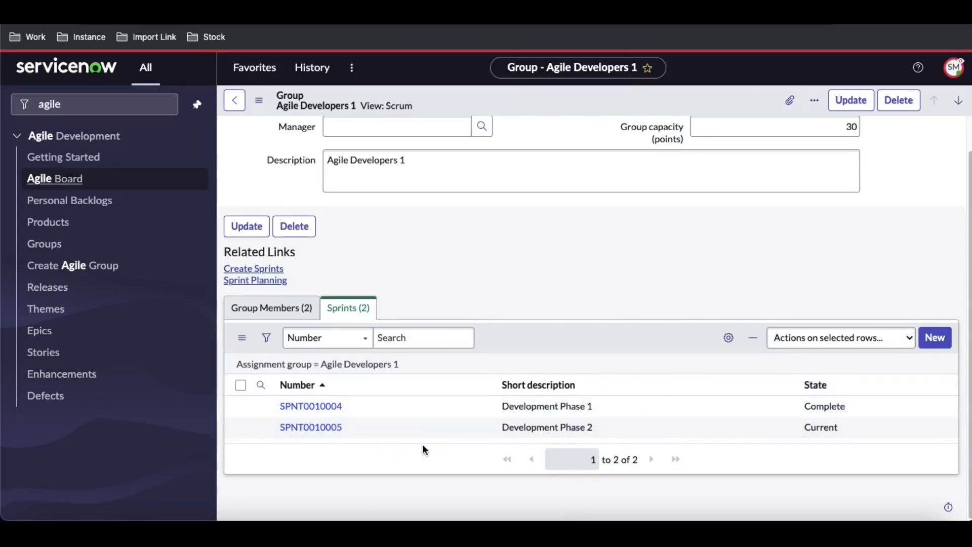
left_click(313, 407)
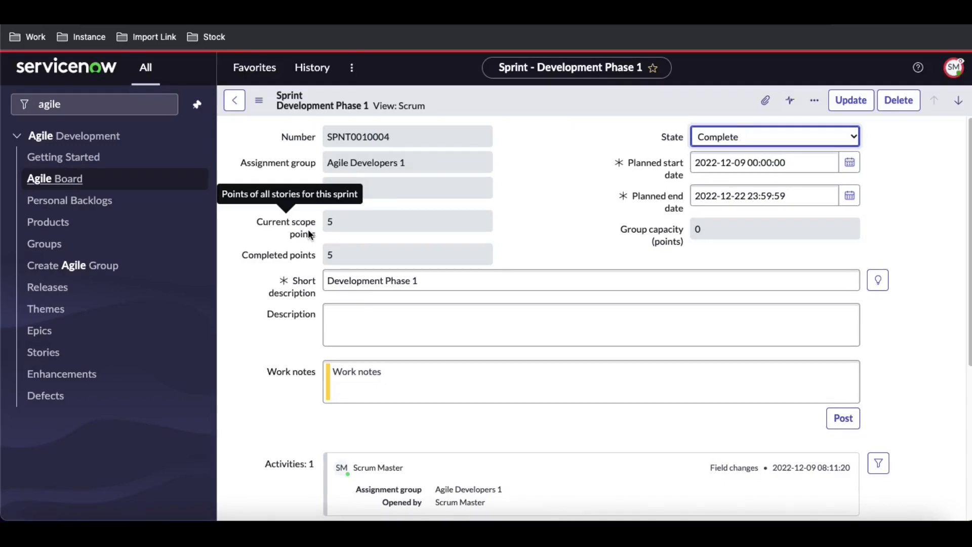
scroll(295, 259, "down", 3)
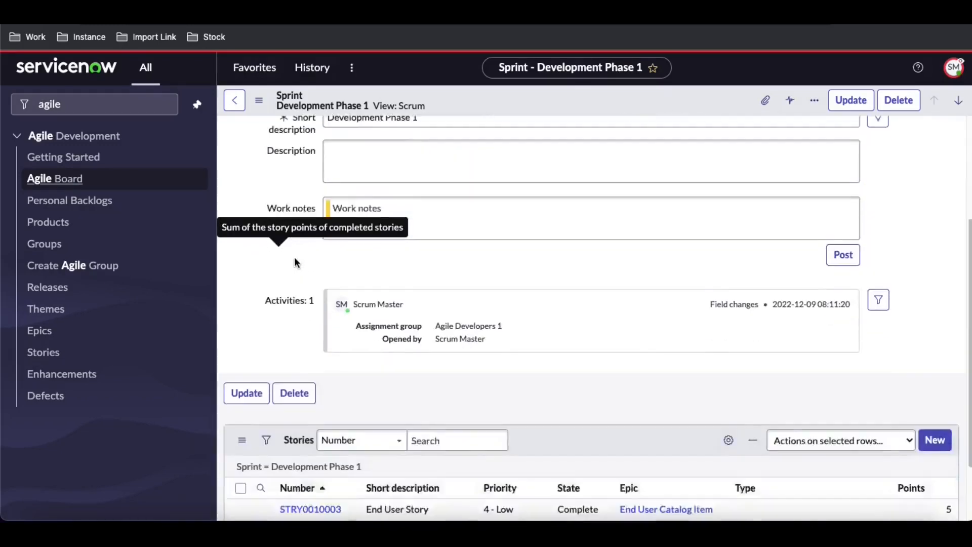
scroll(295, 263, "down", 2)
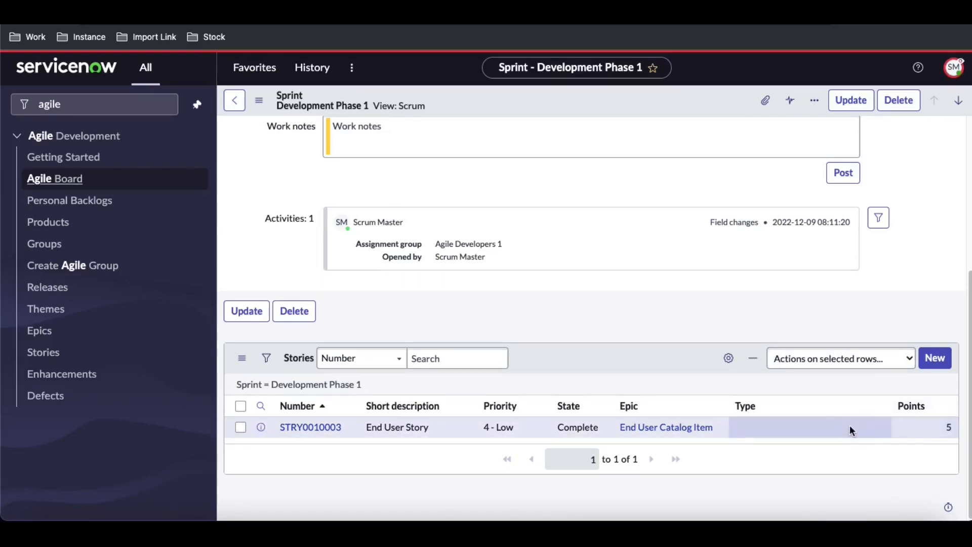
scroll(850, 427, "up", 5)
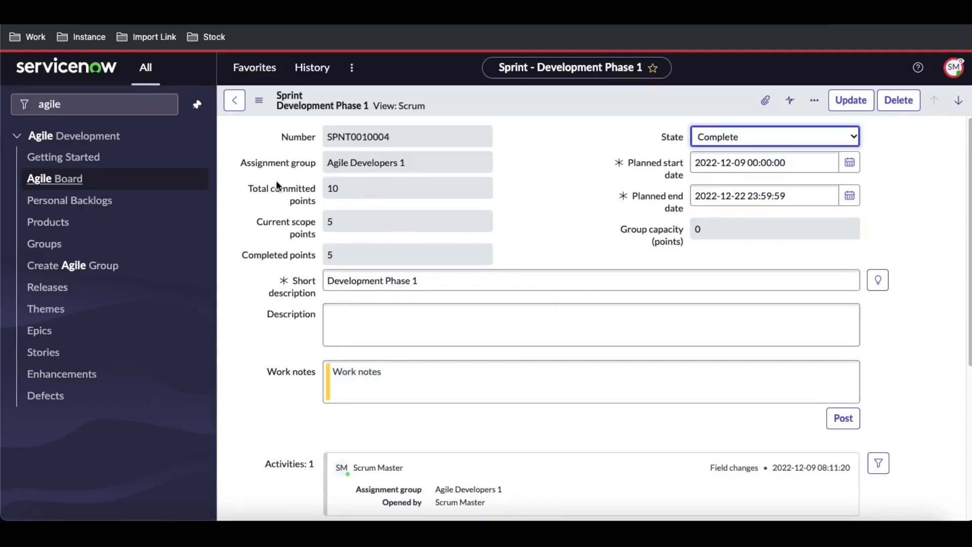
Examine the total committed points, planned start and end dates, and group capacity of the Development Phase 1 sprint.
mouse_move(303, 198)
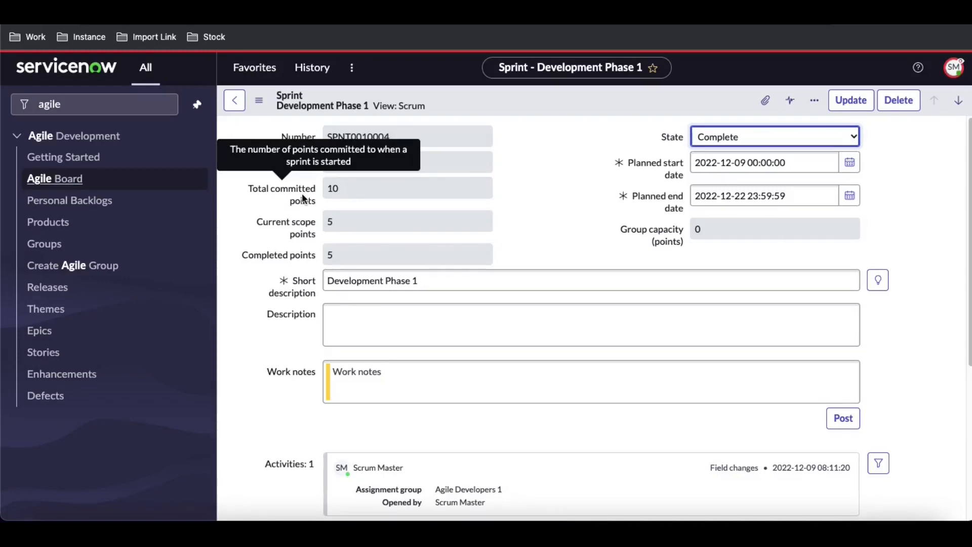
scroll(303, 195, "down", 1)
scroll(302, 195, "up", 1)
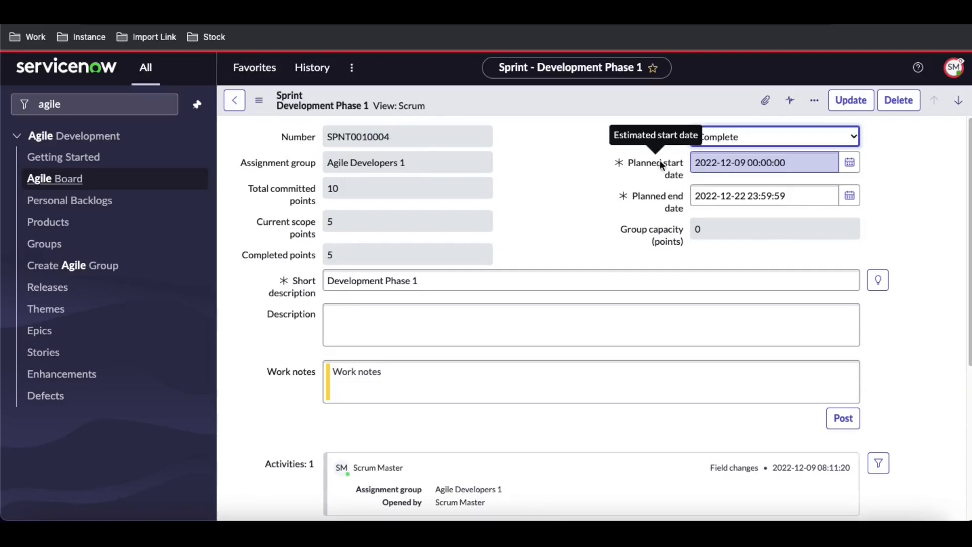
mouse_move(658, 201)
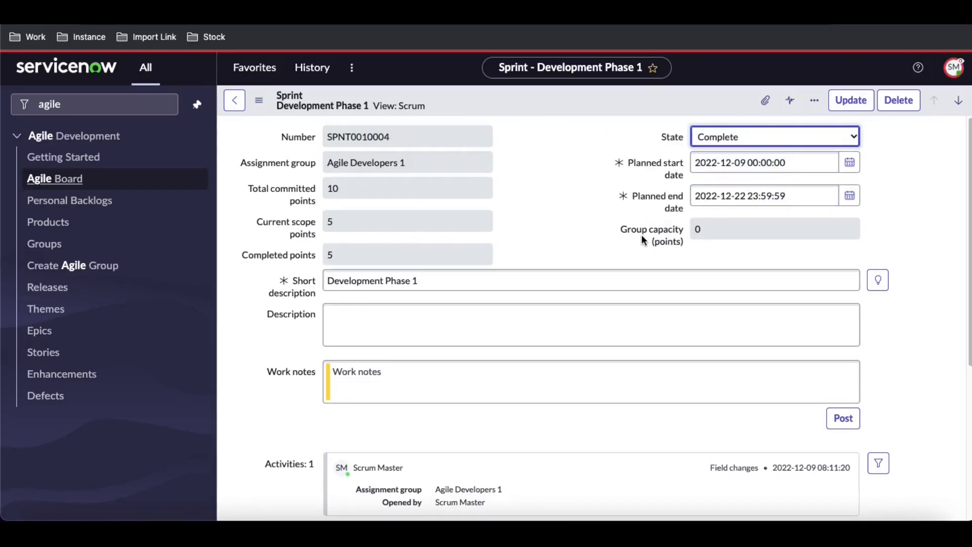
mouse_move(666, 244)
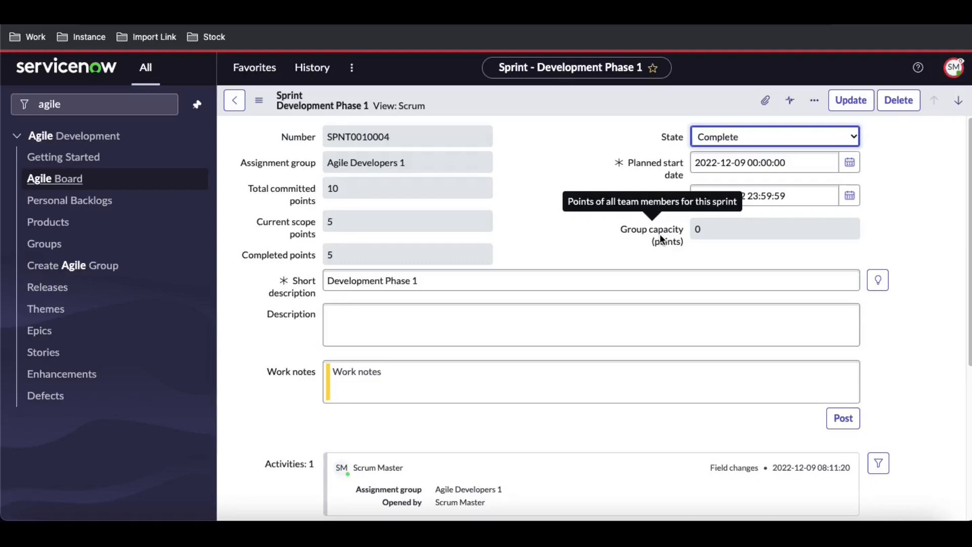
scroll(660, 237, "down", 5)
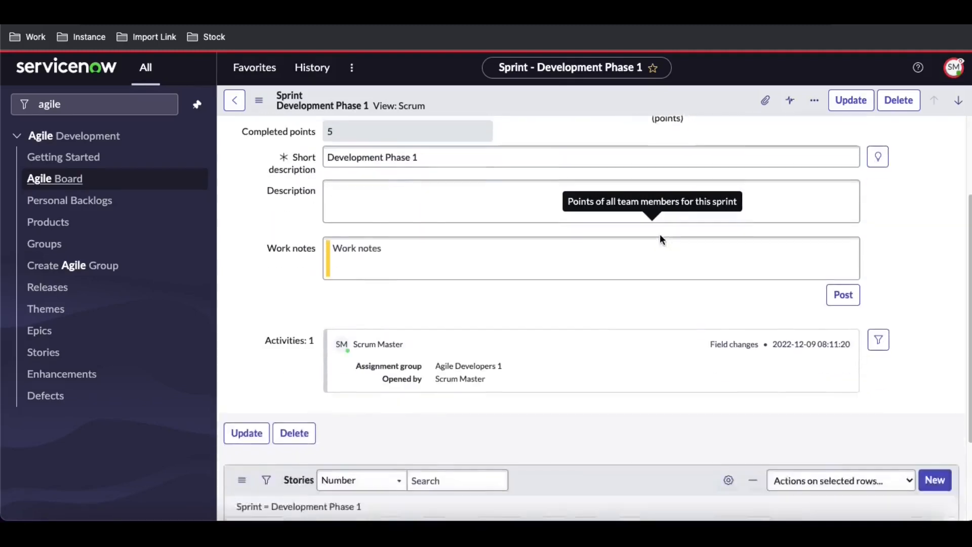
scroll(661, 239, "up", 5)
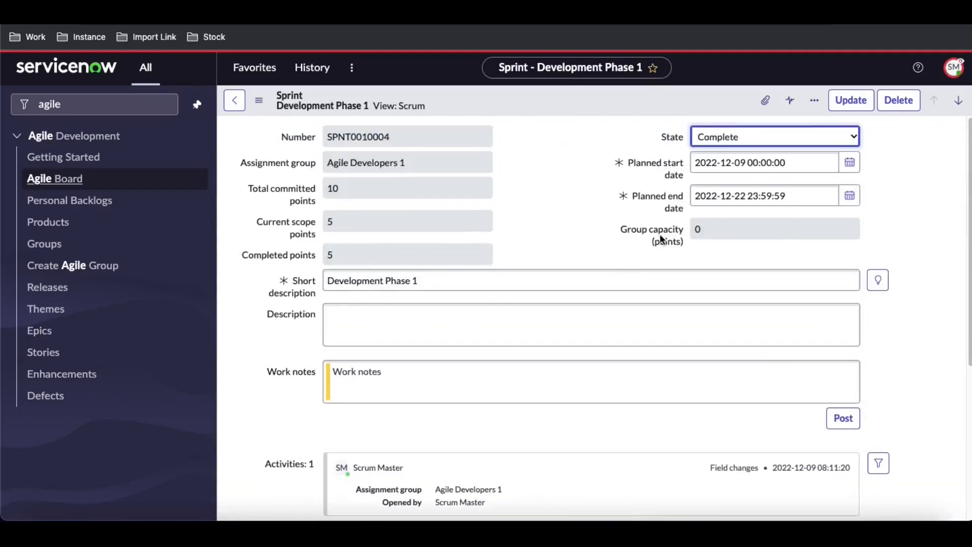
Go to the Development Phase 2 sprint record and review its committed and current scope points and its stories.
left_click(962, 106)
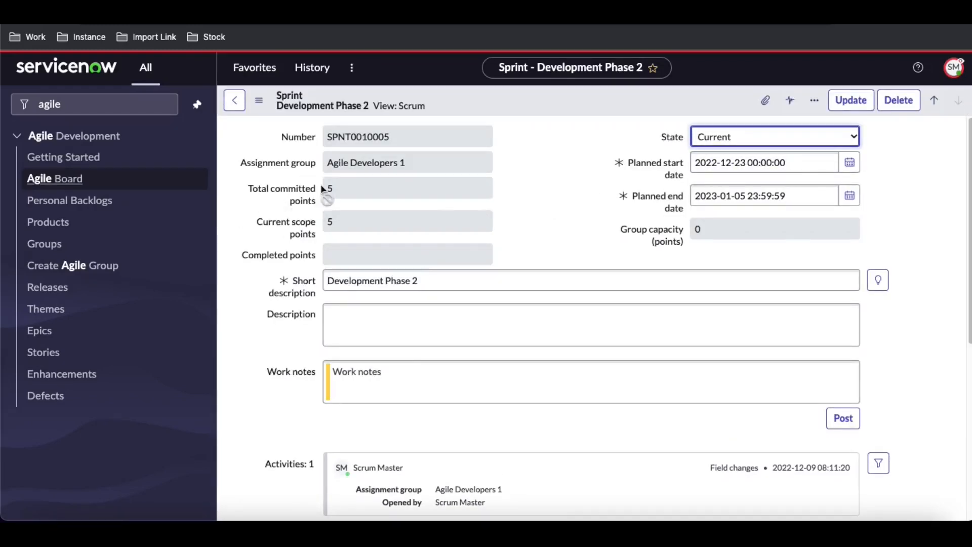
scroll(481, 275, "down", 5)
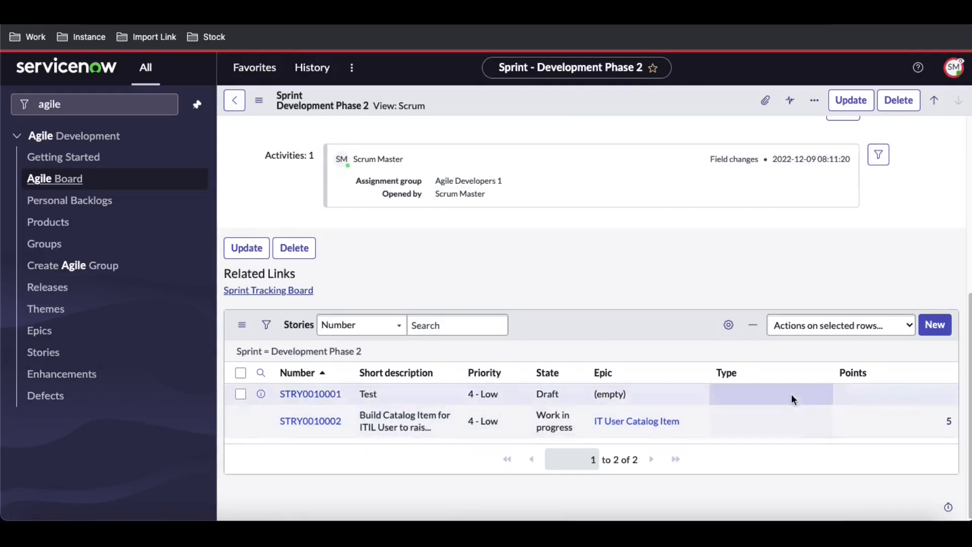
scroll(731, 299, "up", 5)
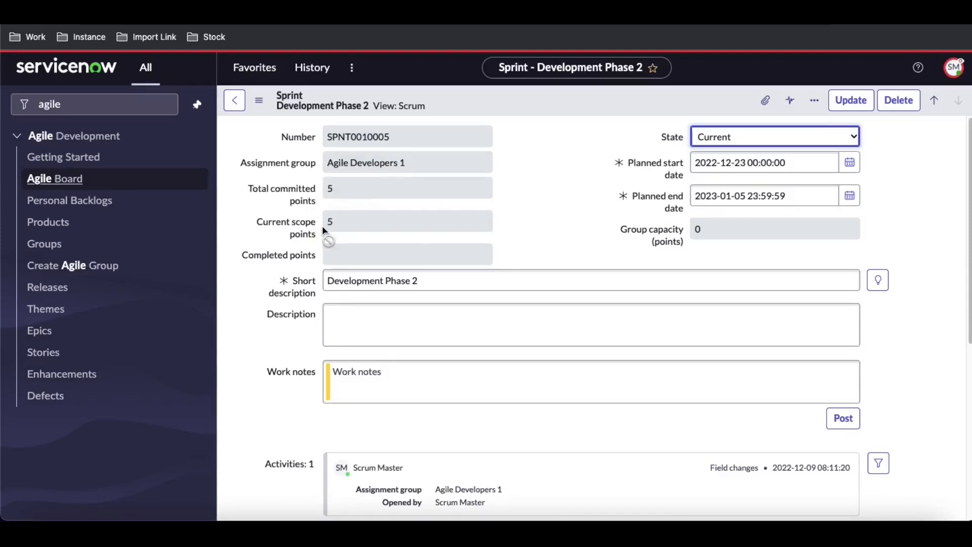
mouse_move(305, 226)
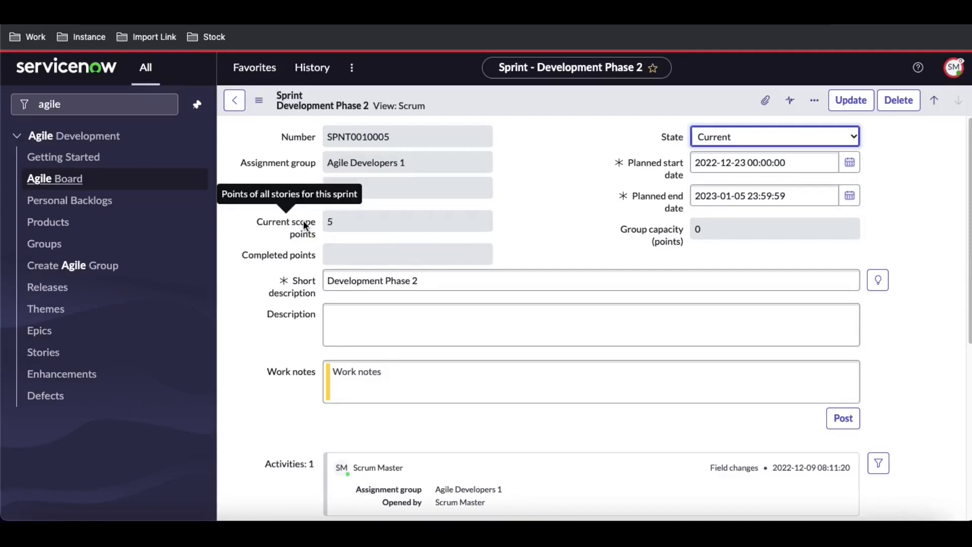
scroll(304, 223, "down", 6)
scroll(303, 225, "up", 6)
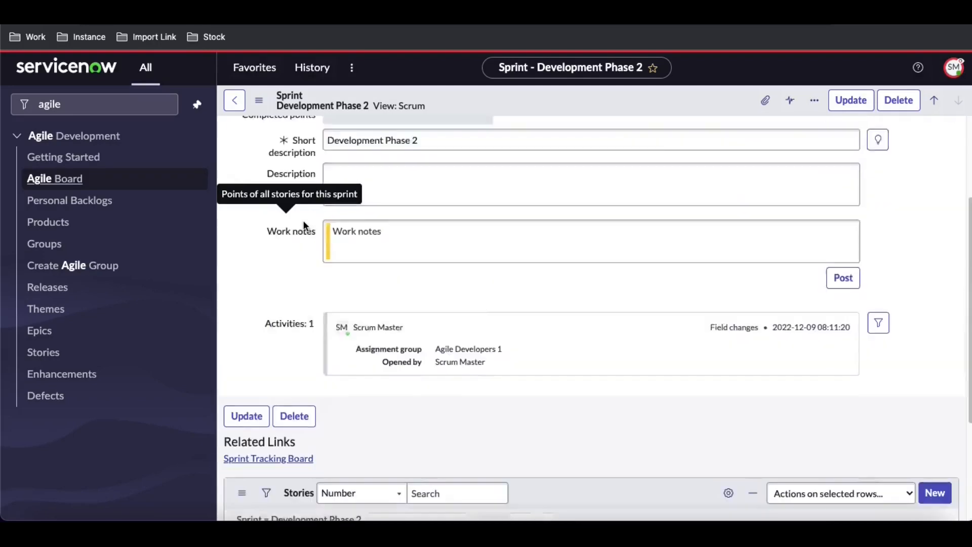
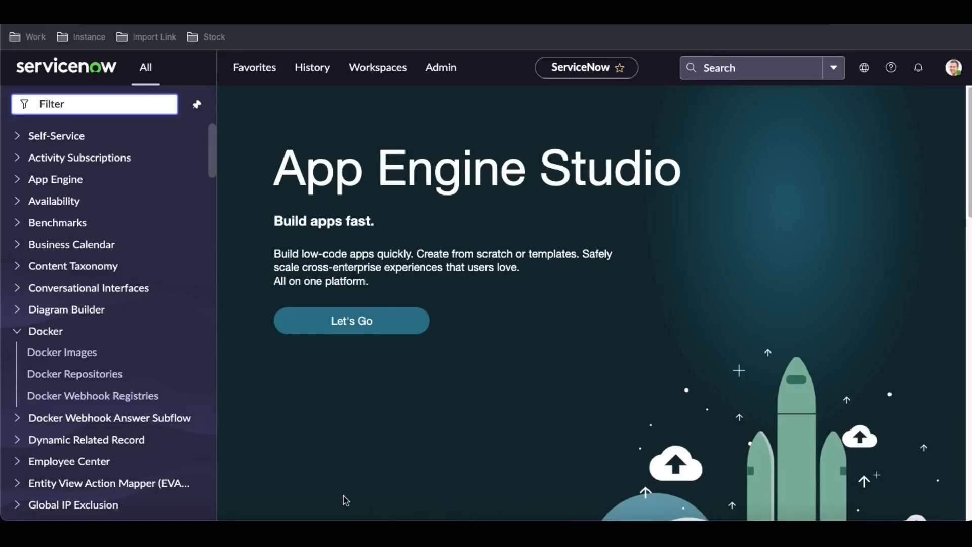
Filter the application navigator for "plu" and open Plugins under System Definition.
left_click(123, 105)
type("plu")
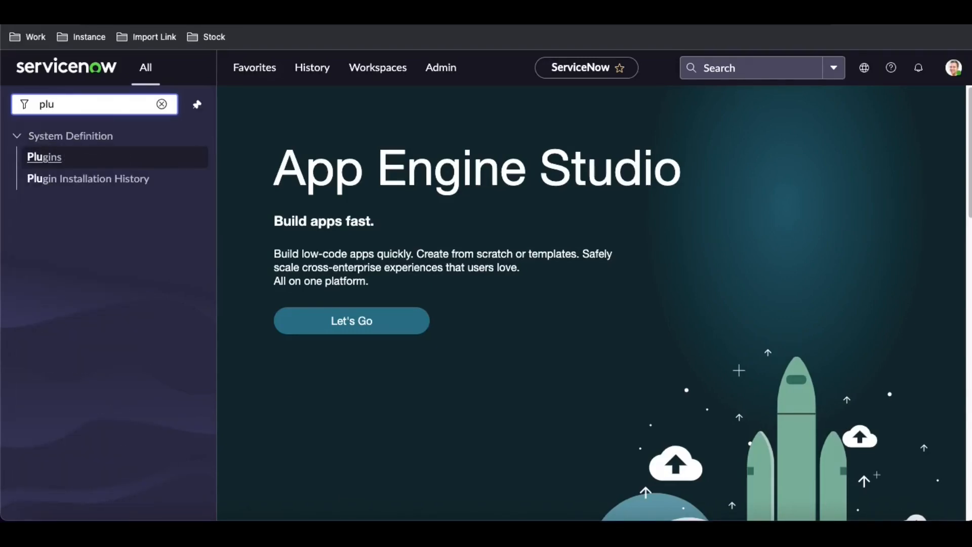
left_click(55, 161)
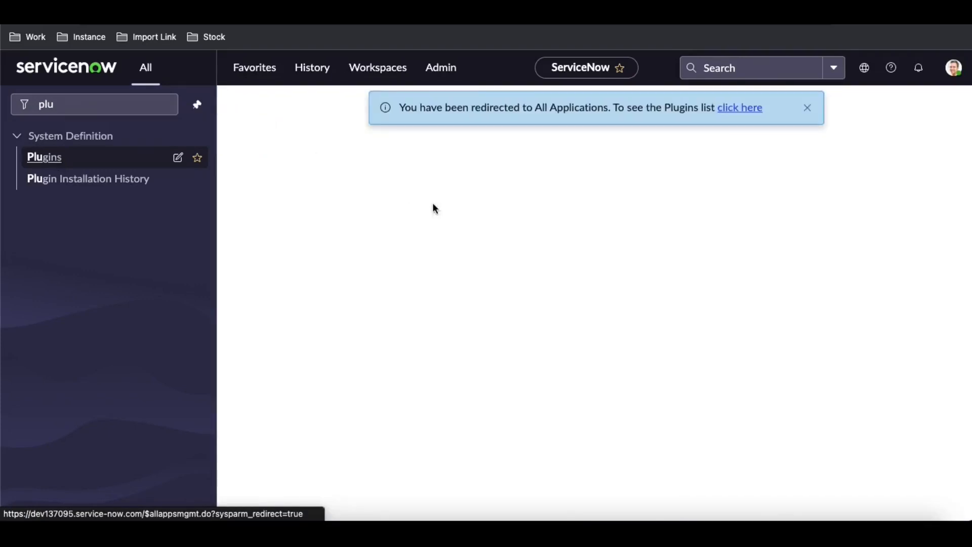
Search all applications for "agile" and review the listed Agile Development plugins, including Unified Backlog.
left_click(667, 362)
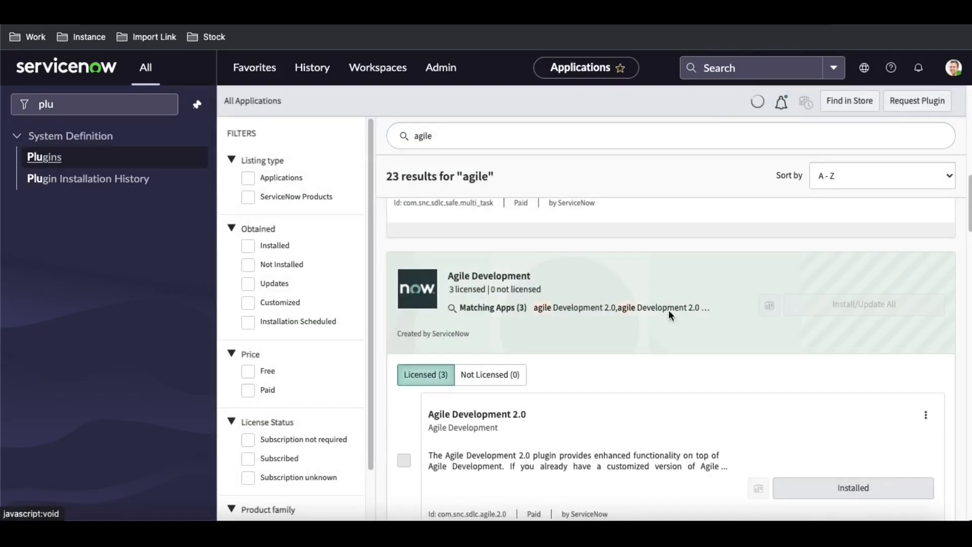
scroll(668, 314, "down", 5)
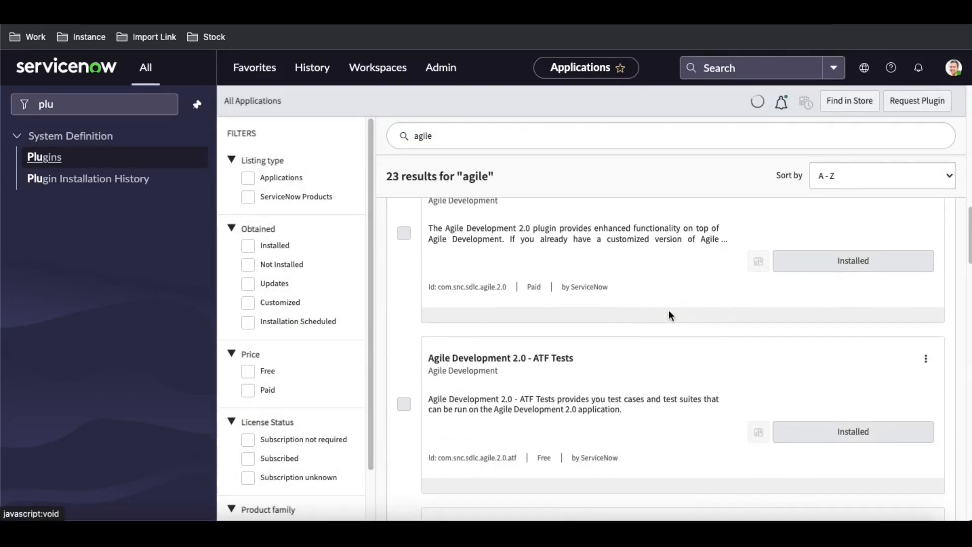
scroll(668, 315, "down", 3)
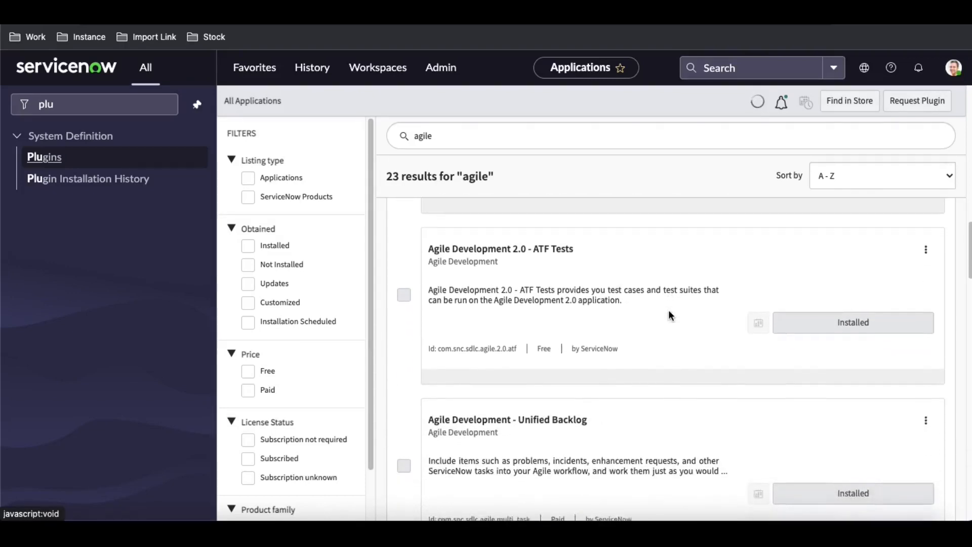
scroll(668, 315, "down", 1)
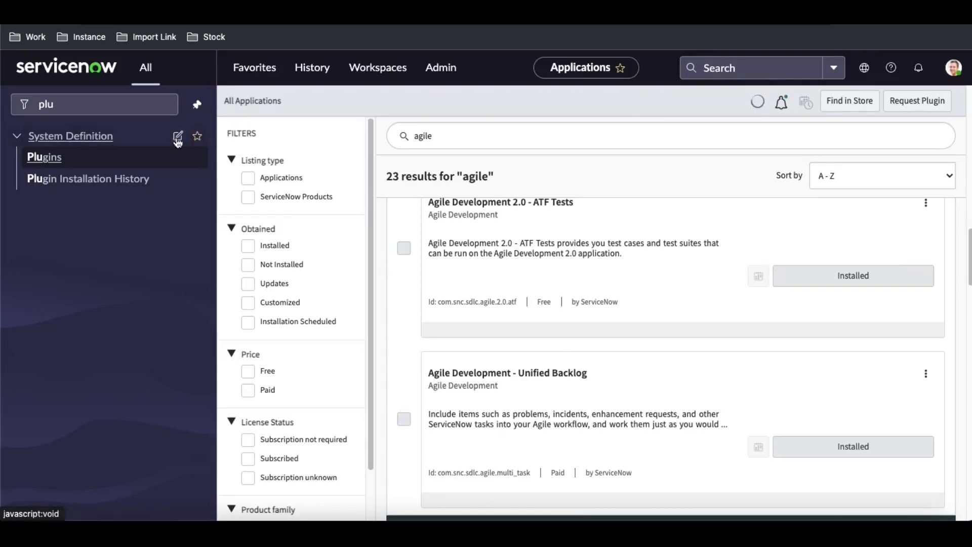
Clear the application navigator filter and return to the ServiceNow home page.
left_click(61, 104)
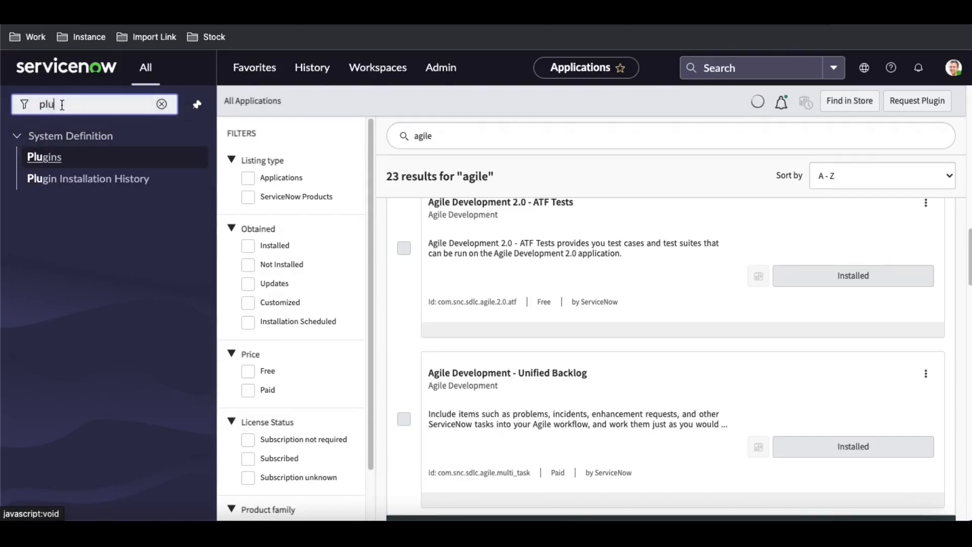
key("ctrl+a")
key("BackSpace")
left_click(43, 69)
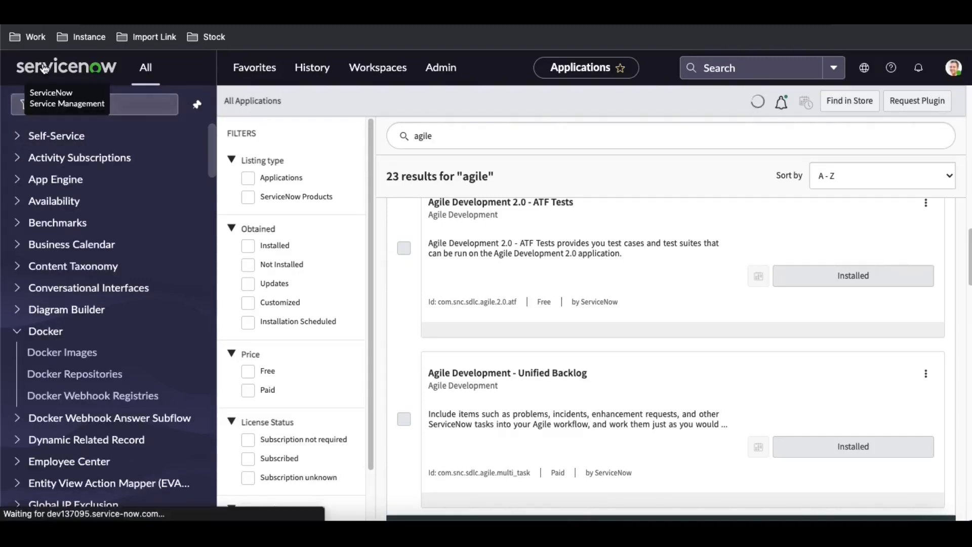
Impersonate the Scrum Product Owner user.
left_click(955, 69)
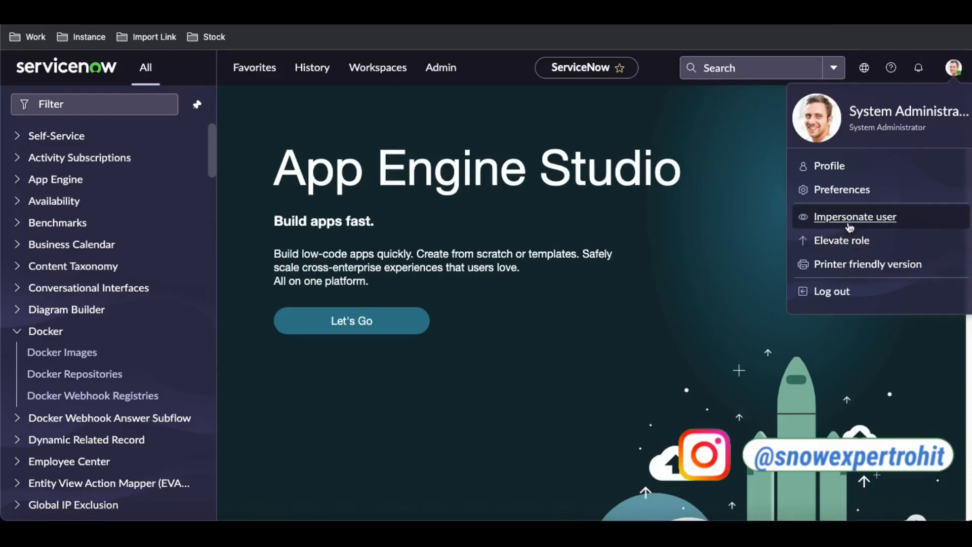
left_click(850, 227)
scroll(539, 311, "down", 2)
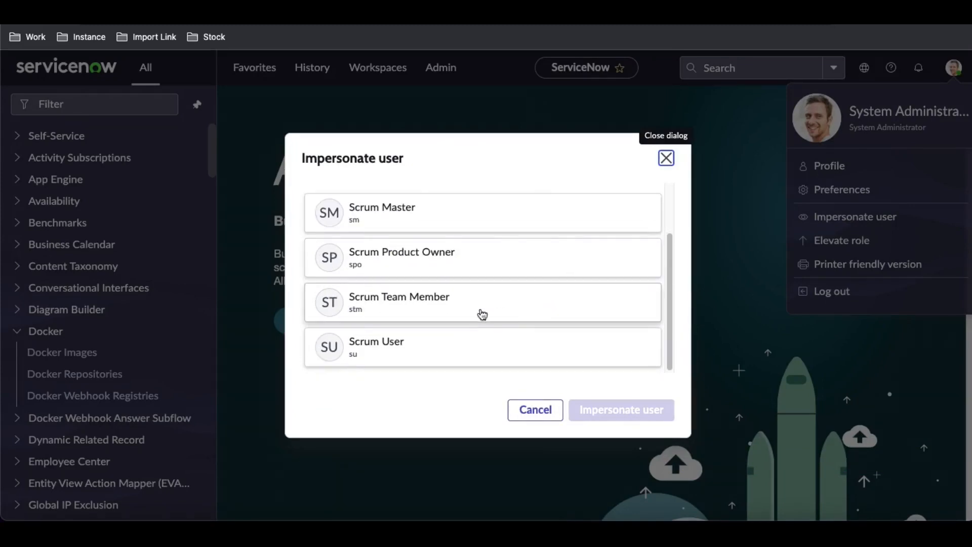
scroll(464, 283, "up", 2)
scroll(462, 282, "down", 2)
left_click(447, 257)
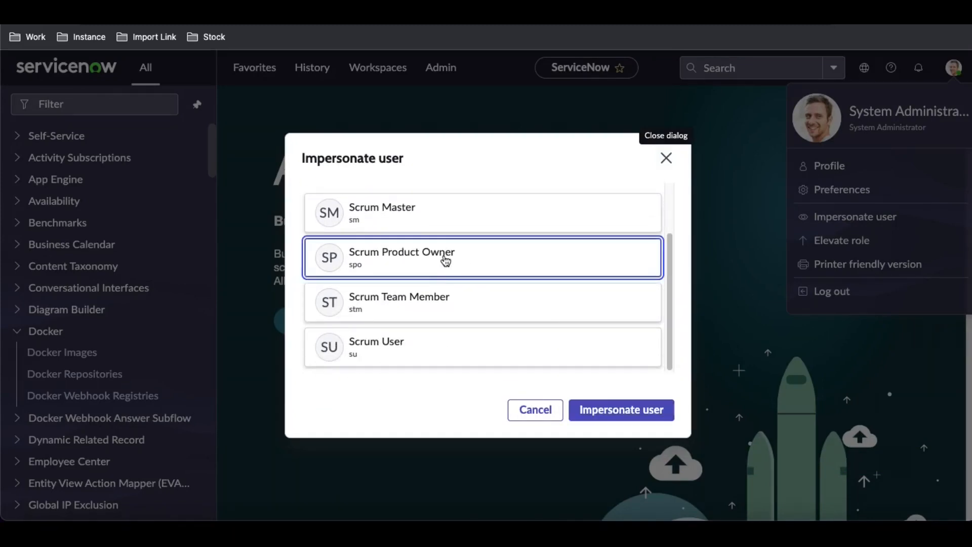
left_click(619, 421)
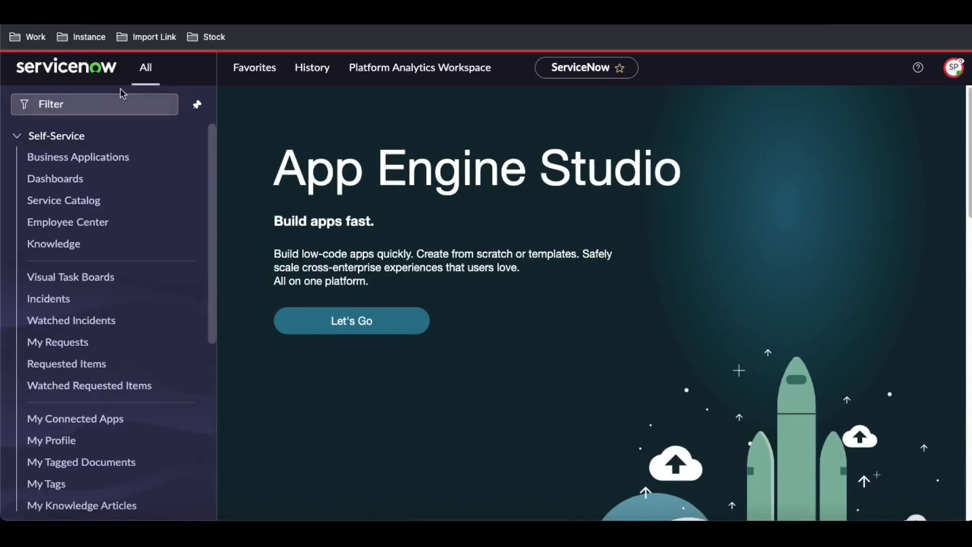
Filter the application navigator for "agile" and open the ServiceNow Backlog record from Personal Backlogs.
left_click(119, 101)
type("ag")
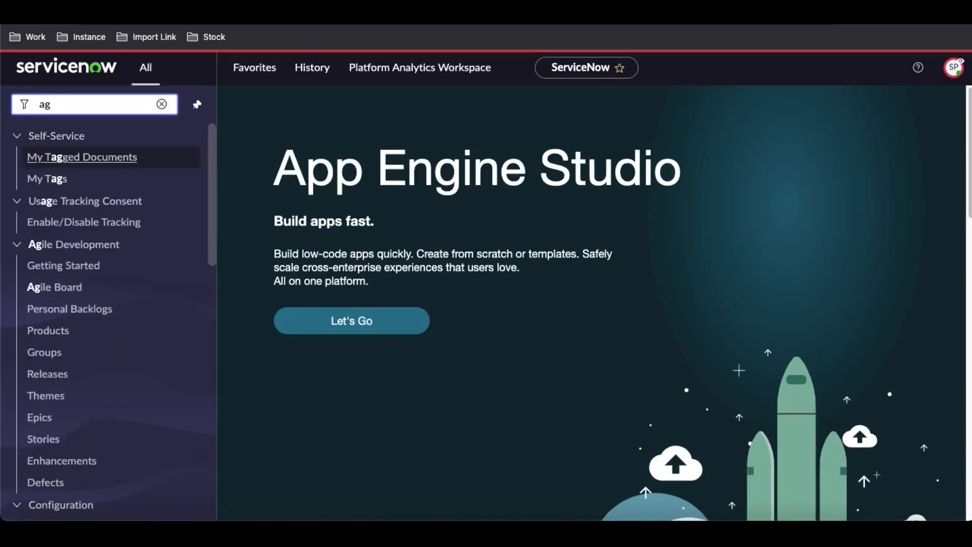
type("ile")
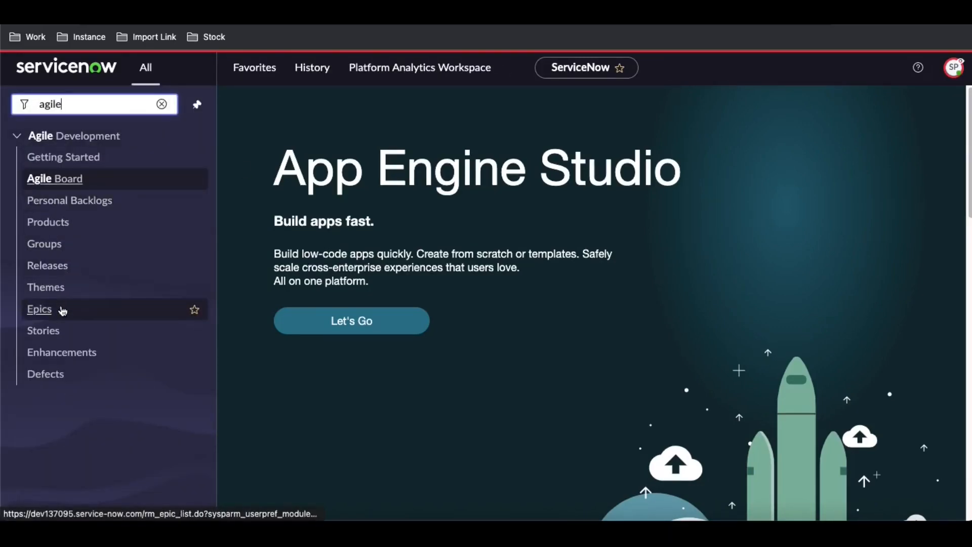
left_click(81, 202)
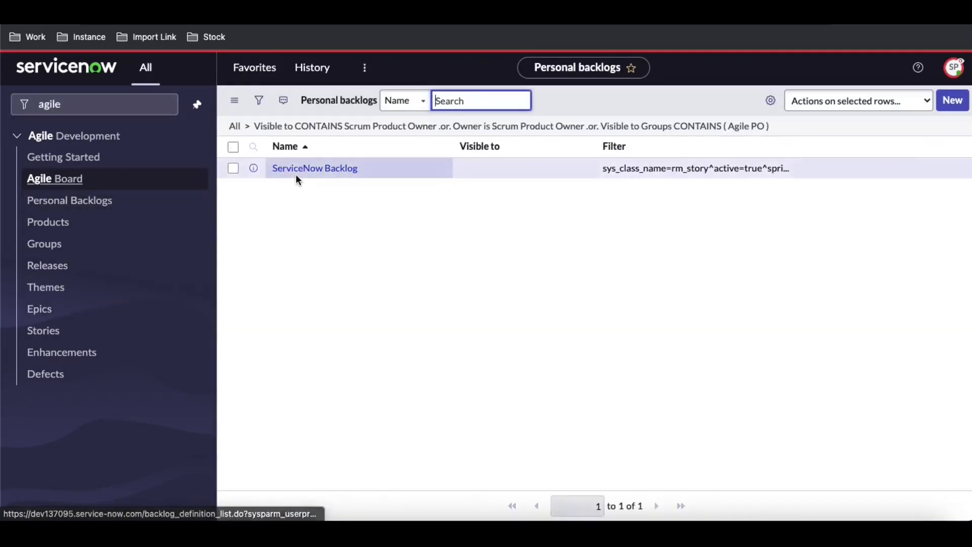
left_click(308, 172)
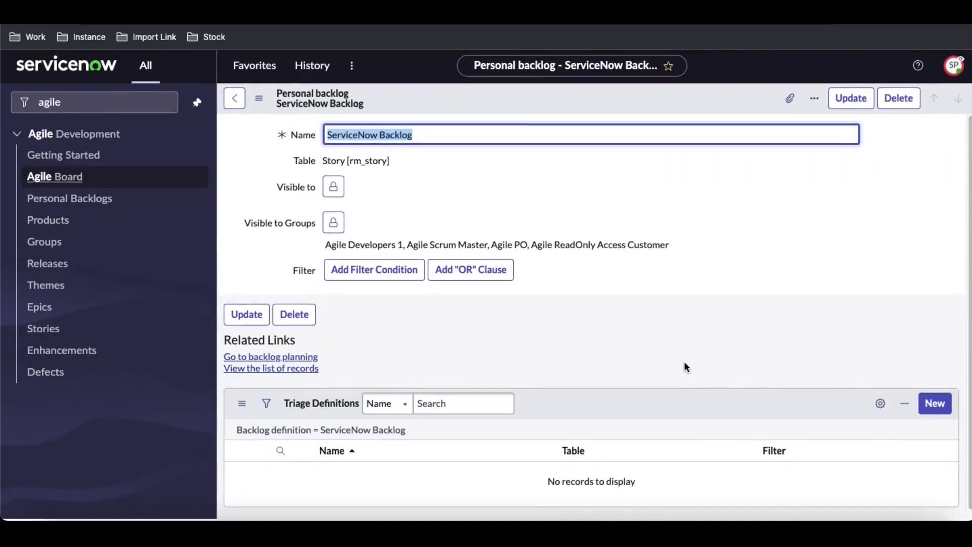
Create a triage definition named "Incident Convert" on the Incident table for the ServiceNow Backlog and submit it.
scroll(520, 436, "down", 1)
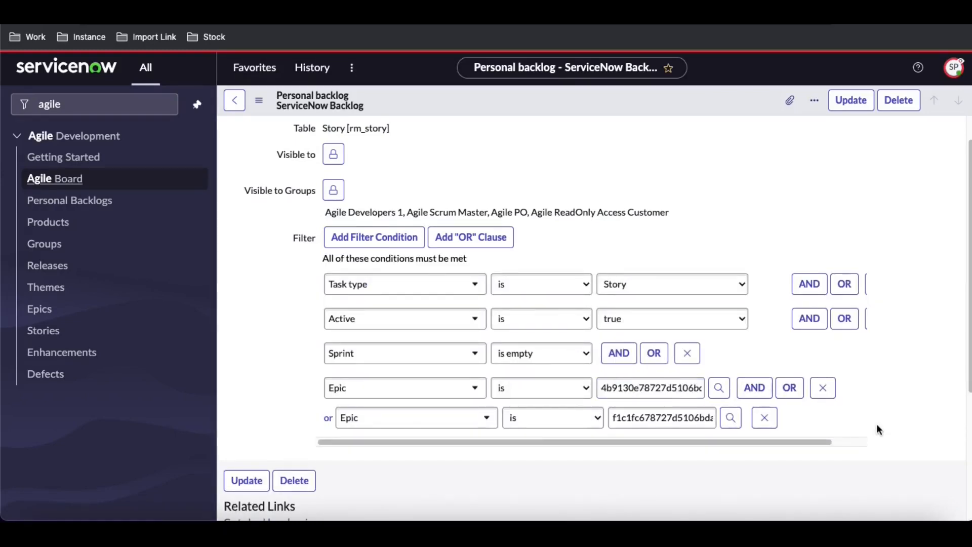
scroll(879, 429, "down", 4)
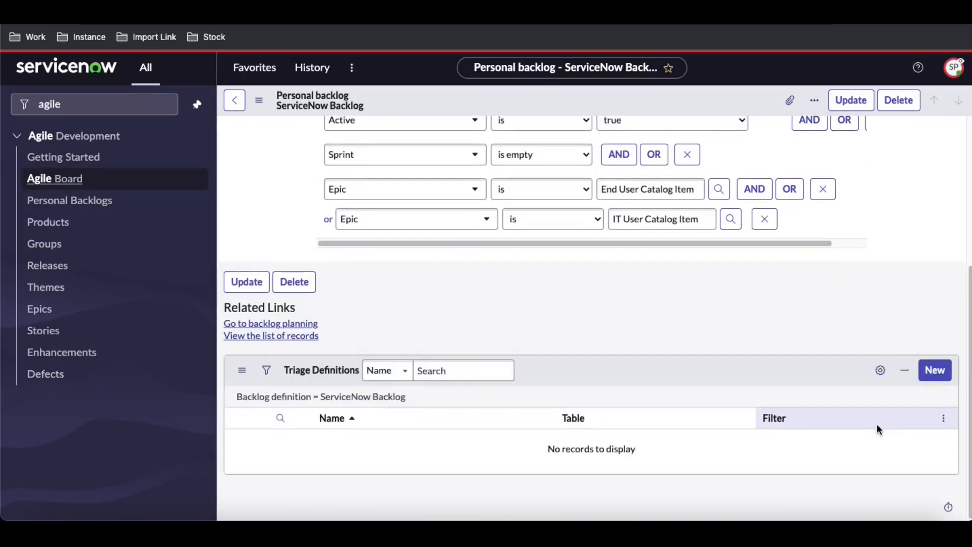
left_click(943, 377)
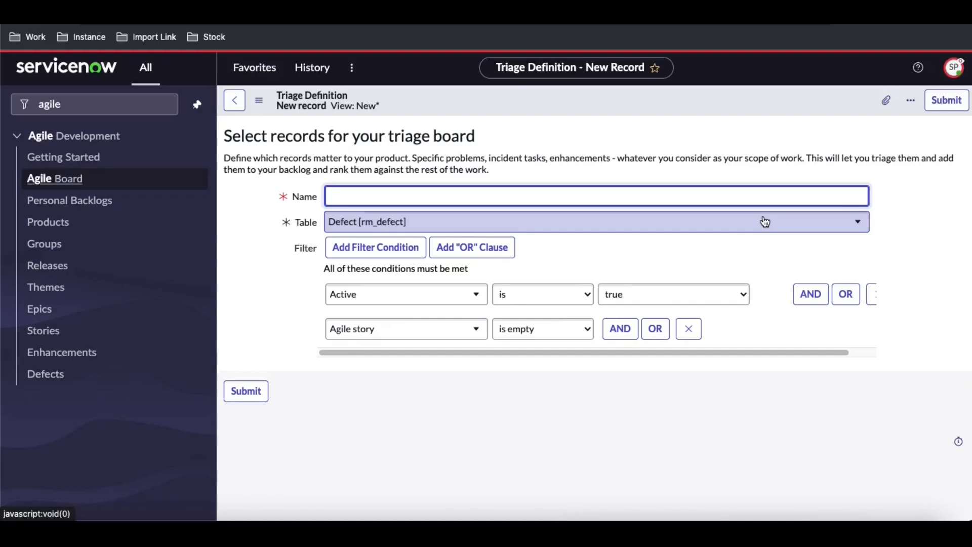
left_click(727, 224)
type("i")
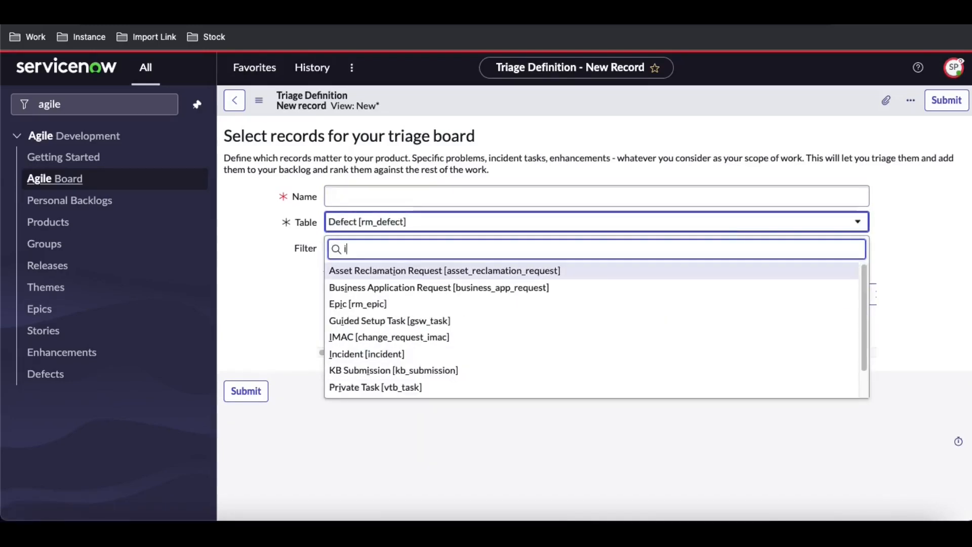
type("ncd")
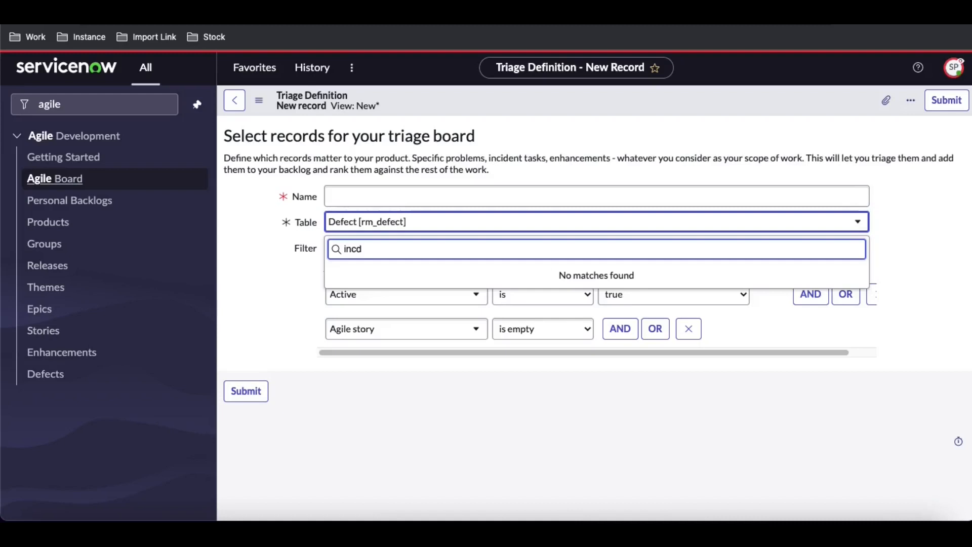
key("BackSpace")
left_click(631, 270)
left_click(552, 195)
type("Incident")
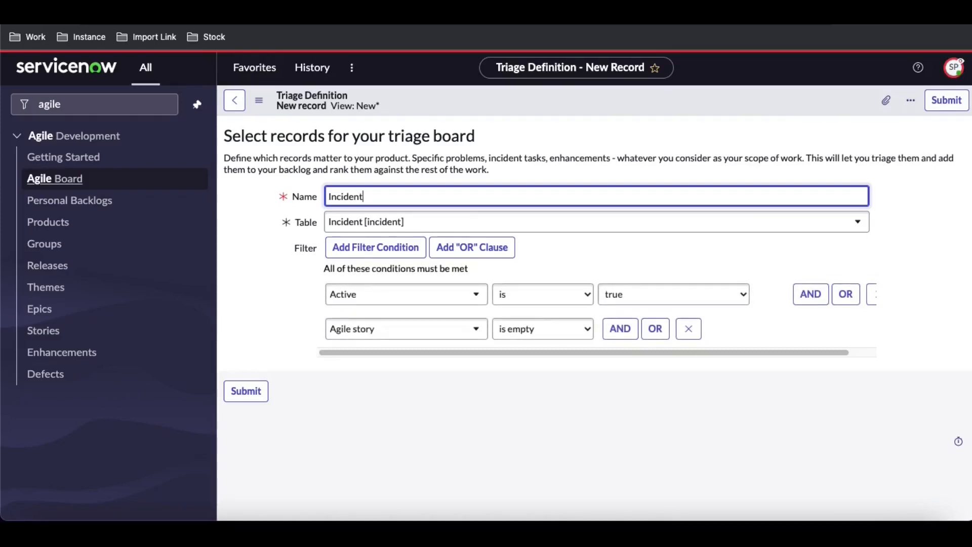
type(" Convert")
left_click(259, 393)
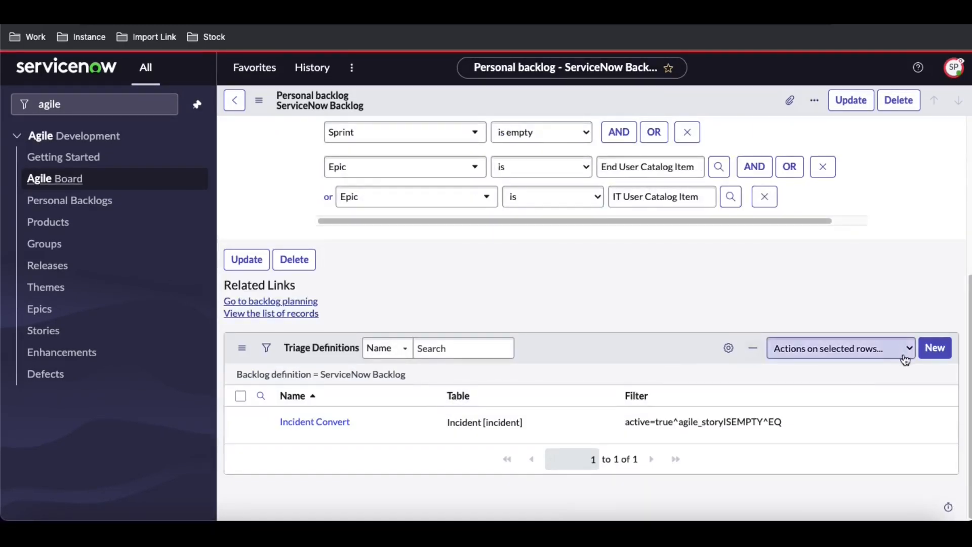
Add another triage definition named "Defect" on the Defect table and submit it.
left_click(931, 355)
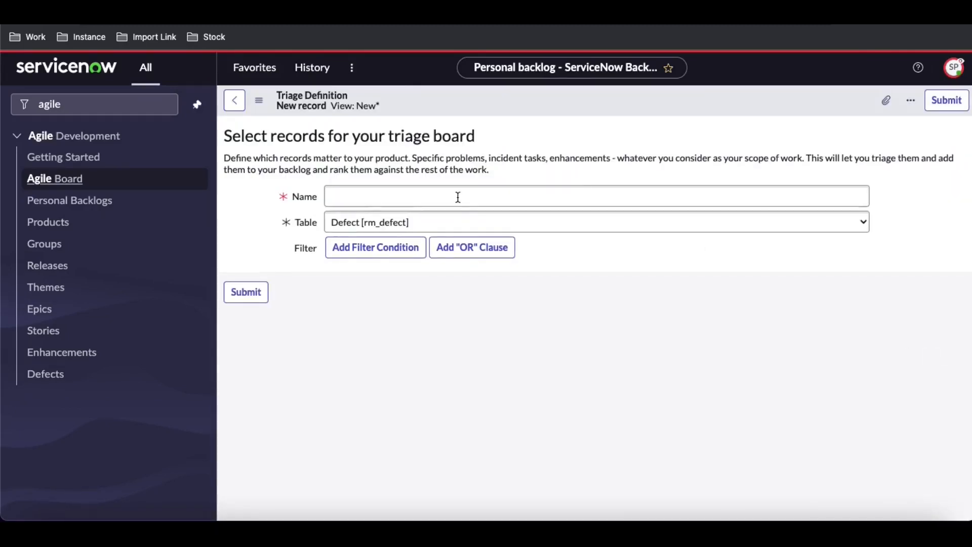
type("Defect")
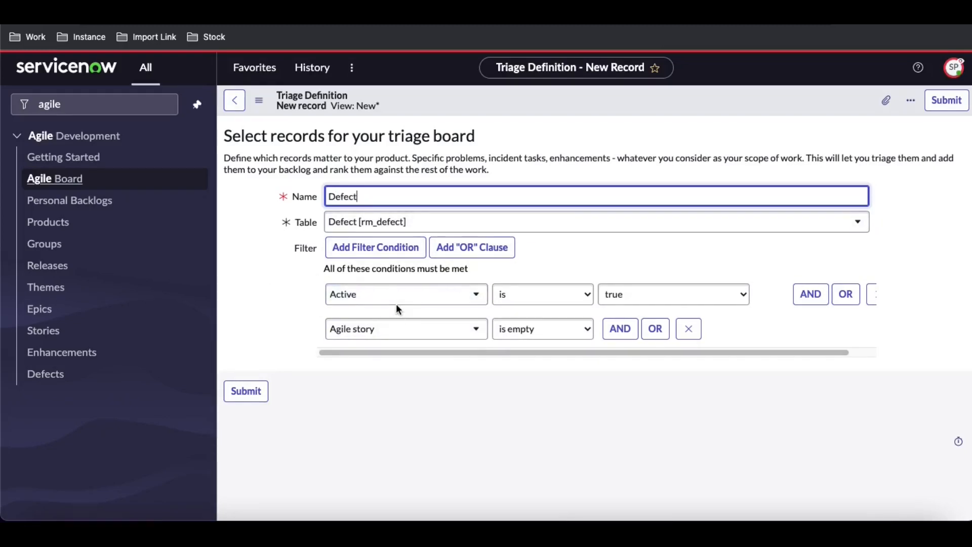
left_click(246, 392)
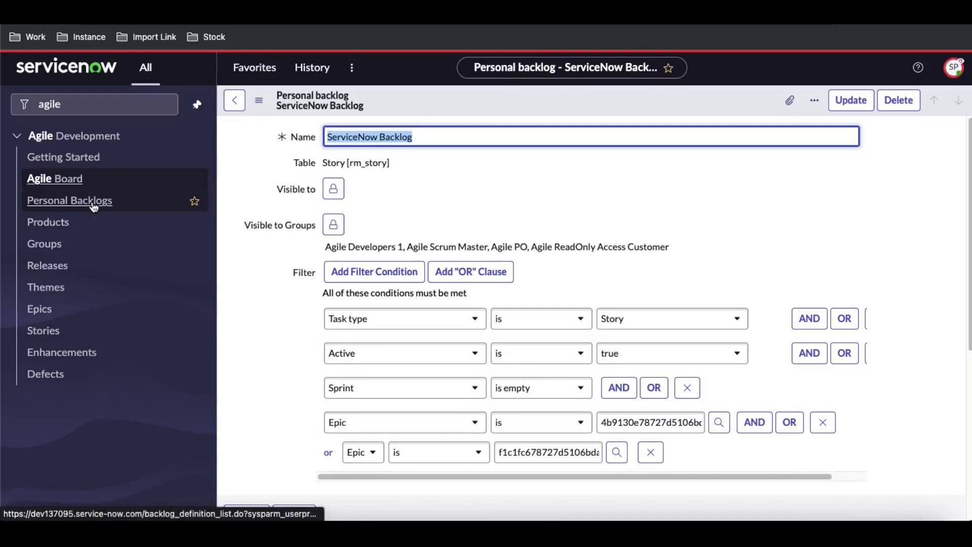
View the blank form for a new personal backlog and return to the personal backlogs list.
left_click(94, 205)
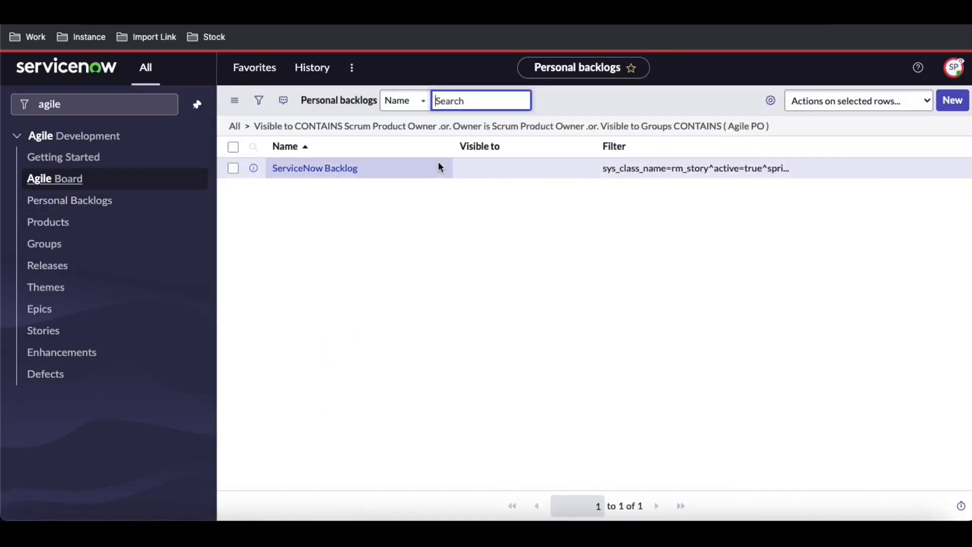
left_click(956, 106)
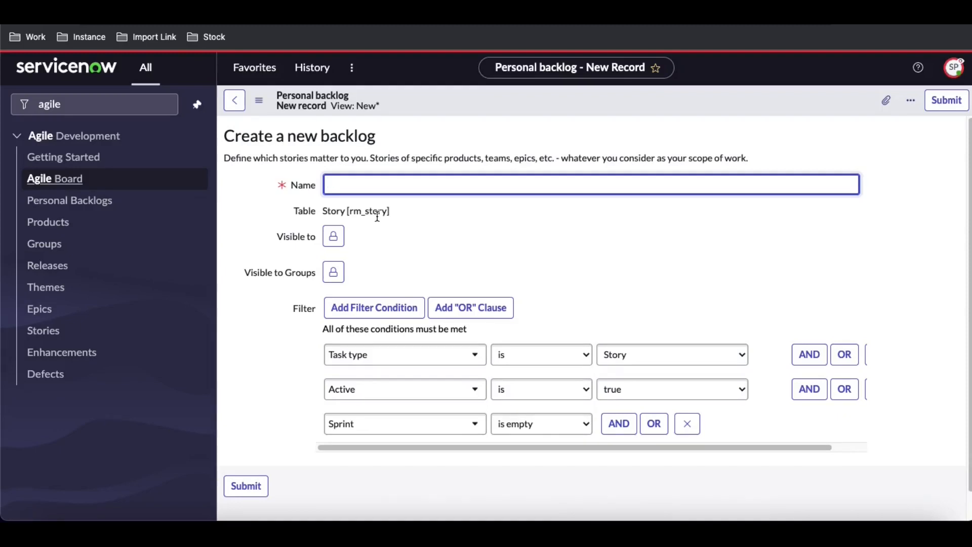
left_click(85, 202)
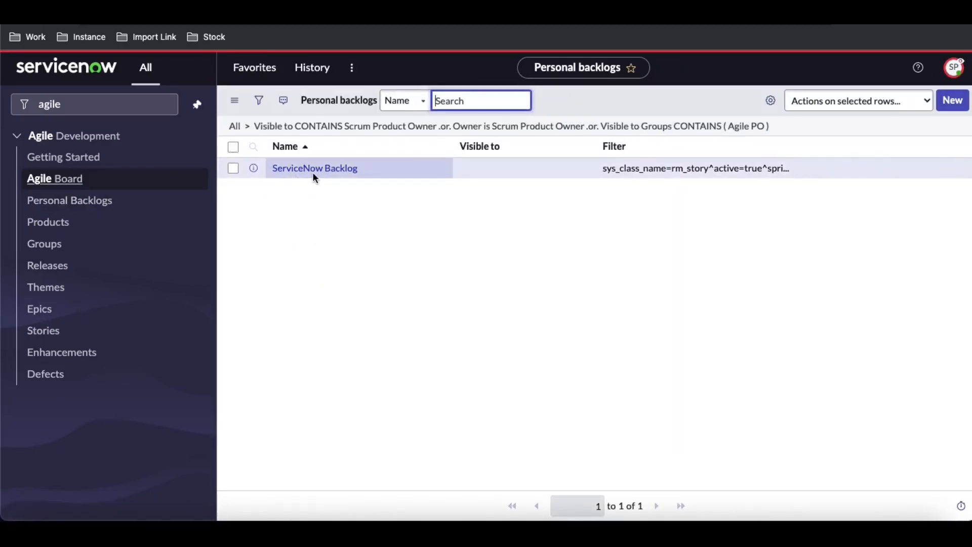
Review the ServiceNow Backlog record's filter and triage definitions, and show the Triage Board entries on the Agile Board.
left_click(303, 172)
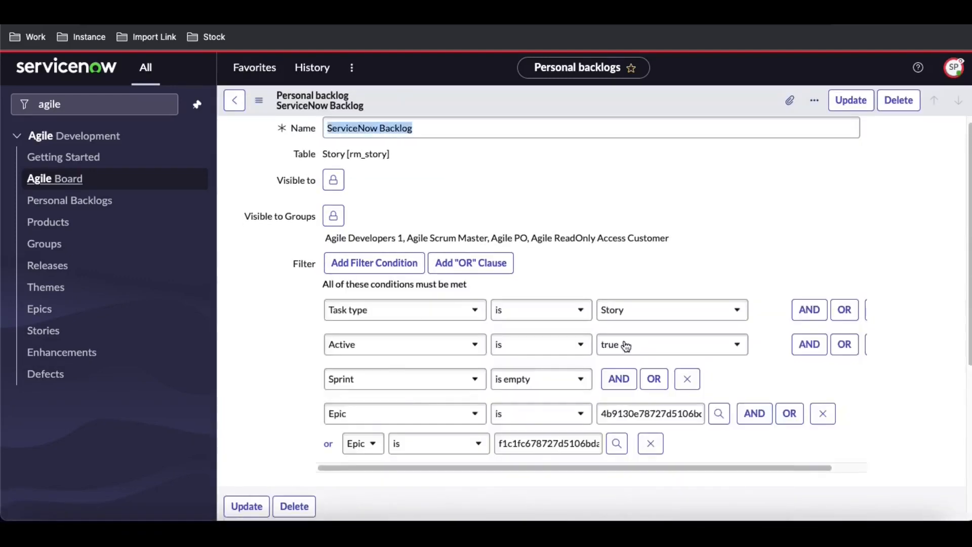
scroll(626, 346, "down", 5)
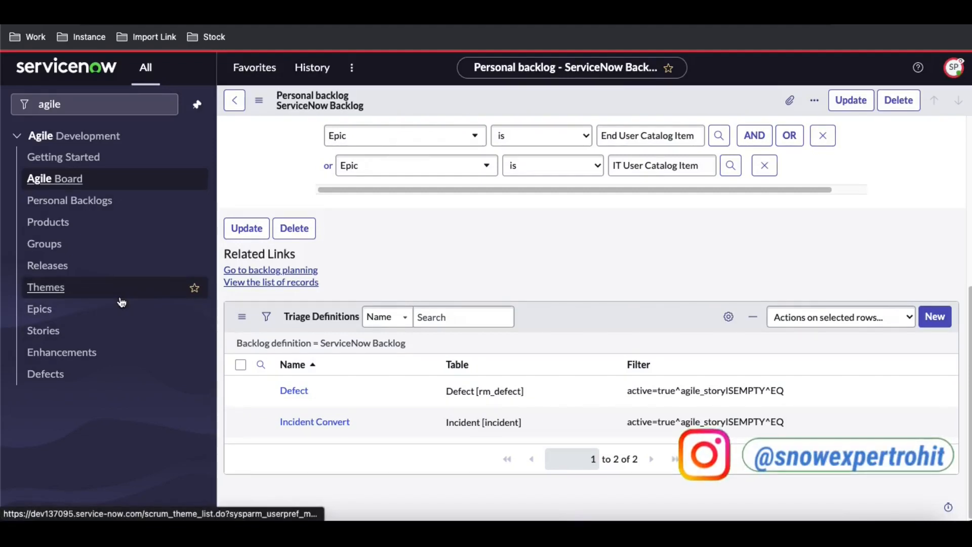
left_click(70, 186)
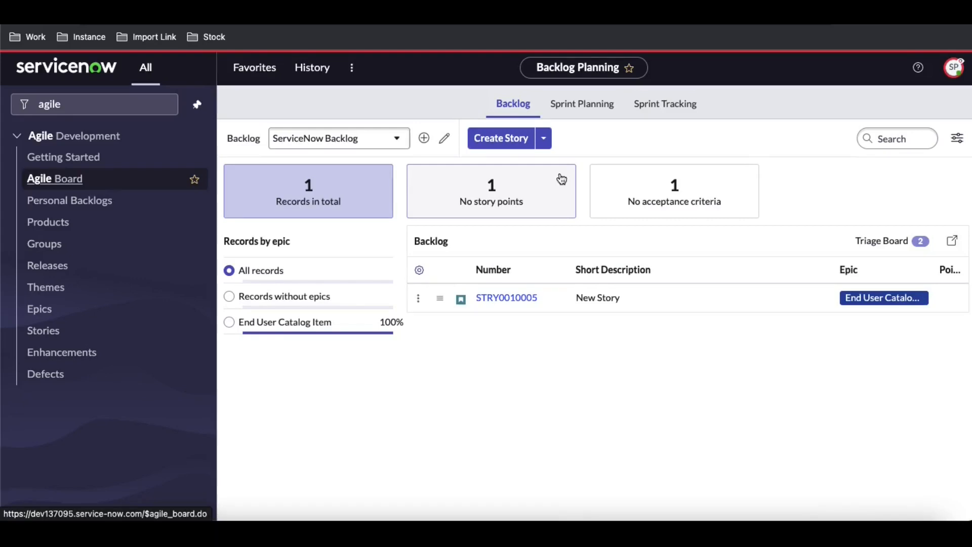
left_click(884, 241)
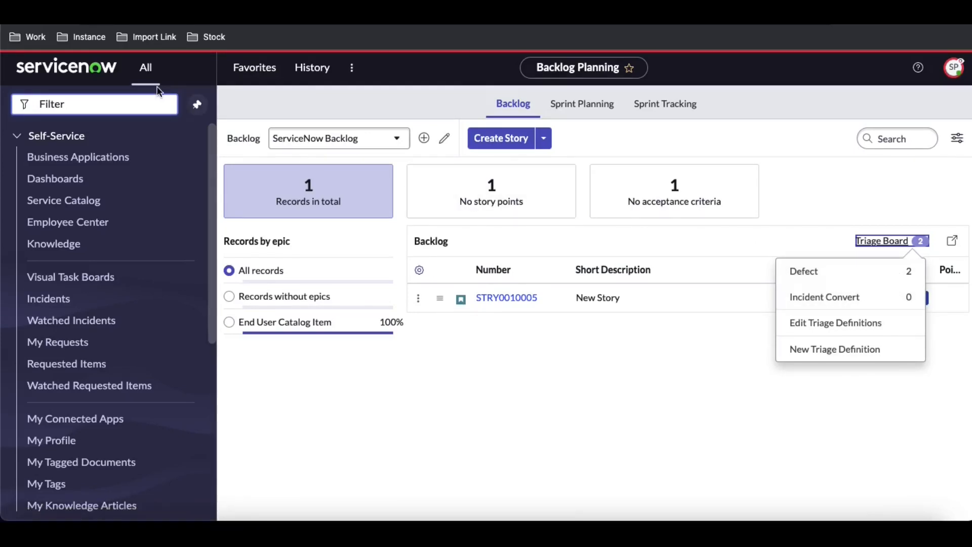
Open the complete incident list from the application navigator using "incident.LIST".
left_click(125, 100)
type("cid")
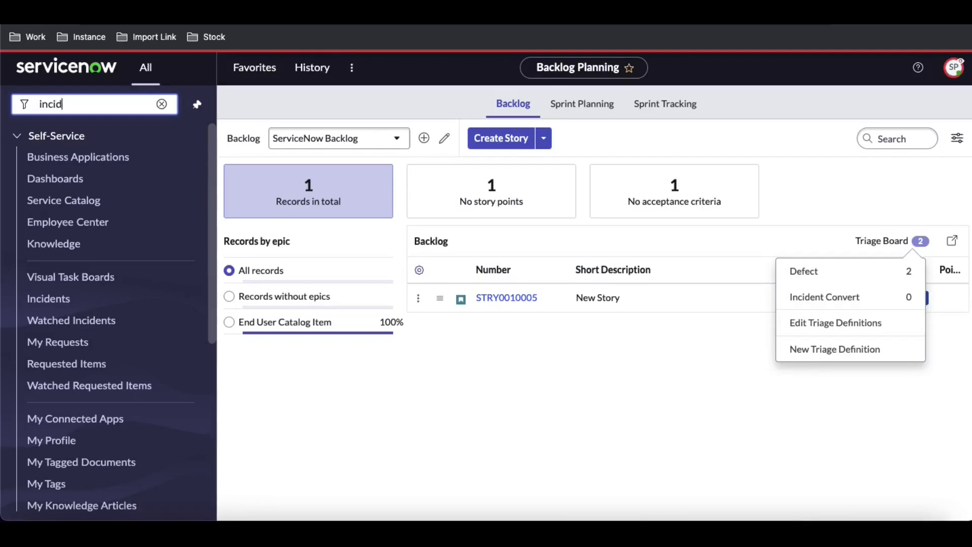
type("ent.LIST")
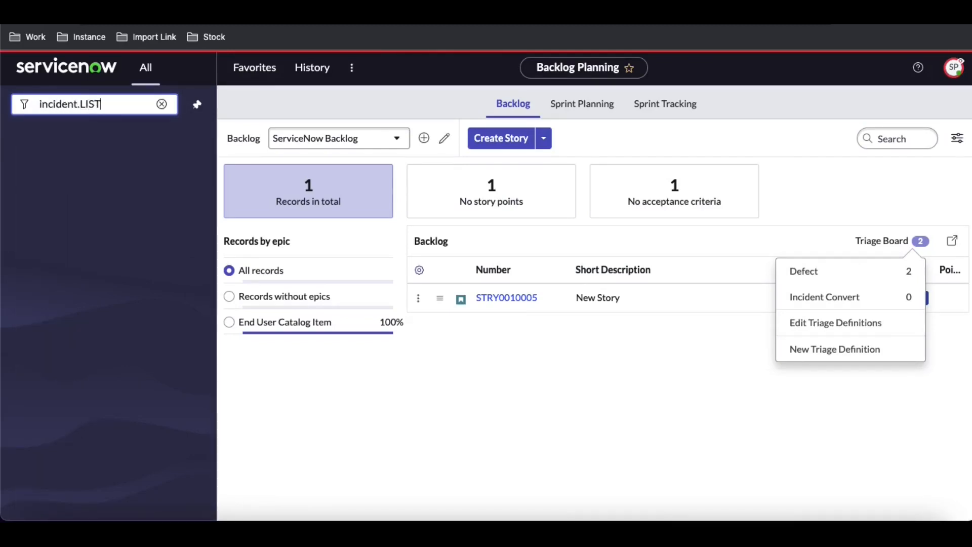
key("Return")
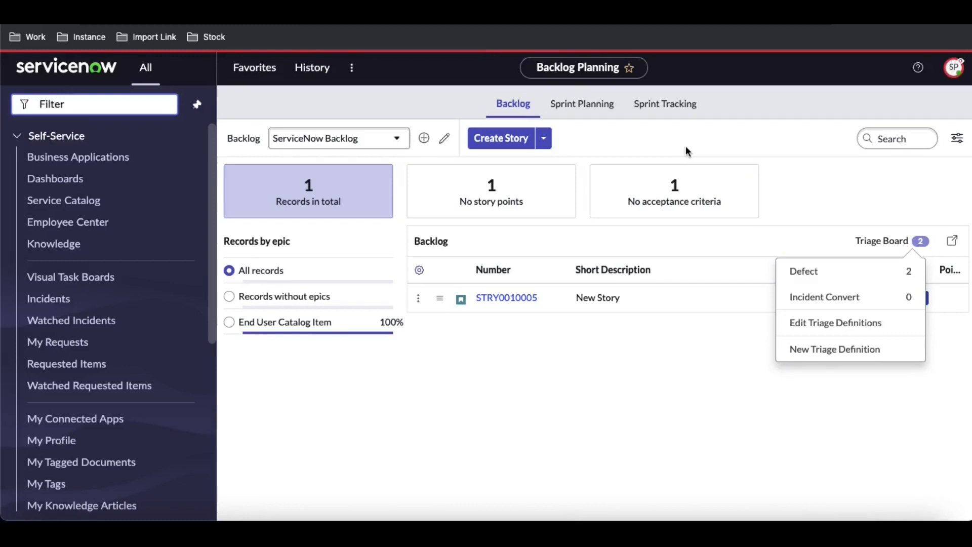
left_click(952, 76)
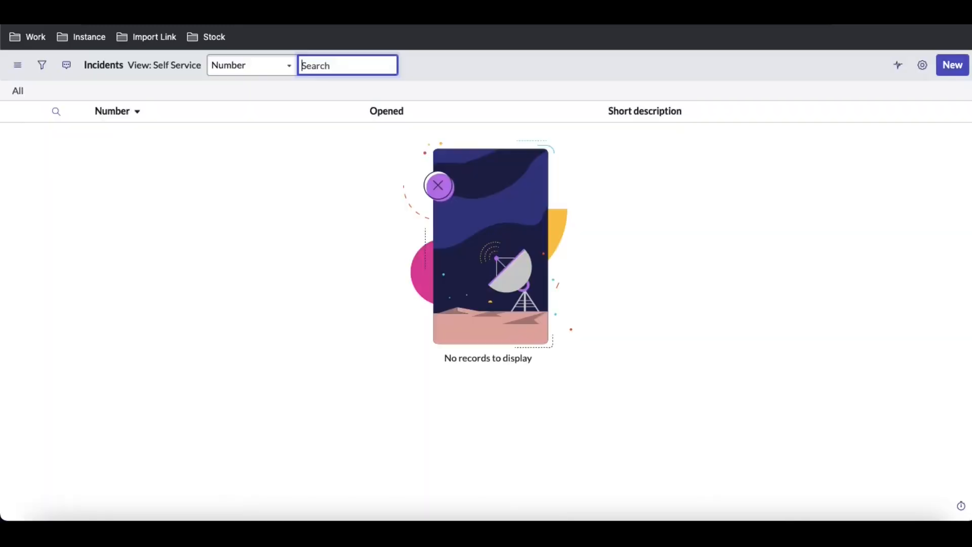
Create and submit a new incident with urgency "1 - High" and the issue description "sad".
left_click(954, 75)
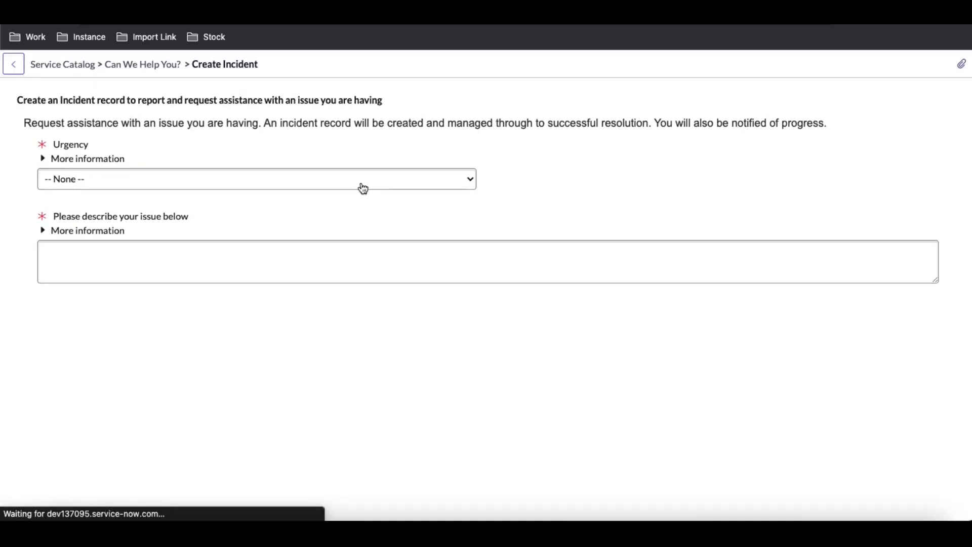
left_click(363, 187)
left_click(263, 200)
left_click(176, 267)
type("sad")
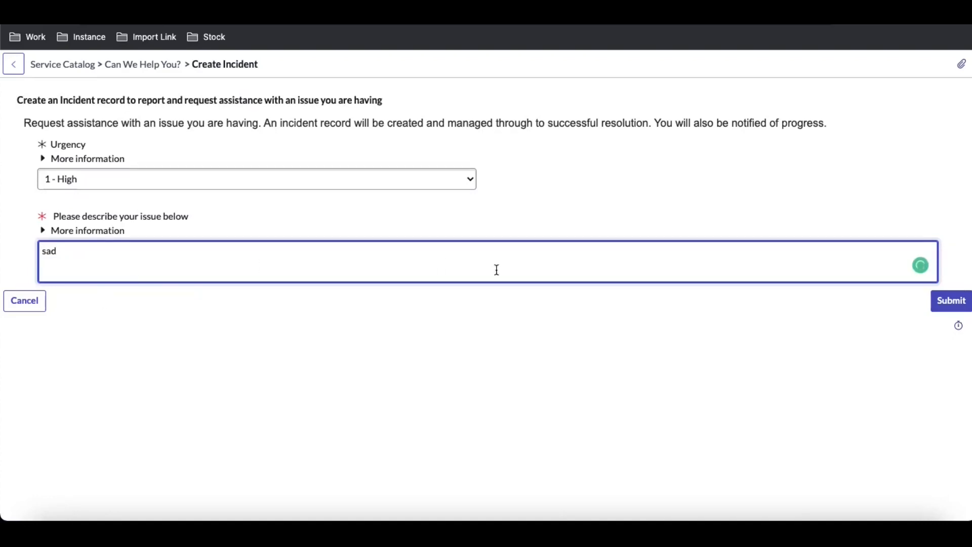
left_click(943, 306)
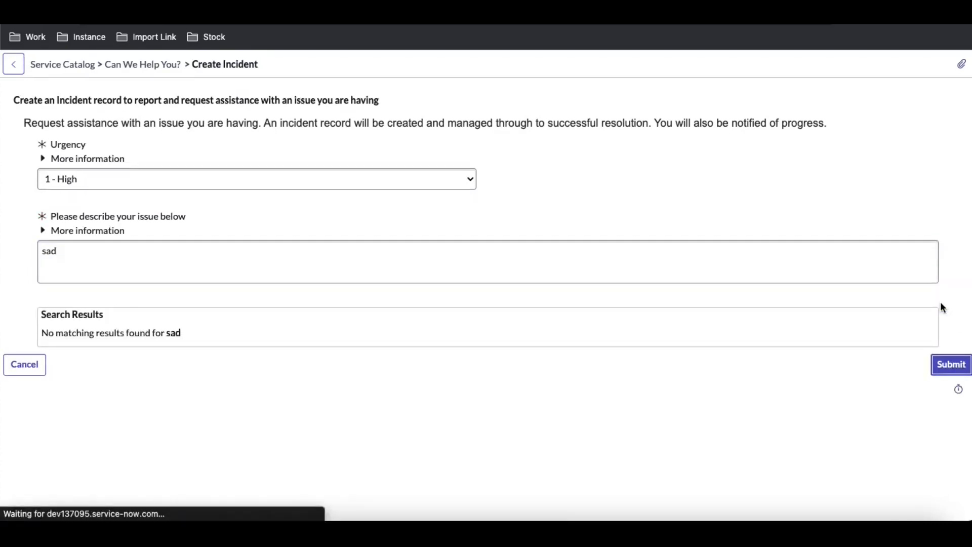
left_click(950, 375)
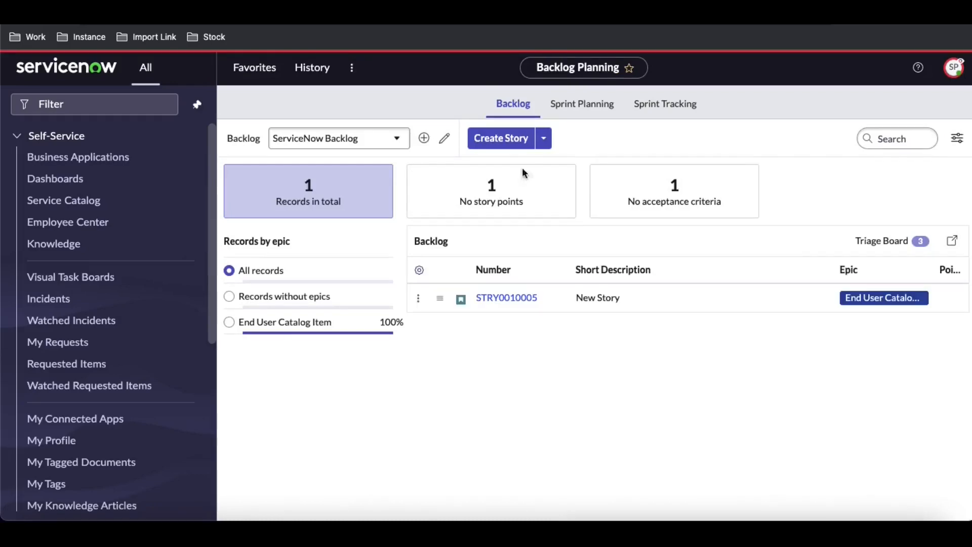
Add the "HR Training Capitalization" defect from the Triage Board's Defect entries to the ServiceNow Backlog.
left_click(873, 243)
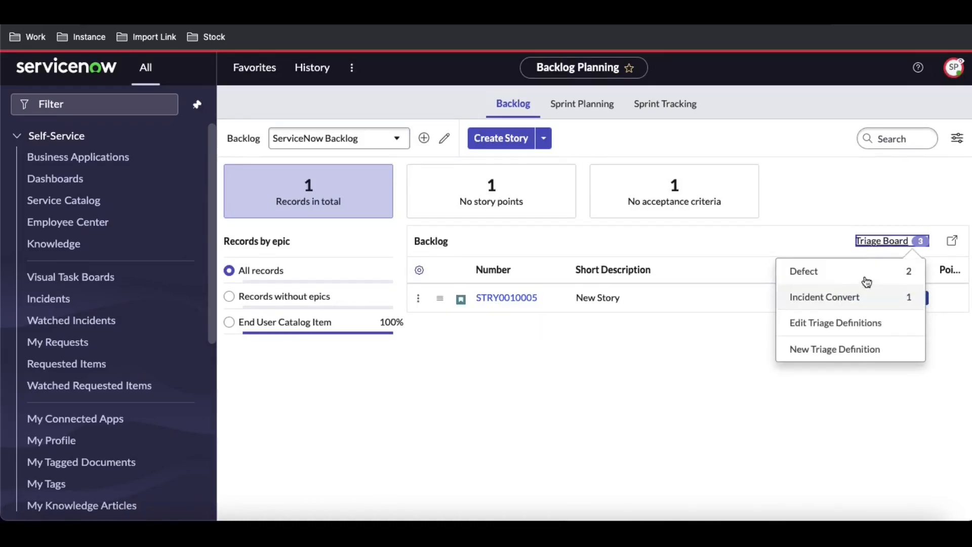
left_click(841, 208)
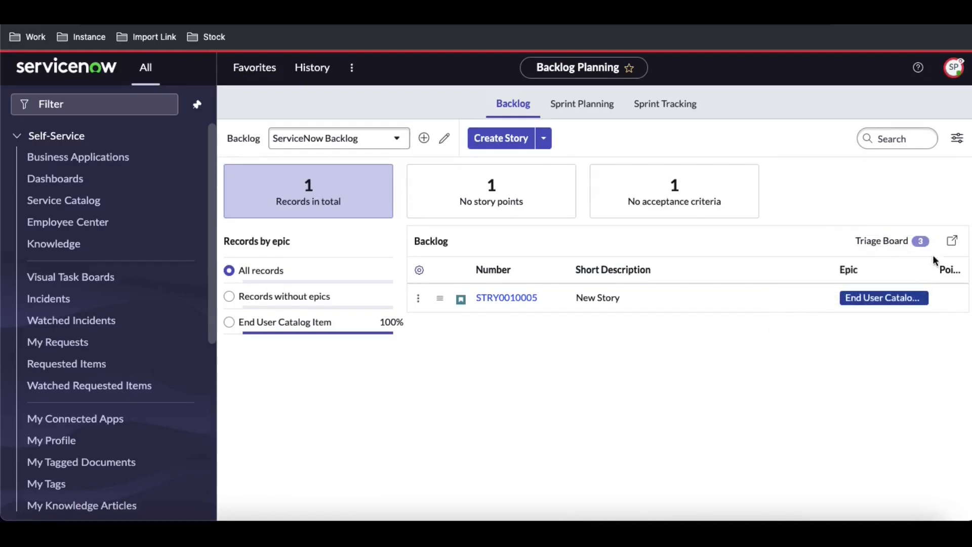
left_click(890, 247)
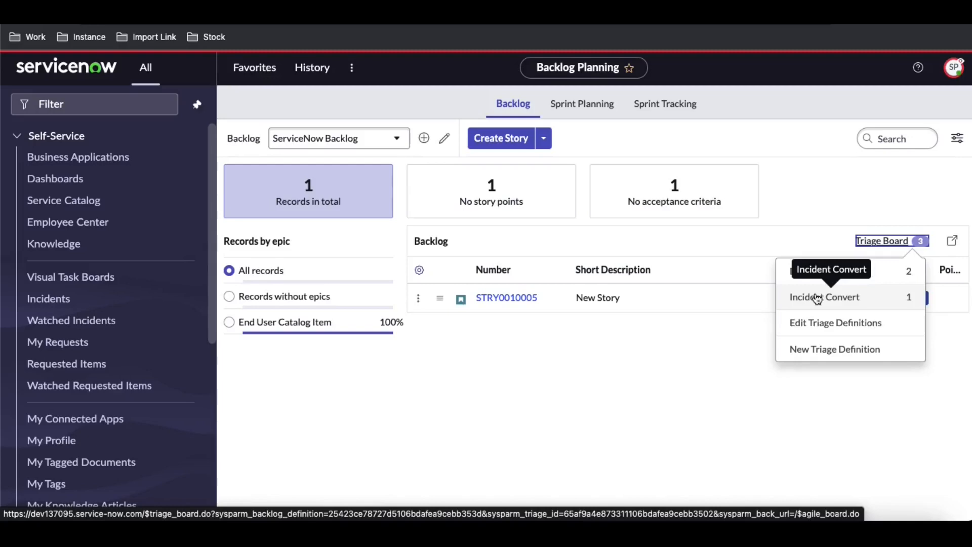
left_click(821, 278)
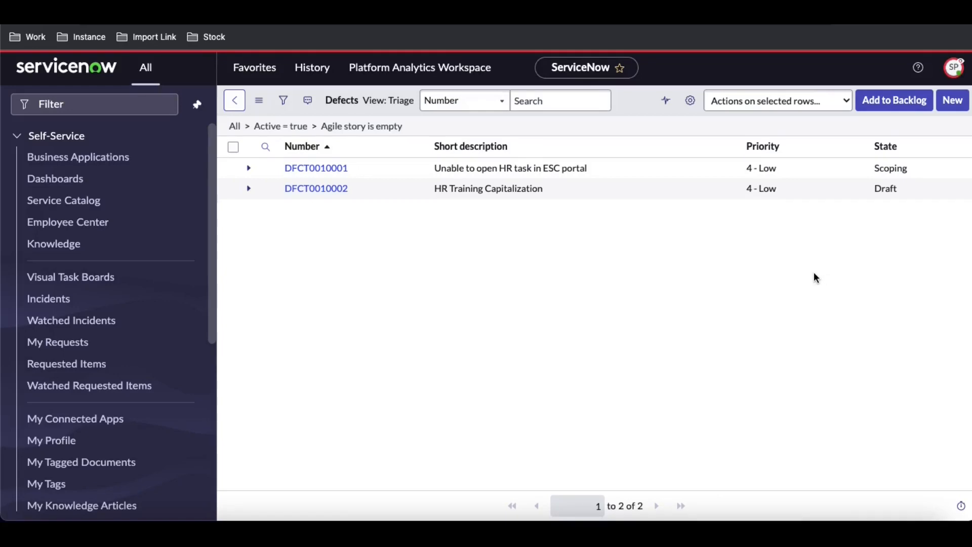
left_click(234, 147)
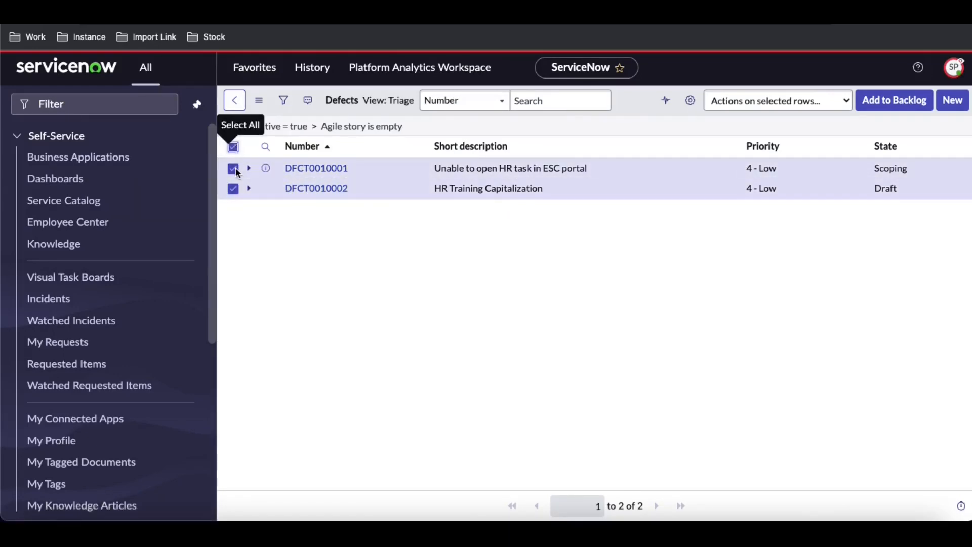
left_click(233, 168)
left_click(885, 109)
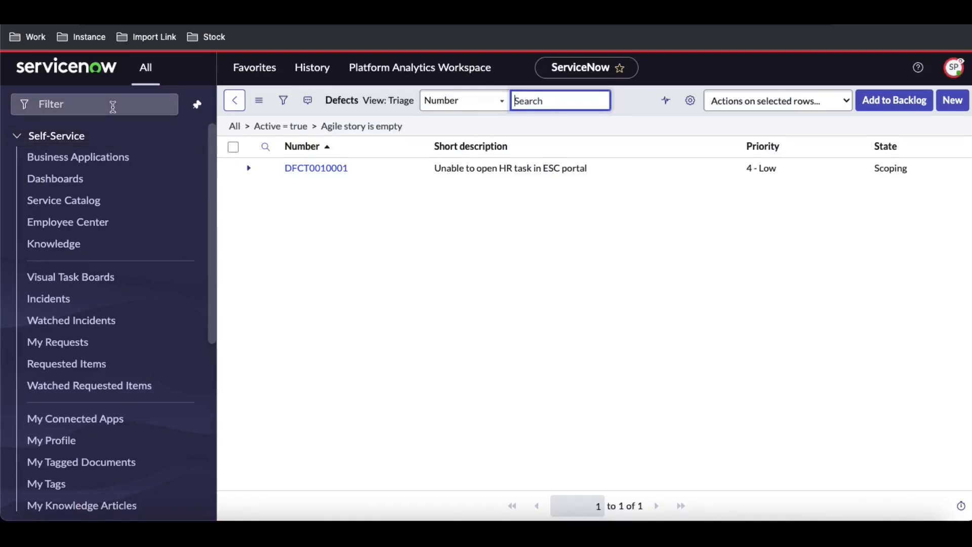
Filter the application navigator for "agile" and open the Agile Board.
left_click(113, 105)
type("agile")
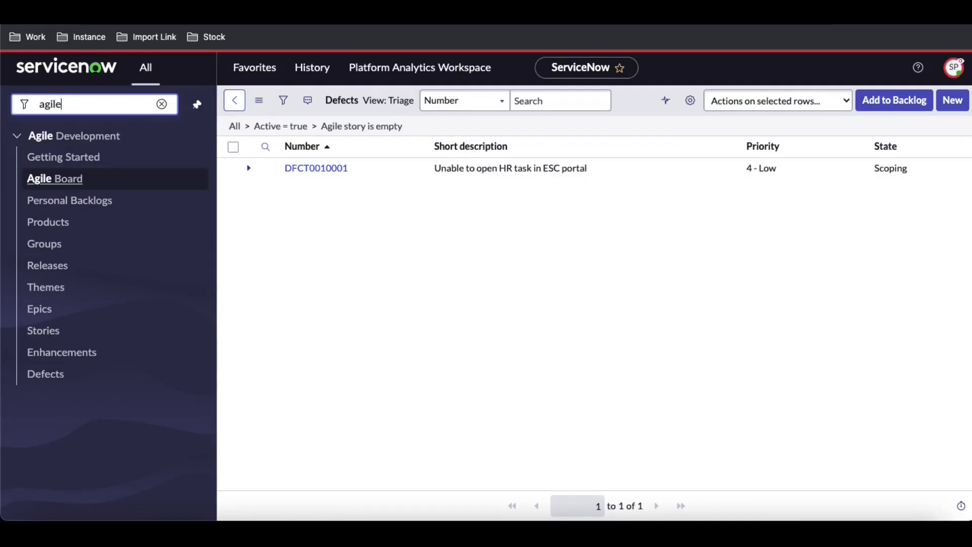
left_click(65, 183)
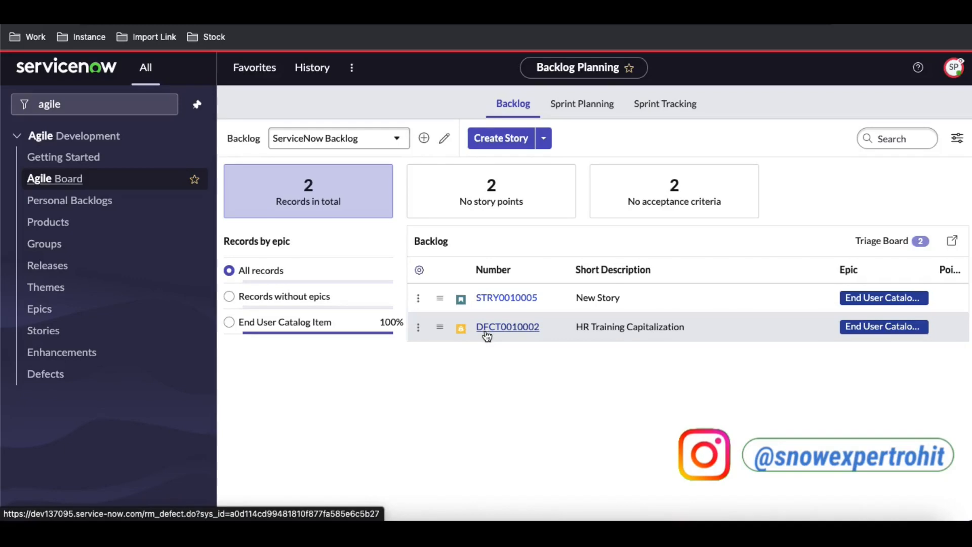
Review the defect and story information of "HR Training Capitalization", including the story's original task, and close the record.
left_click(486, 329)
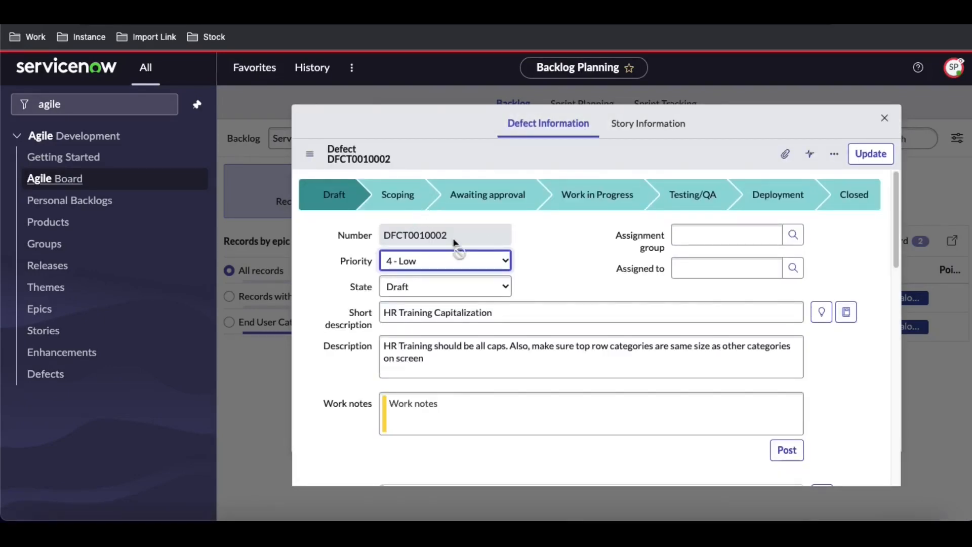
scroll(513, 242, "down", 3)
scroll(512, 242, "up", 3)
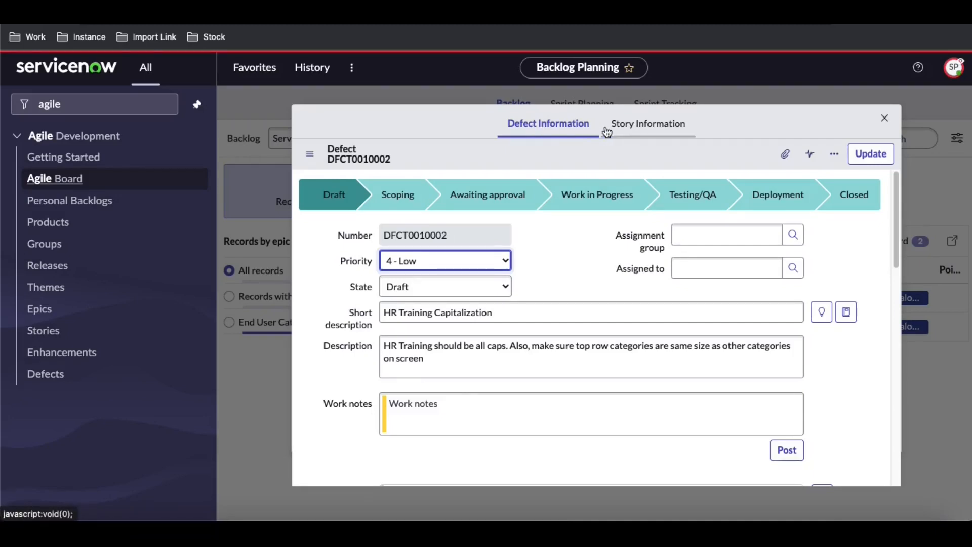
left_click(629, 127)
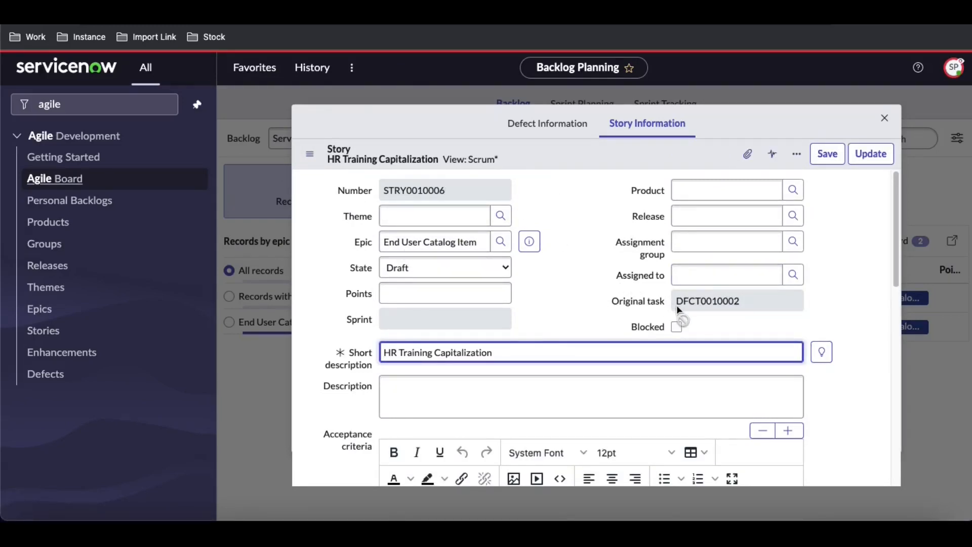
left_click_drag(677, 304, 743, 302)
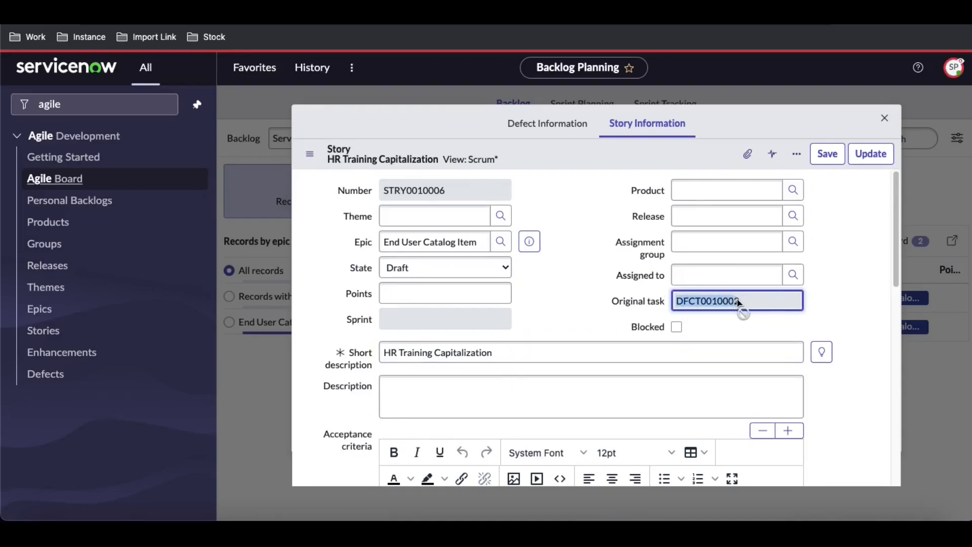
left_click(885, 118)
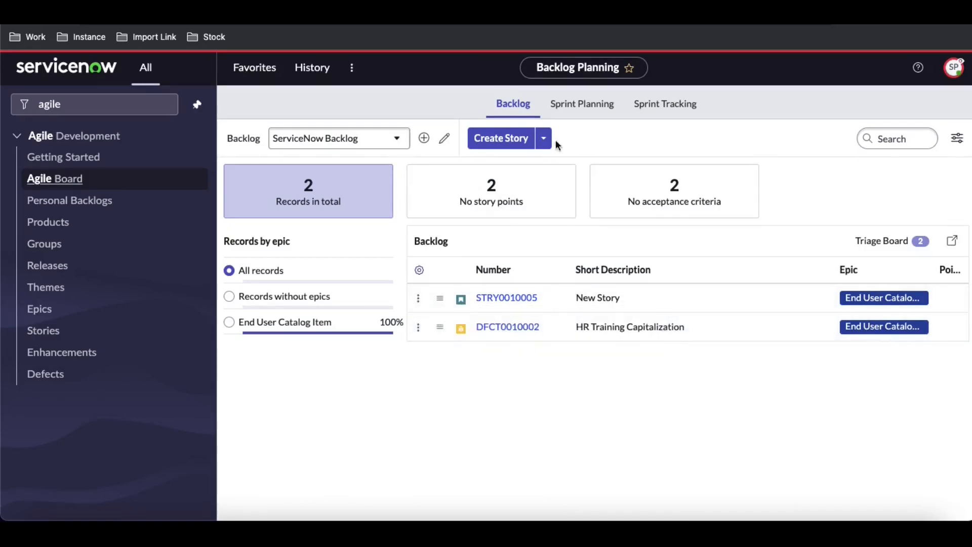
View the Agile PO group's sprint planning and return to the ServiceNow Backlog.
left_click(571, 113)
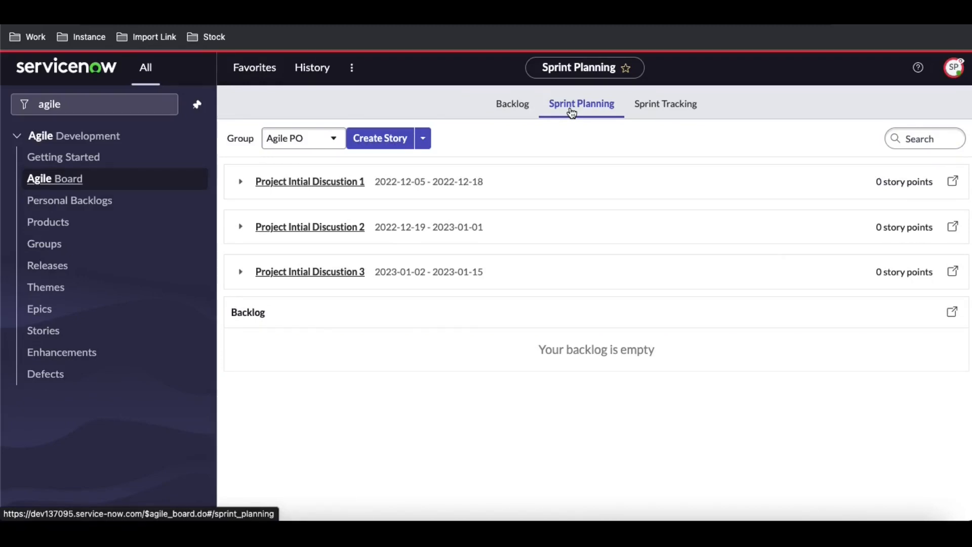
left_click(525, 115)
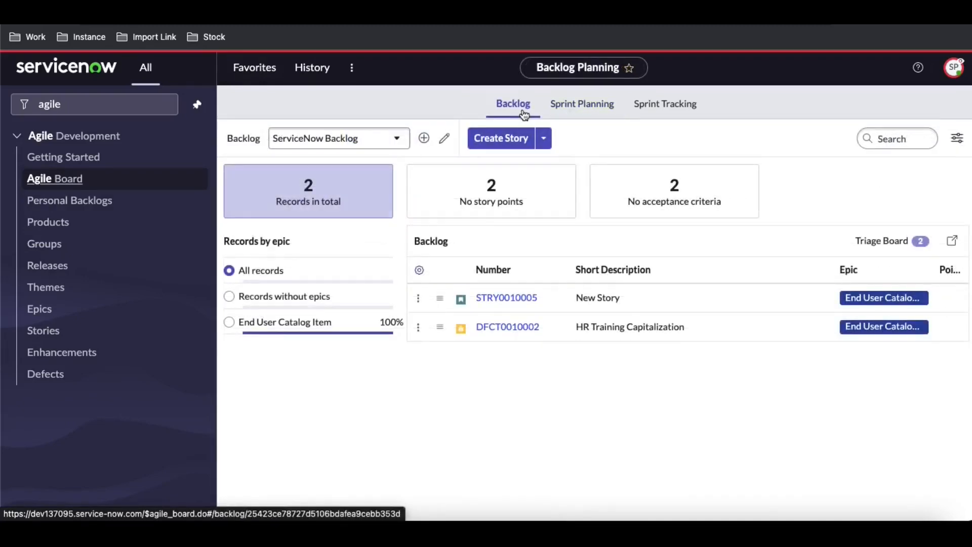